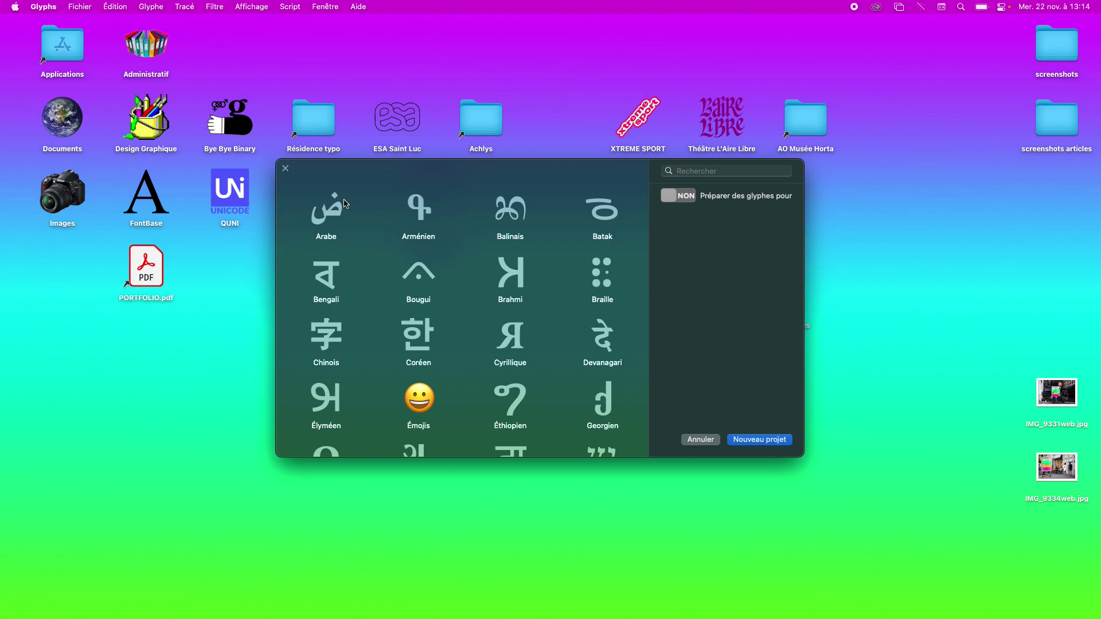
# - Create a new Latin font project with glyph preparation enabled for the Basique character set
pyautogui.scroll(-4, 432, 275)
pyautogui.scroll(-2, 432, 276)
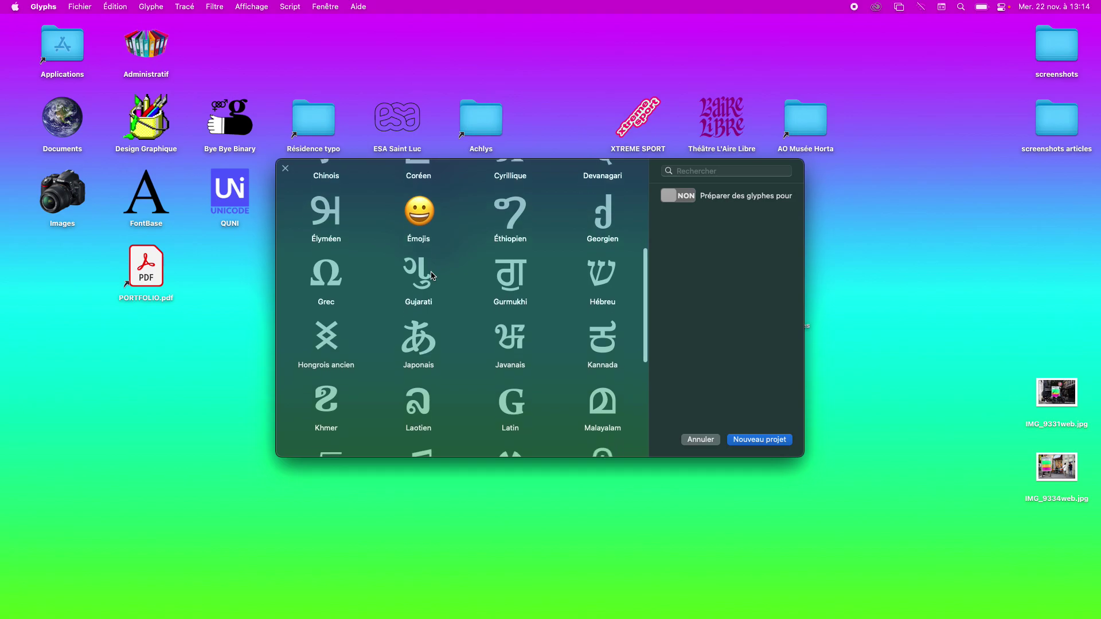
pyautogui.scroll(-2, 540, 313)
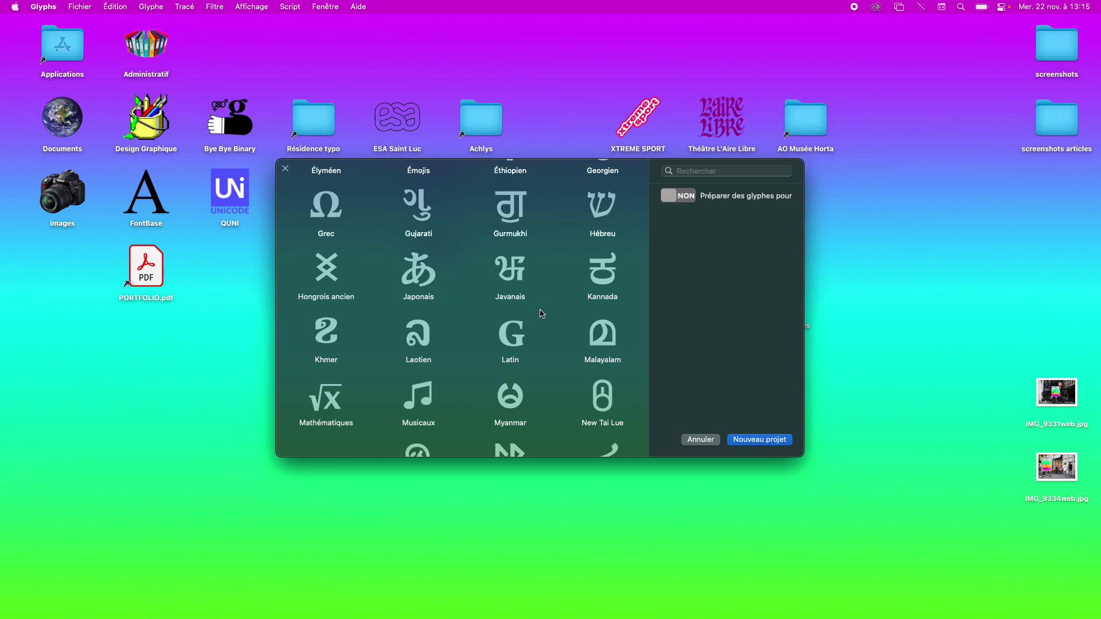
pyautogui.scroll(-1, 575, 362)
pyautogui.click(512, 307)
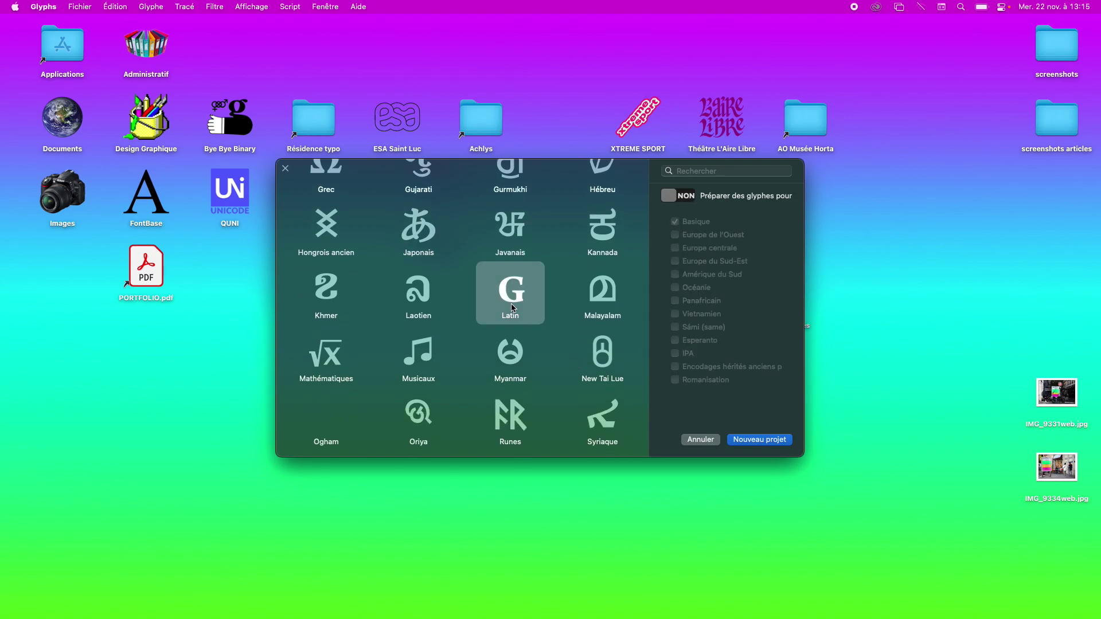
pyautogui.scroll(3, 507, 301)
pyautogui.scroll(-3, 504, 297)
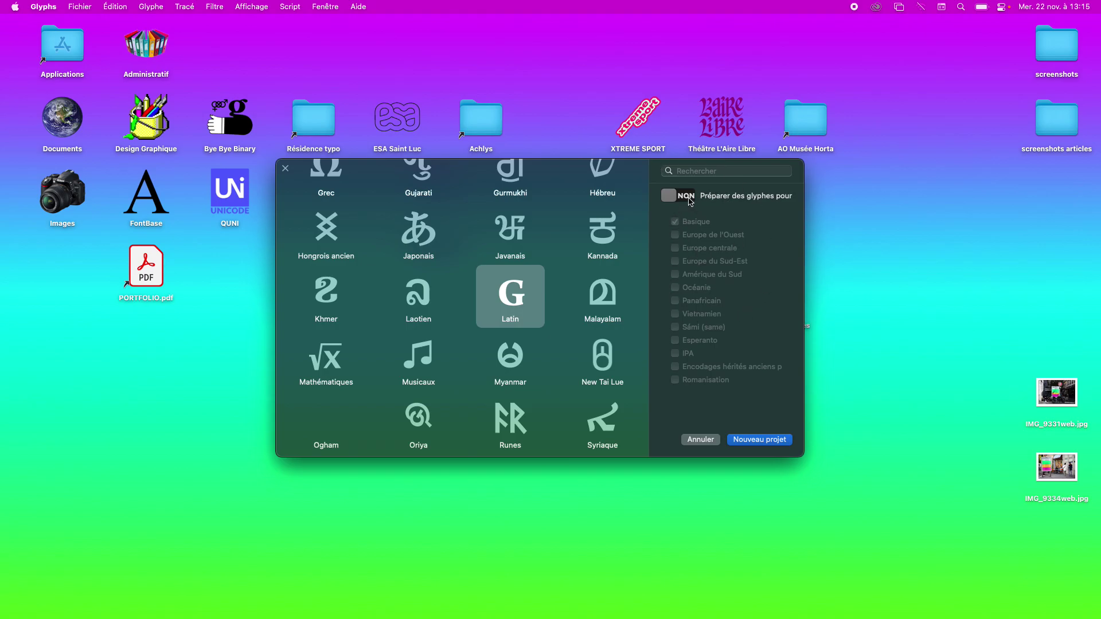
pyautogui.click(688, 201)
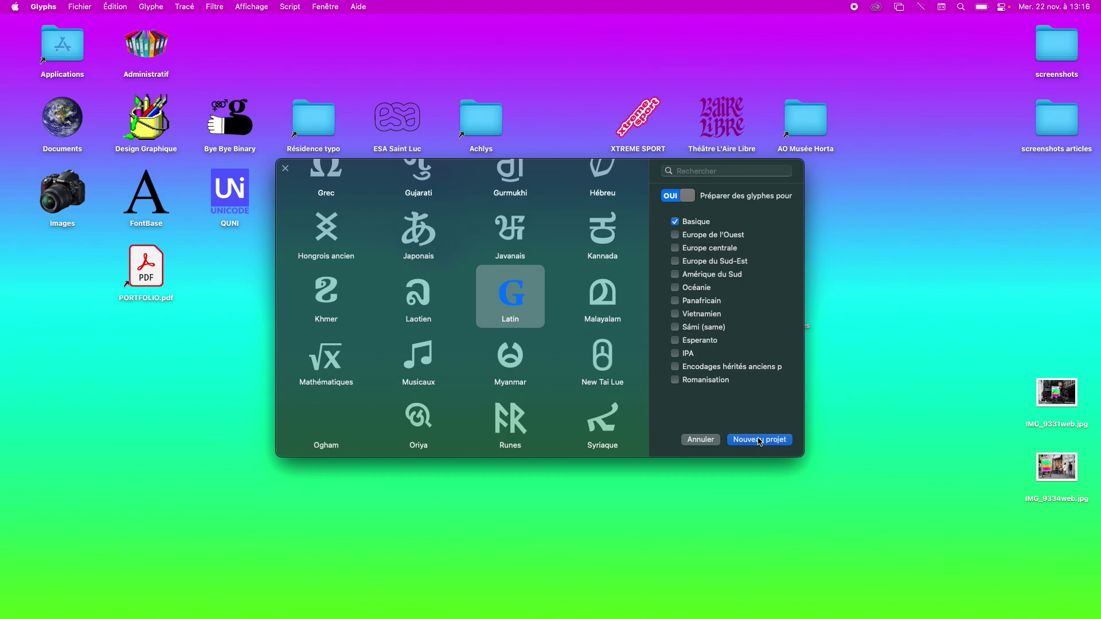
pyautogui.click(760, 440)
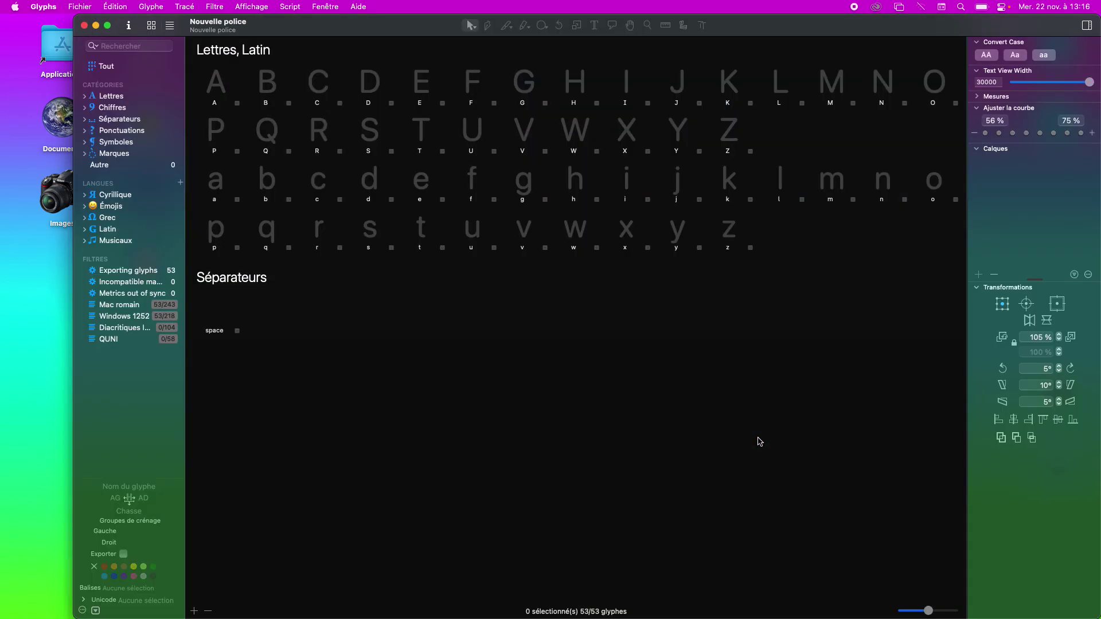
# - Expand the new font window to full screen and check the save dialog without saving
pyautogui.moveTo(301, 26); pyautogui.dragTo(246, 25)
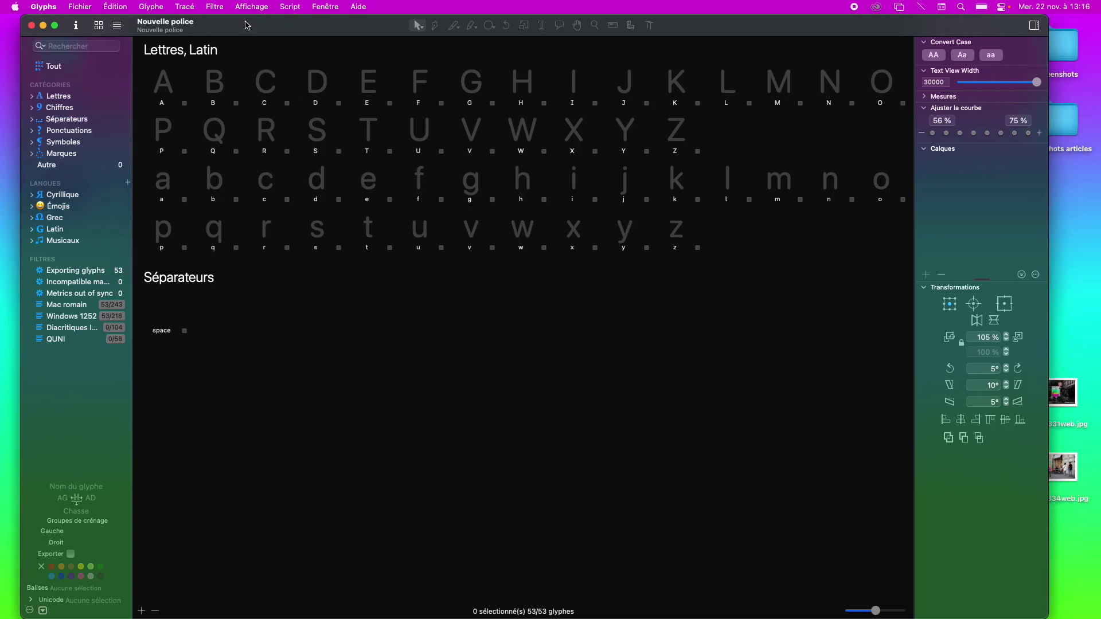
pyautogui.click(54, 26)
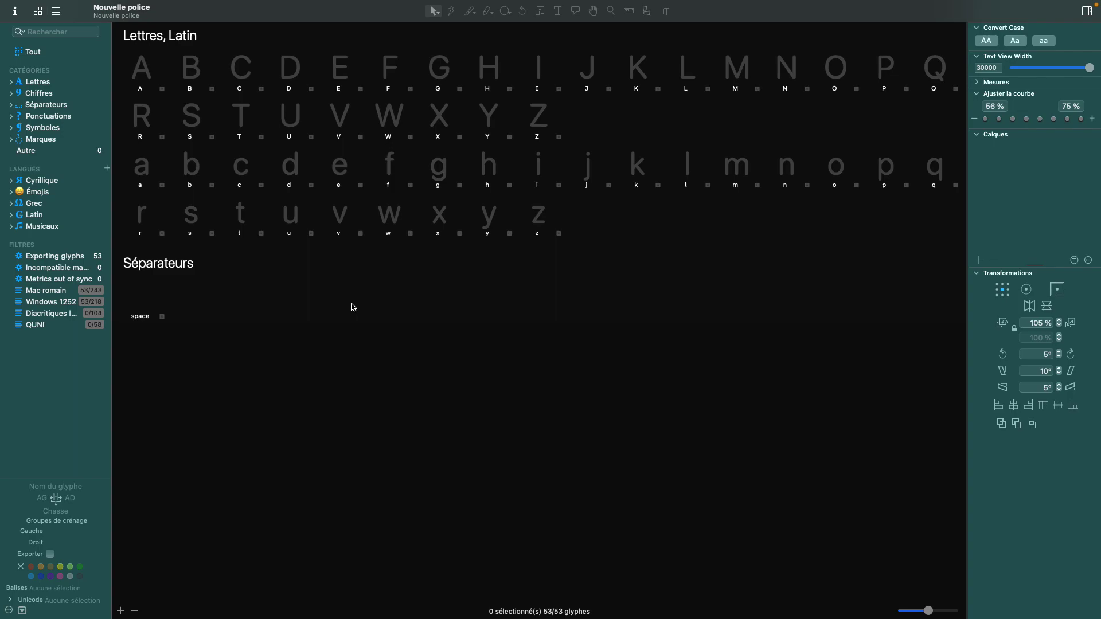
pyautogui.press('super+s')
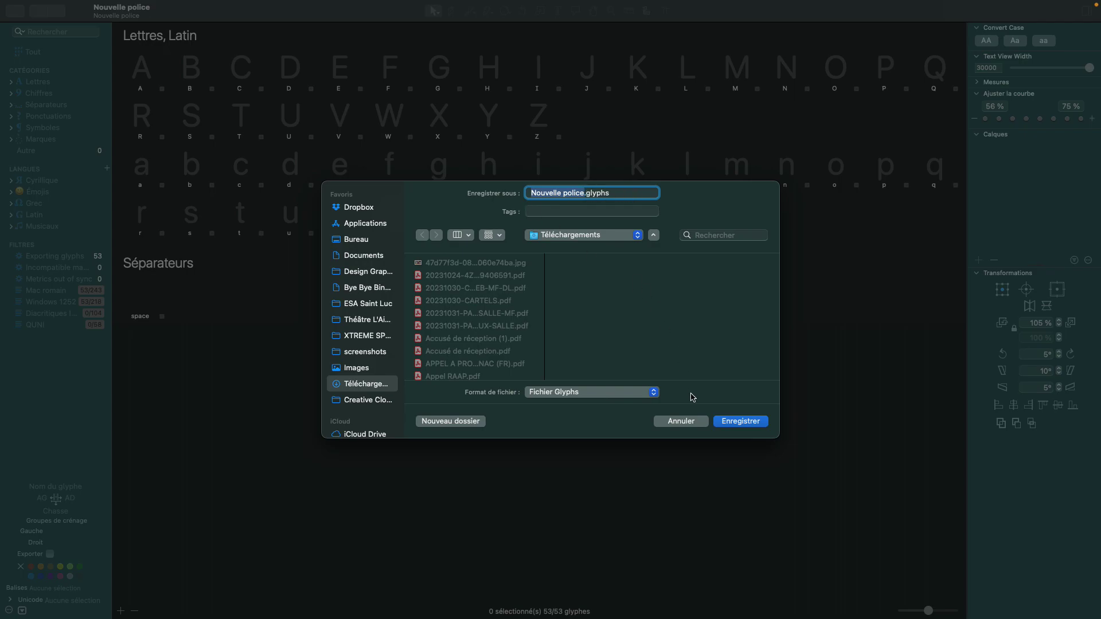
pyautogui.click(679, 421)
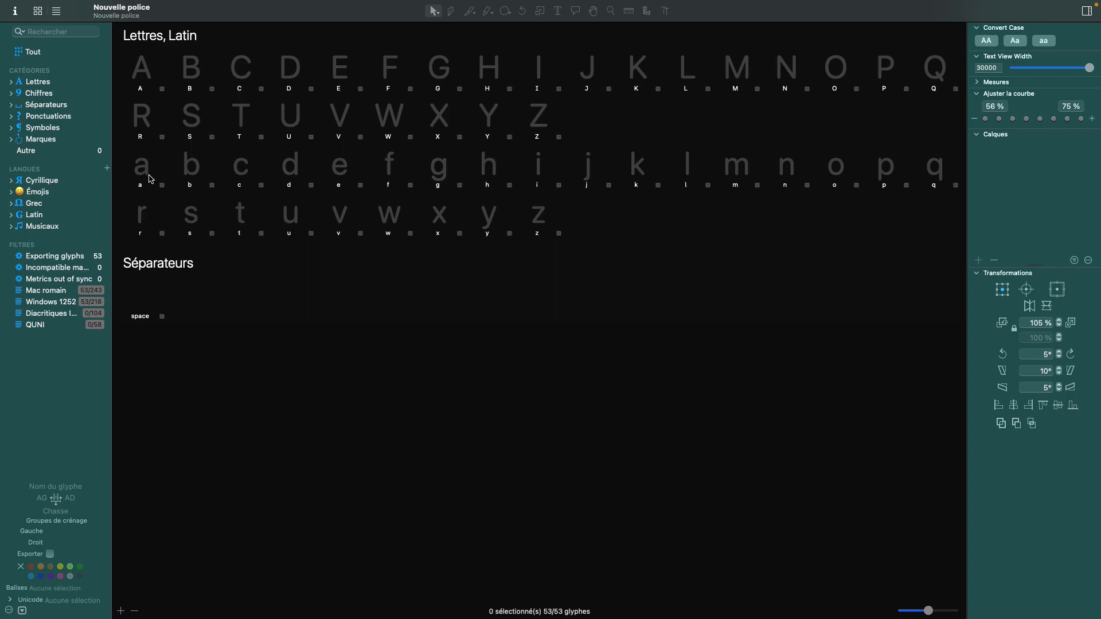
# - Generate all the missing Décimales glyphs, zero to nine, from the Chiffres category
pyautogui.click(12, 93)
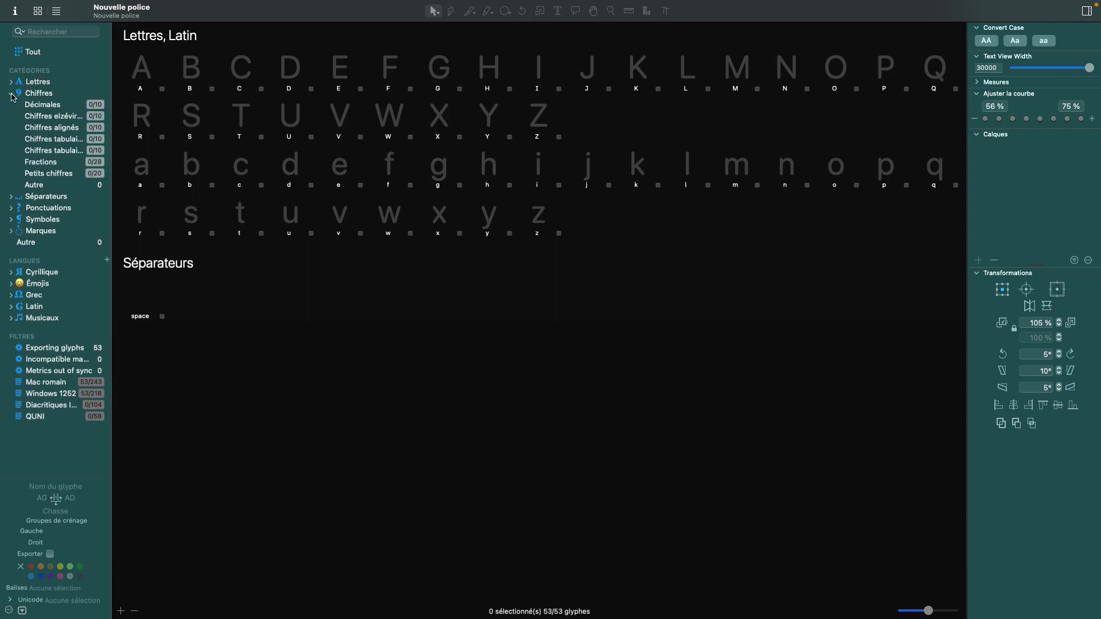
pyautogui.click(56, 109)
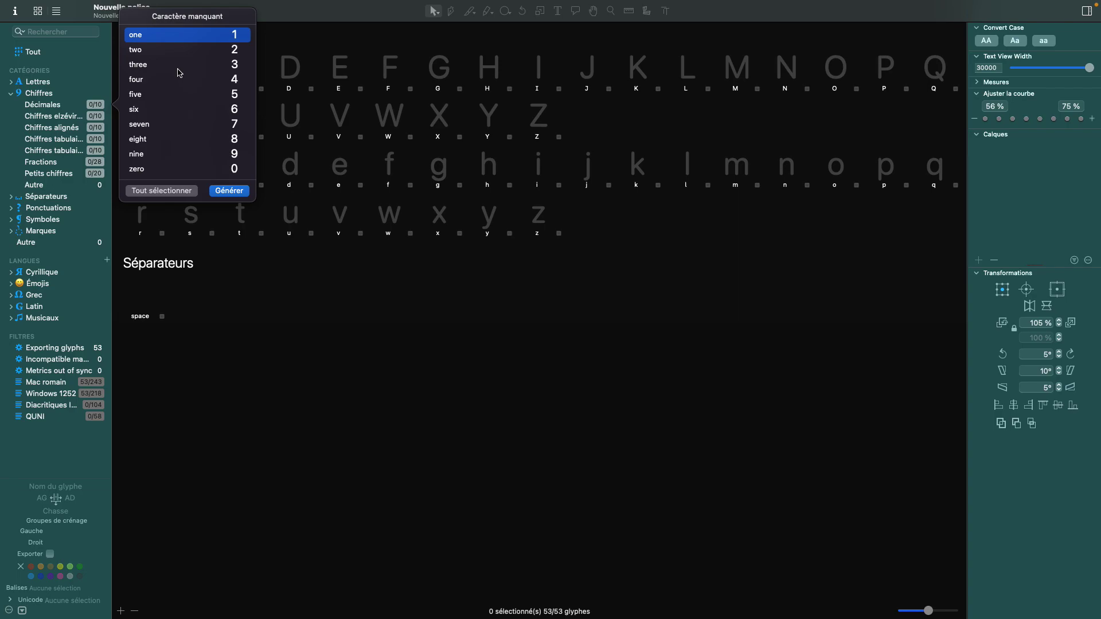
pyautogui.press('super+a')
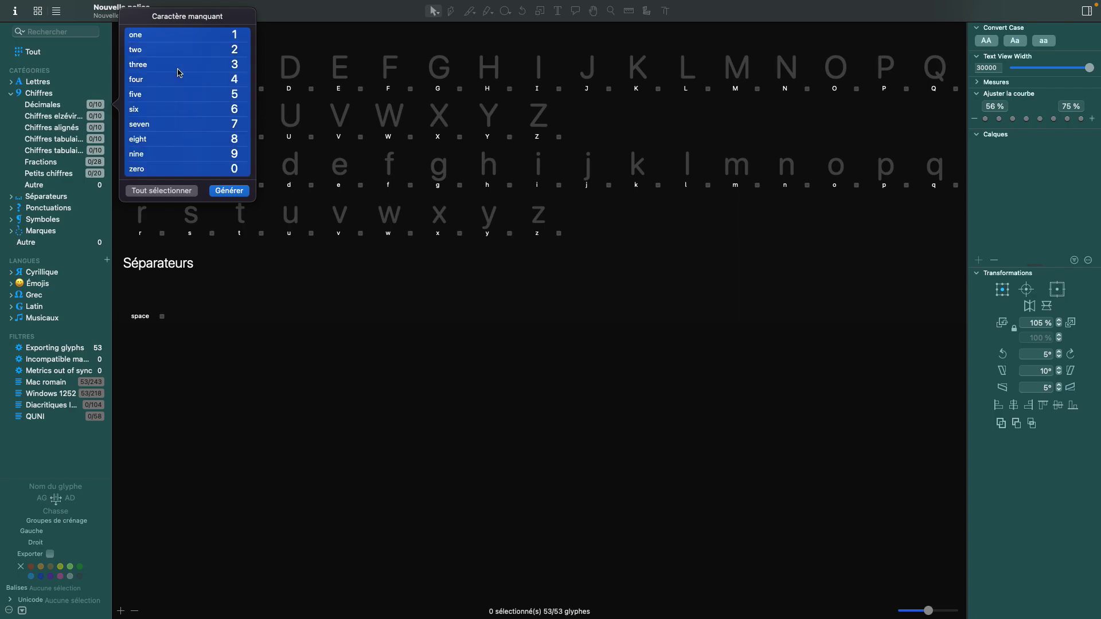
pyautogui.click(229, 191)
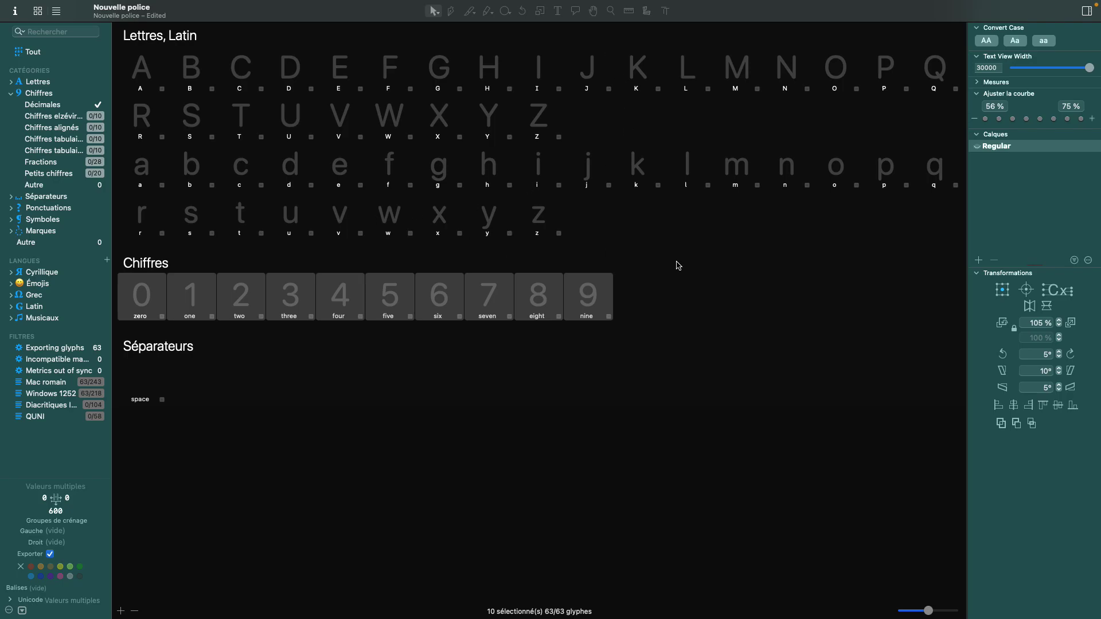
# - Examine the missing Tirets characters in the Ponctuations category without generating any
pyautogui.click(12, 209)
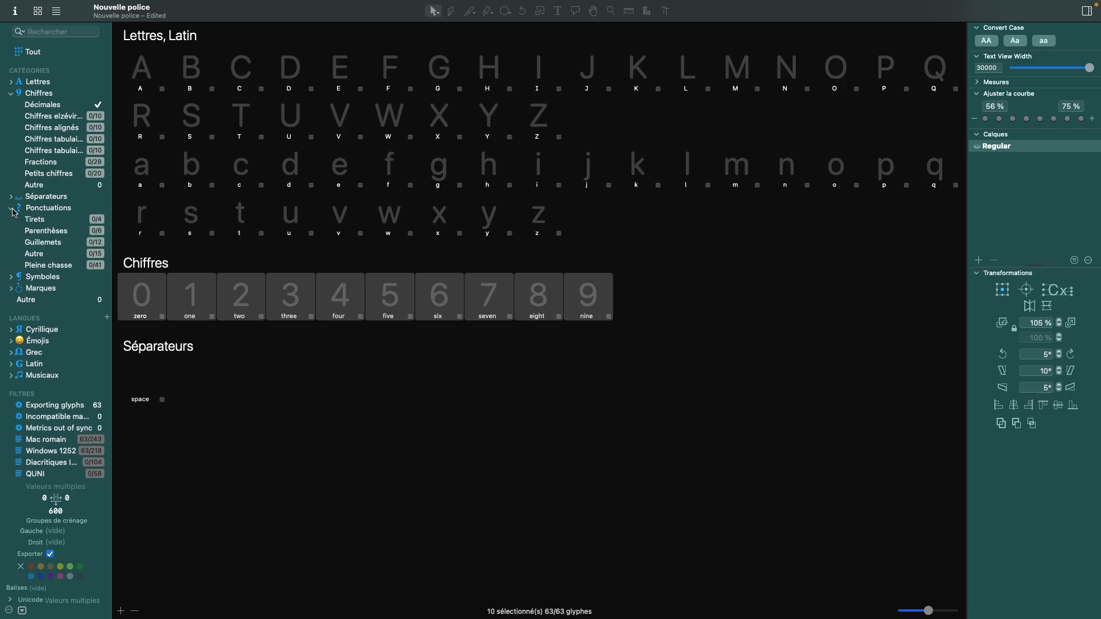
pyautogui.click(12, 208)
pyautogui.click(12, 208)
pyautogui.moveTo(46, 223)
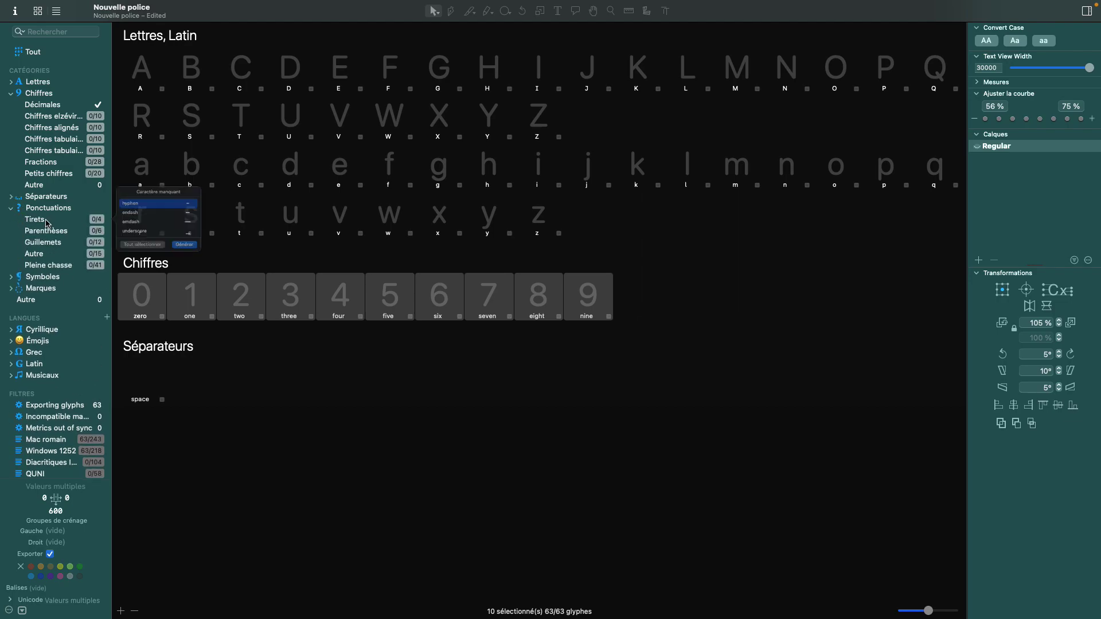
pyautogui.click(169, 209)
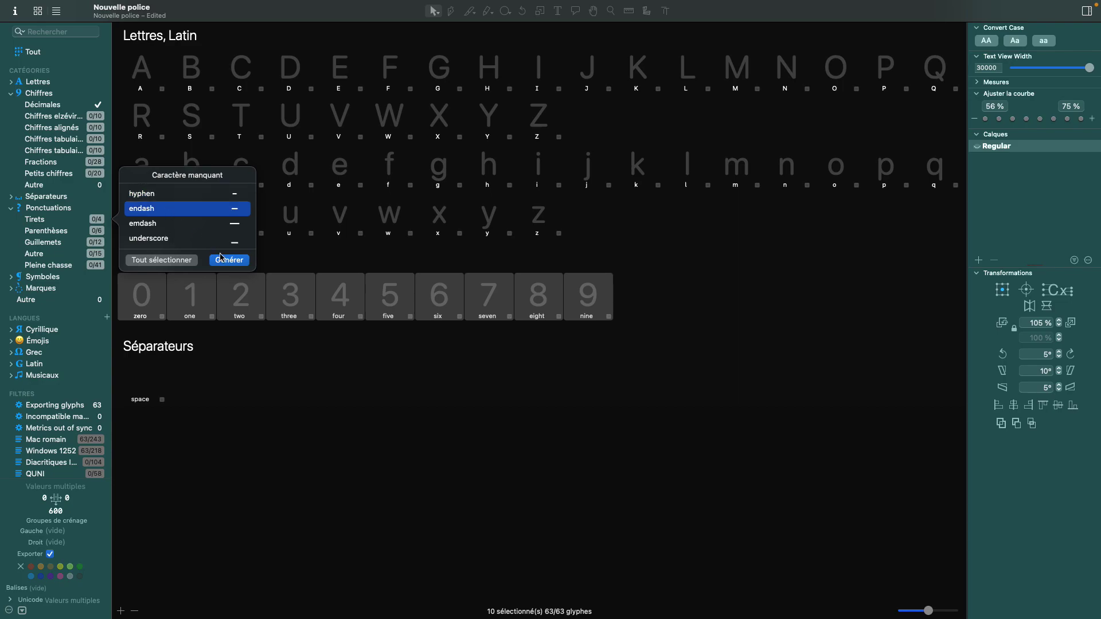
pyautogui.click(167, 242)
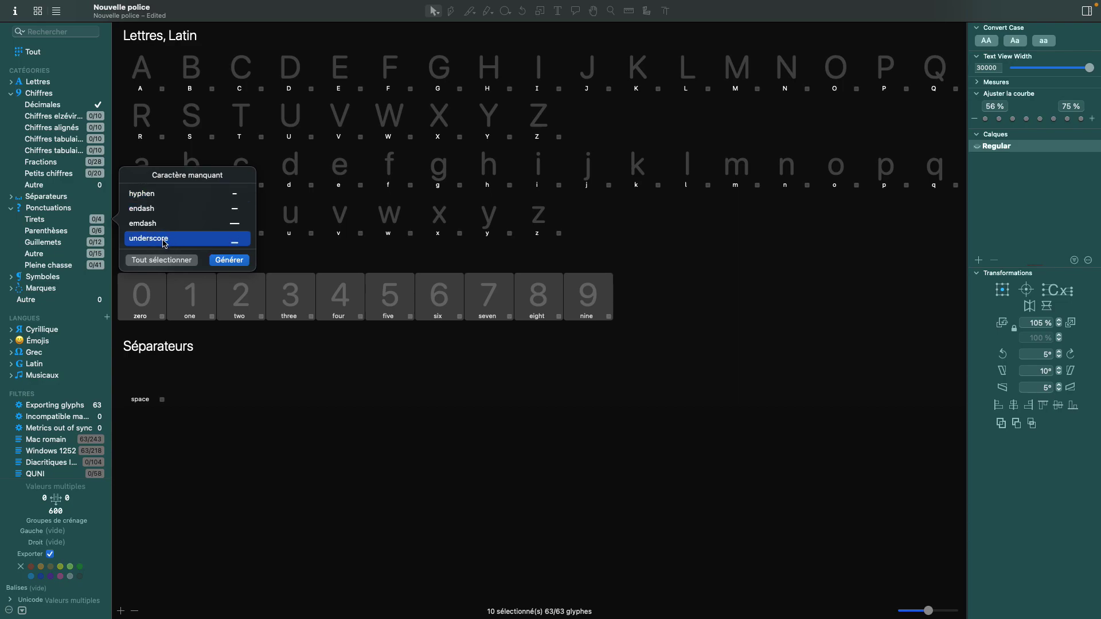
pyautogui.click(11, 209)
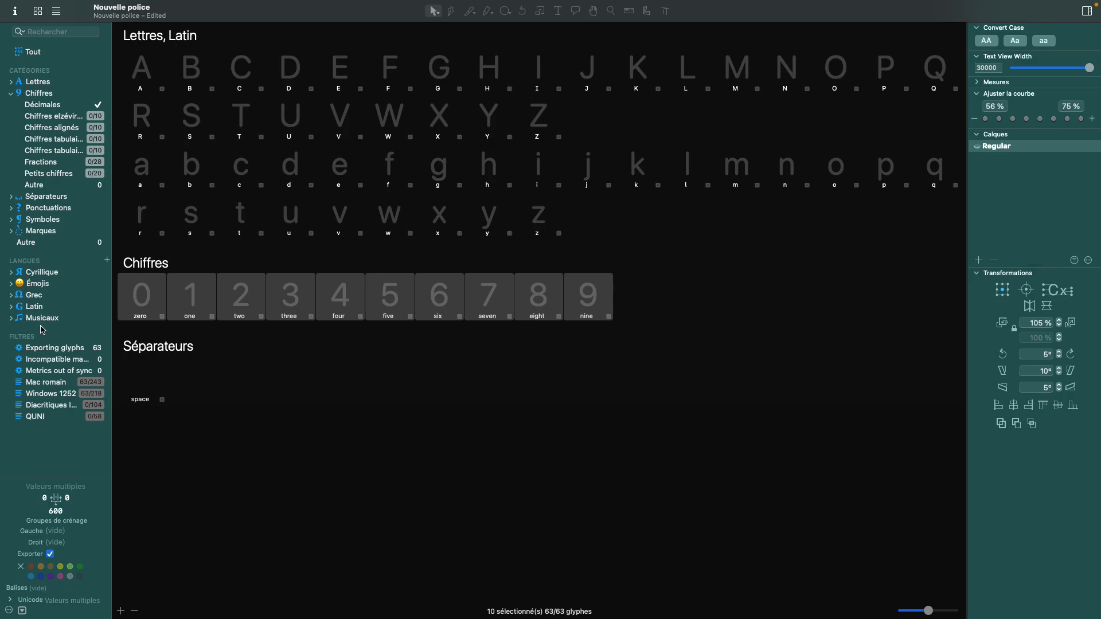
# - Examine the list of missing Latin characters for Europe de l'Ouest without generating any
pyautogui.click(12, 307)
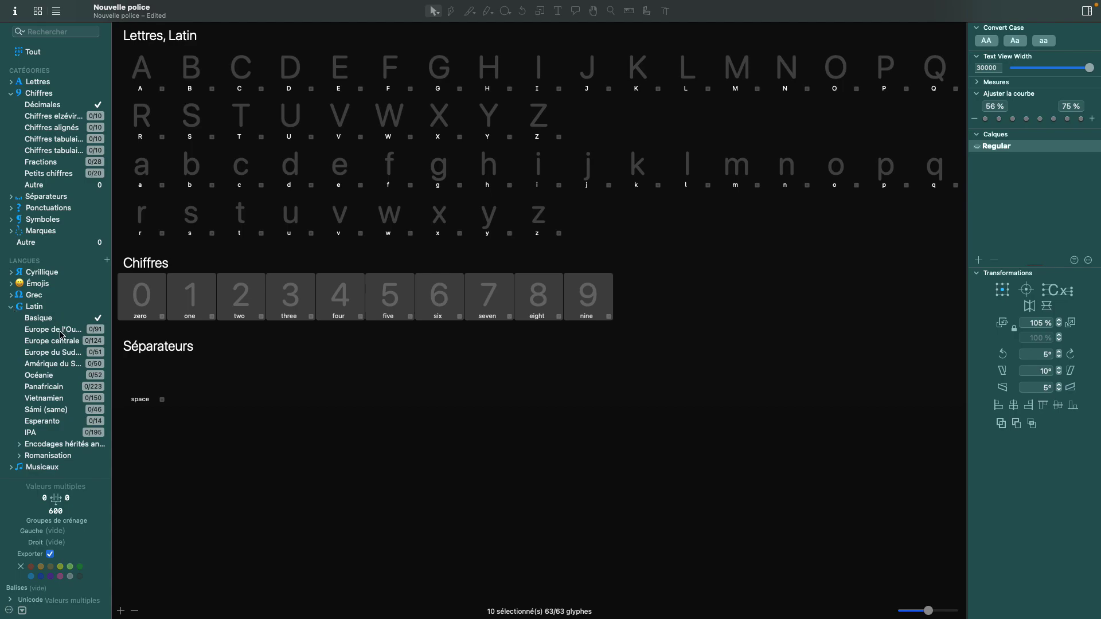
pyautogui.rightClick(61, 335)
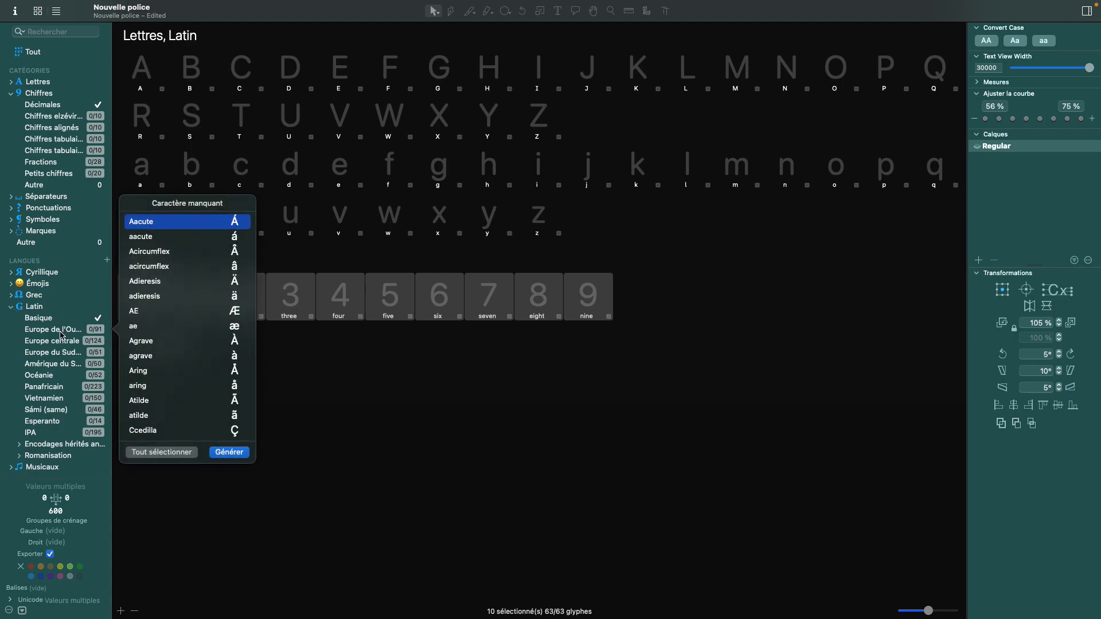
pyautogui.scroll(-1, 224, 304)
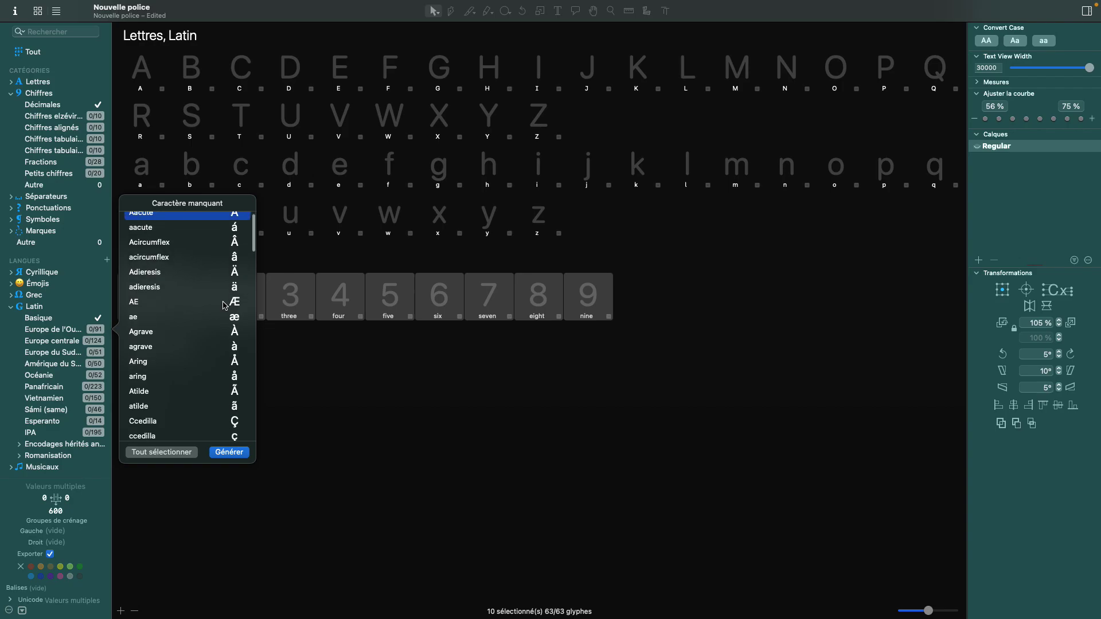
pyautogui.scroll(1, 224, 304)
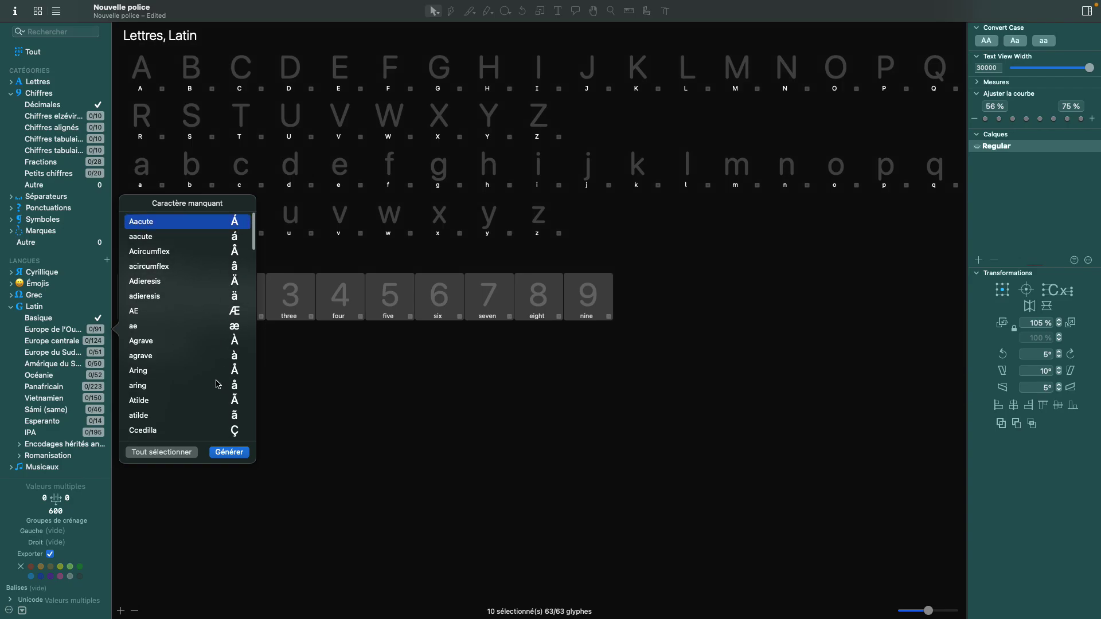
pyautogui.scroll(-10, 218, 384)
pyautogui.scroll(-1, 218, 287)
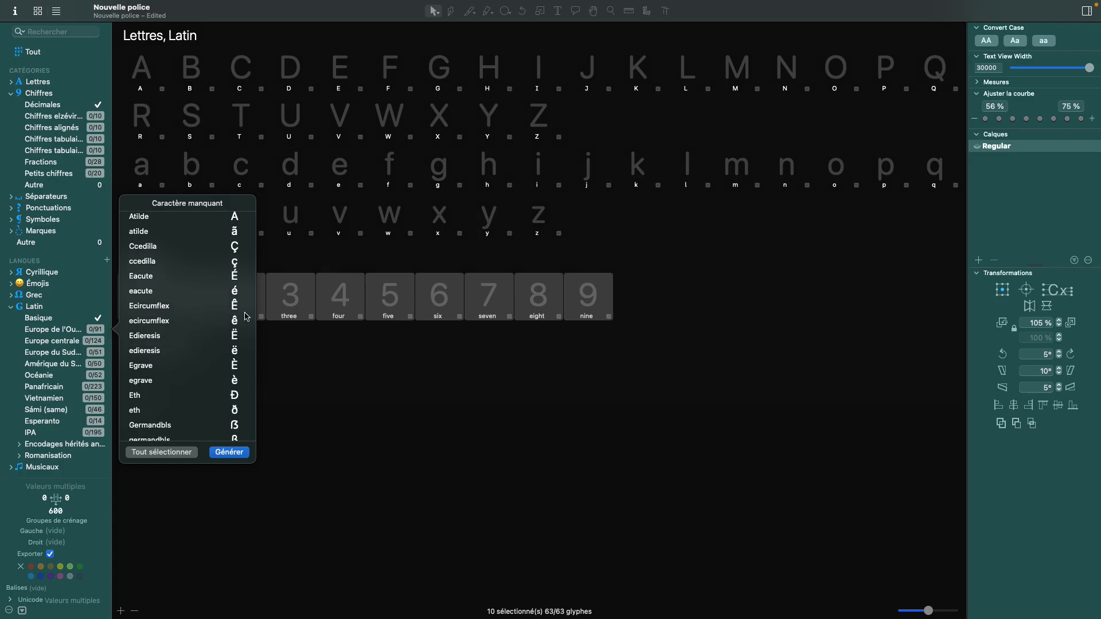
pyautogui.scroll(-4, 212, 345)
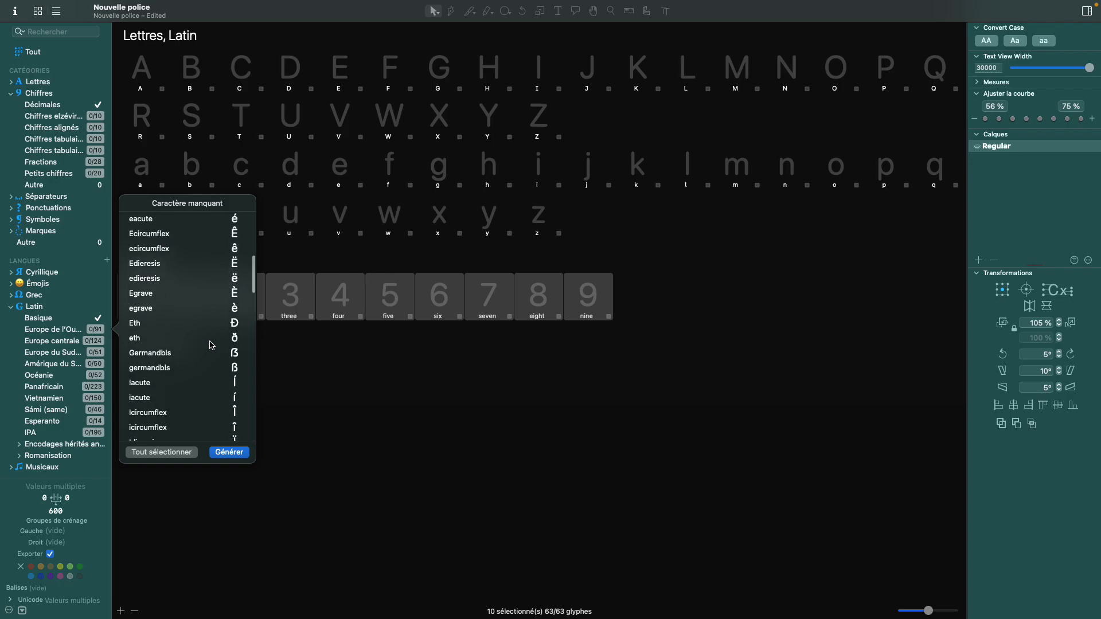
pyautogui.scroll(-3, 227, 367)
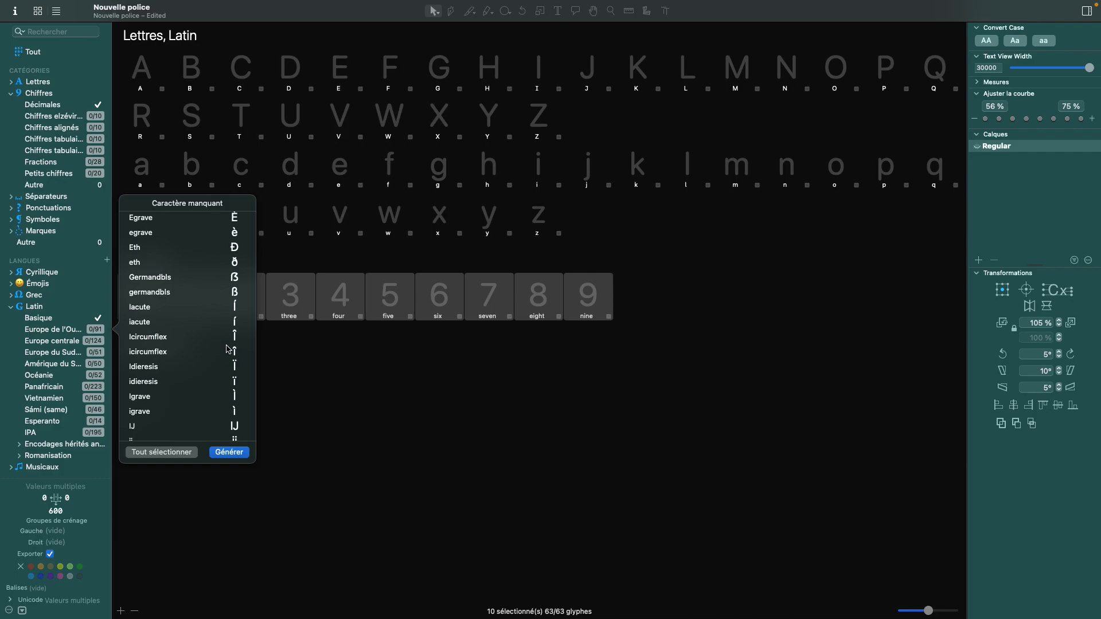
pyautogui.scroll(-3, 227, 302)
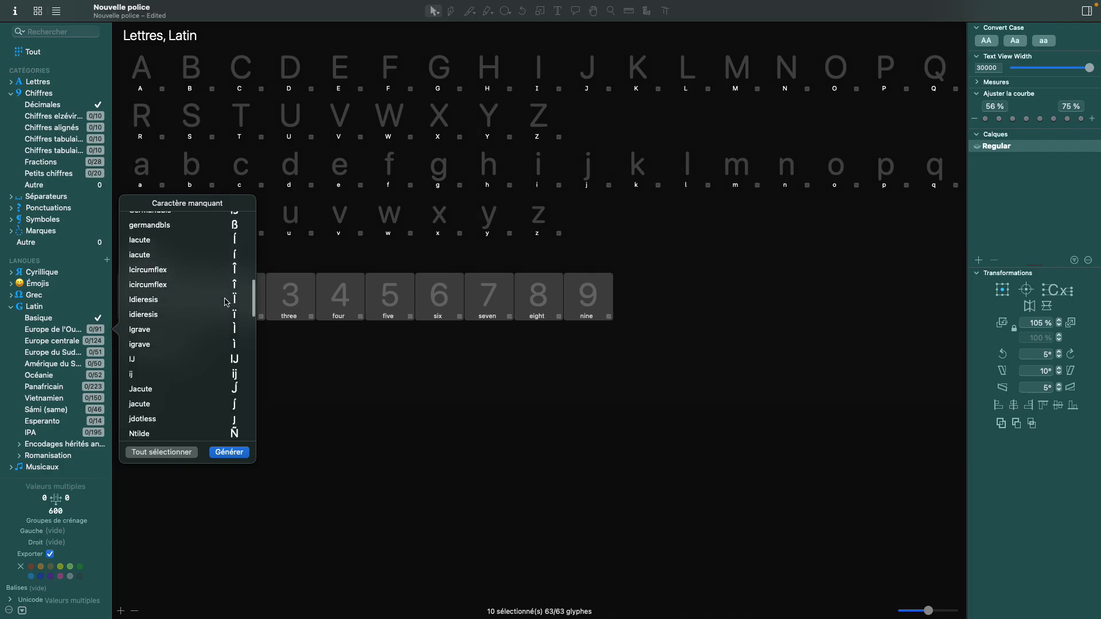
pyautogui.scroll(-4, 227, 302)
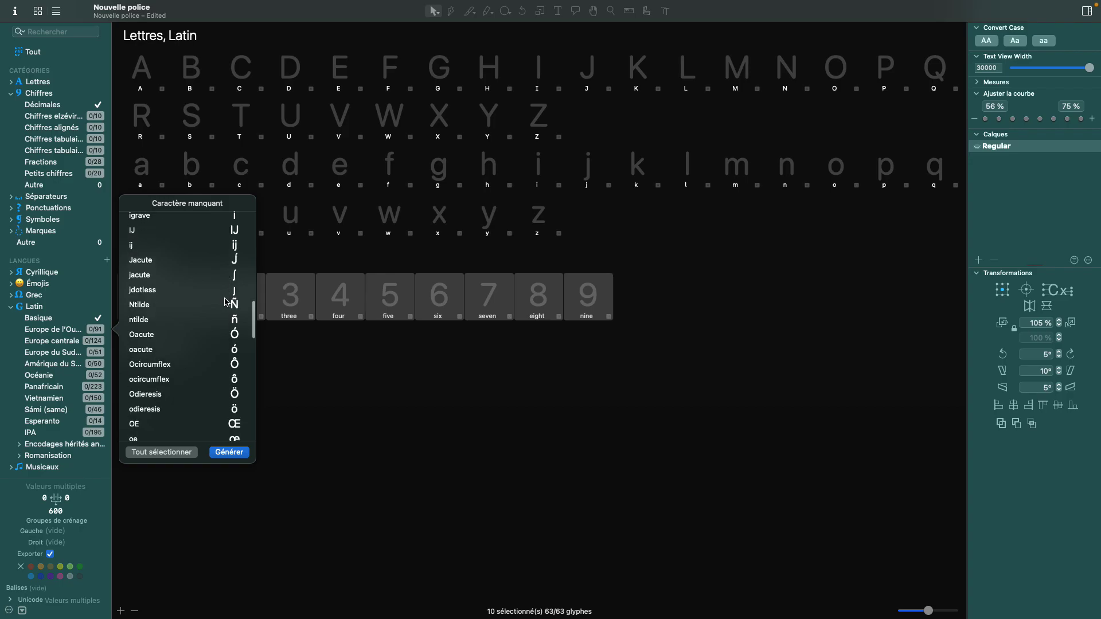
pyautogui.scroll(4, 226, 303)
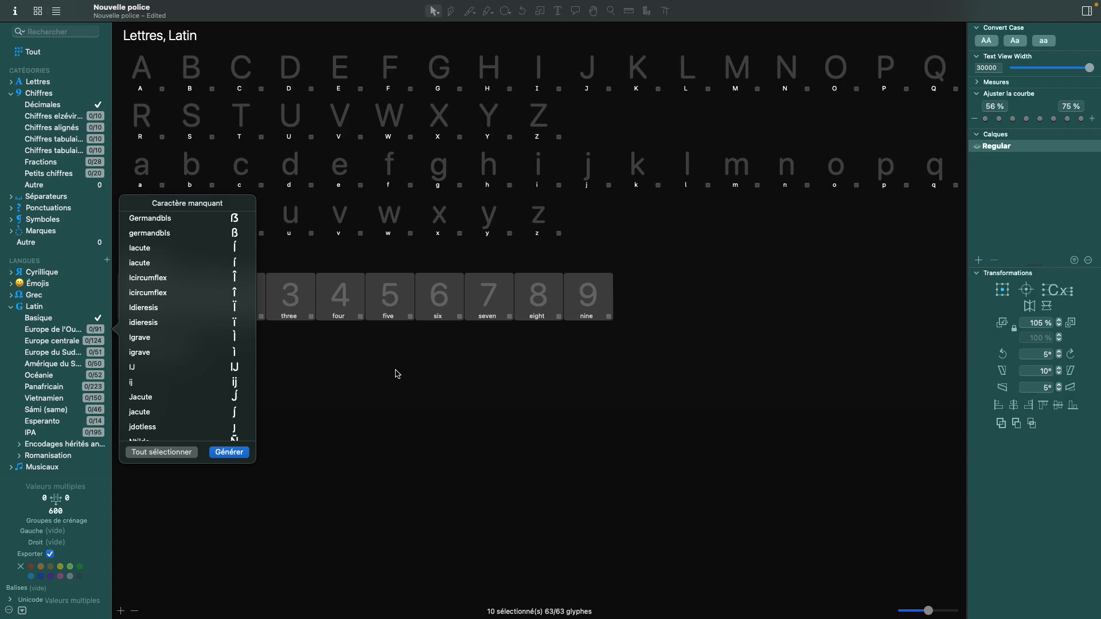
pyautogui.press('Escape')
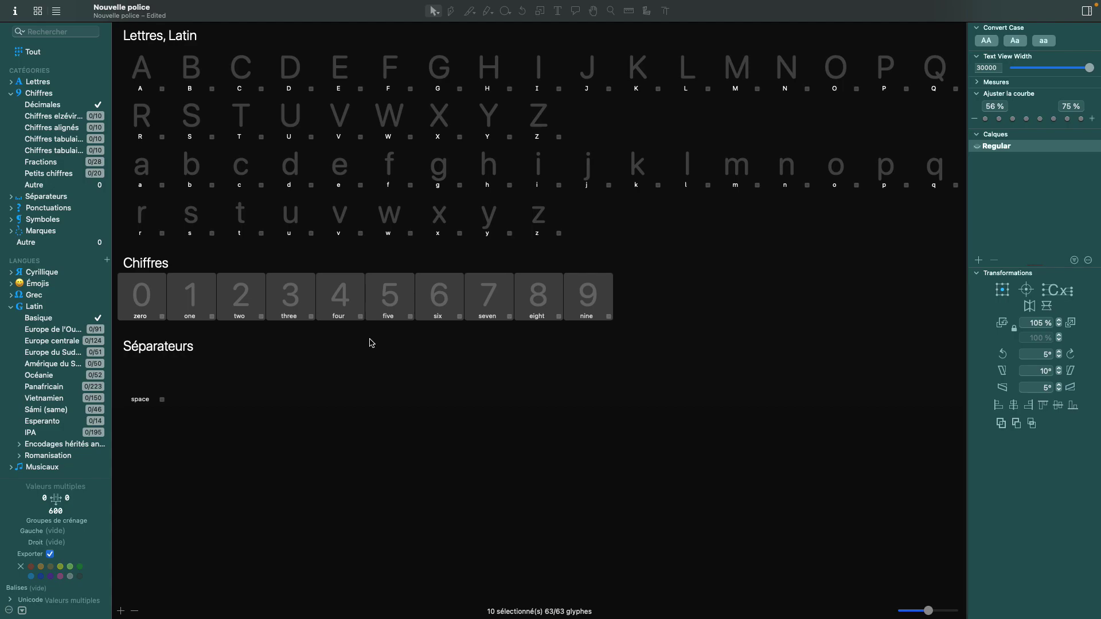
# - Generate all the missing Latin glyphs of the Europe de l'Ouest set
pyautogui.rightClick(58, 331)
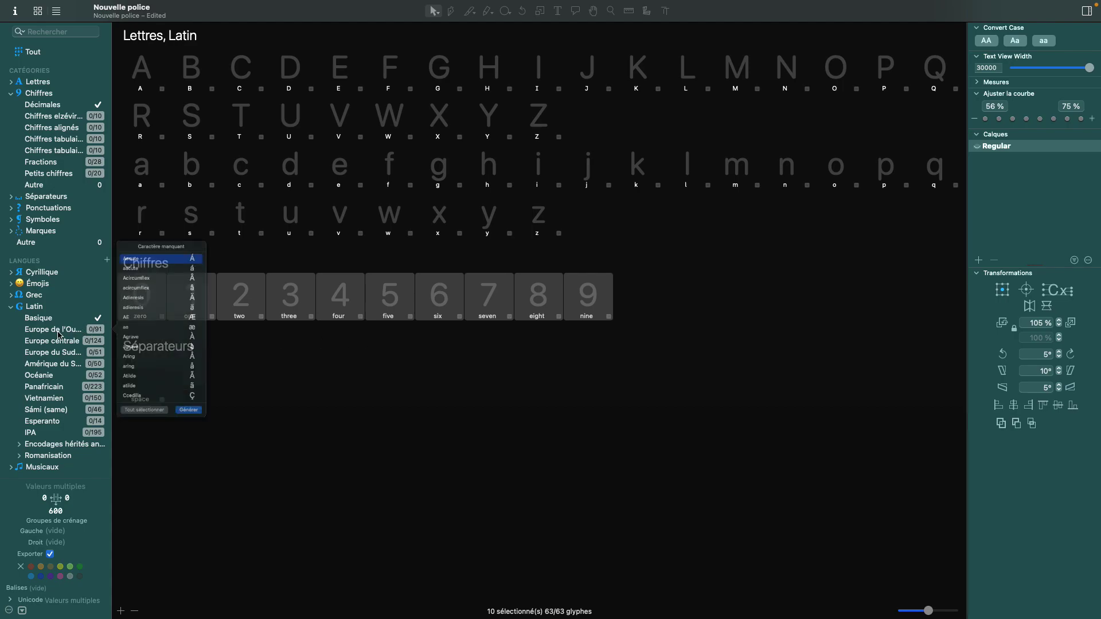
pyautogui.click(155, 312)
pyautogui.press('super+a')
pyautogui.click(225, 453)
pyautogui.click(778, 490)
pyautogui.click(672, 494)
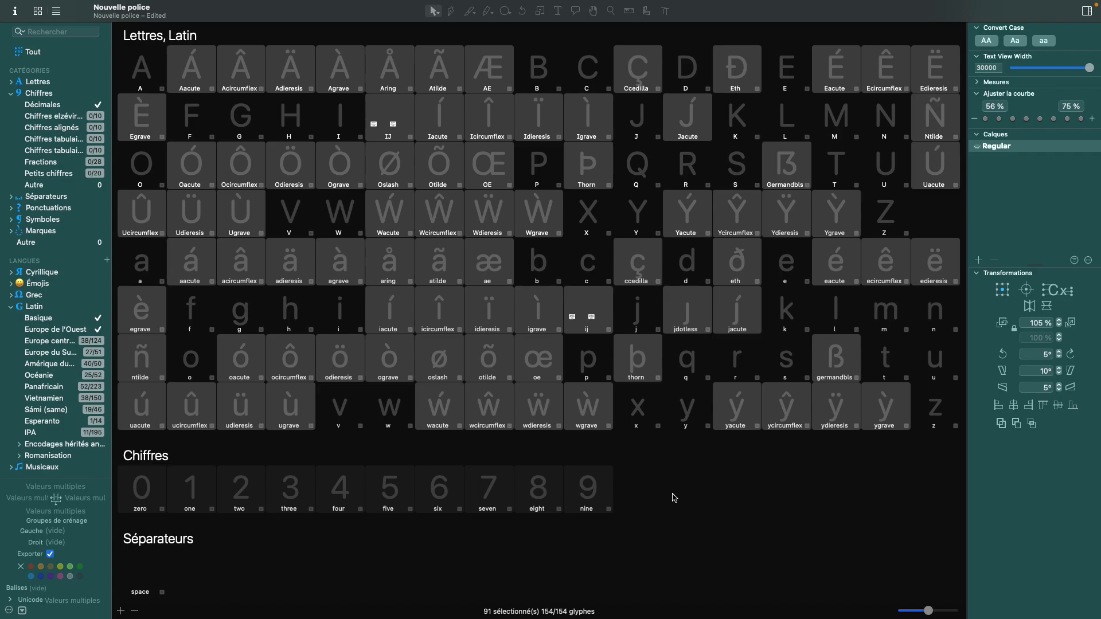
# - Slightly reduce the glyph preview size and filter the font view to the Latin Basique glyphs
pyautogui.moveTo(930, 610)
pyautogui.mouseDown()
pyautogui.moveTo(941, 611)
pyautogui.moveTo(917, 611)
pyautogui.moveTo(943, 611)
pyautogui.moveTo(927, 611)
pyautogui.mouseUp()
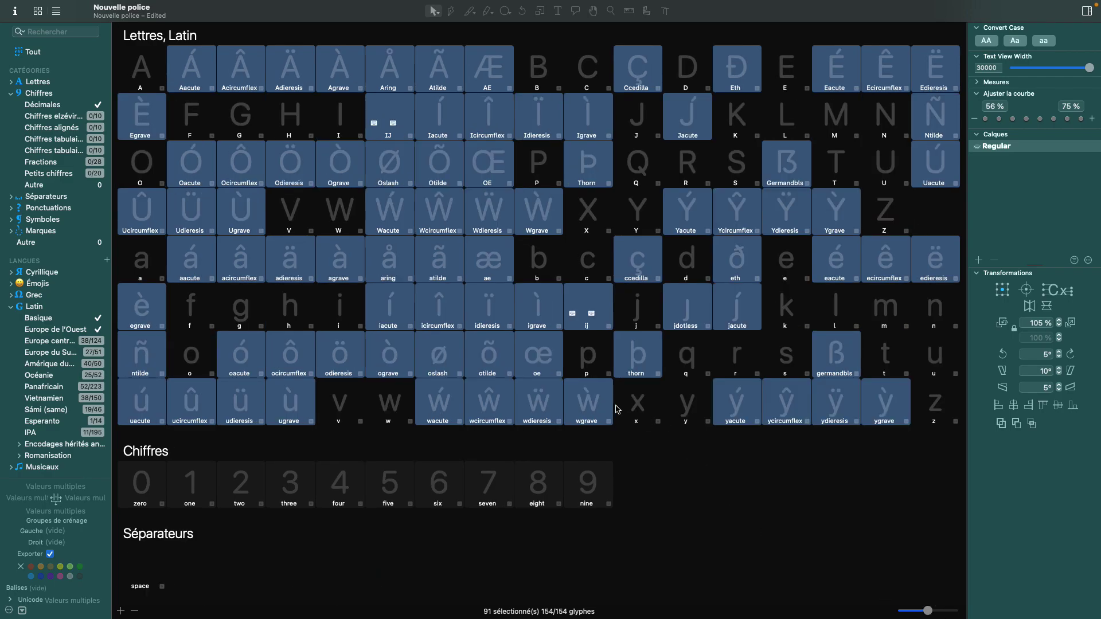
pyautogui.click(635, 407)
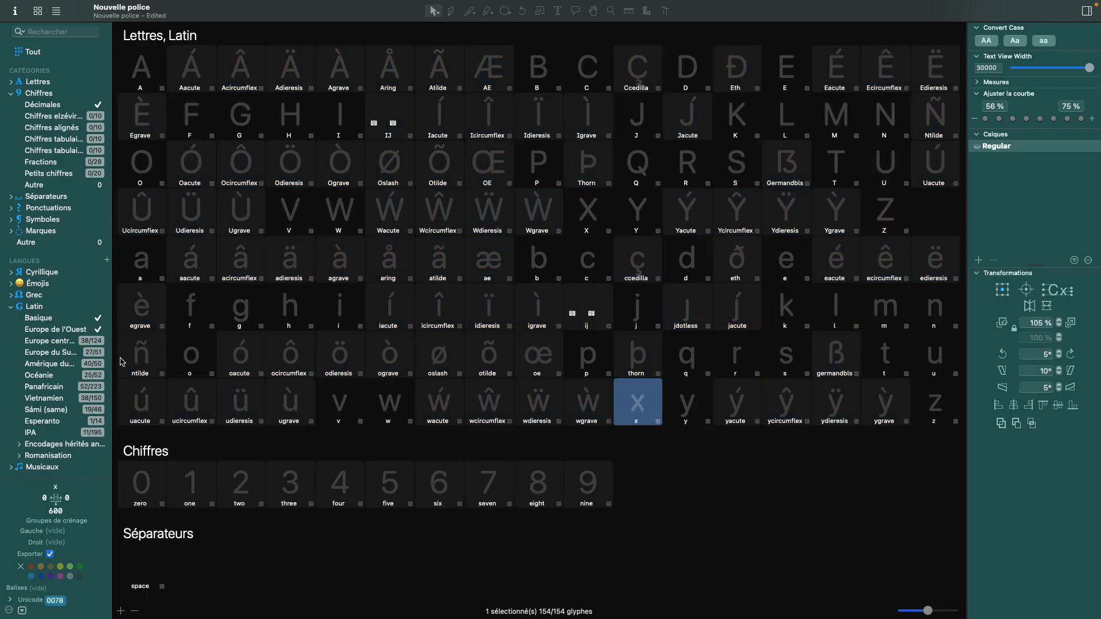
pyautogui.click(49, 320)
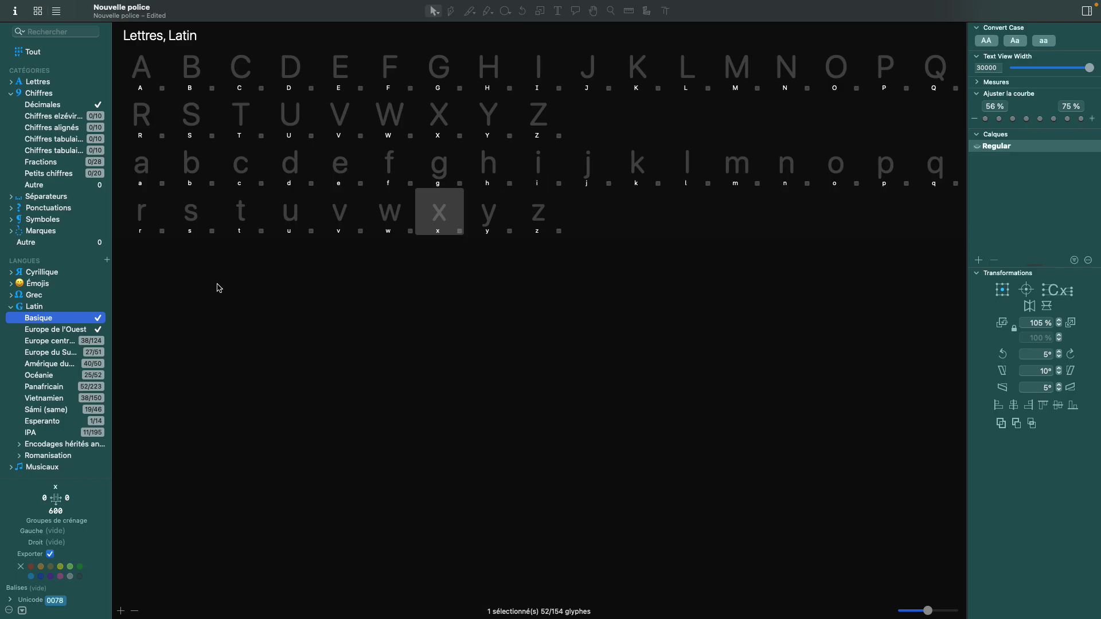
# - Review the complete glyph set across all categories and return to the Latin Basique glyphs
pyautogui.click(60, 53)
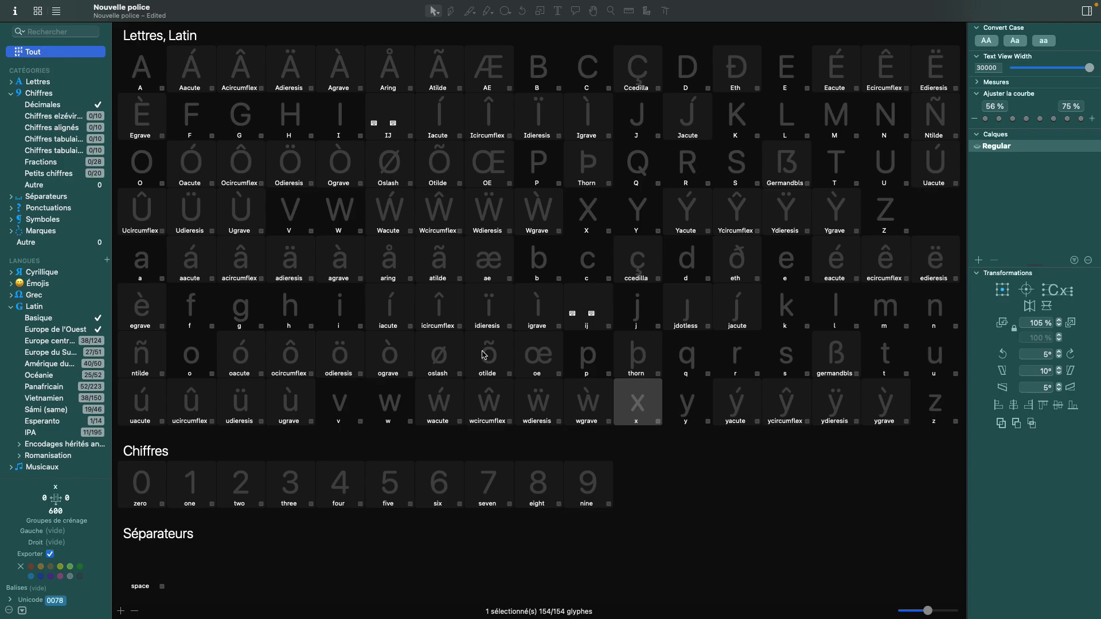
pyautogui.scroll(-3, 541, 478)
pyautogui.scroll(3, 540, 478)
pyautogui.click(43, 320)
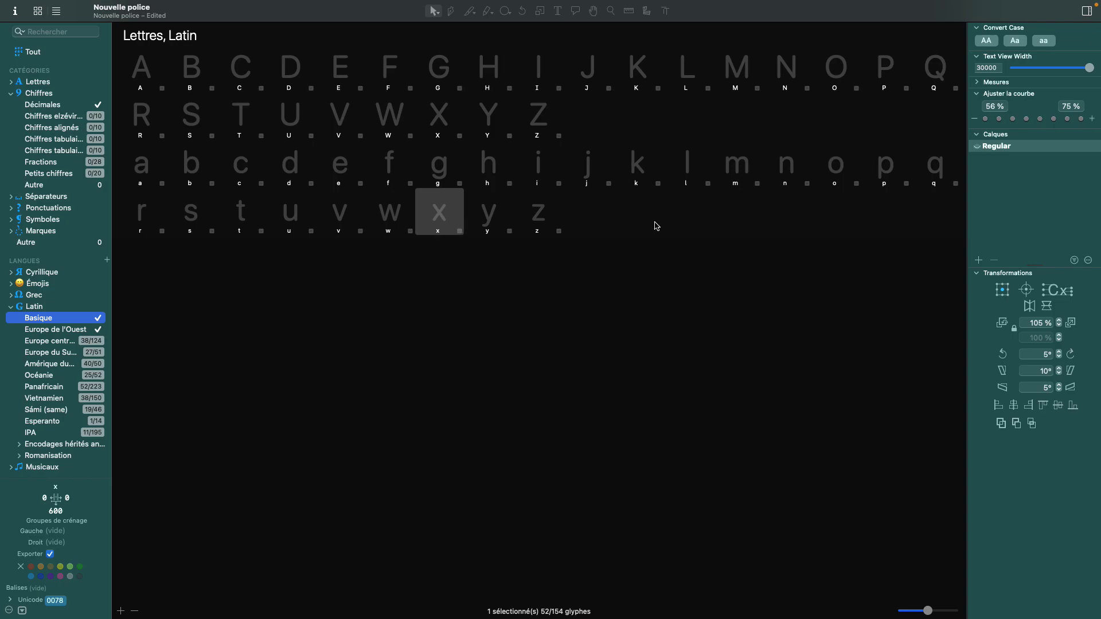
# - Open the lowercase n for editing, with the preview area and the side palette hidden
pyautogui.doubleClick(787, 167)
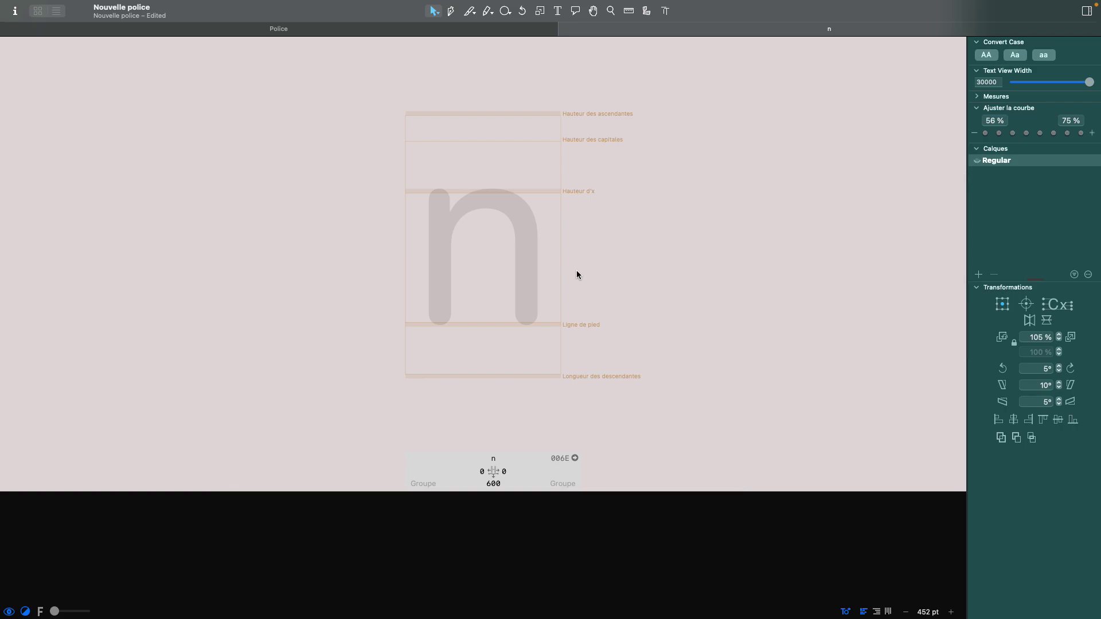
pyautogui.click(8, 612)
pyautogui.click(1086, 11)
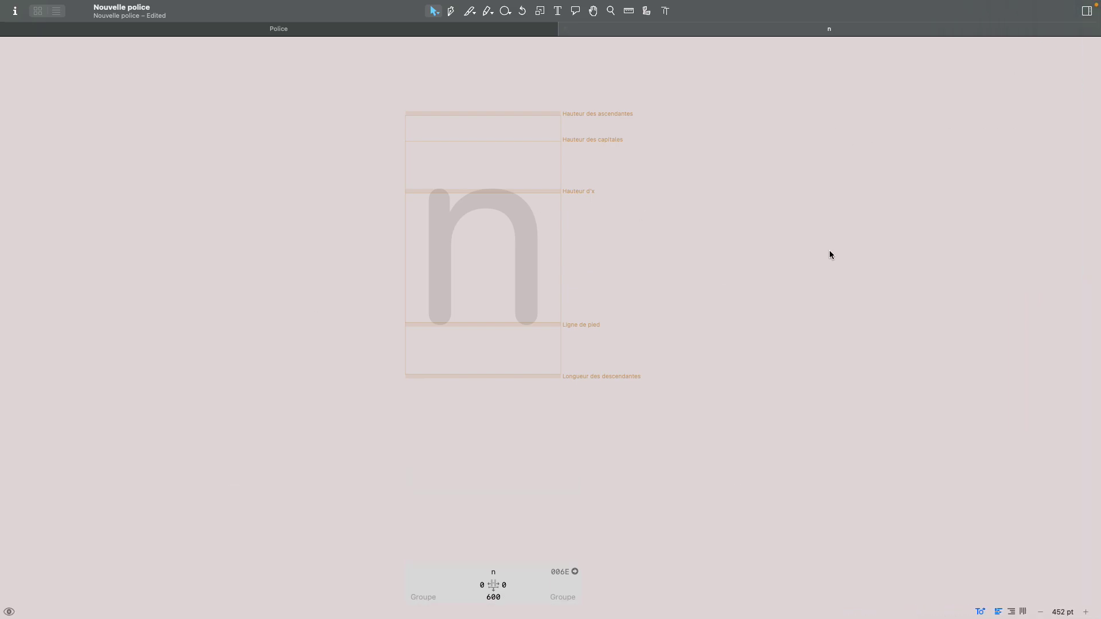
pyautogui.hscroll(-2, 829, 250)
pyautogui.scroll(2, 829, 250)
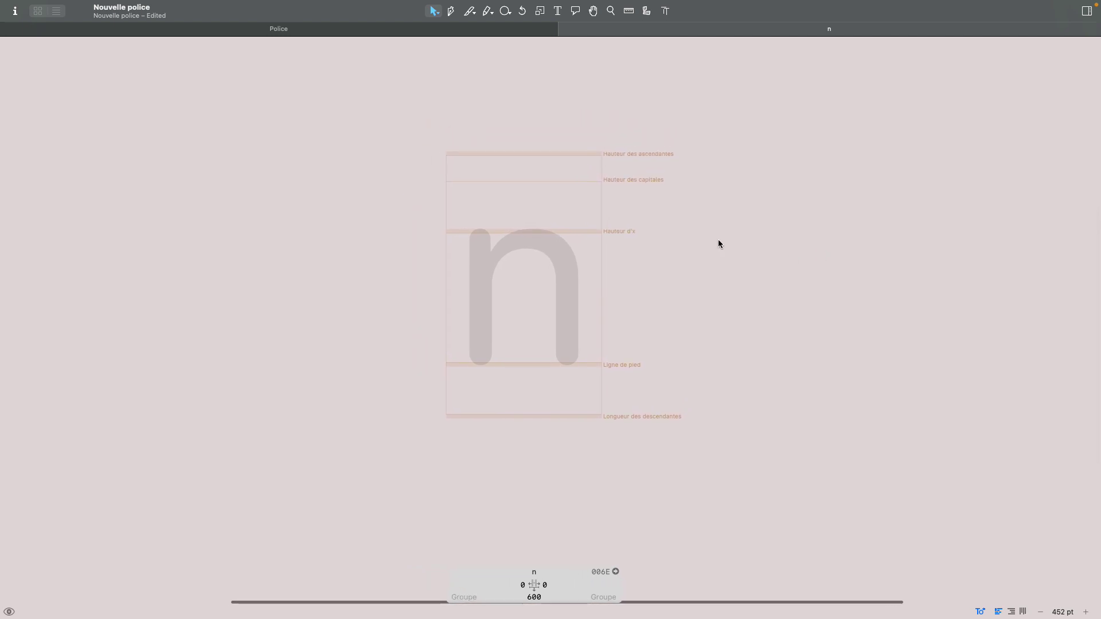
pyautogui.scroll(1, 718, 239)
pyautogui.hscroll(-2, 718, 239)
pyautogui.scroll(1, 718, 239)
pyautogui.hscroll(2, 718, 239)
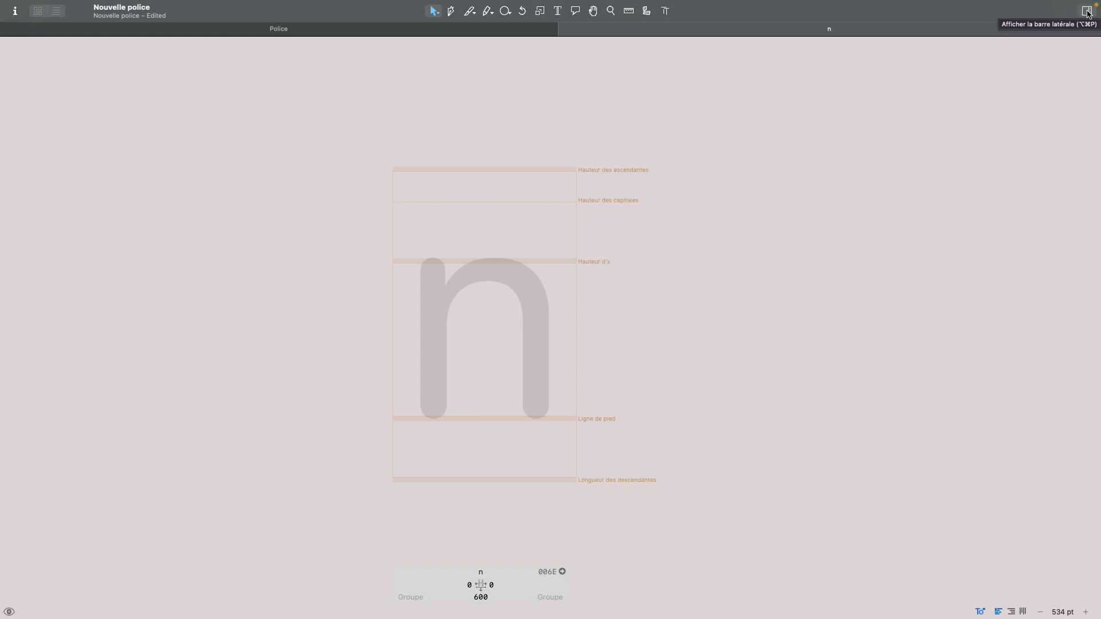
# - Show the side palette and the preview area again, and reduce the height of the preview area
pyautogui.click(1087, 11)
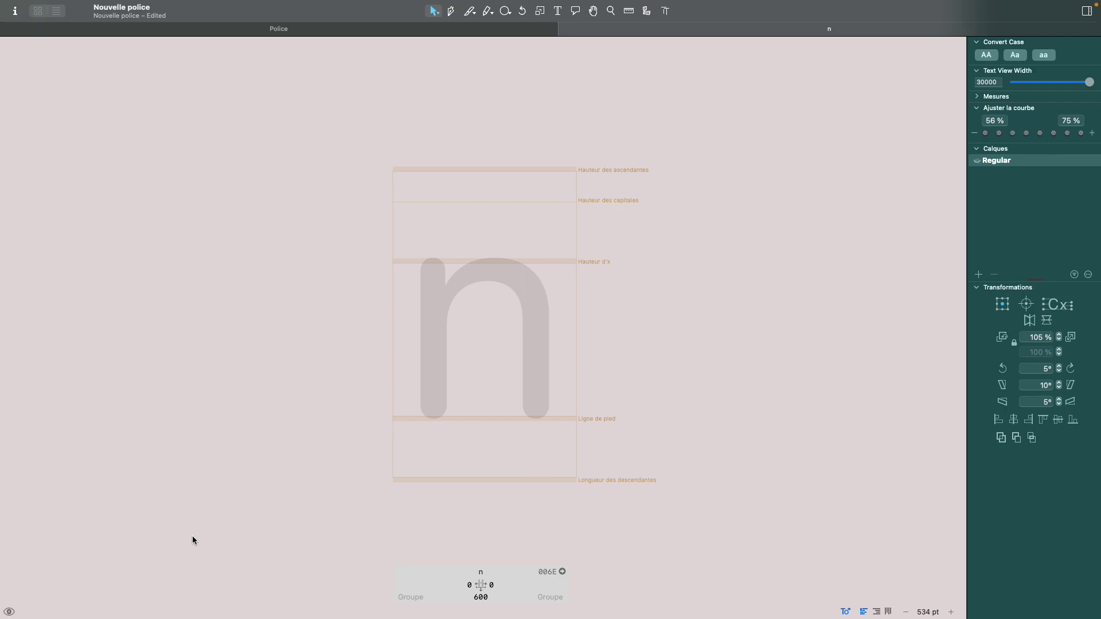
pyautogui.click(9, 612)
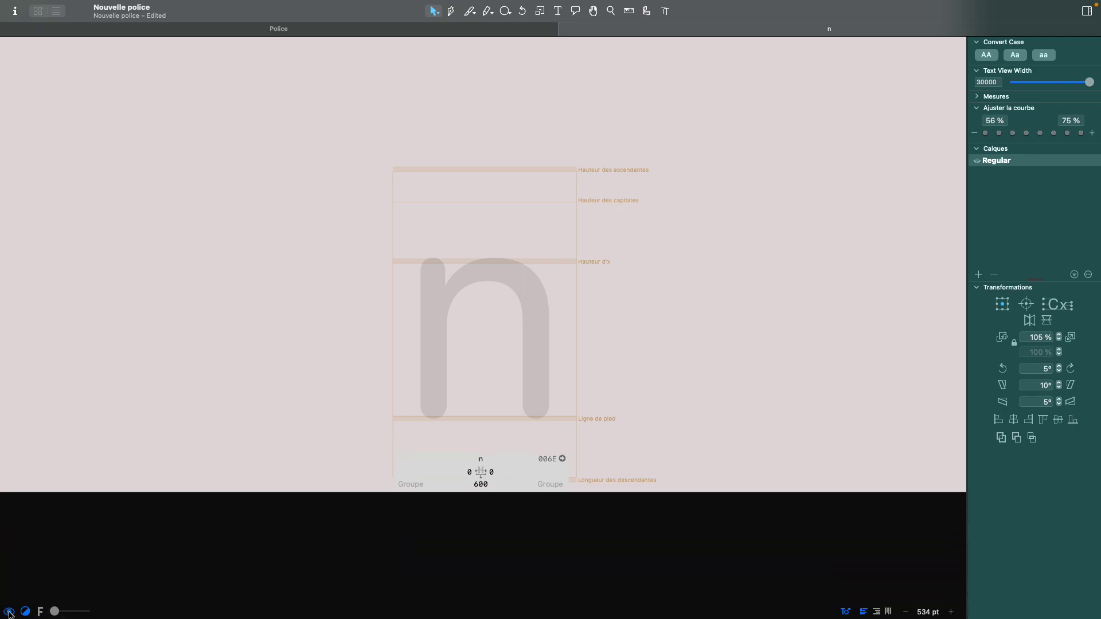
pyautogui.moveTo(201, 492); pyautogui.dragTo(208, 526)
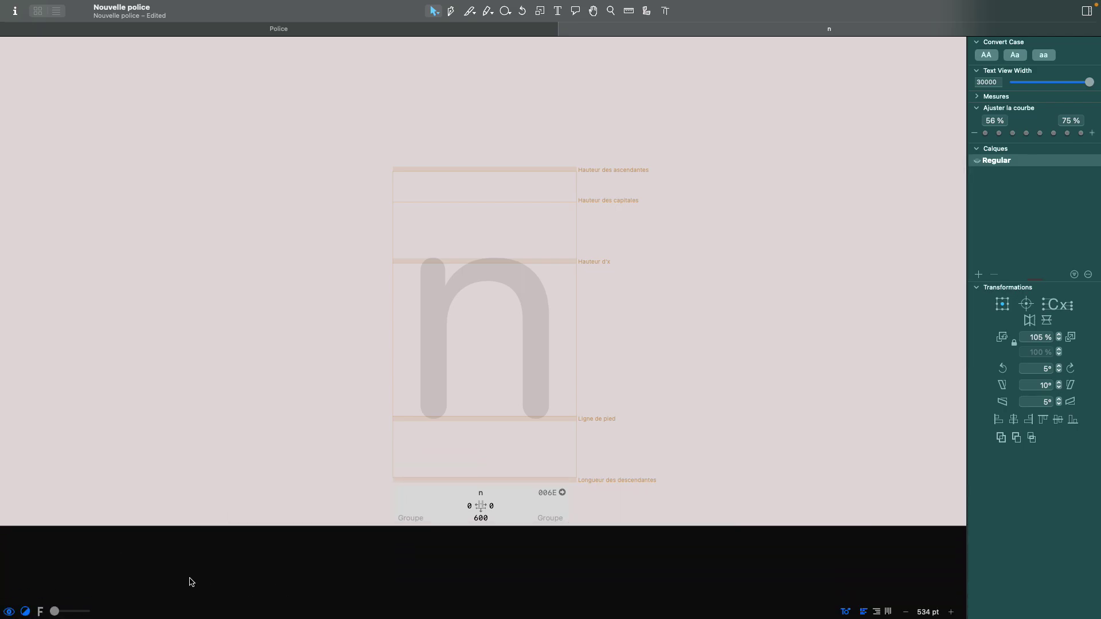
# - Toggle the inverted colours of the preview area back and forth, ending on the original black background
pyautogui.click(26, 612)
pyautogui.click(26, 611)
pyautogui.click(26, 612)
pyautogui.click(26, 612)
# - Start adding an image to the lowercase n and browse to the Achlys folder on the Bureau
pyautogui.scroll(-2, 497, 371)
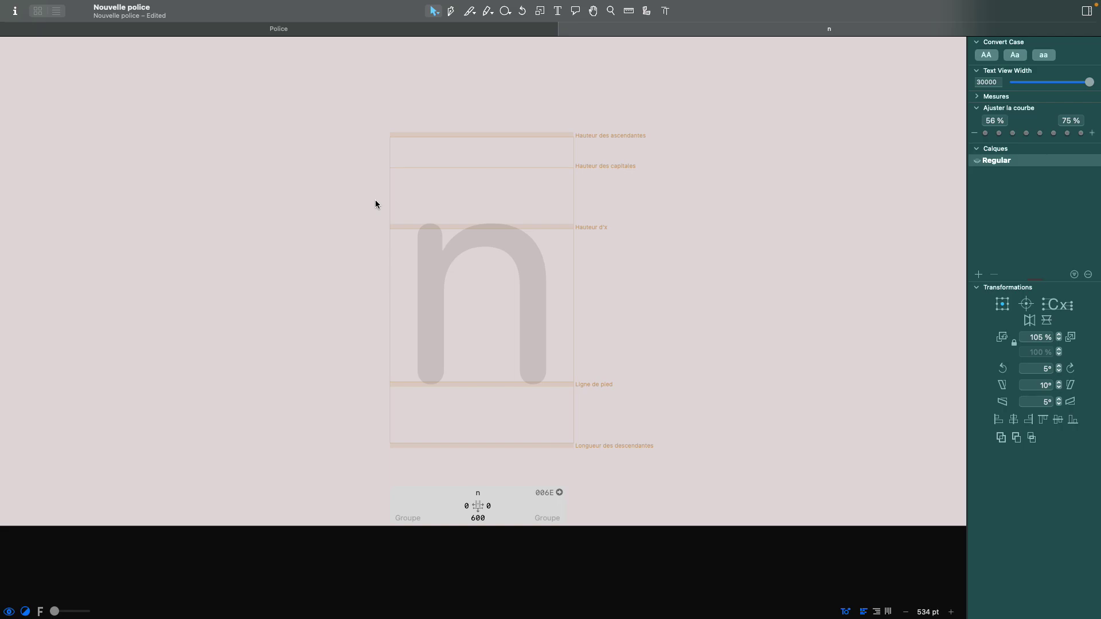
pyautogui.moveTo(184, 1)
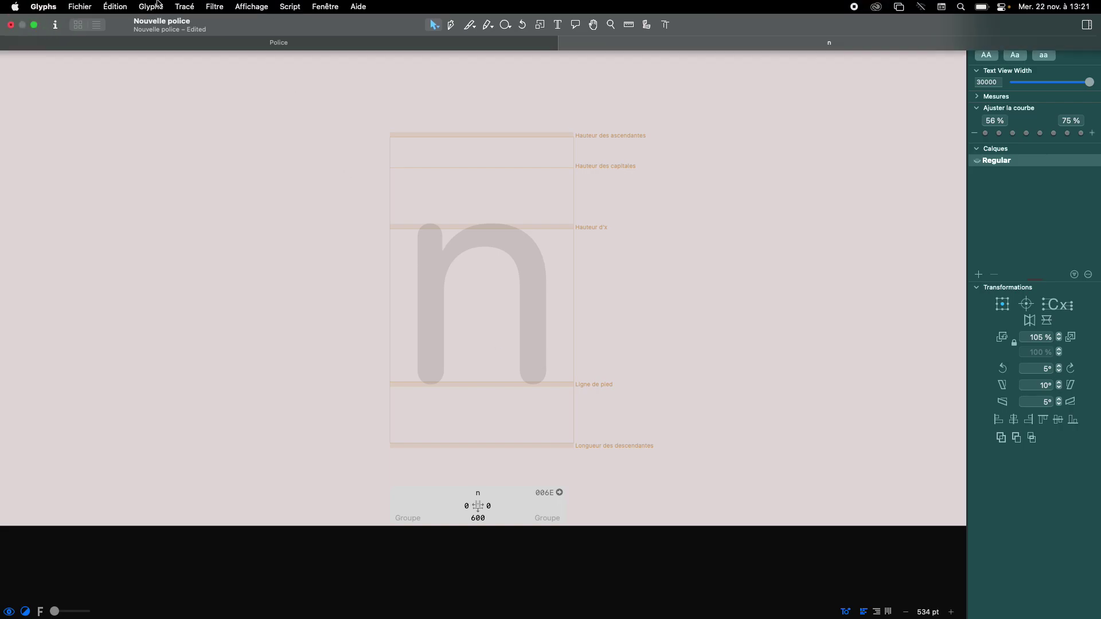
pyautogui.click(157, 5)
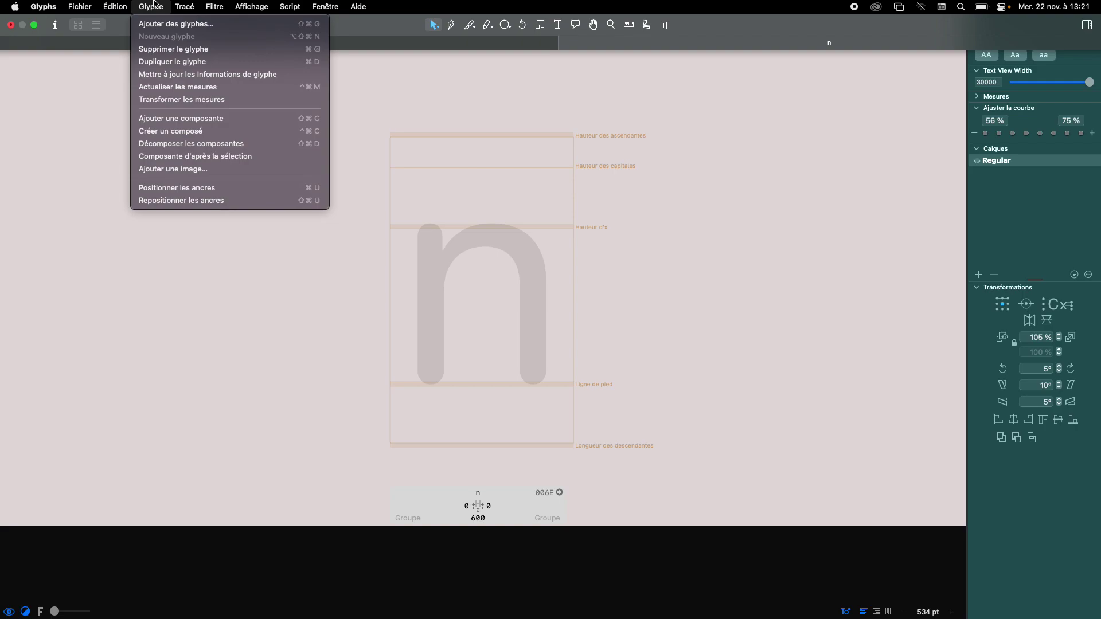
pyautogui.click(200, 170)
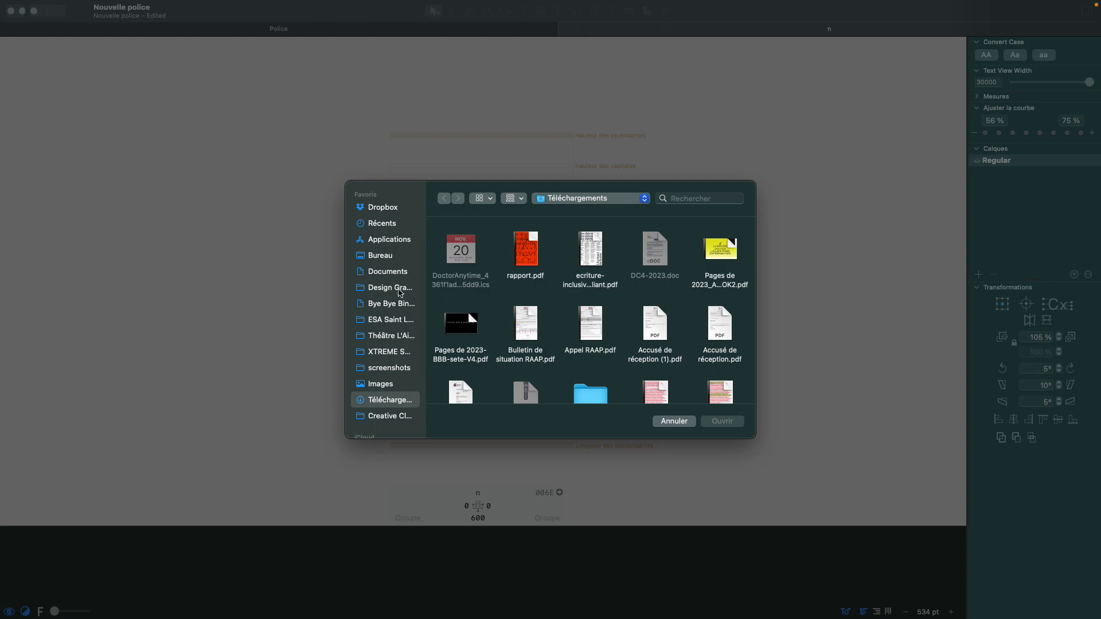
pyautogui.click(394, 271)
pyautogui.click(386, 257)
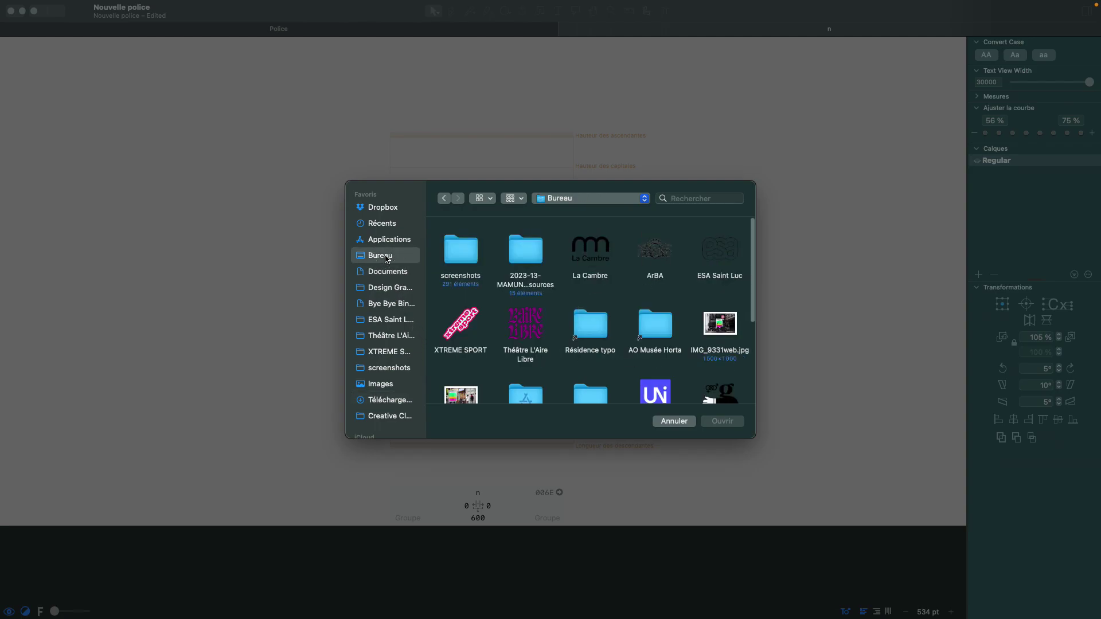
pyautogui.scroll(-2, 570, 323)
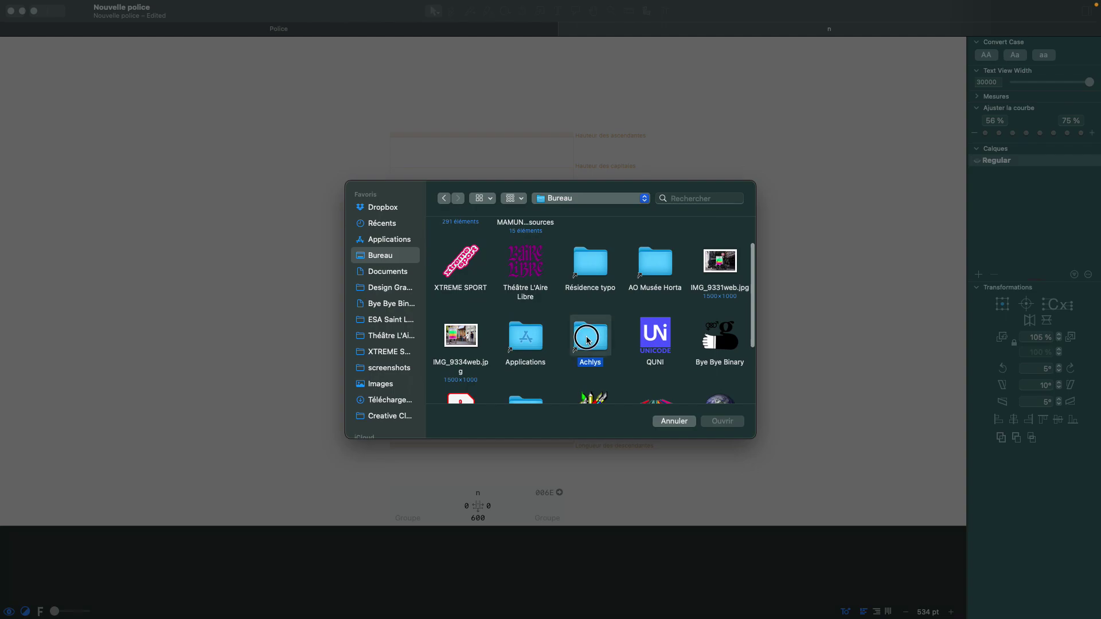
pyautogui.doubleClick(590, 343)
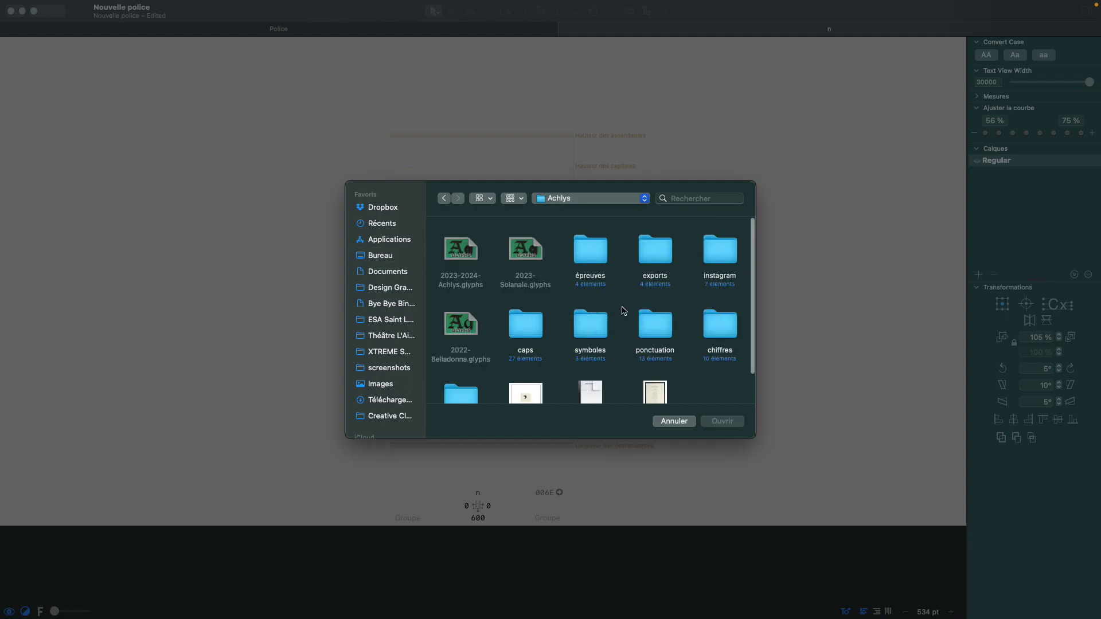
# - Insert the image n2.jpg from the bas-de-casse folder into the lowercase n
pyautogui.scroll(-2, 590, 310)
pyautogui.click(464, 357)
pyautogui.doubleClick(464, 356)
pyautogui.scroll(-5, 591, 310)
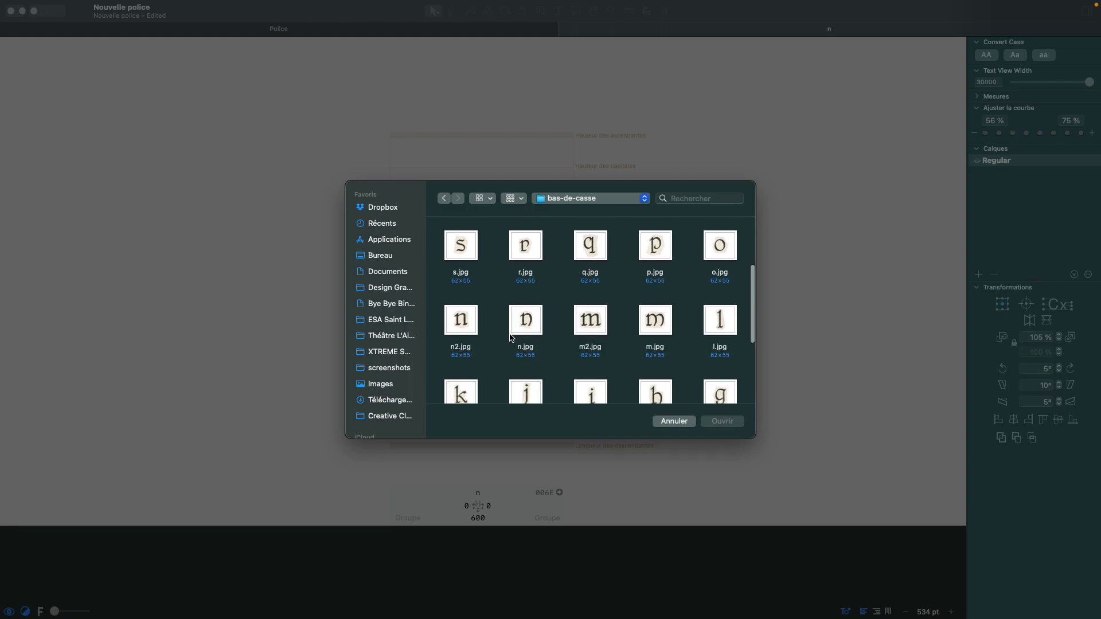
pyautogui.click(465, 333)
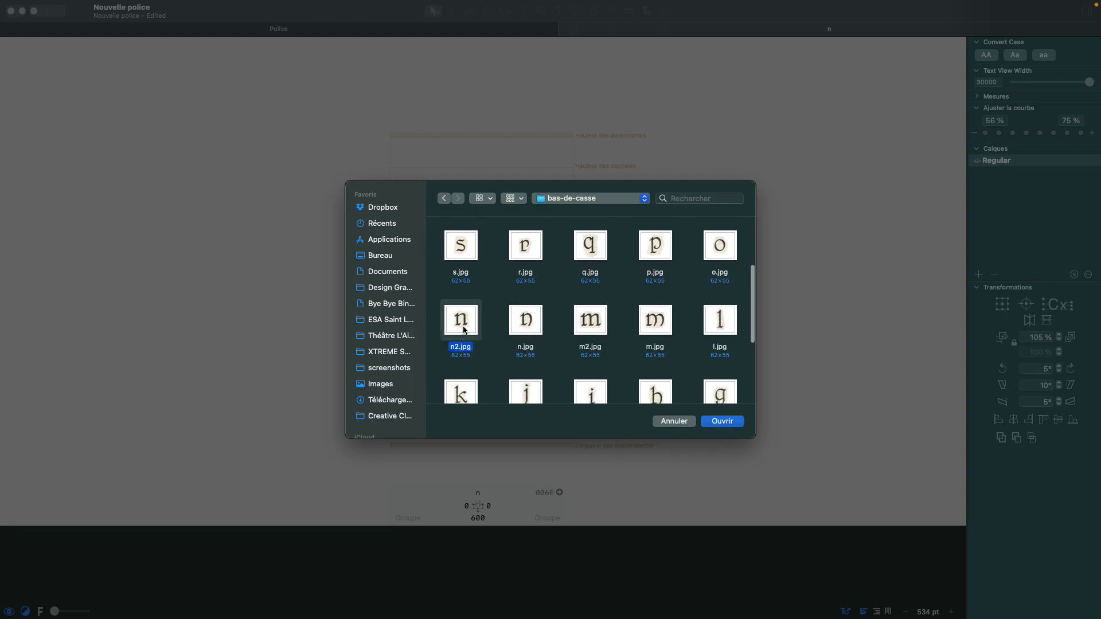
pyautogui.click(715, 421)
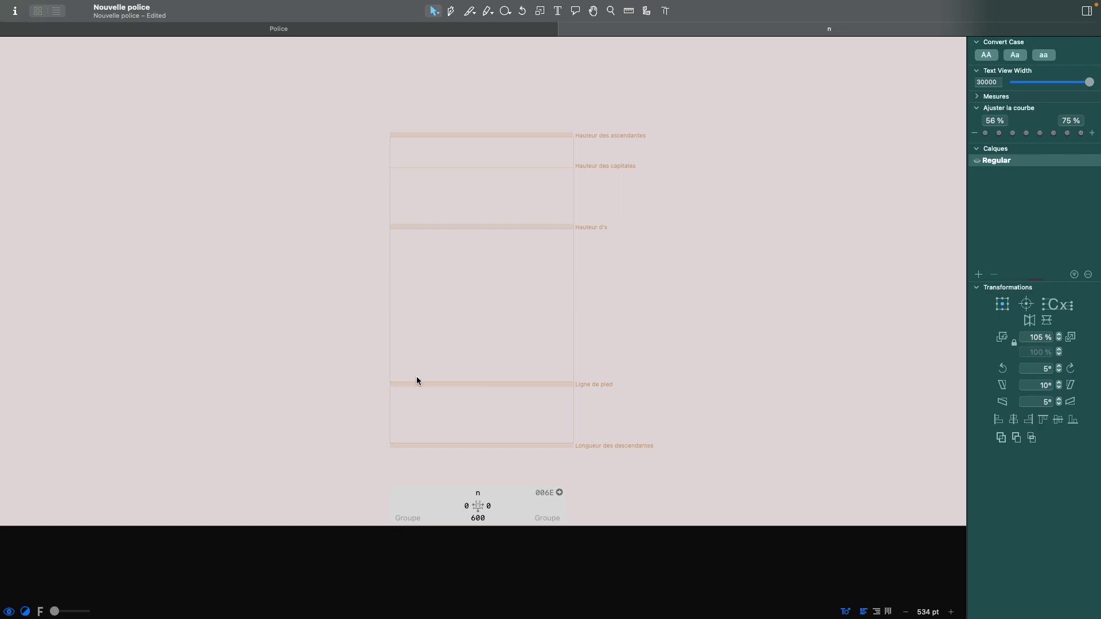
# - Enlarge the tiny n2.jpg image to about 915 units wide and place its letter feet on the baseline
pyautogui.scroll(5, 391, 393)
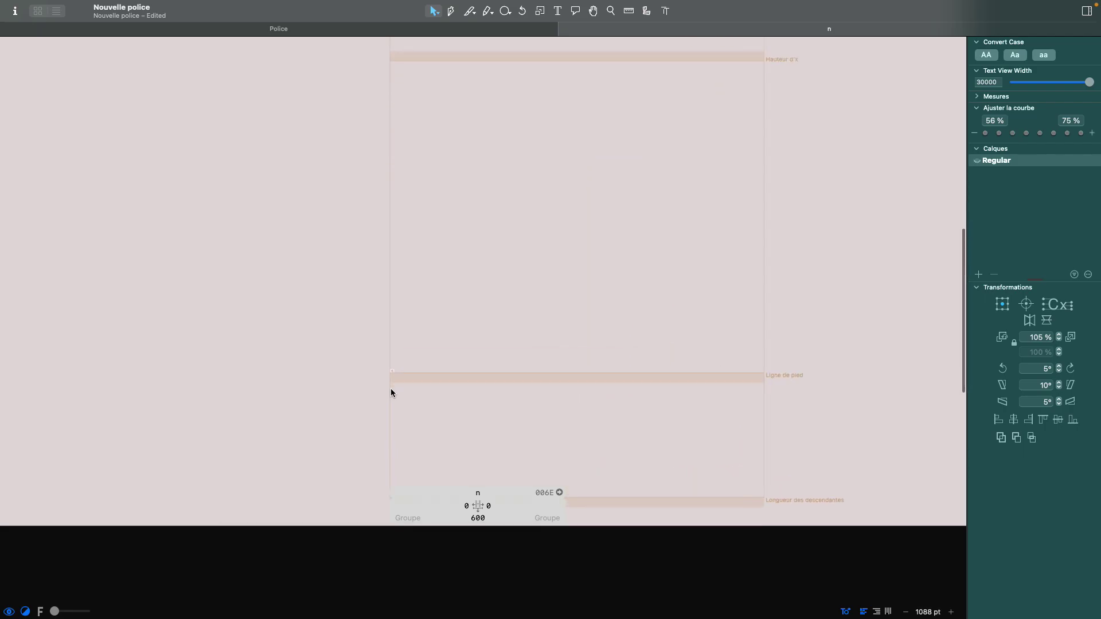
pyautogui.scroll(4, 390, 393)
pyautogui.click(417, 290)
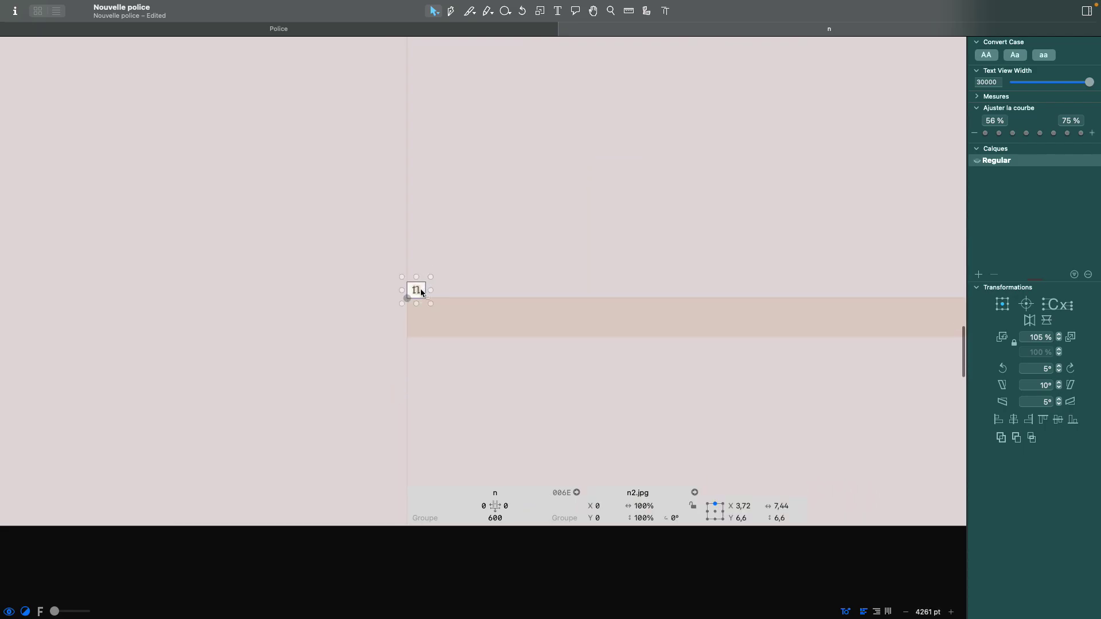
pyautogui.scroll(-5, 528, 397)
pyautogui.scroll(-3, 528, 397)
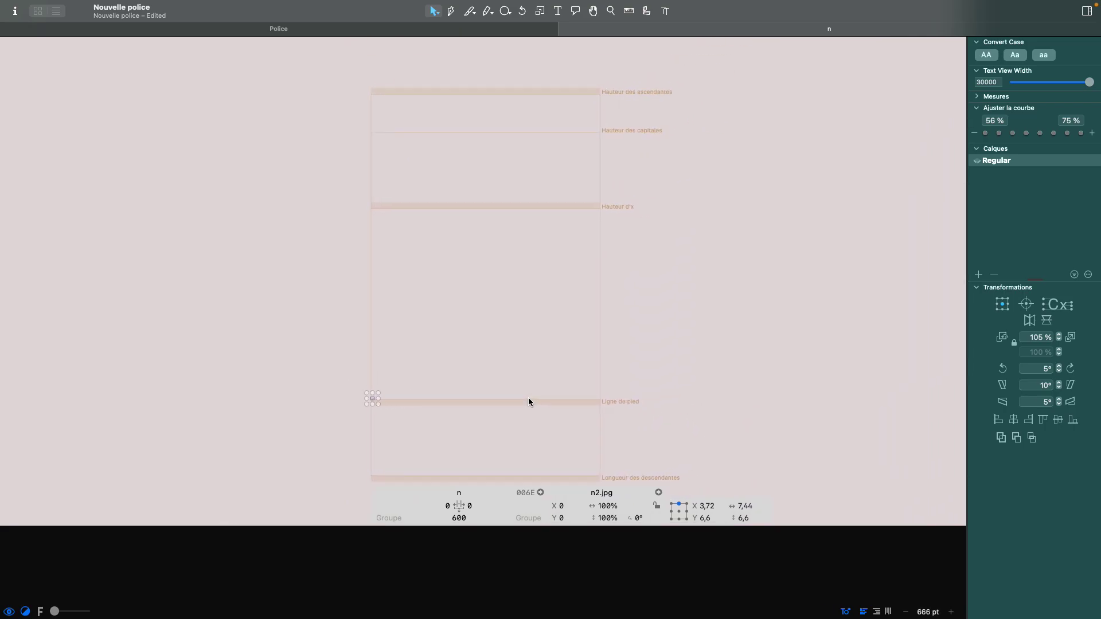
pyautogui.moveTo(378, 394); pyautogui.dragTo(655, 122)
pyautogui.moveTo(623, 306); pyautogui.dragTo(550, 400)
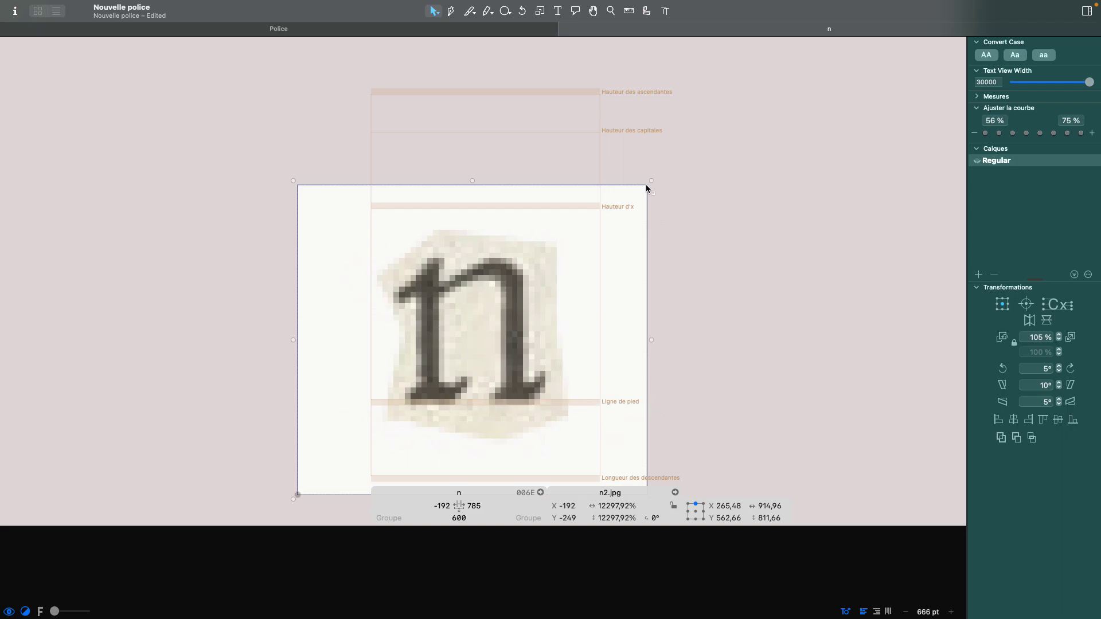
# - Enlarge the n2.jpg image to about 1283 units wide and align its letter between the baseline and the x-height
pyautogui.moveTo(651, 182); pyautogui.dragTo(698, 98)
pyautogui.moveTo(579, 216); pyautogui.dragTo(521, 246)
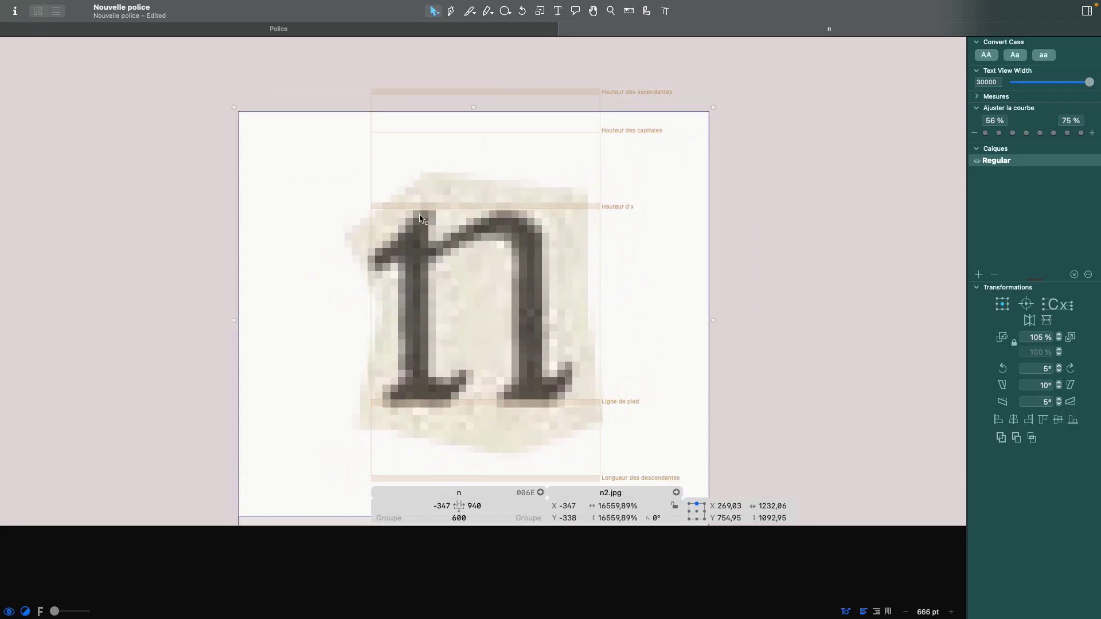
pyautogui.moveTo(714, 108); pyautogui.dragTo(727, 96)
pyautogui.moveTo(519, 274); pyautogui.dragTo(517, 276)
pyautogui.click(784, 236)
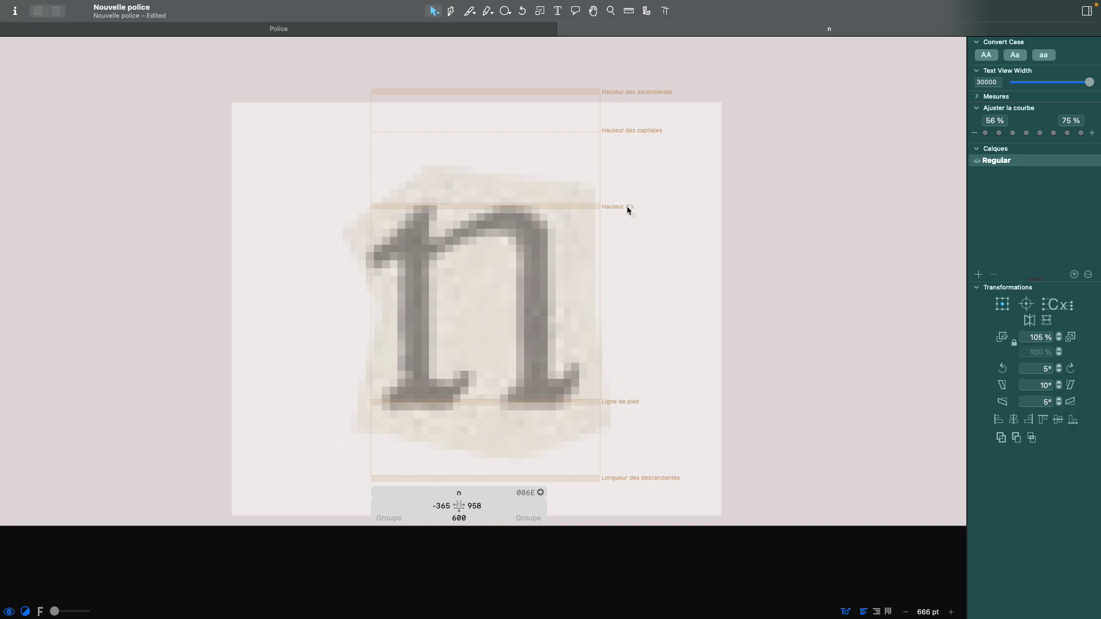
# - Hide the names of the metric lines and show them again
pyautogui.click(250, 5)
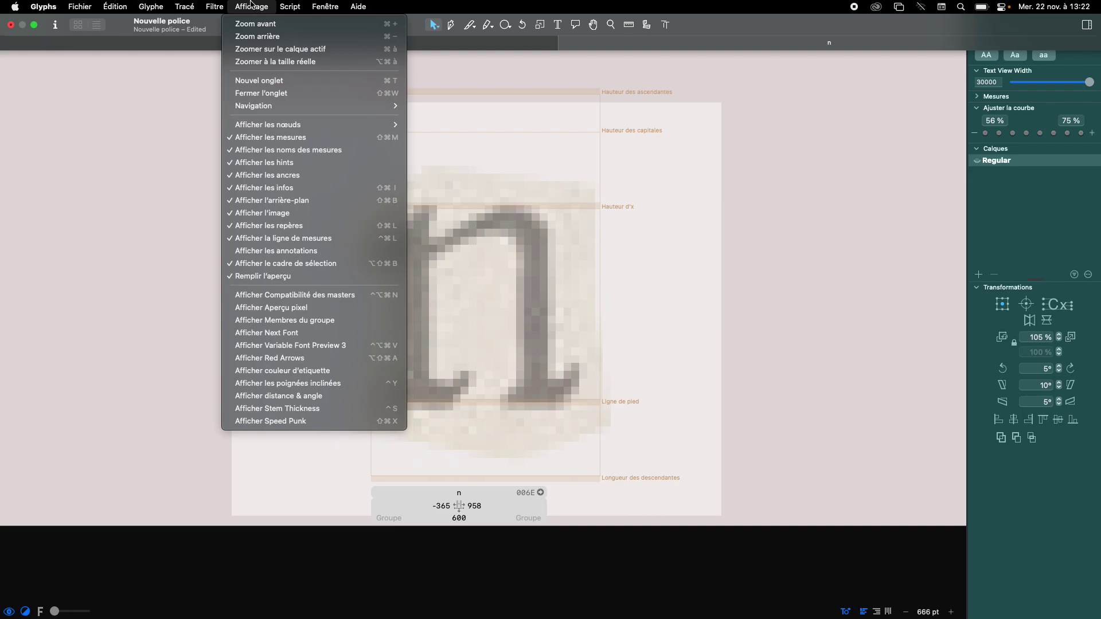
pyautogui.click(300, 150)
pyautogui.click(251, 6)
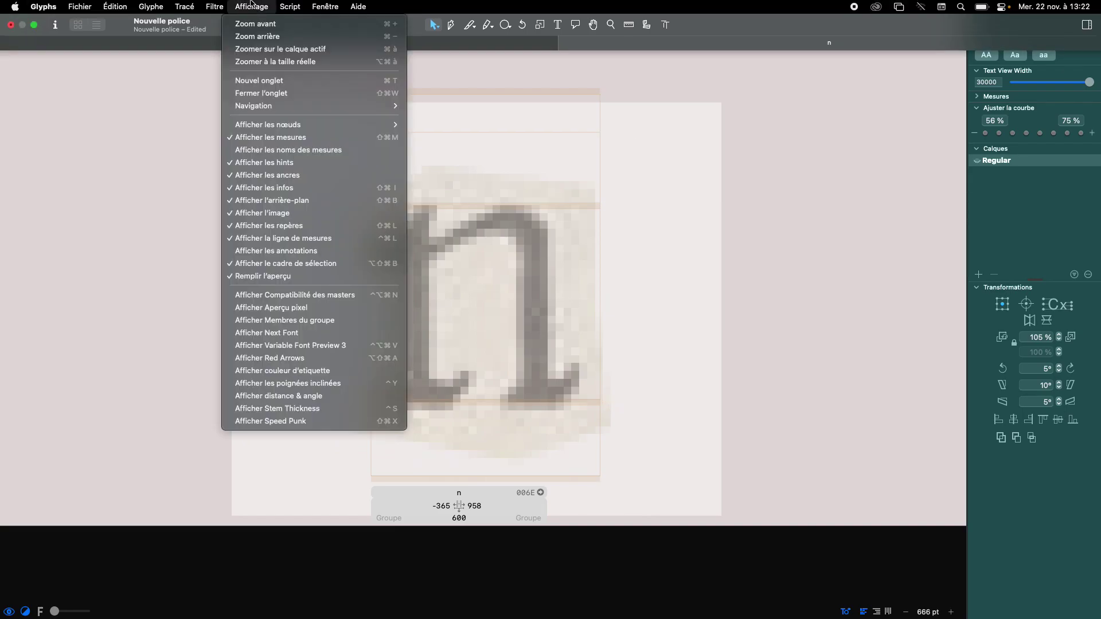
pyautogui.click(310, 151)
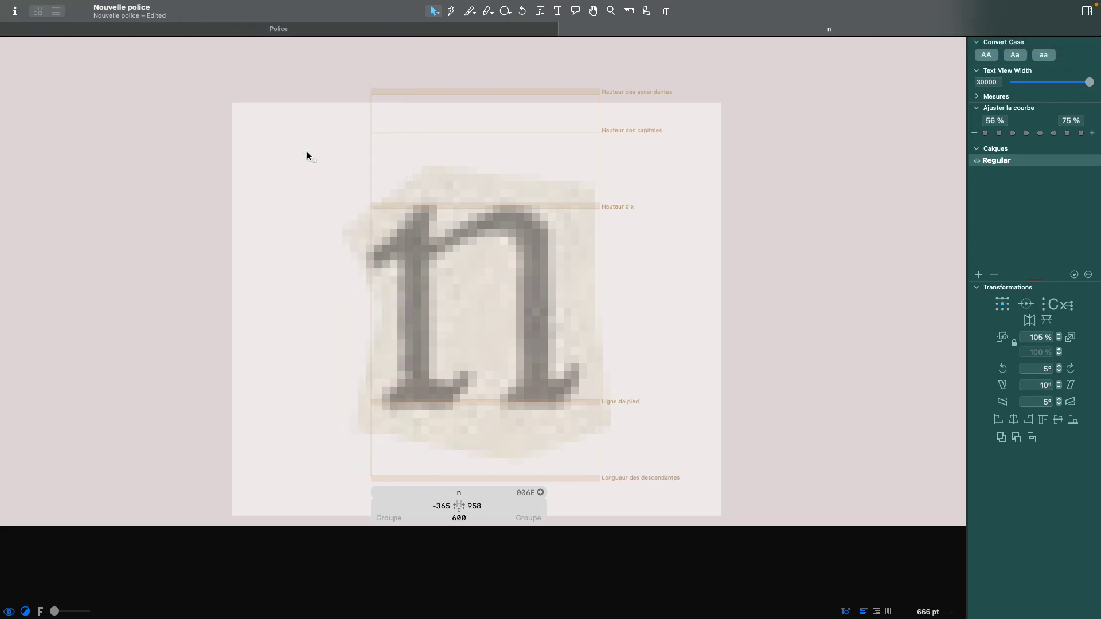
# - Hide the reference image of the n and show it again
pyautogui.scroll(-3, 652, 366)
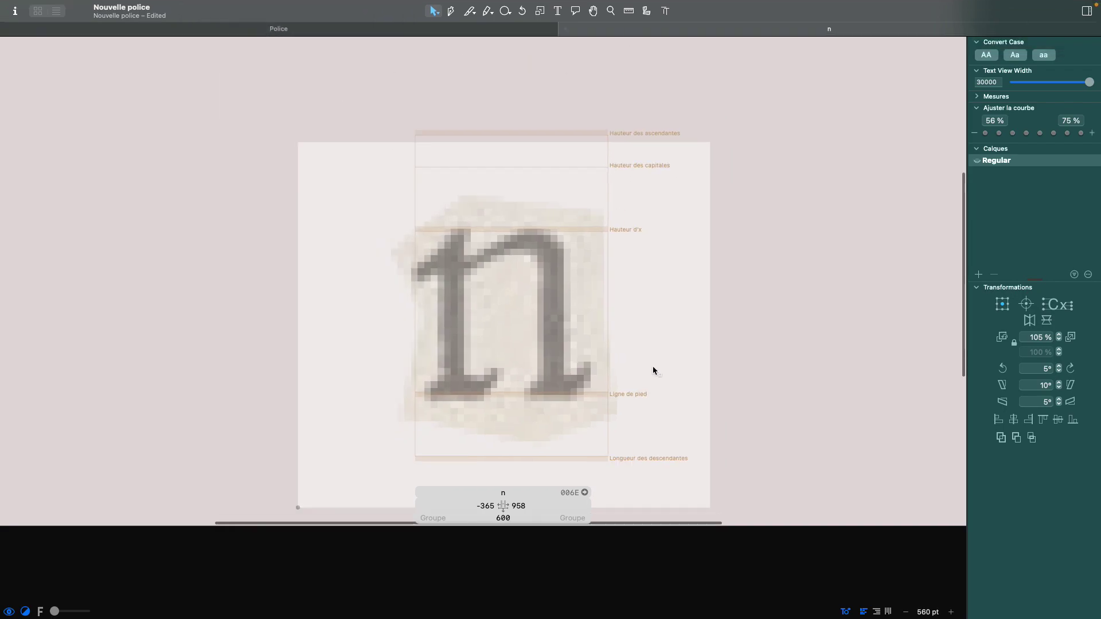
pyautogui.hscroll(2, 652, 365)
pyautogui.click(550, 274)
pyautogui.click(477, 73)
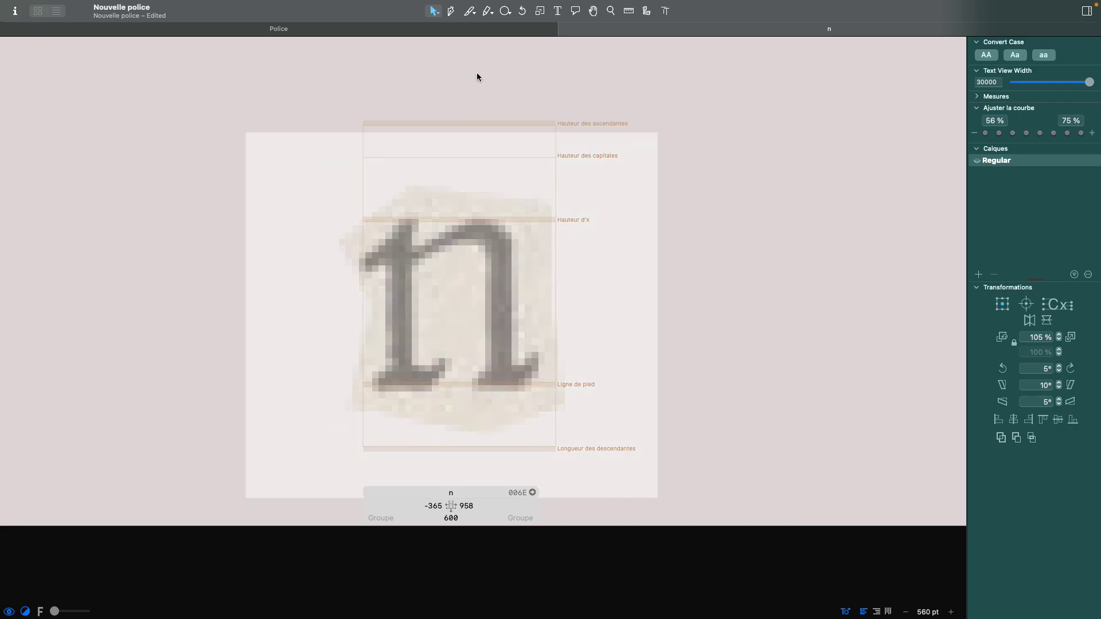
pyautogui.click(217, 5)
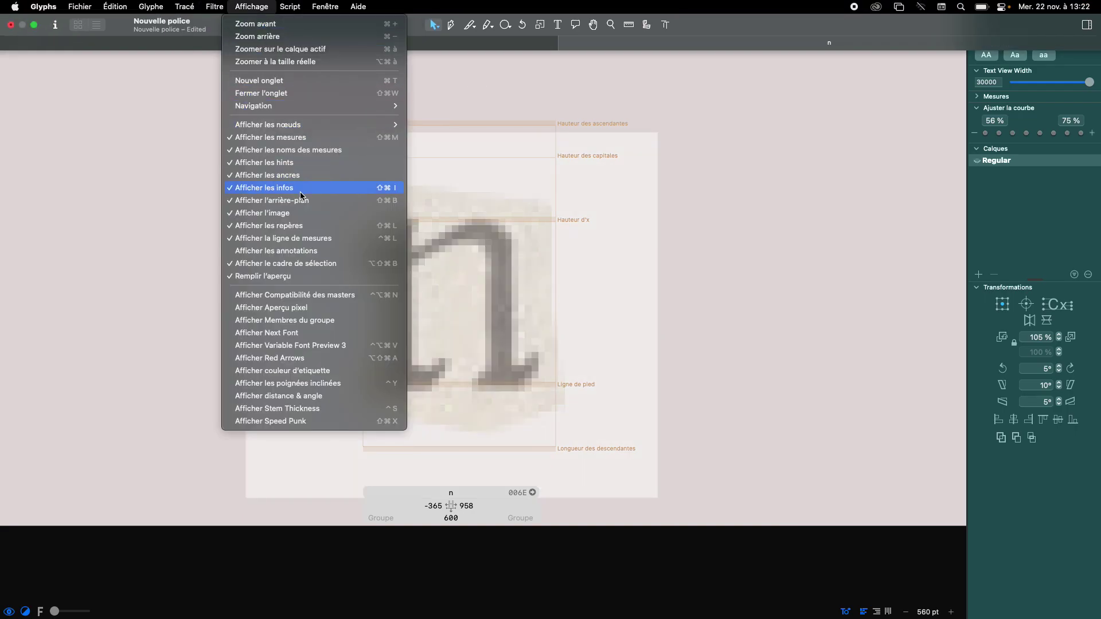
pyautogui.click(289, 214)
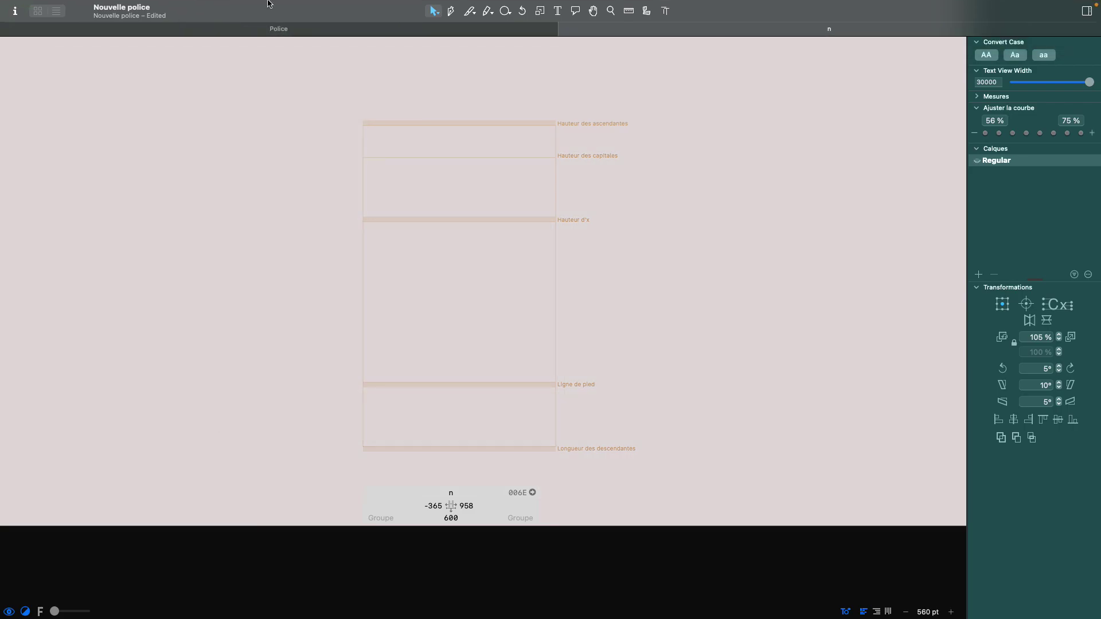
pyautogui.click(246, 5)
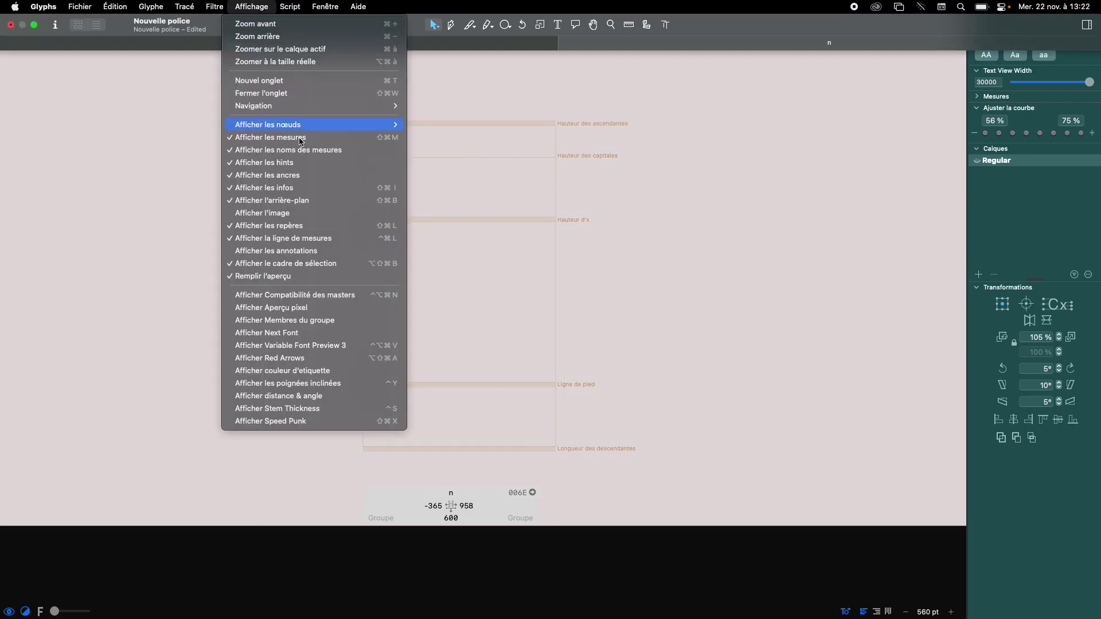
pyautogui.click(290, 212)
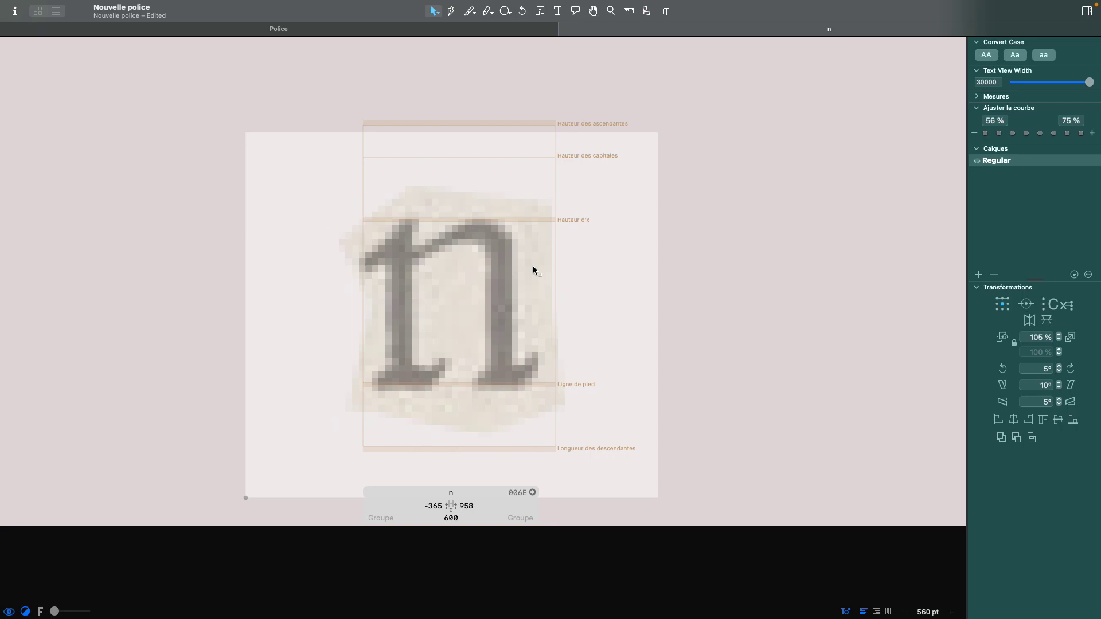
# - Enlarge the n2.jpg image to about 1312 units wide and shift it down to Y -369
pyautogui.click(469, 294)
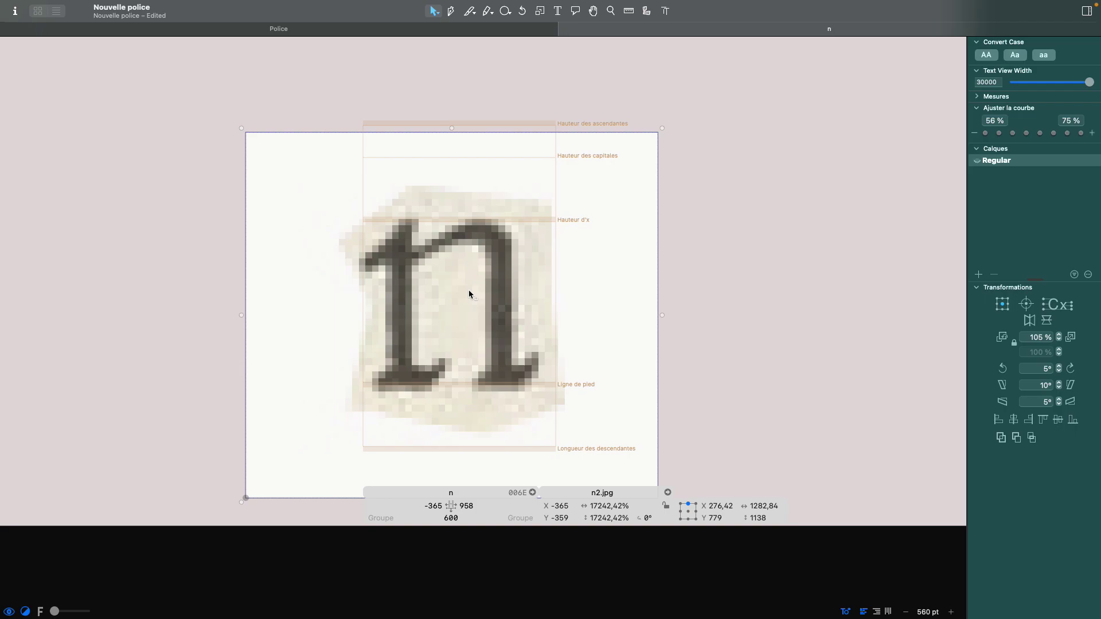
pyautogui.moveTo(663, 128); pyautogui.dragTo(672, 120)
pyautogui.hotkey('shift', 'Down')
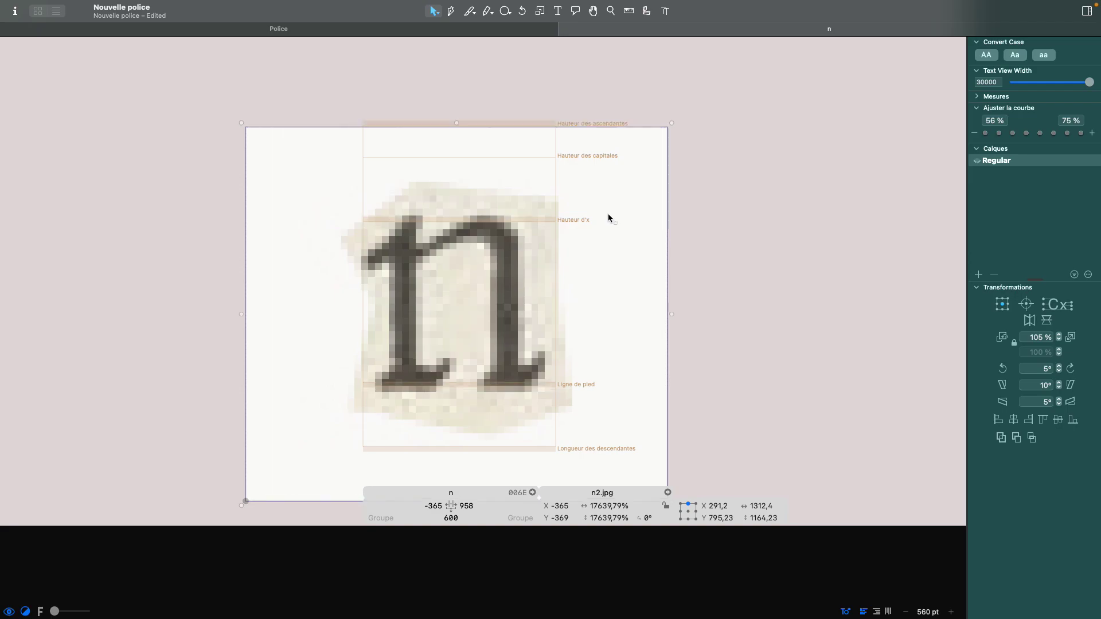
pyautogui.scroll(5, 466, 367)
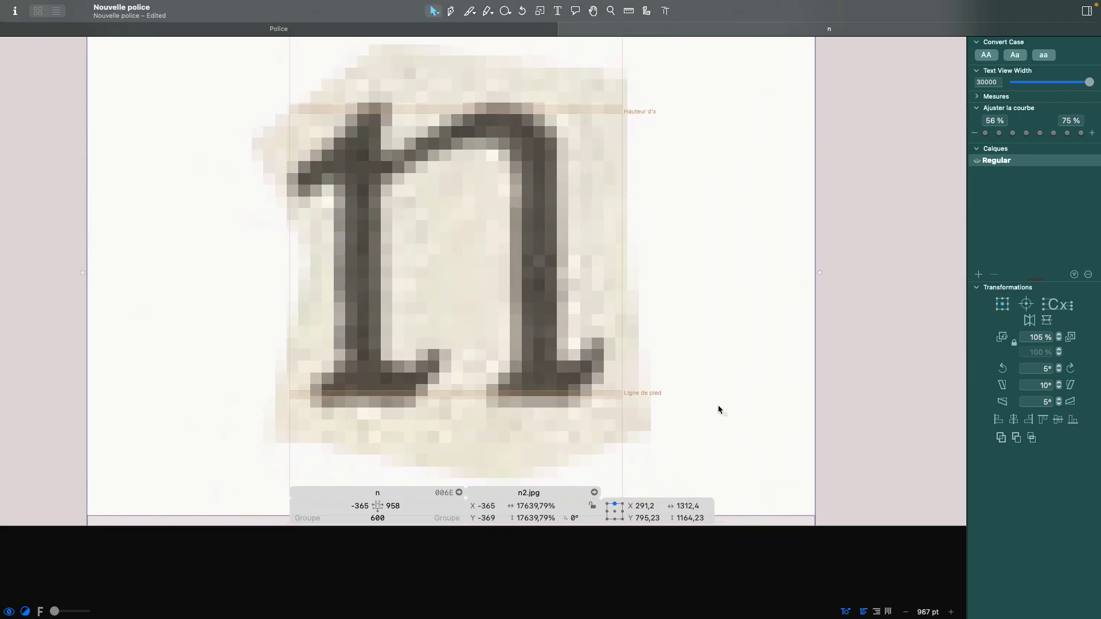
pyautogui.scroll(-5, 750, 412)
pyautogui.scroll(-2, 783, 376)
pyautogui.hscroll(3, 783, 376)
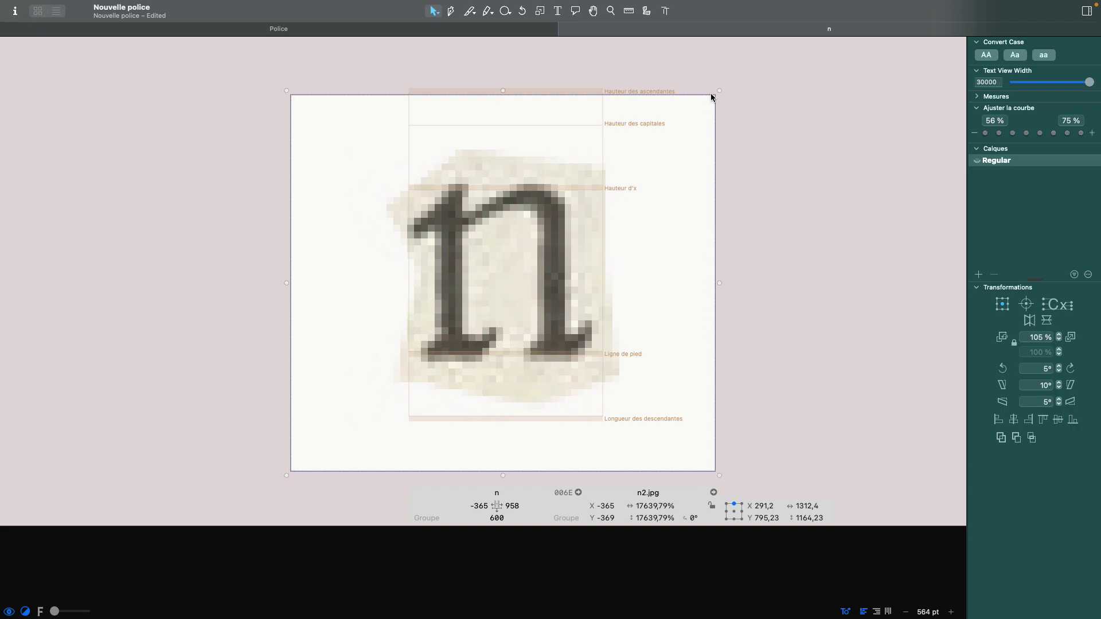
# - Reduce the n2.jpg image to about 1296 units wide and nudge it up to Y -361
pyautogui.moveTo(719, 91); pyautogui.dragTo(711, 97)
pyautogui.press('Up')
pyautogui.press('Up')
pyautogui.press('Up')
pyautogui.press('Up')
pyautogui.press('Up')
pyautogui.press('Up')
pyautogui.press('Up')
pyautogui.press('Up')
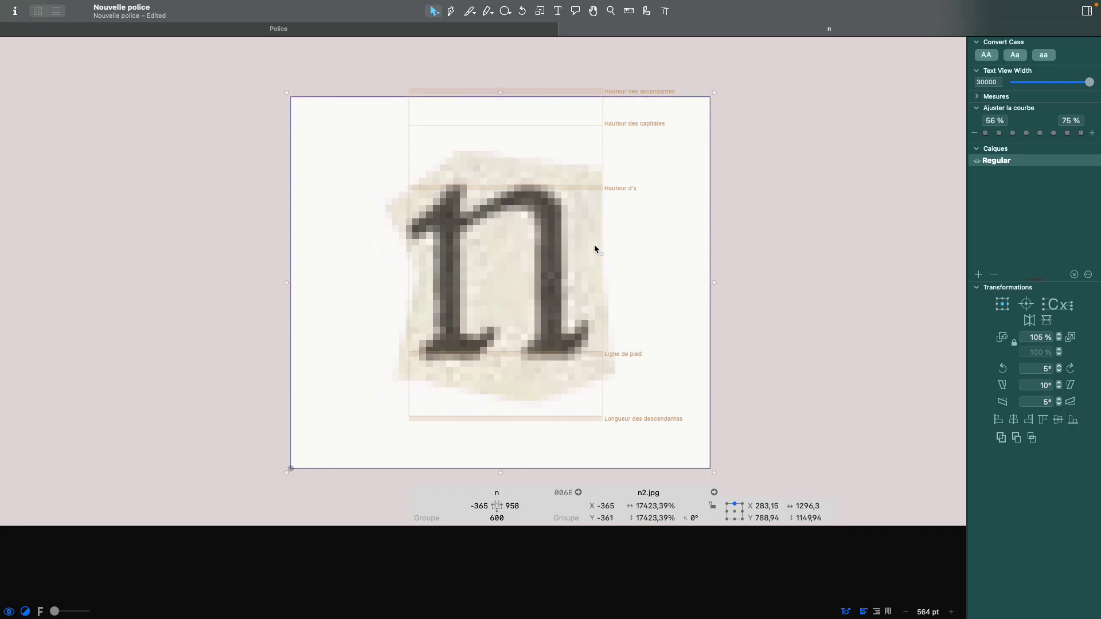
# - Examine closely how the reference n fits between the baseline and the x-height zone
pyautogui.scroll(5, 594, 245)
pyautogui.click(875, 245)
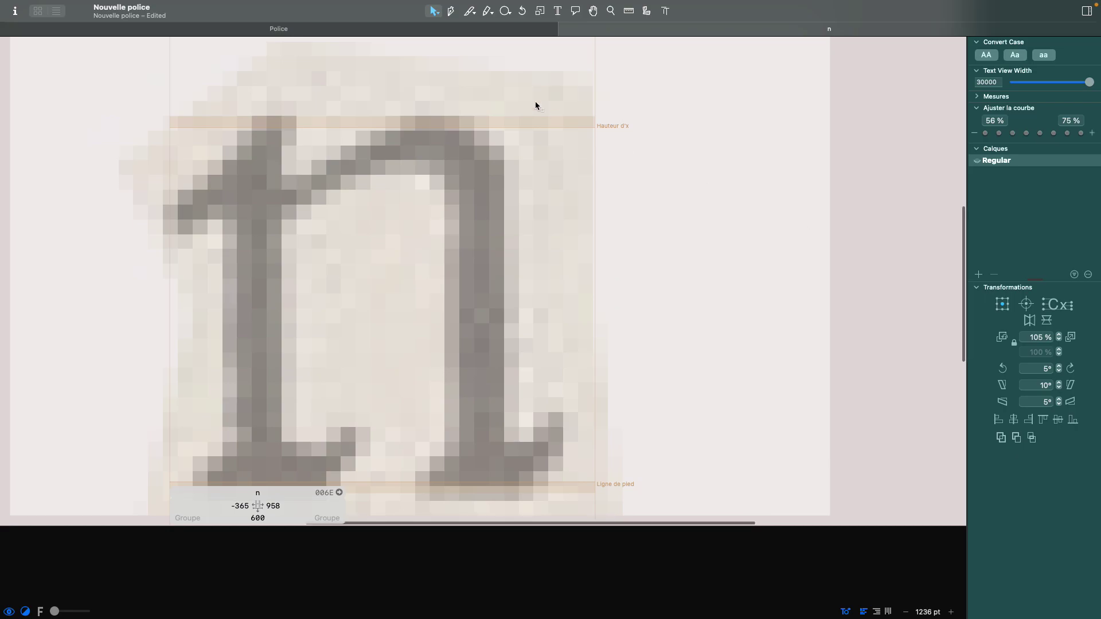
pyautogui.click(551, 106)
pyautogui.scroll(5, 571, 113)
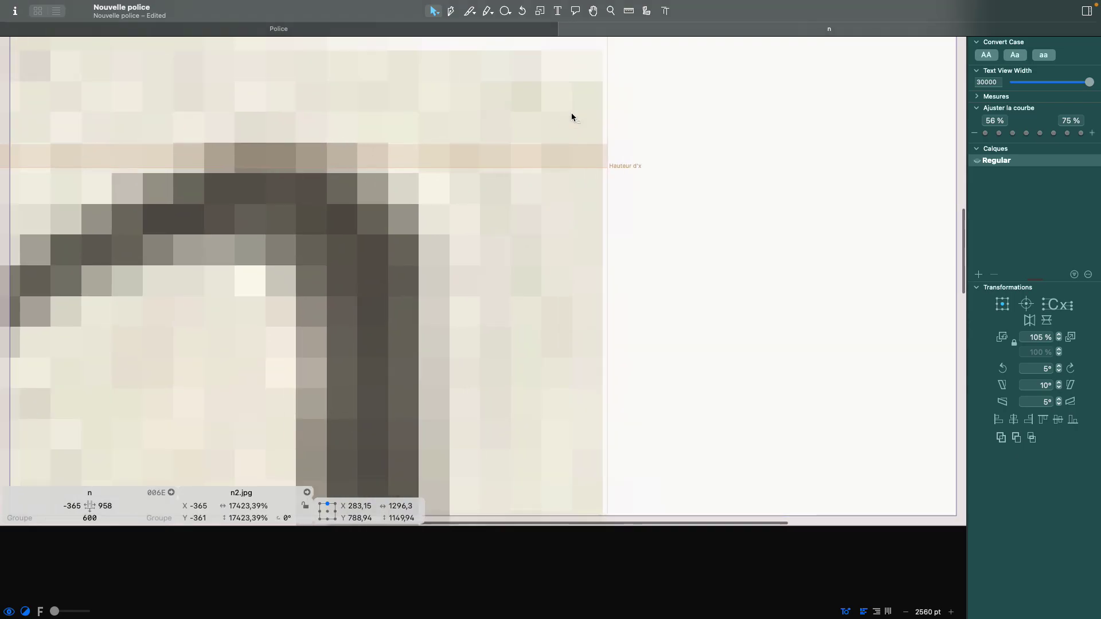
pyautogui.scroll(-10, 567, 150)
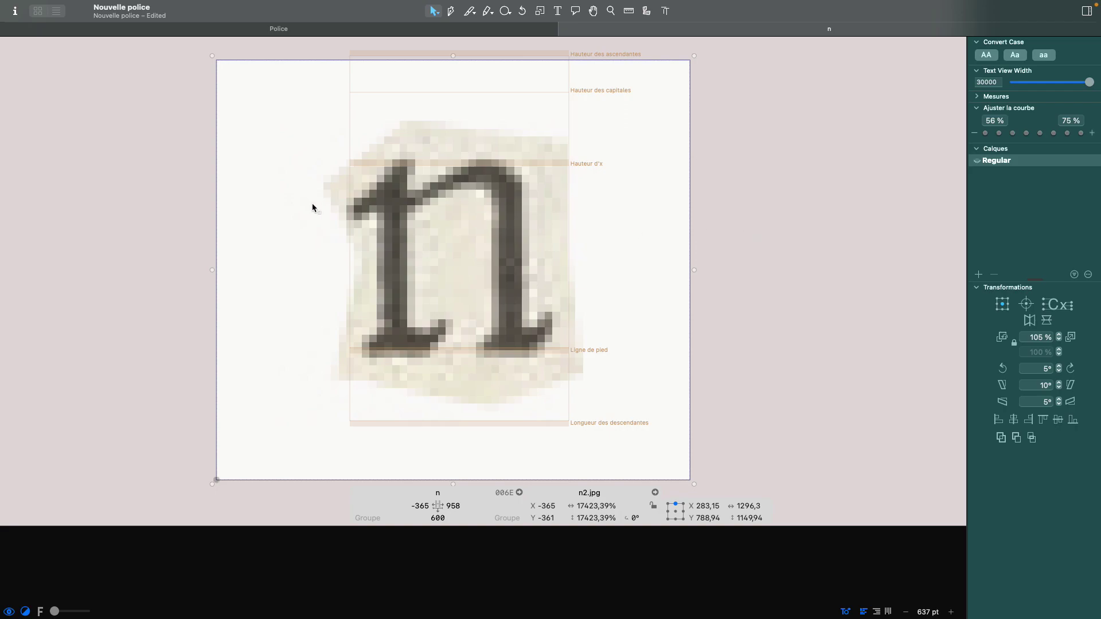
pyautogui.hscroll(-2, 194, 135)
pyautogui.click(193, 200)
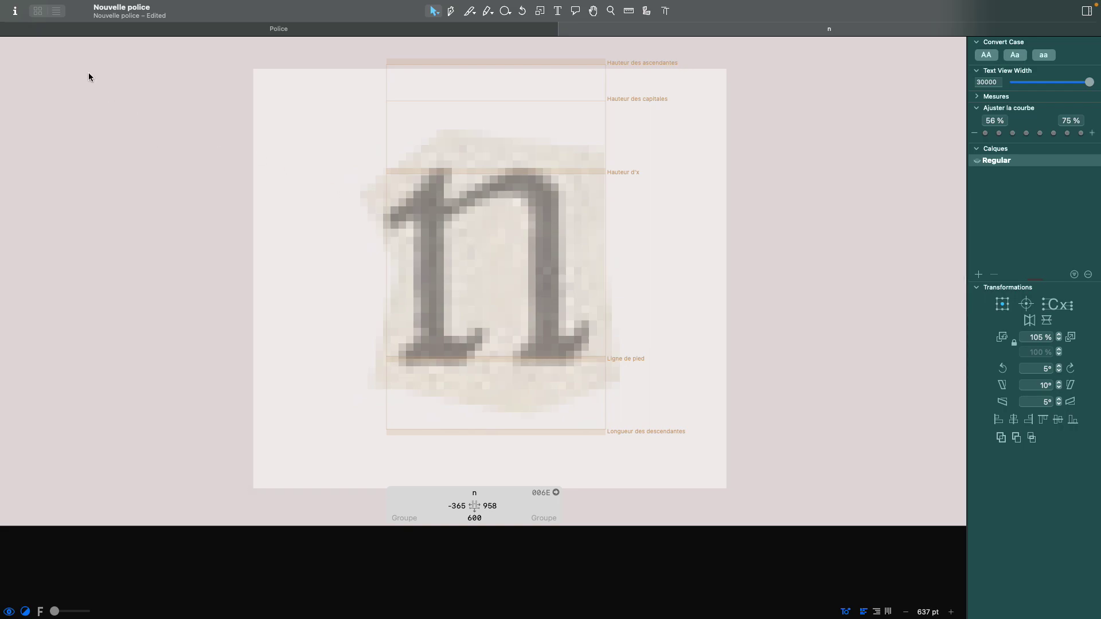
# - Open the Regular master's metrics in the font information and move the window clear of the reference n
pyautogui.click(15, 10)
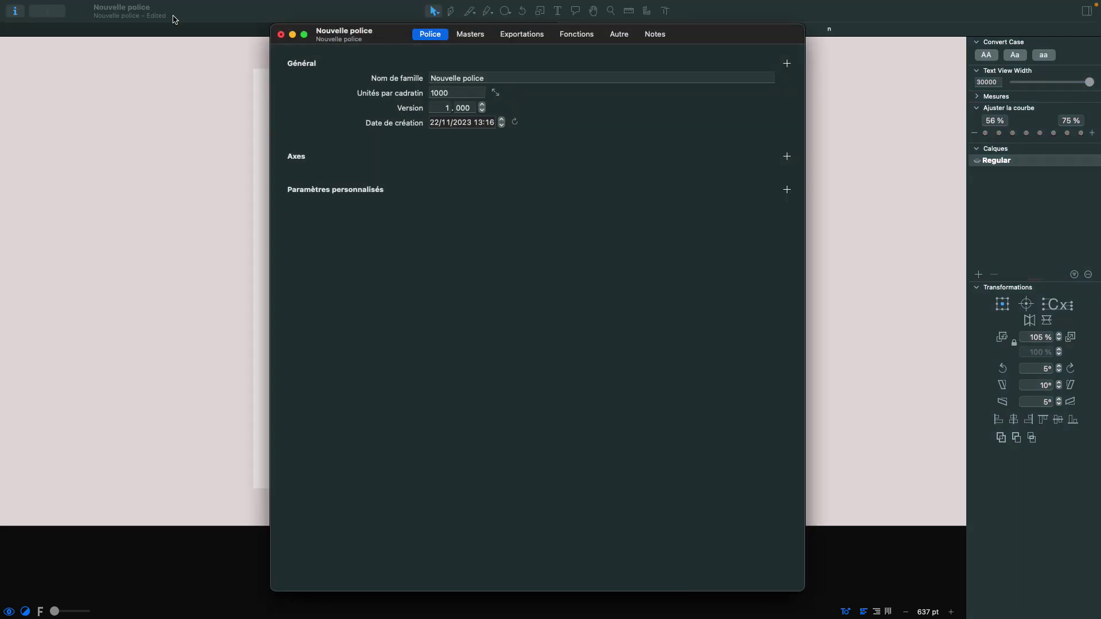
pyautogui.click(281, 35)
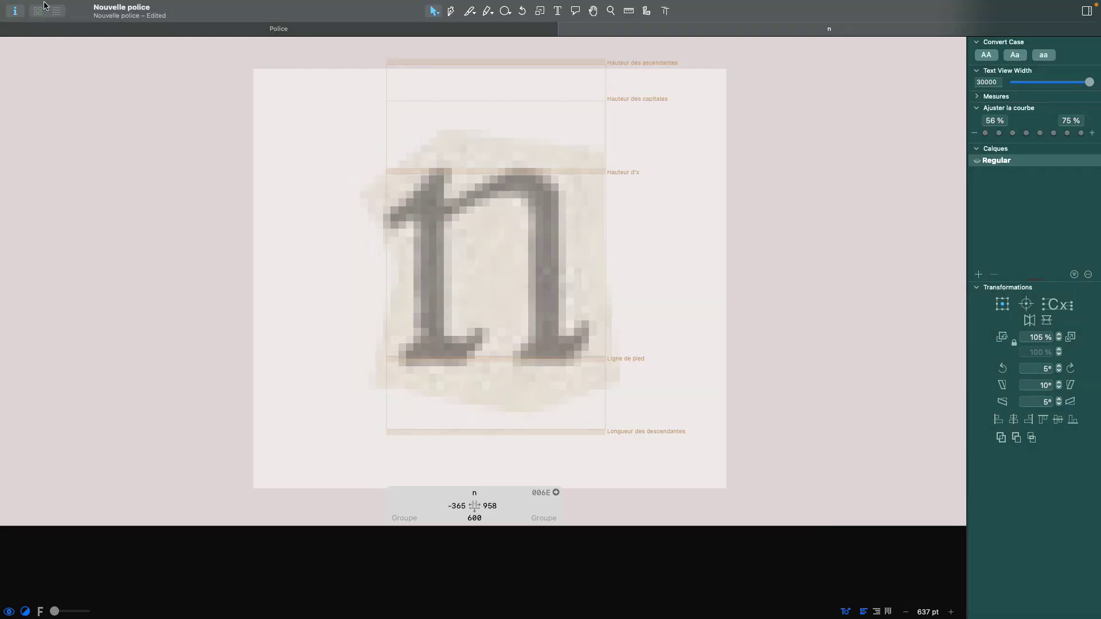
pyautogui.click(15, 12)
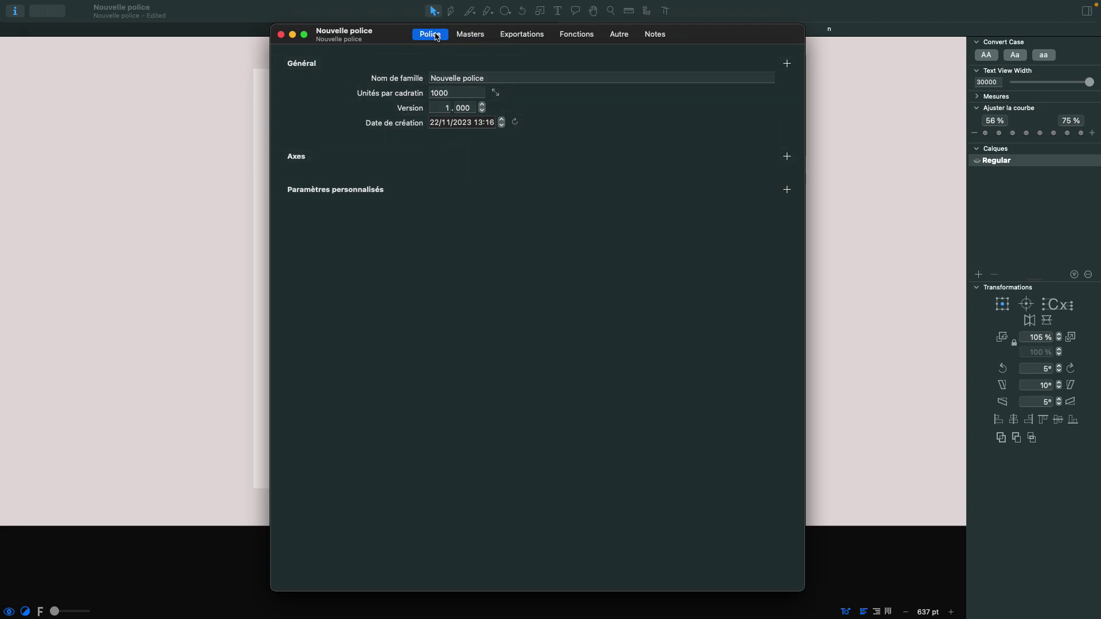
pyautogui.click(474, 41)
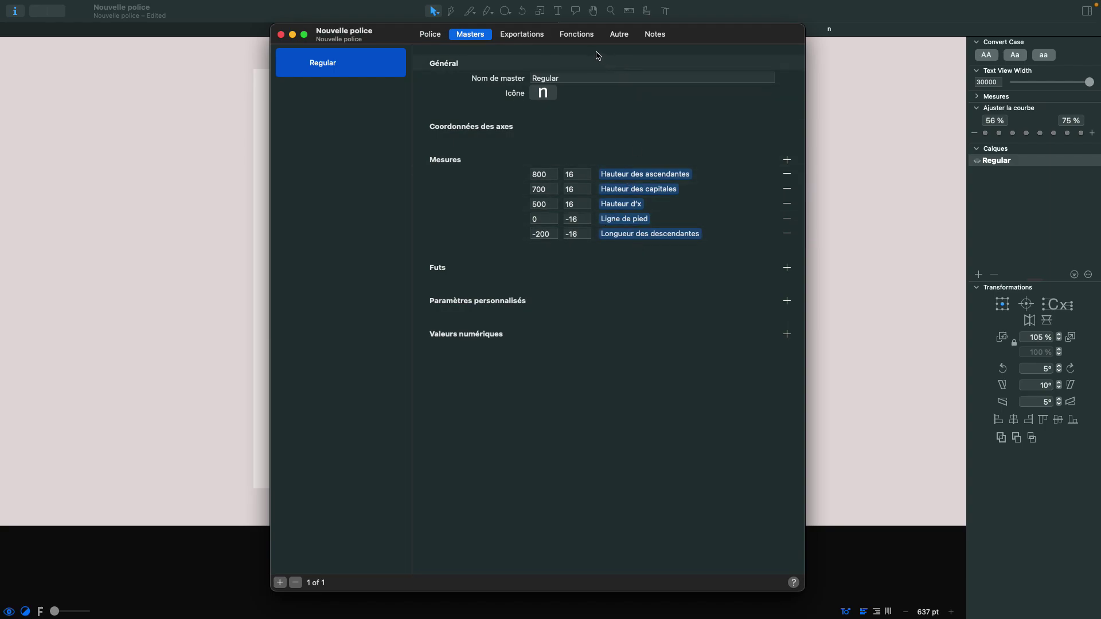
pyautogui.moveTo(693, 31); pyautogui.dragTo(962, 15)
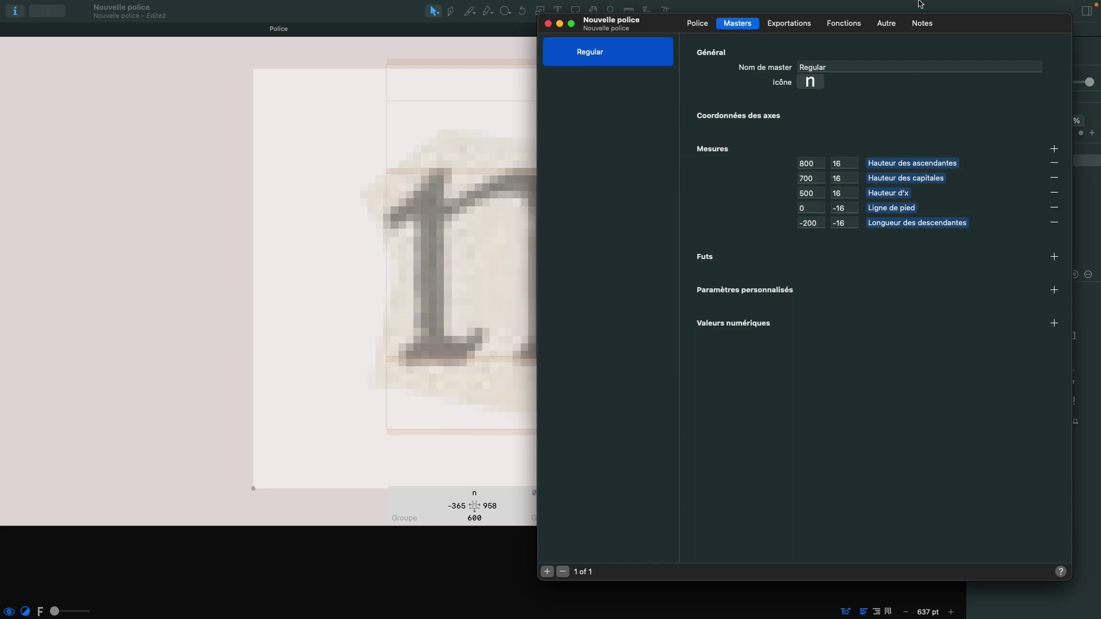
pyautogui.moveTo(967, 19); pyautogui.dragTo(1031, 9)
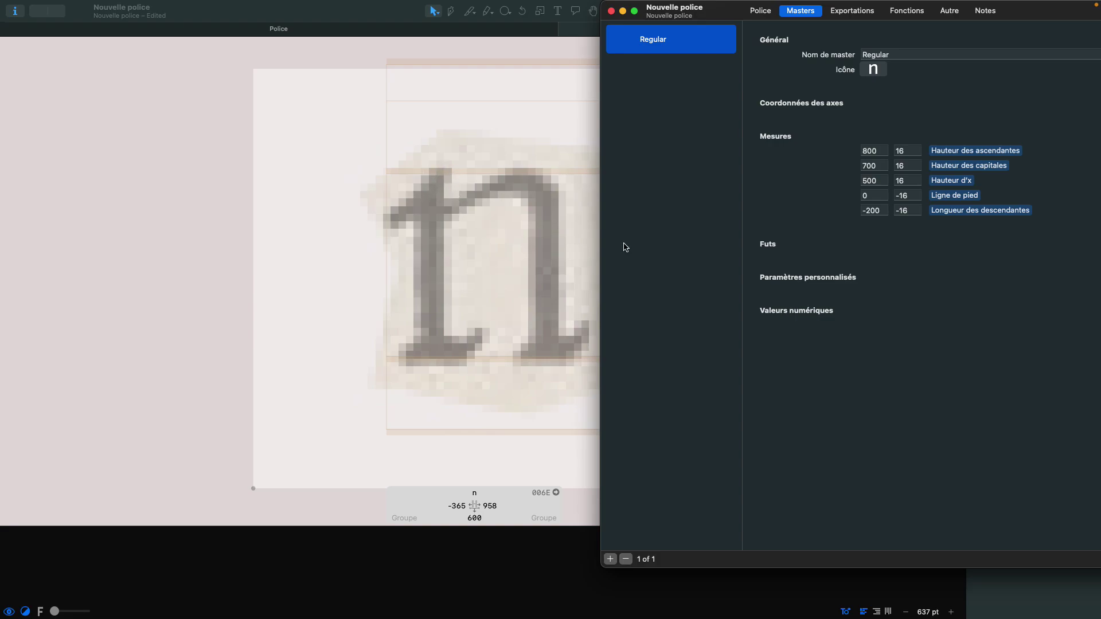
# - Try an x-height overshoot of 30, and settle on 25
pyautogui.click(907, 180)
pyautogui.press('BackSpace')
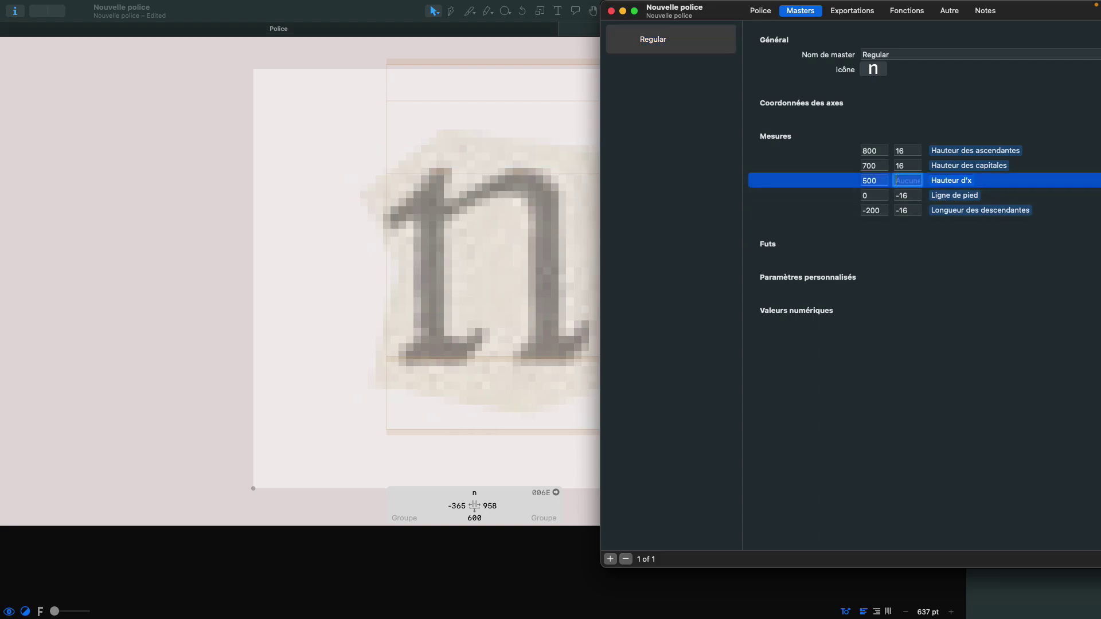
pyautogui.write('30')
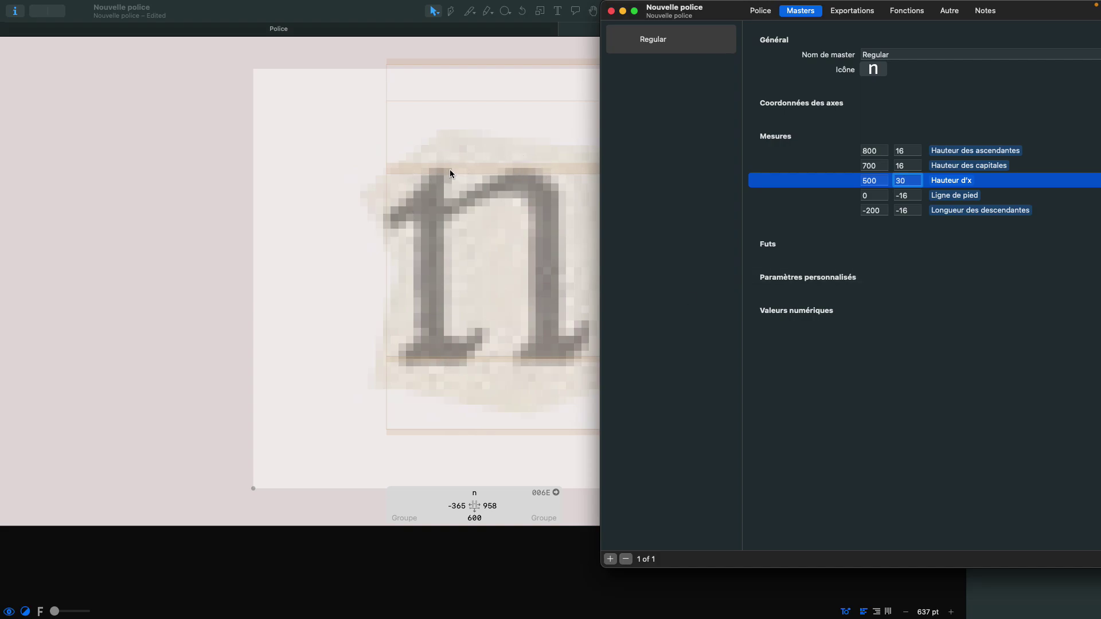
pyautogui.press('BackSpace')
pyautogui.press('BackSpace')
pyautogui.write('25')
# - Set the baseline overshoot to -25 and the ascender overshoot to 25
pyautogui.click(913, 197)
pyautogui.press('BackSpace')
pyautogui.press('BackSpace')
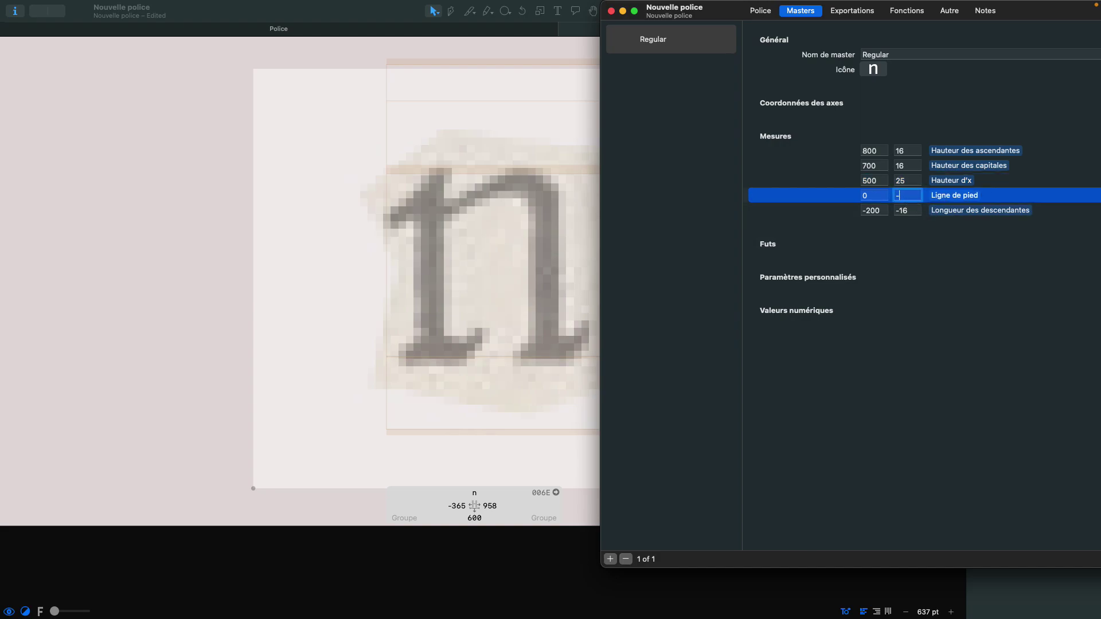
pyautogui.write('25')
pyautogui.click(911, 151)
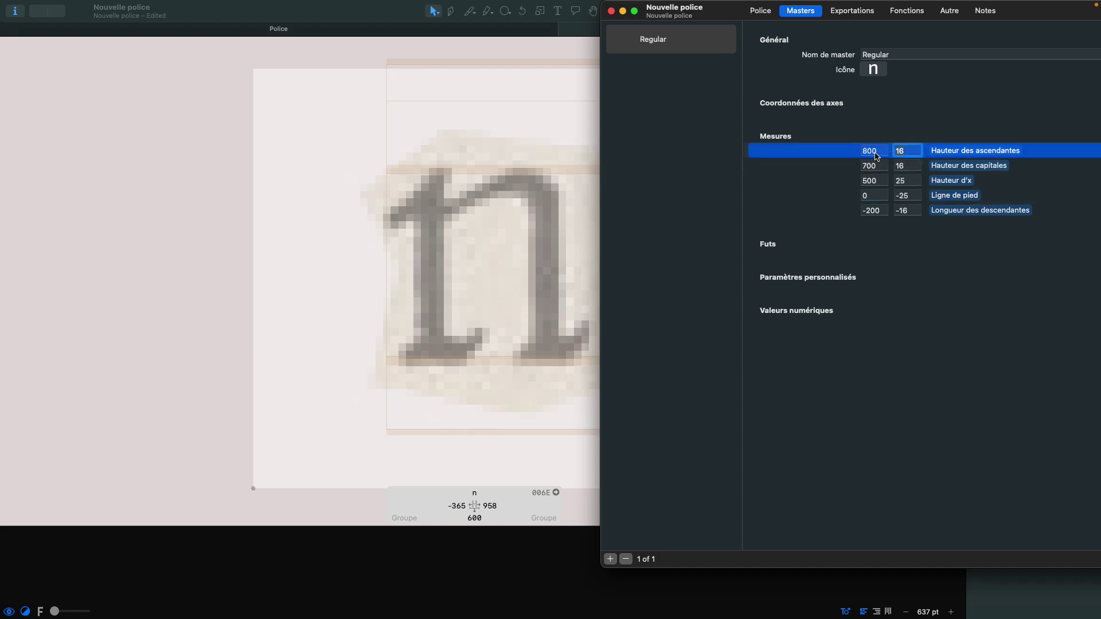
pyautogui.write('25')
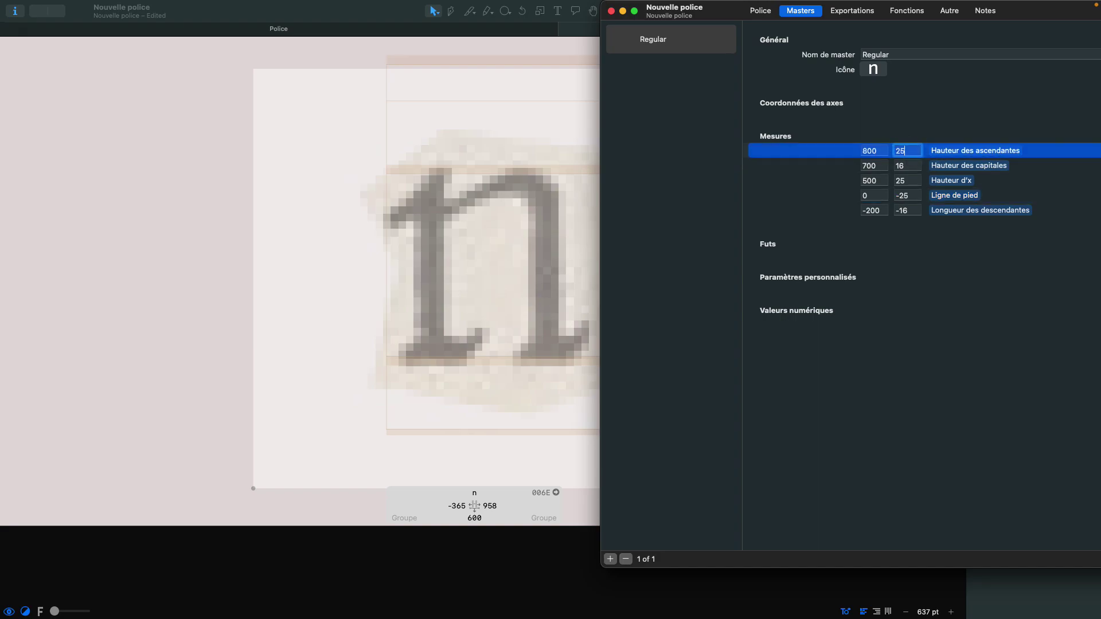
# - Set the descender overshoot to -25 and the cap-height overshoot to 25, and close the font information
pyautogui.click(911, 167)
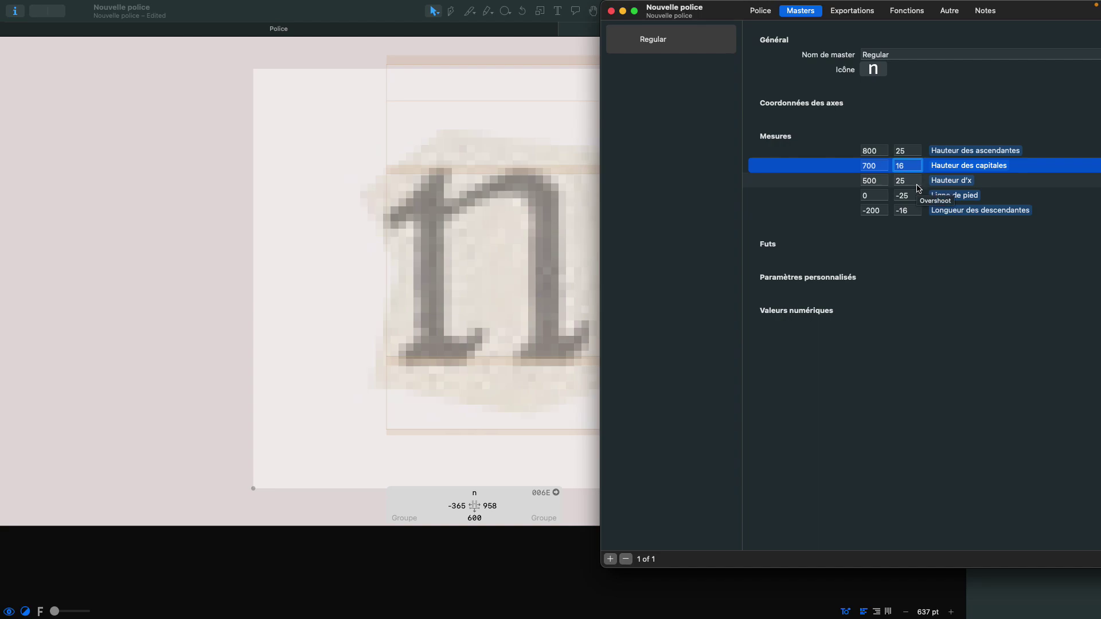
pyautogui.click(906, 211)
pyautogui.write('-')
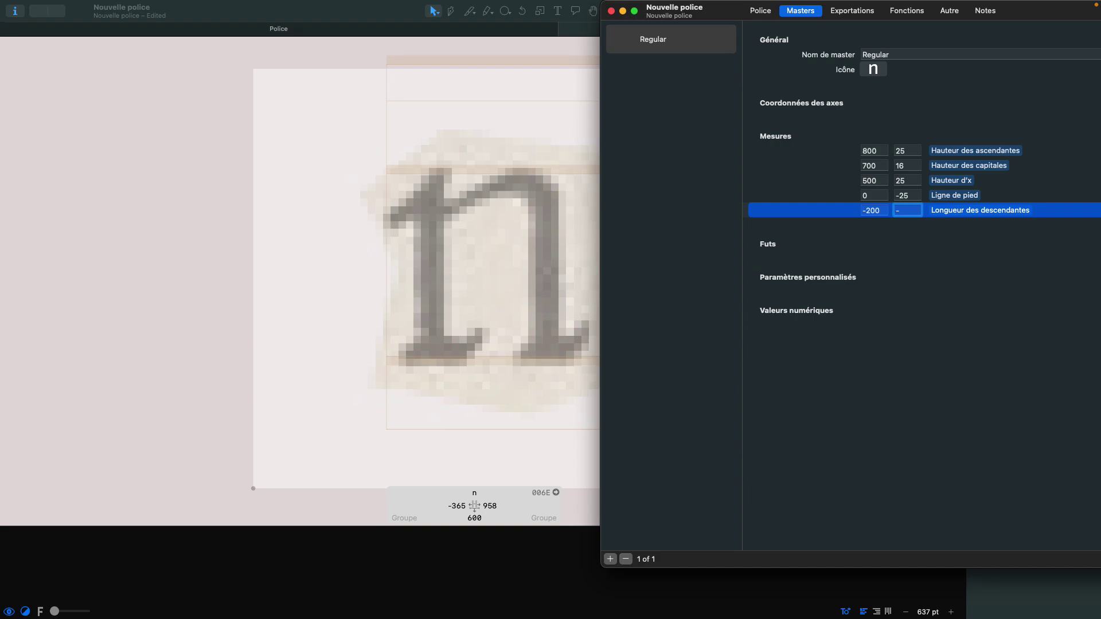
pyautogui.write('25')
pyautogui.click(912, 170)
pyautogui.press('BackSpace')
pyautogui.write('25')
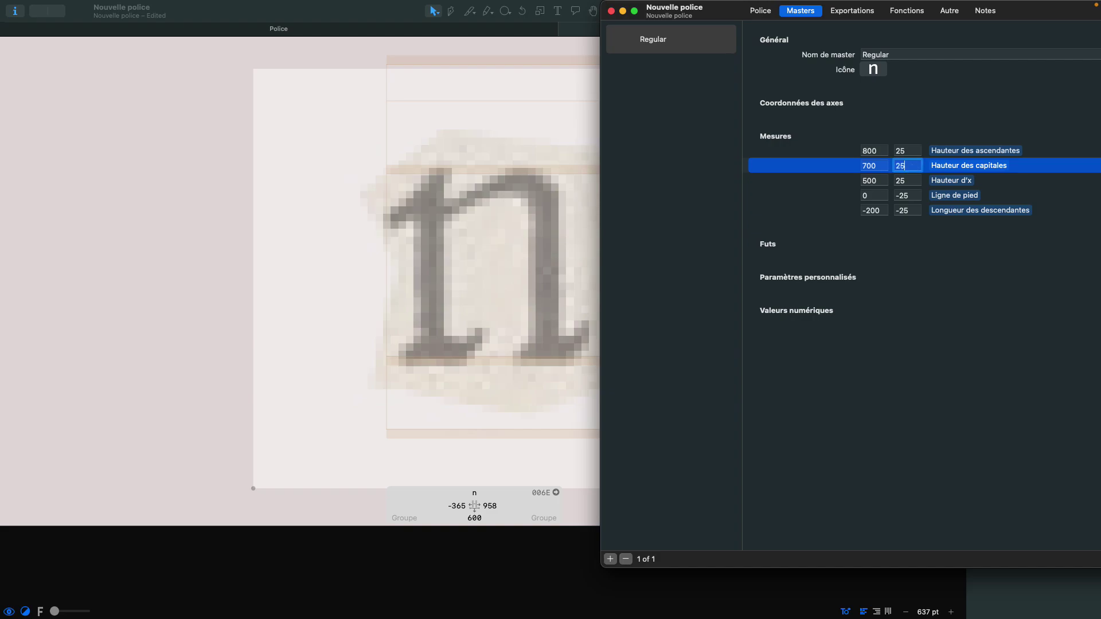
pyautogui.click(913, 153)
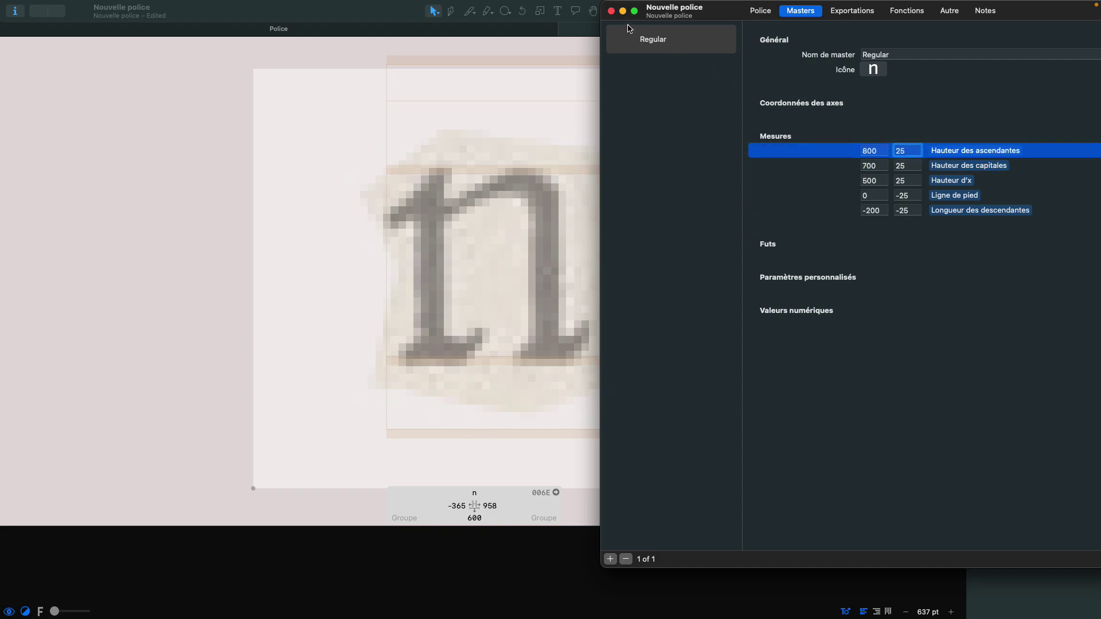
pyautogui.click(611, 10)
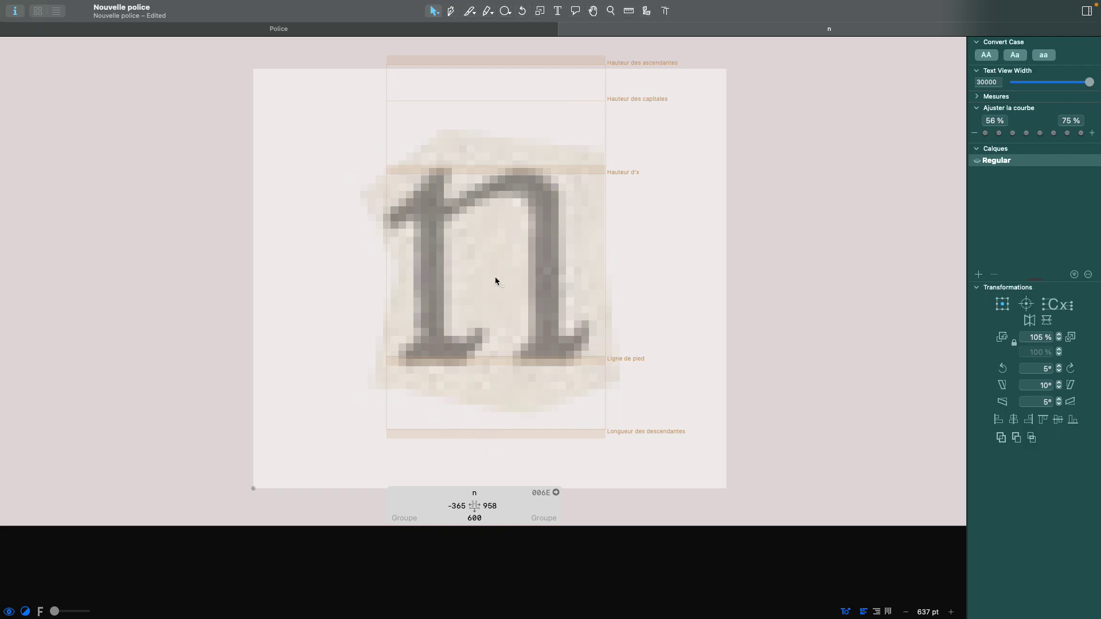
# - Lock the n2.jpg reference image in the n glyph and deselect it
pyautogui.click(648, 198)
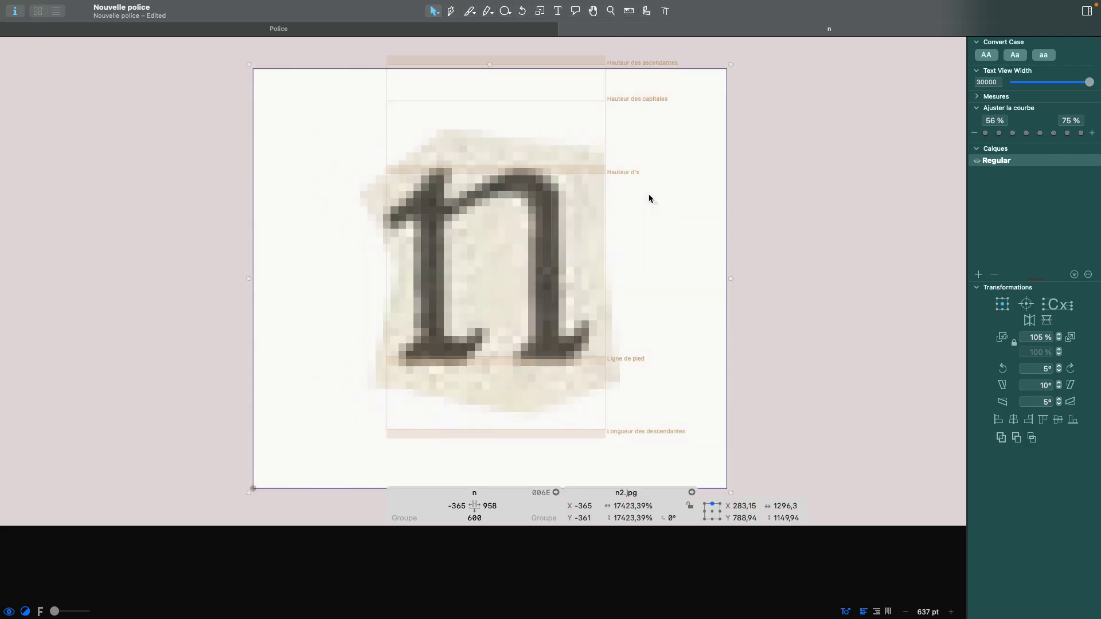
pyautogui.click(750, 183)
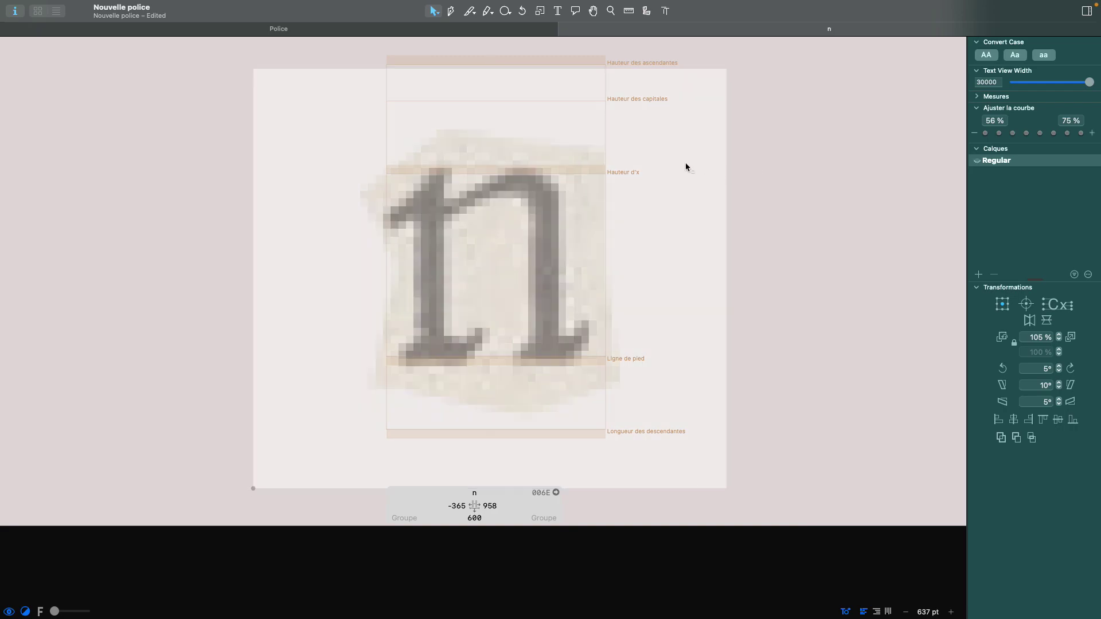
pyautogui.click(686, 164)
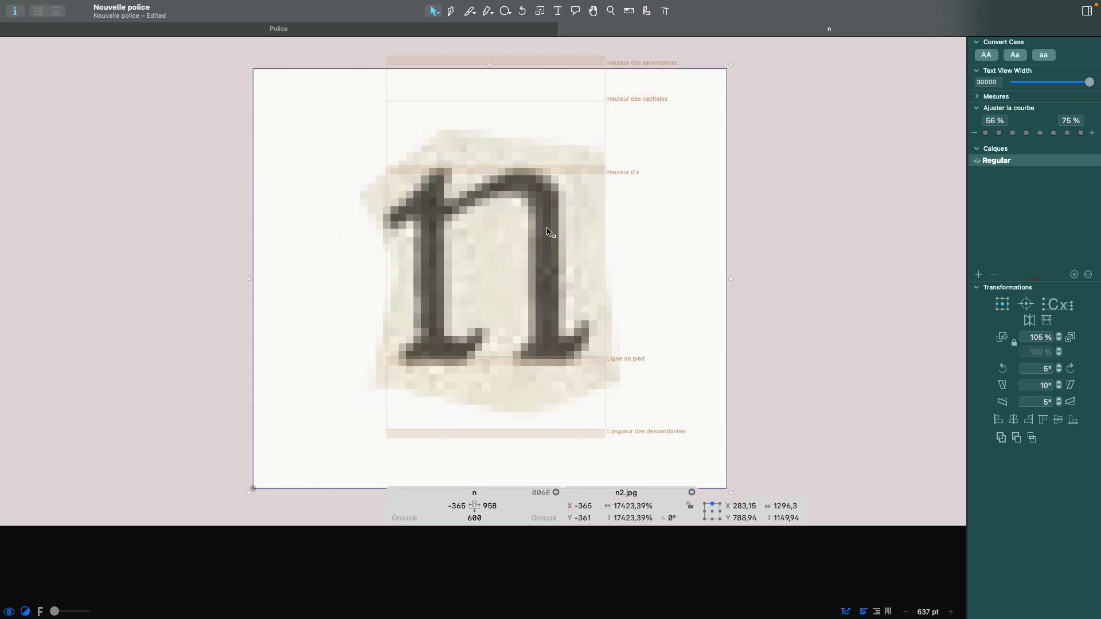
pyautogui.rightClick(550, 183)
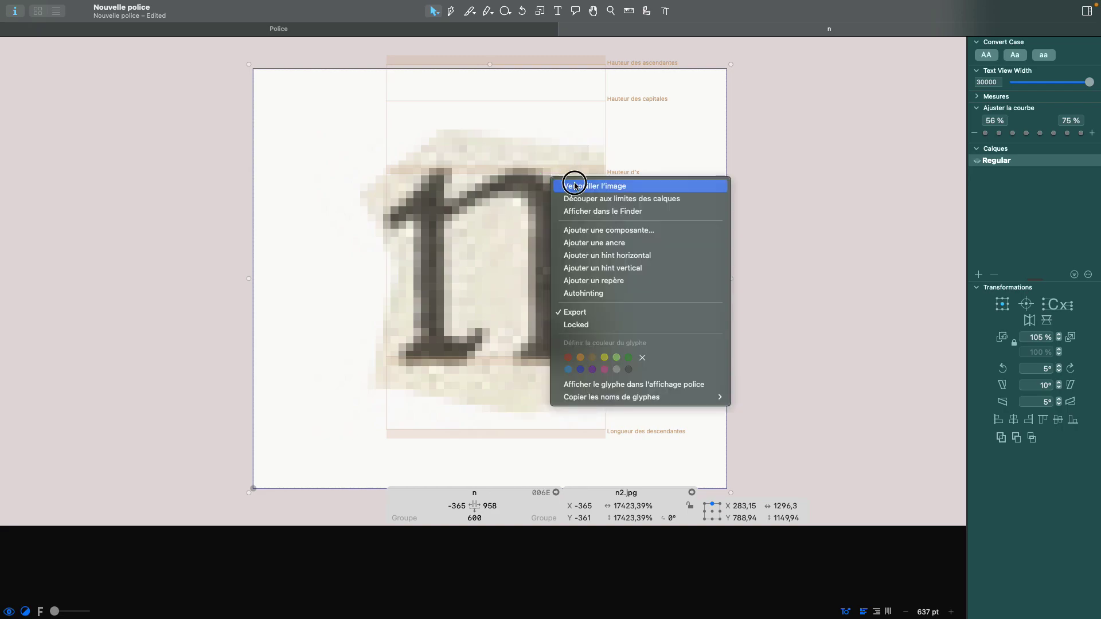
pyautogui.click(575, 186)
pyautogui.click(795, 165)
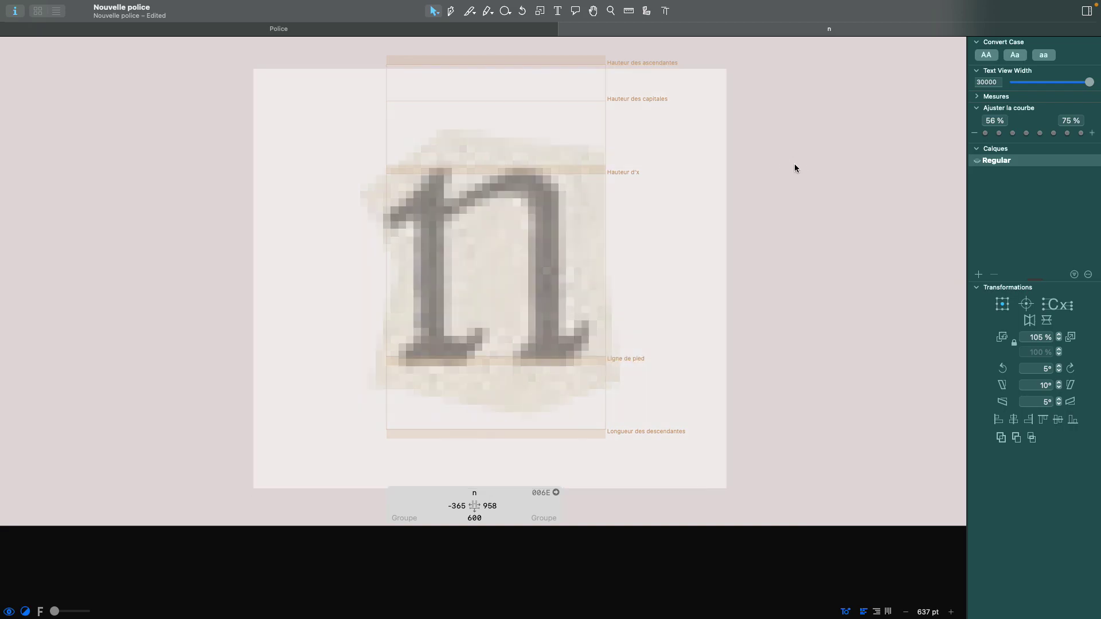
# - Test whether the locked image can still be selected and look up the command that unlocks it
pyautogui.click(516, 156)
pyautogui.click(611, 234)
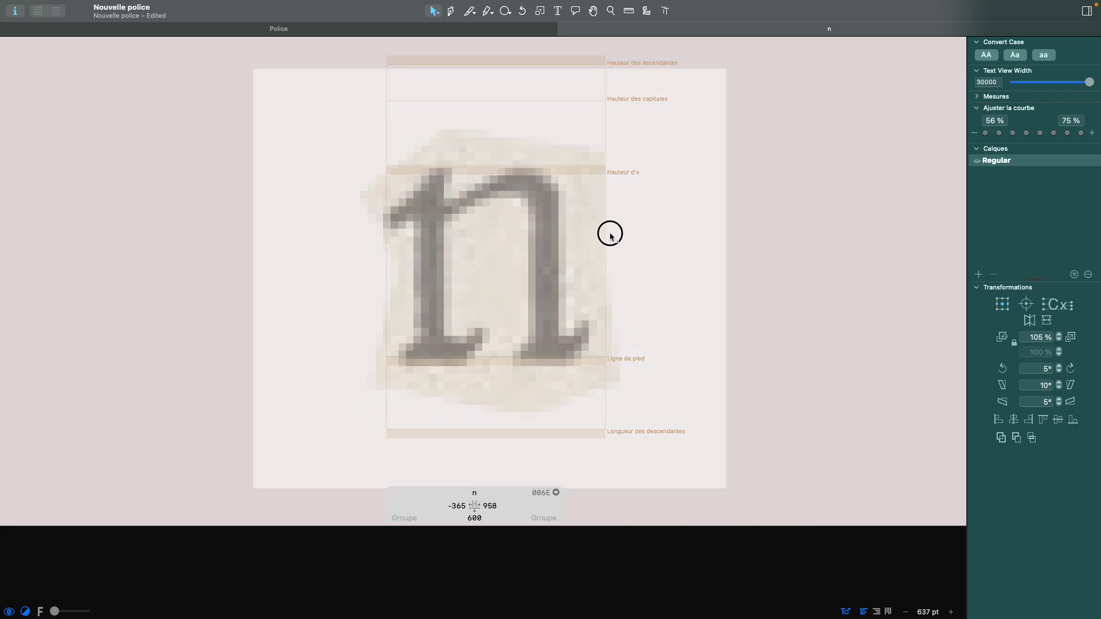
pyautogui.rightClick(528, 128)
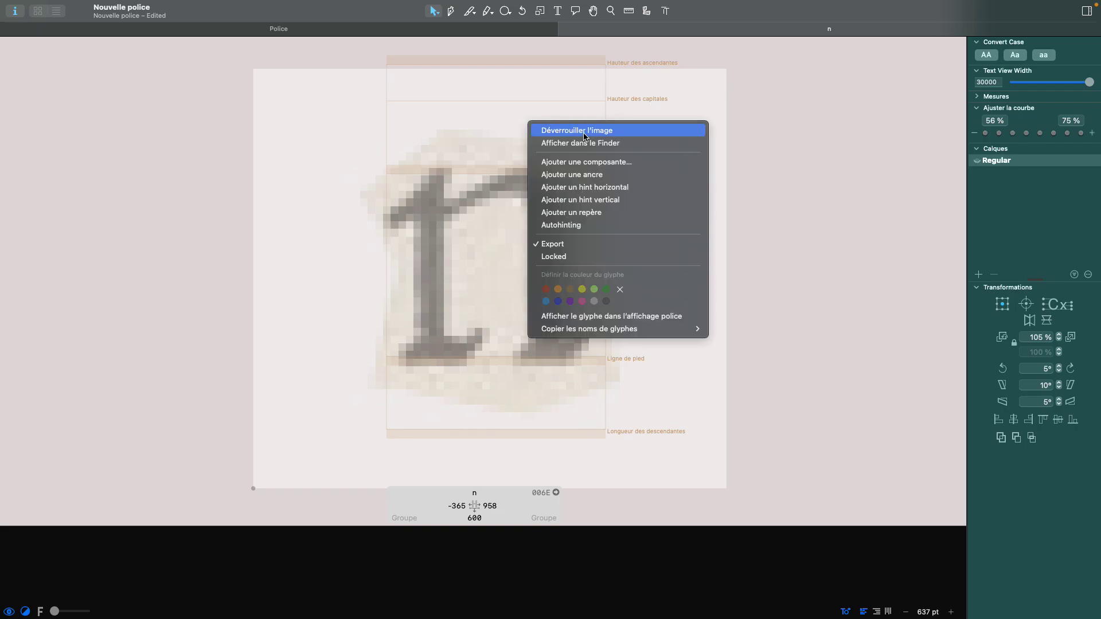
pyautogui.click(761, 208)
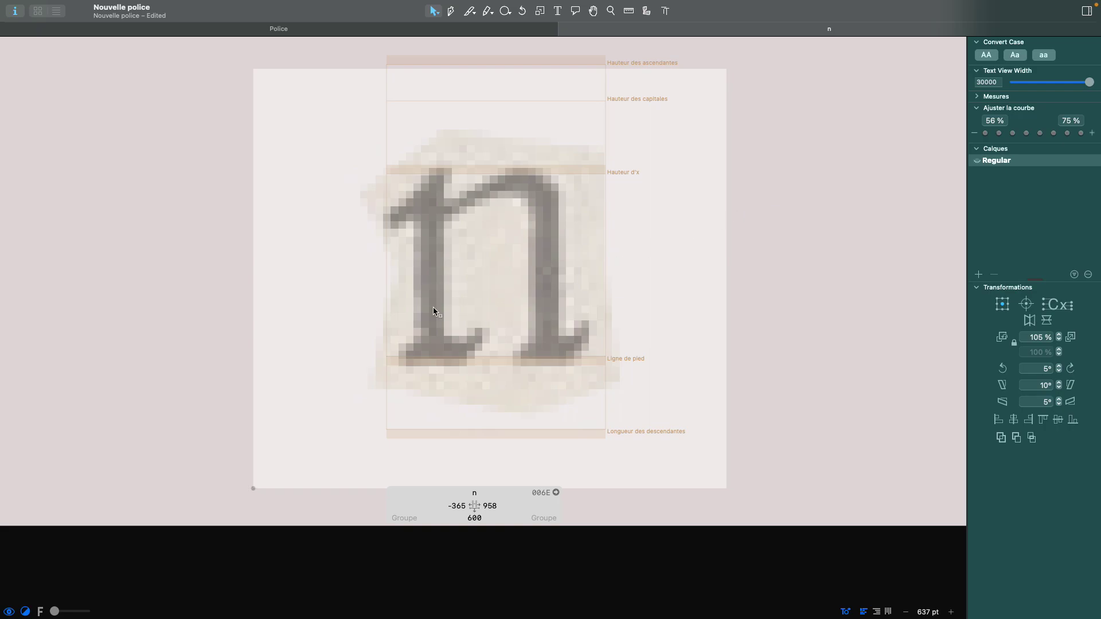
# - Draw a rectangle about 82 units wide and 402 units high over the left stem of the n
pyautogui.scroll(5, 433, 308)
pyautogui.hscroll(-2, 433, 307)
pyautogui.scroll(1, 433, 307)
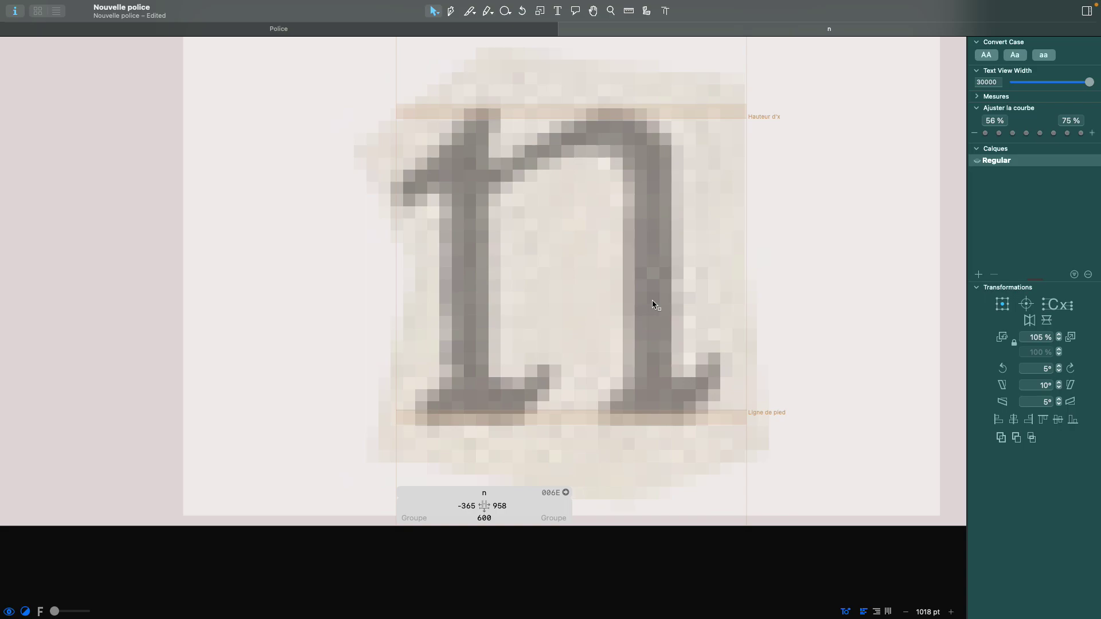
pyautogui.click(505, 11)
pyautogui.moveTo(507, 11); pyautogui.dragTo(517, 27)
pyautogui.click(505, 15)
pyautogui.moveTo(442, 173); pyautogui.dragTo(489, 408)
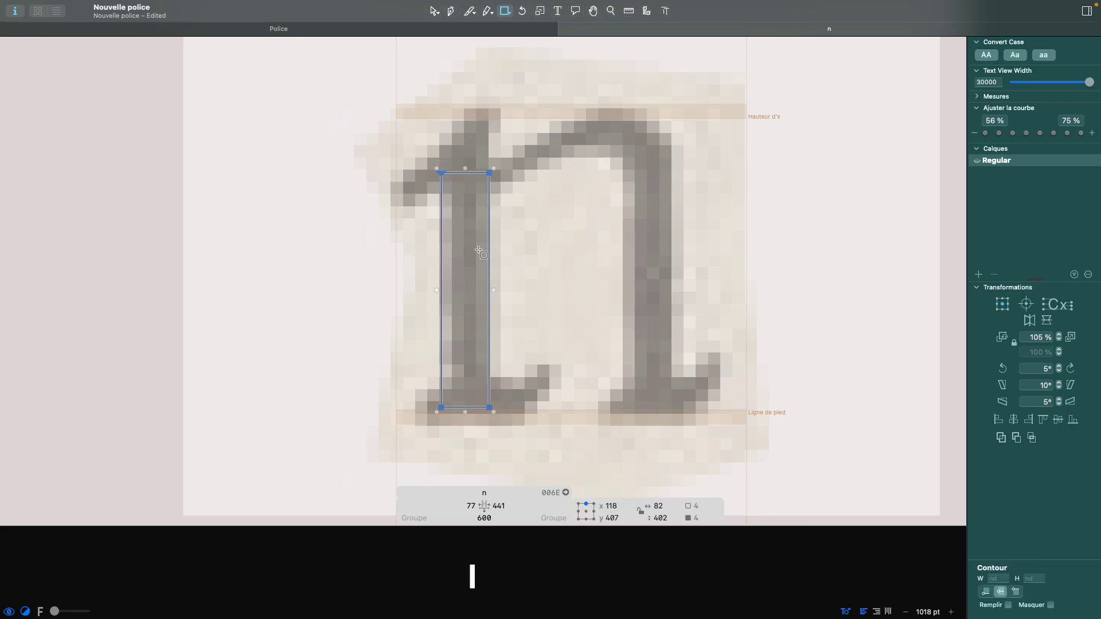
# - Deselect the stem rectangle with the Select tool and preview the filled n glyph without the reference image
pyautogui.click(434, 13)
pyautogui.click(639, 312)
pyautogui.press('space')
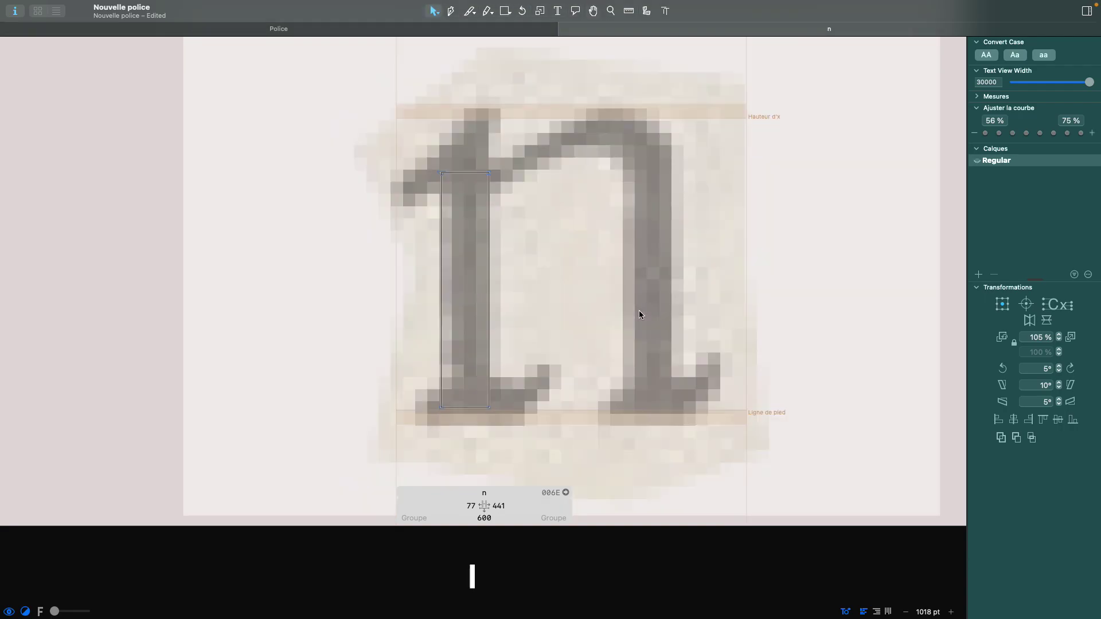
pyautogui.press('space')
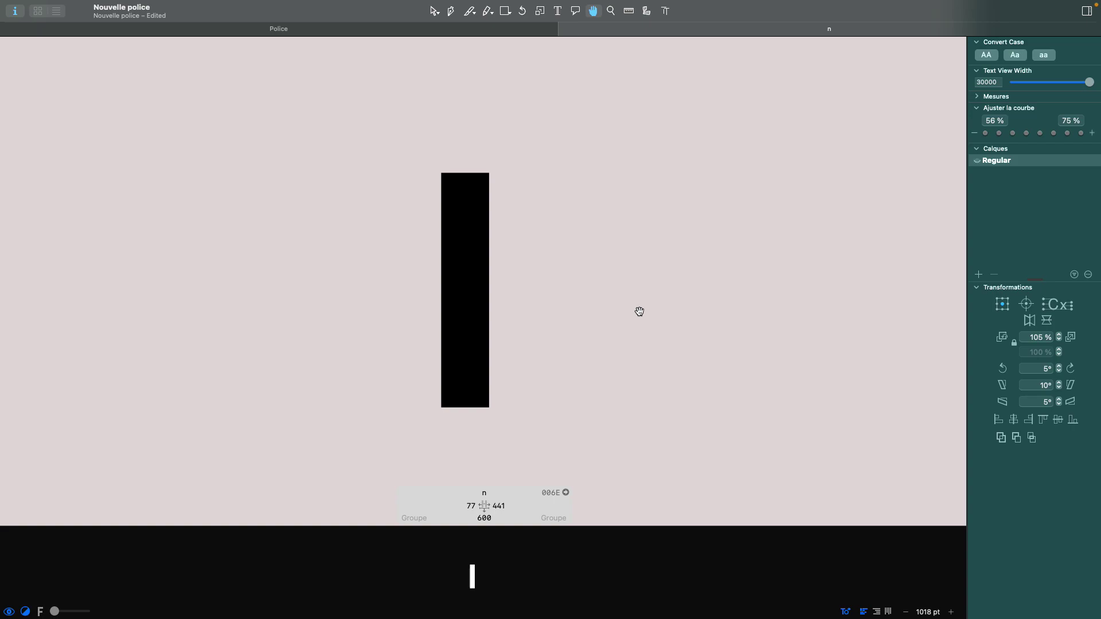
pyautogui.press('space')
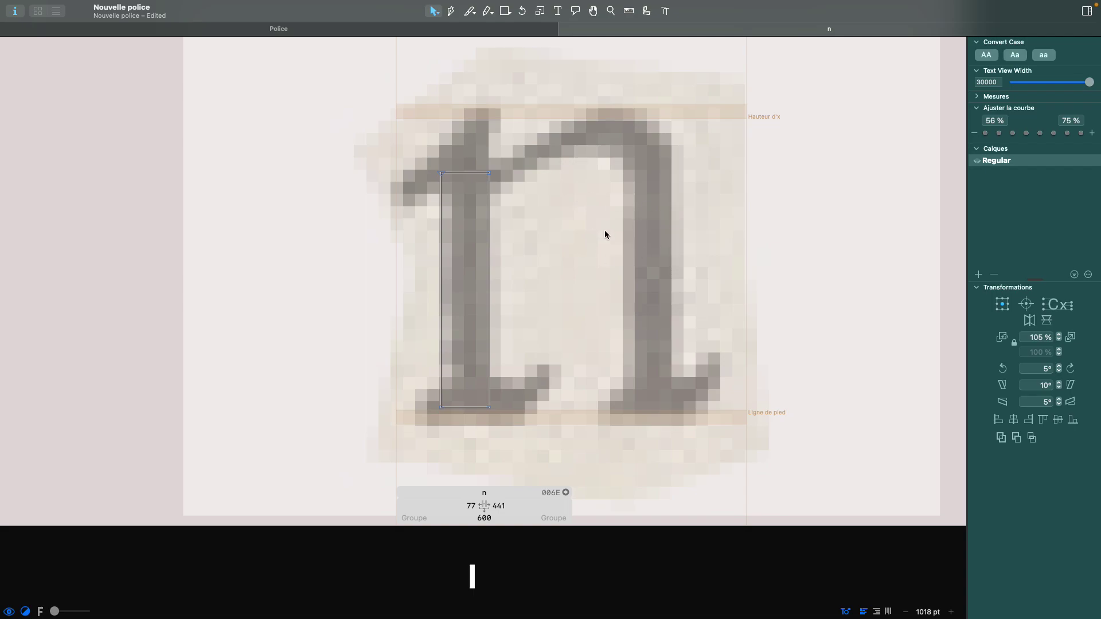
# - Duplicate the left stem rectangle and shift the copy 310 units right over the right stem of the n
pyautogui.click(490, 225)
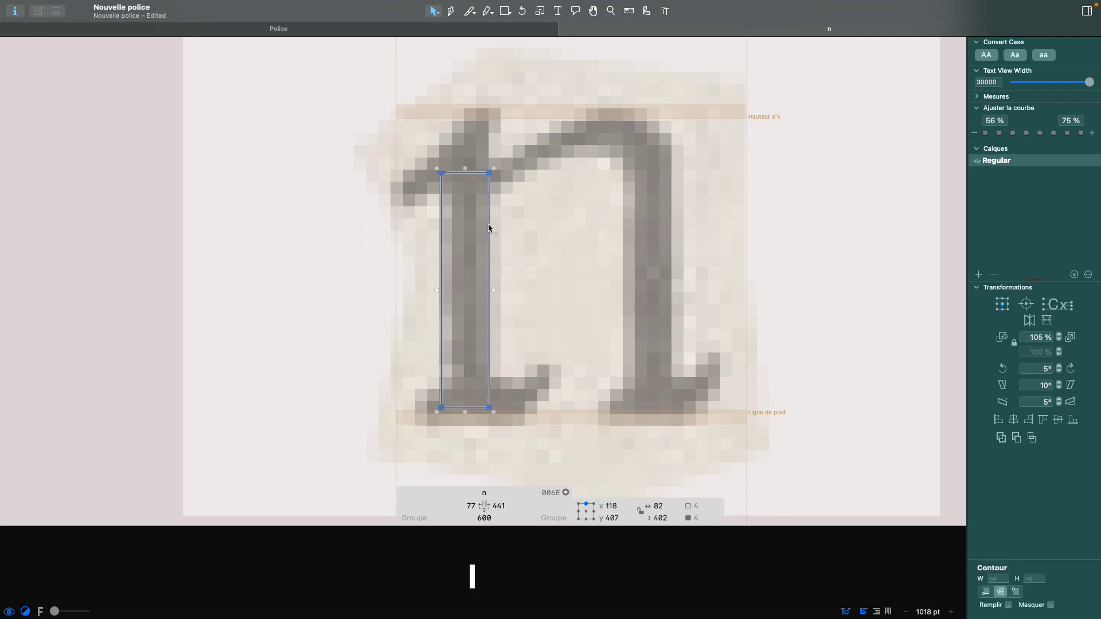
pyautogui.press('super+shift+Right')
pyautogui.press('super+shift+Right')
pyautogui.press('super+shift+Right')
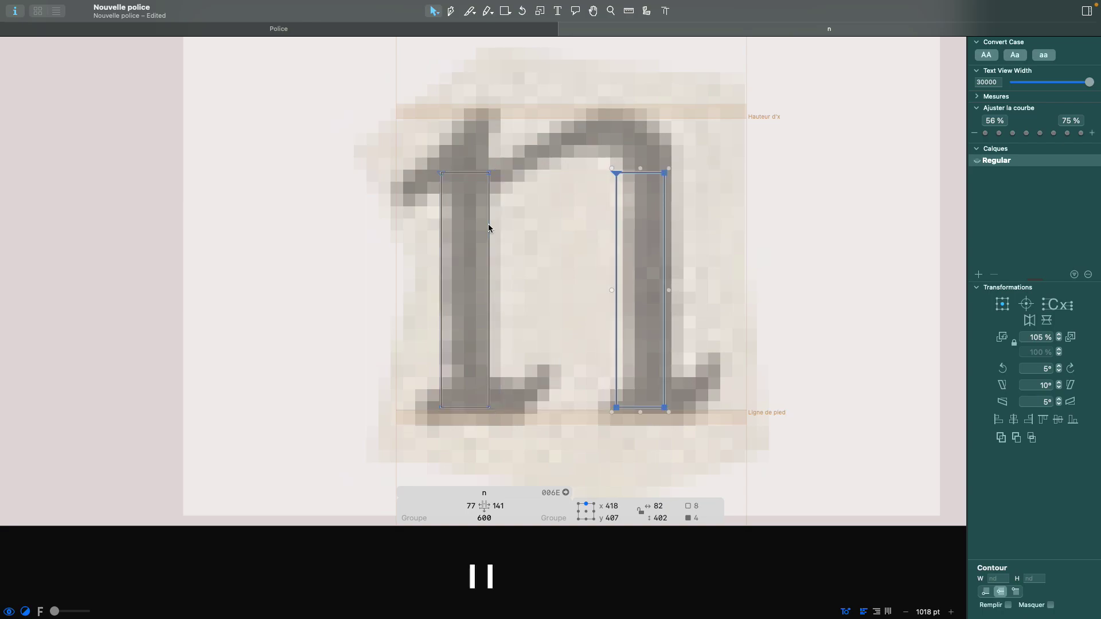
pyautogui.hotkey('shift', 'Right')
pyautogui.press('space')
# - Test shifting the left stem's right edge 40 units inward and back, and delete the copied right stem
pyautogui.click(501, 237)
pyautogui.click(489, 246)
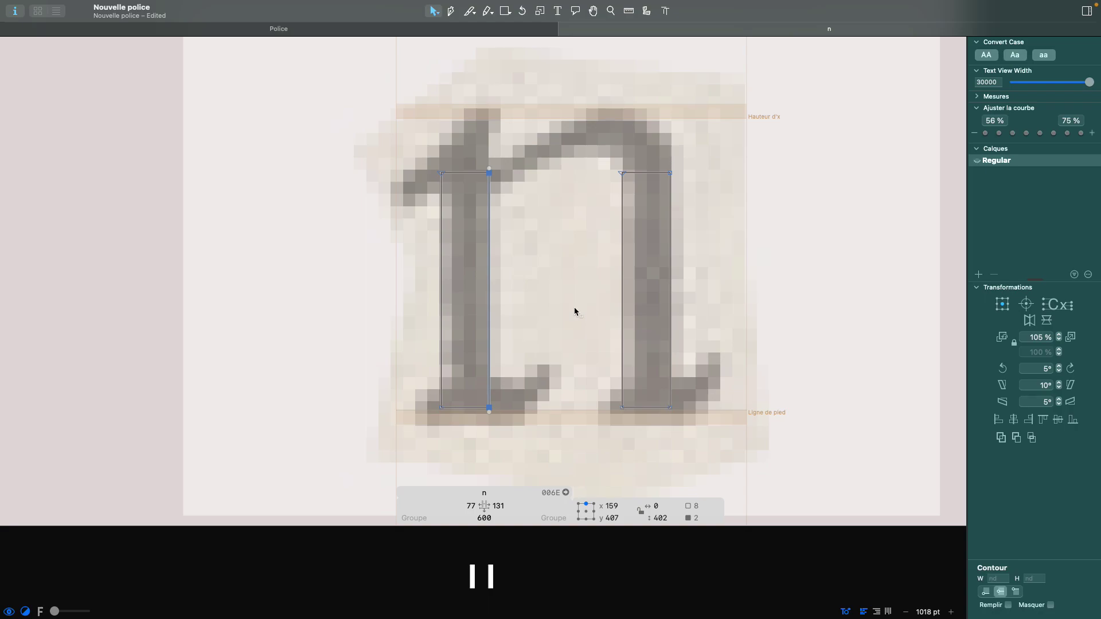
pyautogui.hotkey('shift', 'Left')
pyautogui.hotkey('shift', 'Left')
pyautogui.hotkey('shift', 'Left')
pyautogui.hotkey('shift', 'Left')
pyautogui.press('space')
pyautogui.hotkey('shift', 'Right')
pyautogui.hotkey('shift', 'Right')
pyautogui.hotkey('shift', 'Right')
pyautogui.hotkey('shift', 'Right')
pyautogui.click(624, 272)
pyautogui.press('BackSpace')
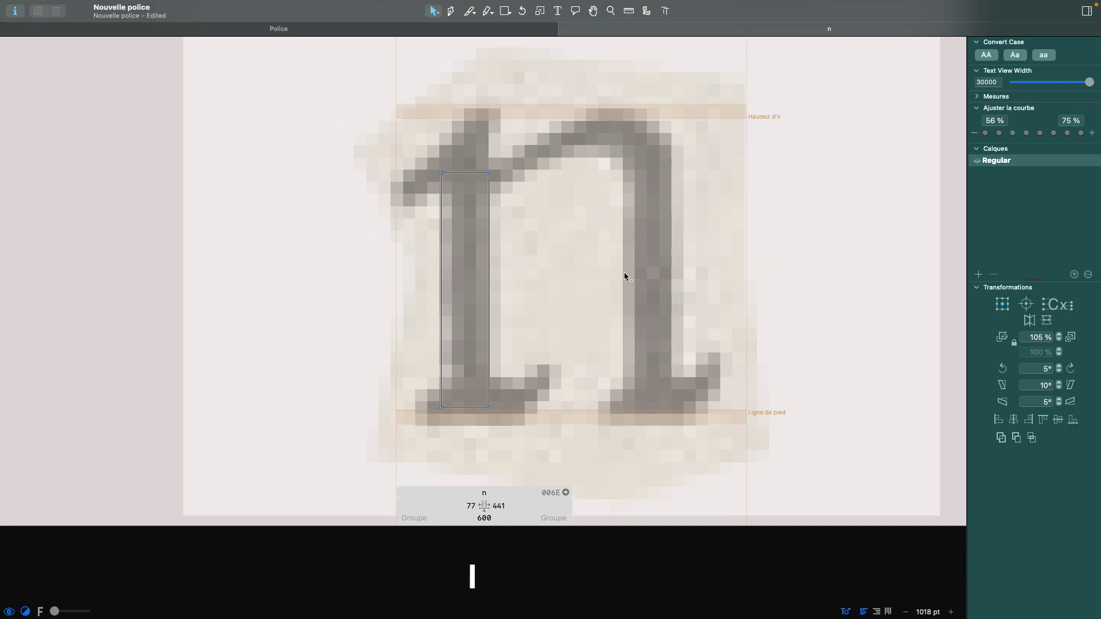
# - Turn the left stem rectangle of the n into a component from the selection, named fut
pyautogui.click(491, 232)
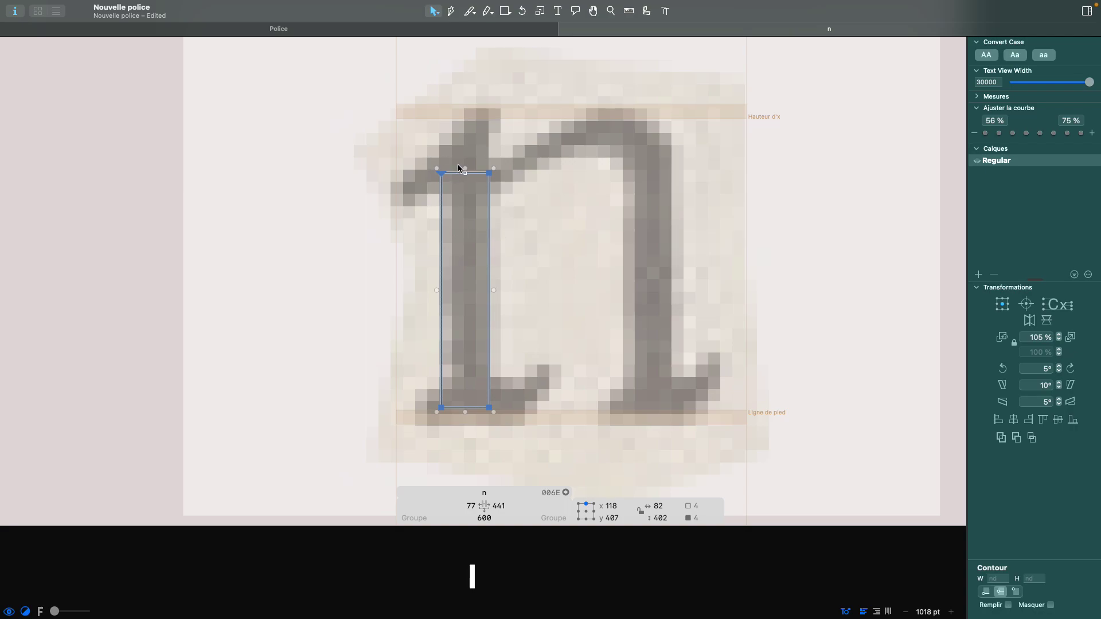
pyautogui.click(518, 241)
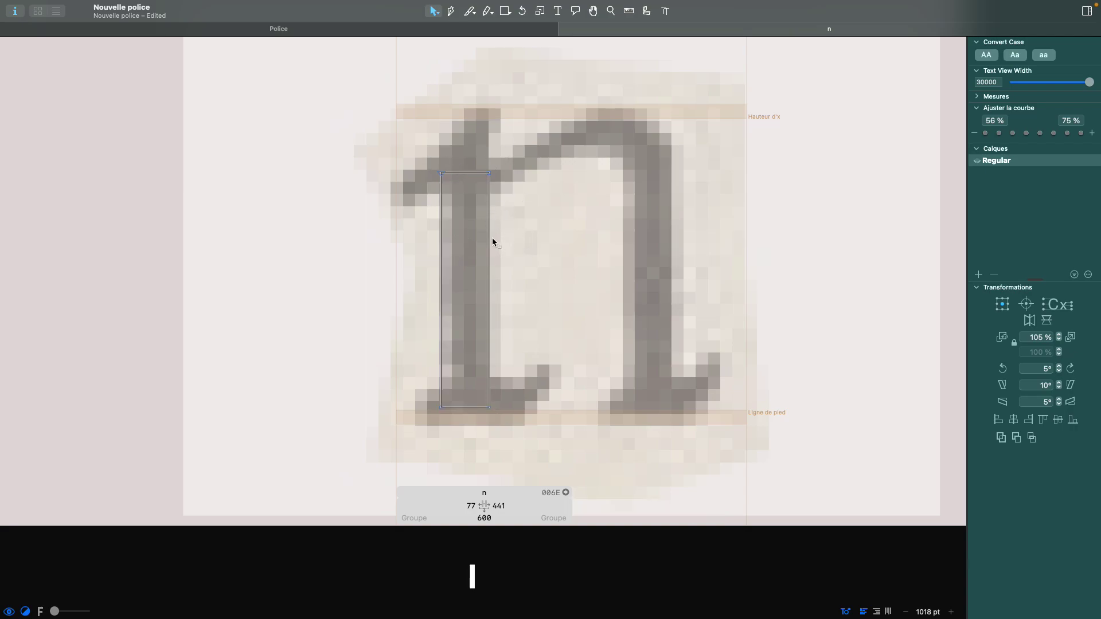
pyautogui.click(492, 237)
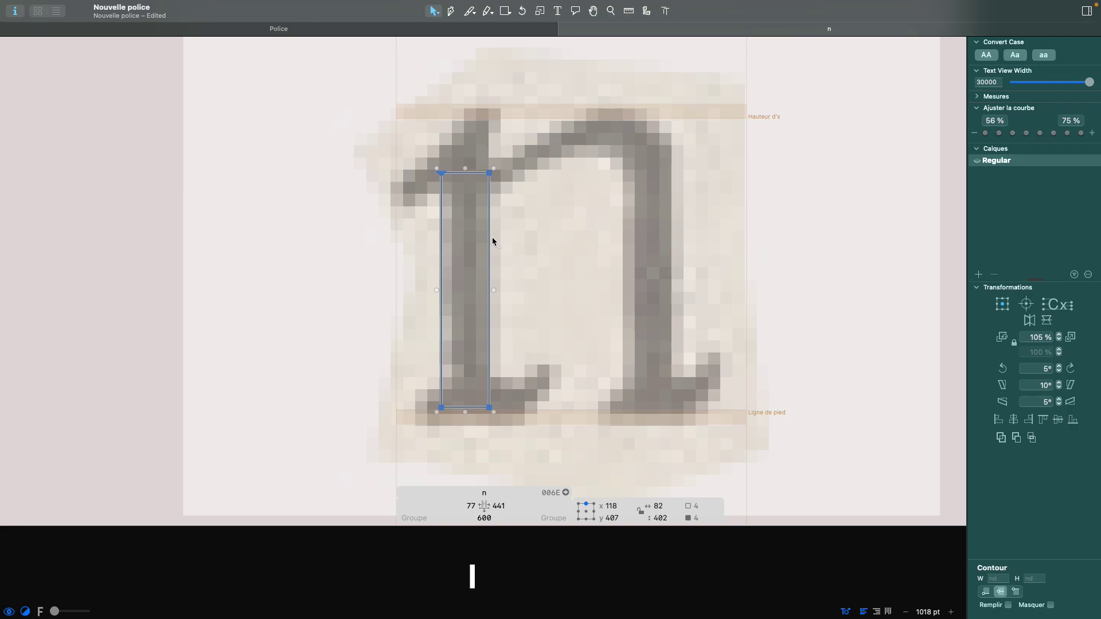
pyautogui.rightClick(453, 221)
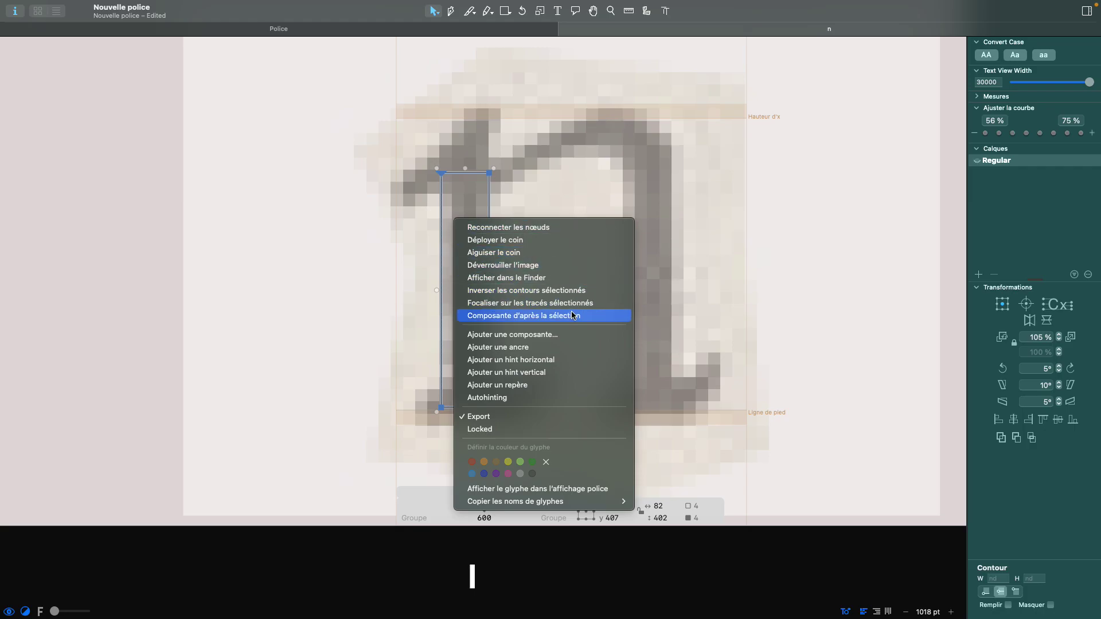
pyautogui.click(552, 317)
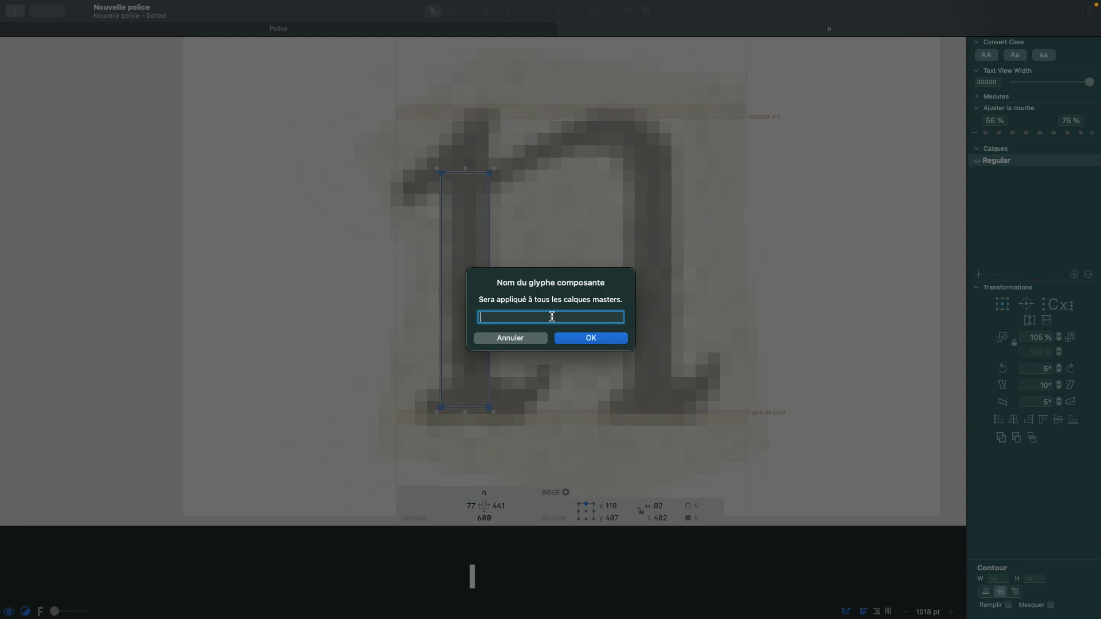
pyautogui.write('fut')
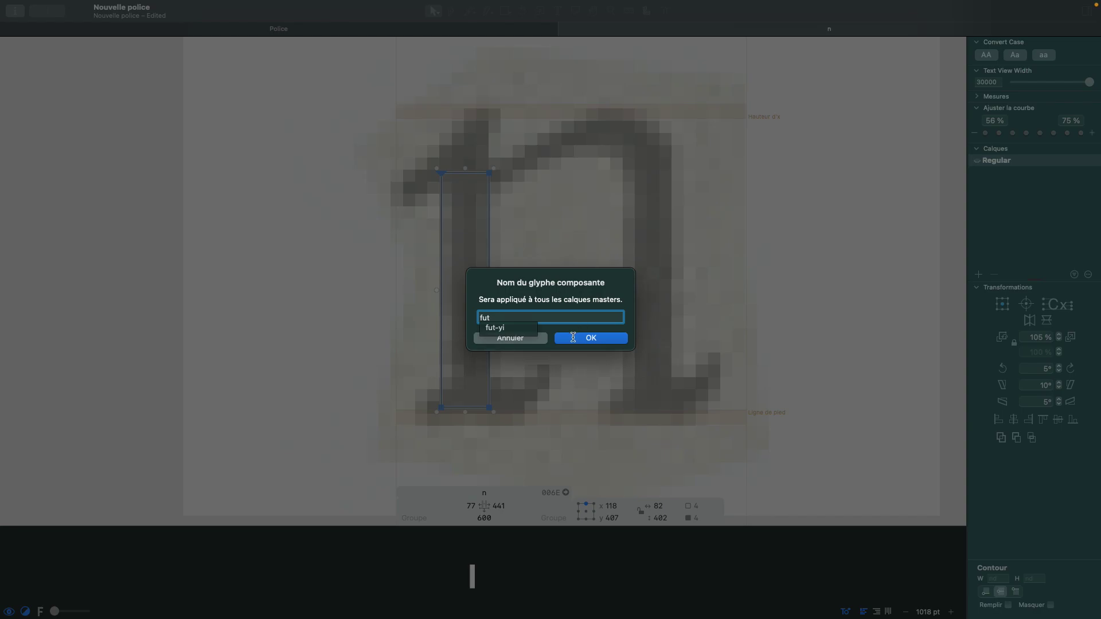
pyautogui.click(573, 338)
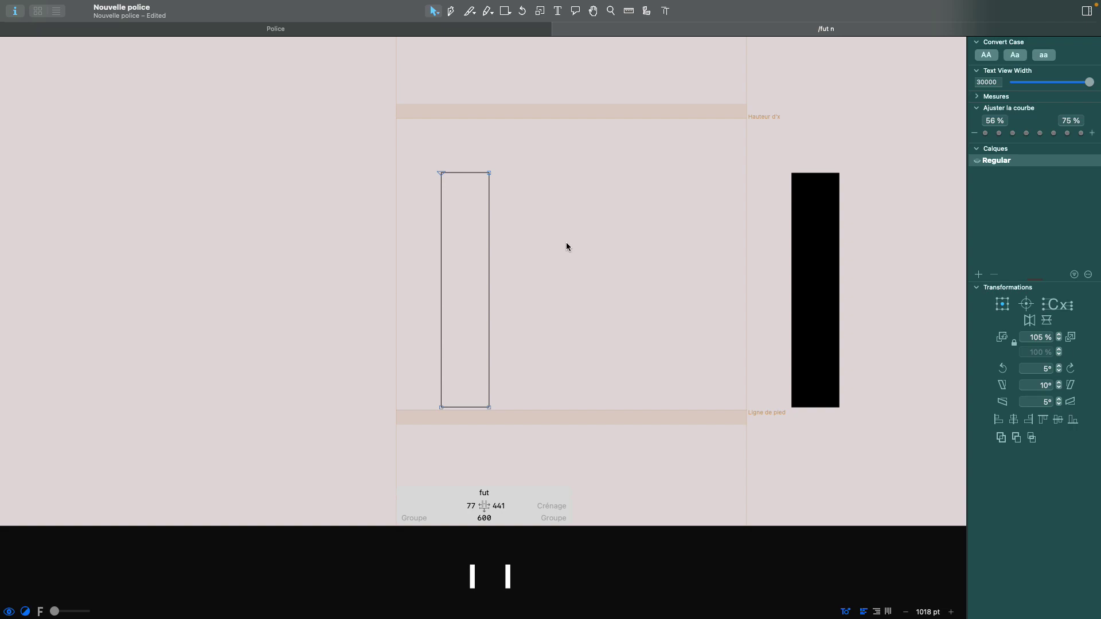
# - Return to editing the n glyph and duplicate its fut component for the second stem
pyautogui.hscroll(5, 570, 266)
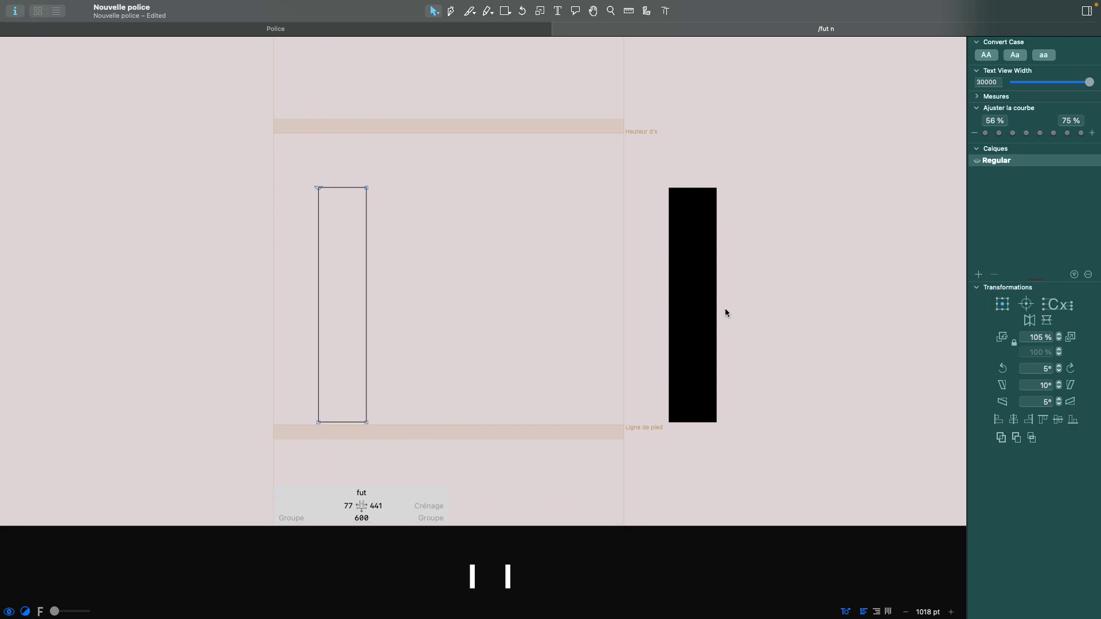
pyautogui.hscroll(3, 724, 308)
pyautogui.hscroll(-3, 510, 264)
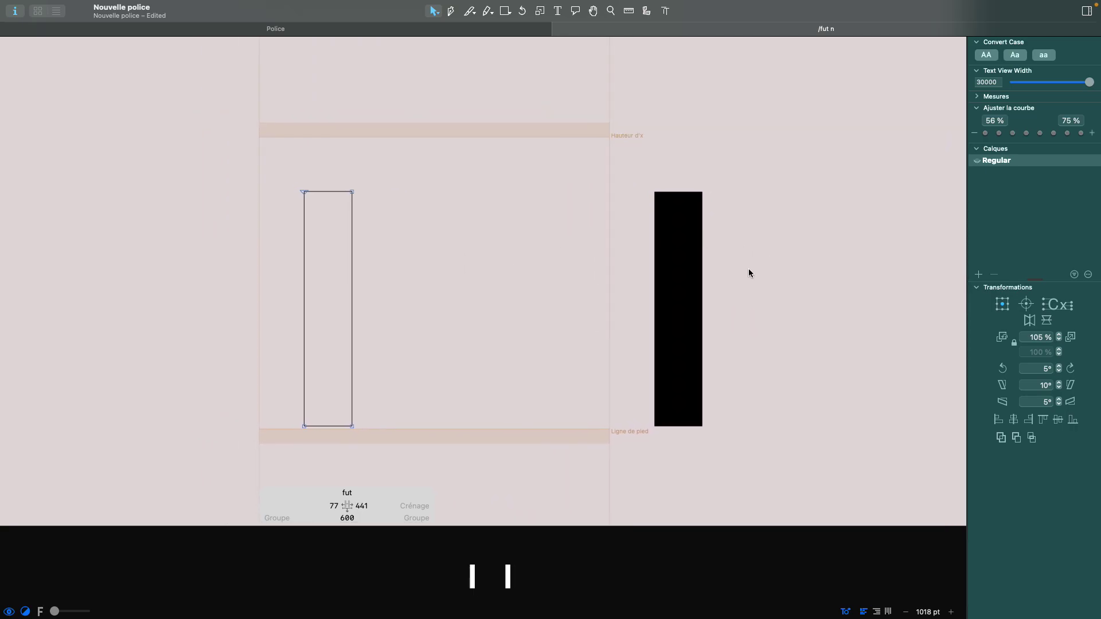
pyautogui.doubleClick(781, 310)
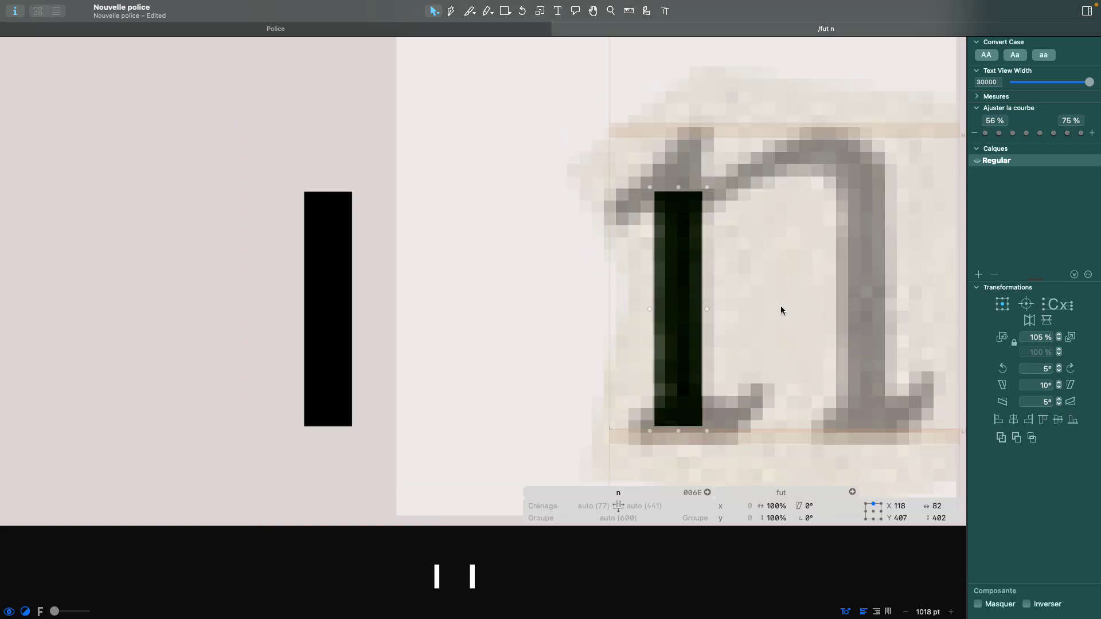
pyautogui.hscroll(5, 780, 305)
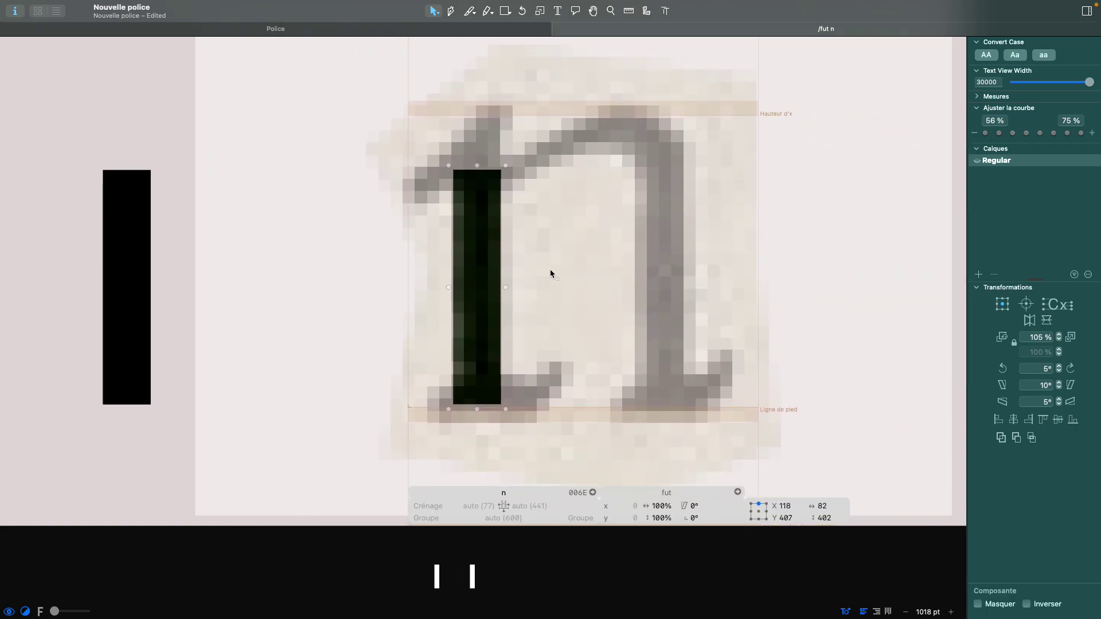
pyautogui.rightClick(479, 256)
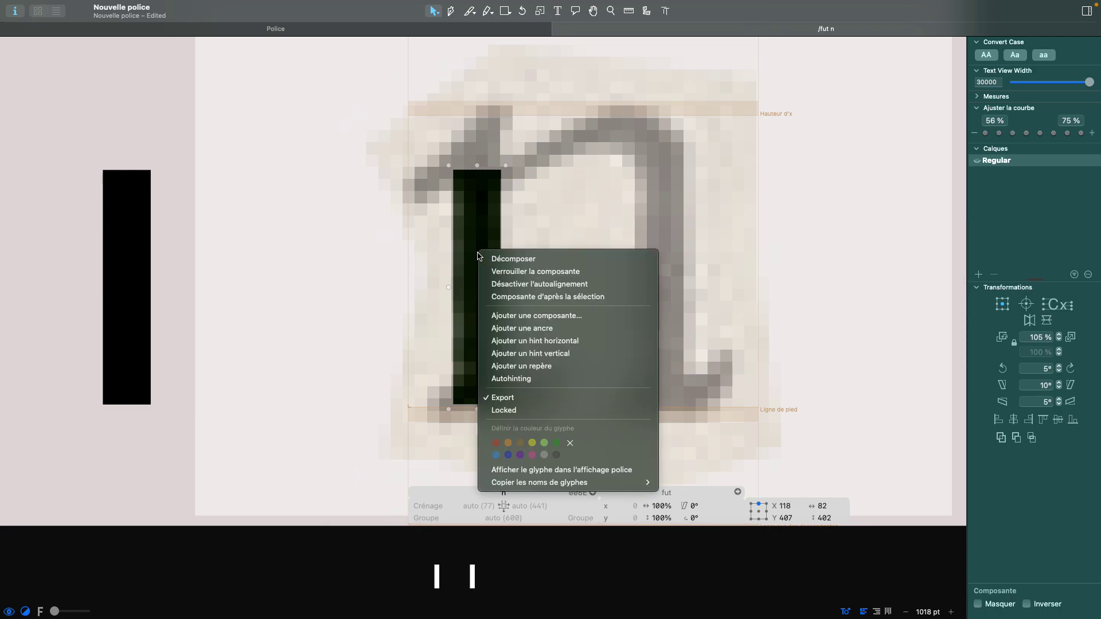
pyautogui.click(479, 252)
pyautogui.moveTo(482, 245); pyautogui.dragTo(567, 245)
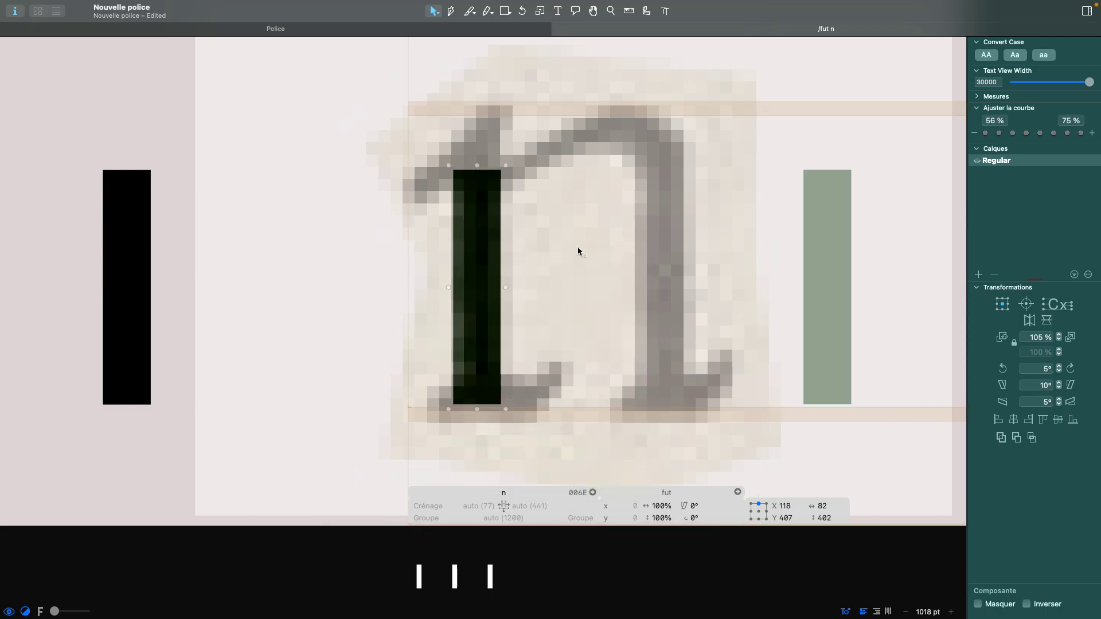
# - Select the two fut components in the n glyph one after the other to examine their placement
pyautogui.click(820, 233)
pyautogui.click(475, 267)
pyautogui.click(869, 231)
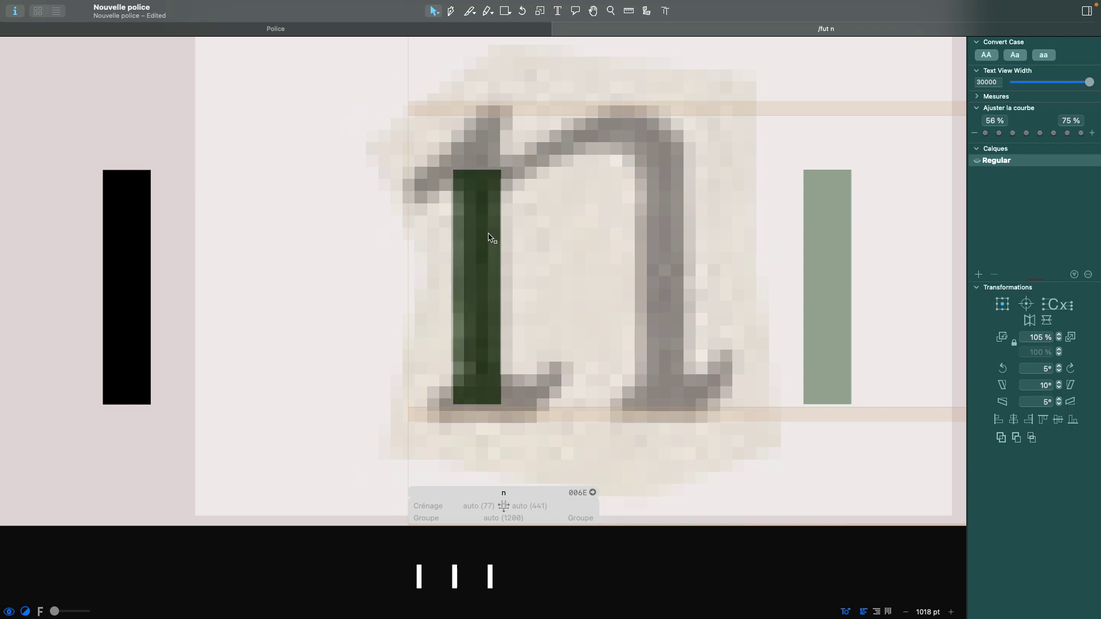
pyautogui.click(841, 240)
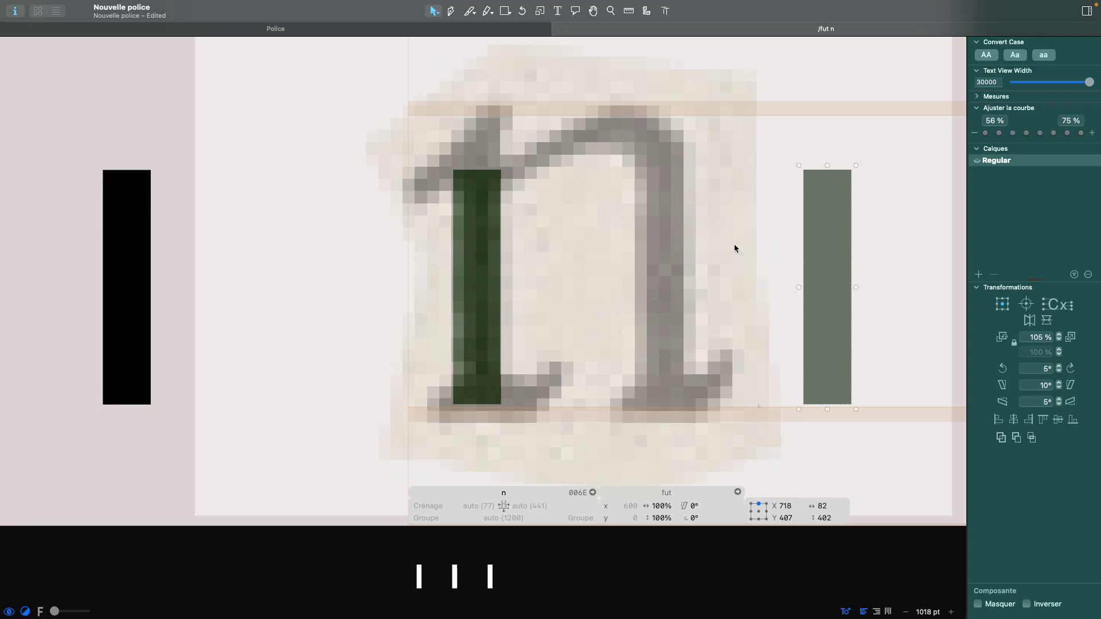
# - Set the right sidebearing of the fut glyph to 40
pyautogui.doubleClick(173, 270)
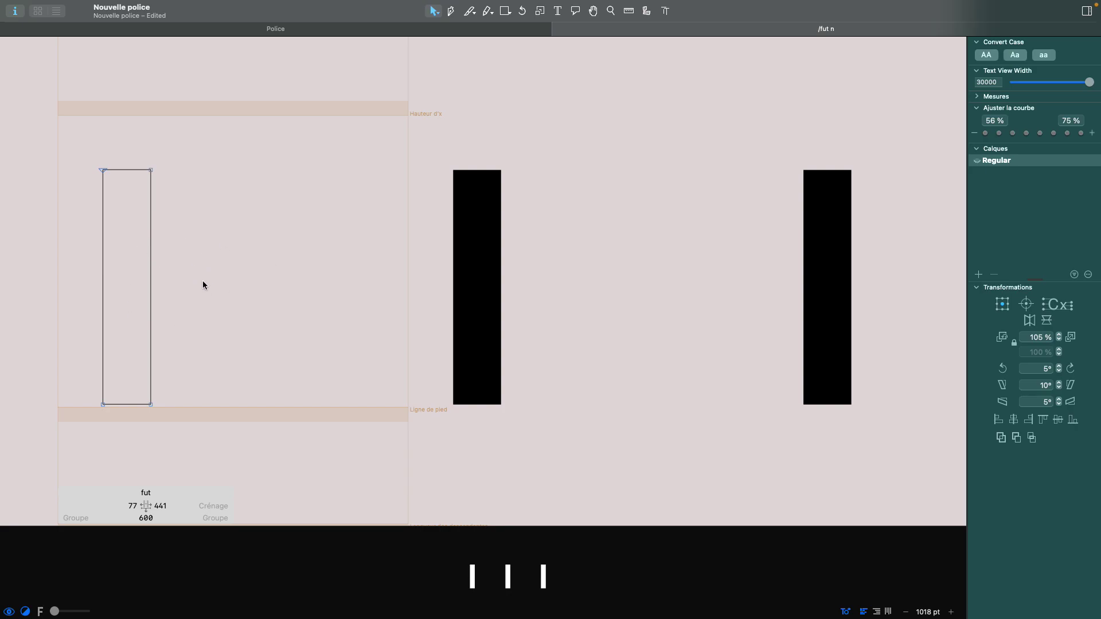
pyautogui.click(173, 506)
pyautogui.click(211, 482)
pyautogui.click(161, 506)
pyautogui.press('BackSpace')
pyautogui.press('BackSpace')
pyautogui.write('0')
pyautogui.press('Return')
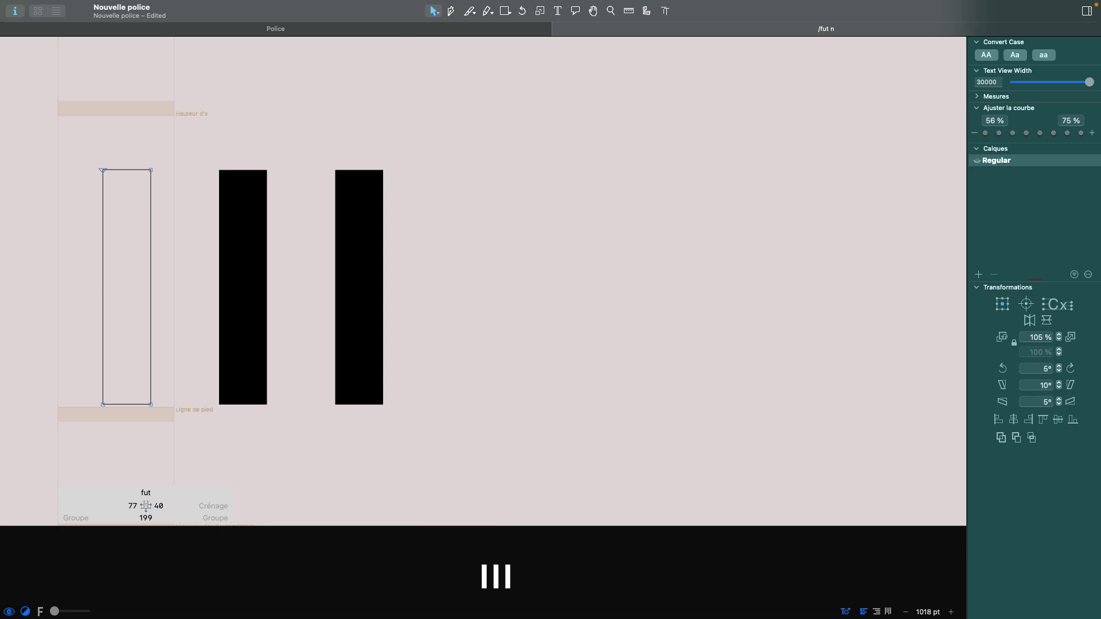
# - Disable automatic alignment for both fut components in the n glyph and deselect them
pyautogui.hscroll(-3, 242, 376)
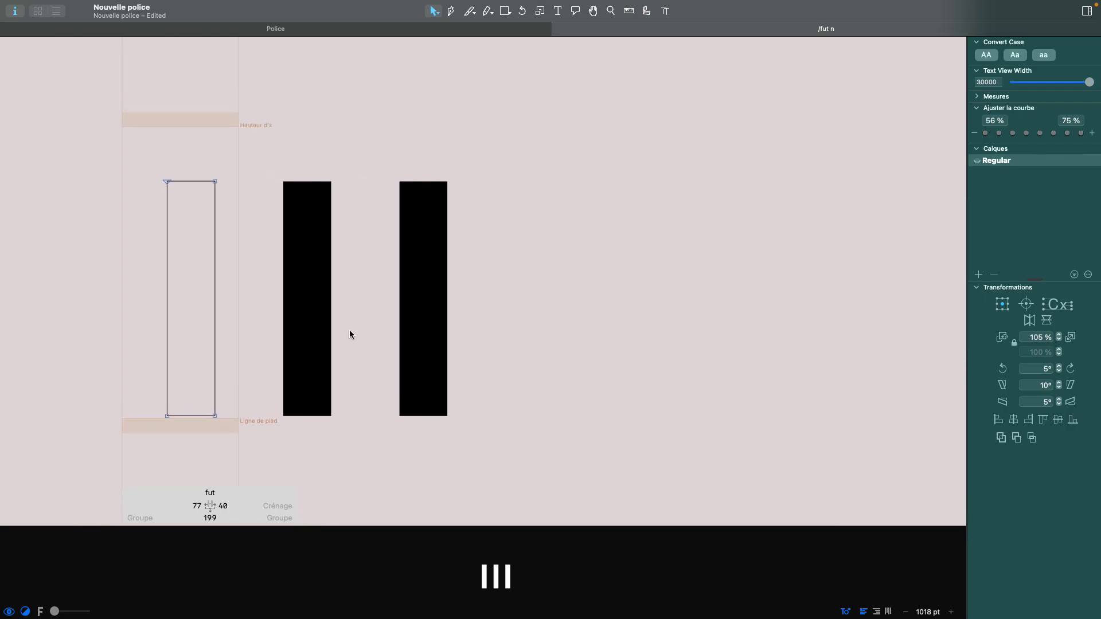
pyautogui.doubleClick(366, 321)
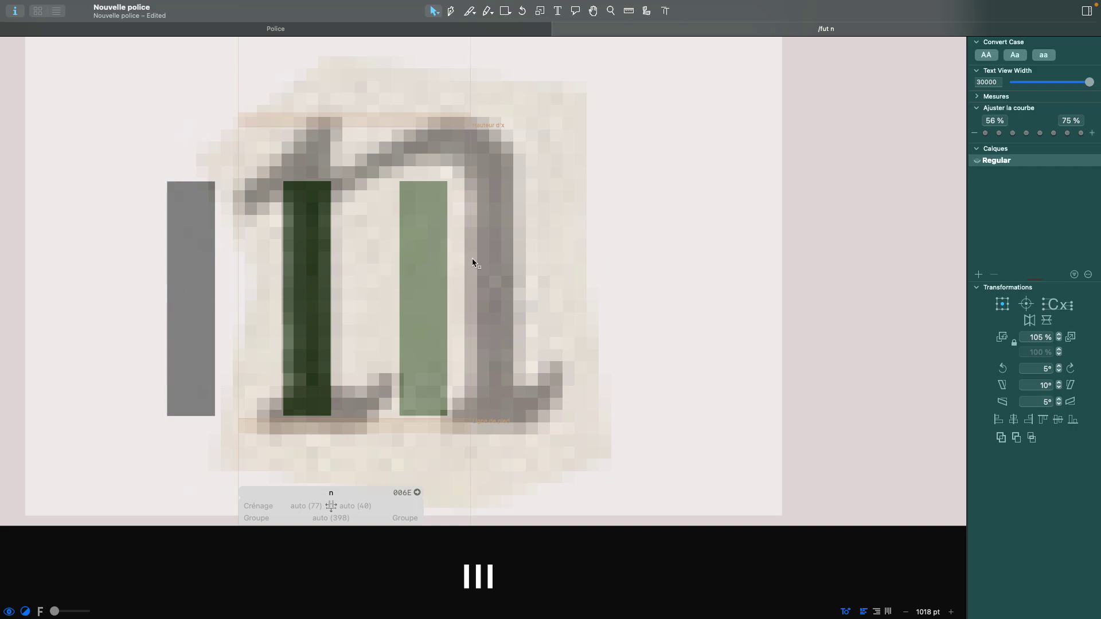
pyautogui.click(416, 247)
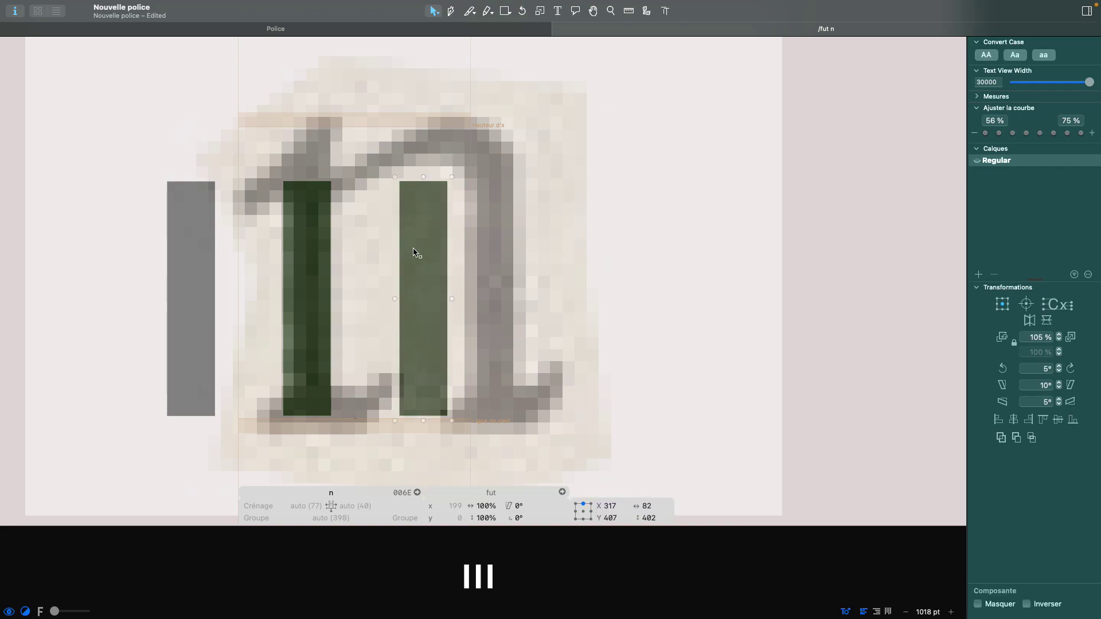
pyautogui.click(366, 238)
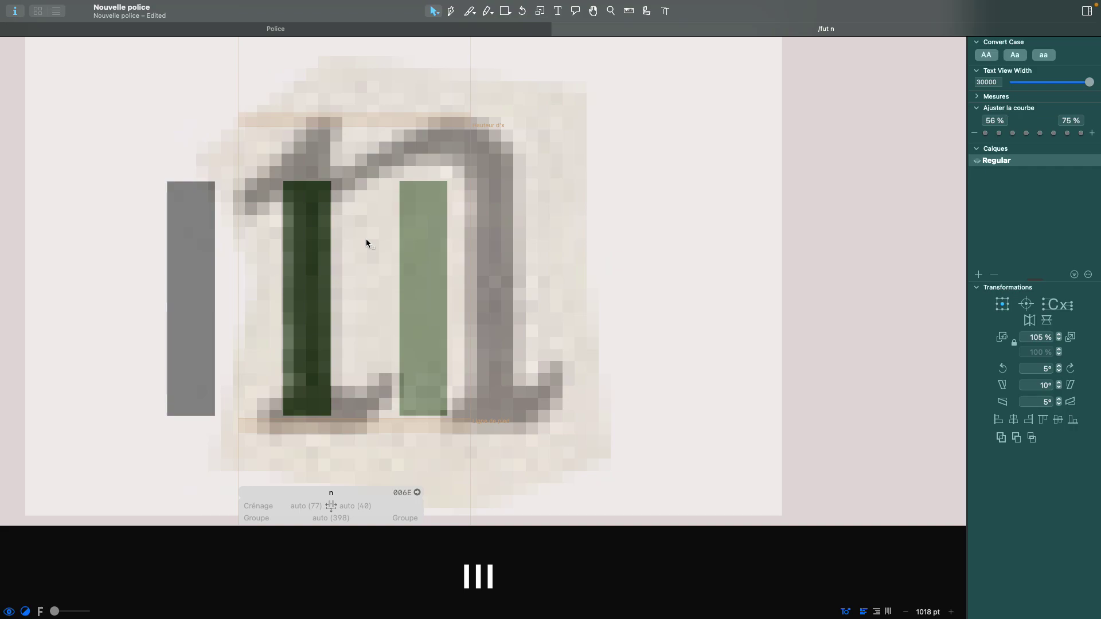
pyautogui.press('super+a')
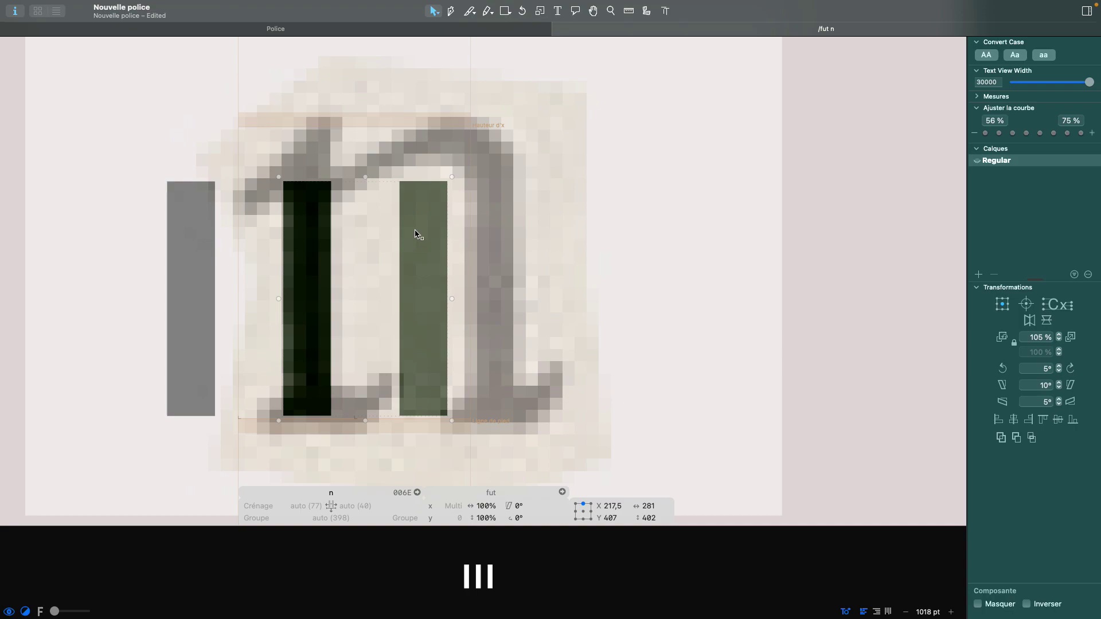
pyautogui.rightClick(415, 234)
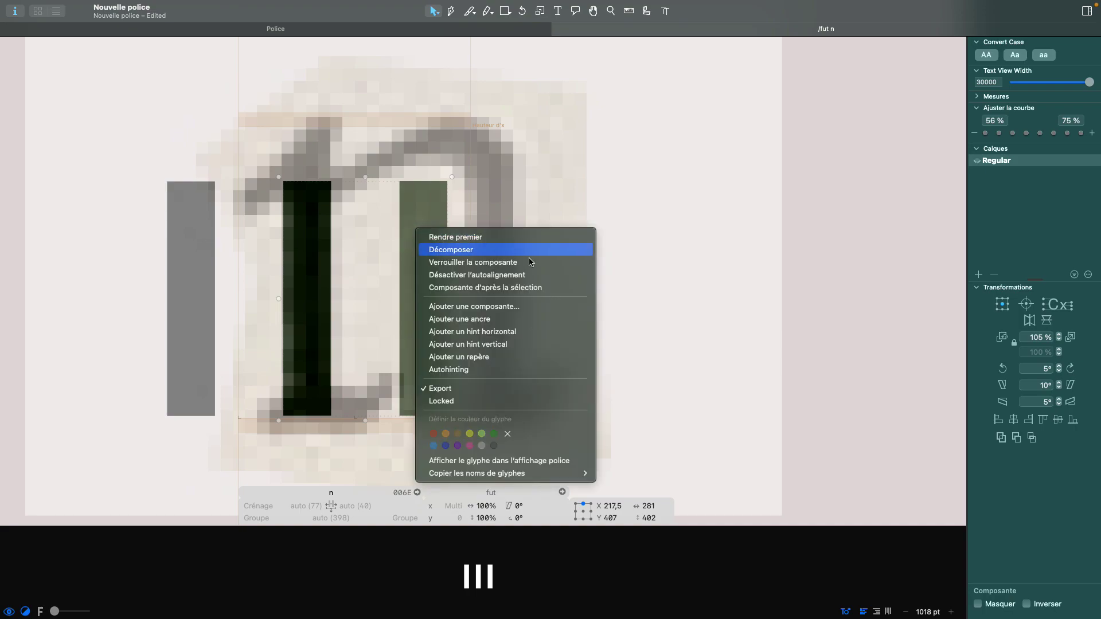
pyautogui.click(555, 276)
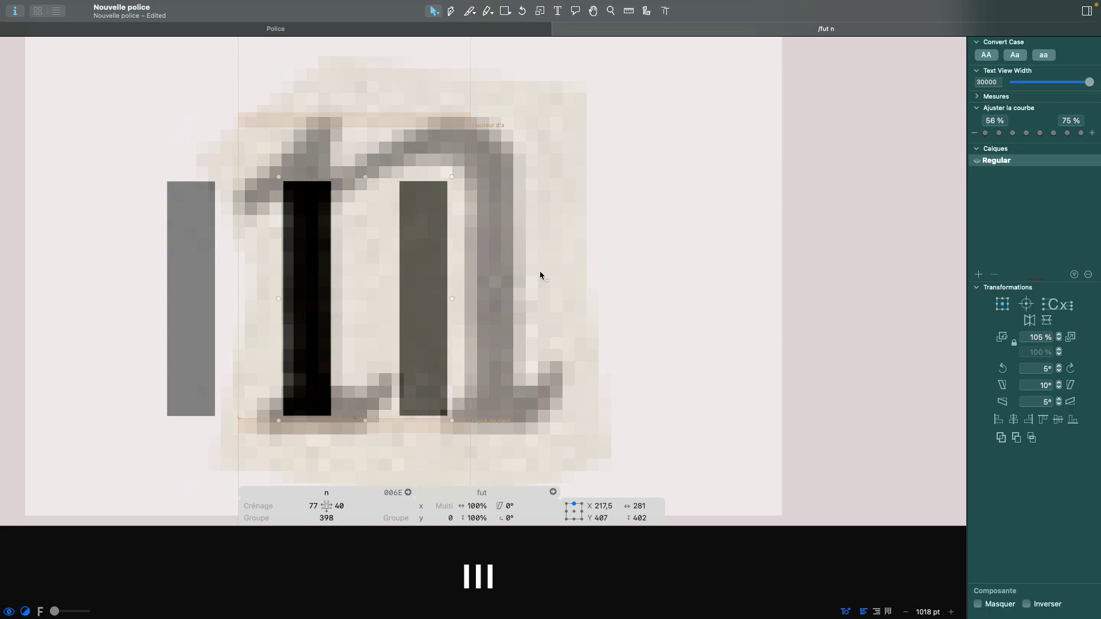
pyautogui.click(497, 265)
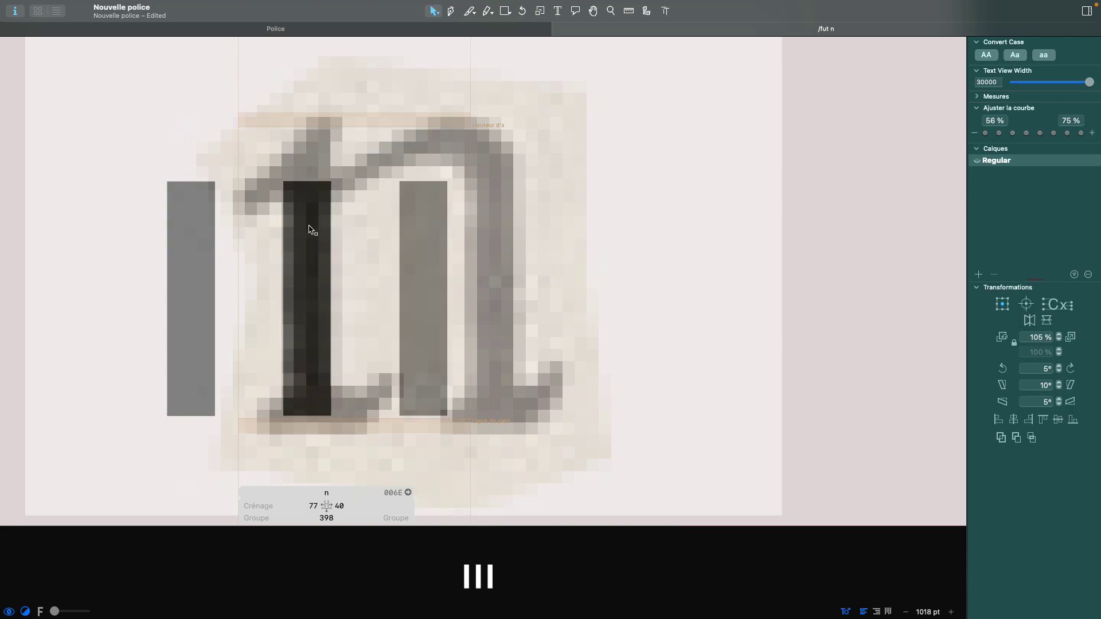
# - Move the second fut component horizontally to about x 311, over the right stem of the n, and deselect it
pyautogui.click(420, 240)
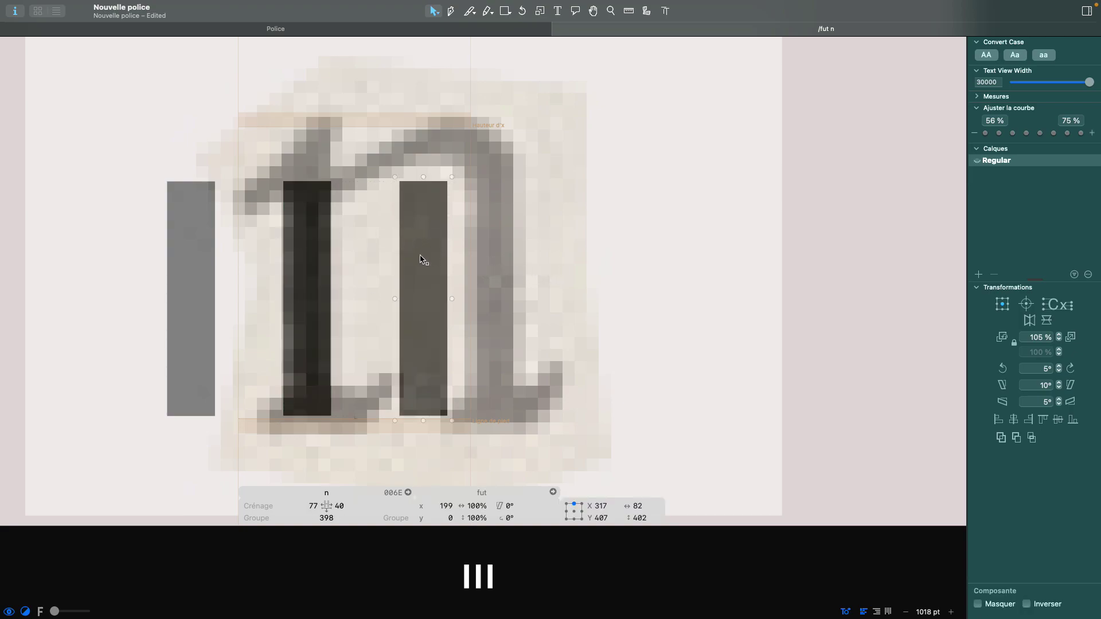
pyautogui.moveTo(420, 259); pyautogui.dragTo(439, 201)
pyautogui.press('super+z')
pyautogui.moveTo(426, 245); pyautogui.dragTo(490, 241)
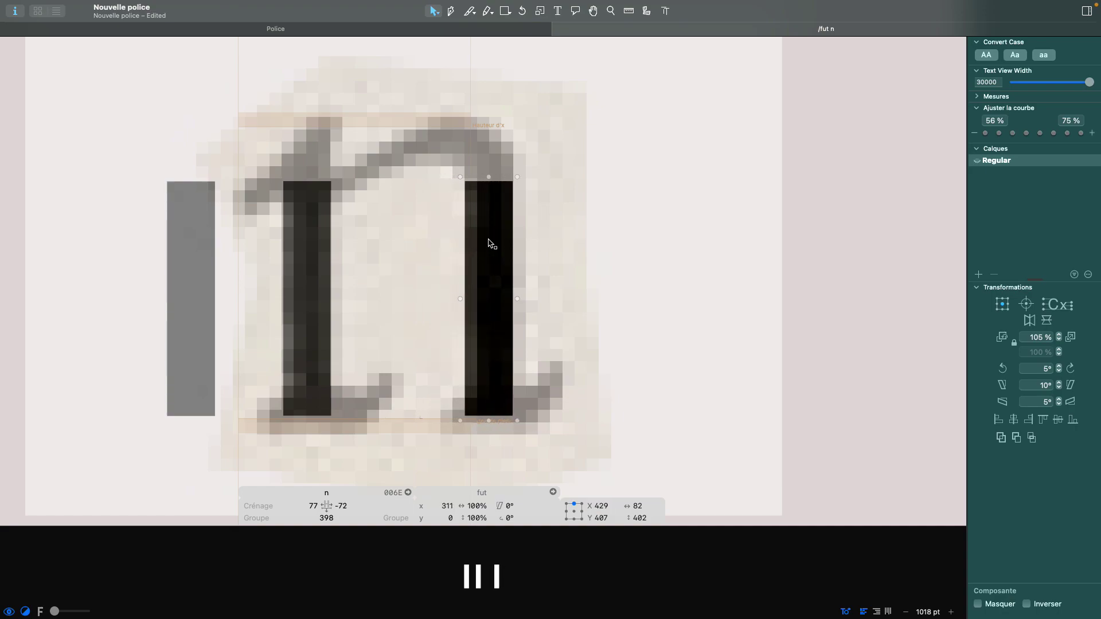
pyautogui.click(396, 246)
pyautogui.hscroll(-2, 395, 246)
pyautogui.hscroll(-1, 396, 246)
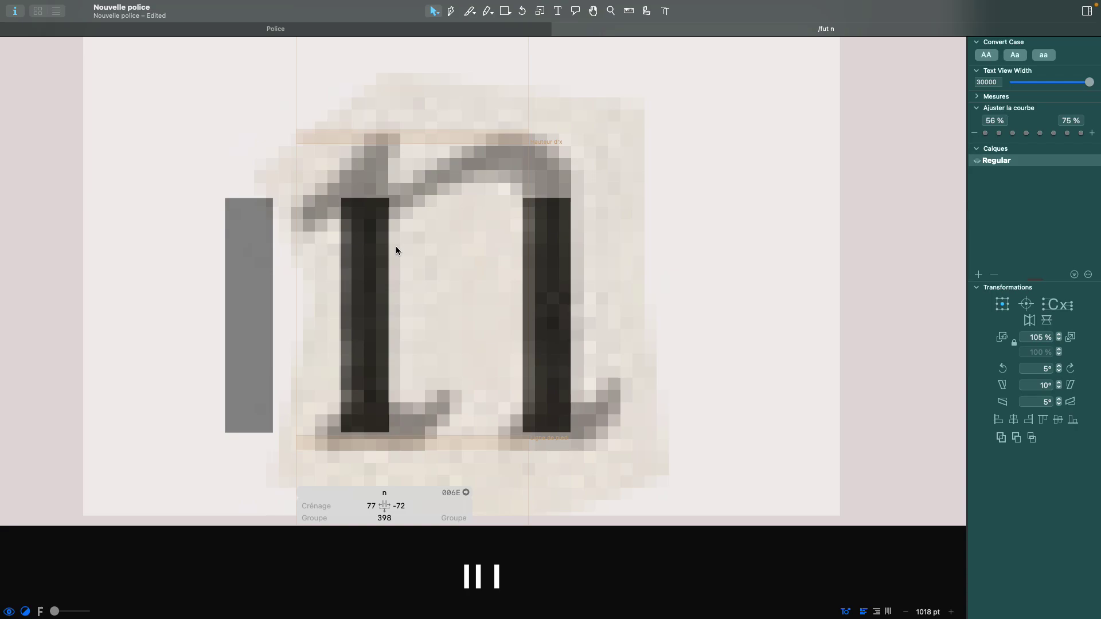
# - Switch editing from the n glyph to the fut glyph and back, and select the n's right stem component to examine it
pyautogui.hscroll(-1, 460, 268)
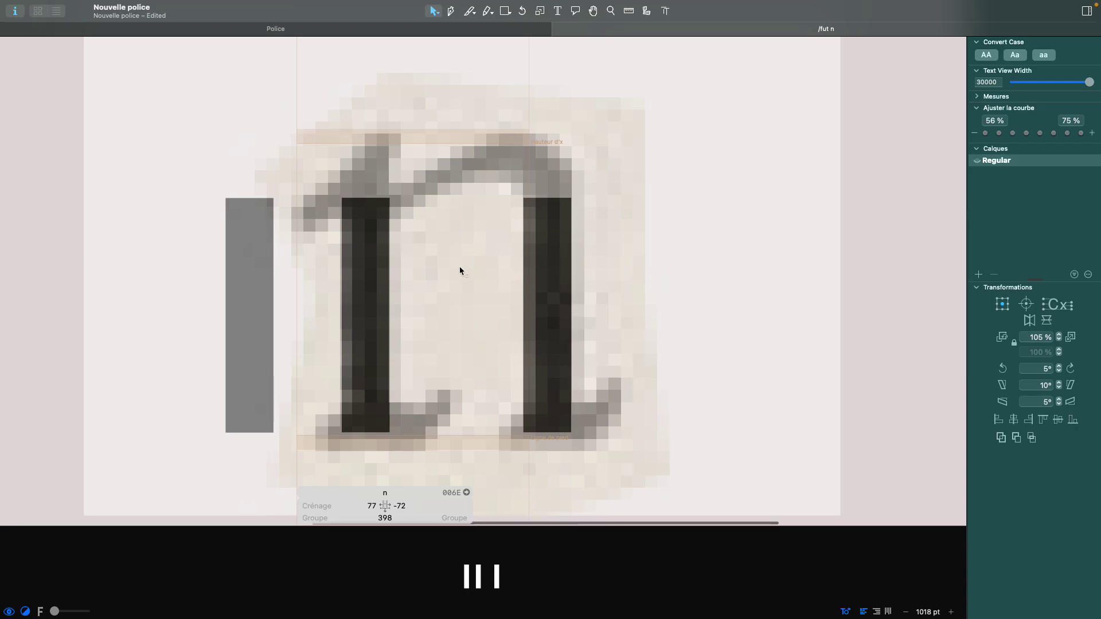
pyautogui.hscroll(-3, 460, 266)
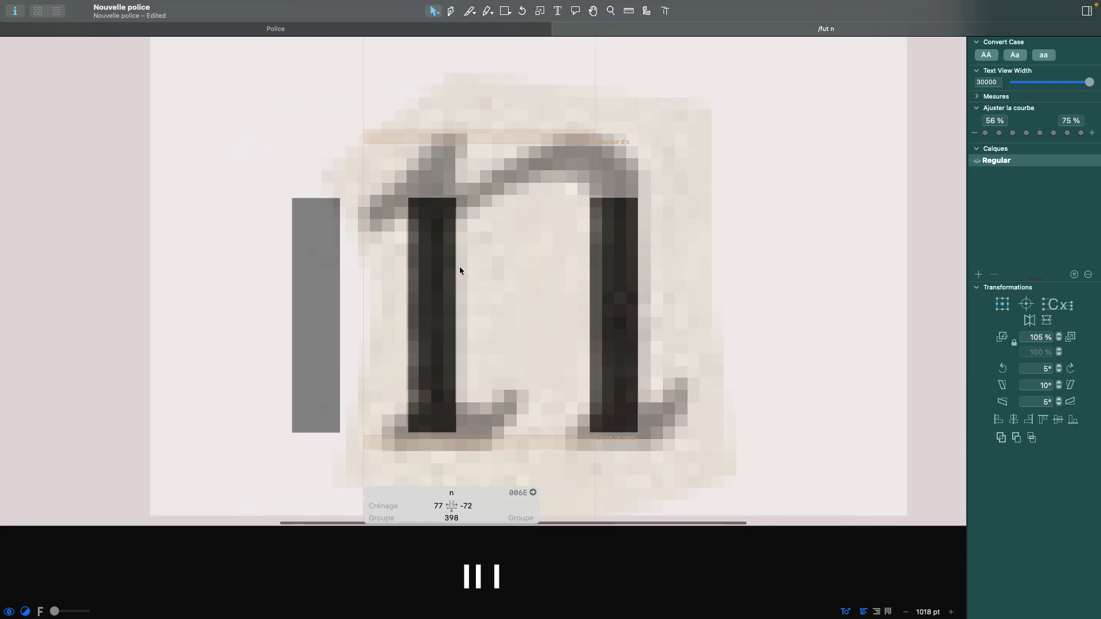
pyautogui.doubleClick(315, 271)
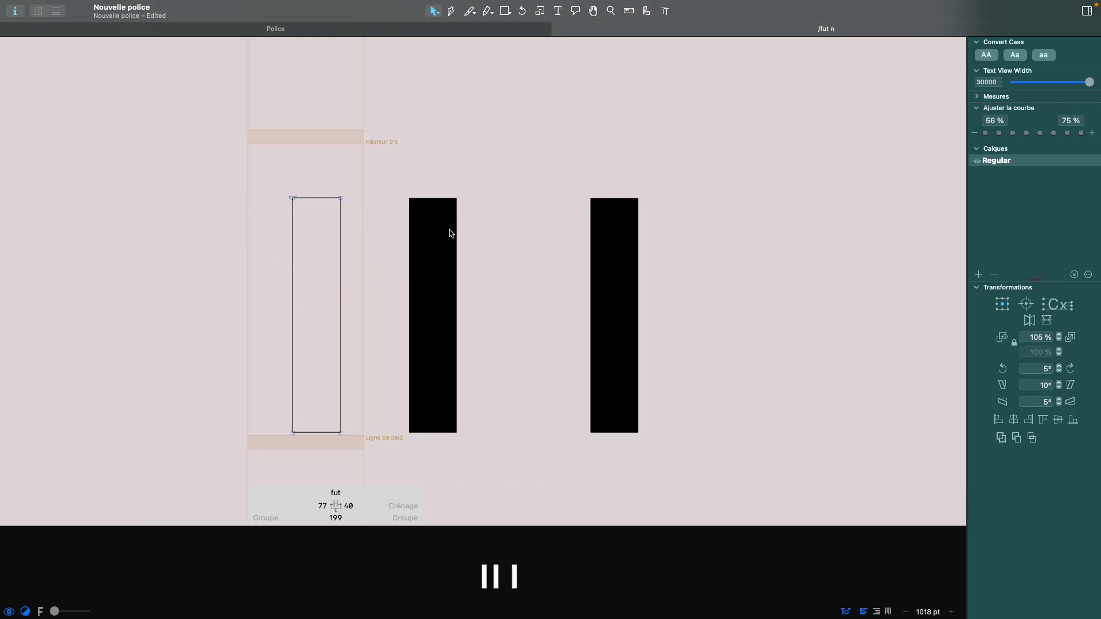
pyautogui.doubleClick(532, 281)
pyautogui.click(623, 219)
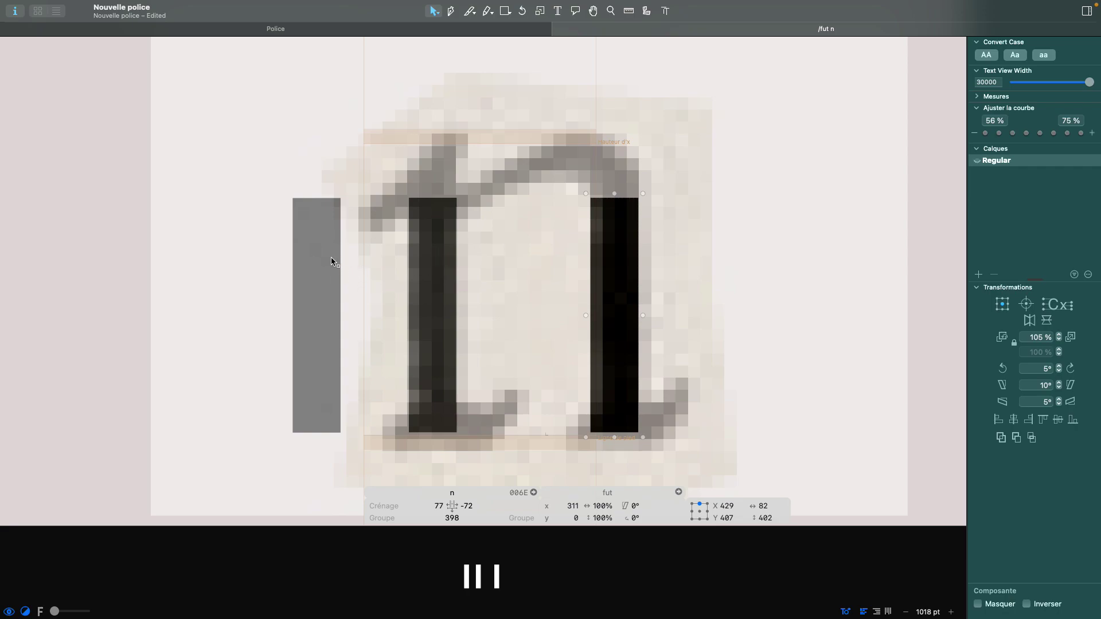
# - Open the fut glyph, try moving its upper-left node to test the linked stems, and undo both moves
pyautogui.doubleClick(292, 262)
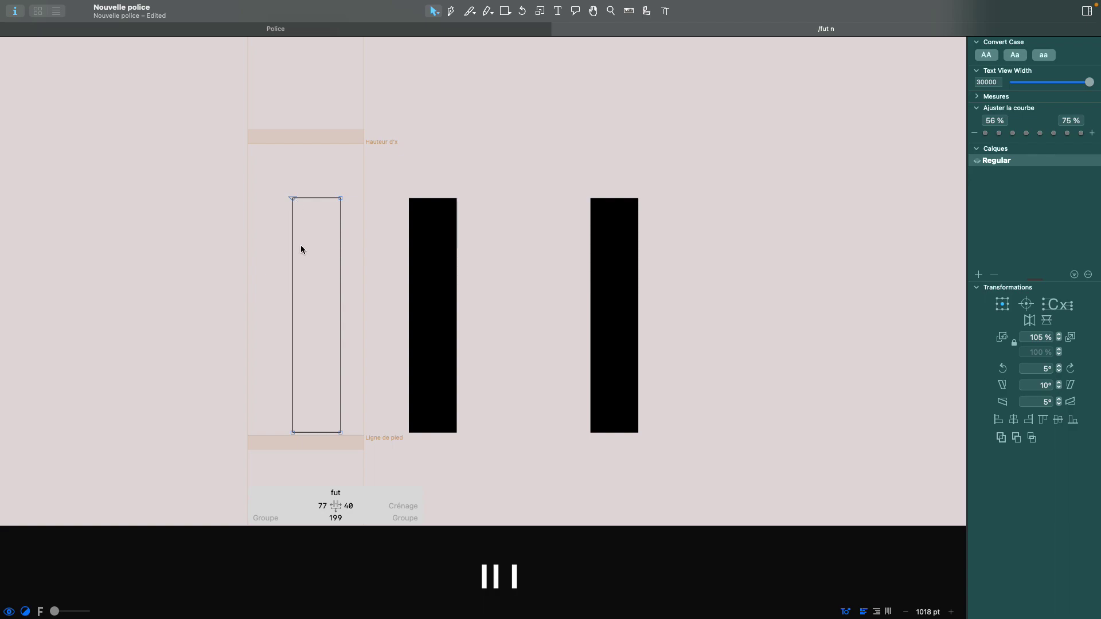
pyautogui.moveTo(293, 198); pyautogui.dragTo(121, 348)
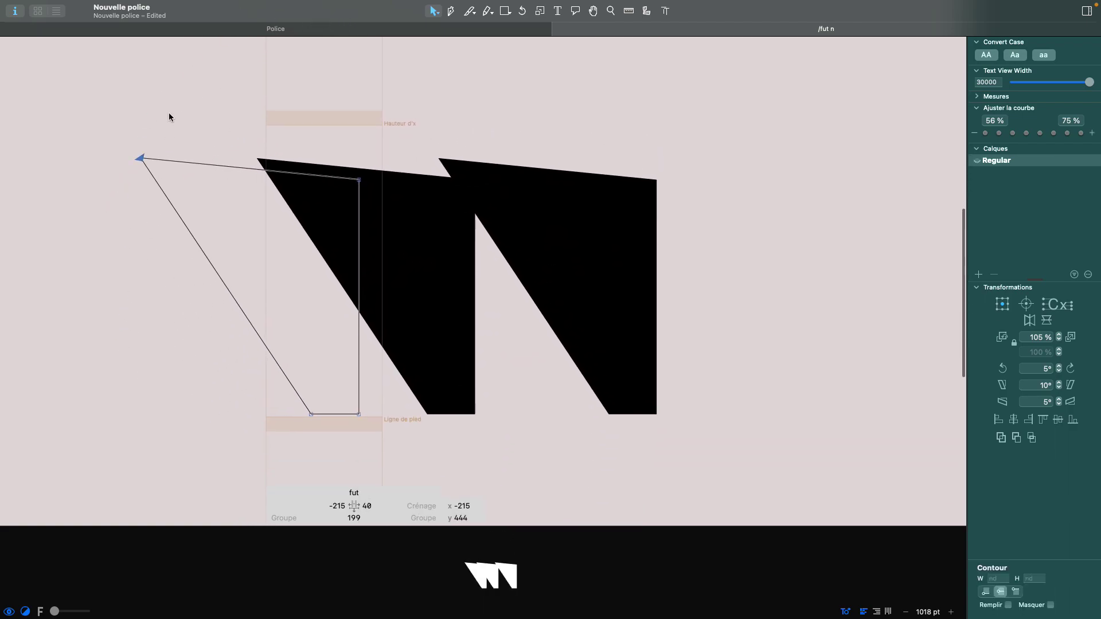
pyautogui.moveTo(140, 158); pyautogui.dragTo(253, 259)
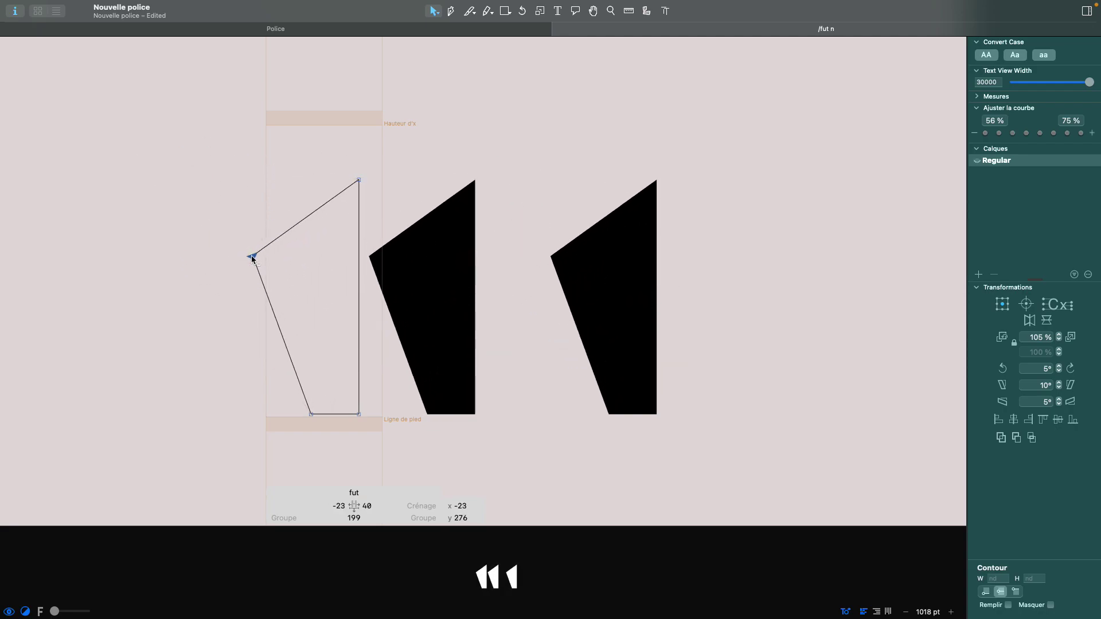
pyautogui.press('super+z')
pyautogui.press('super+z')
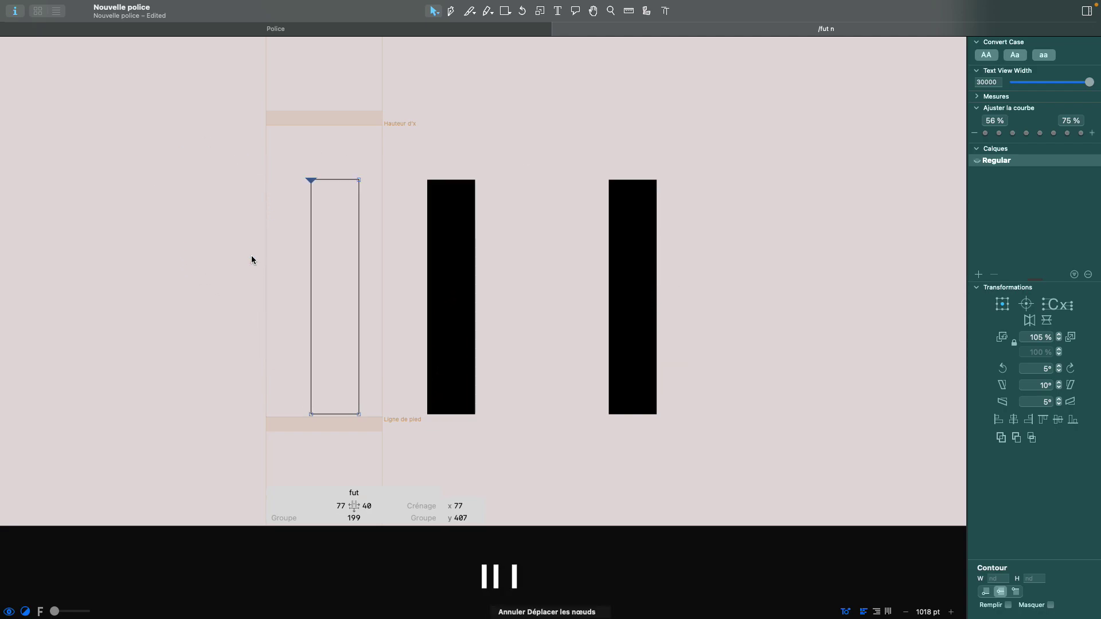
# - Return to editing the n glyph and deselect its right stem component
pyautogui.doubleClick(566, 254)
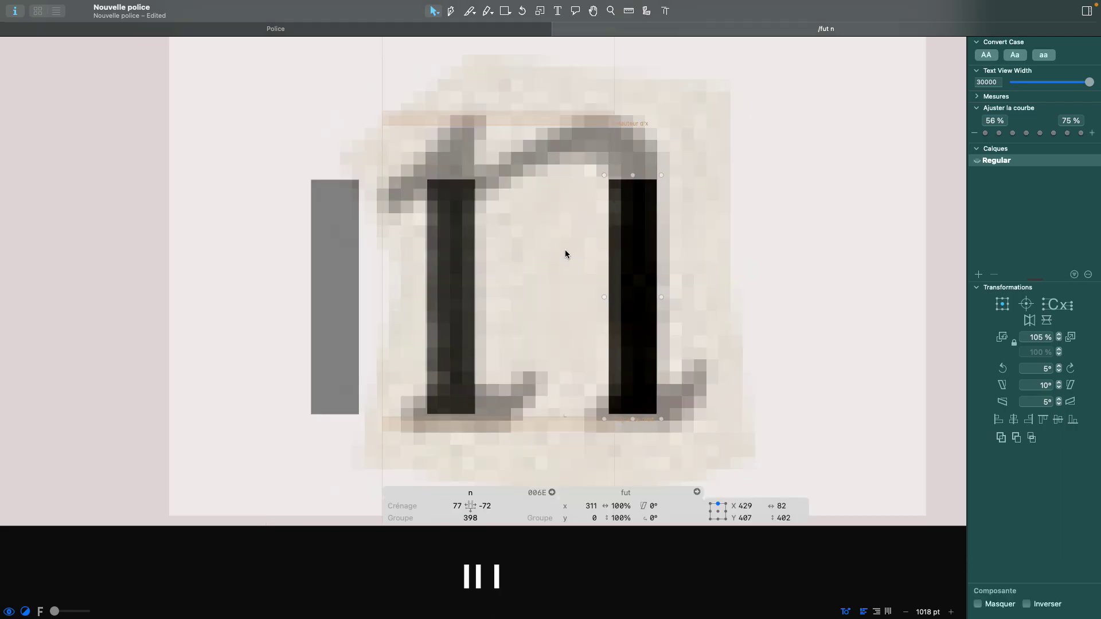
pyautogui.click(566, 254)
pyautogui.hscroll(2, 565, 254)
pyautogui.press('space')
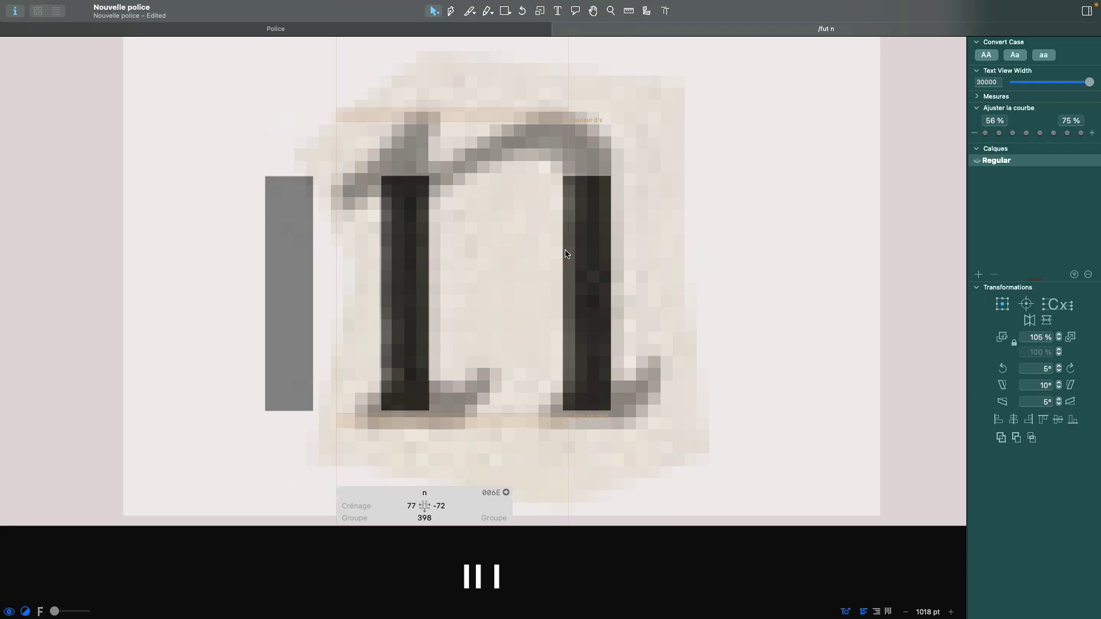
# - Draw a closed eight-point serif outline with straight segments around the foot of the left stem using the Pen tool, following the reference
pyautogui.click(451, 11)
pyautogui.hscroll(-1, 425, 243)
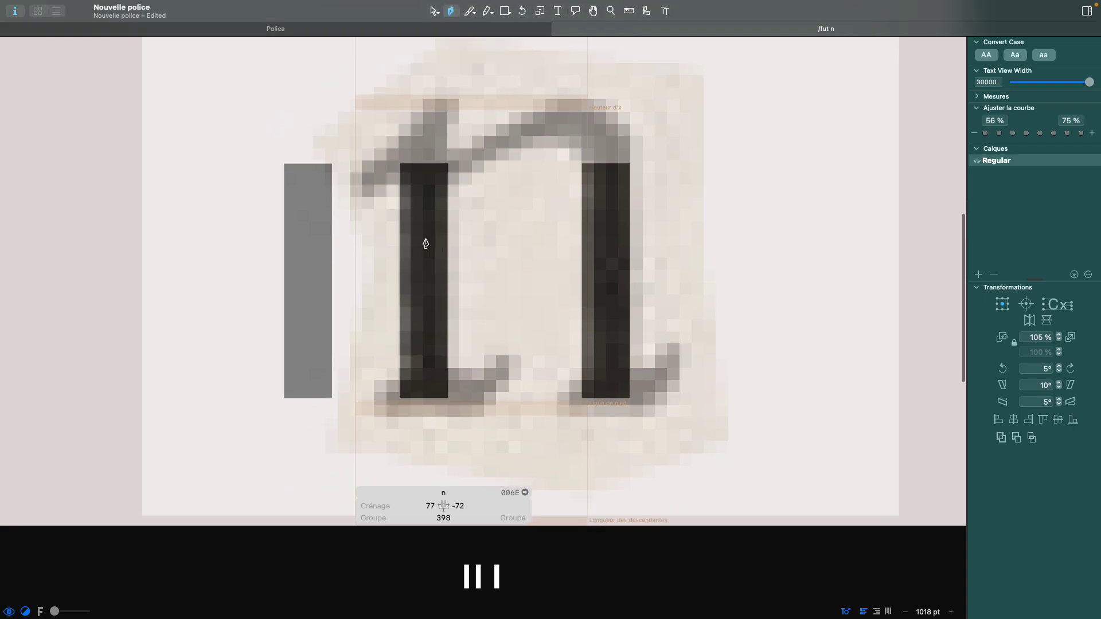
pyautogui.scroll(3, 440, 388)
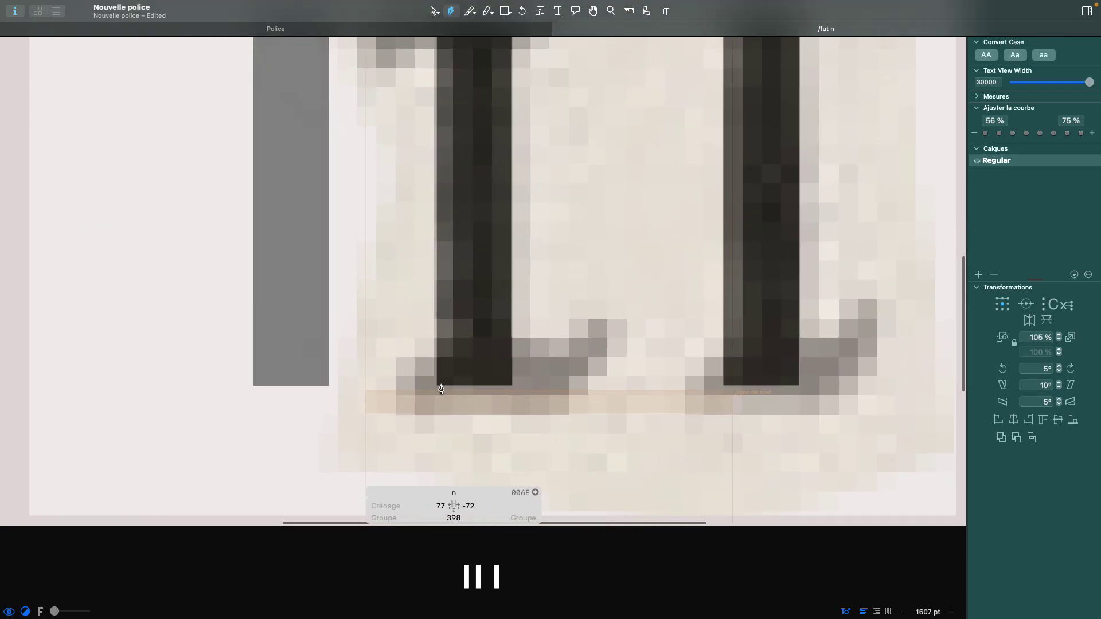
pyautogui.click(434, 24)
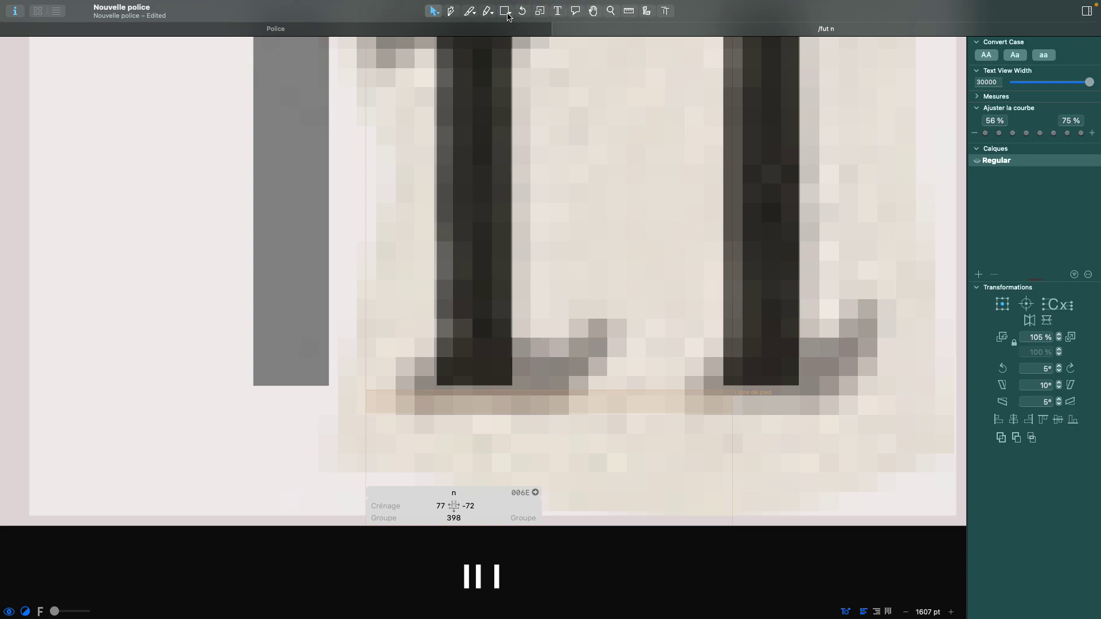
pyautogui.hscroll(3, 558, 167)
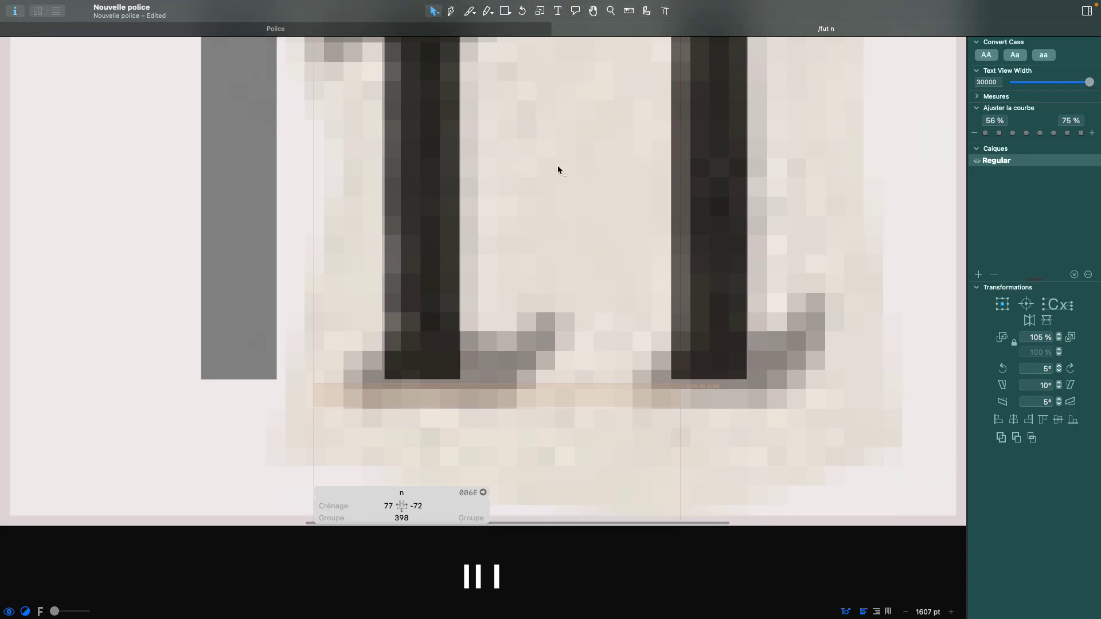
pyautogui.hscroll(3, 557, 166)
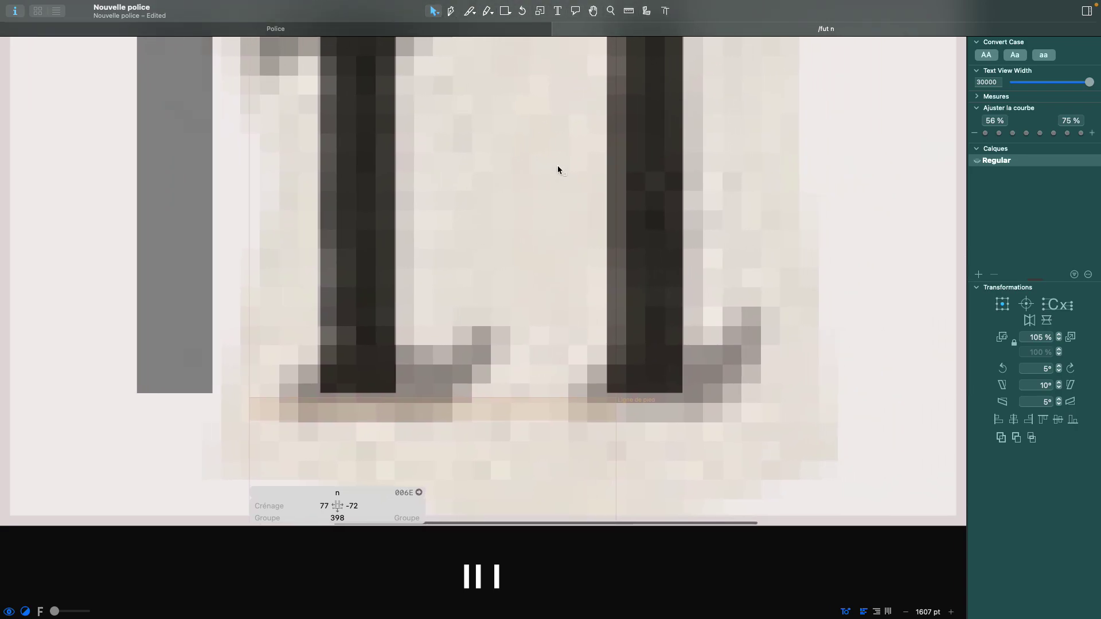
pyautogui.click(452, 12)
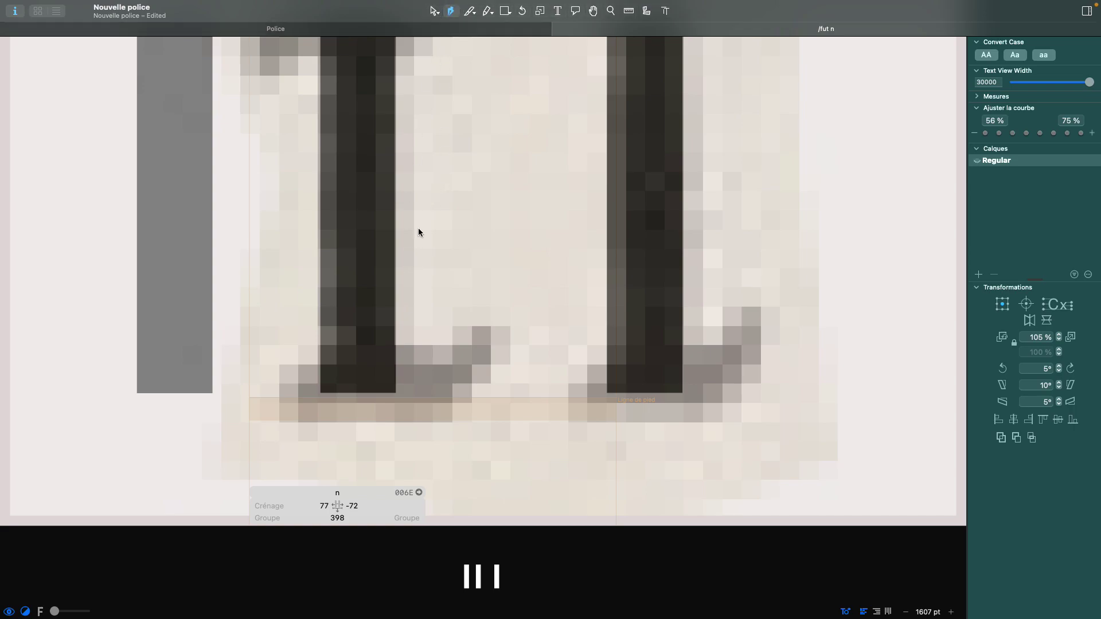
pyautogui.scroll(5, 418, 234)
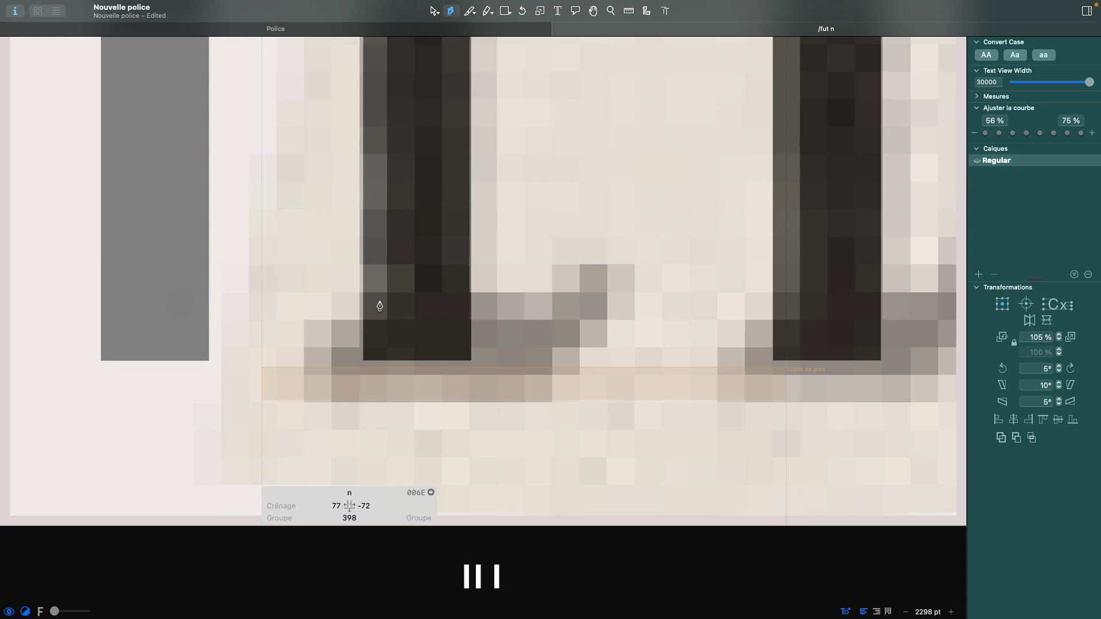
pyautogui.scroll(-5, 375, 312)
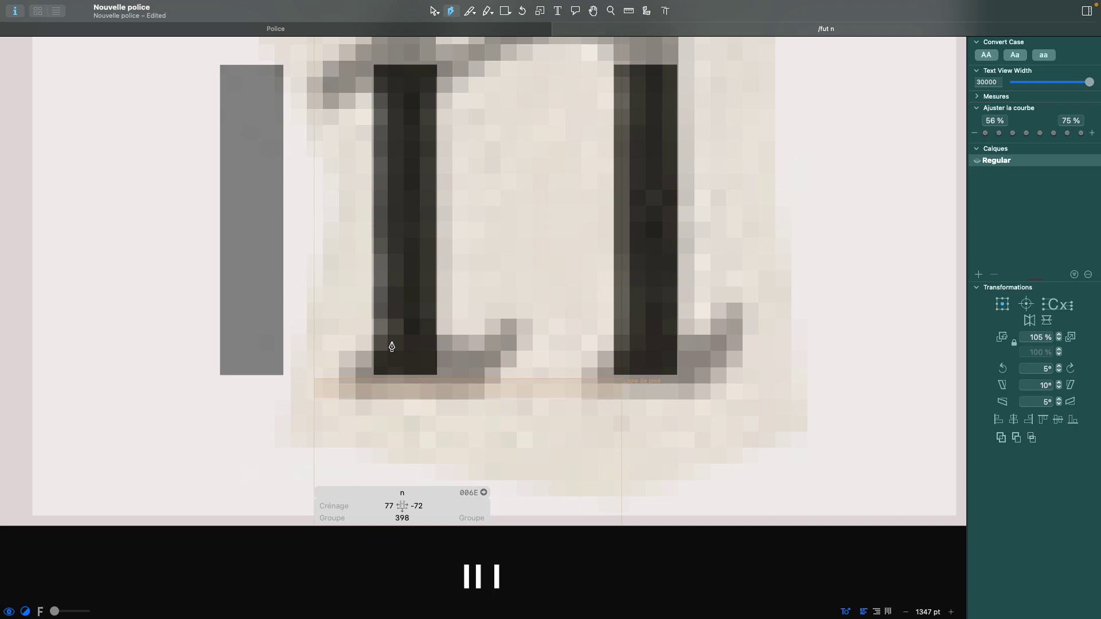
pyautogui.click(392, 344)
pyautogui.click(342, 374)
pyautogui.click(344, 401)
pyautogui.click(397, 387)
pyautogui.click(471, 397)
pyautogui.click(527, 334)
pyautogui.click(511, 324)
pyautogui.click(455, 357)
pyautogui.click(392, 347)
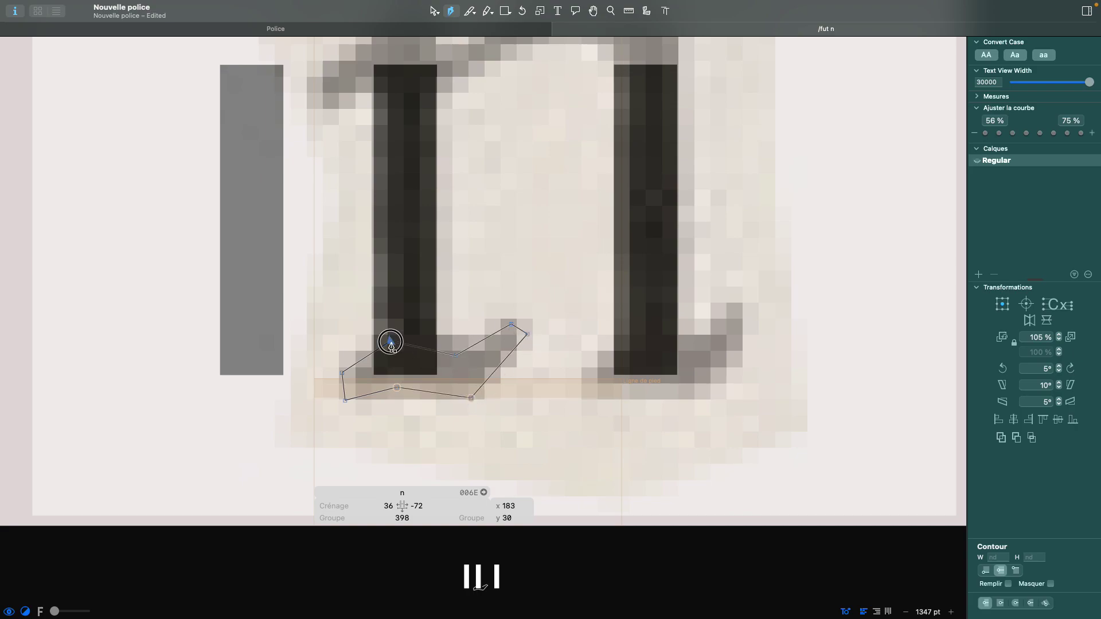
# - Preview the filled n glyph to examine the straight-sided serif on the left stem
pyautogui.press('space')
pyautogui.scroll(2, 524, 276)
pyautogui.scroll(-2, 524, 276)
pyautogui.scroll(1, 523, 276)
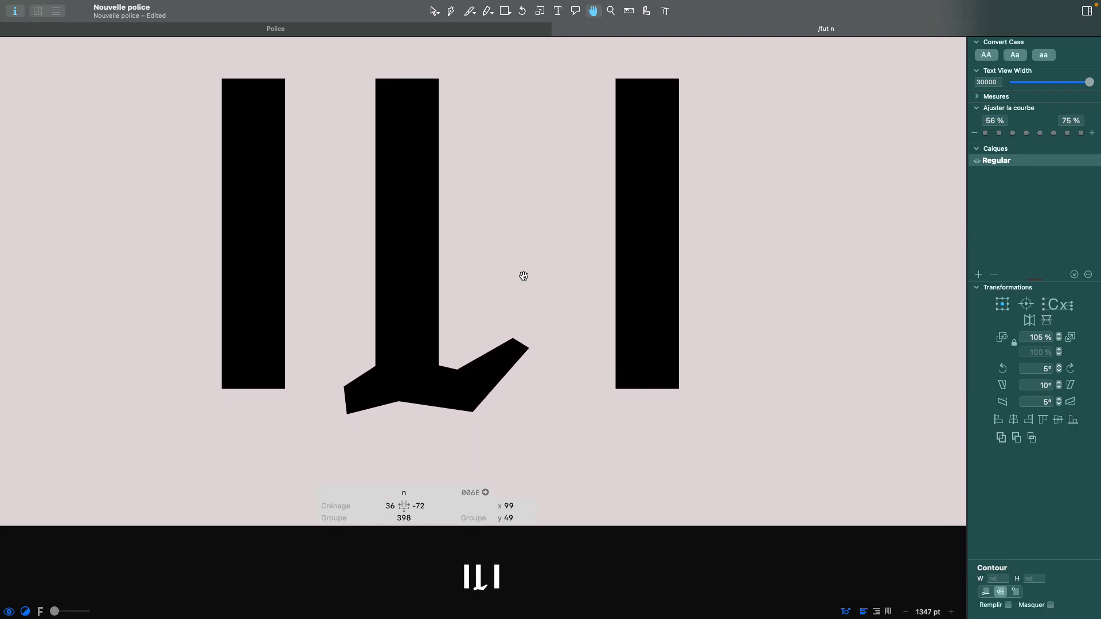
pyautogui.press('space')
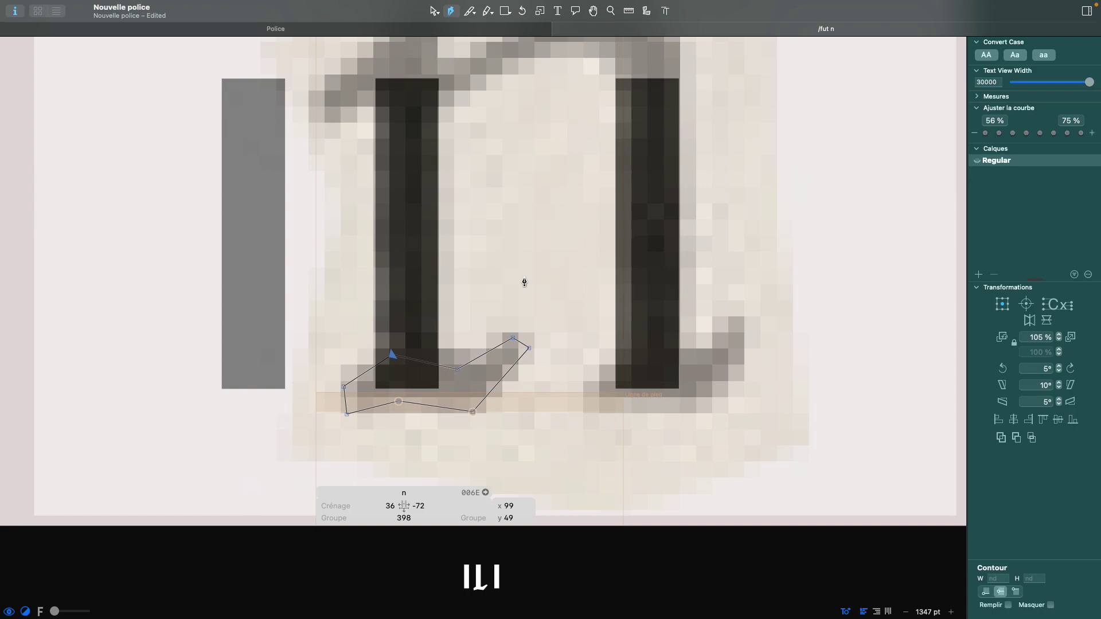
pyautogui.press('space')
pyautogui.press('space')
# - Undo the straight-sided serif outline until all of its points are removed
pyautogui.press('super+z')
pyautogui.press('super+z')
pyautogui.press('super+z')
pyautogui.press('super+z')
pyautogui.press('super+z')
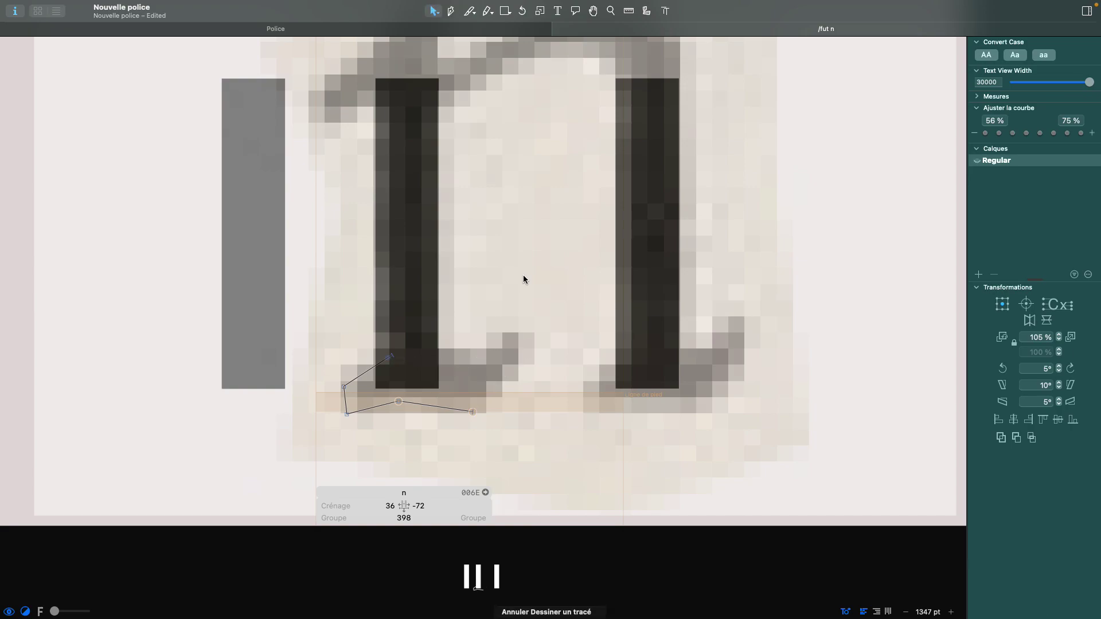
pyautogui.press('super+z')
# - Draw a closed, smoothly curved serif outline over the left stem's foot with the Pen tool, starting at about x 109, y 51 and following the reference
pyautogui.hscroll(-2, 456, 352)
pyautogui.scroll(-1, 455, 352)
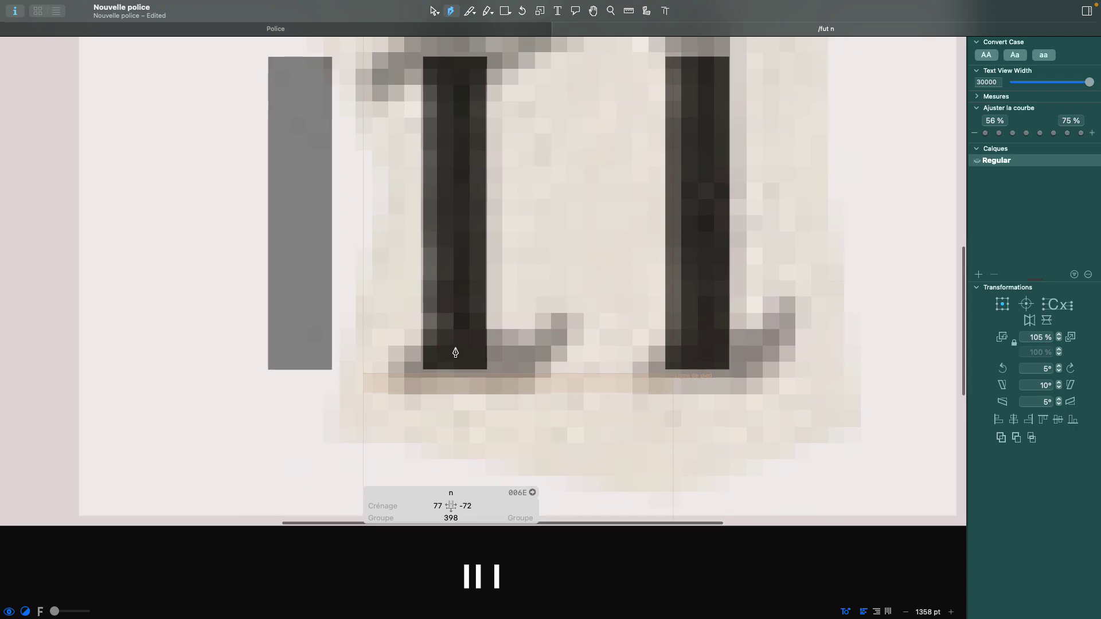
pyautogui.scroll(2, 456, 352)
pyautogui.click(447, 331)
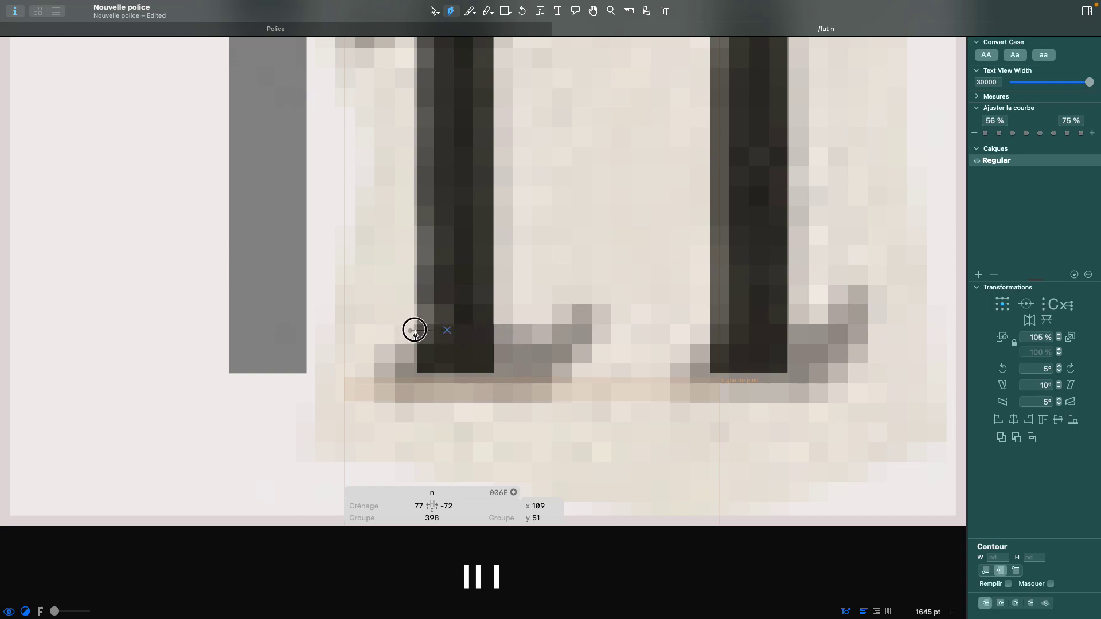
pyautogui.moveTo(410, 334); pyautogui.dragTo(399, 332)
pyautogui.moveTo(375, 378); pyautogui.dragTo(406, 384)
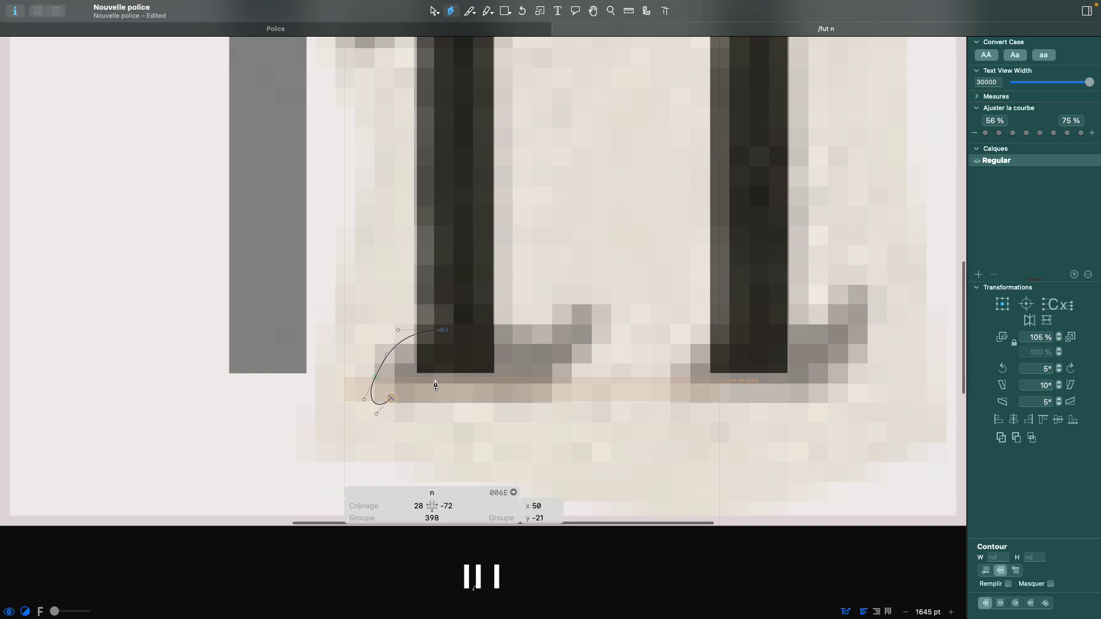
pyautogui.scroll(5, 436, 385)
pyautogui.moveTo(411, 370); pyautogui.dragTo(435, 368)
pyautogui.moveTo(522, 401); pyautogui.dragTo(573, 401)
pyautogui.moveTo(663, 298); pyautogui.dragTo(604, 303)
pyautogui.moveTo(538, 313); pyautogui.dragTo(515, 317)
pyautogui.moveTo(431, 286); pyautogui.dragTo(394, 287)
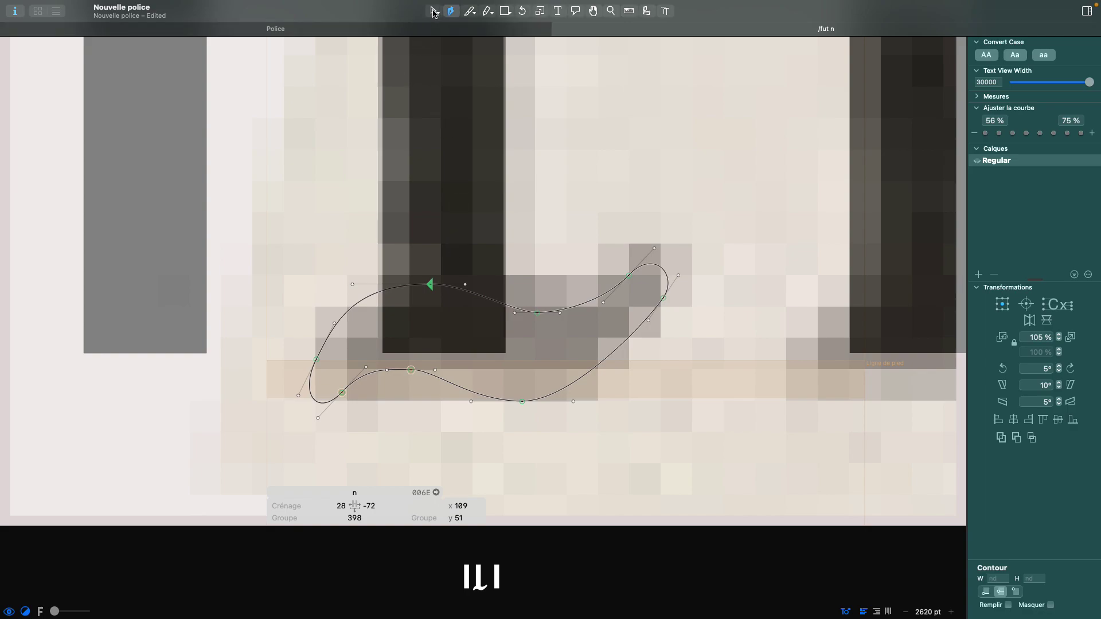
# - Activate the Selection tool, select the curved serif's lower node under the left stem to examine it, and deselect it
pyautogui.click(434, 12)
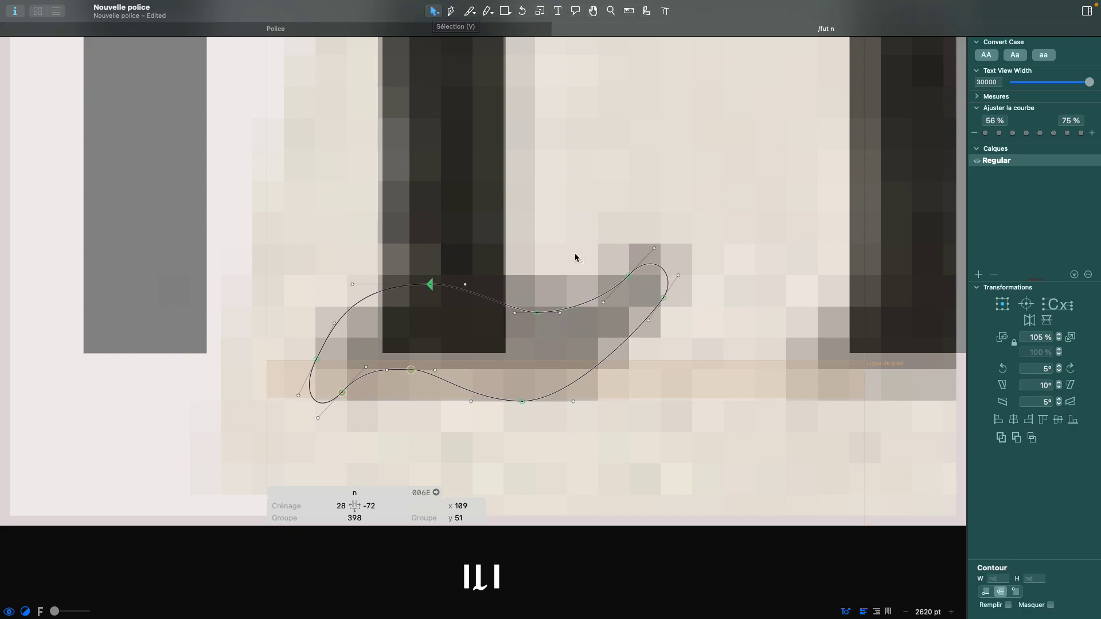
pyautogui.scroll(-1, 575, 258)
pyautogui.scroll(-3, 577, 255)
pyautogui.press('space')
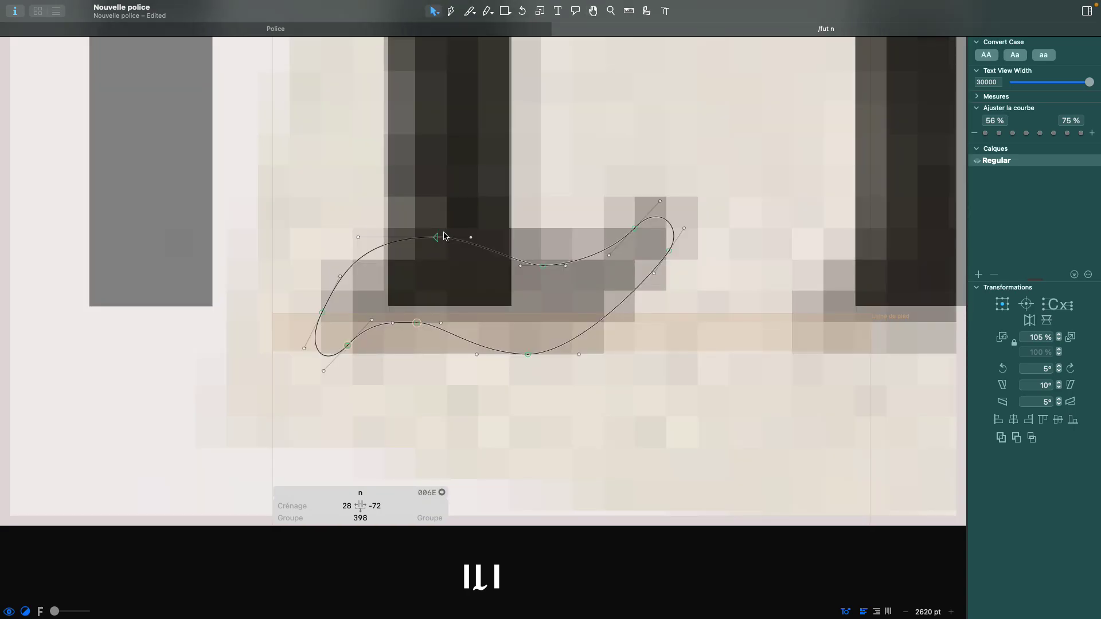
pyautogui.click(417, 323)
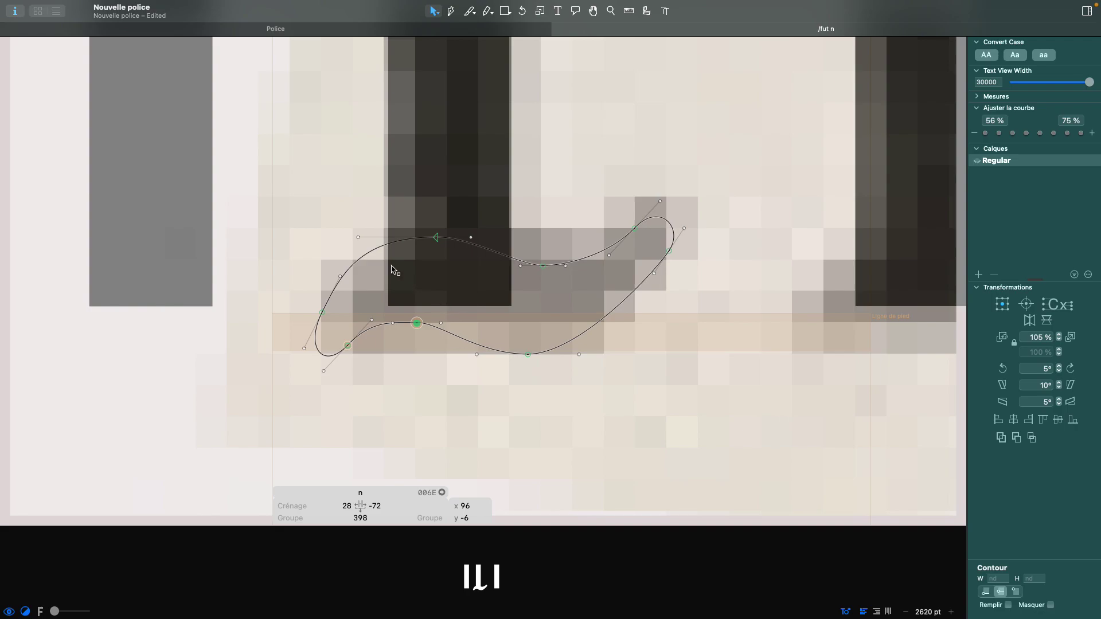
pyautogui.click(333, 235)
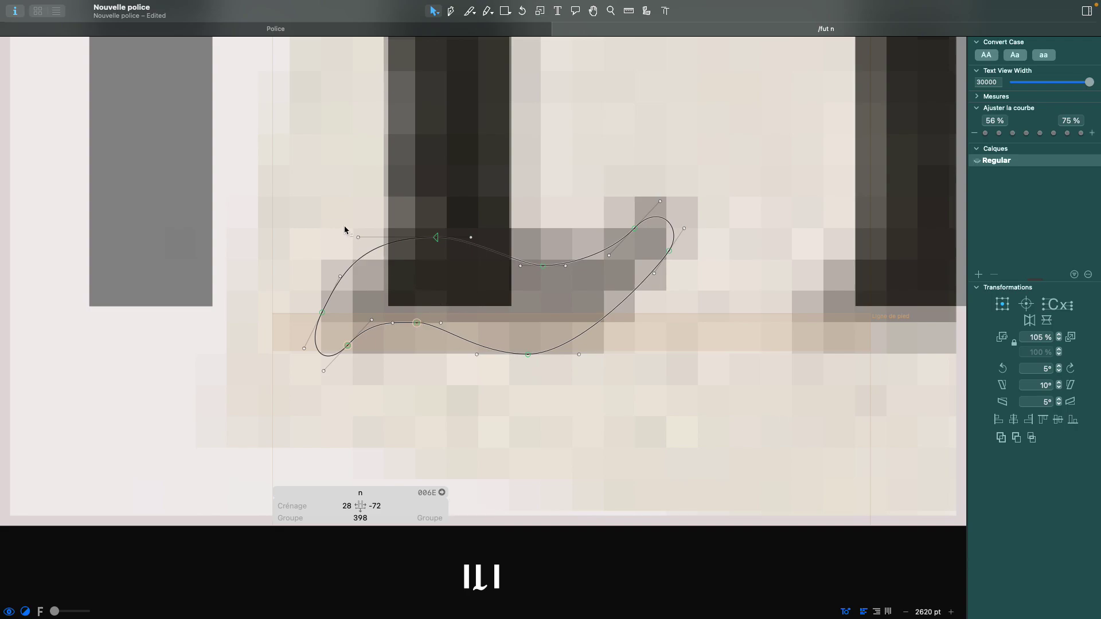
# - Preview the filled n glyph with its curved serif, and select the left handle of the serif's starting node
pyautogui.hscroll(2, 485, 305)
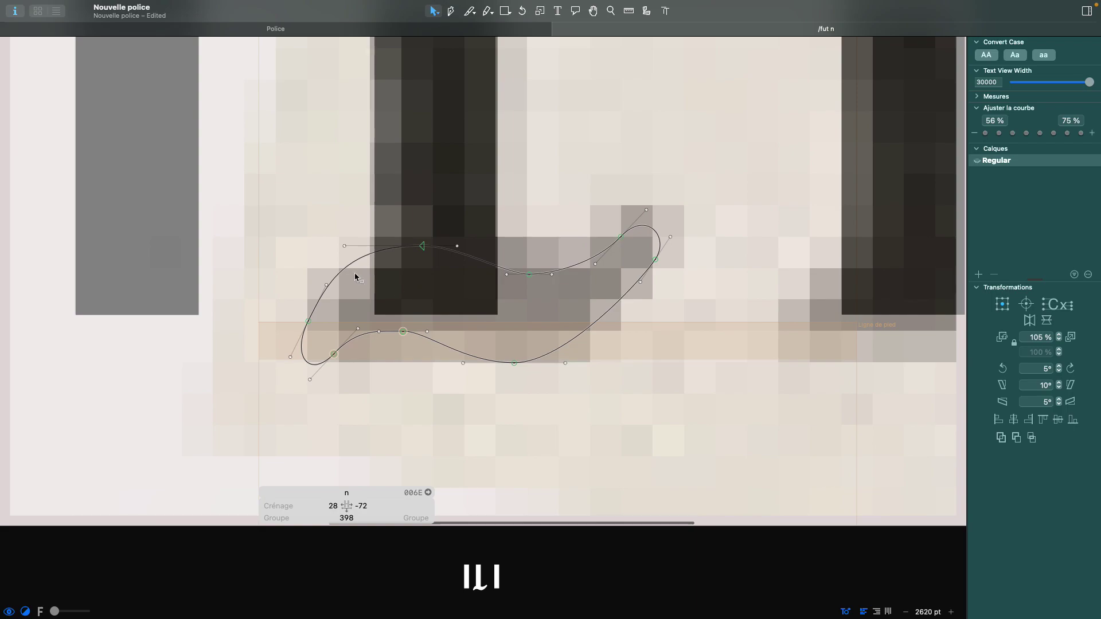
pyautogui.press('space')
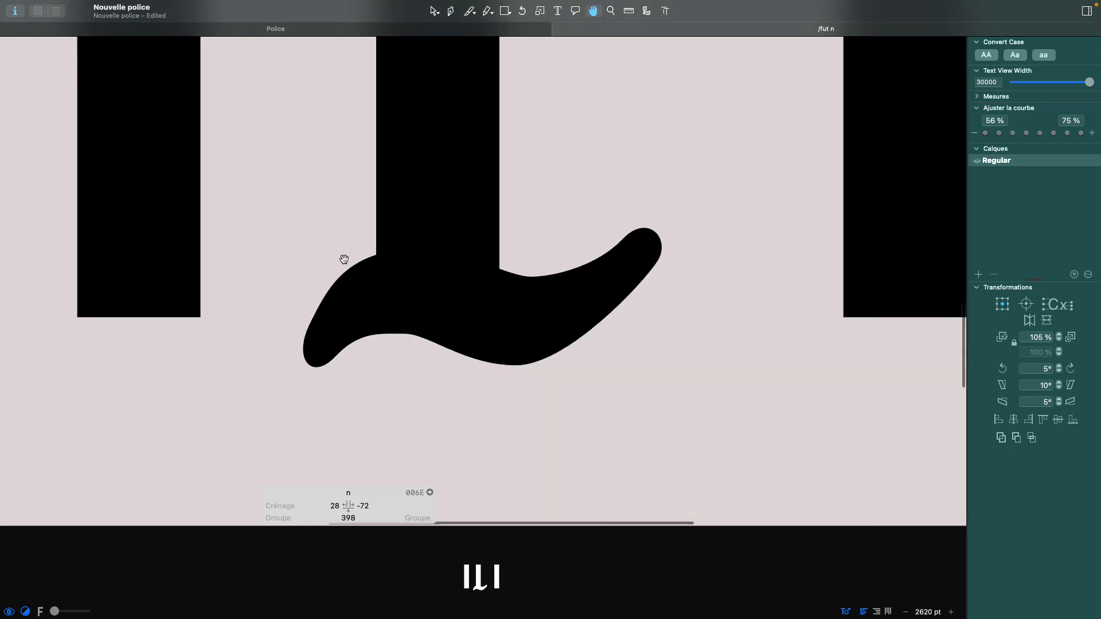
pyautogui.scroll(-5, 344, 261)
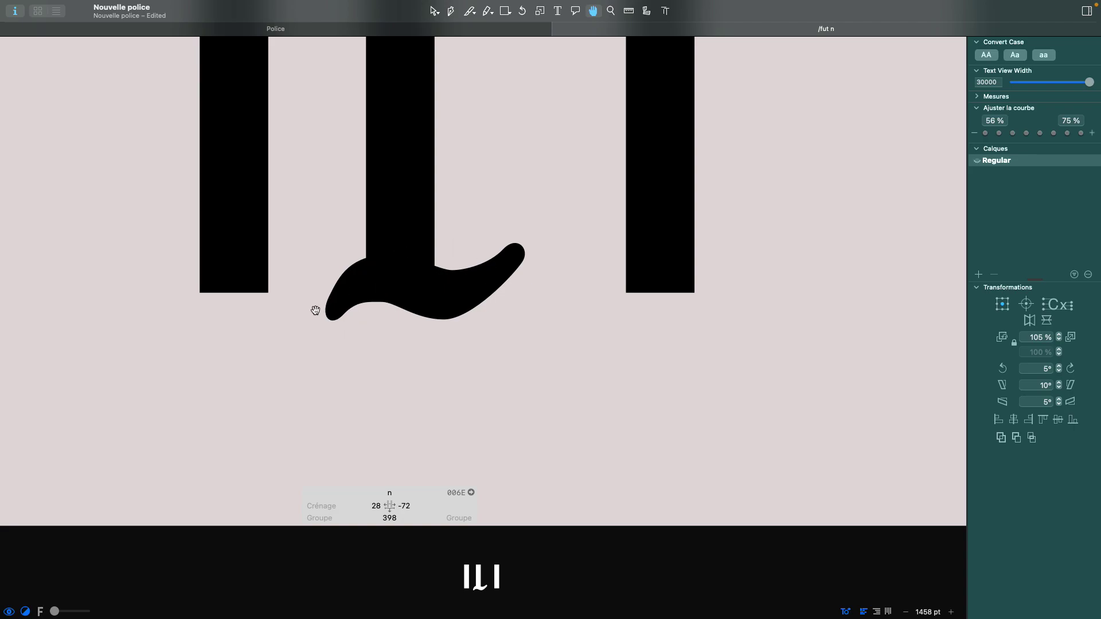
pyautogui.scroll(4, 315, 310)
pyautogui.press('space')
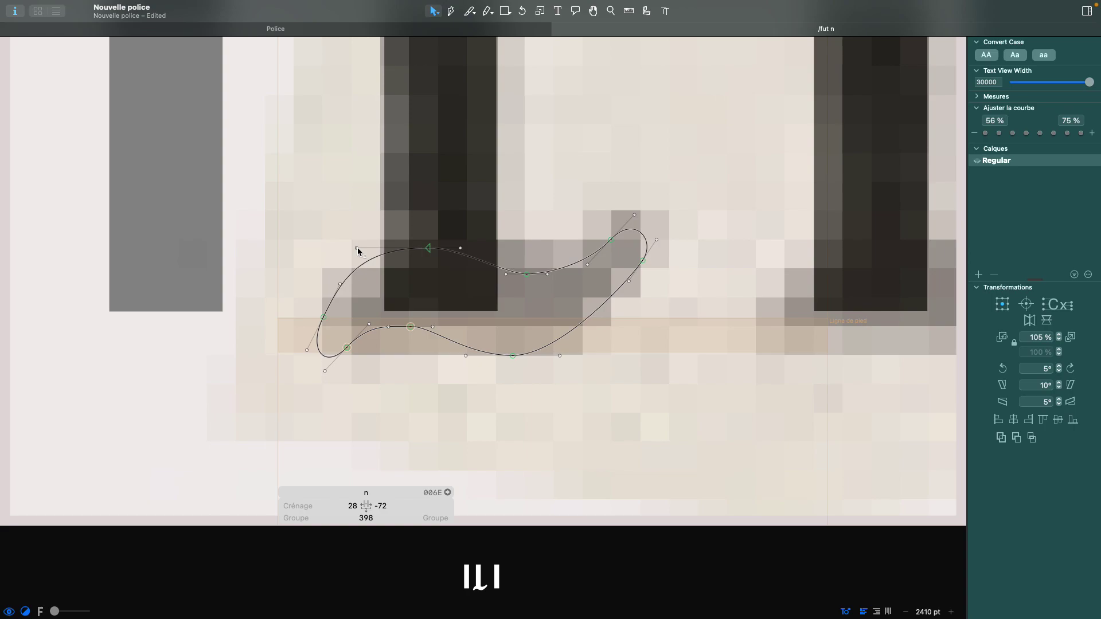
pyautogui.click(357, 249)
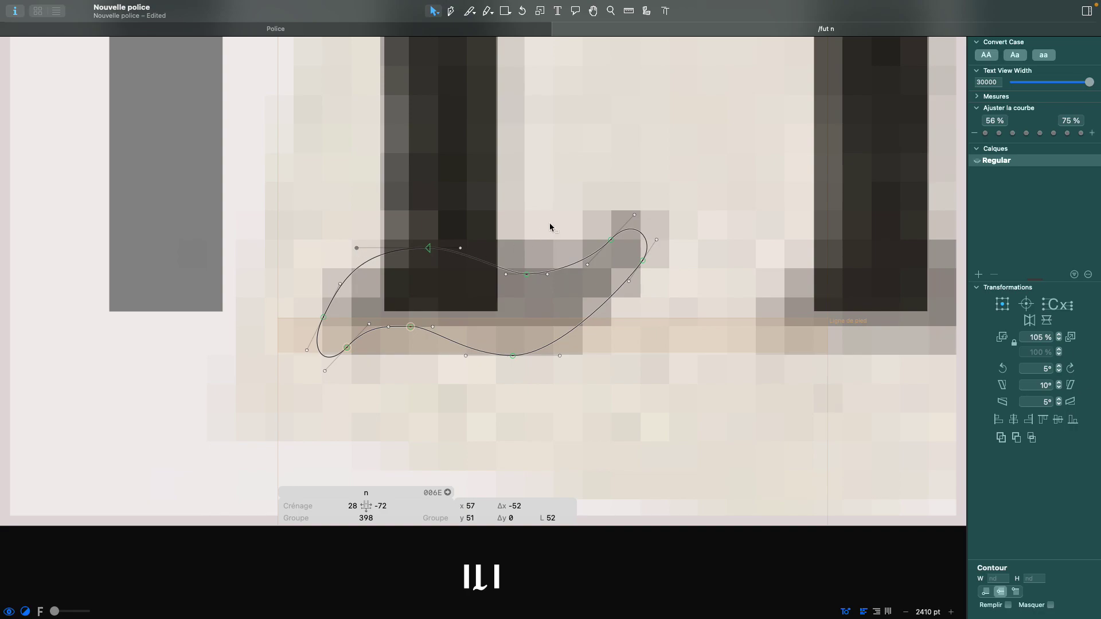
# - Shorten the left handle of the serif's top starting node to x 67, y 51, checking the curve in the filled preview
pyautogui.click(357, 249)
pyautogui.press('space')
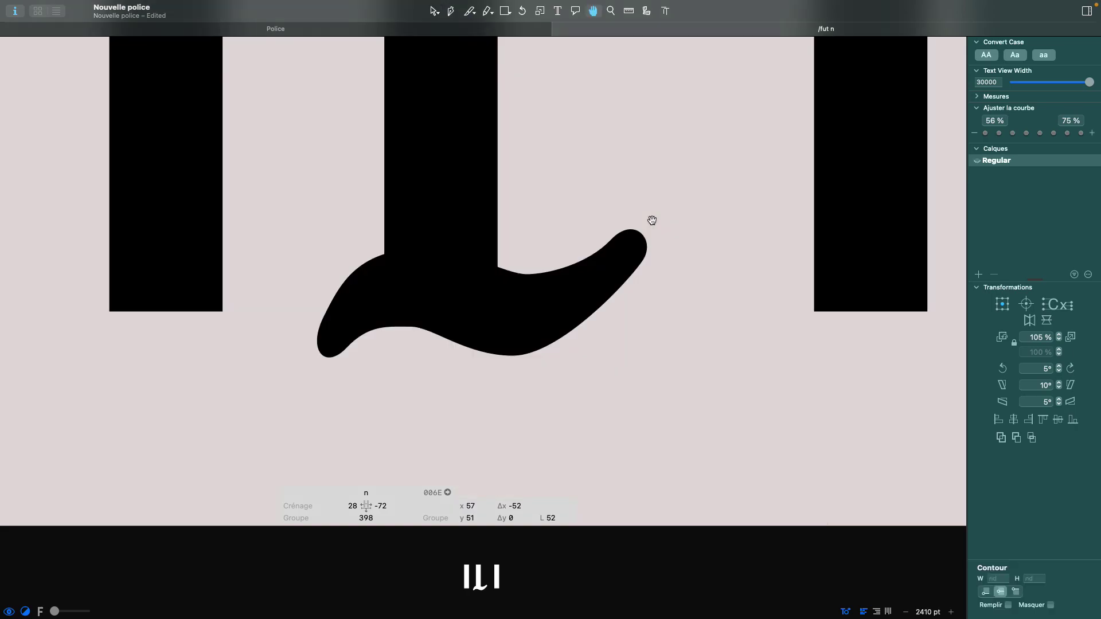
pyautogui.press('space')
pyautogui.press('space')
pyautogui.hotkey('shift', 'Left')
pyautogui.hotkey('shift', 'Right')
pyautogui.hotkey('shift', 'Left')
pyautogui.hotkey('shift', 'Right')
pyautogui.hotkey('shift', 'Left')
pyautogui.press('Right')
pyautogui.press('Right')
pyautogui.press('Right')
pyautogui.press('Right')
pyautogui.press('Right')
pyautogui.press('Right')
pyautogui.press('Right')
pyautogui.press('Right')
pyautogui.press('Right')
pyautogui.press('Right')
pyautogui.press('space')
pyautogui.press('space')
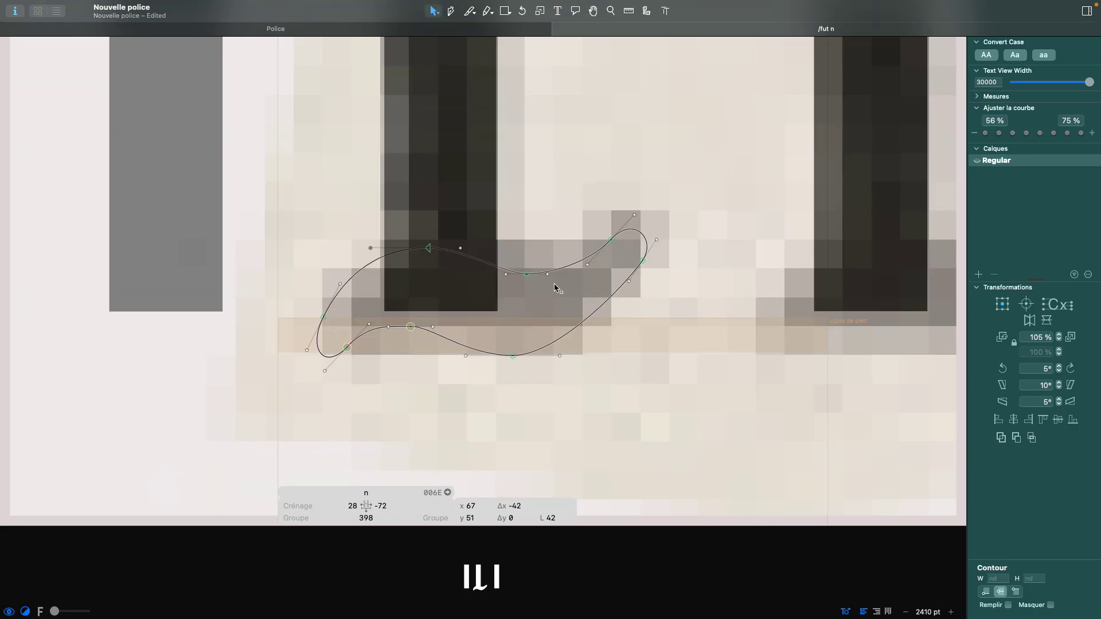
# - Lengthen the right handle of the node in the serif's upper dip, and enlarge the preview area below the glyph
pyautogui.click(548, 274)
pyautogui.press('space')
pyautogui.moveTo(637, 526); pyautogui.dragTo(686, 446)
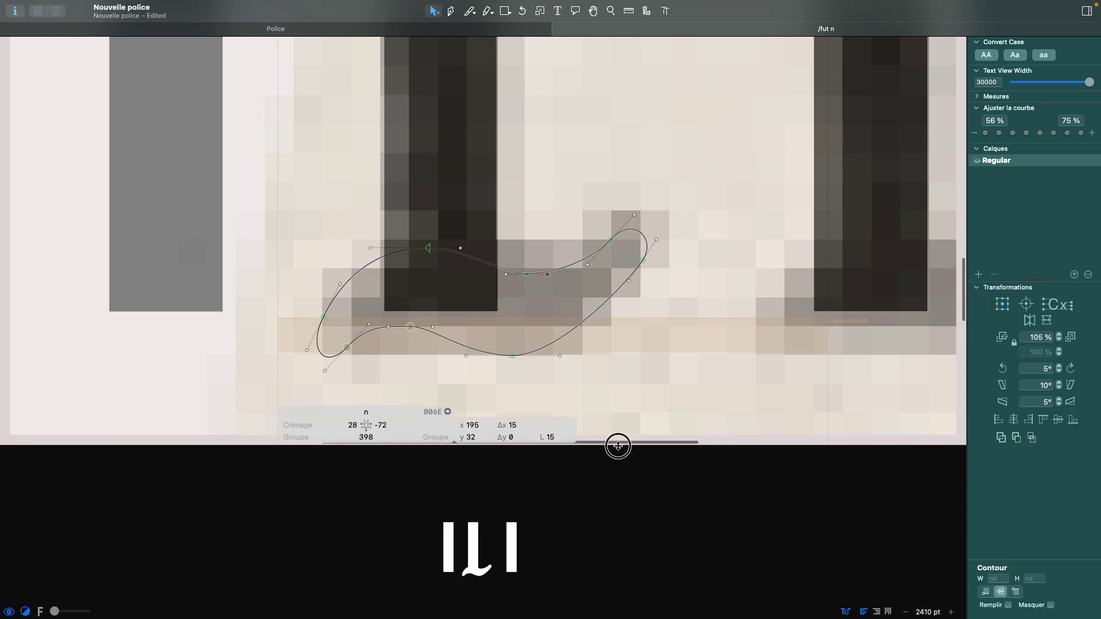
pyautogui.scroll(-3, 647, 368)
pyautogui.hotkey('shift', 'Right')
pyautogui.hotkey('shift', 'Right')
pyautogui.hotkey('shift', 'Left')
pyautogui.press('space')
pyautogui.click(647, 368)
# - Extend the left handle of the node in the serif's upper dip to x 160, y 32
pyautogui.scroll(1, 647, 368)
pyautogui.scroll(3, 567, 295)
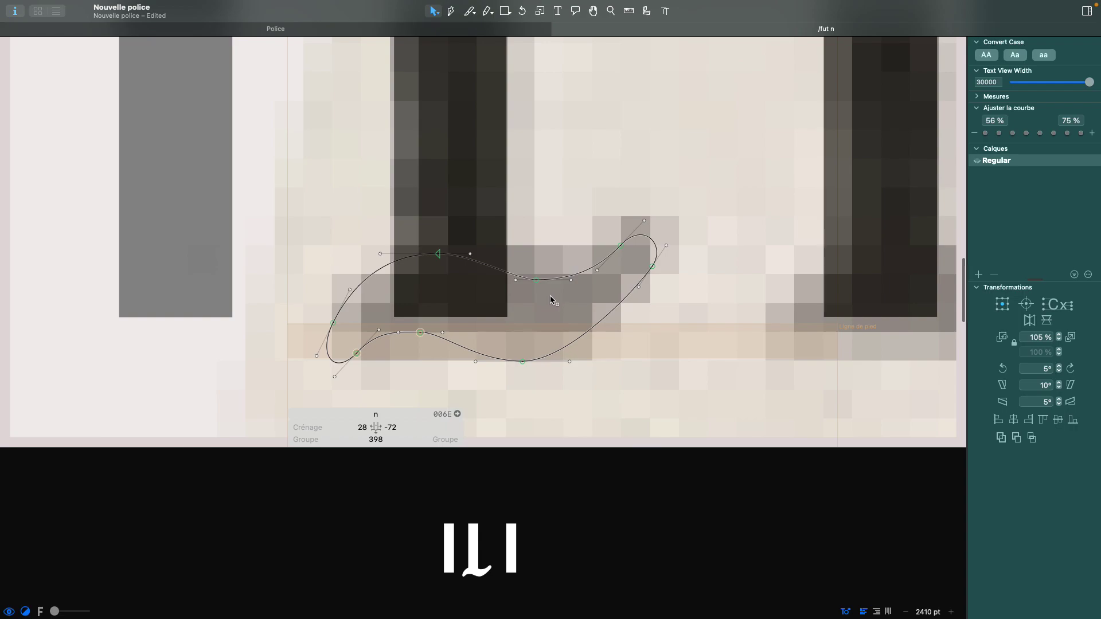
pyautogui.scroll(3, 483, 320)
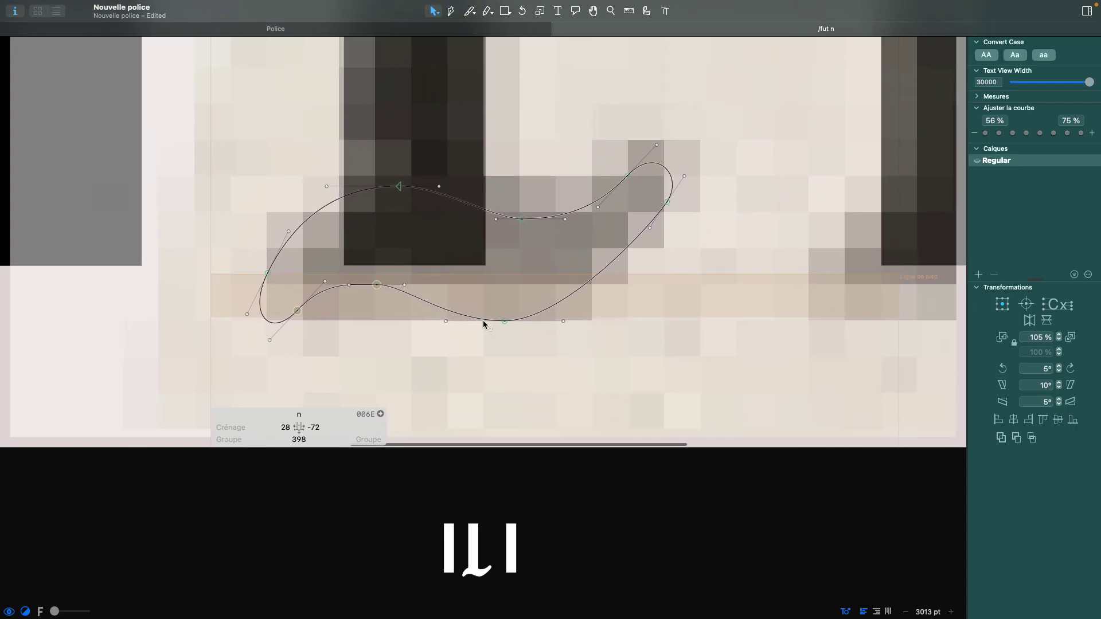
pyautogui.click(496, 219)
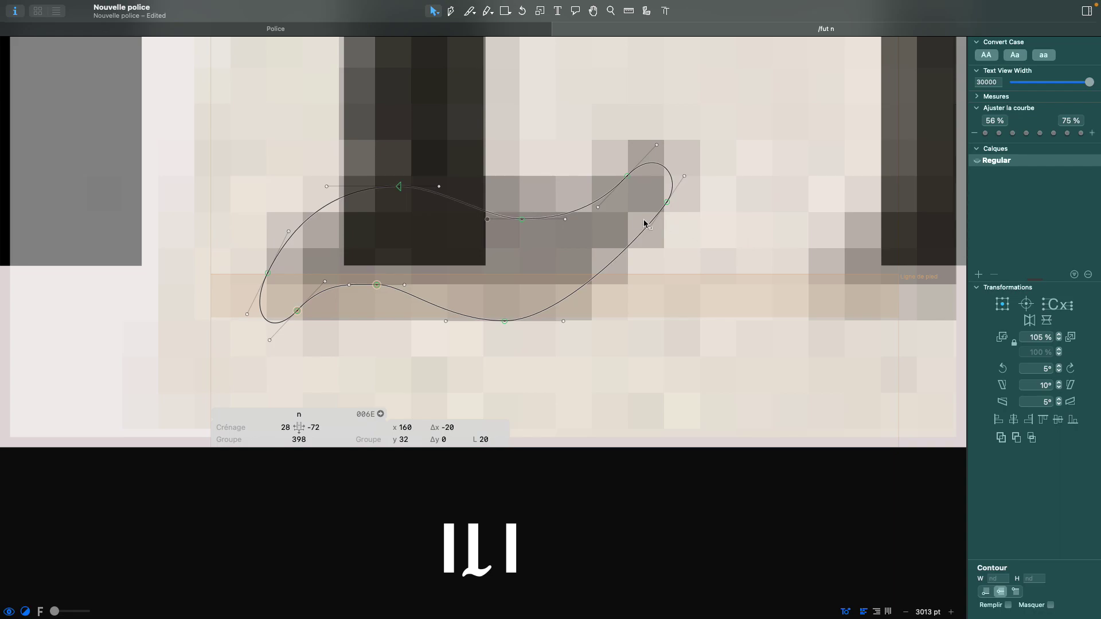
# - Shift the node in the serif's upper dip rightwards to x 187, y 32, previewing the filled shape
pyautogui.click(521, 219)
pyautogui.press('Right')
pyautogui.press('Right')
pyautogui.press('Right')
pyautogui.press('Right')
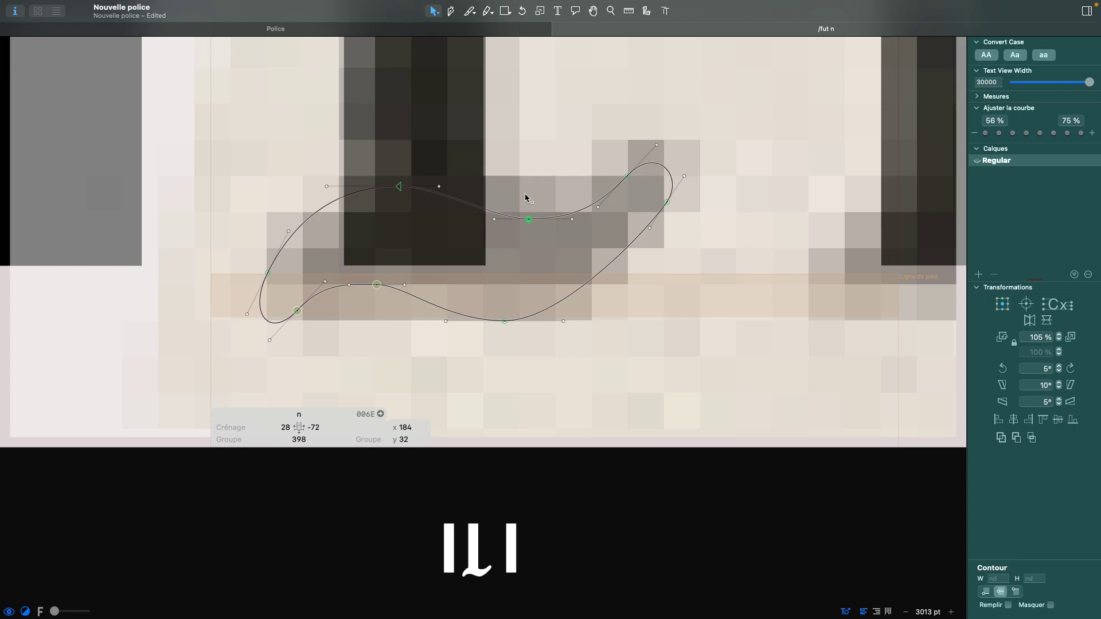
pyautogui.moveTo(529, 219)
pyautogui.mouseDown()
pyautogui.moveTo(546, 221)
pyautogui.moveTo(516, 221)
pyautogui.moveTo(548, 223)
pyautogui.moveTo(536, 222)
pyautogui.mouseUp()
pyautogui.press('space')
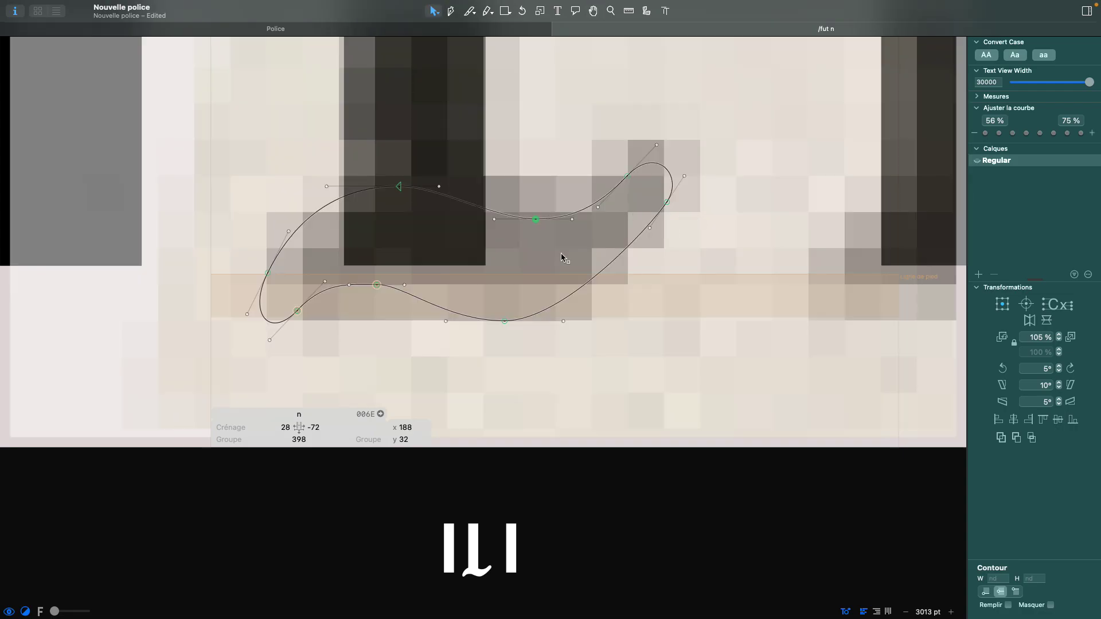
pyautogui.press('space')
pyautogui.moveTo(491, 261); pyautogui.dragTo(535, 271)
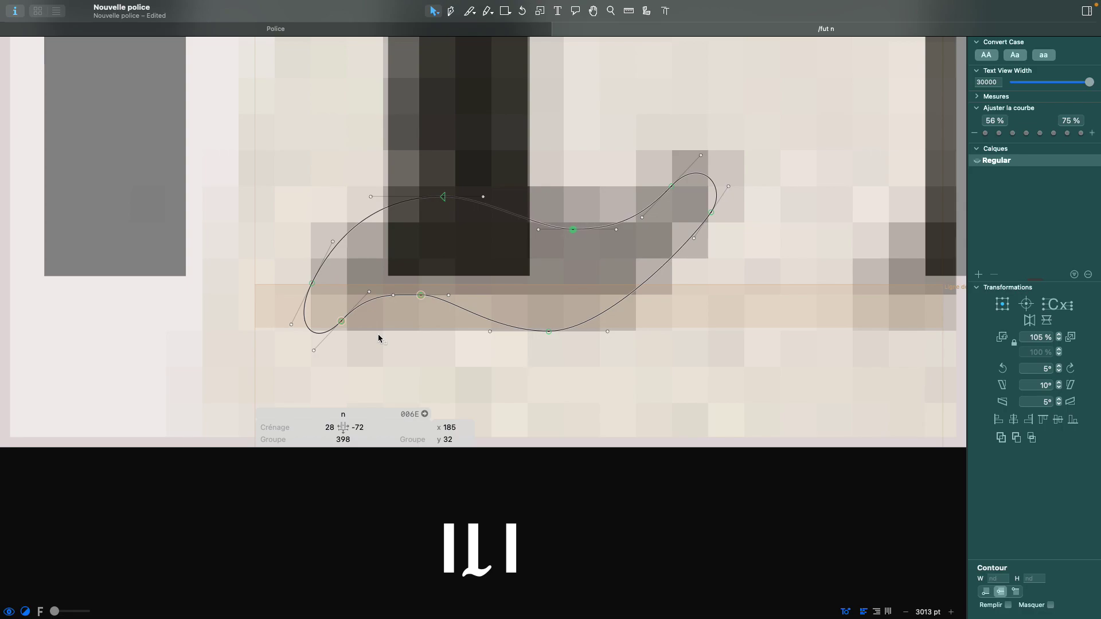
pyautogui.press('Left')
pyautogui.press('Left')
pyautogui.scroll(3, 377, 334)
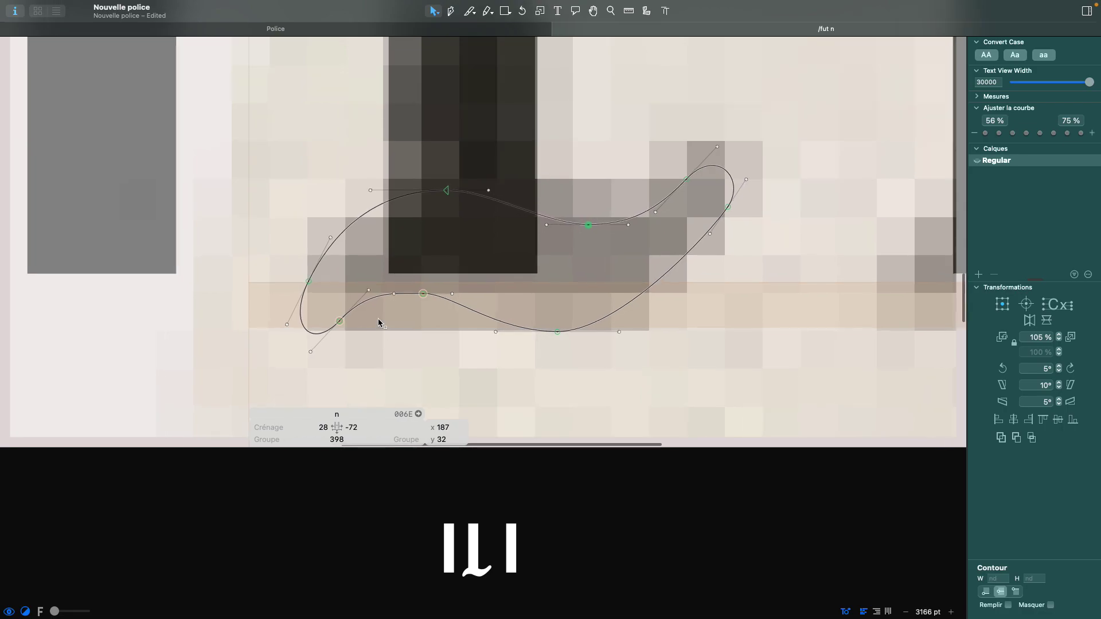
# - Adjust the upper handle of the node beside the serif's lower-left tip to x 64, y -10 to smooth the underside
pyautogui.moveTo(368, 287)
pyautogui.mouseDown()
pyautogui.moveTo(357, 299)
pyautogui.moveTo(369, 291)
pyautogui.mouseUp()
pyautogui.press('space')
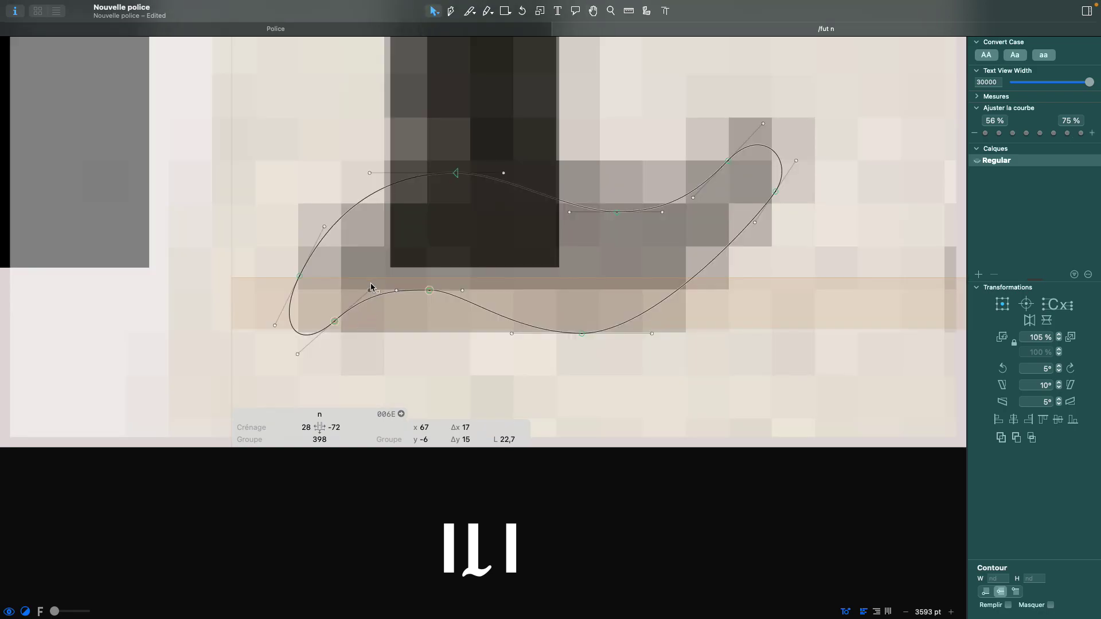
pyautogui.scroll(5, 370, 301)
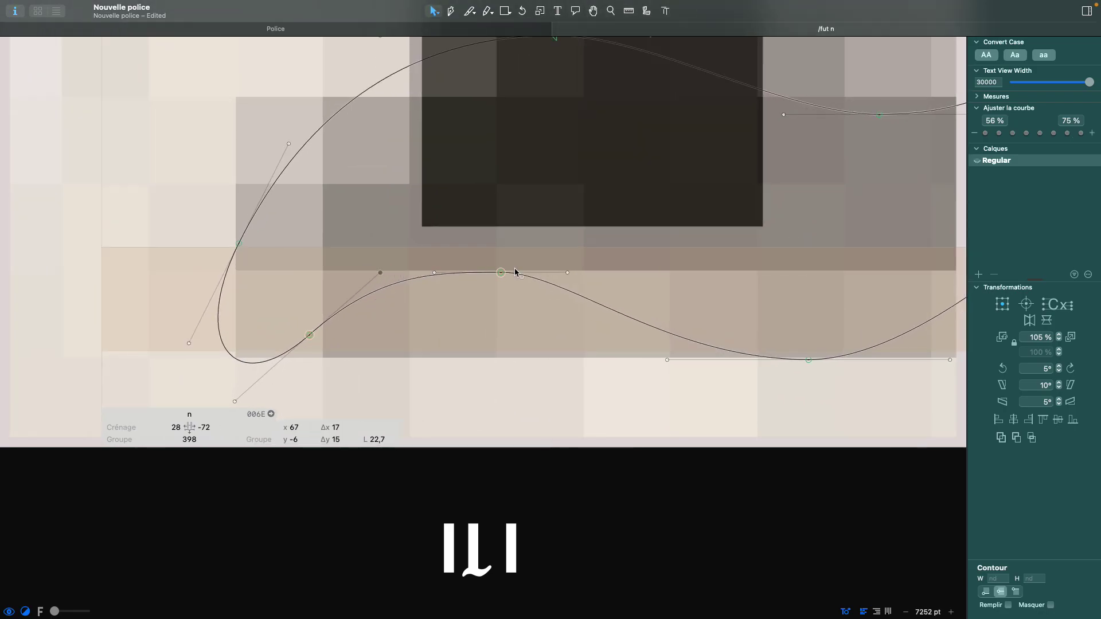
pyautogui.moveTo(381, 274); pyautogui.dragTo(392, 262)
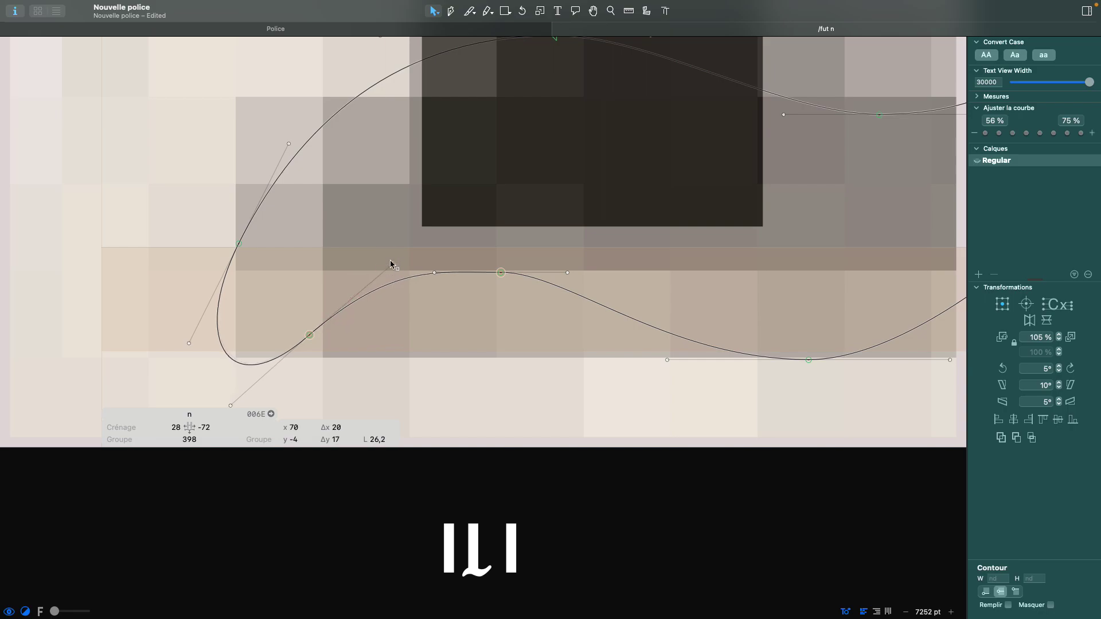
pyautogui.press('space')
pyautogui.scroll(-1, 487, 292)
pyautogui.hscroll(-1, 487, 291)
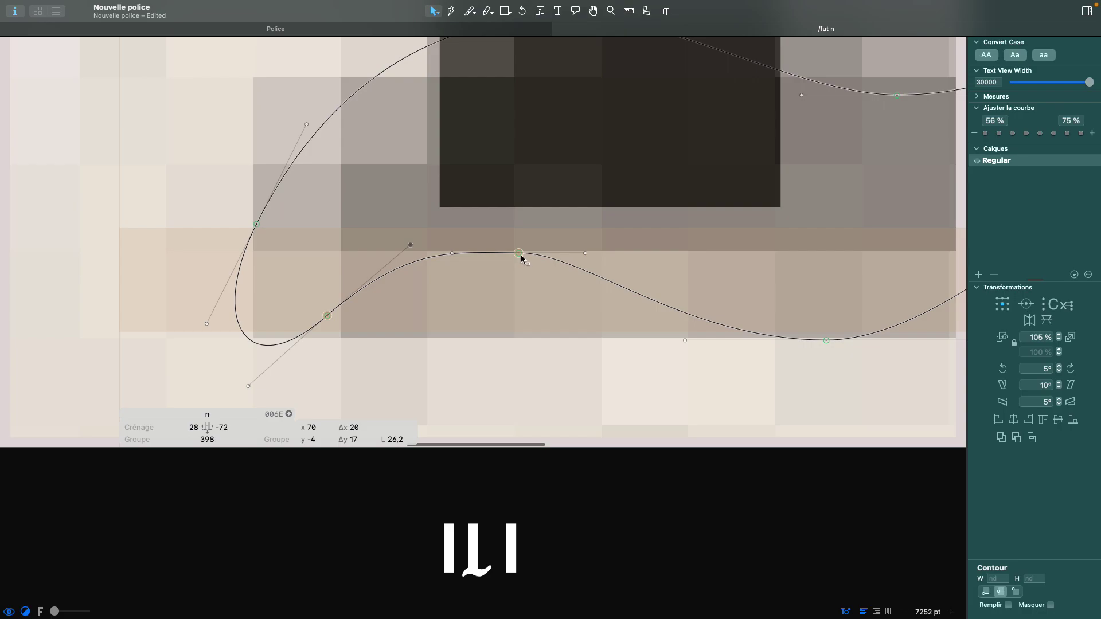
pyautogui.moveTo(411, 246); pyautogui.dragTo(412, 241)
pyautogui.press('space')
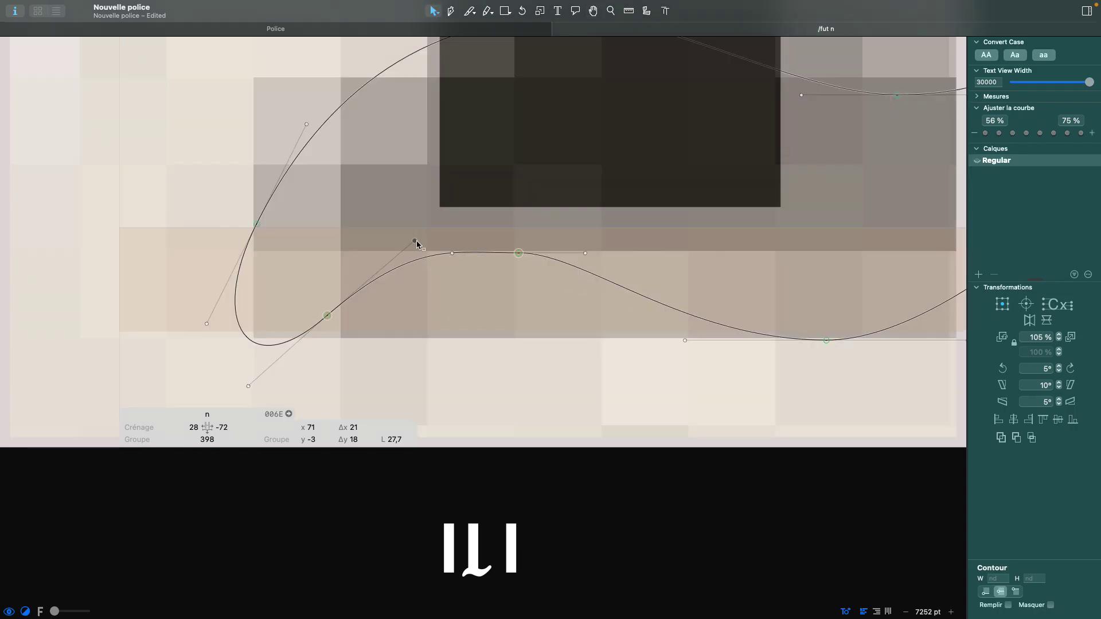
pyautogui.moveTo(416, 242); pyautogui.dragTo(385, 270)
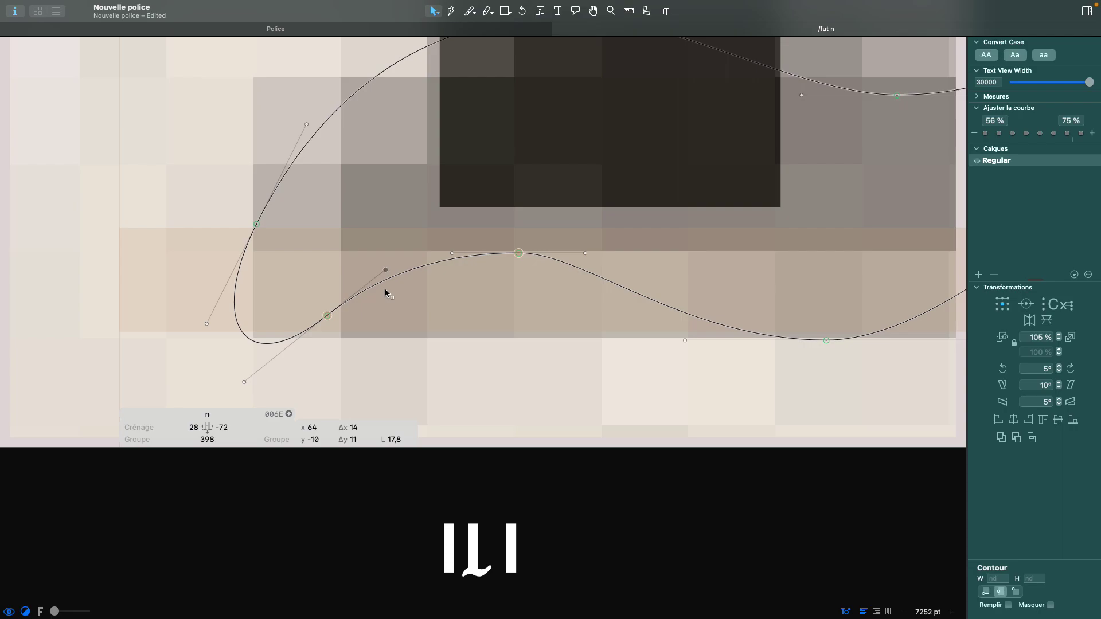
# - Extend the left handle of the serif's underside crest node to x 75, y -6
pyautogui.click(453, 253)
pyautogui.press('Left')
pyautogui.press('Left')
pyautogui.press('Left')
pyautogui.press('Left')
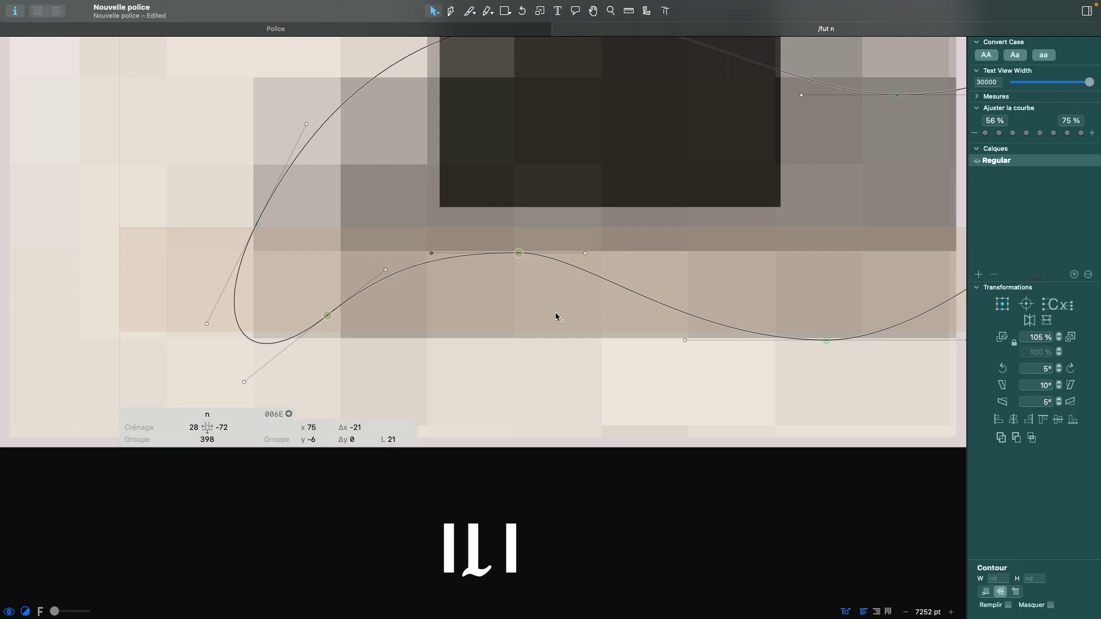
pyautogui.press('space')
# - Shift the serif's underside crest node leftwards to x 90, y -6, and inspect the curve in the filled preview
pyautogui.scroll(-1, 555, 313)
pyautogui.click(522, 214)
pyautogui.press('space')
pyautogui.press('Left')
pyautogui.press('Left')
pyautogui.press('Left')
pyautogui.press('Left')
pyautogui.press('Left')
pyautogui.press('Left')
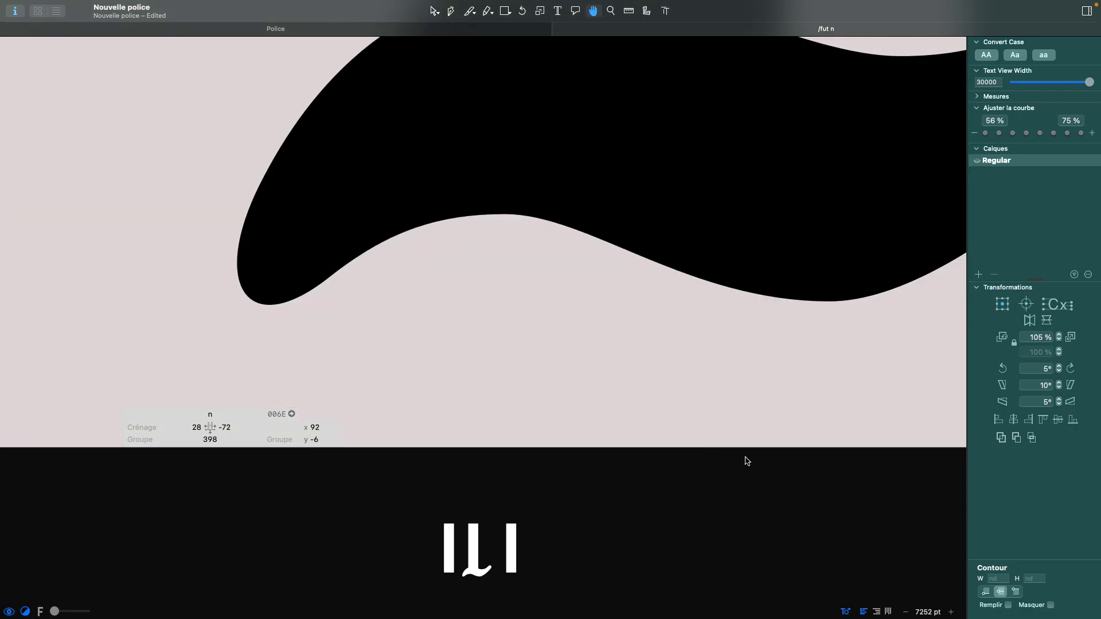
pyautogui.scroll(3, 551, 216)
pyautogui.scroll(-2, 550, 216)
pyautogui.scroll(2, 550, 215)
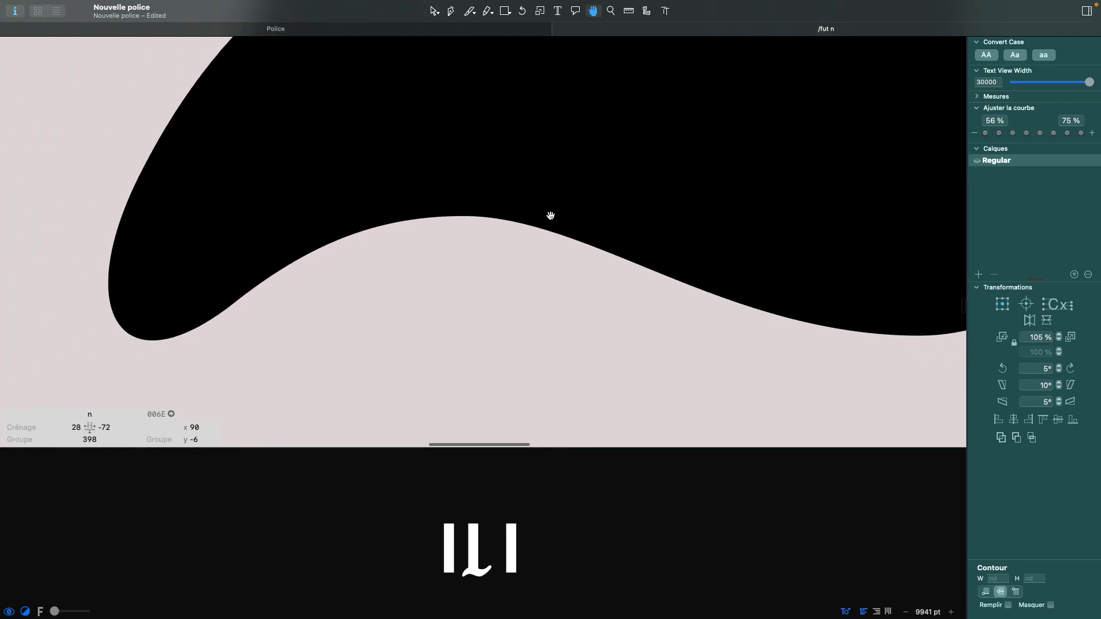
pyautogui.scroll(-4, 550, 215)
pyautogui.hscroll(3, 551, 215)
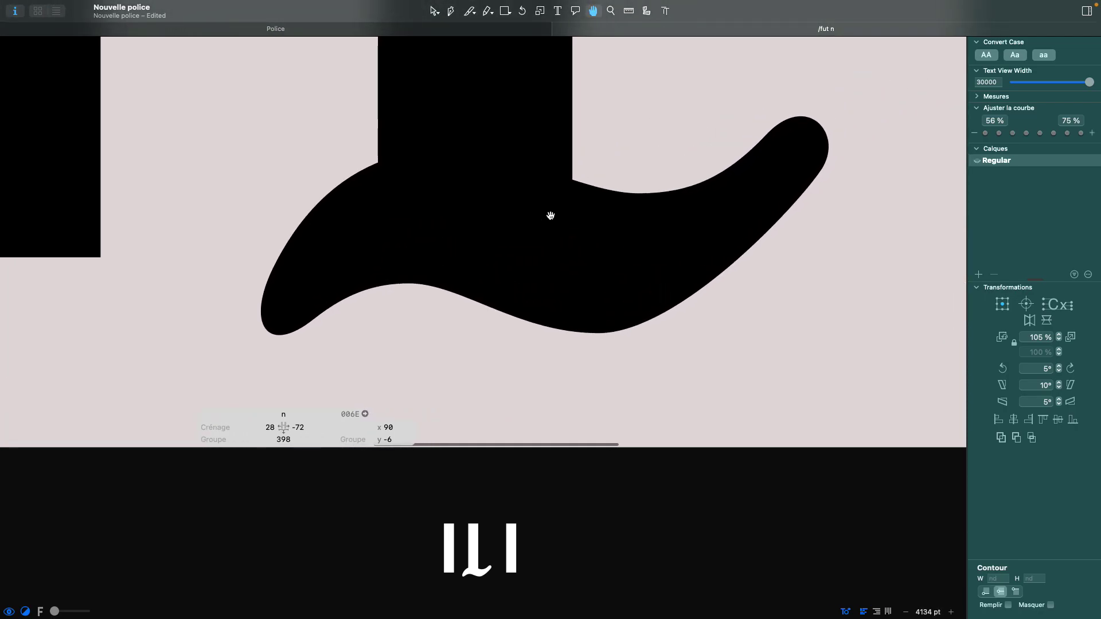
# - Move the upper node of the serif's right tip to x 246, y 57, and preview the whole glyph
pyautogui.press('v')
pyautogui.click(767, 135)
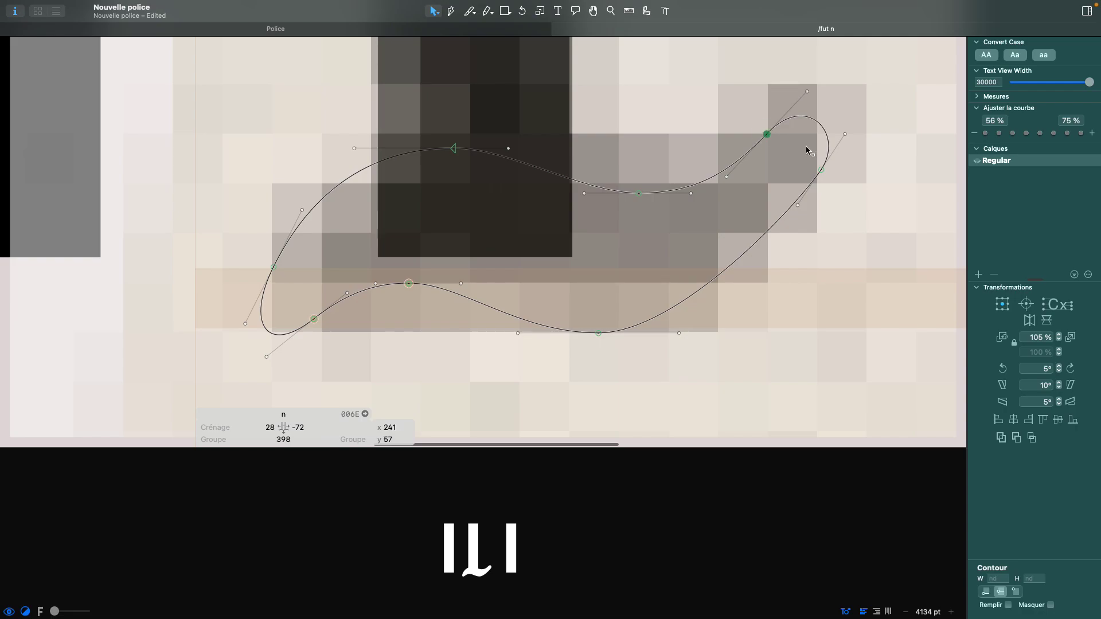
pyautogui.press('h')
pyautogui.press('Right')
pyautogui.press('Right')
pyautogui.press('v')
pyautogui.press('h')
pyautogui.scroll(-10, 612, 320)
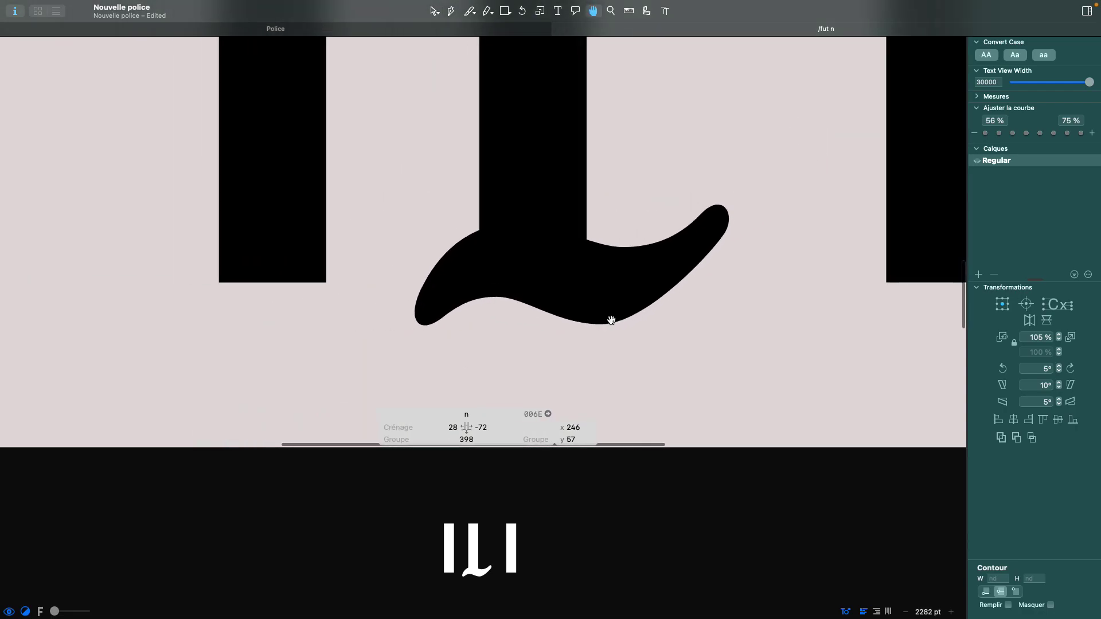
pyautogui.scroll(-5, 611, 320)
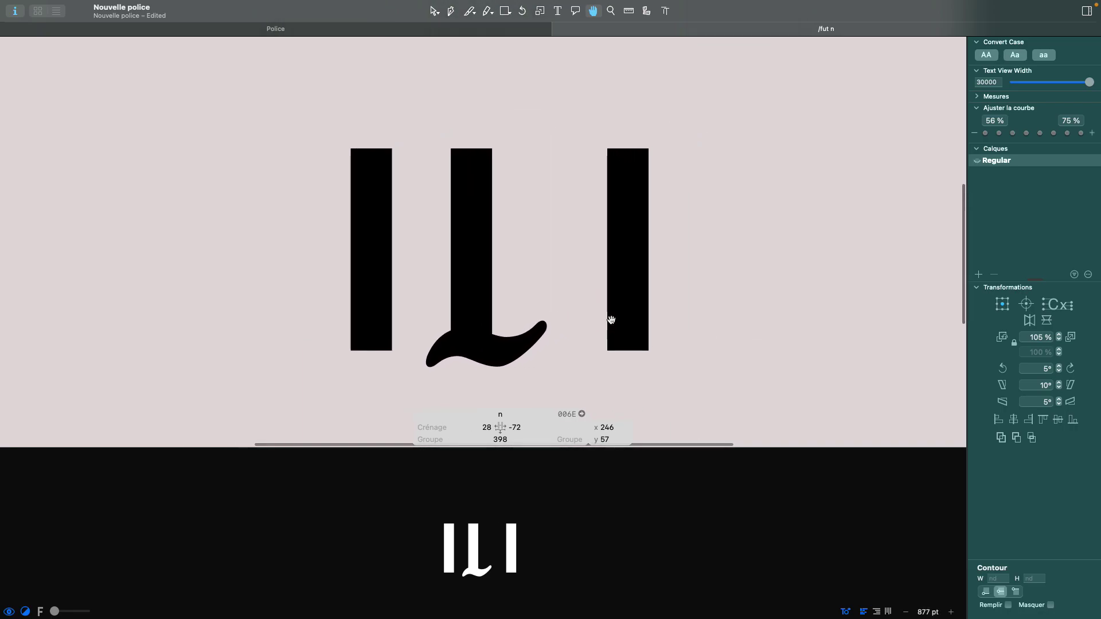
pyautogui.press('v')
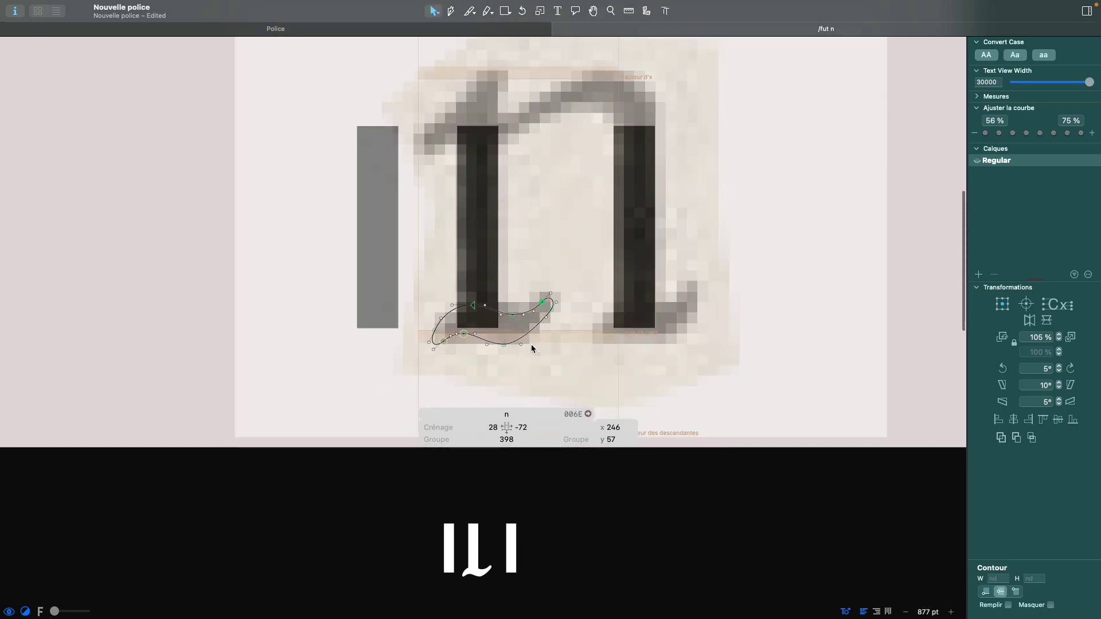
# - Select the whole serif contour under the left stem, shift it leftwards to x 136.5, y 75, and deselect it
pyautogui.click(510, 324)
pyautogui.press('space')
pyautogui.press('Left')
pyautogui.press('Left')
pyautogui.press('Left')
pyautogui.press('Left')
pyautogui.press('Left')
pyautogui.press('Left')
pyautogui.press('Left')
pyautogui.press('Left')
pyautogui.press('Left')
pyautogui.press('Left')
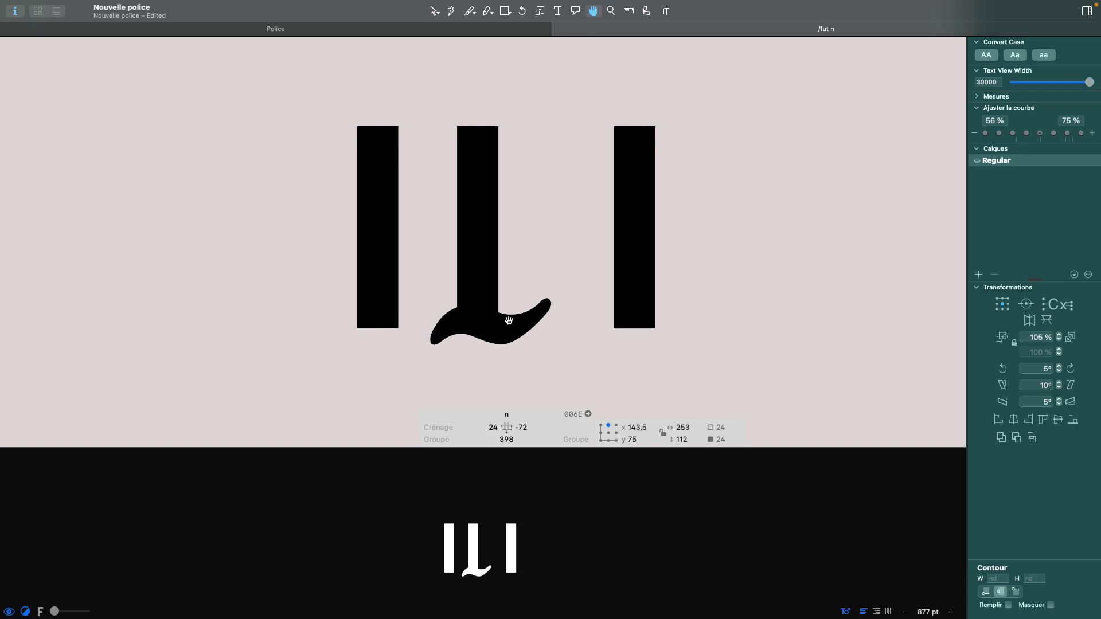
pyautogui.press('Left')
pyautogui.press('Left')
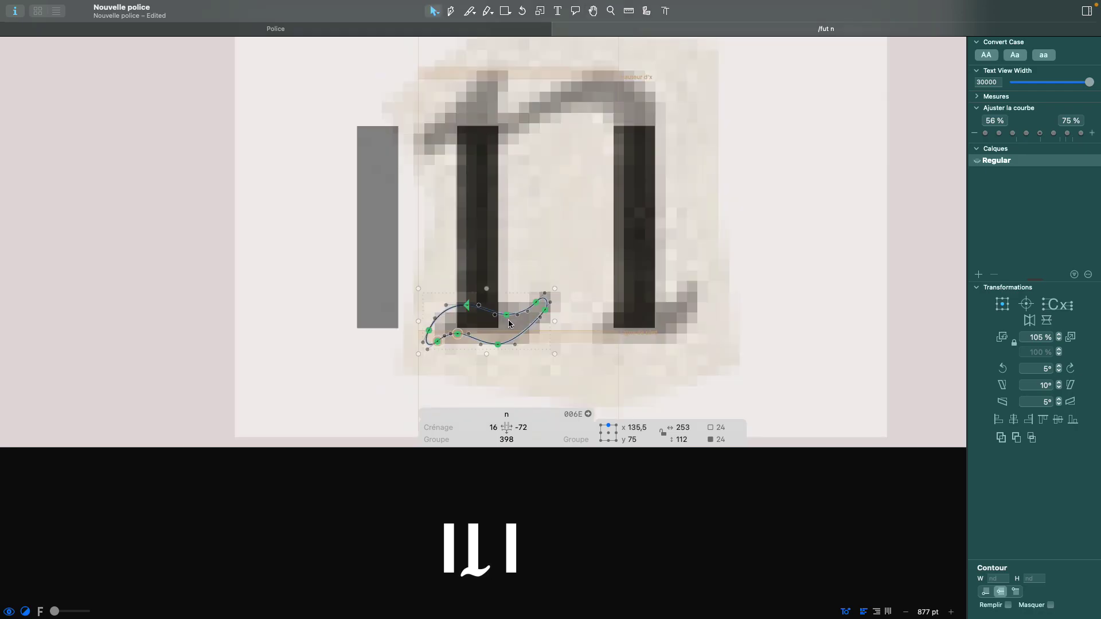
pyautogui.press('space')
pyautogui.press('Right')
pyautogui.scroll(-1, 551, 329)
pyautogui.hscroll(-2, 550, 329)
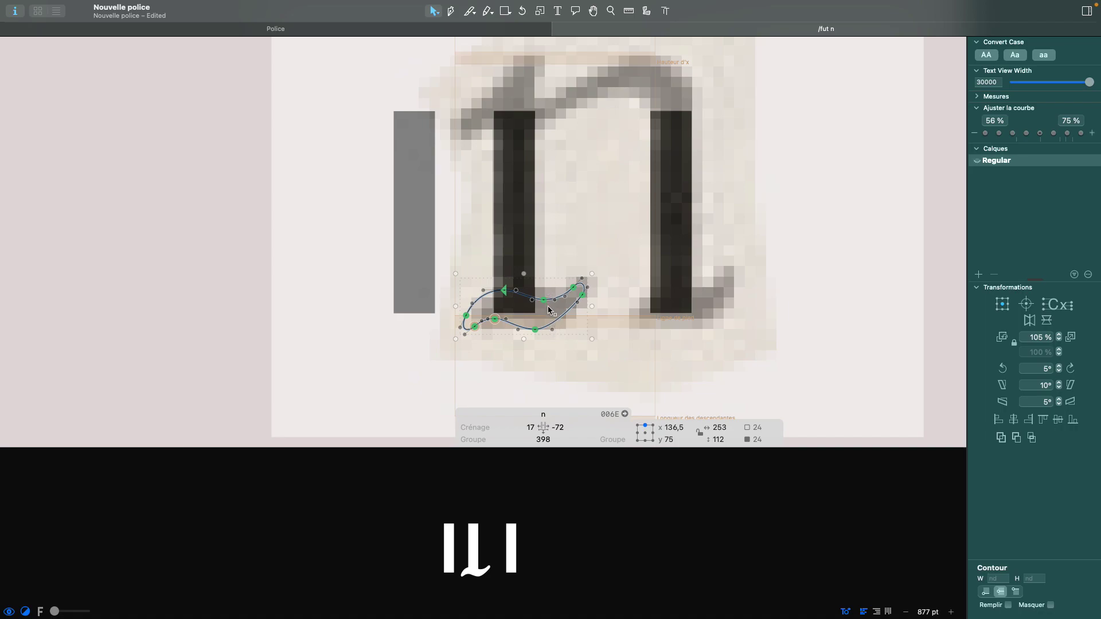
pyautogui.click(591, 358)
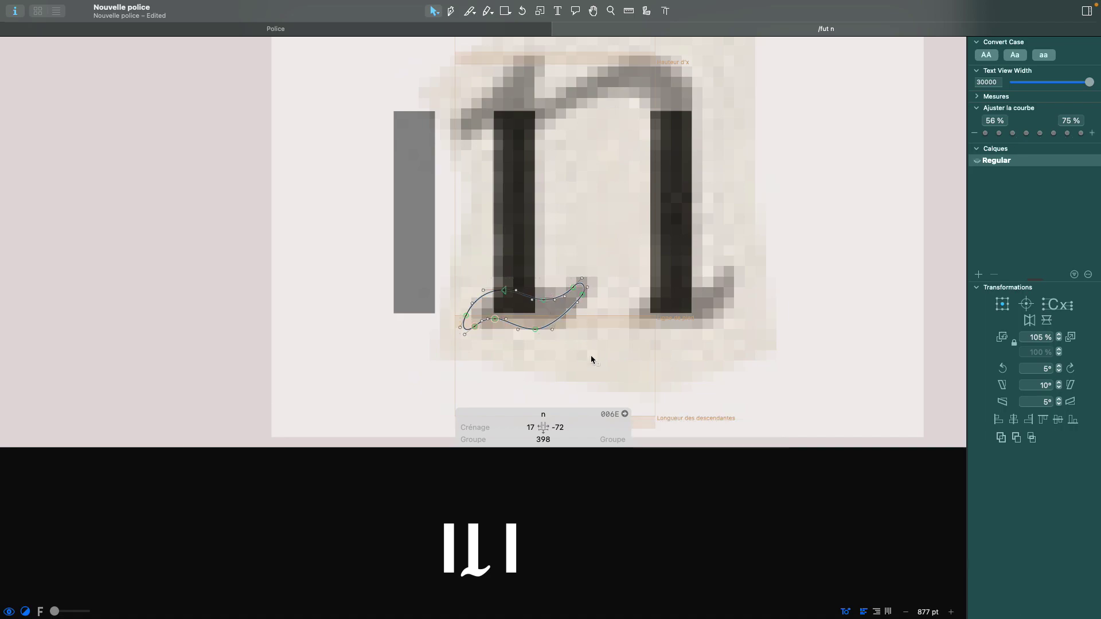
# - Turn the whole serif contour into a reusable component glyph named empattement-bas
pyautogui.scroll(3, 562, 313)
pyautogui.click(572, 316)
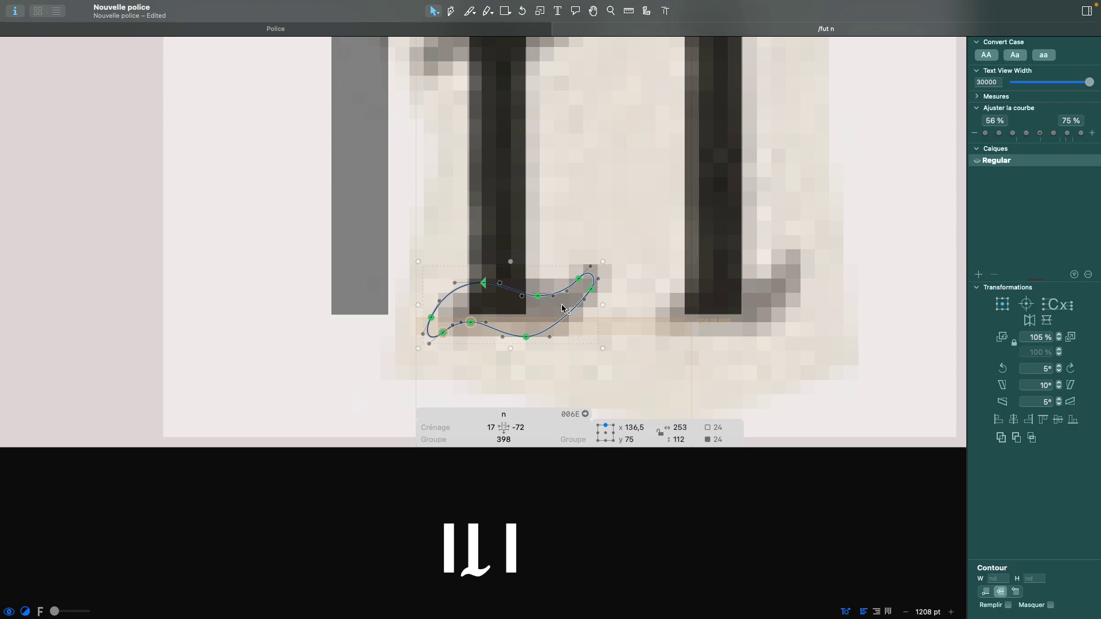
pyautogui.rightClick(563, 308)
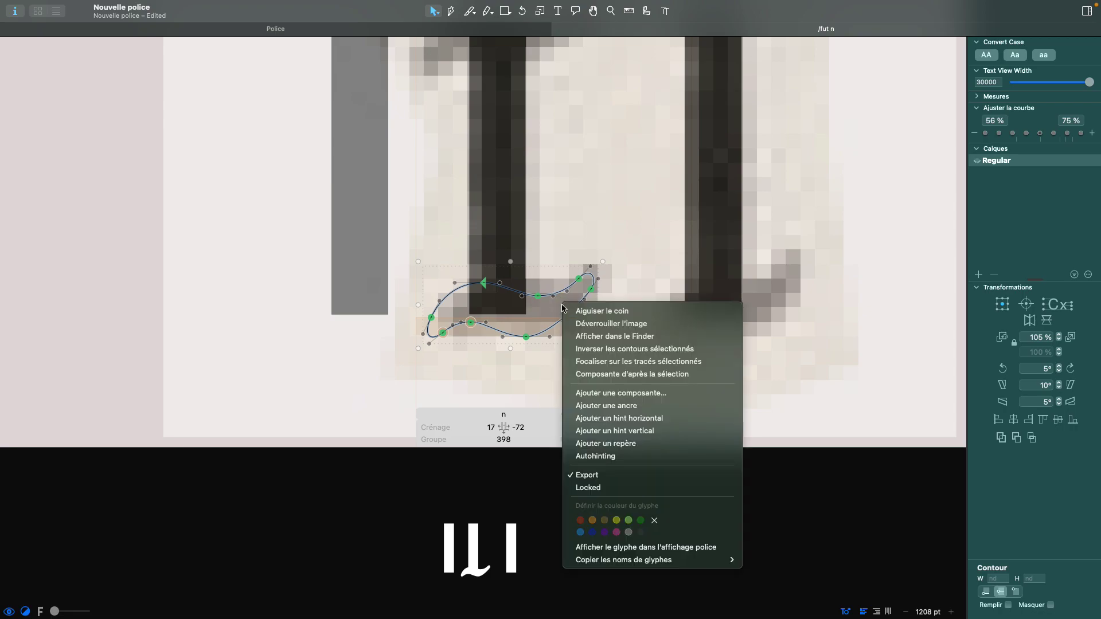
pyautogui.click(667, 375)
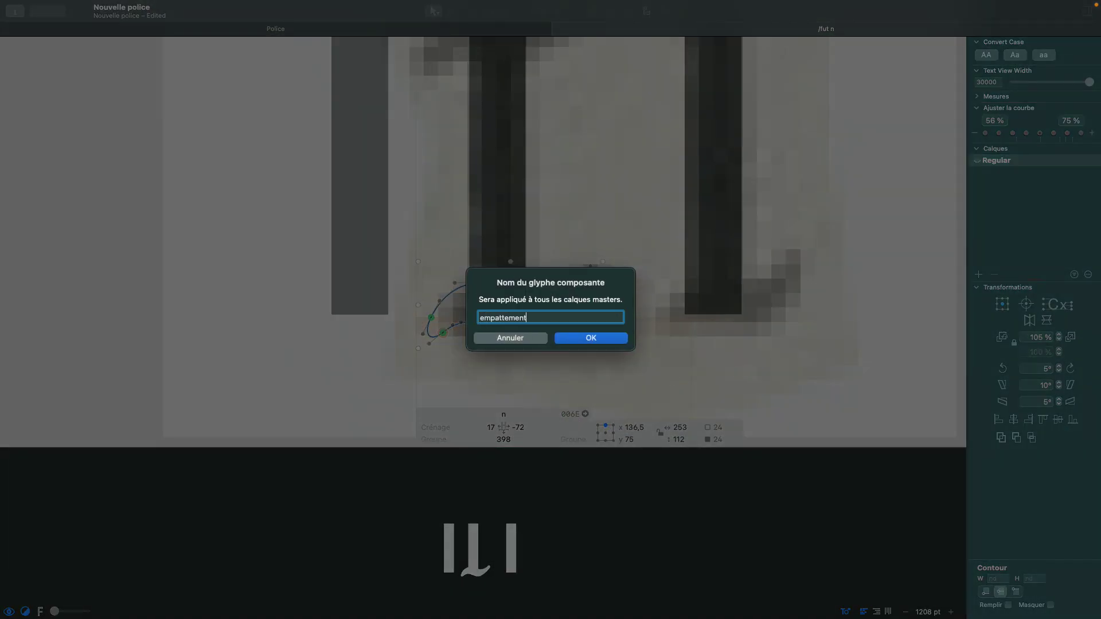
pyautogui.click(593, 340)
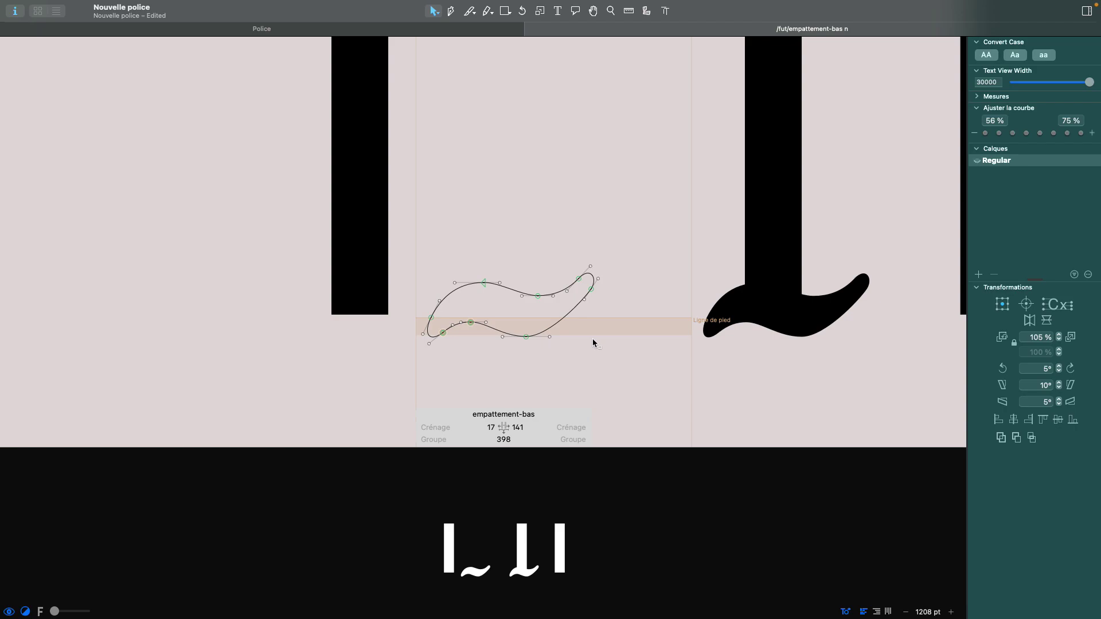
# - Return to editing the n glyph and select its empattement-bas component under the left stem
pyautogui.hscroll(5, 646, 304)
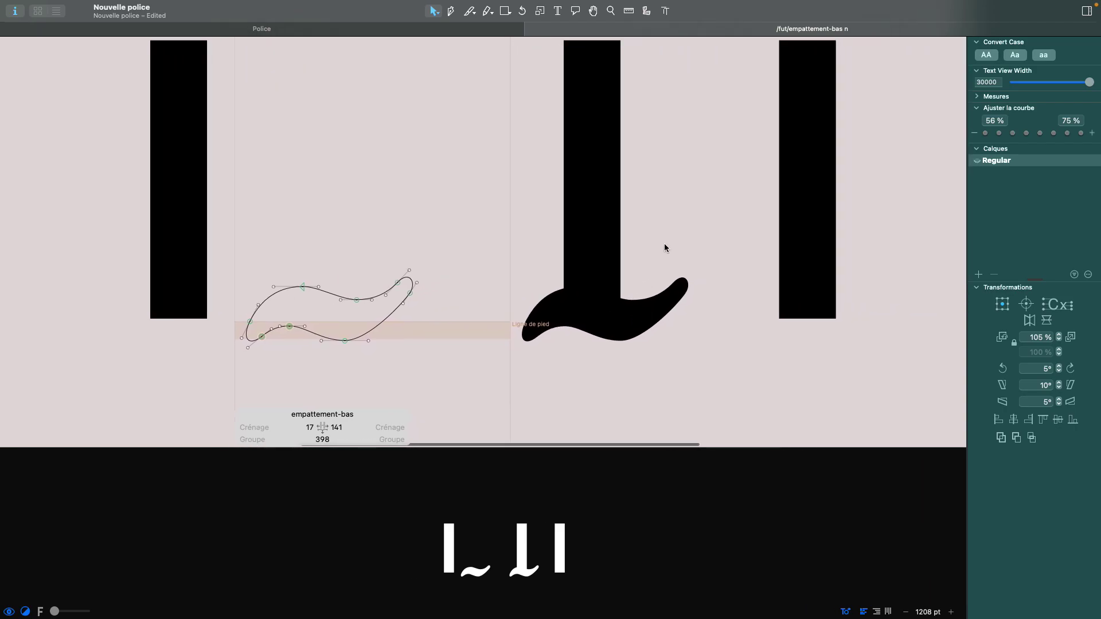
pyautogui.doubleClick(664, 243)
pyautogui.click(717, 346)
pyautogui.scroll(-3, 717, 345)
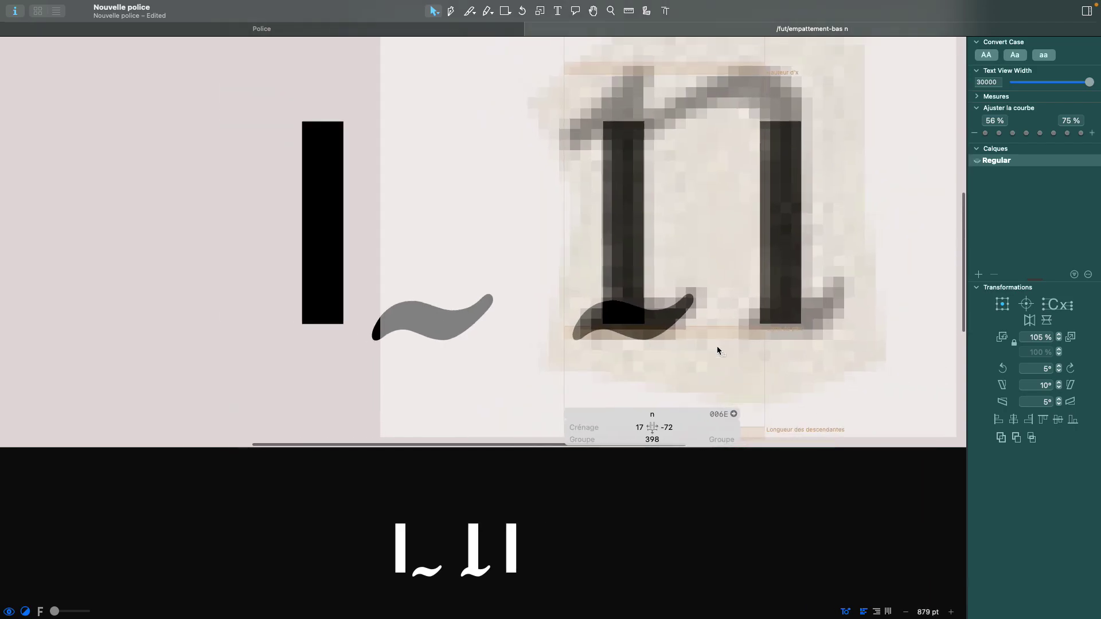
pyautogui.click(634, 311)
pyautogui.hscroll(3, 573, 333)
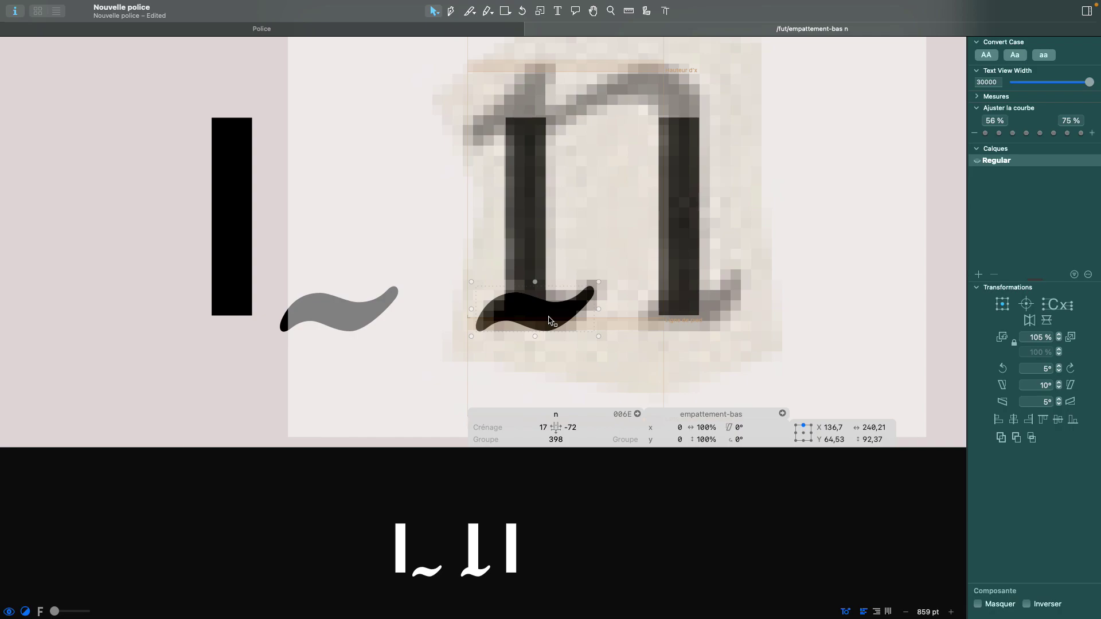
# - Duplicate the empattement-bas component under the right stem, shift it left to x 296, y 0, and preview the glyph
pyautogui.moveTo(550, 321); pyautogui.dragTo(699, 309)
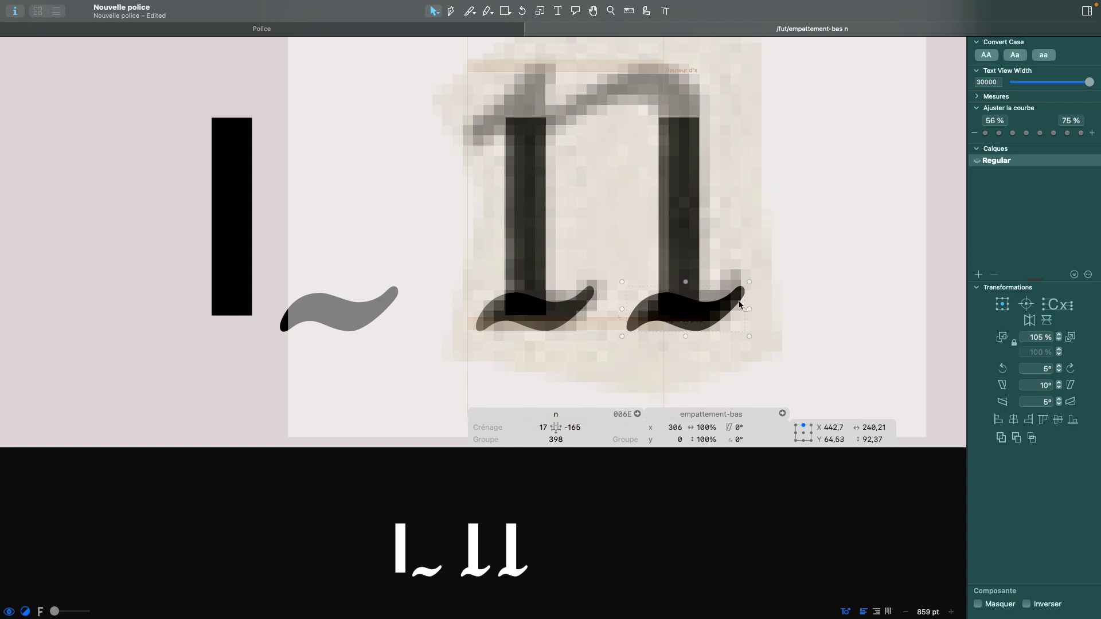
pyautogui.hscroll(3, 738, 305)
pyautogui.hotkey('shift', 'Left')
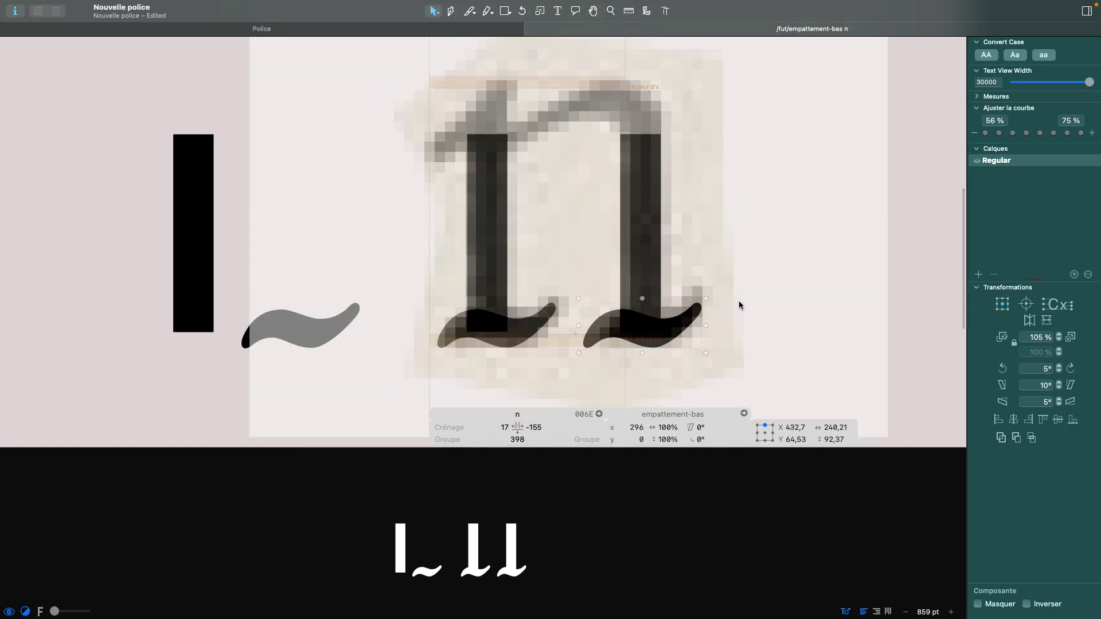
pyautogui.press('space')
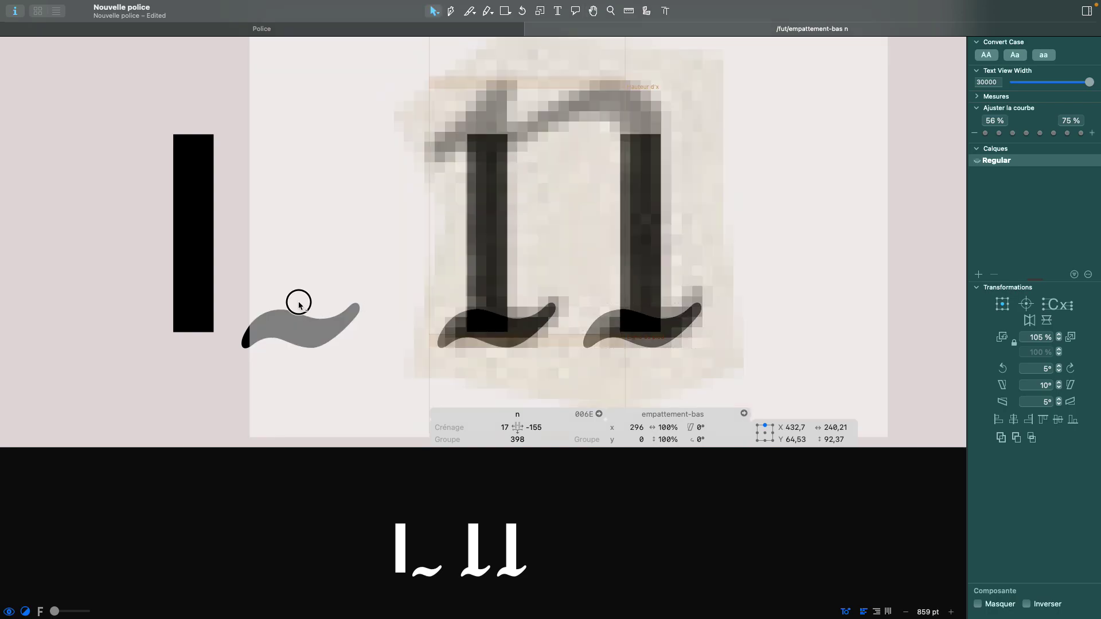
# - Try moving the upper middle node in the empattement-bas glyph, undo the move, and return to editing the n
pyautogui.doubleClick(300, 300)
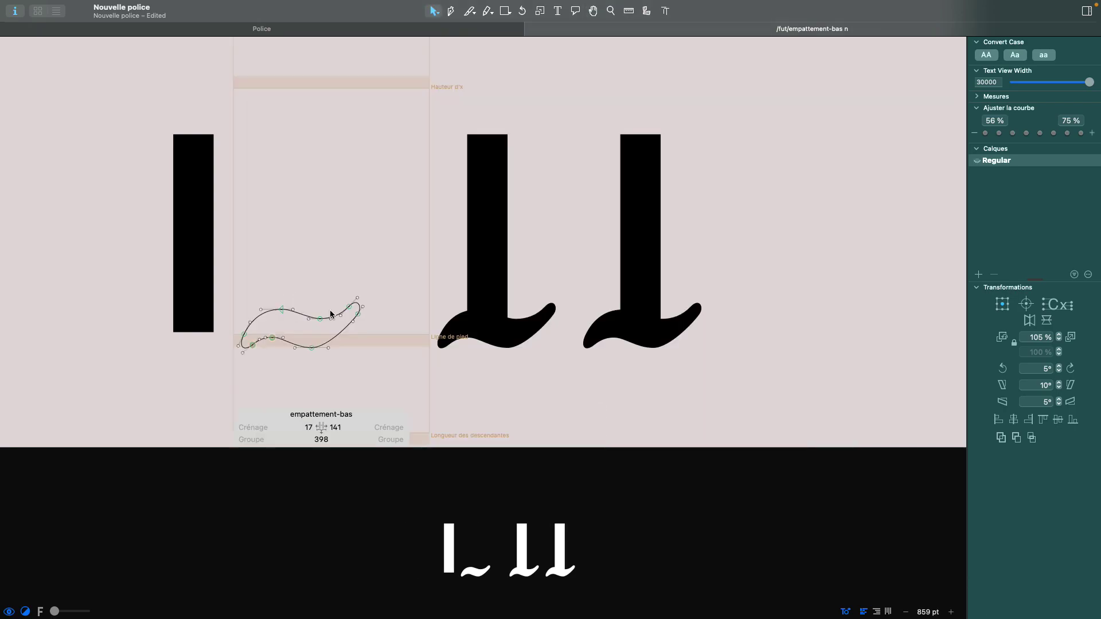
pyautogui.moveTo(319, 317); pyautogui.dragTo(336, 274)
pyautogui.press('super+z')
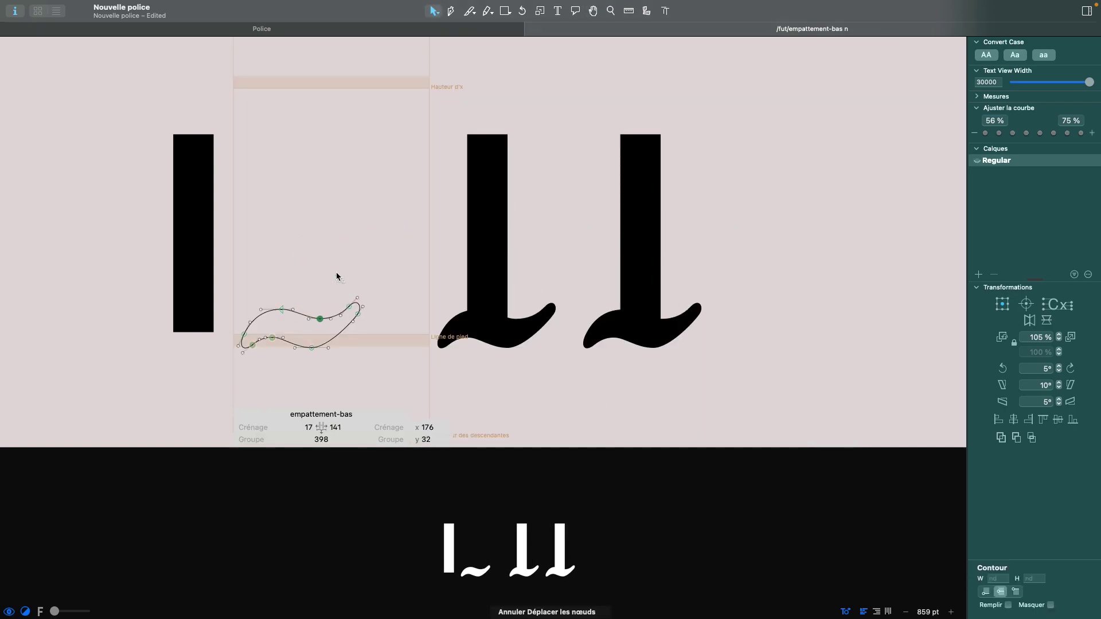
pyautogui.doubleClick(552, 201)
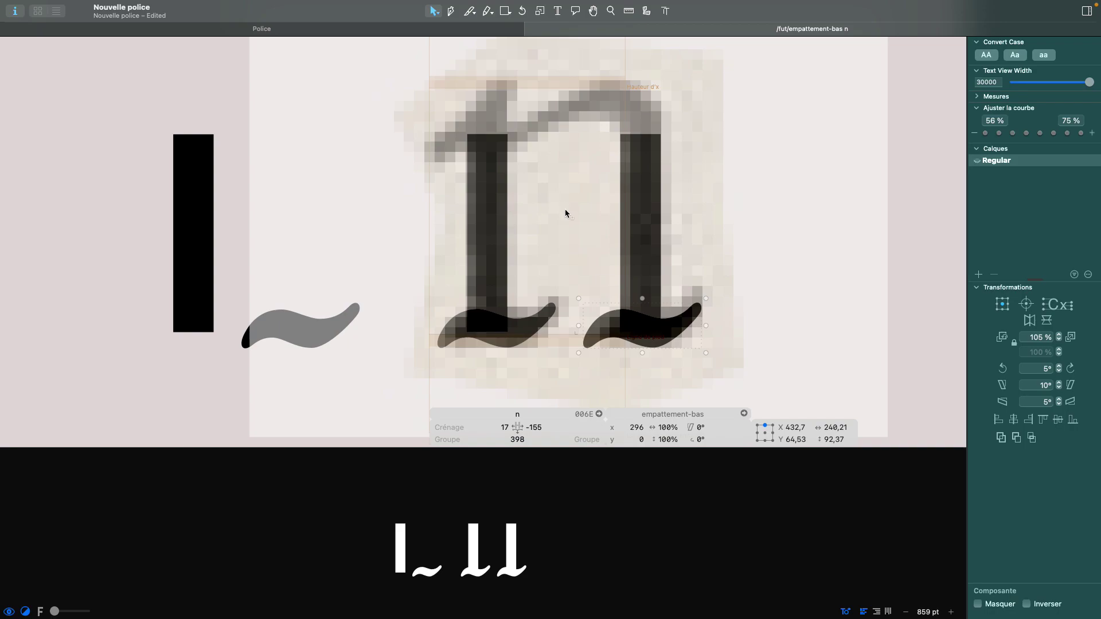
# - Try moving the right tip node of the empattement-bas glyph to x 306, y 17, undo it, and return to the n
pyautogui.click(545, 294)
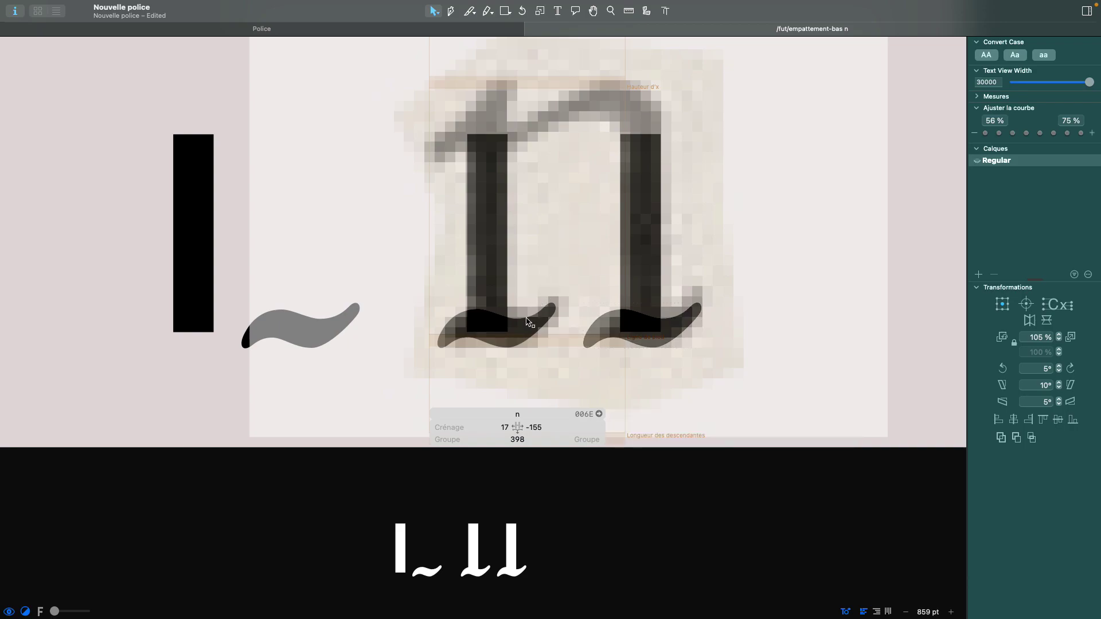
pyautogui.click(523, 343)
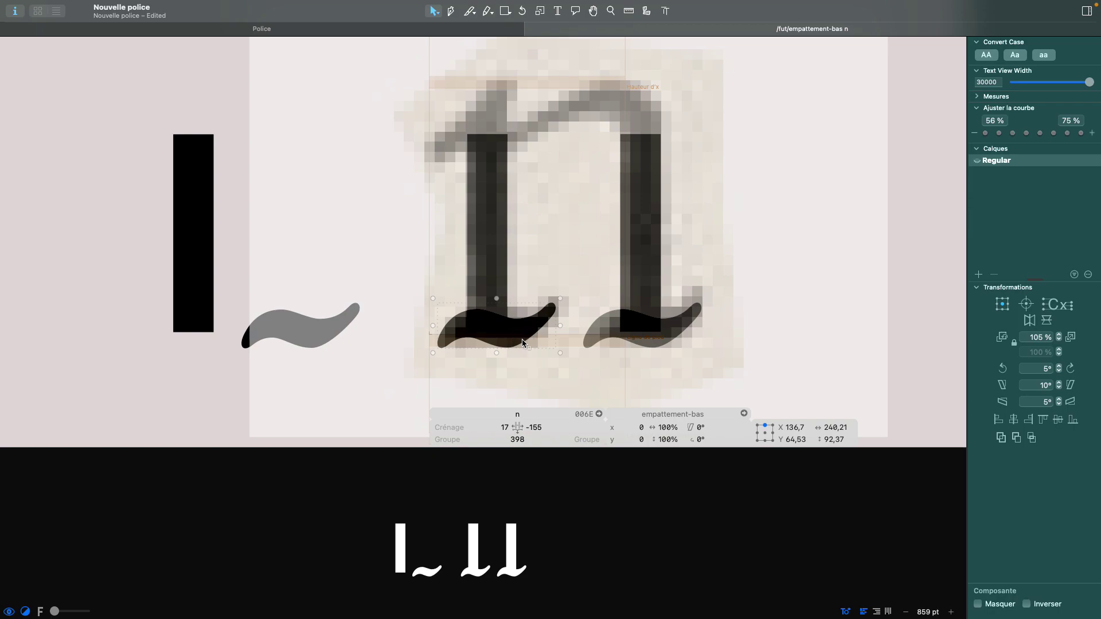
pyautogui.doubleClick(300, 286)
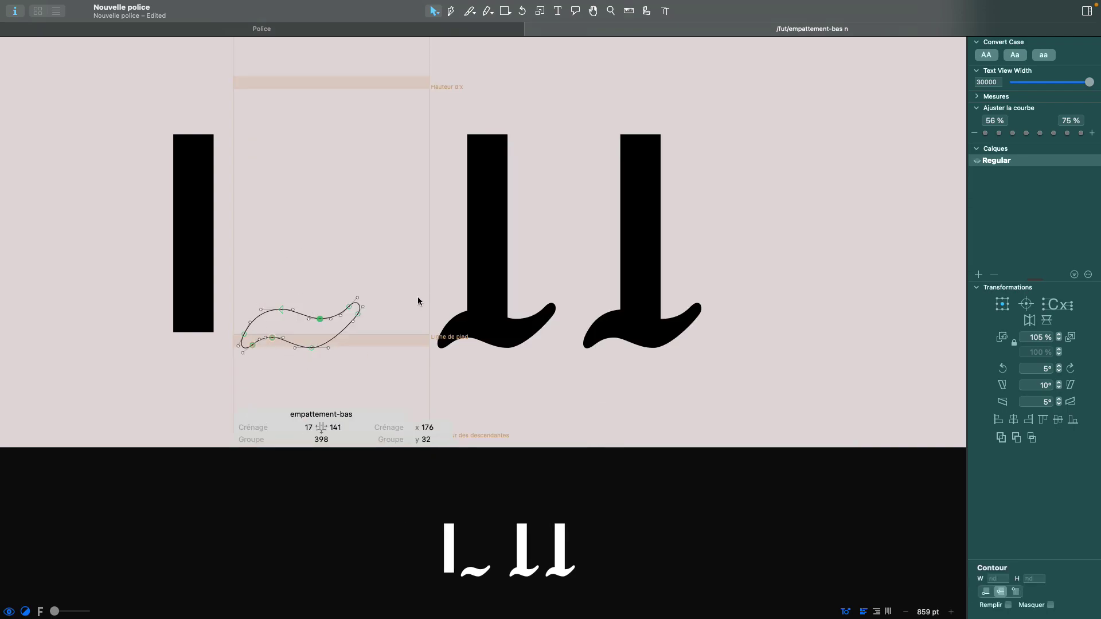
pyautogui.click(303, 279)
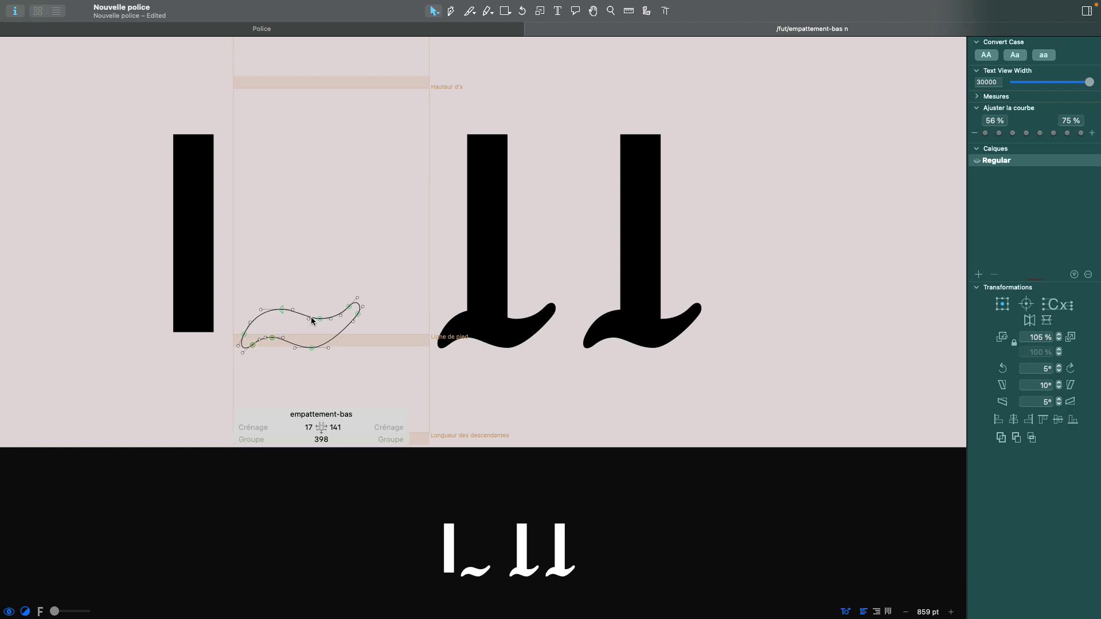
pyautogui.moveTo(356, 316); pyautogui.dragTo(383, 325)
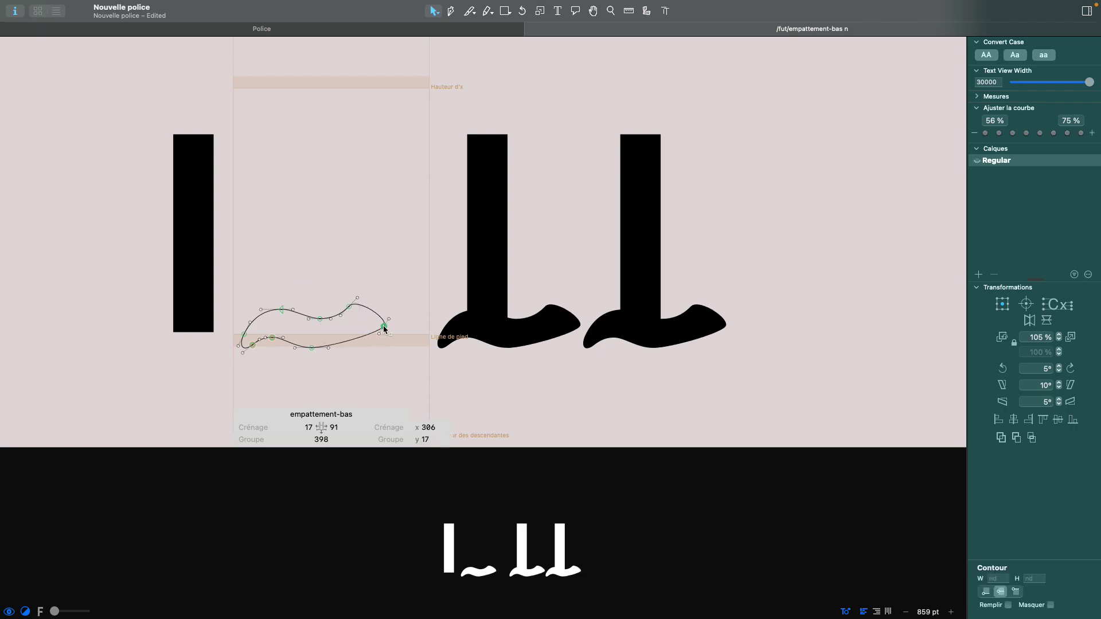
pyautogui.press('super+z')
pyautogui.doubleClick(562, 247)
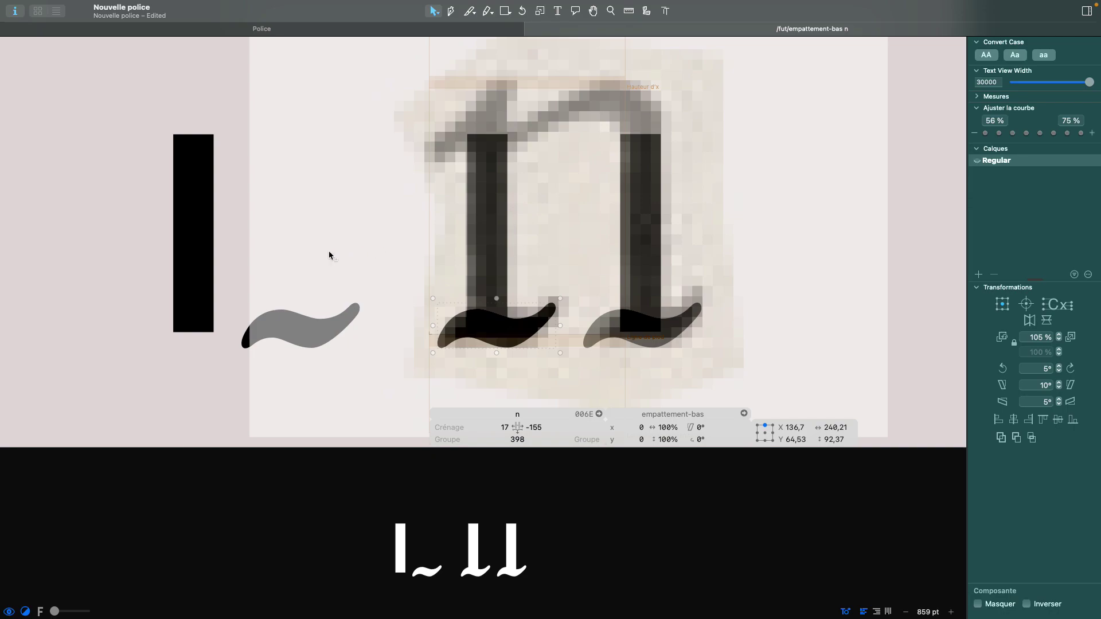
pyautogui.doubleClick(321, 226)
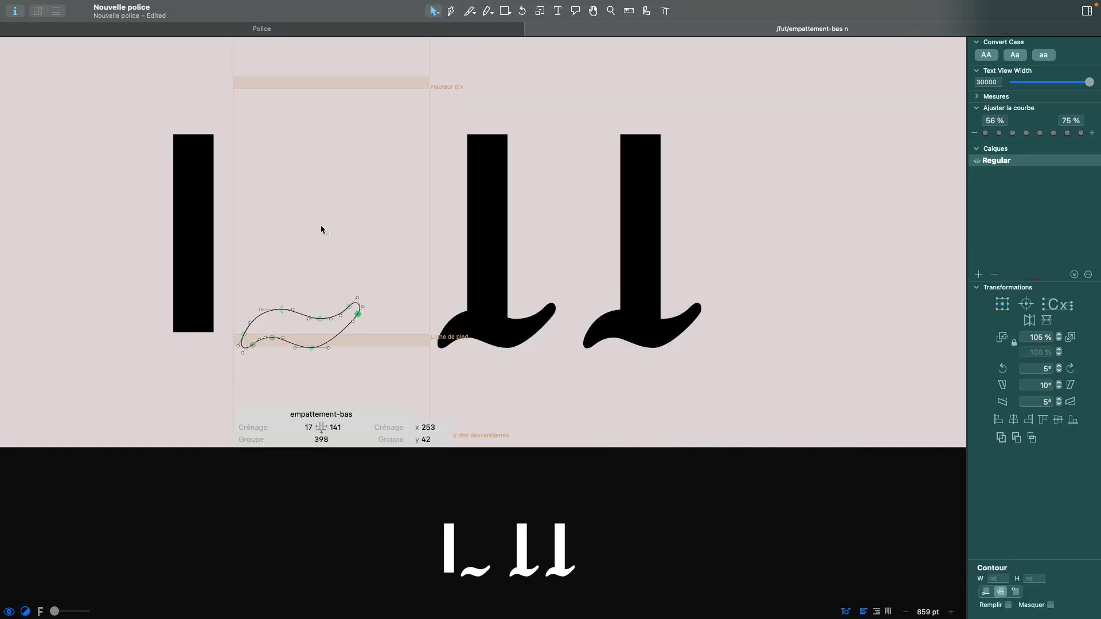
pyautogui.doubleClick(590, 196)
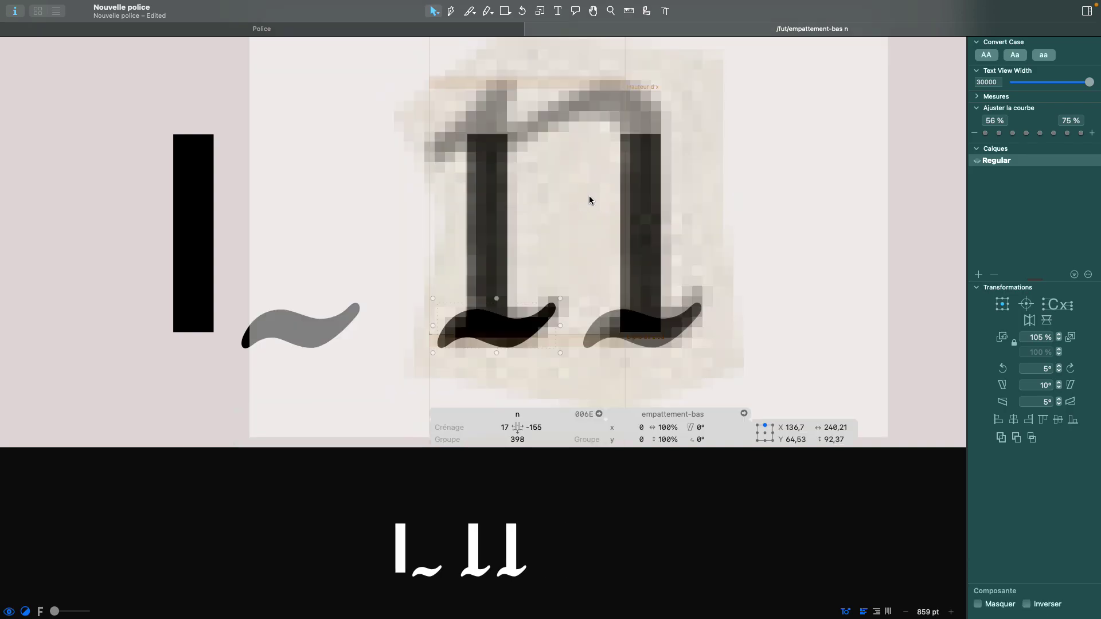
pyautogui.doubleClick(275, 246)
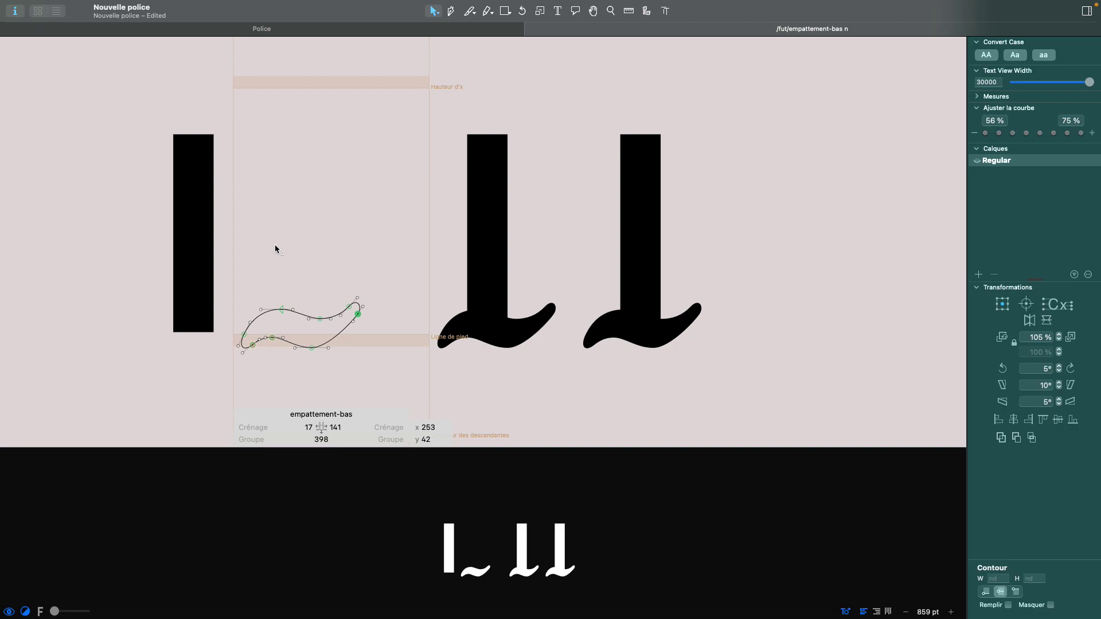
pyautogui.doubleClick(550, 273)
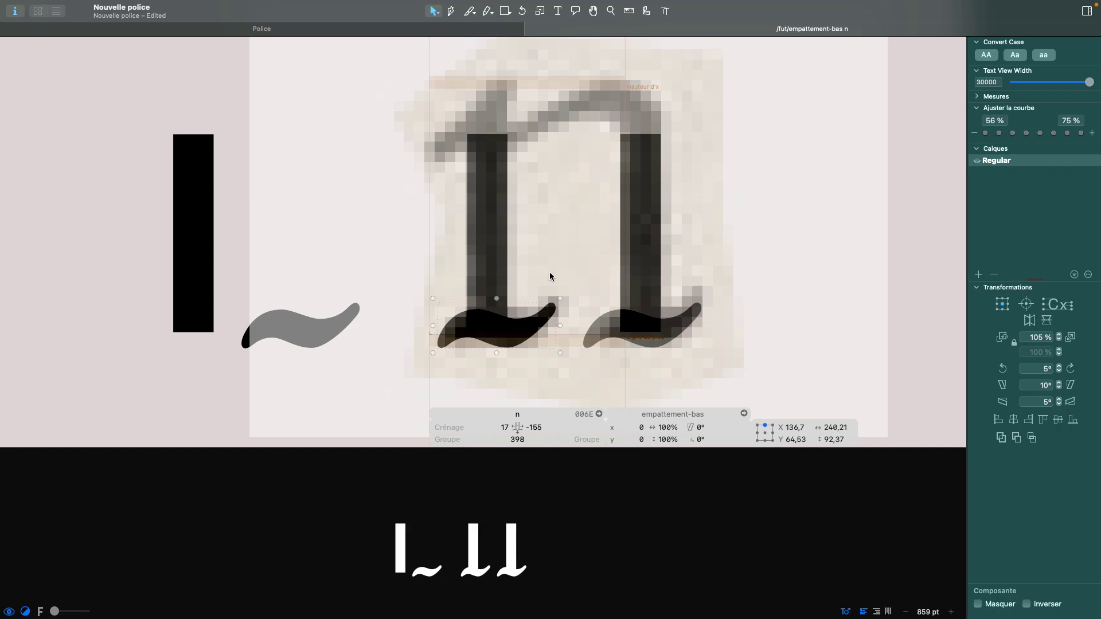
# - Draw a closed top serif contour over the n's left stem with the Pen tool, tracing the reference and ending at x 78, y 307
pyautogui.click(565, 205)
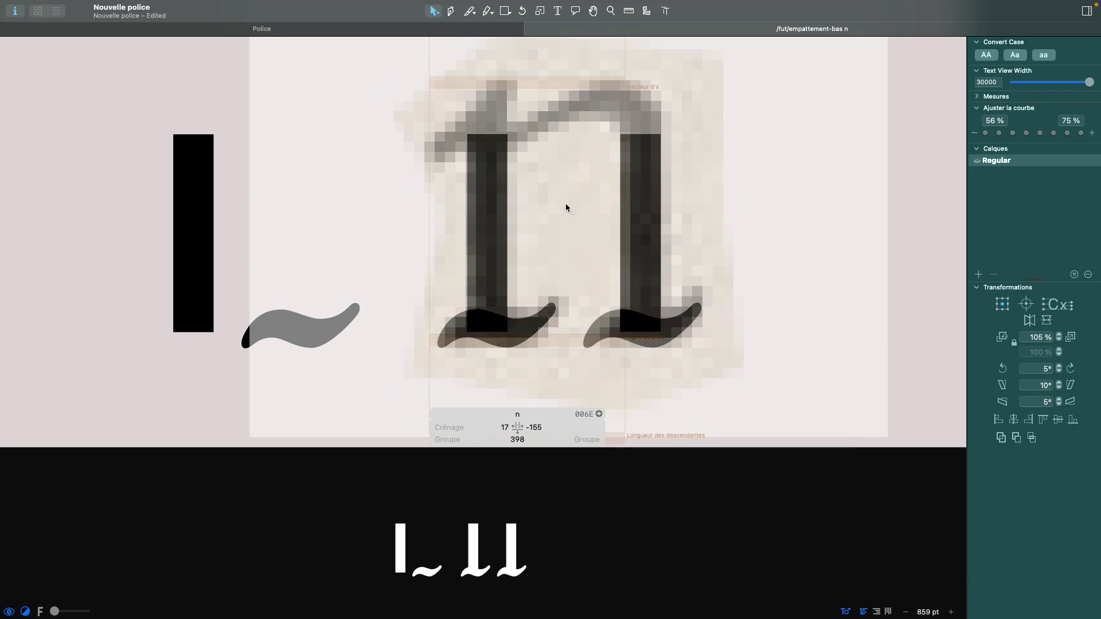
pyautogui.hscroll(1, 525, 158)
pyautogui.scroll(5, 525, 156)
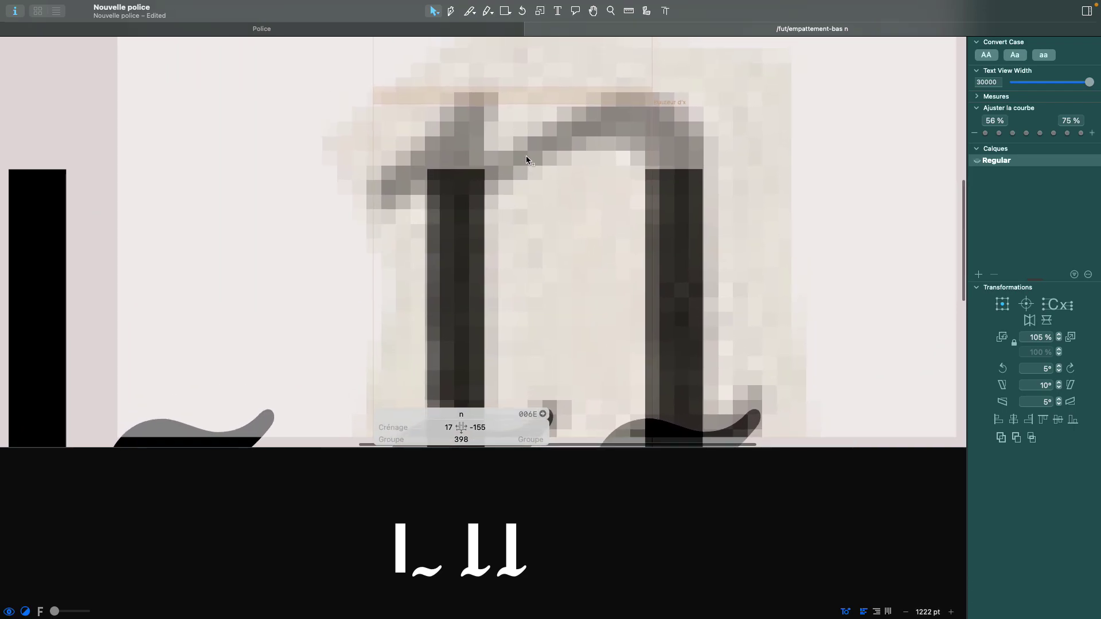
pyautogui.scroll(1, 475, 109)
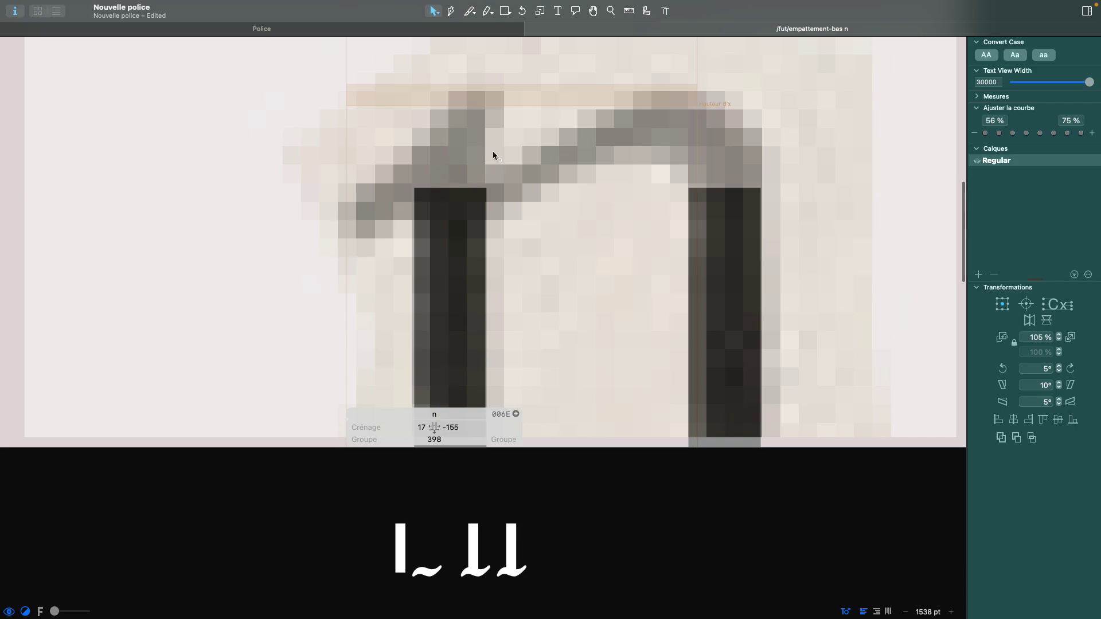
pyautogui.click(451, 13)
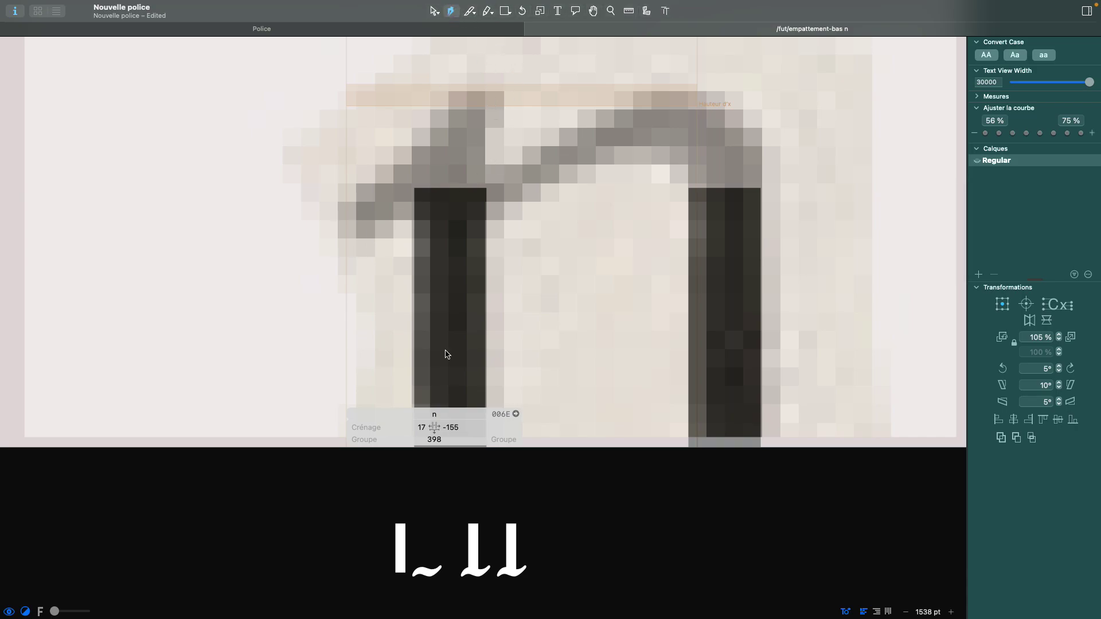
pyautogui.click(415, 278)
pyautogui.moveTo(416, 238); pyautogui.dragTo(362, 248)
pyautogui.moveTo(355, 206); pyautogui.dragTo(383, 179)
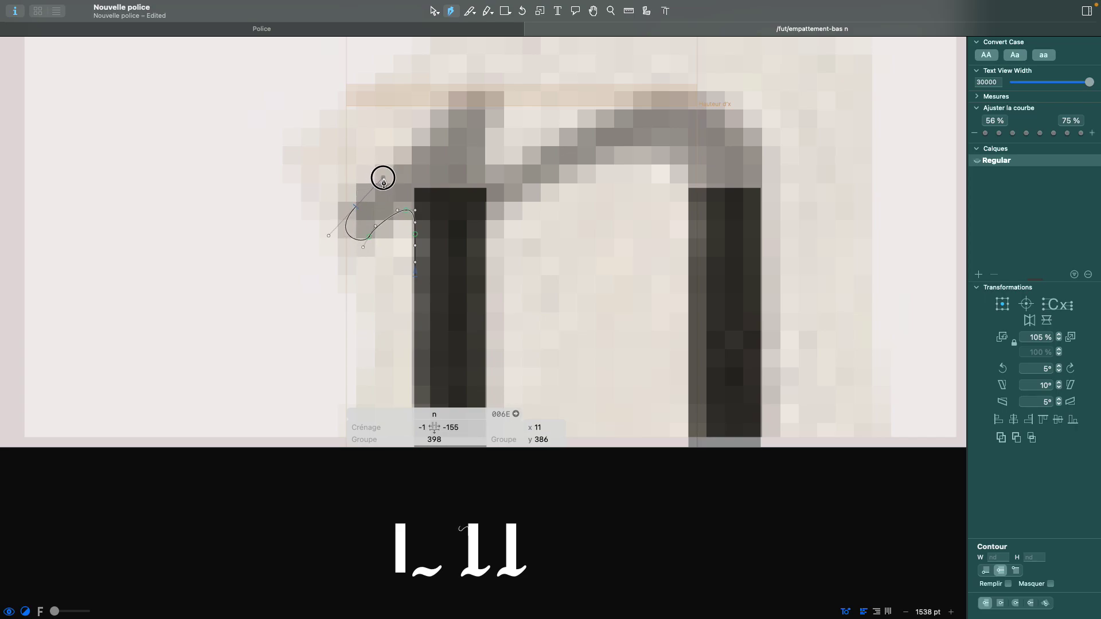
pyautogui.click(464, 105)
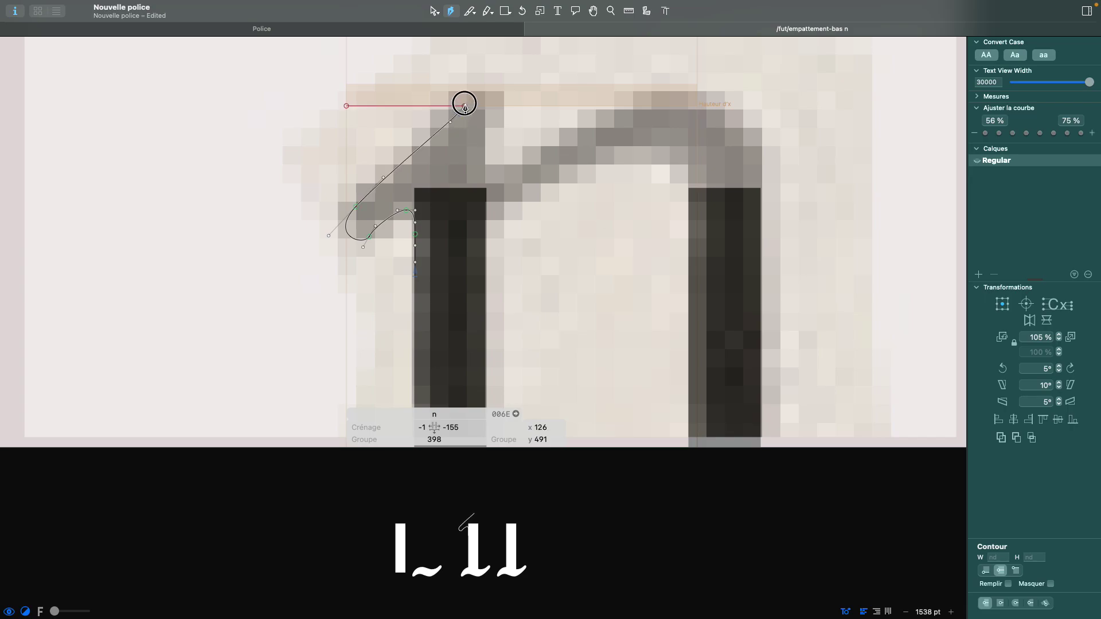
pyautogui.moveTo(487, 125); pyautogui.dragTo(487, 158)
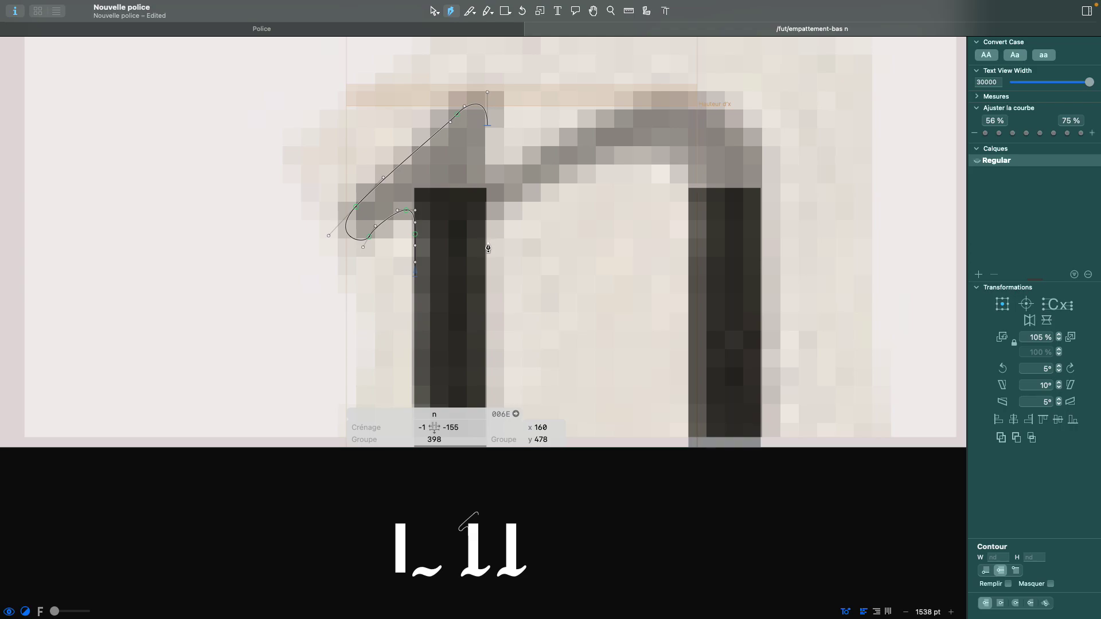
pyautogui.moveTo(485, 246); pyautogui.dragTo(486, 280)
pyautogui.click(415, 276)
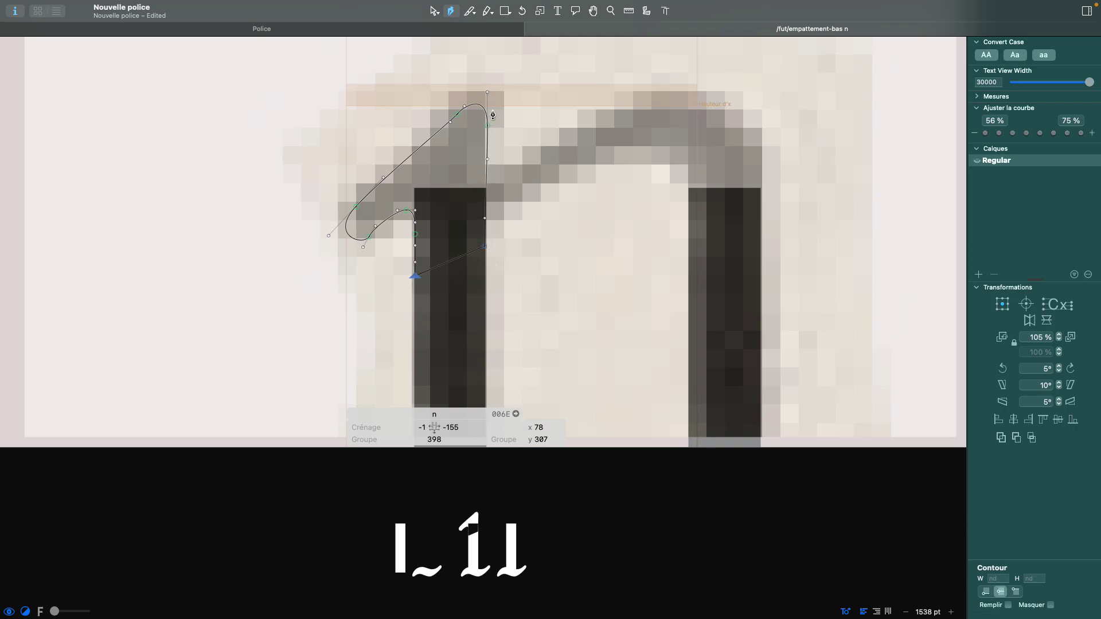
# - Reverse the direction of the whole top serif contour on the left stem and preview the filled glyph
pyautogui.press('space')
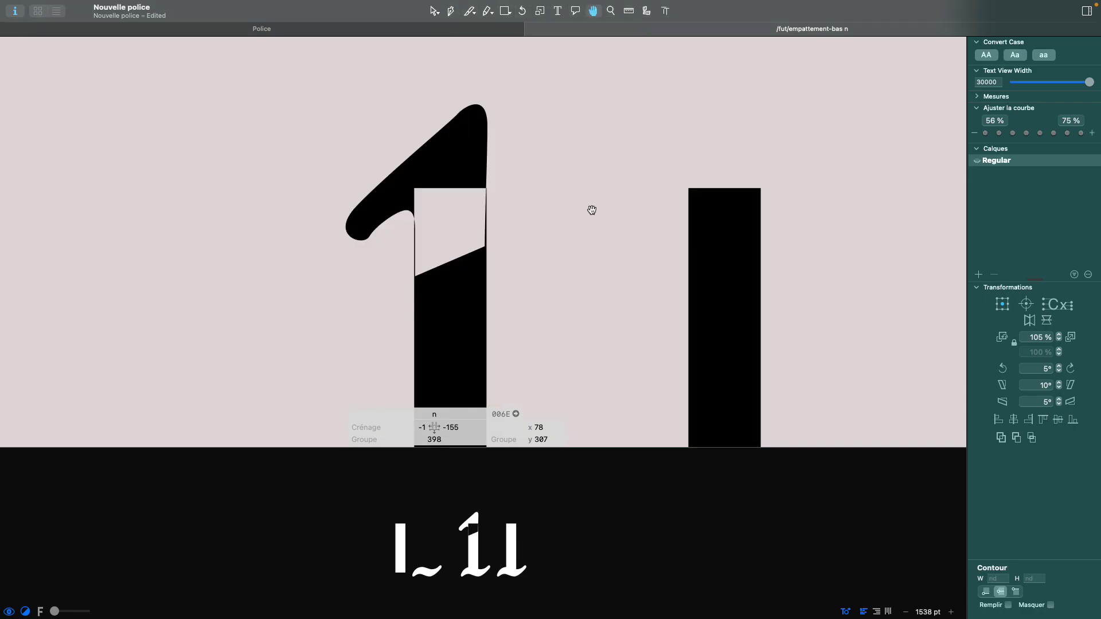
pyautogui.press('super+minus')
pyautogui.moveTo(419, 233); pyautogui.dragTo(491, 212)
pyautogui.press('space')
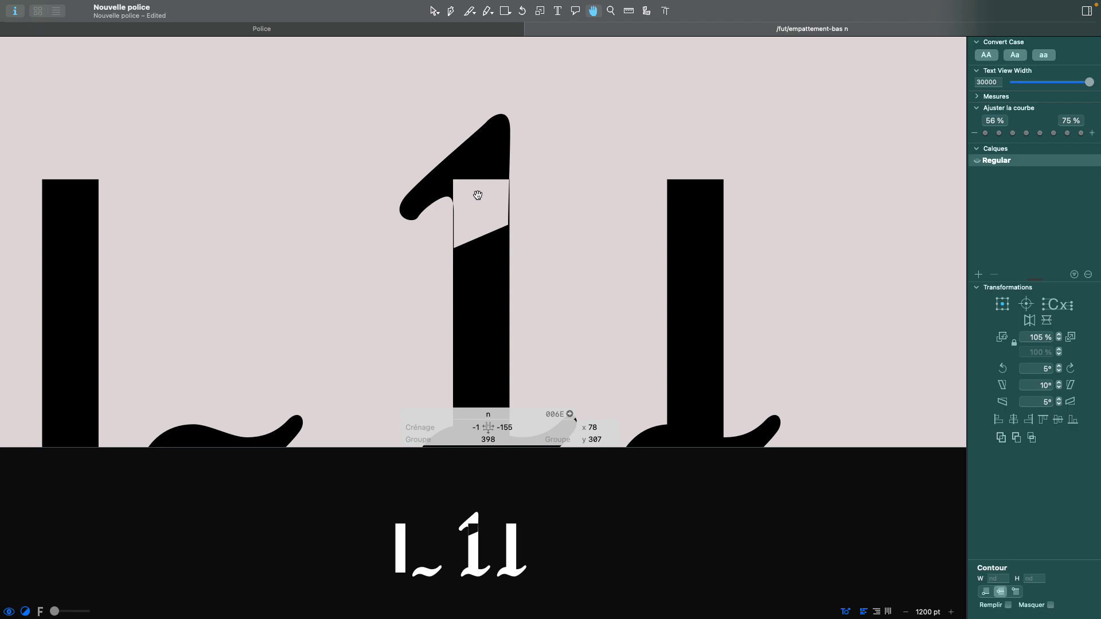
pyautogui.press('space')
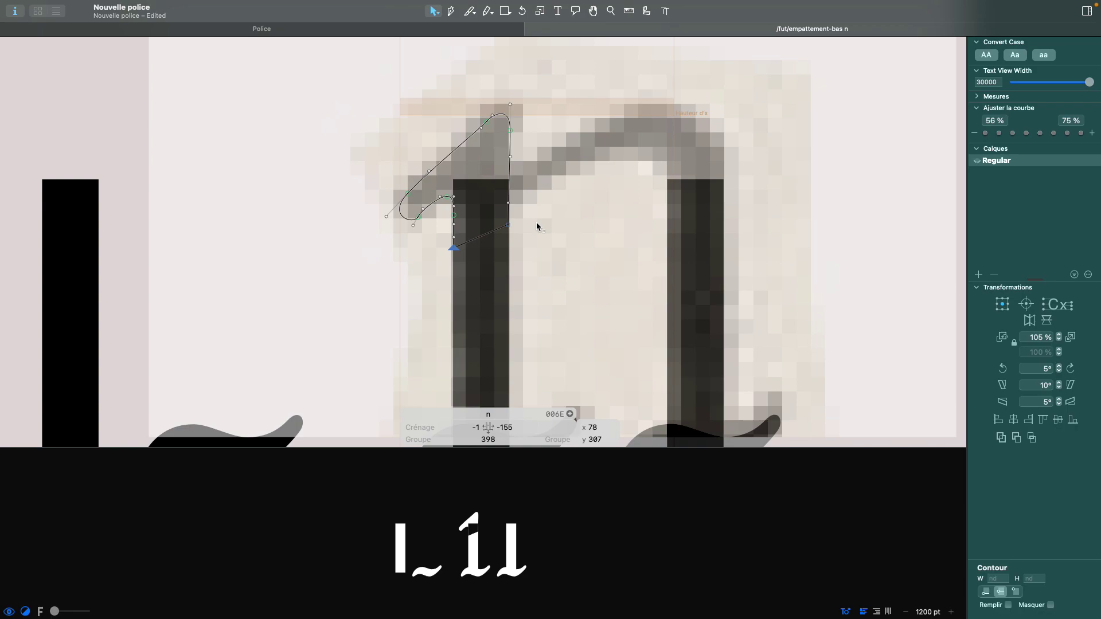
pyautogui.press('space')
pyautogui.doubleClick(486, 133)
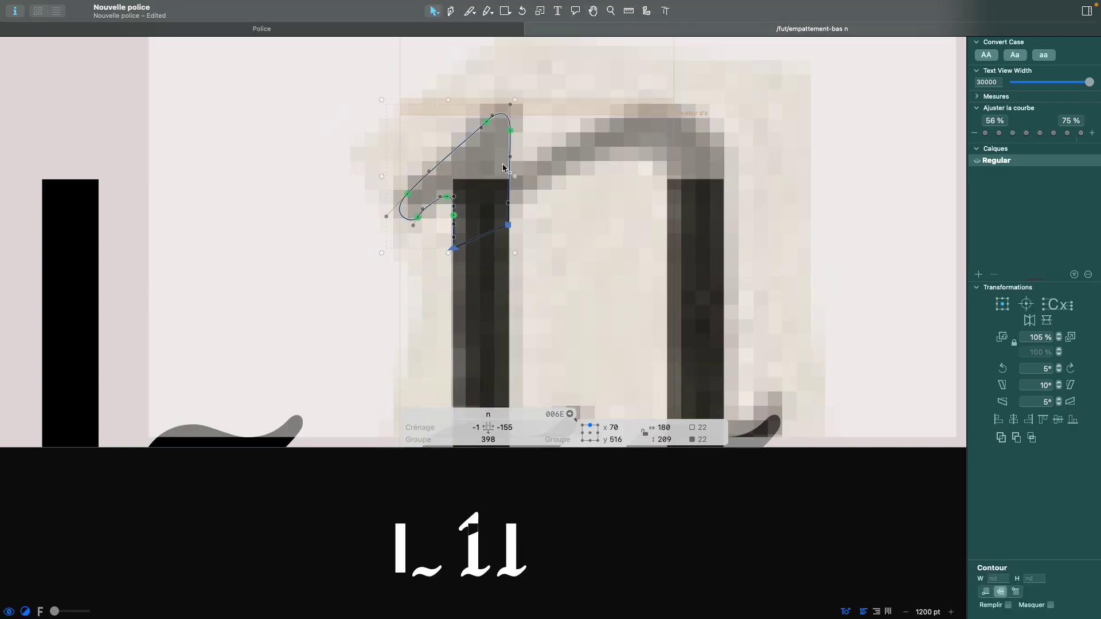
pyautogui.press('space')
pyautogui.rightClick(493, 159)
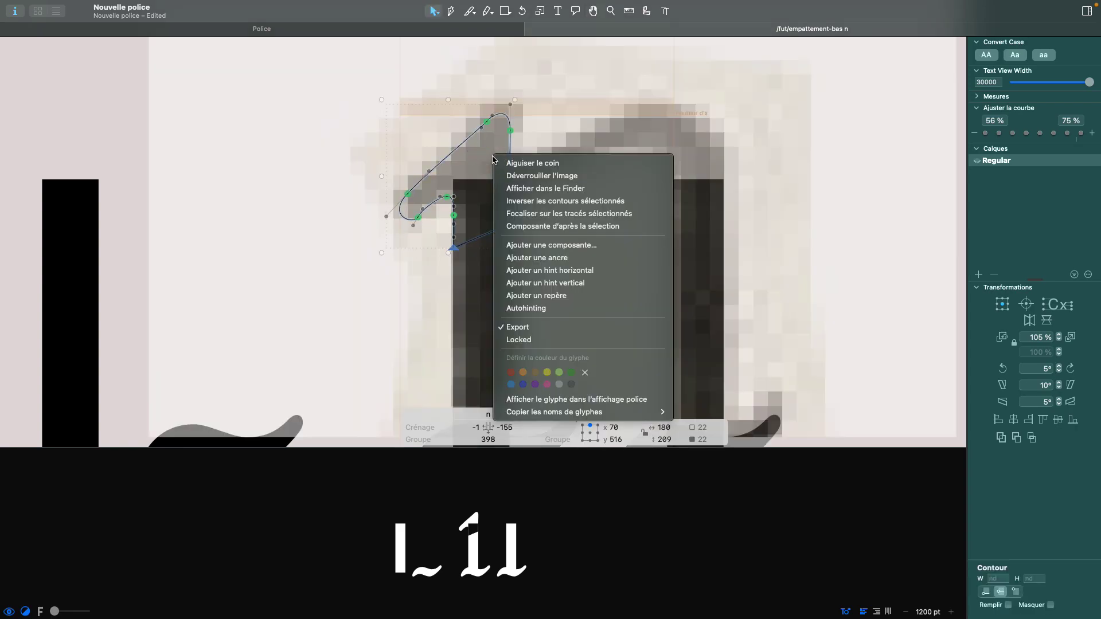
pyautogui.click(617, 200)
pyautogui.press('space')
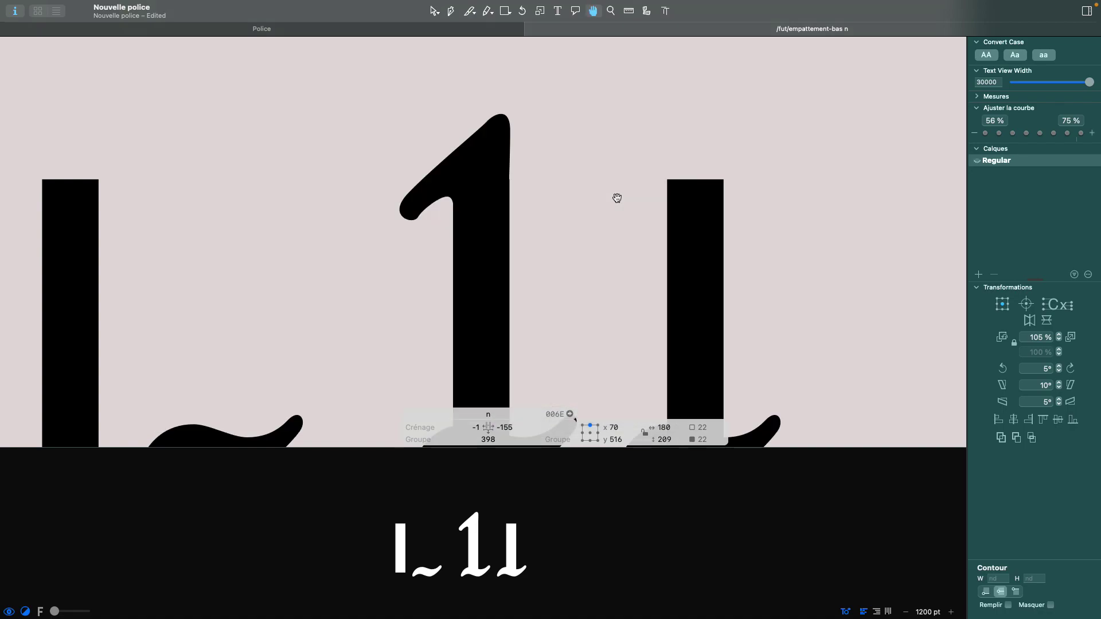
# - Nudge the top serif contour's lower right node to x 158, y 341, toward the left stem's right edge
pyautogui.scroll(-4, 591, 227)
pyautogui.hscroll(1, 592, 227)
pyautogui.hscroll(1, 592, 227)
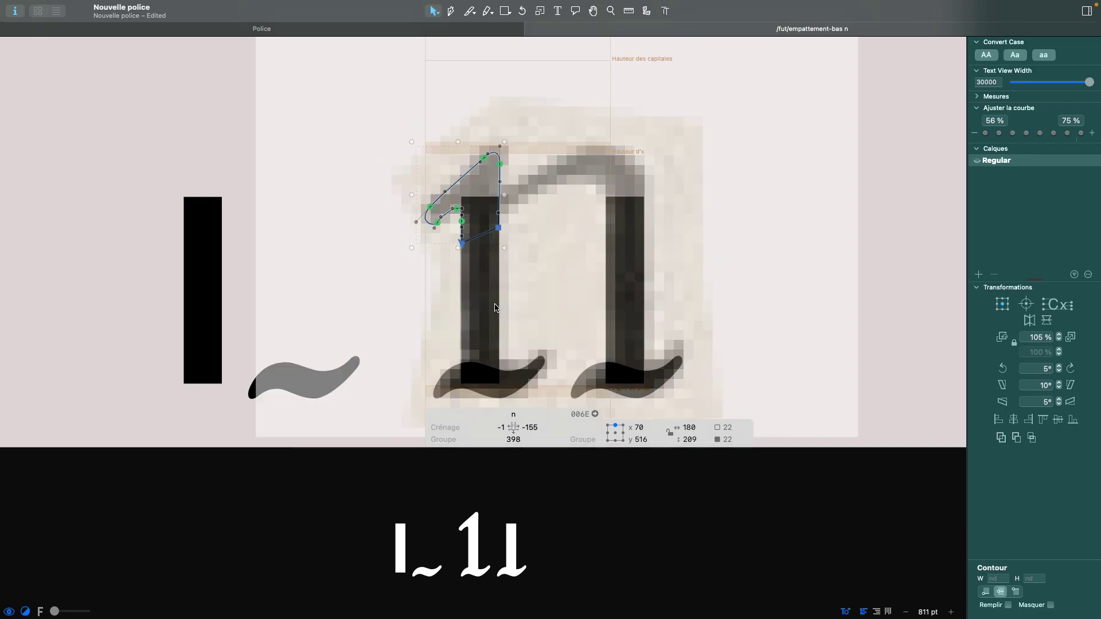
pyautogui.click(563, 202)
pyautogui.scroll(3, 483, 217)
pyautogui.scroll(5, 483, 217)
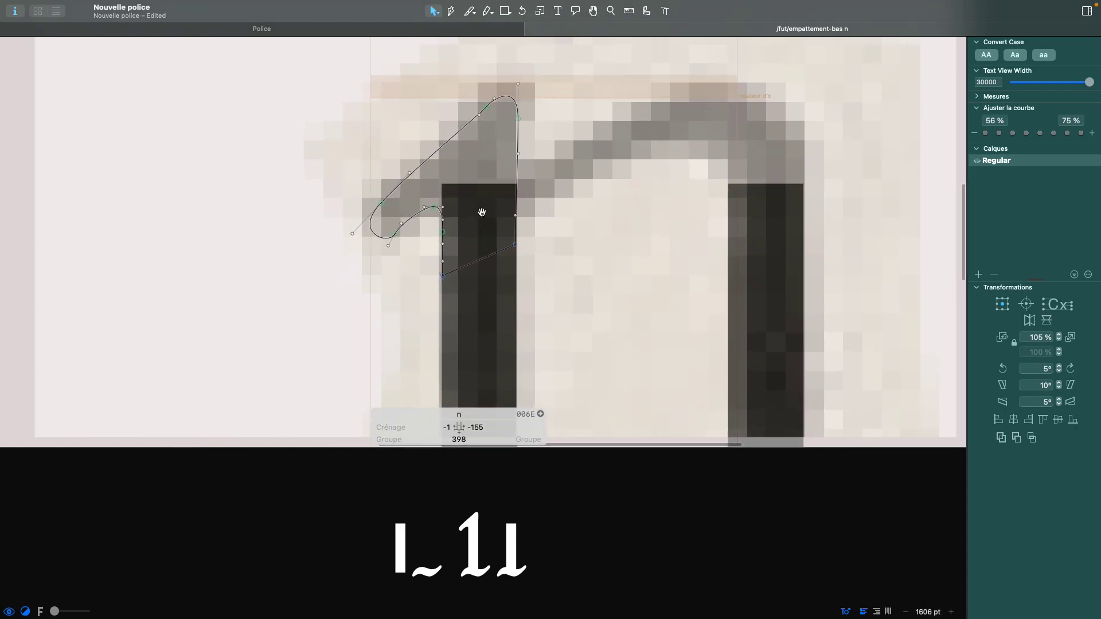
pyautogui.press('space')
pyautogui.scroll(5, 487, 174)
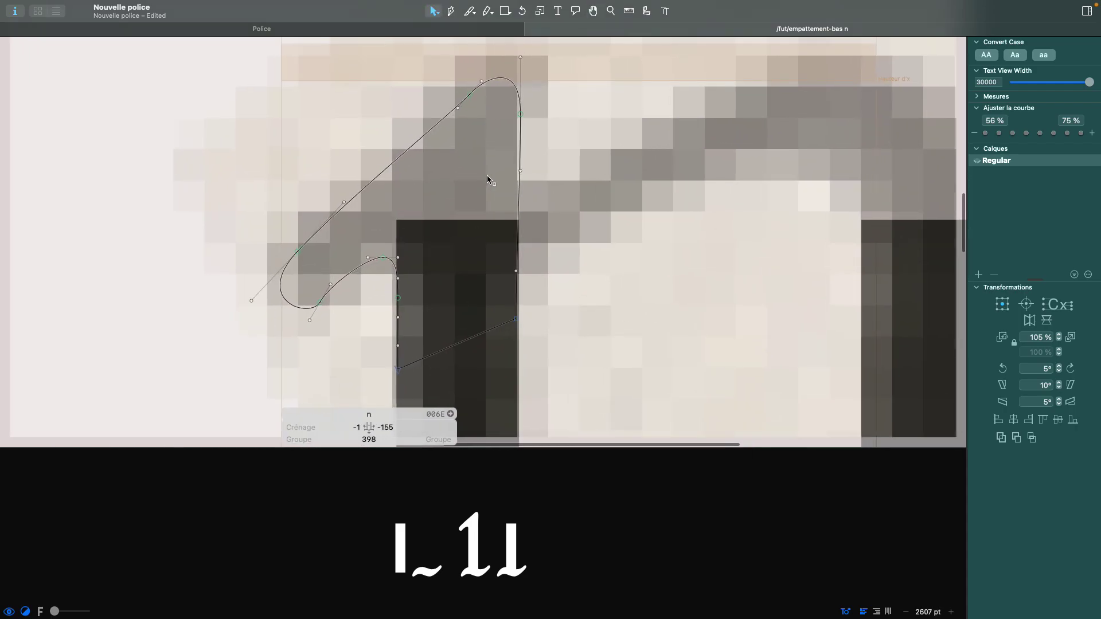
pyautogui.click(516, 297)
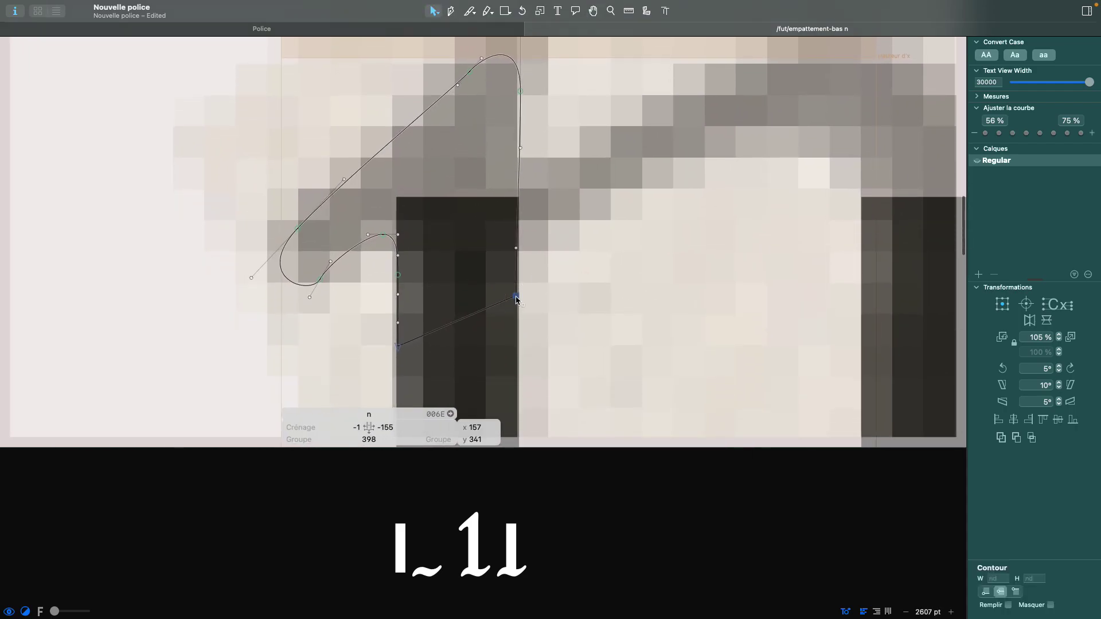
pyautogui.press('space')
pyautogui.press('Right')
pyautogui.press('space')
pyautogui.press('space')
pyautogui.moveTo(563, 275); pyautogui.dragTo(596, 262)
pyautogui.press('space')
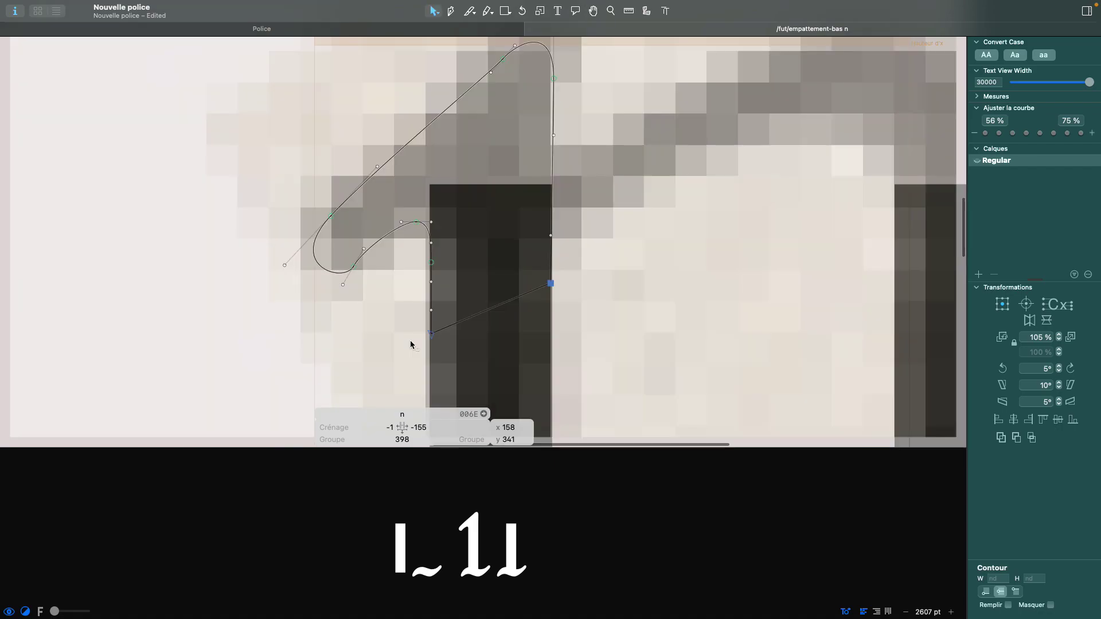
# - Nudge the lower-left nodes of the top serif contour and their shared handles to x 77 along the stem's left edge
pyautogui.scroll(5, 411, 341)
pyautogui.scroll(2, 411, 344)
pyautogui.click(413, 342)
pyautogui.moveTo(411, 356); pyautogui.dragTo(518, 173)
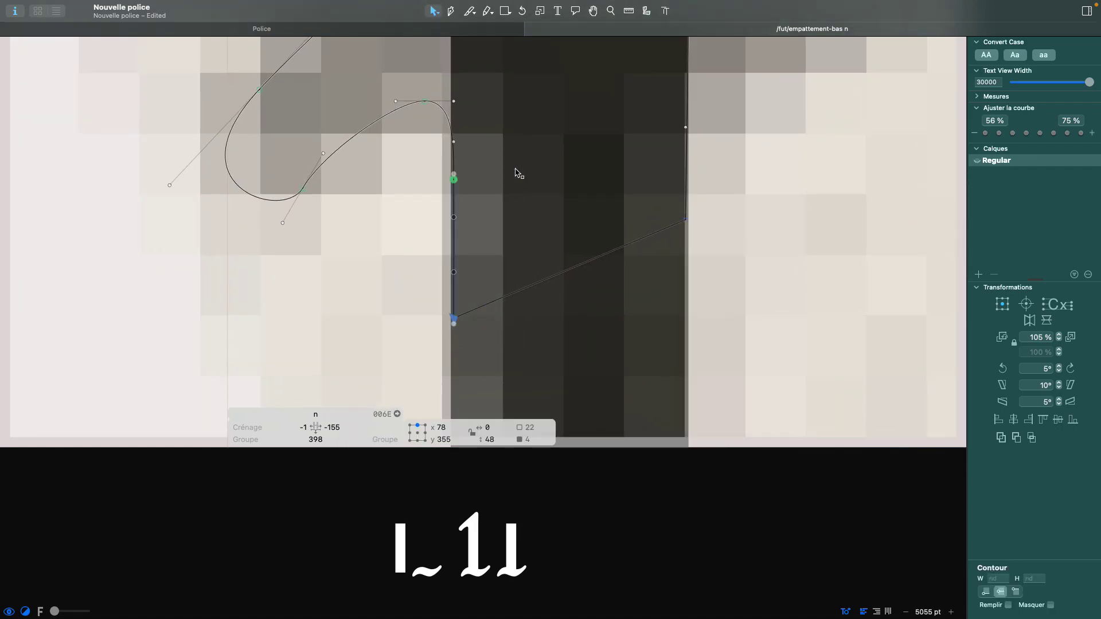
pyautogui.press('Left')
pyautogui.press('space')
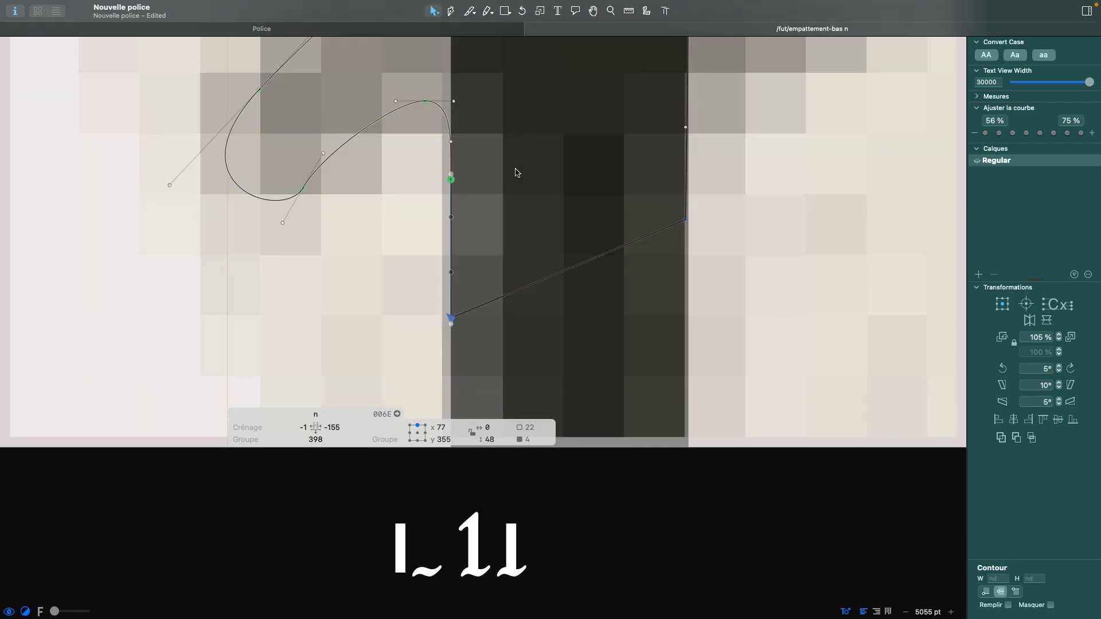
pyautogui.click(431, 255)
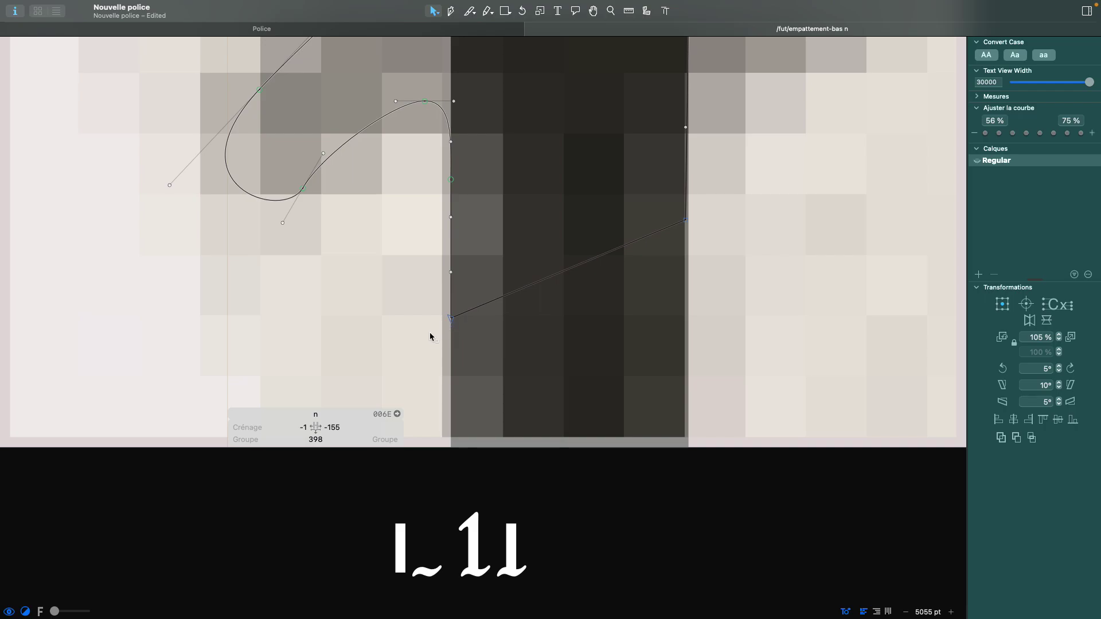
# - Examine the serif's inner curve node and its lower-right node against the left stem's edges
pyautogui.scroll(3, 679, 305)
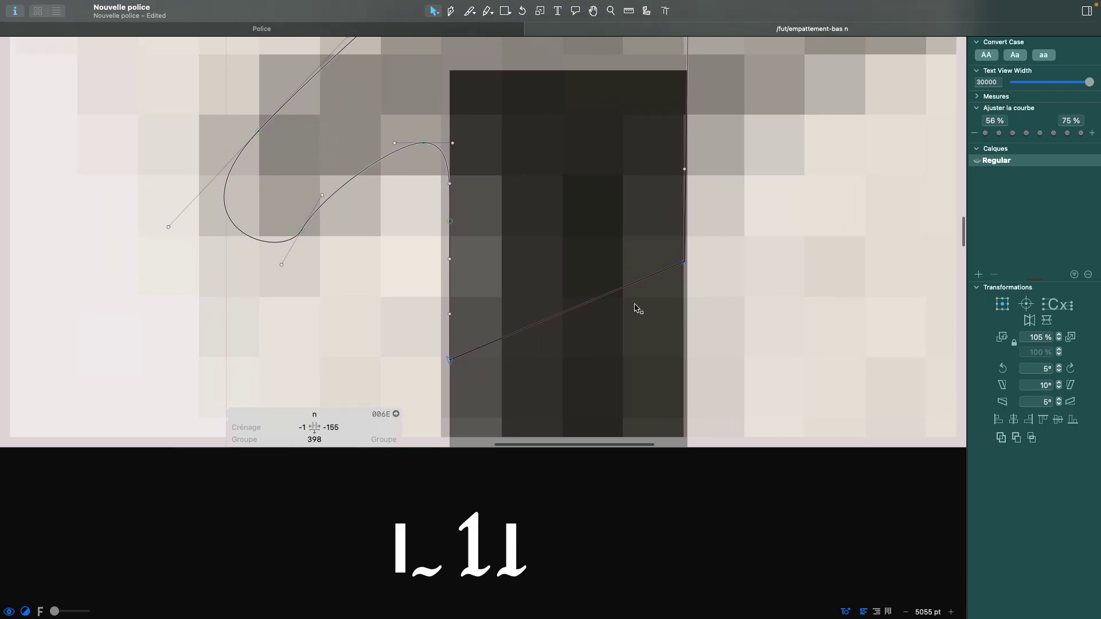
pyautogui.scroll(5, 408, 125)
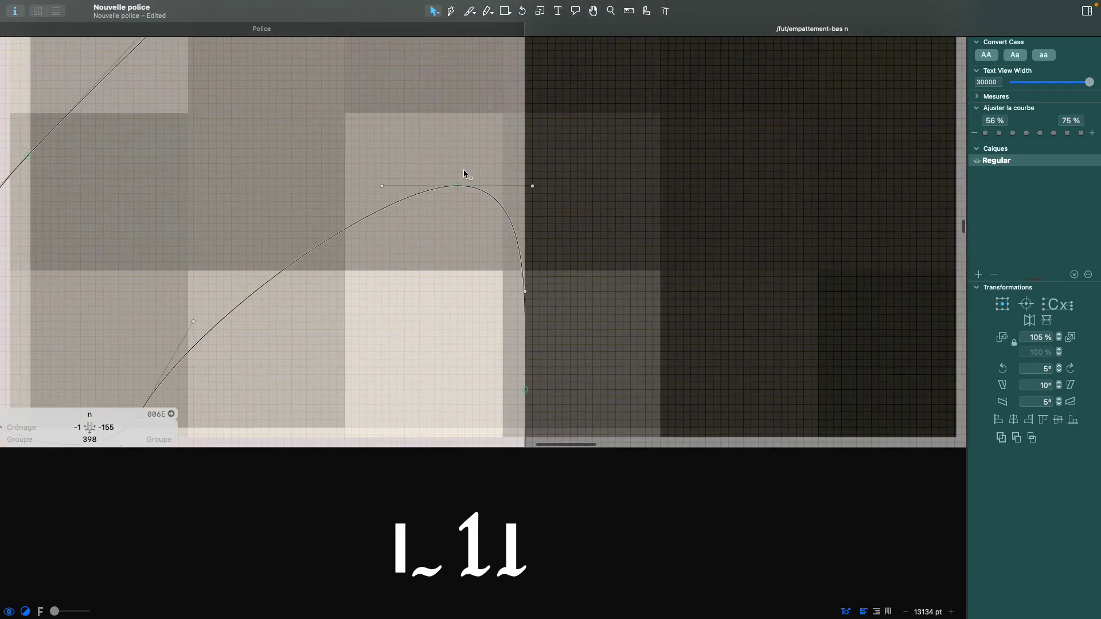
pyautogui.click(457, 186)
pyautogui.scroll(-3, 456, 258)
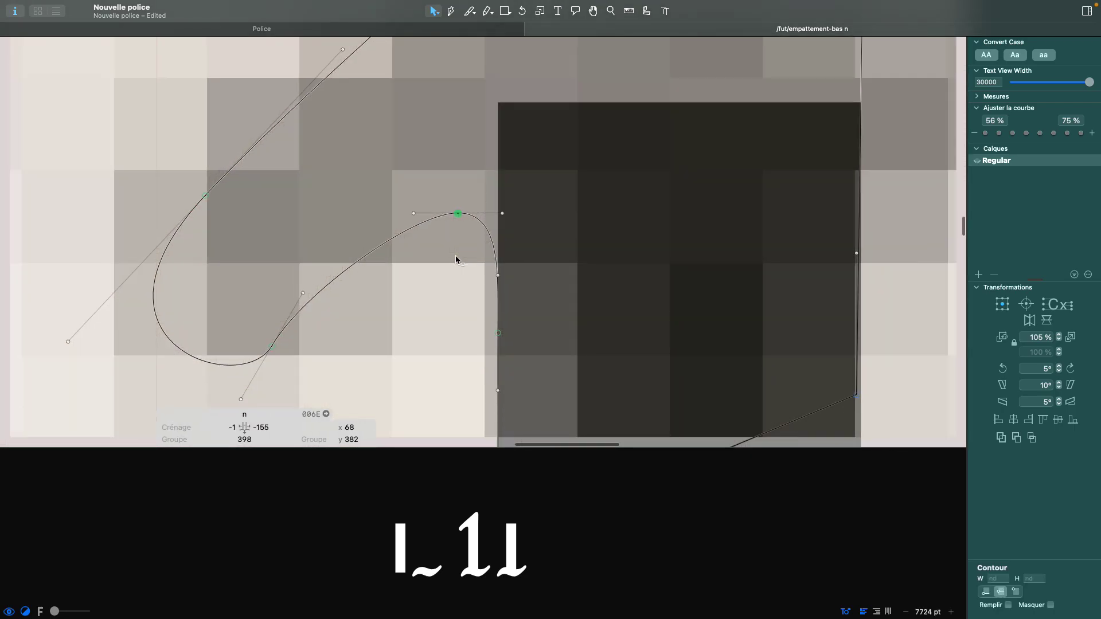
pyautogui.scroll(-5, 499, 363)
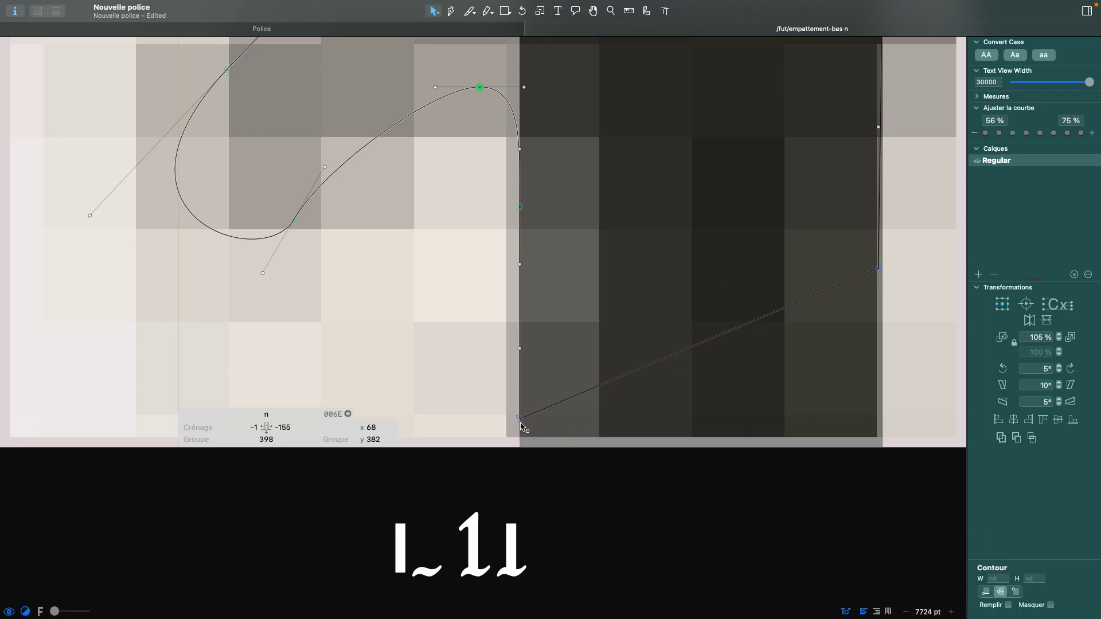
pyautogui.scroll(2, 453, 261)
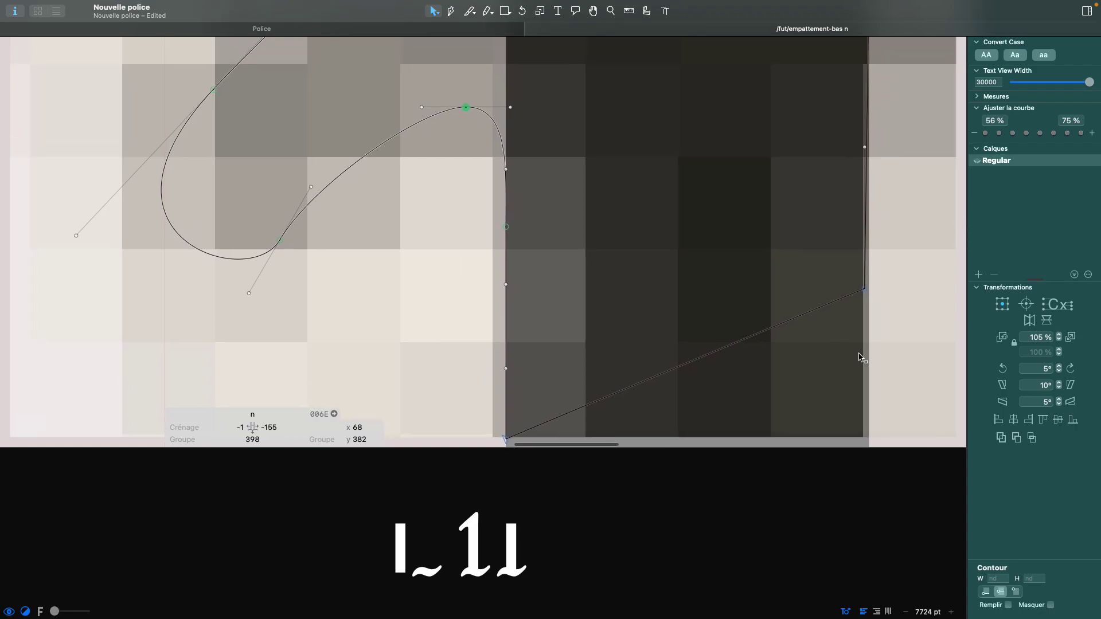
pyautogui.click(863, 291)
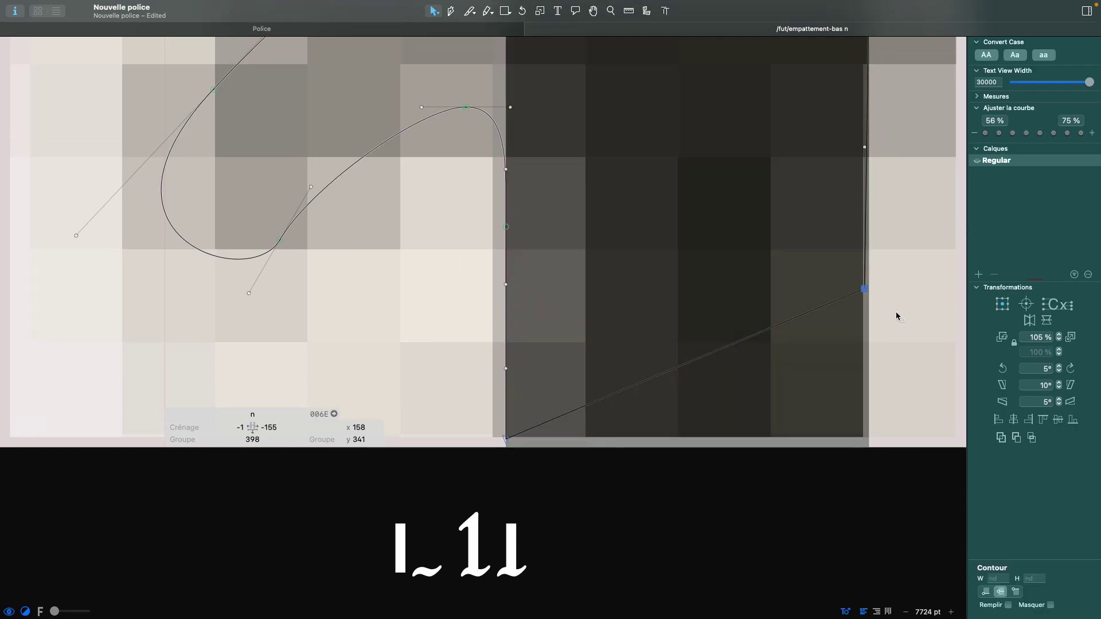
pyautogui.scroll(3, 577, 233)
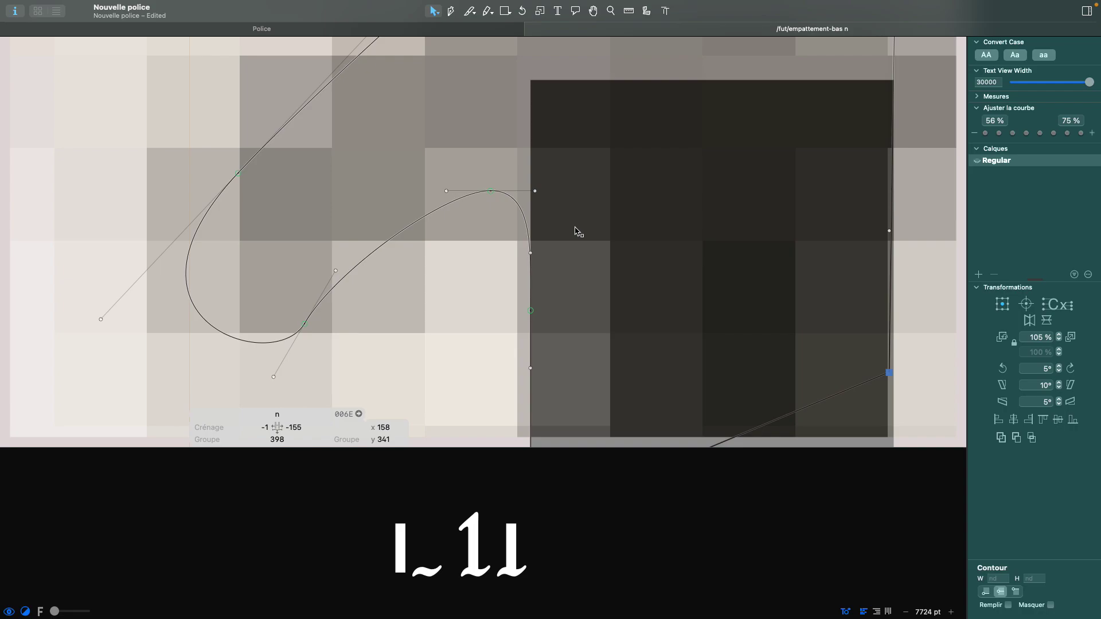
pyautogui.click(493, 214)
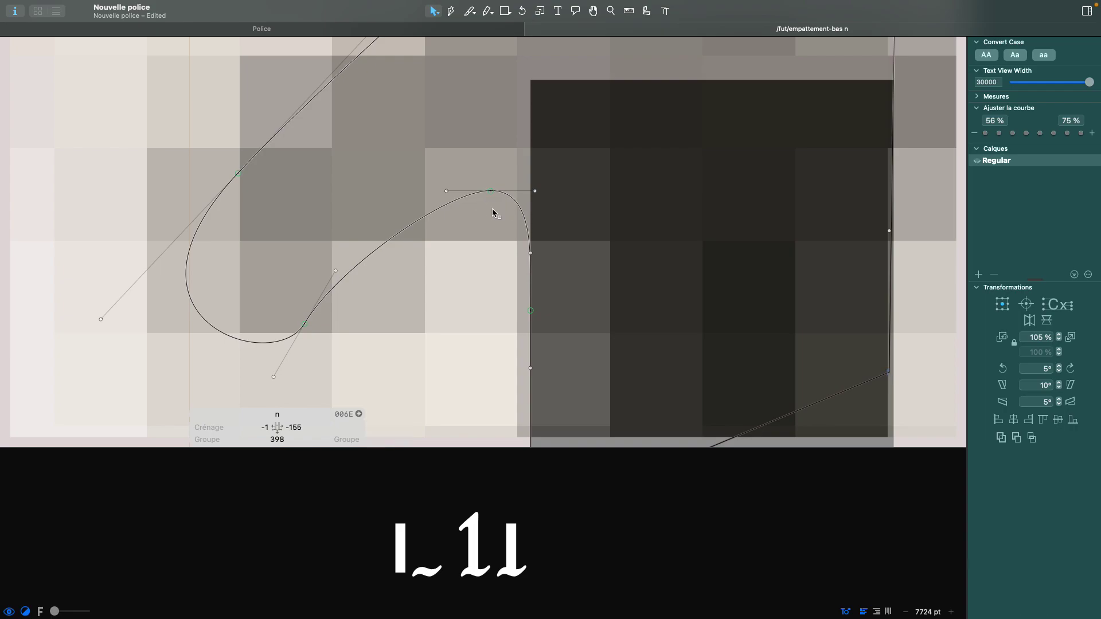
# - Try moving the right handle of the serif's inner curve top node inward along its tangent, and undo it
pyautogui.click(535, 191)
pyautogui.moveTo(536, 193); pyautogui.dragTo(508, 188)
pyautogui.press('super+z')
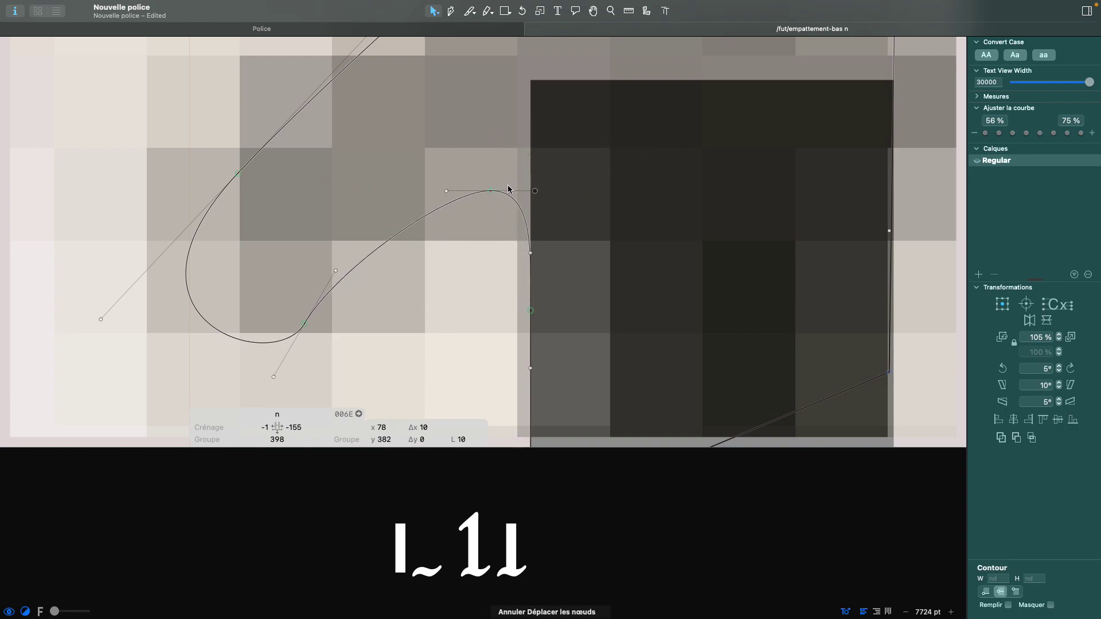
# - Convert the inner curve's top node to a corner, swing its right handle to x 66, y 360, and convert it back to smooth
pyautogui.click(491, 195)
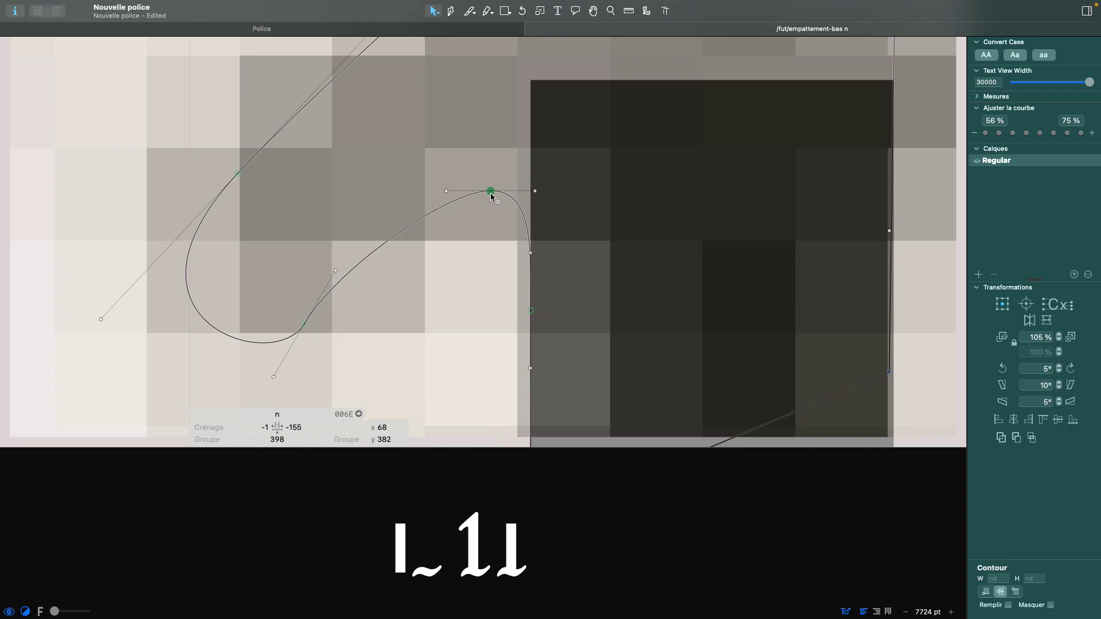
pyautogui.doubleClick(491, 192)
pyautogui.click(535, 191)
pyautogui.moveTo(535, 192); pyautogui.dragTo(482, 287)
pyautogui.press('space')
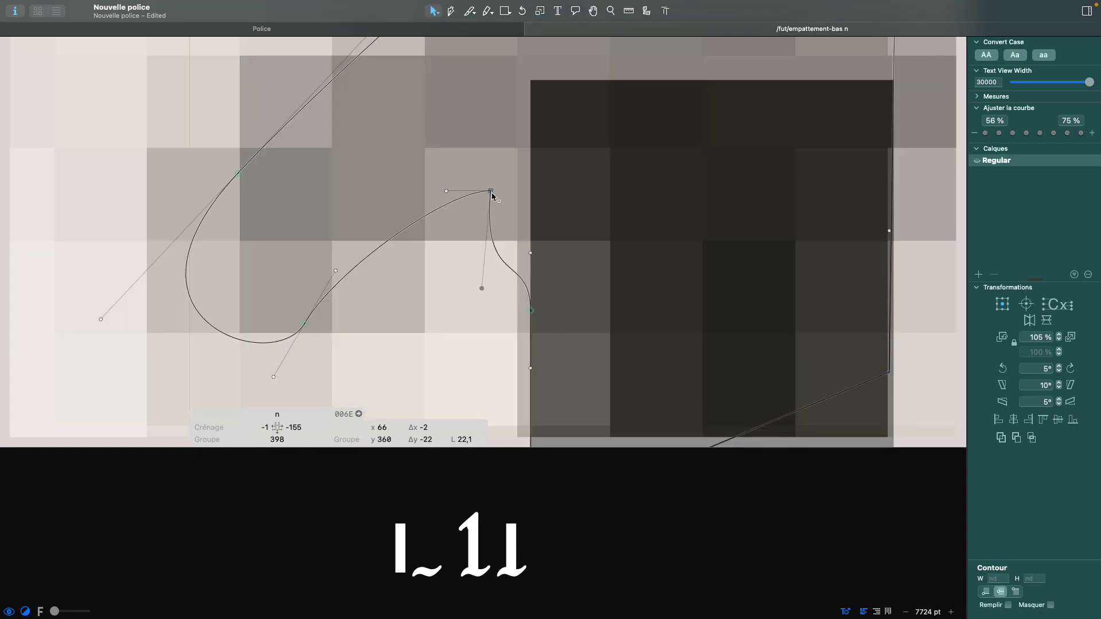
pyautogui.click(492, 193)
pyautogui.doubleClick(491, 193)
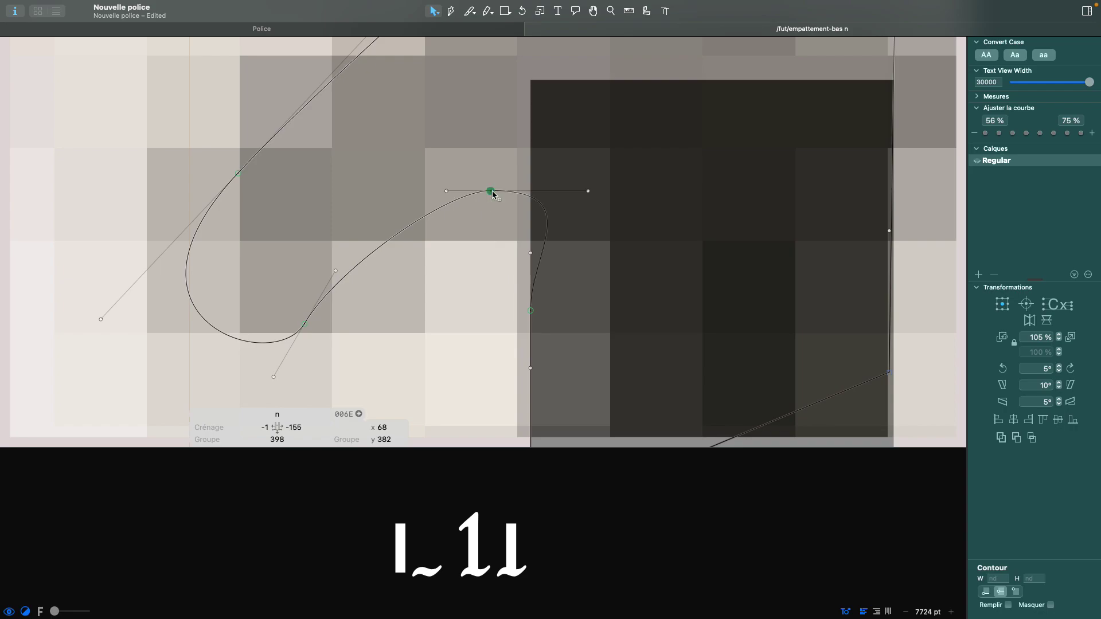
# - Refine the inner curve's top node: right handle at x 75, y 382, node at x 65, y 382, and left handle 4 units further left
pyautogui.moveTo(590, 193); pyautogui.dragTo(522, 197)
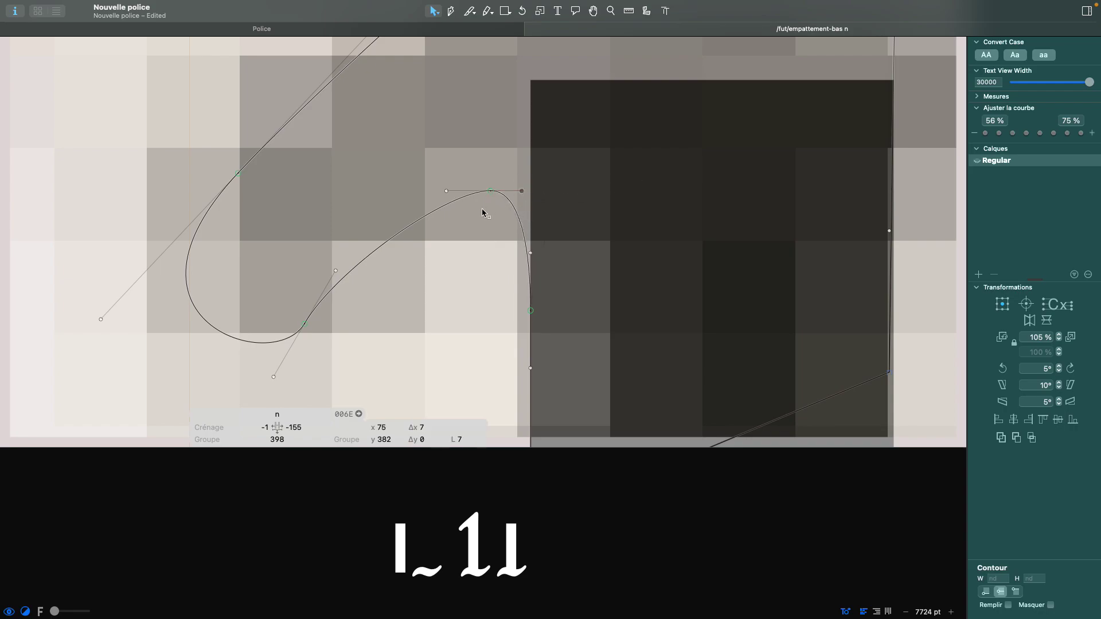
pyautogui.click(490, 192)
pyautogui.press('Left')
pyautogui.press('Left')
pyautogui.press('Left')
pyautogui.click(446, 191)
pyautogui.press('Left')
pyautogui.press('Left')
pyautogui.press('Left')
pyautogui.press('Left')
pyautogui.click(478, 193)
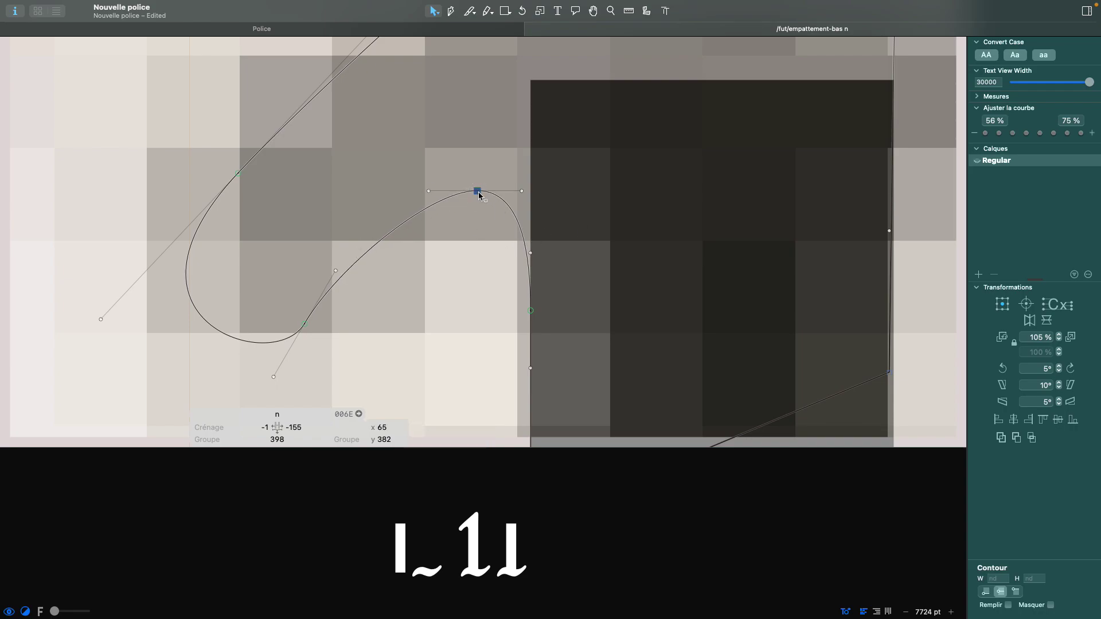
pyautogui.press('Escape')
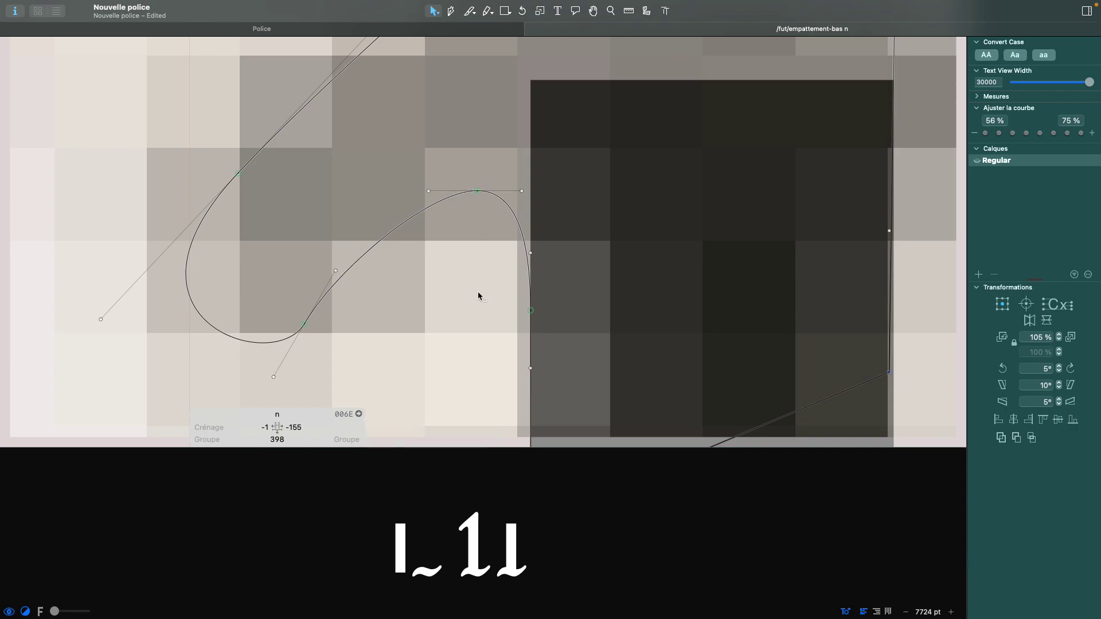
# - Delete the off-curve handle at x 77, y 323 to make the serif's lower-left edge a plain straight segment
pyautogui.scroll(-5, 478, 296)
pyautogui.hscroll(5, 478, 296)
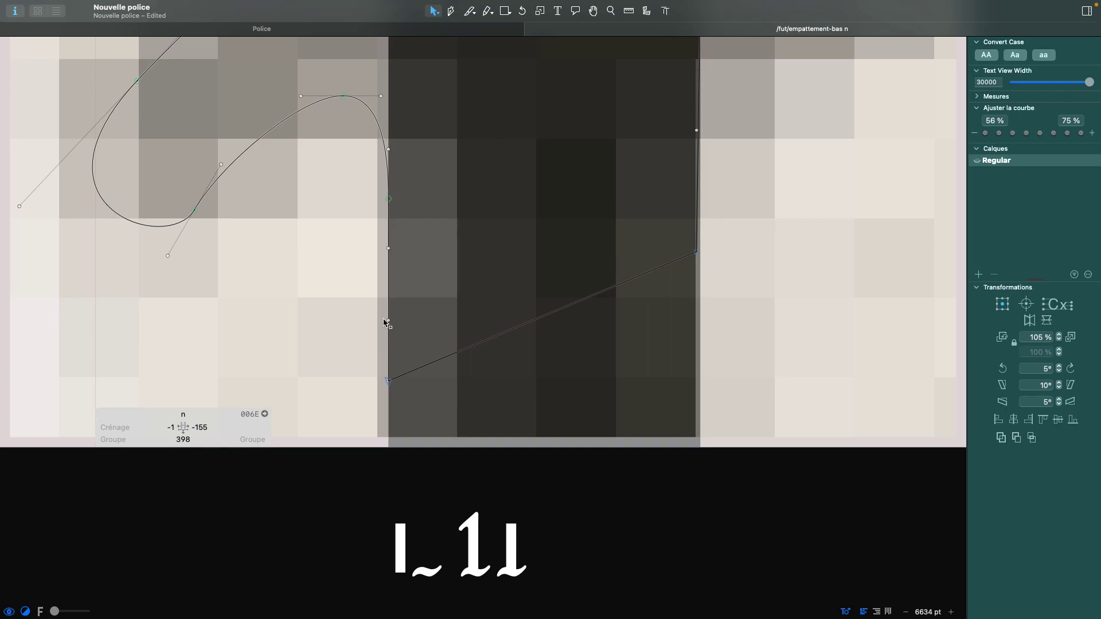
pyautogui.keyDown('alt'); pyautogui.click(389, 319); pyautogui.keyUp('alt')
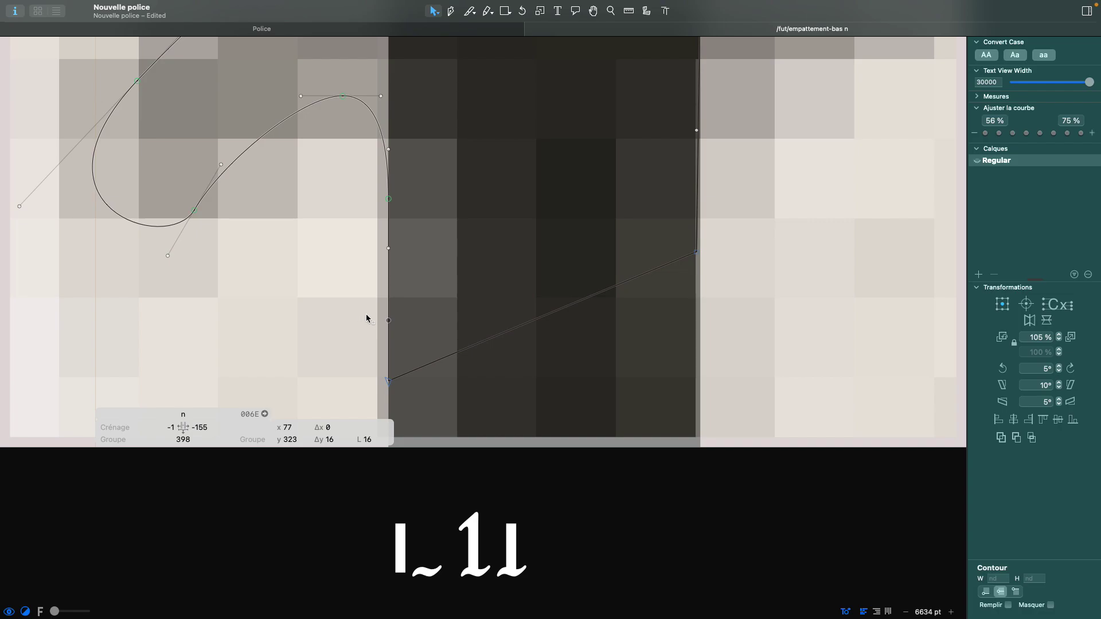
pyautogui.click(336, 325)
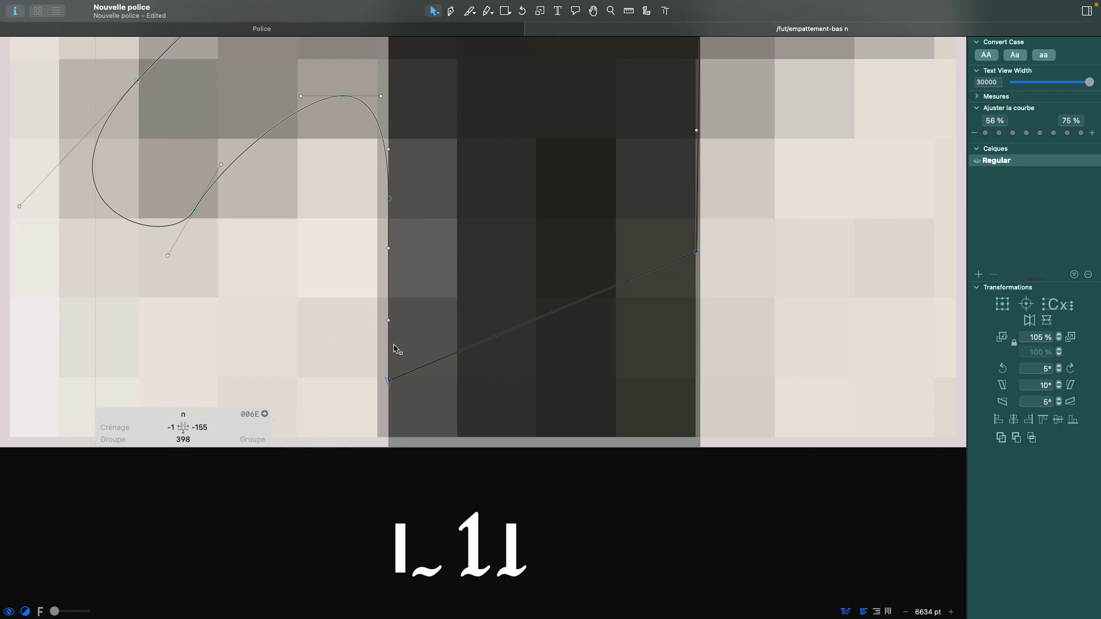
pyautogui.click(389, 321)
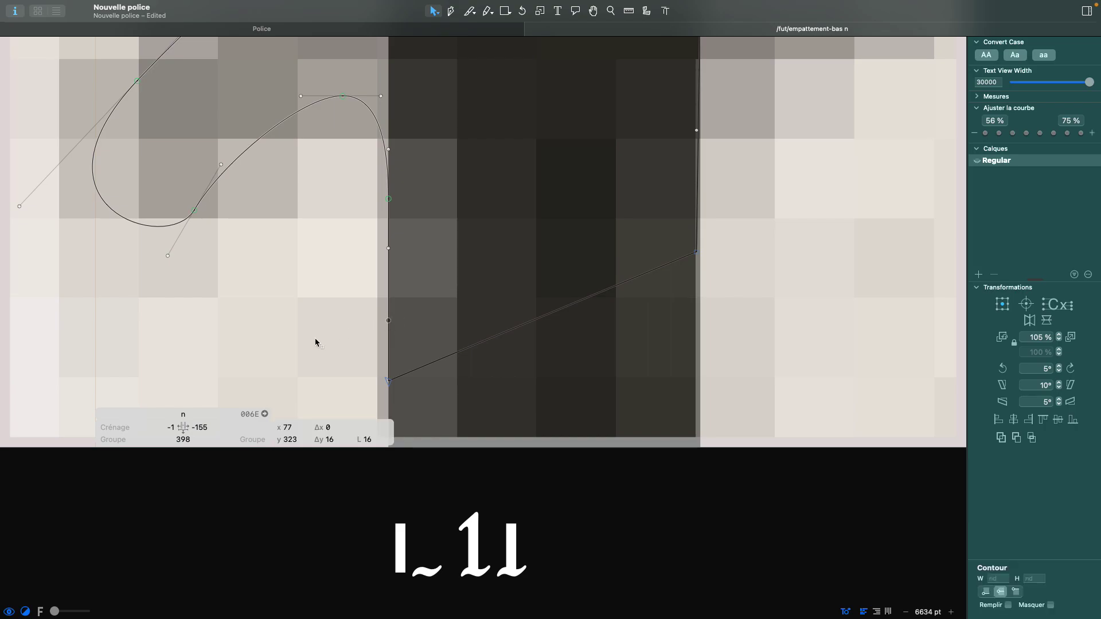
pyautogui.press('Delete')
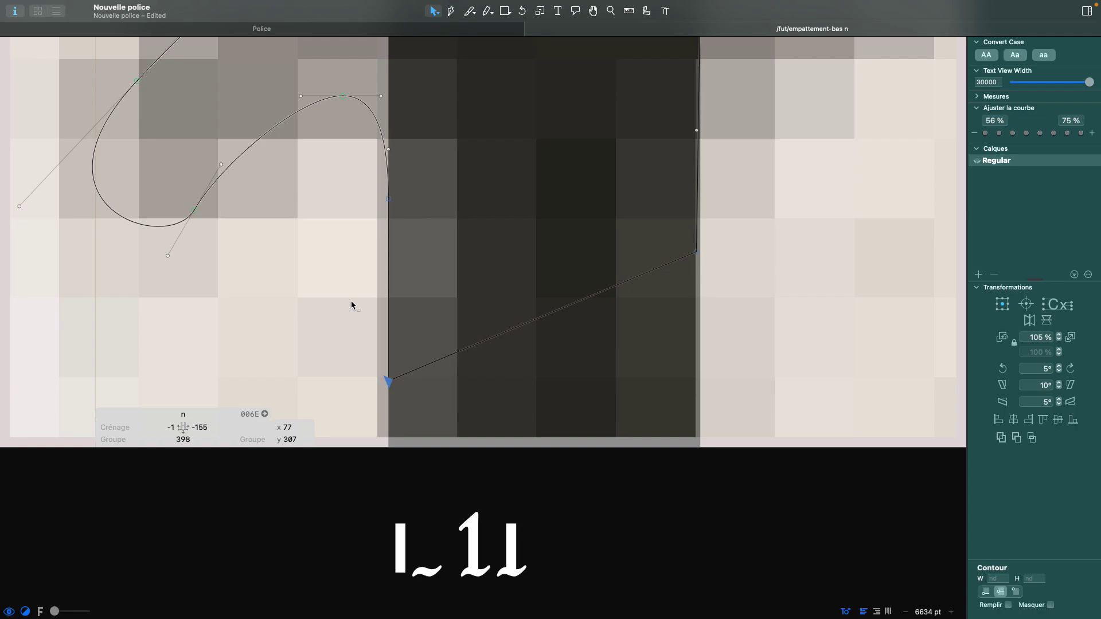
# - Try moving the upper handle of the left edge node at x 77, y 355 to x 65, y 362
pyautogui.click(392, 207)
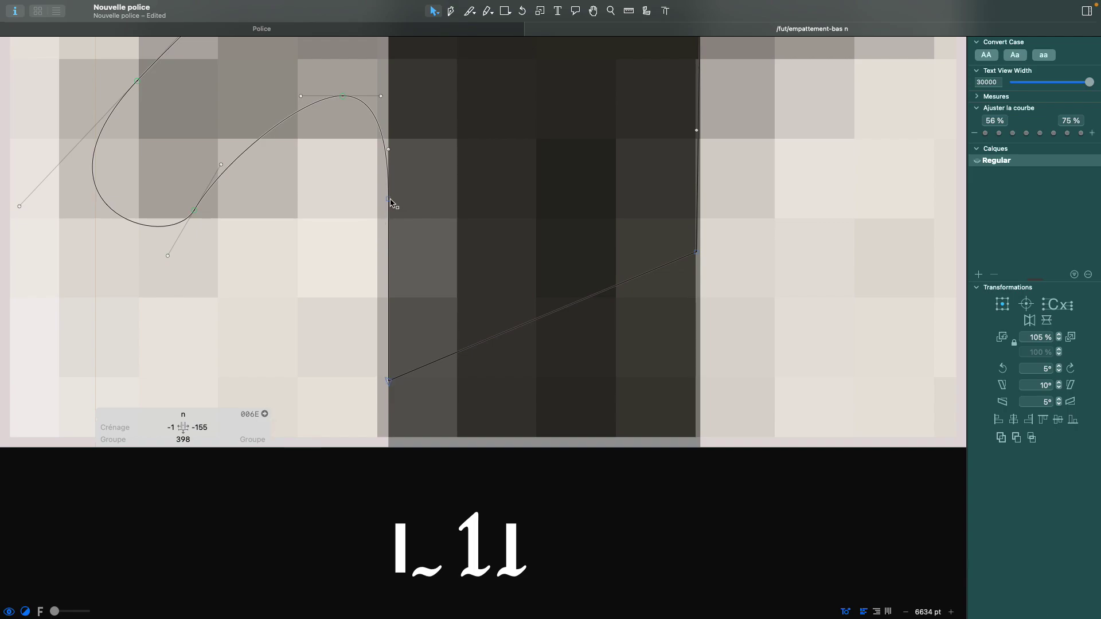
pyautogui.click(393, 203)
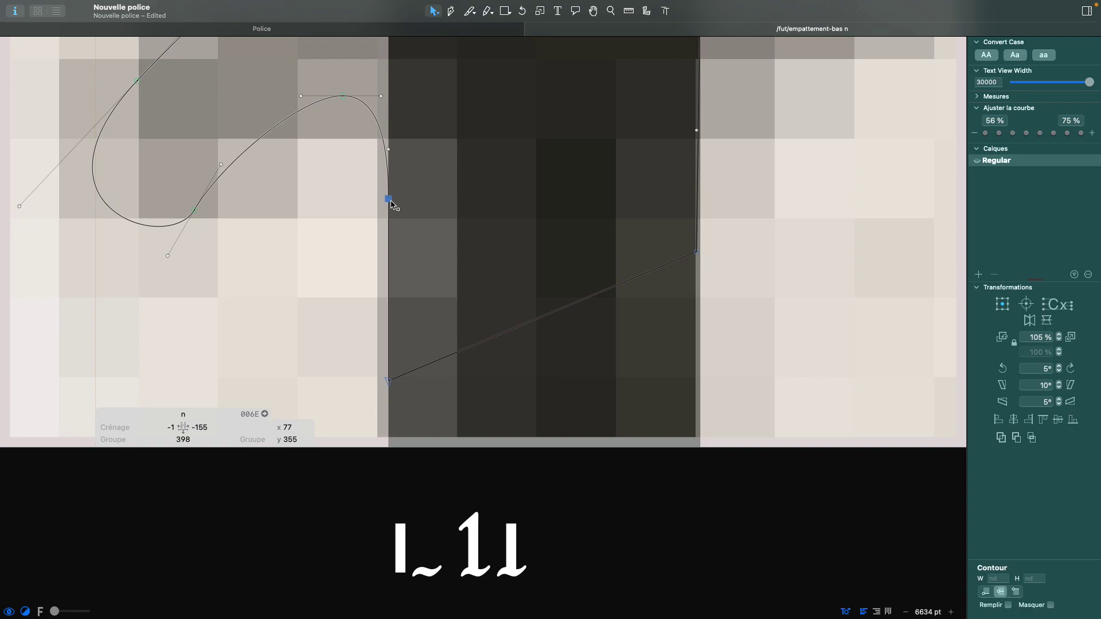
pyautogui.click(388, 150)
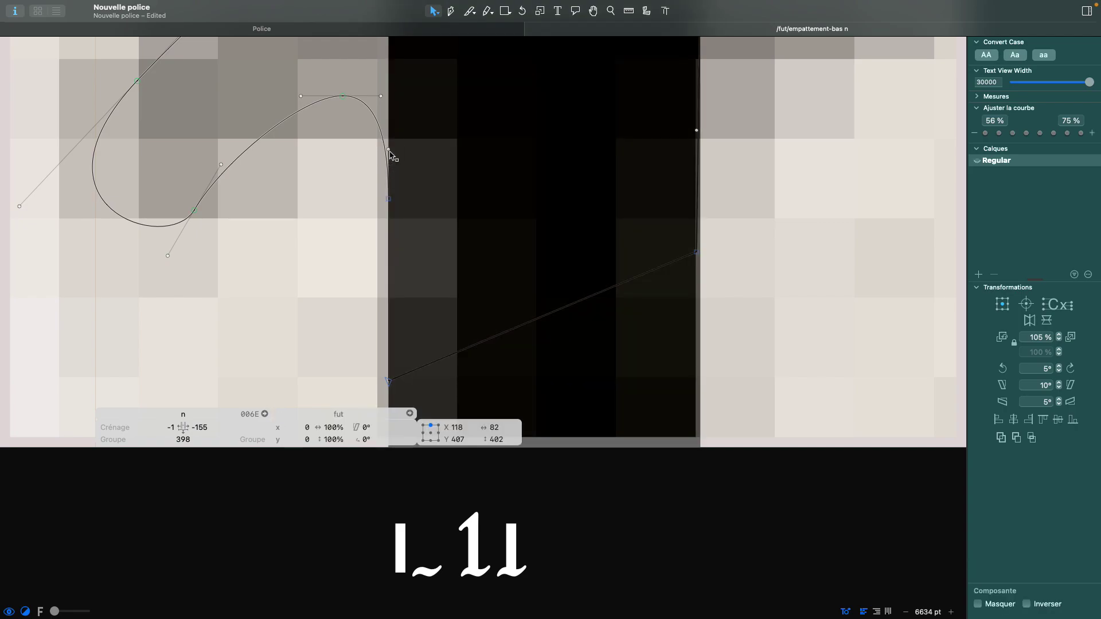
pyautogui.moveTo(389, 150); pyautogui.dragTo(343, 172)
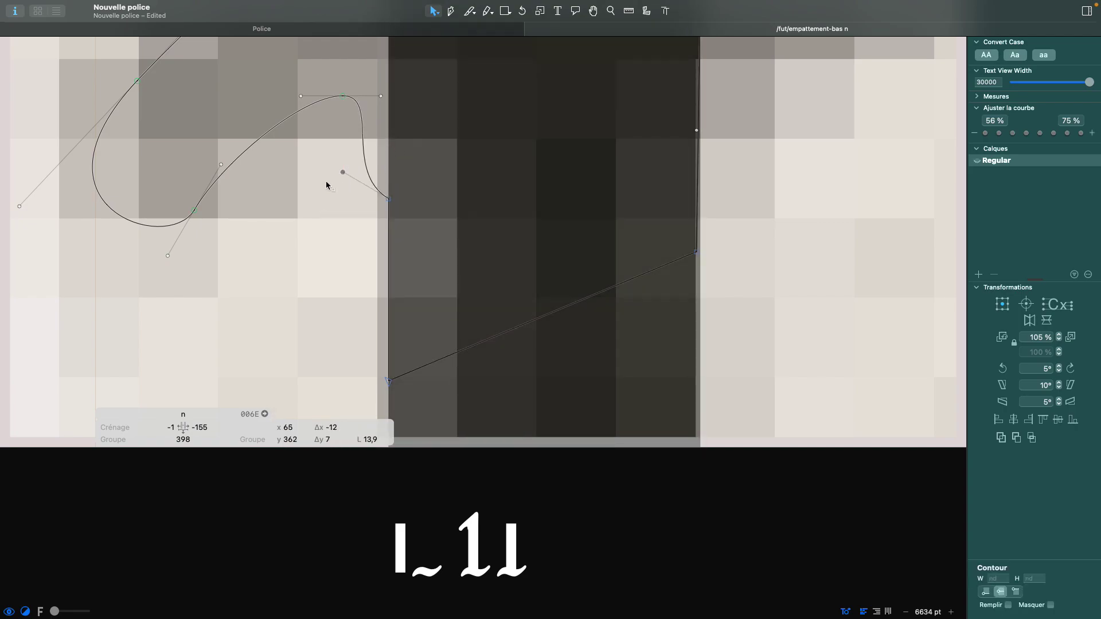
# - Convert the left edge node at x 77, y 355 to smooth, keep its upper handle at x 77, y 368, and preview the filled glyph
pyautogui.doubleClick(389, 201)
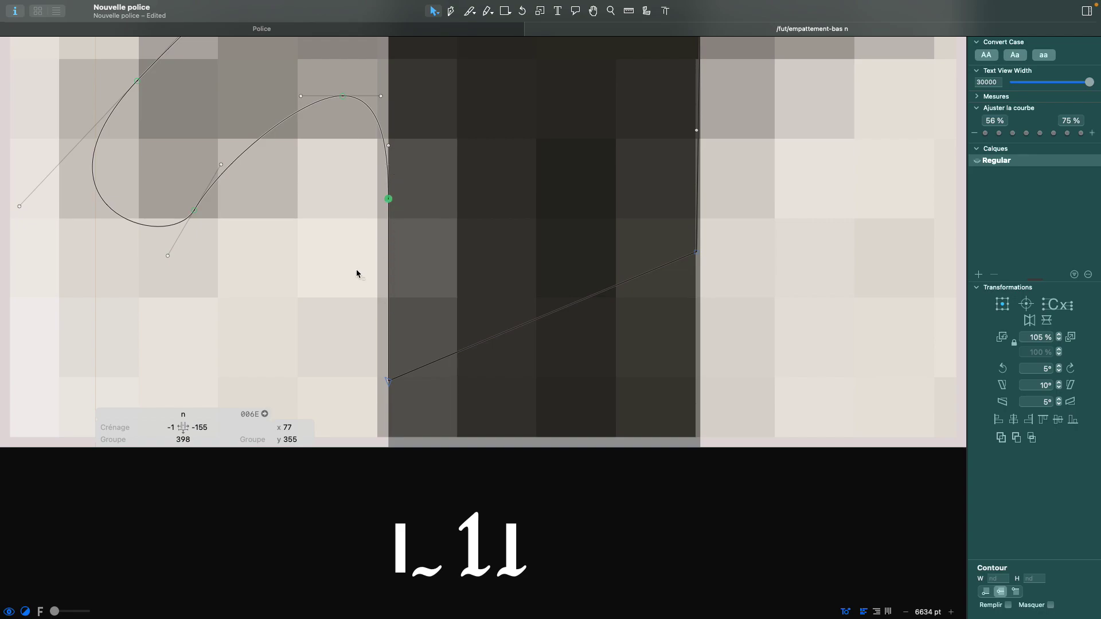
pyautogui.moveTo(388, 146)
pyautogui.mouseDown()
pyautogui.moveTo(388, 162)
pyautogui.moveTo(390, 126)
pyautogui.moveTo(389, 169)
pyautogui.moveTo(386, 138)
pyautogui.moveTo(386, 167)
pyautogui.moveTo(387, 145)
pyautogui.moveTo(376, 150)
pyautogui.moveTo(394, 145)
pyautogui.moveTo(369, 152)
pyautogui.mouseUp()
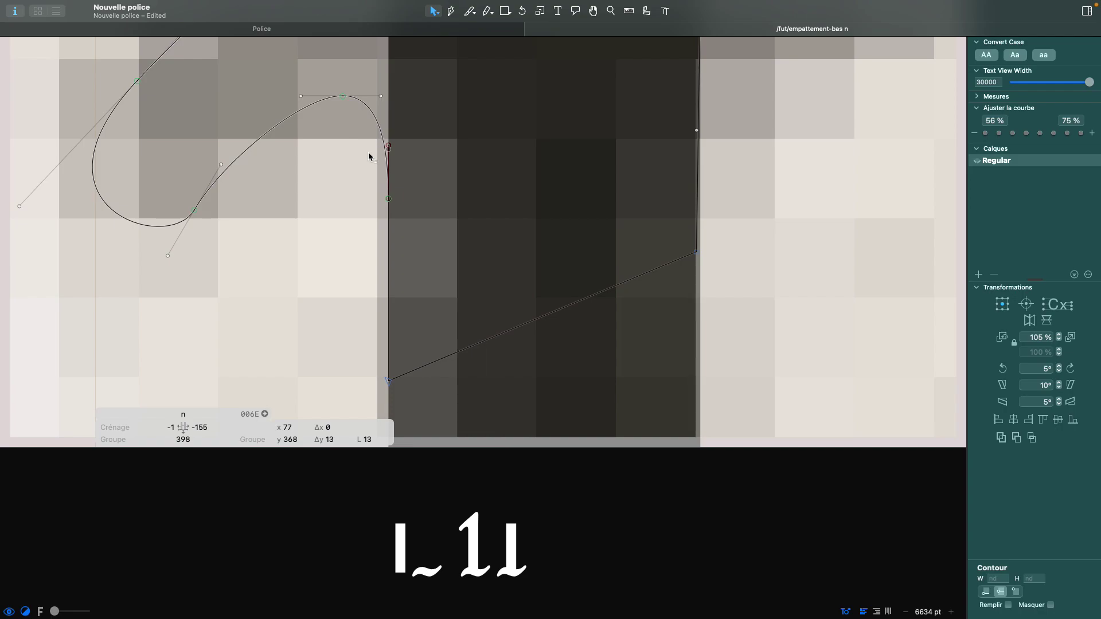
pyautogui.press('space')
pyautogui.hscroll(2, 329, 311)
pyautogui.scroll(-5, 329, 311)
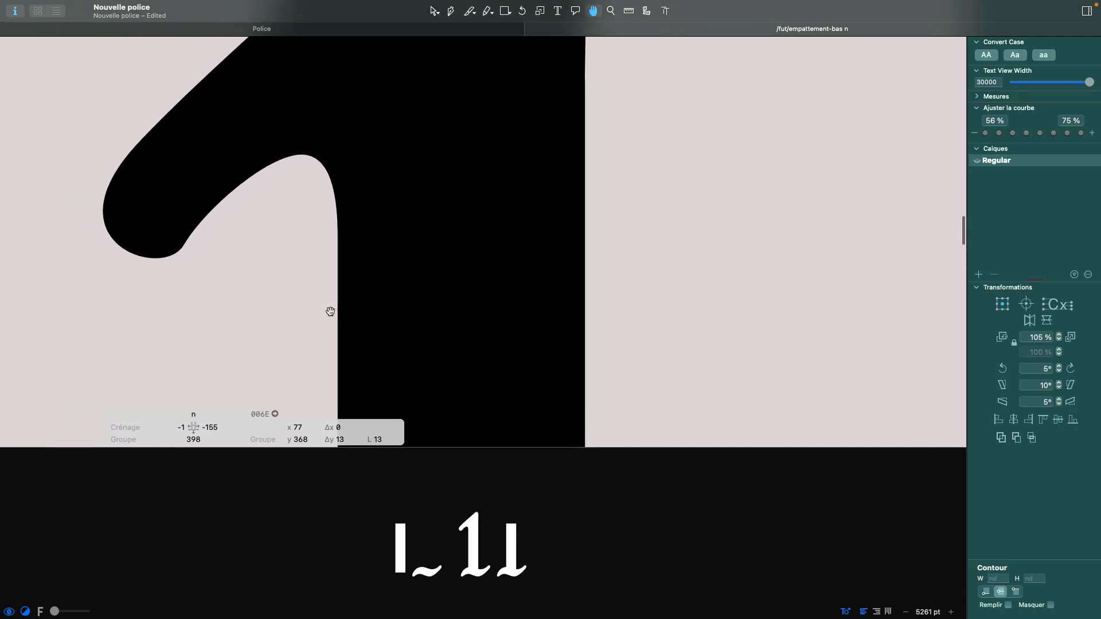
pyautogui.scroll(3, 255, 250)
pyautogui.press('space')
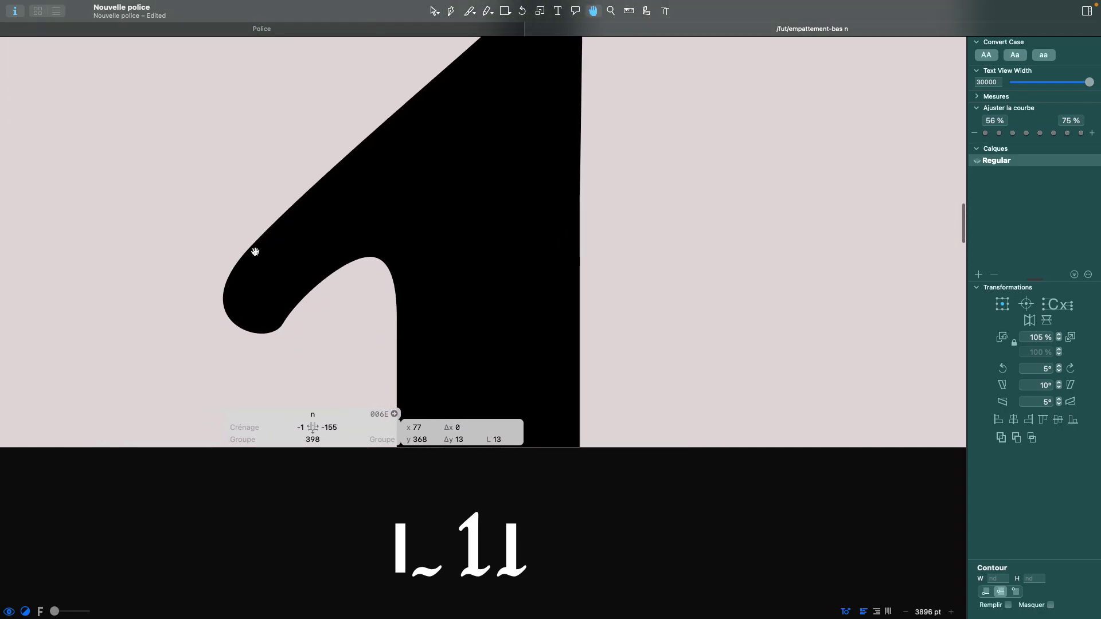
# - Delete the lower off-curve handle on the serif's slanted upper edge to make that edge a plain straight segment
pyautogui.scroll(-3, 233, 346)
pyautogui.scroll(2, 298, 344)
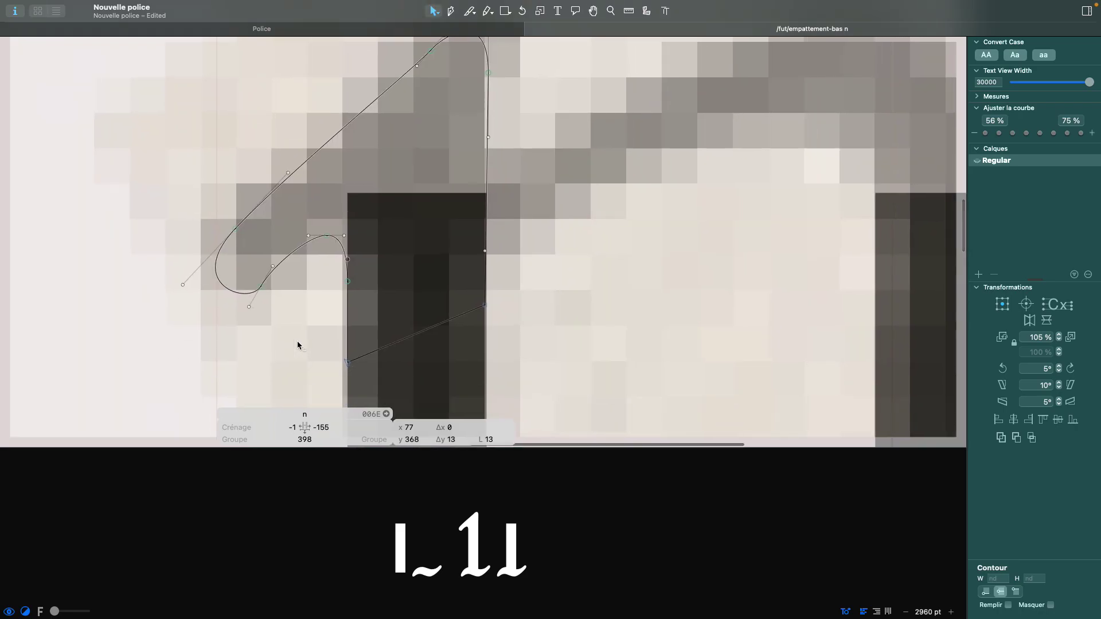
pyautogui.scroll(3, 307, 241)
pyautogui.scroll(1, 307, 245)
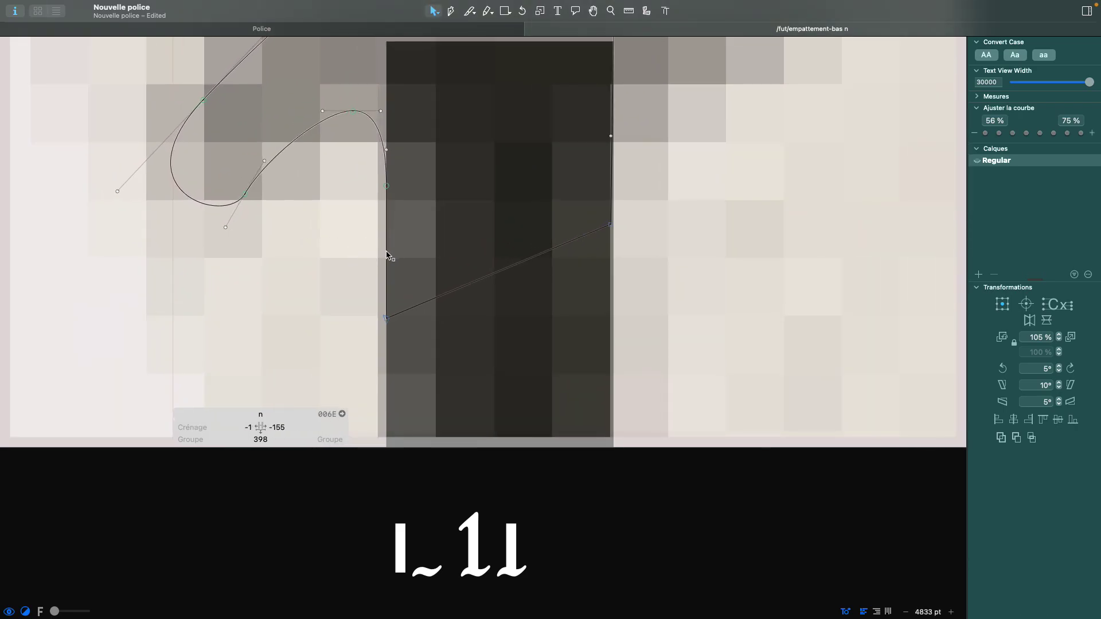
pyautogui.scroll(-4, 387, 257)
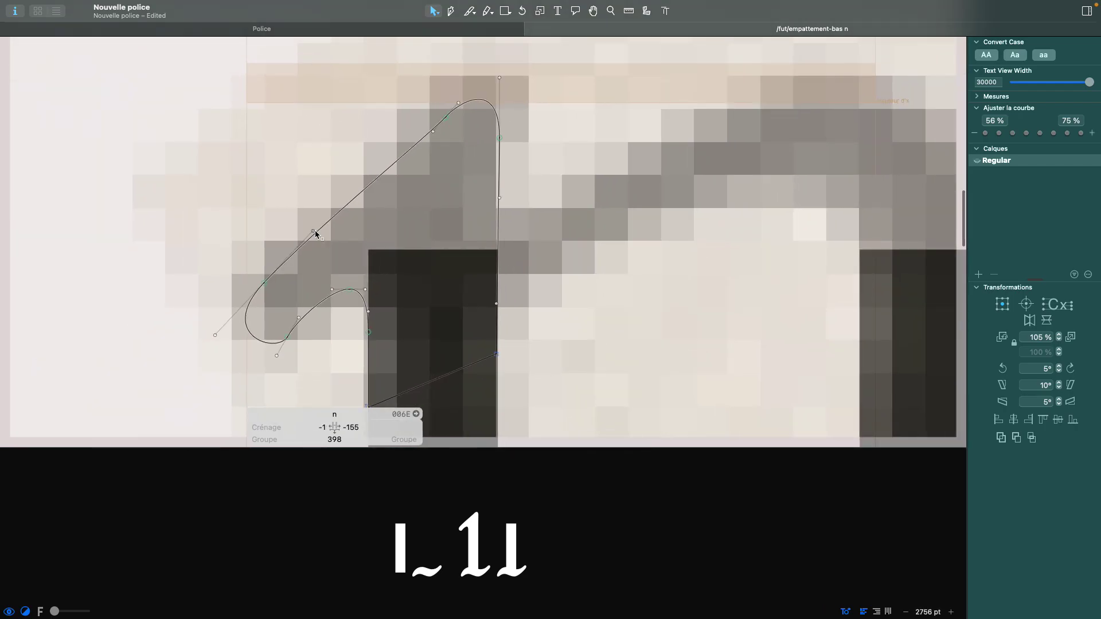
pyautogui.click(313, 231)
pyautogui.press('Delete')
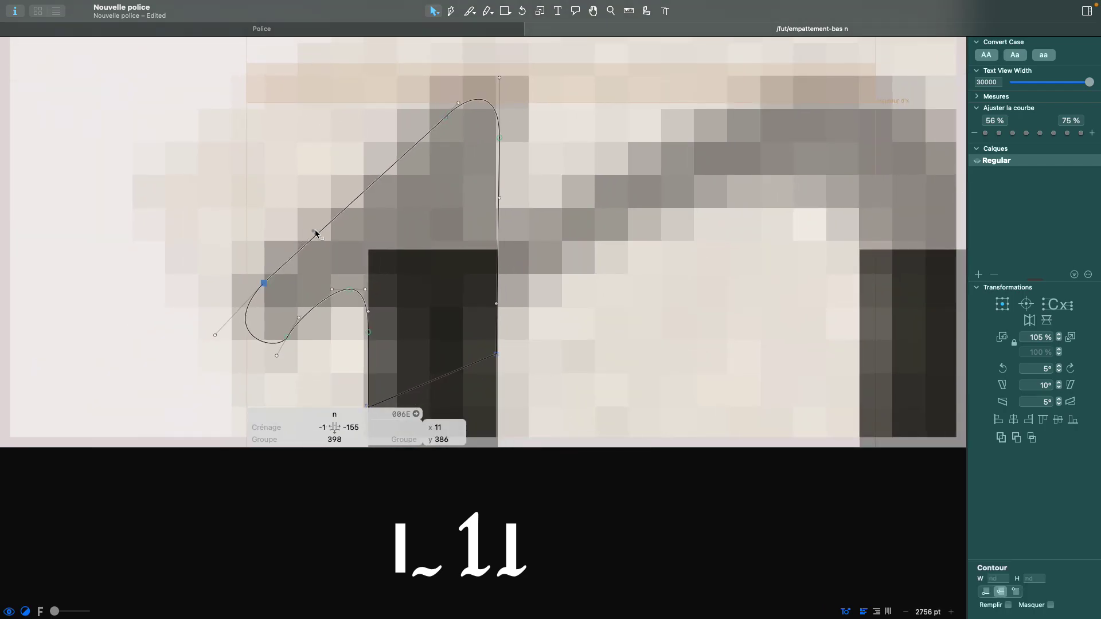
# - Convert the serif's straight slanted upper edge to a curve, make its end nodes at x 126, y 491 and x 11, y 386 smooth, and preview the glyph
pyautogui.click(322, 205)
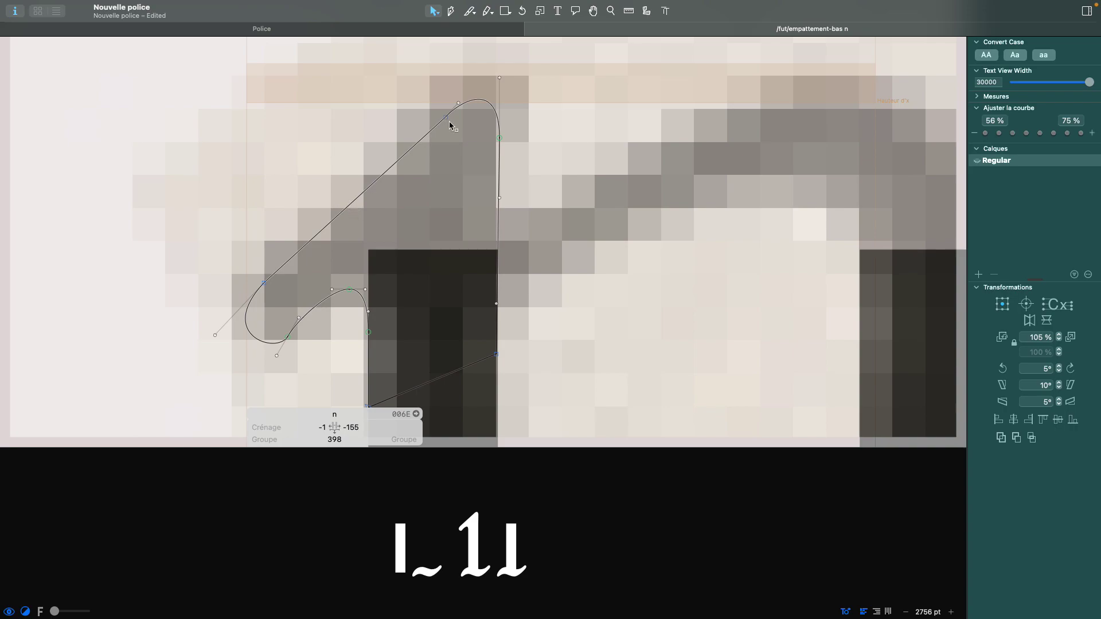
pyautogui.click(403, 157)
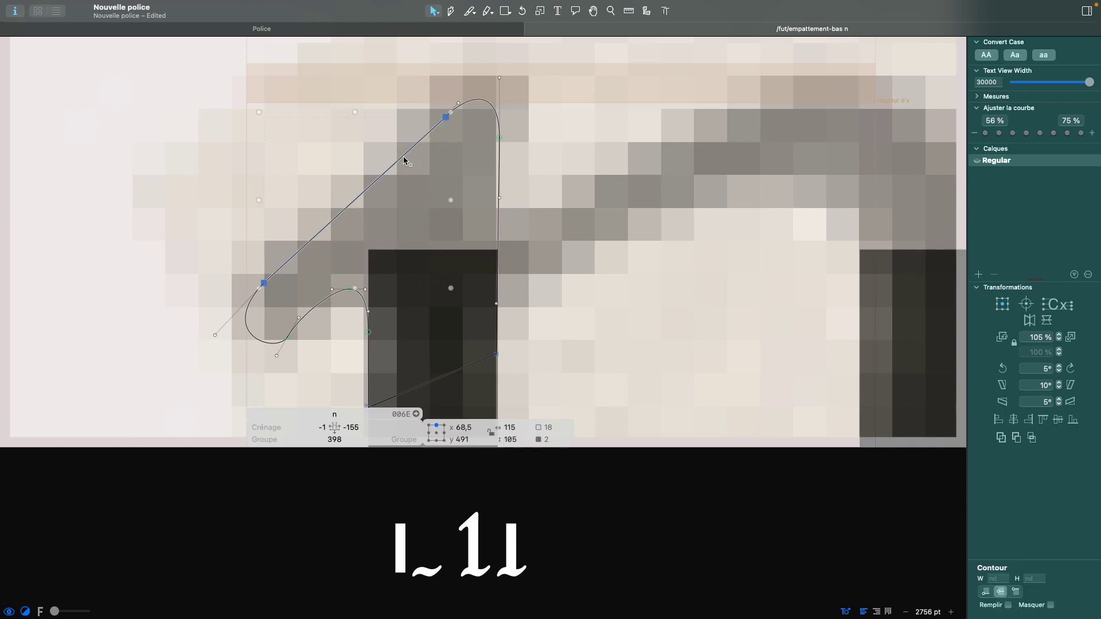
pyautogui.click(361, 154)
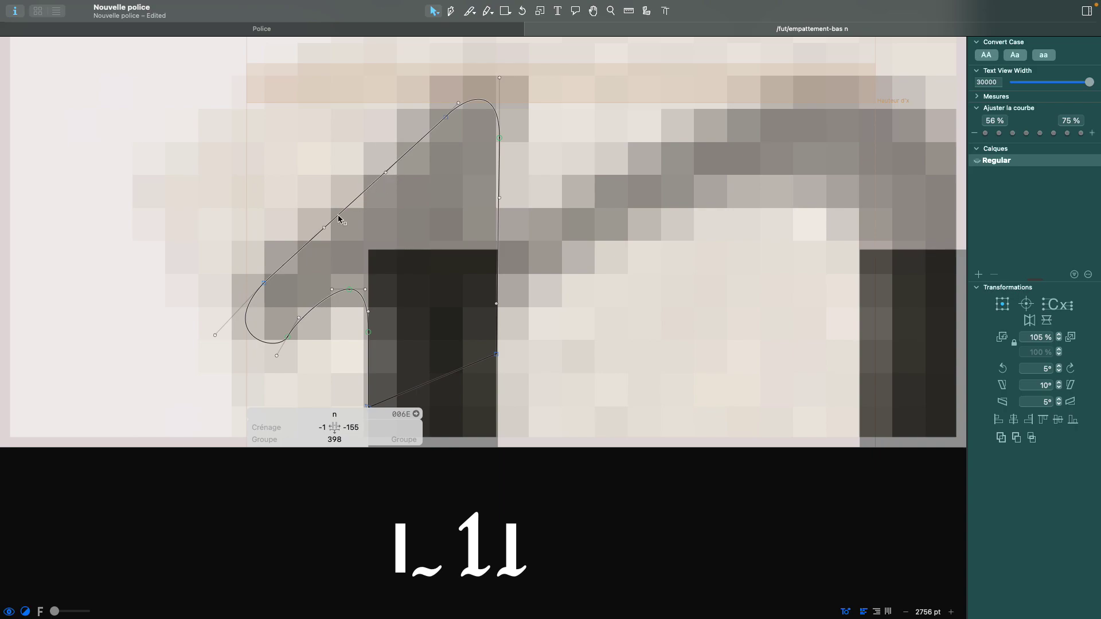
pyautogui.click(446, 117)
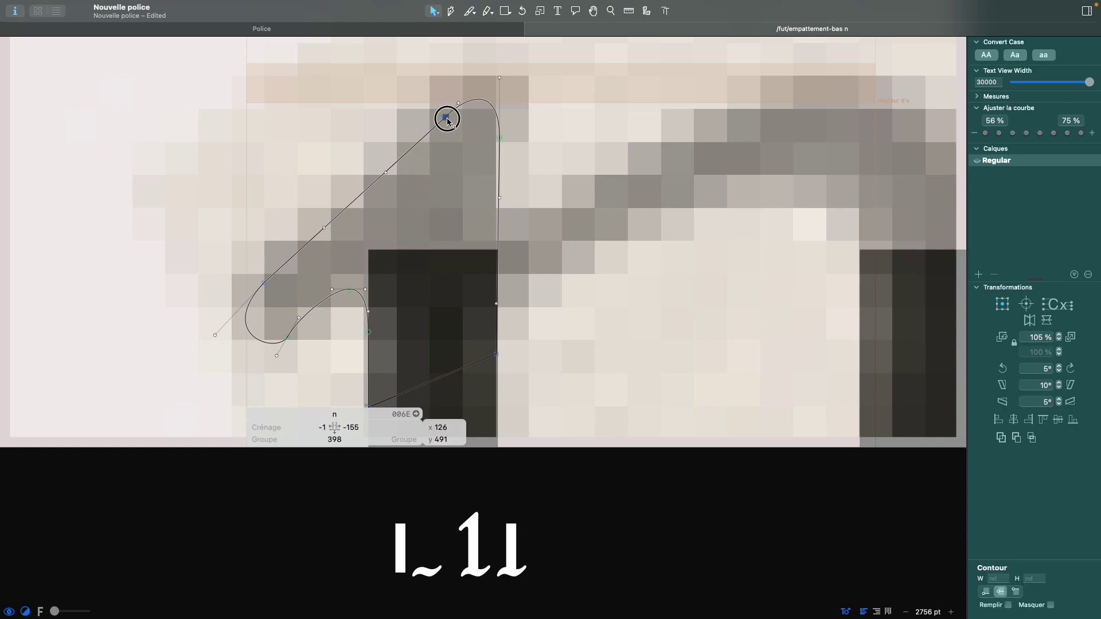
pyautogui.click(265, 281)
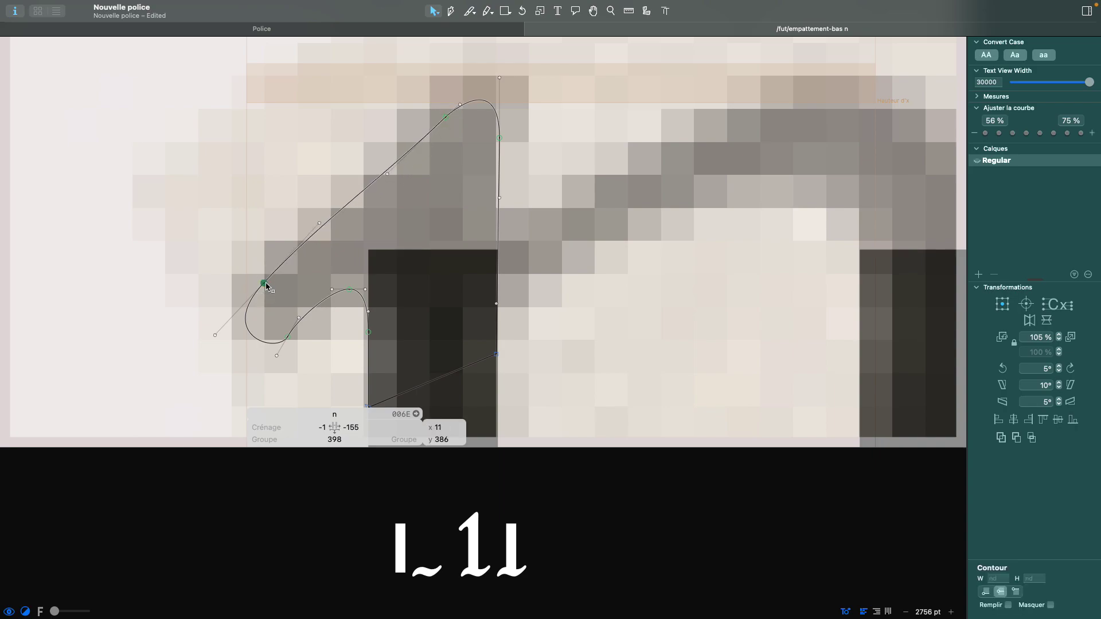
pyautogui.press('space')
pyautogui.scroll(-6, 553, 161)
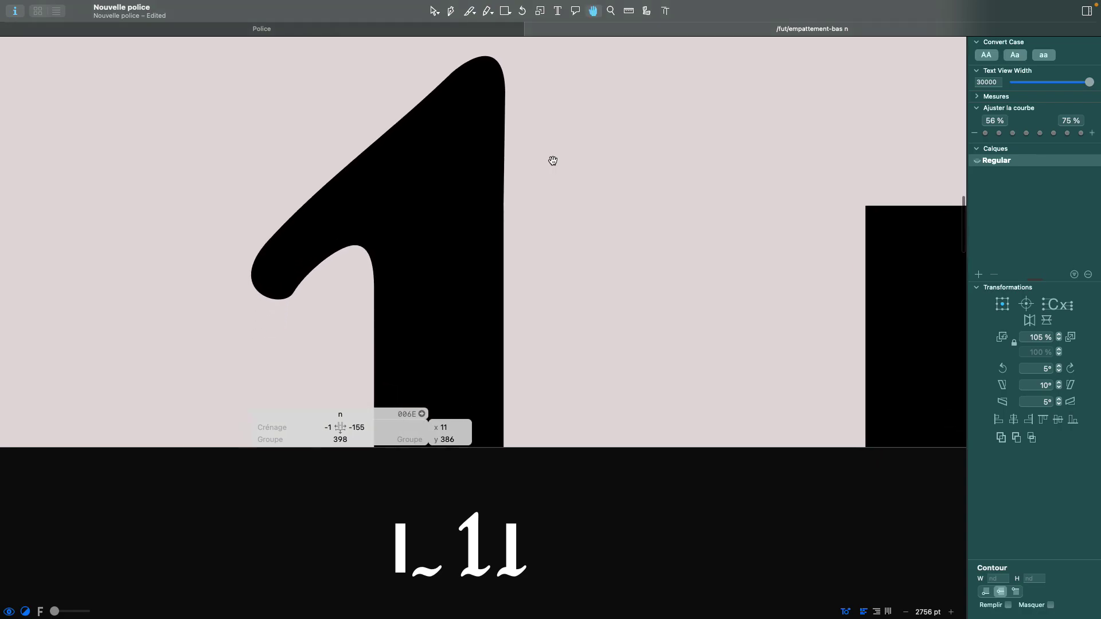
pyautogui.scroll(5, 552, 161)
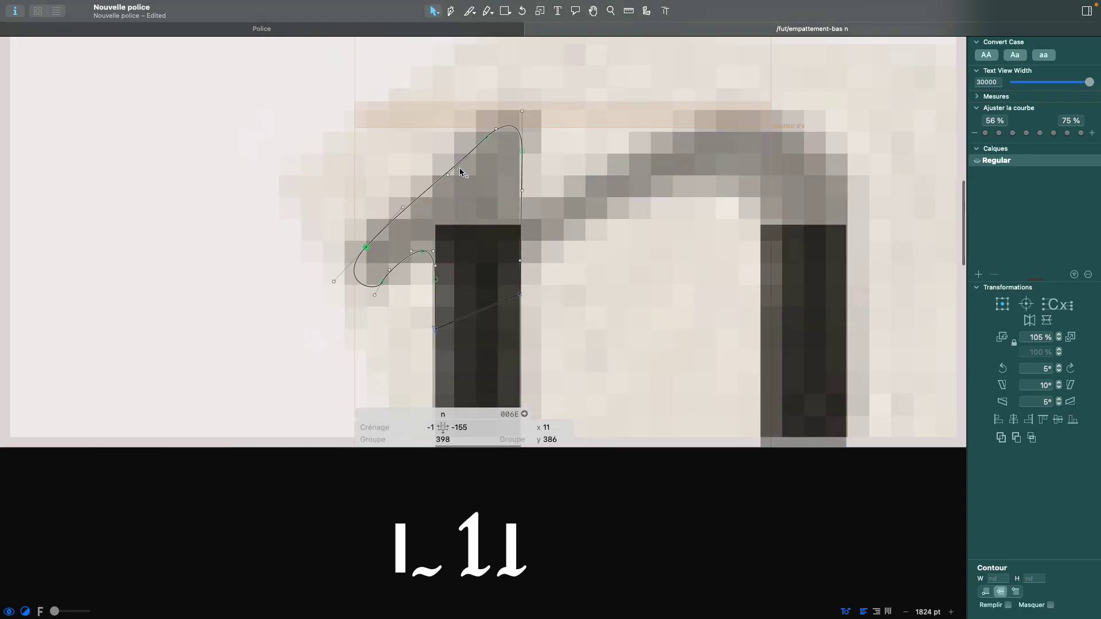
# - Turn the whole top serif outline into a reusable component named empattement-haut
pyautogui.doubleClick(473, 155)
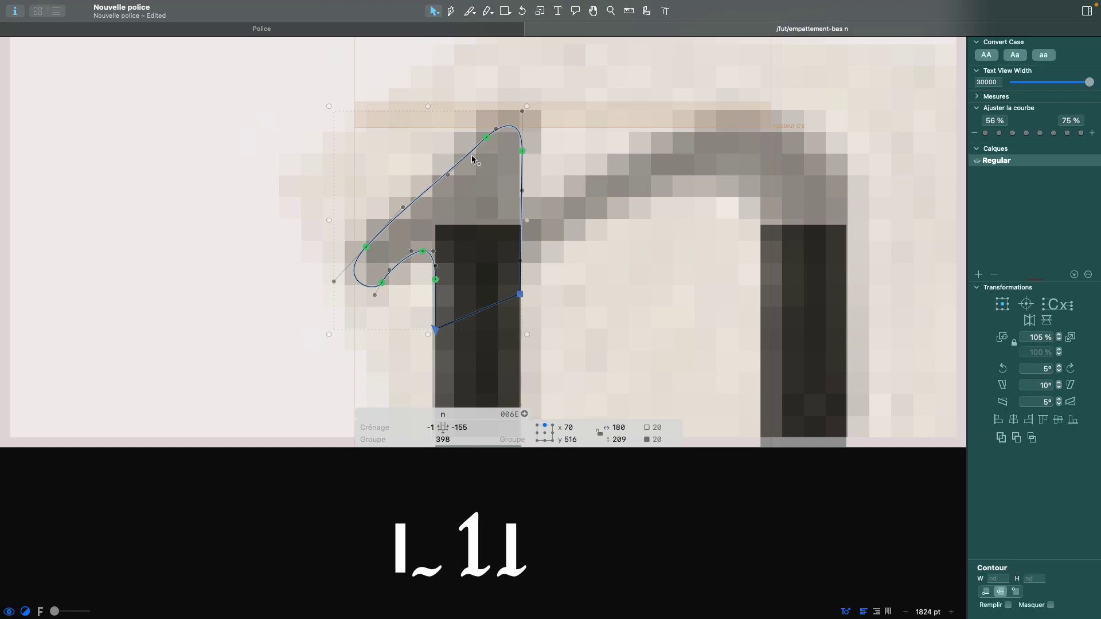
pyautogui.rightClick(462, 160)
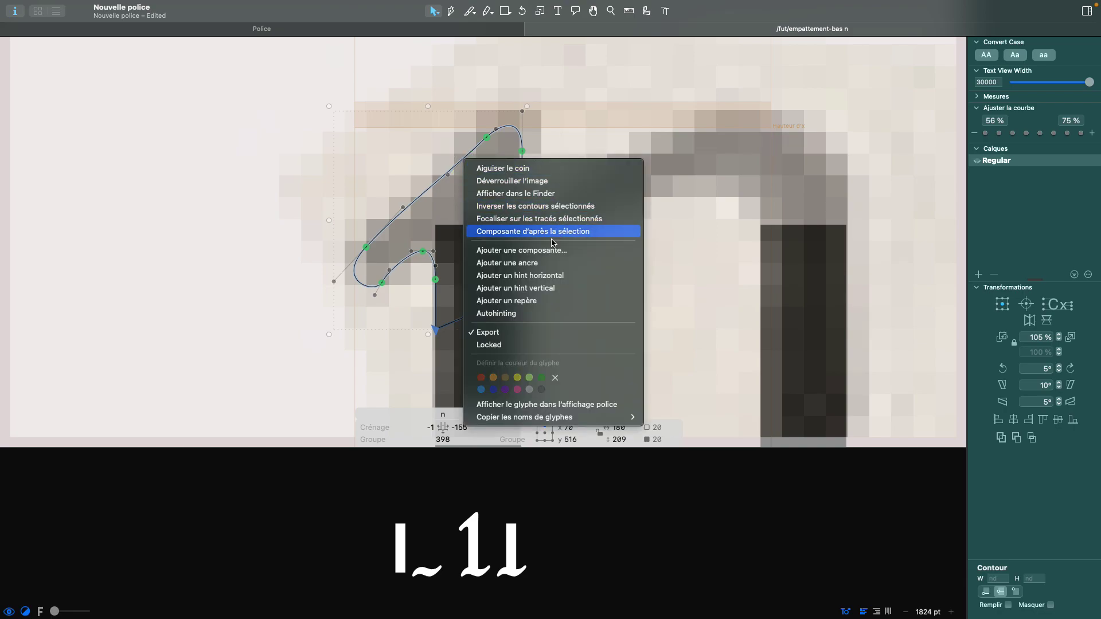
pyautogui.click(536, 231)
pyautogui.write('empattement')
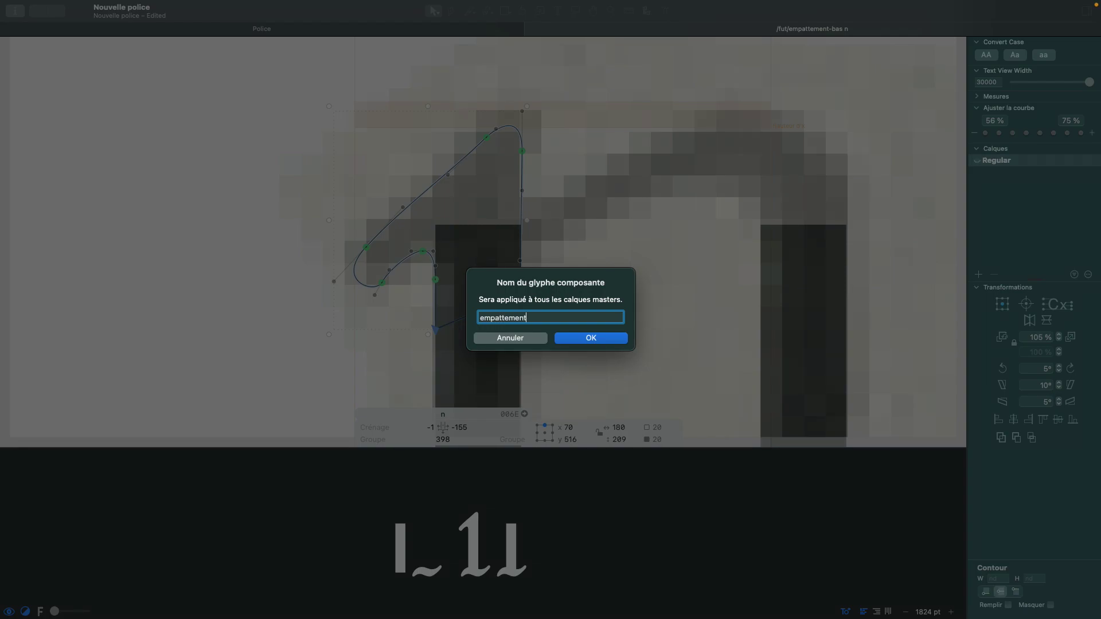
pyautogui.click(585, 339)
pyautogui.hscroll(3, 589, 313)
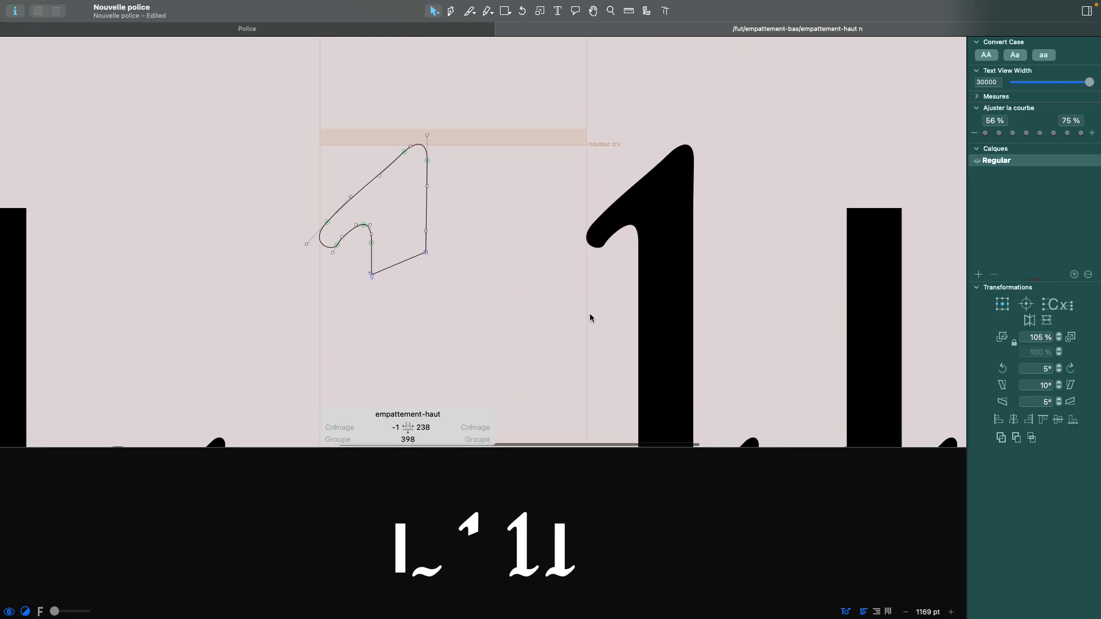
# - Reopen the n for editing and draw the arch's outer edge with the Pen tool from the left stem over x 367, y 511 to the right stem
pyautogui.scroll(-5, 590, 313)
pyautogui.hscroll(3, 587, 311)
pyautogui.doubleClick(541, 274)
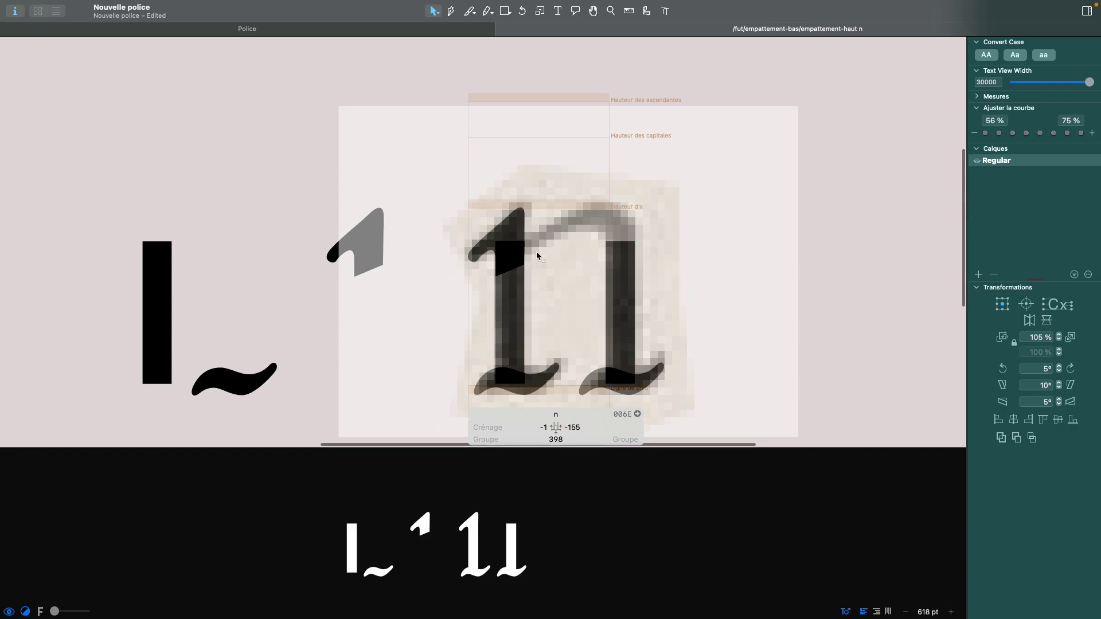
pyautogui.scroll(5, 582, 257)
pyautogui.scroll(-3, 582, 258)
pyautogui.hscroll(3, 582, 258)
pyautogui.scroll(1, 582, 257)
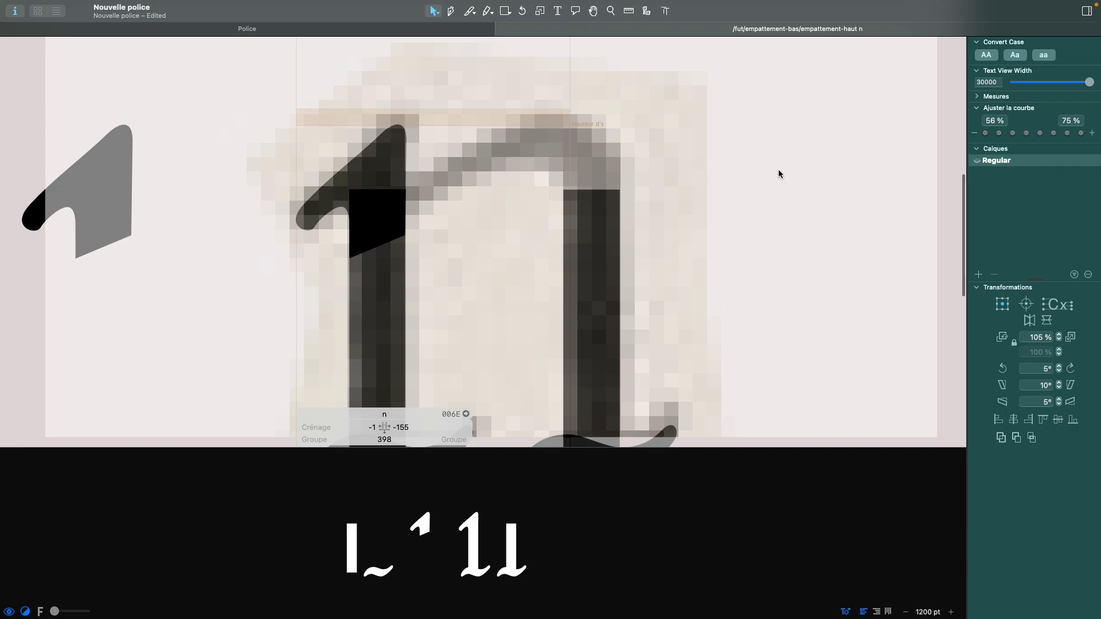
pyautogui.click(451, 10)
pyautogui.click(394, 218)
pyautogui.moveTo(549, 118); pyautogui.dragTo(576, 119)
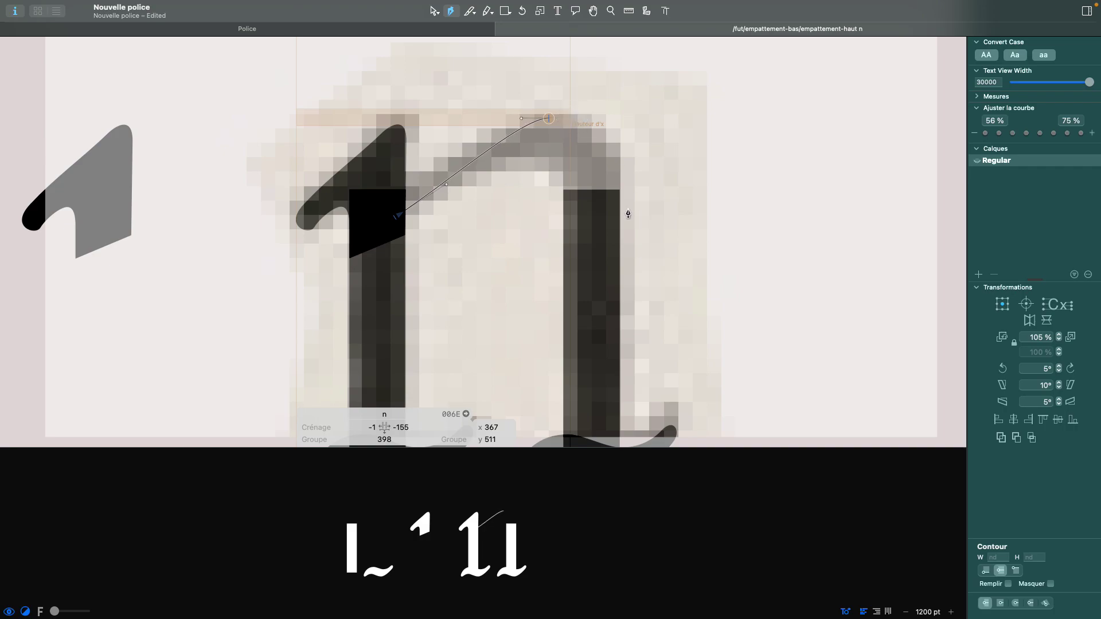
pyautogui.moveTo(621, 206); pyautogui.dragTo(618, 238)
# - Draw the arch's inner edge from x 387, y 328 up over the inner top and back to the left stem, closing the contour
pyautogui.click(562, 245)
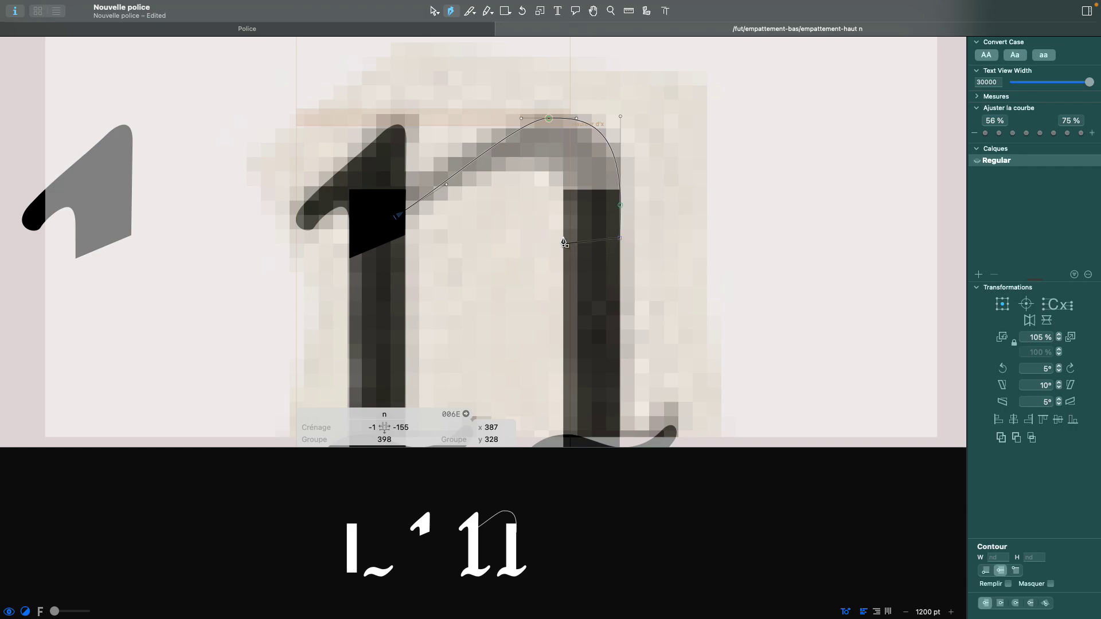
pyautogui.moveTo(563, 202); pyautogui.dragTo(515, 165)
pyautogui.moveTo(404, 236); pyautogui.dragTo(385, 250)
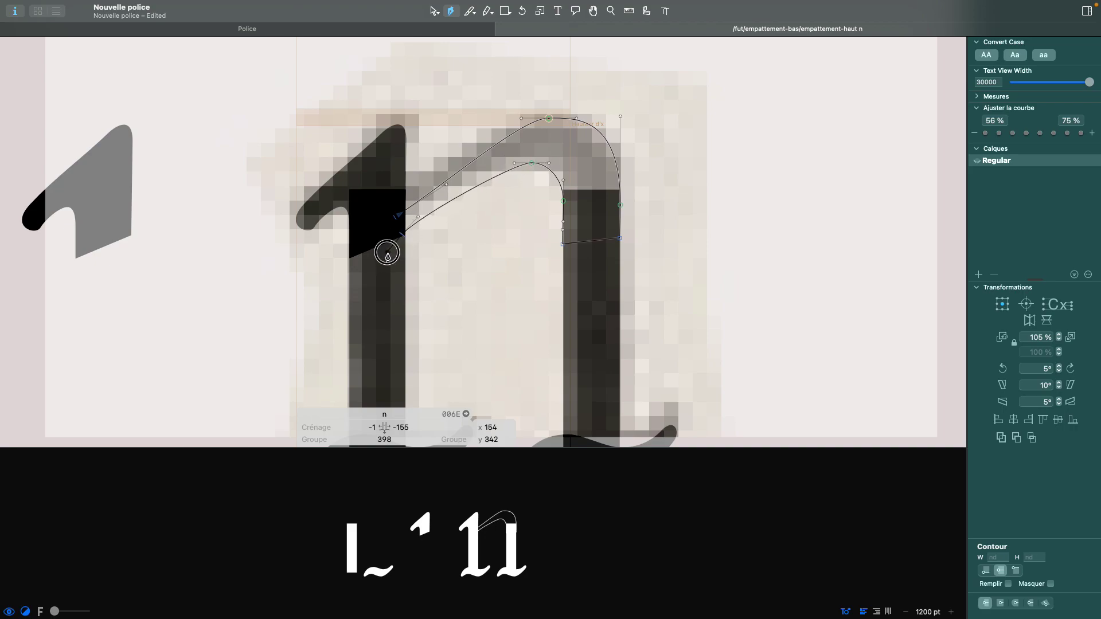
pyautogui.click(402, 215)
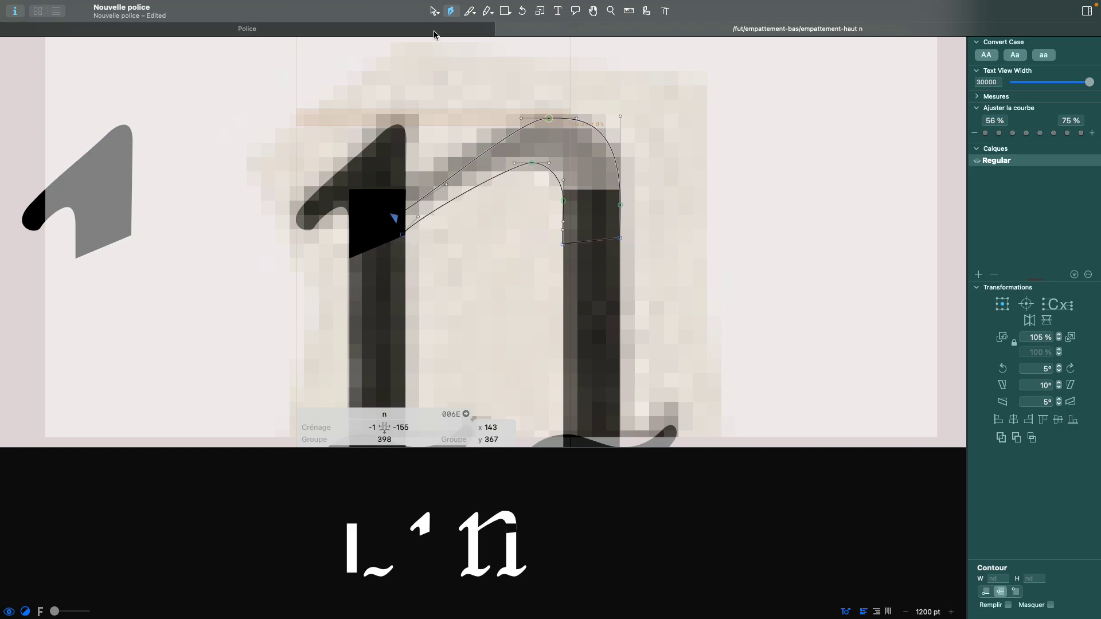
# - Preview the filled n and reverse the direction of the arch contour
pyautogui.press('space')
pyautogui.scroll(-2, 508, 300)
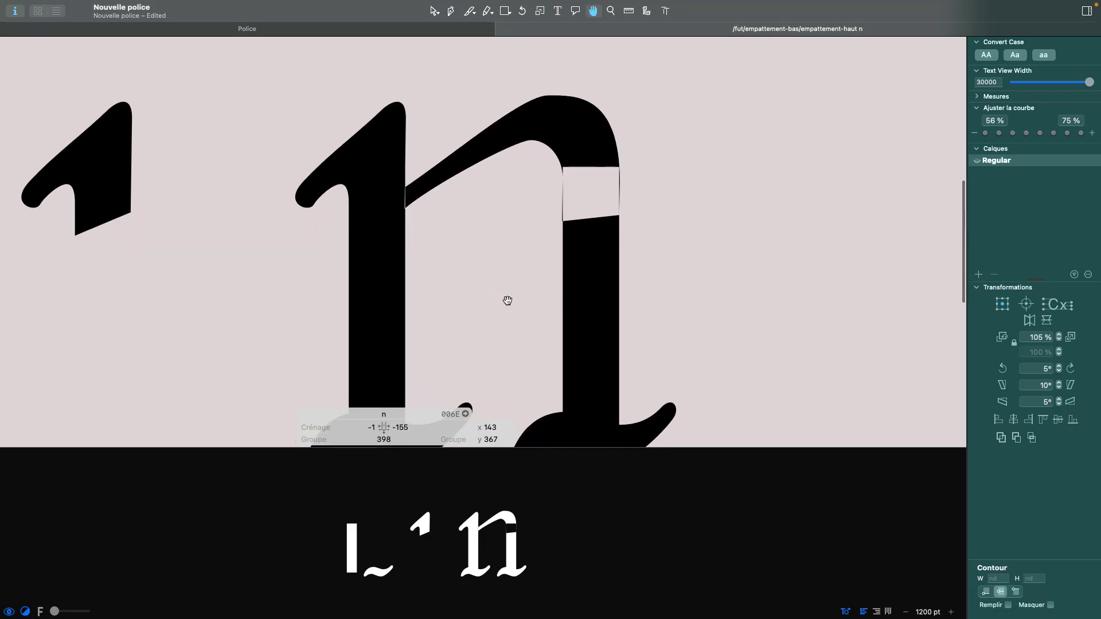
pyautogui.scroll(-3, 507, 301)
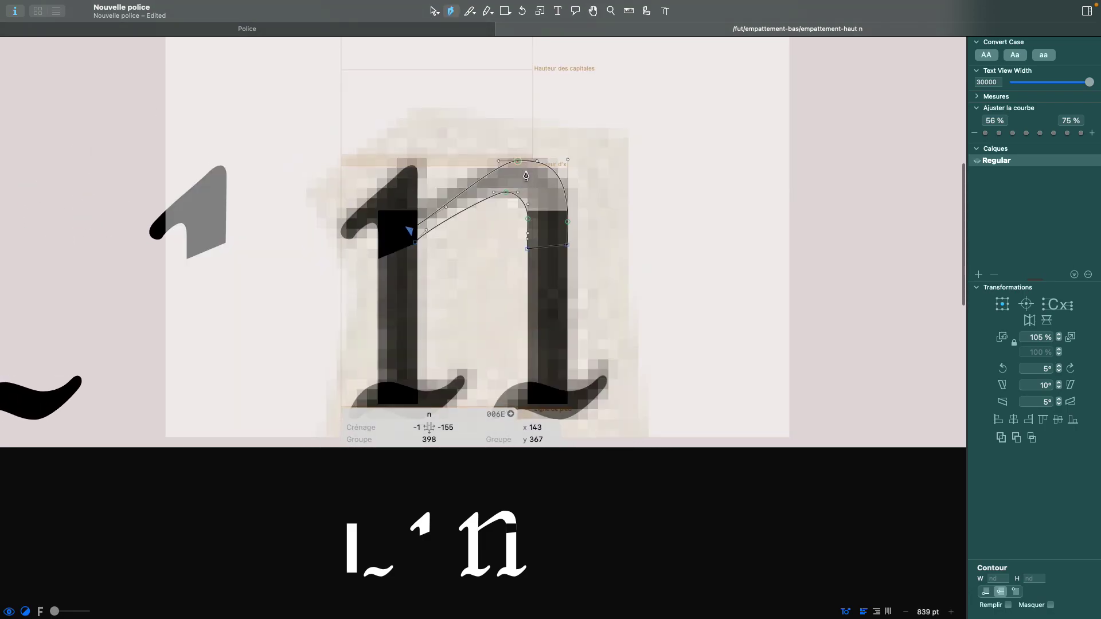
pyautogui.press('space')
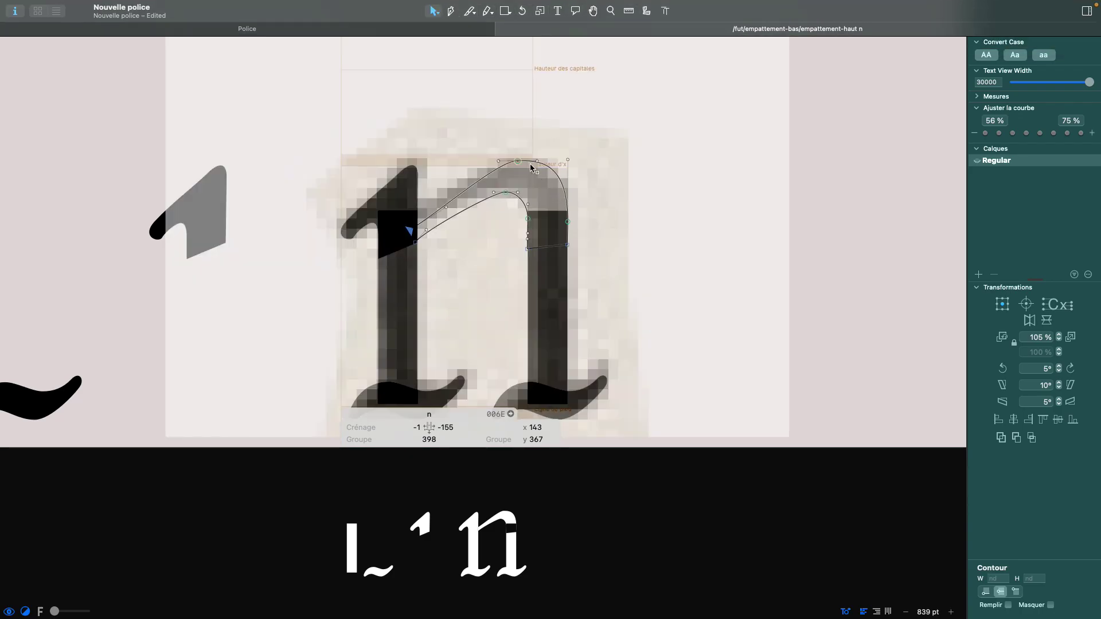
pyautogui.doubleClick(531, 167)
pyautogui.rightClick(530, 167)
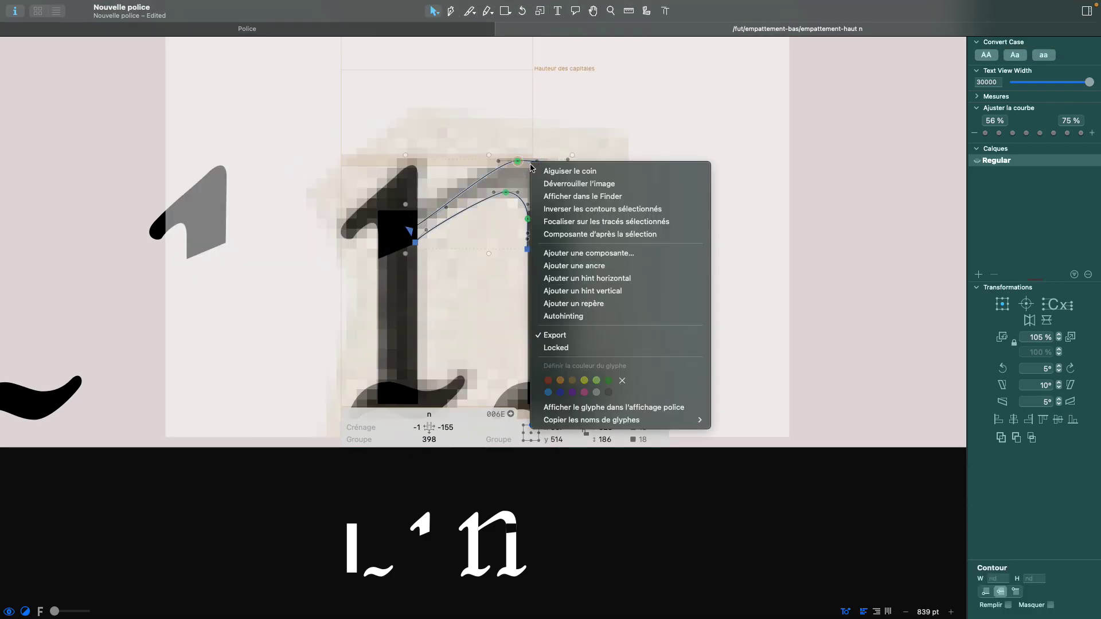
pyautogui.click(612, 210)
pyautogui.press('space')
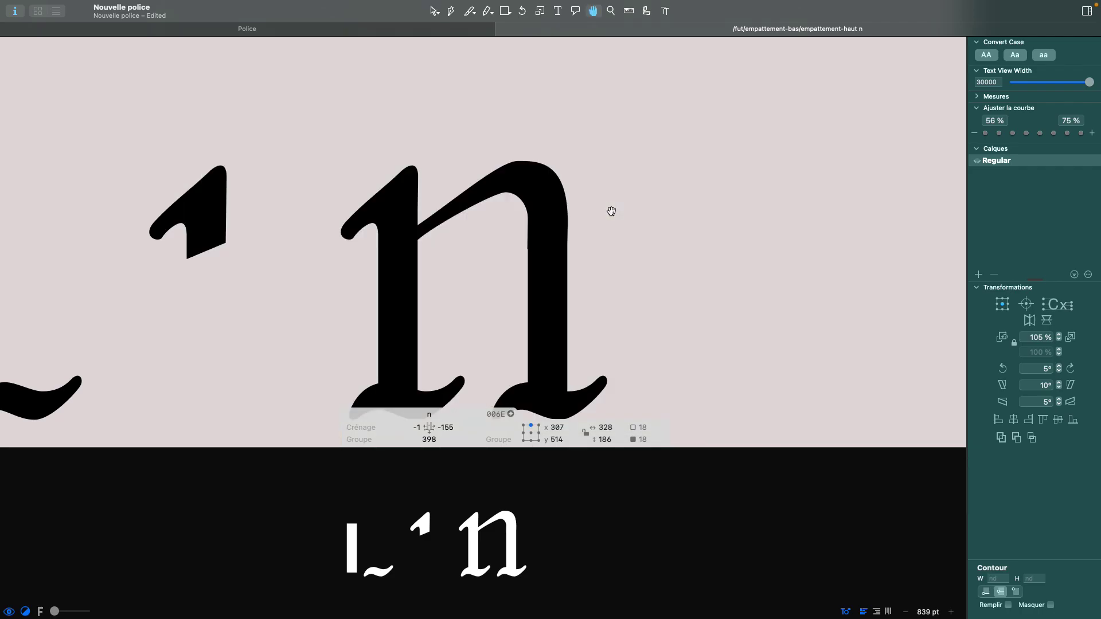
# - Delete the surplus handles above the arch's inner end node at x 387, y 328, and make the node above it smooth
pyautogui.hscroll(-1, 612, 211)
pyautogui.press('super+plus')
pyautogui.press('super+plus')
pyautogui.scroll(-1, 480, 208)
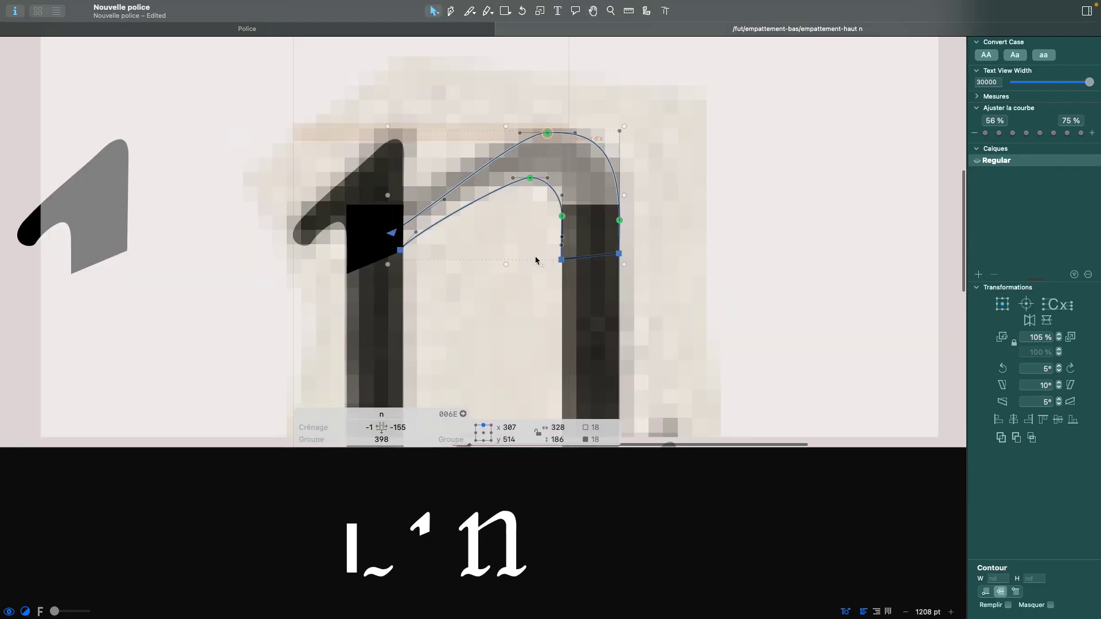
pyautogui.click(536, 261)
pyautogui.scroll(4, 557, 262)
pyautogui.click(561, 229)
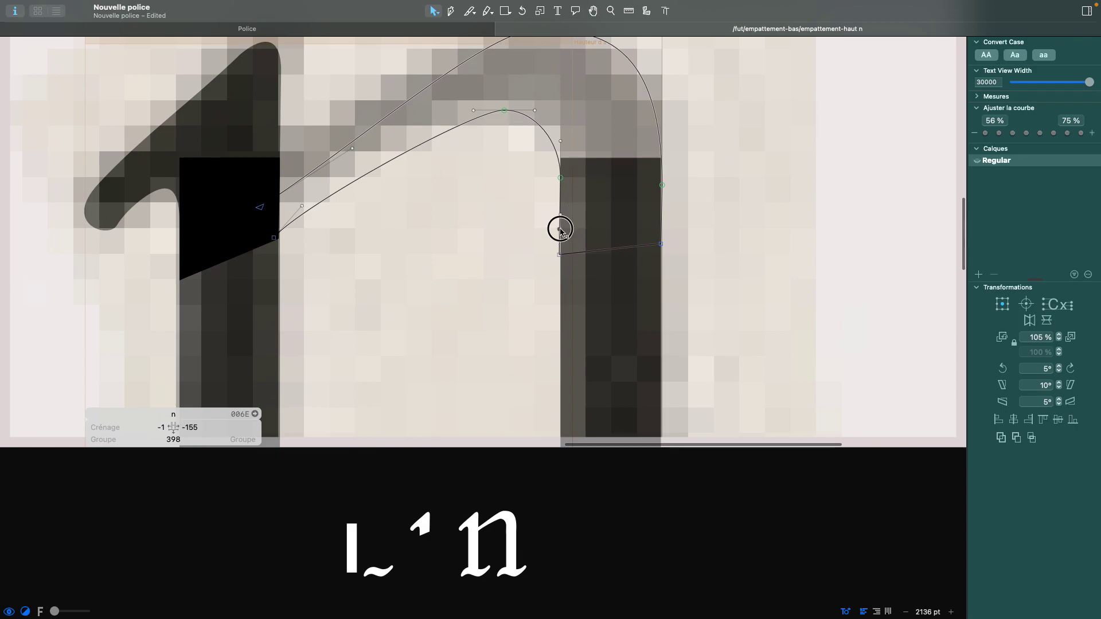
pyautogui.click(559, 255)
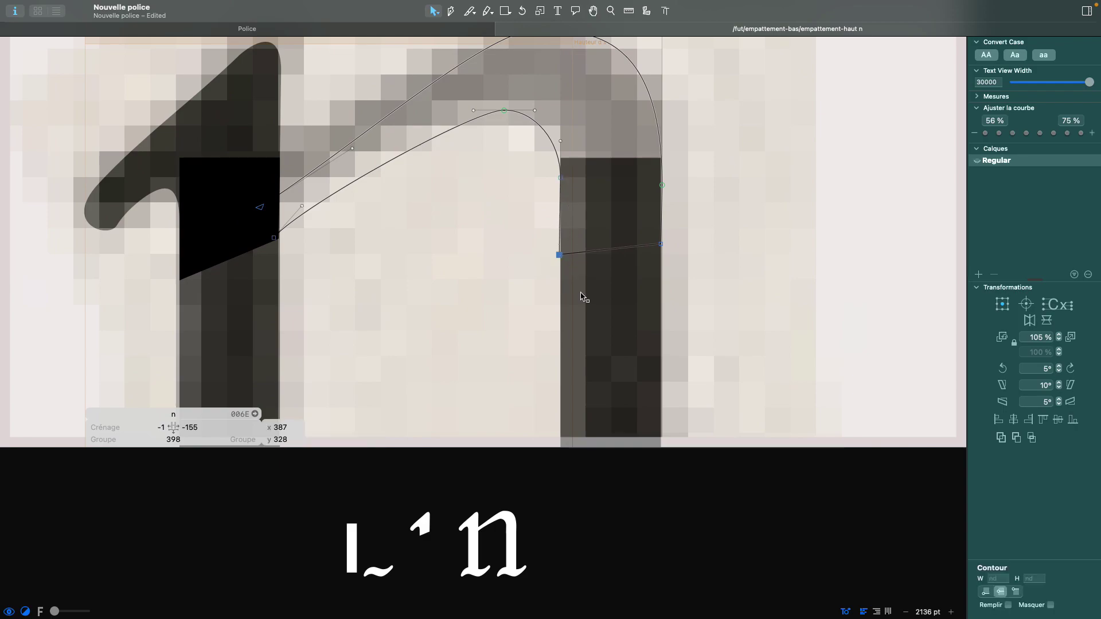
pyautogui.click(560, 178)
# - Raise the smooth node on the arch's outer right edge to x 470, y 406, previewing the filled glyph
pyautogui.click(662, 186)
pyautogui.press('Up')
pyautogui.press('Up')
pyautogui.press('Up')
pyautogui.press('Up')
pyautogui.press('Up')
pyautogui.press('Up')
pyautogui.press('Up')
pyautogui.press('Up')
pyautogui.press('Up')
pyautogui.press('Up')
pyautogui.press('space')
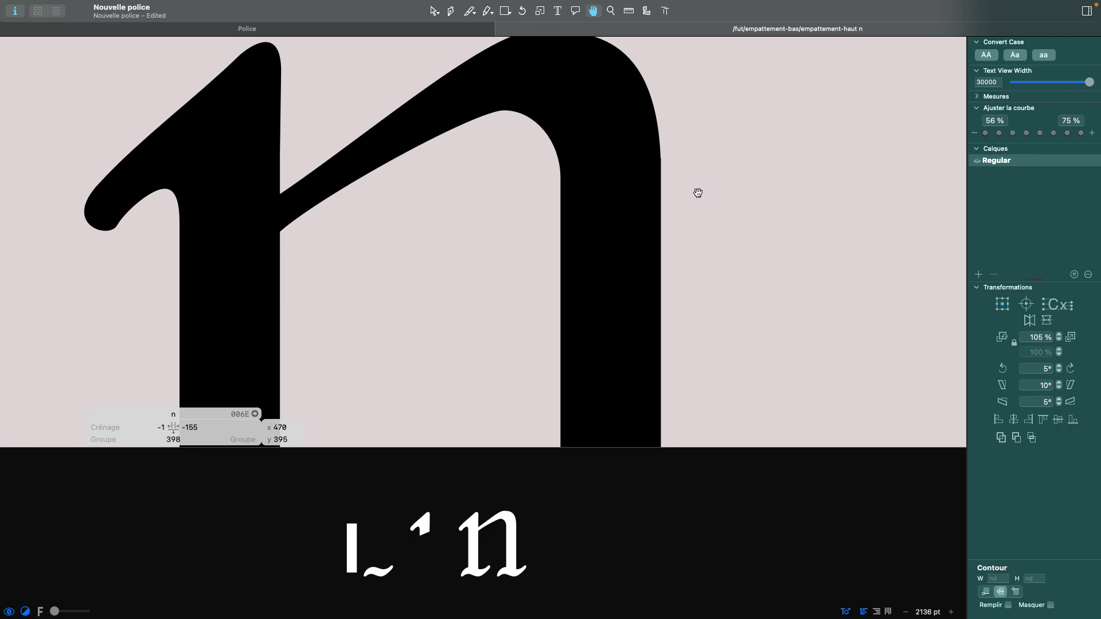
pyautogui.press('Up')
pyautogui.press('Up')
pyautogui.press('Up')
pyautogui.press('Up')
pyautogui.press('Up')
pyautogui.press('Up')
pyautogui.press('Up')
pyautogui.press('Up')
pyautogui.press('Up')
pyautogui.press('Up')
pyautogui.press('Up')
pyautogui.scroll(-5, 647, 194)
pyautogui.scroll(2, 627, 205)
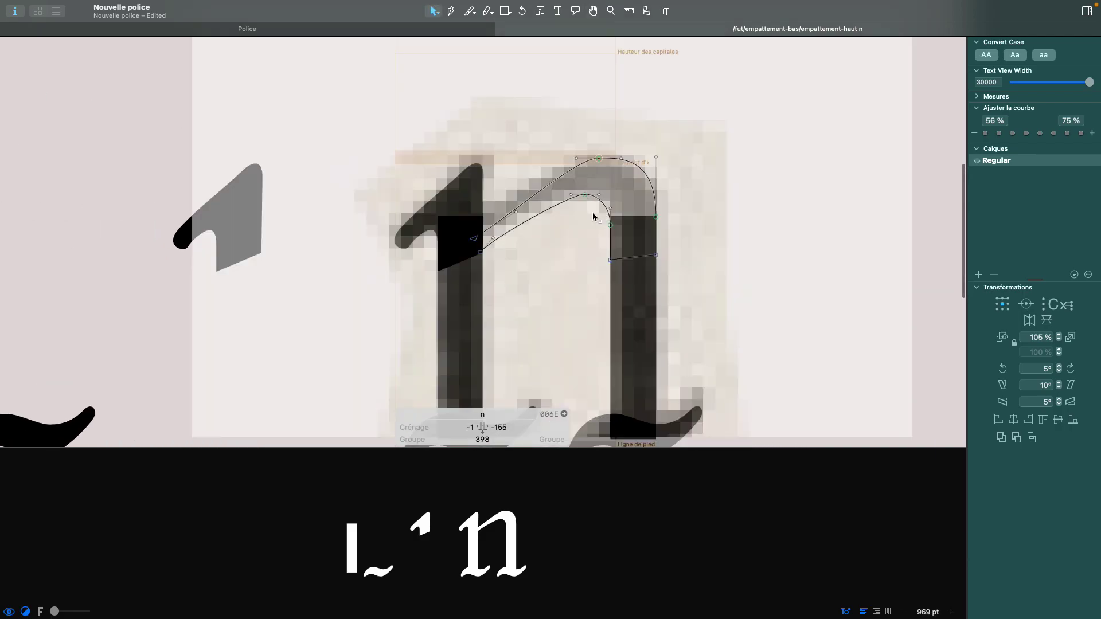
# - Extend the inner top node's left handle to x 287, y 446, and reshape the handles near the left stem, placing the inner one at x 207, y 389
pyautogui.moveTo(572, 198); pyautogui.dragTo(554, 198)
pyautogui.press('space')
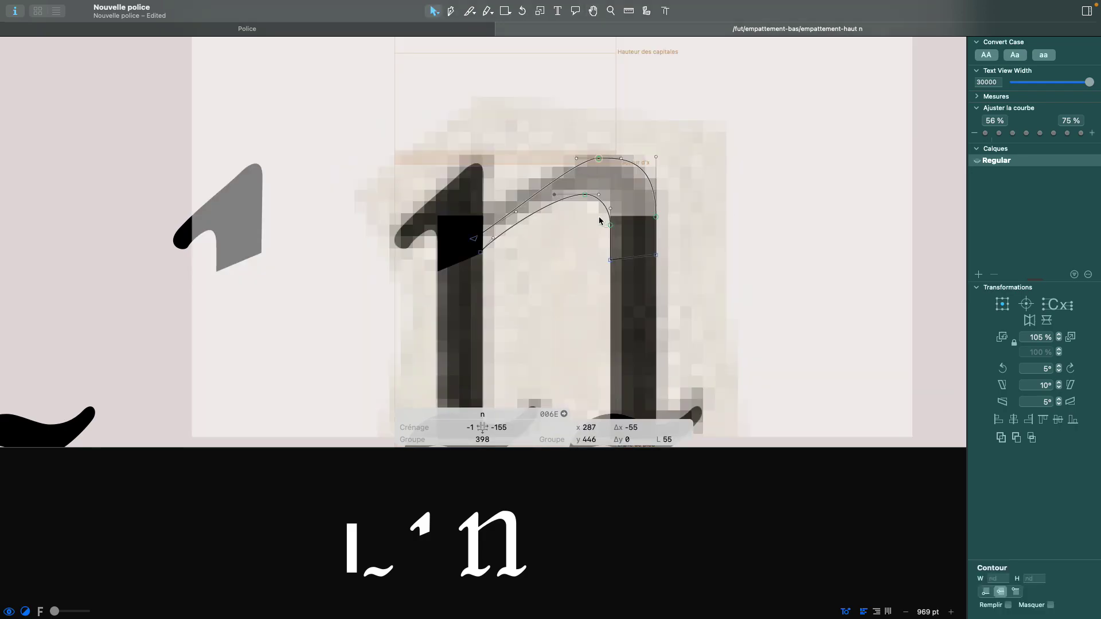
pyautogui.moveTo(515, 212); pyautogui.dragTo(510, 203)
pyautogui.moveTo(494, 240); pyautogui.dragTo(509, 226)
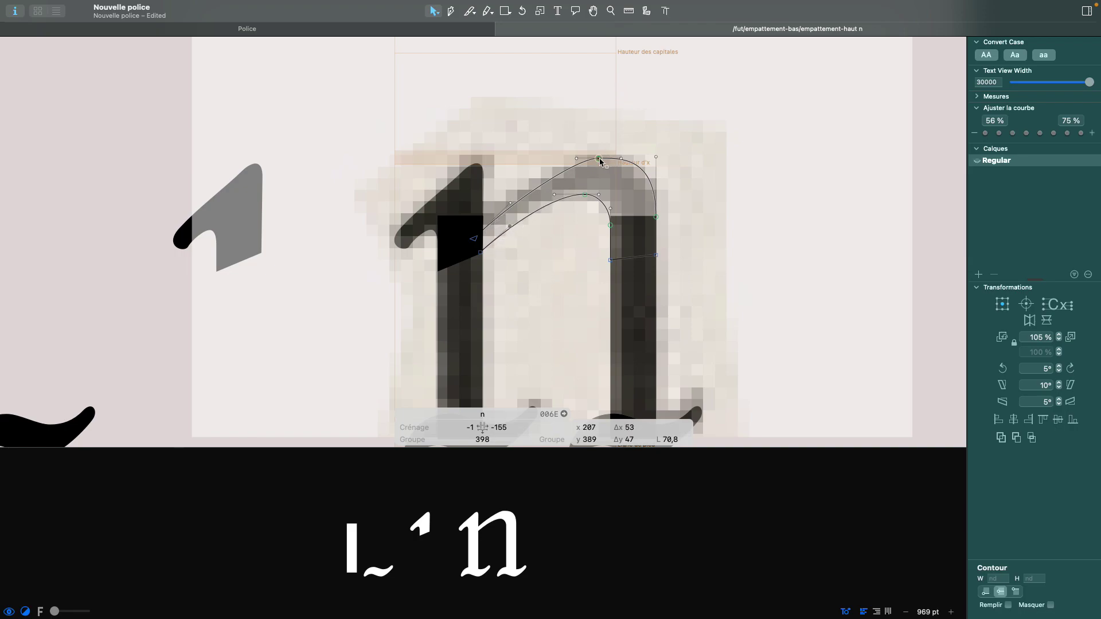
# - Reshape the arch's outer shoulder with its top node at x 381, y 517, that node's right handle at x 428, and a shorter vertical handle
pyautogui.press('space')
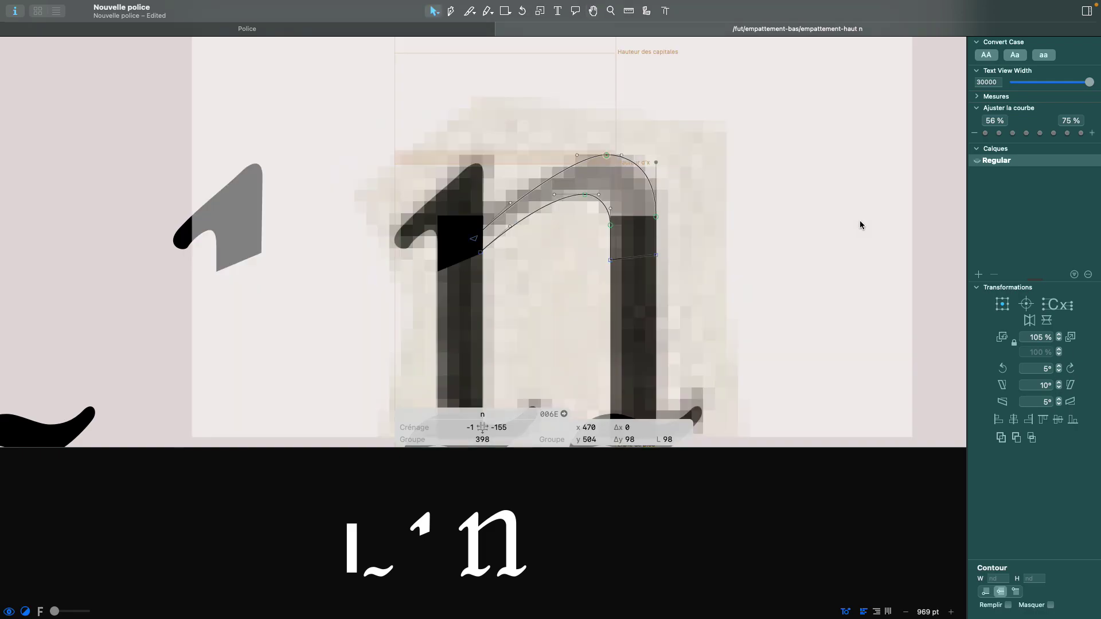
pyautogui.hotkey('shift', 'Down')
pyautogui.hotkey('shift', 'Down')
pyautogui.click(623, 155)
pyautogui.press('space')
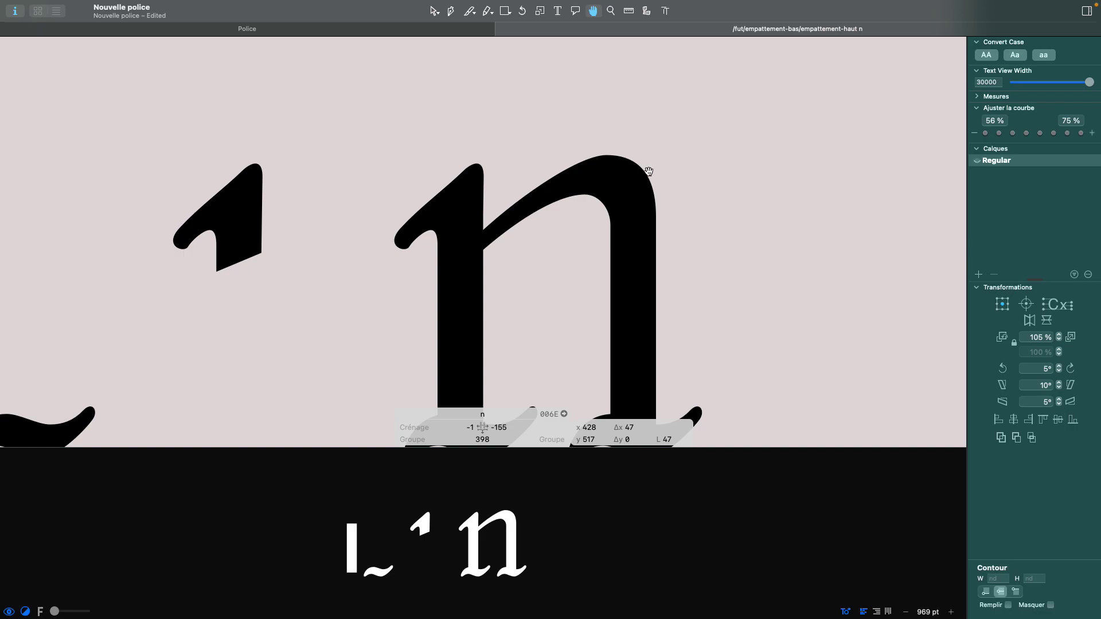
# - Nudge the arch's outer top node slightly to the right between its two fixed handles and check it against the inner top node
pyautogui.scroll(3, 648, 173)
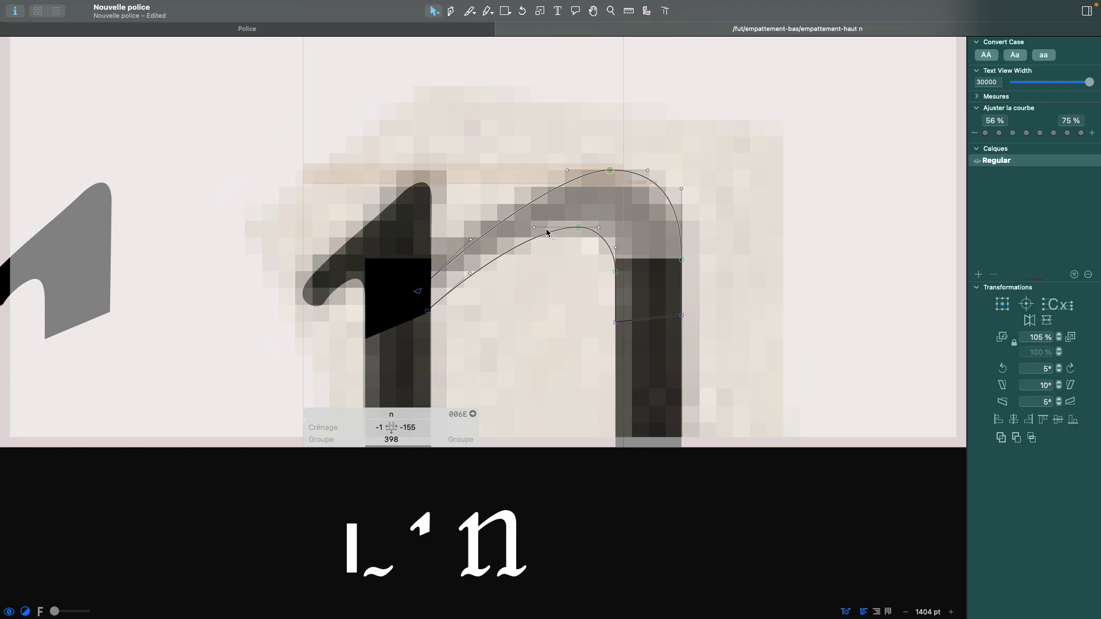
pyautogui.click(613, 172)
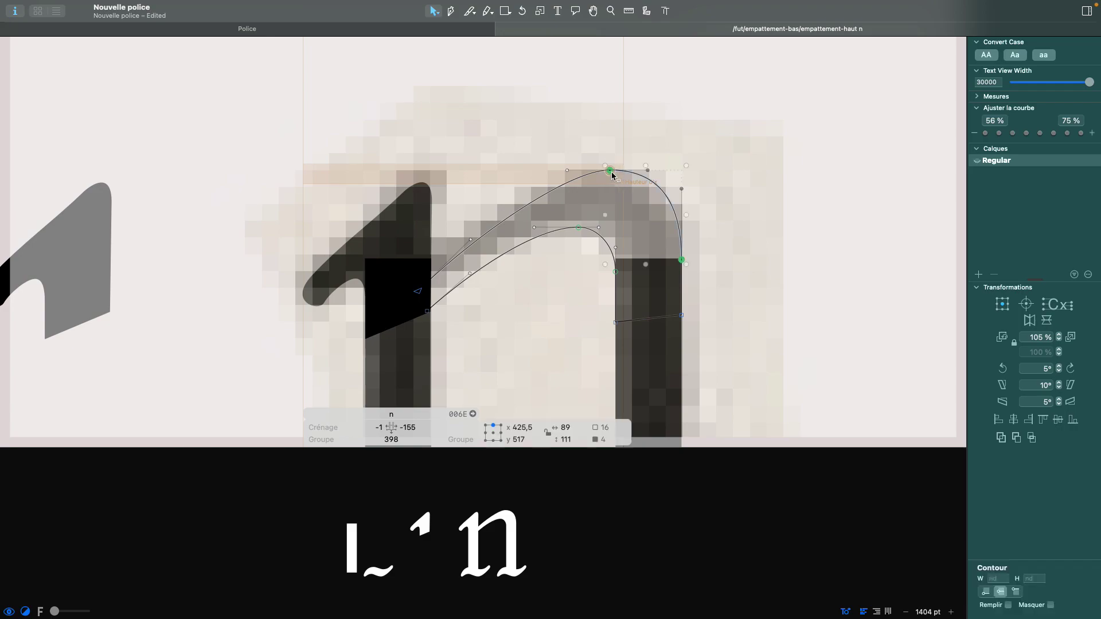
pyautogui.click(609, 170)
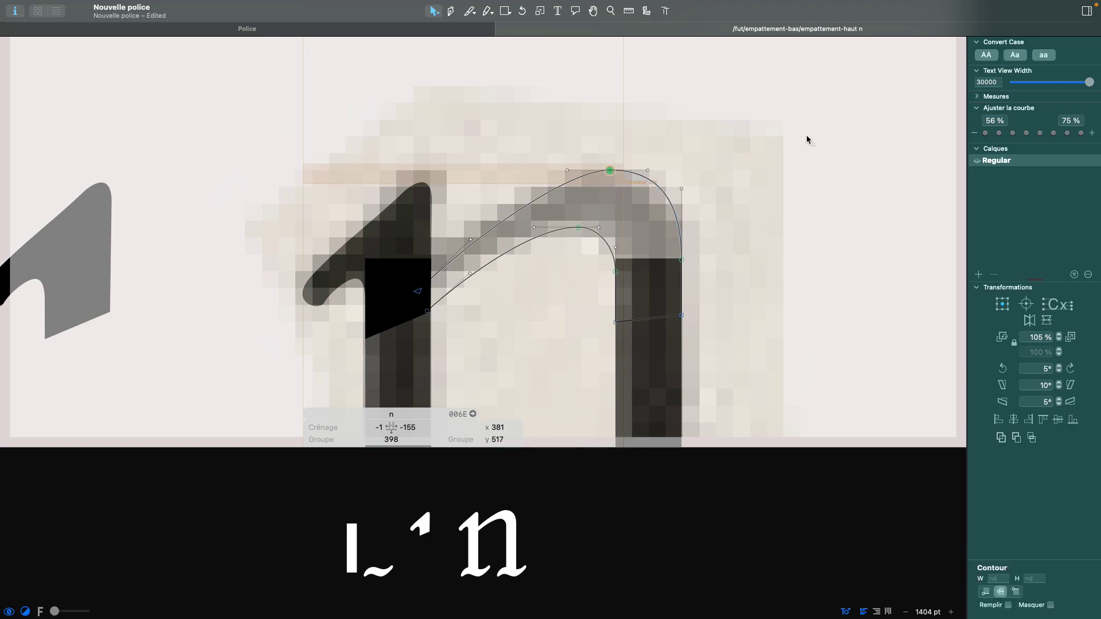
pyautogui.press('Right')
pyautogui.press('Right')
pyautogui.press('Right')
pyautogui.click(579, 228)
pyautogui.click(614, 170)
pyautogui.click(622, 171)
pyautogui.click(567, 251)
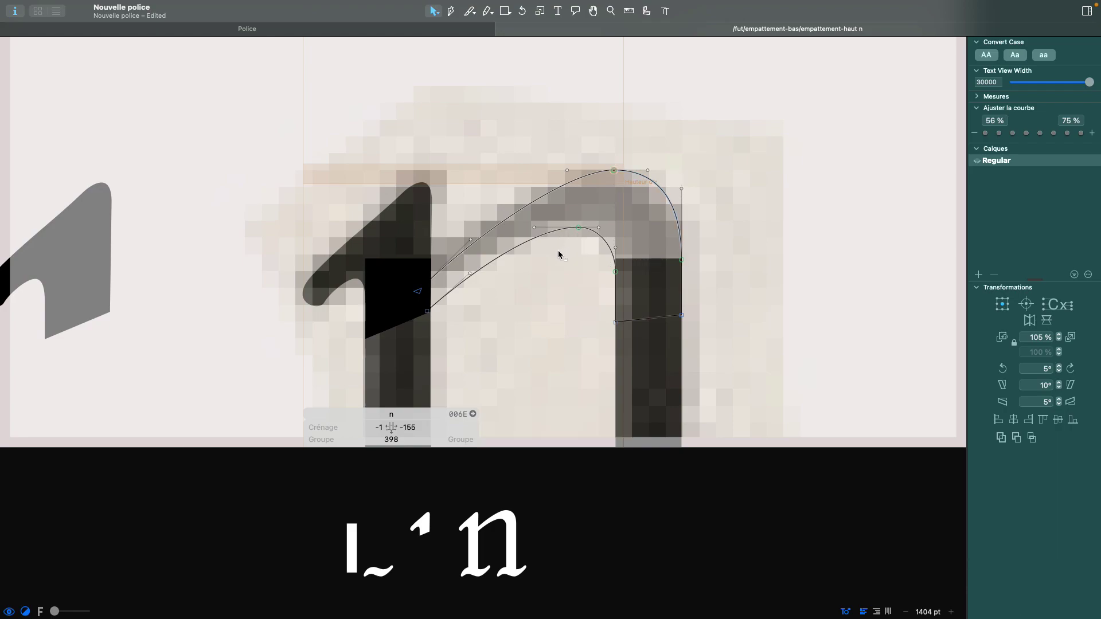
# - Add a smooth node on the arch's inner curve at x 280, y 429, and delete the existing inner top node
pyautogui.click(451, 10)
pyautogui.click(528, 241)
pyautogui.click(434, 10)
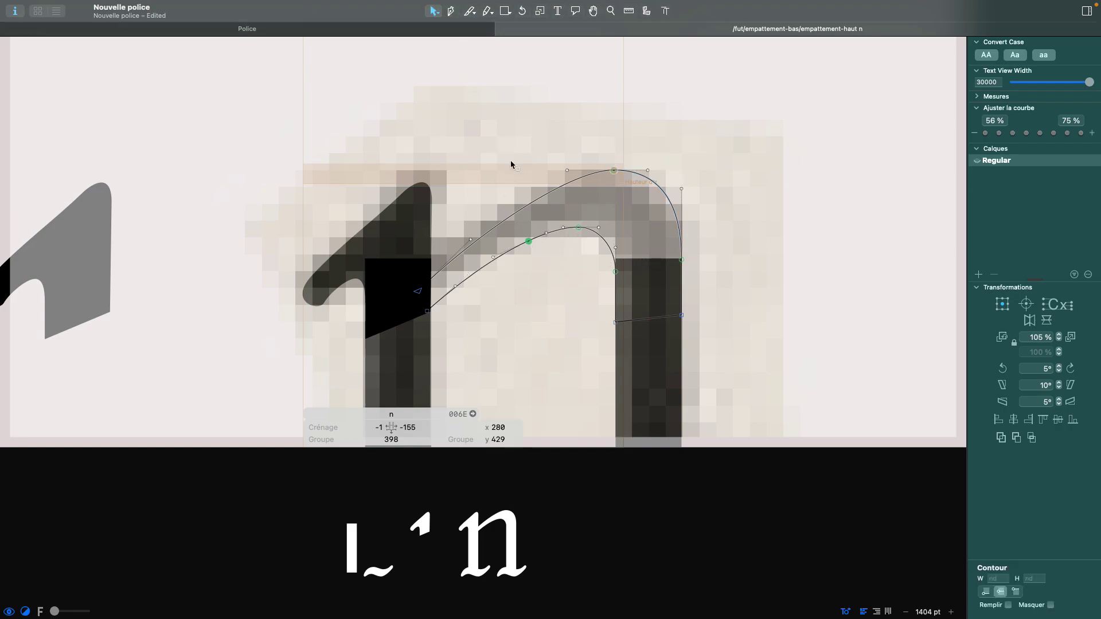
pyautogui.click(578, 229)
pyautogui.press('Delete')
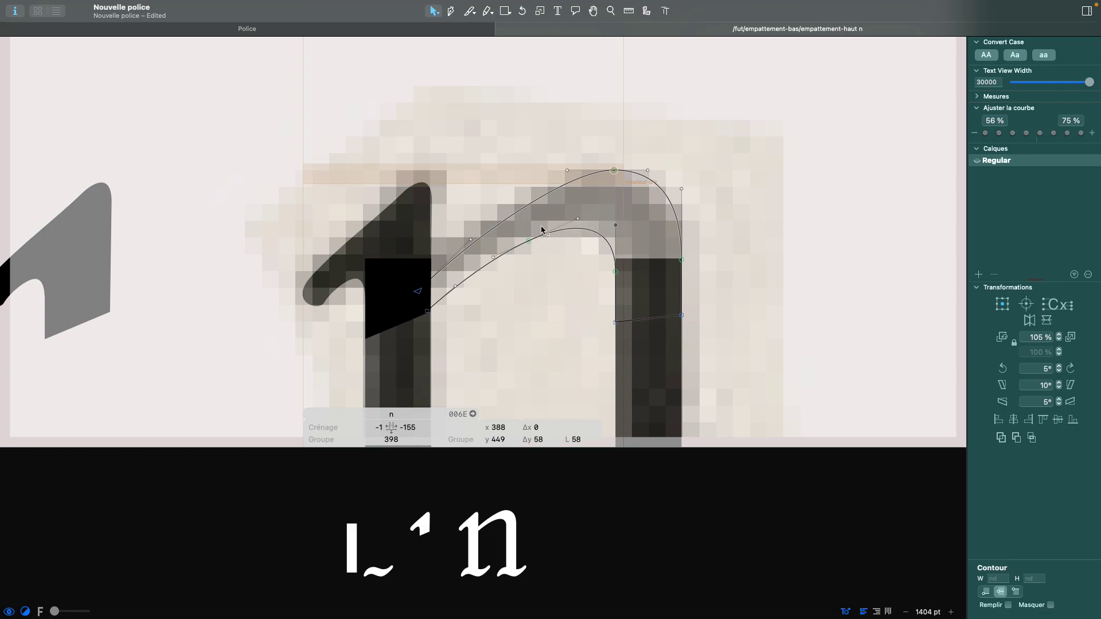
pyautogui.click(528, 241)
pyautogui.click(549, 270)
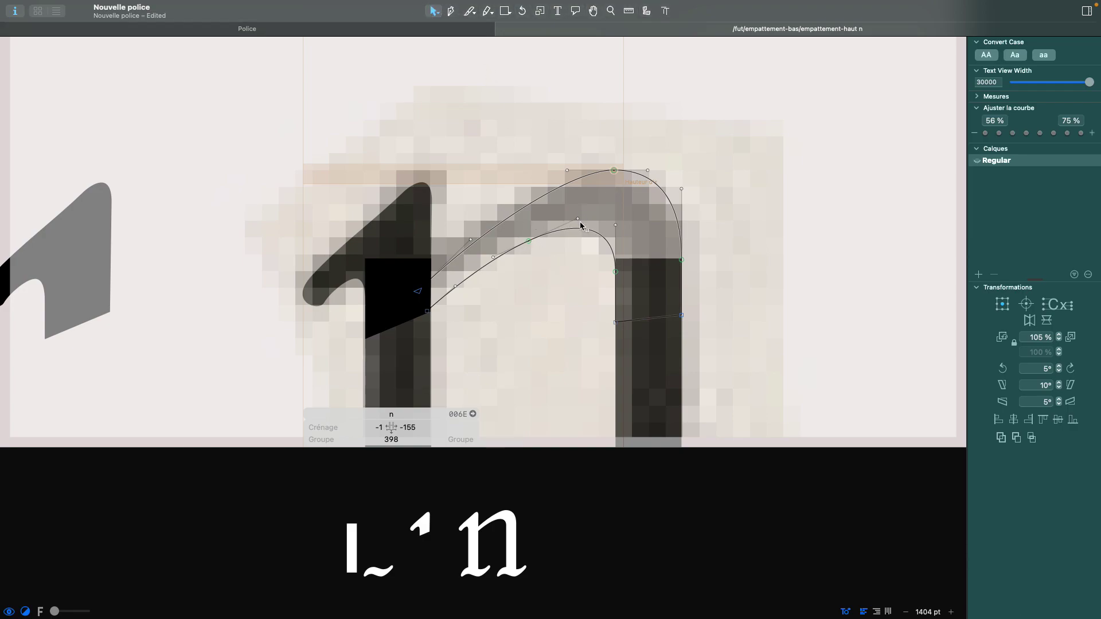
# - Place a new top node on the arch's inner curve at x 339, y 445, and delete the extra node on its left slope
pyautogui.moveTo(577, 222)
pyautogui.mouseDown()
pyautogui.moveTo(551, 234)
pyautogui.moveTo(563, 208)
pyautogui.moveTo(549, 240)
pyautogui.moveTo(541, 226)
pyautogui.moveTo(578, 219)
pyautogui.mouseUp()
pyautogui.click(451, 10)
pyautogui.click(583, 232)
pyautogui.press('v')
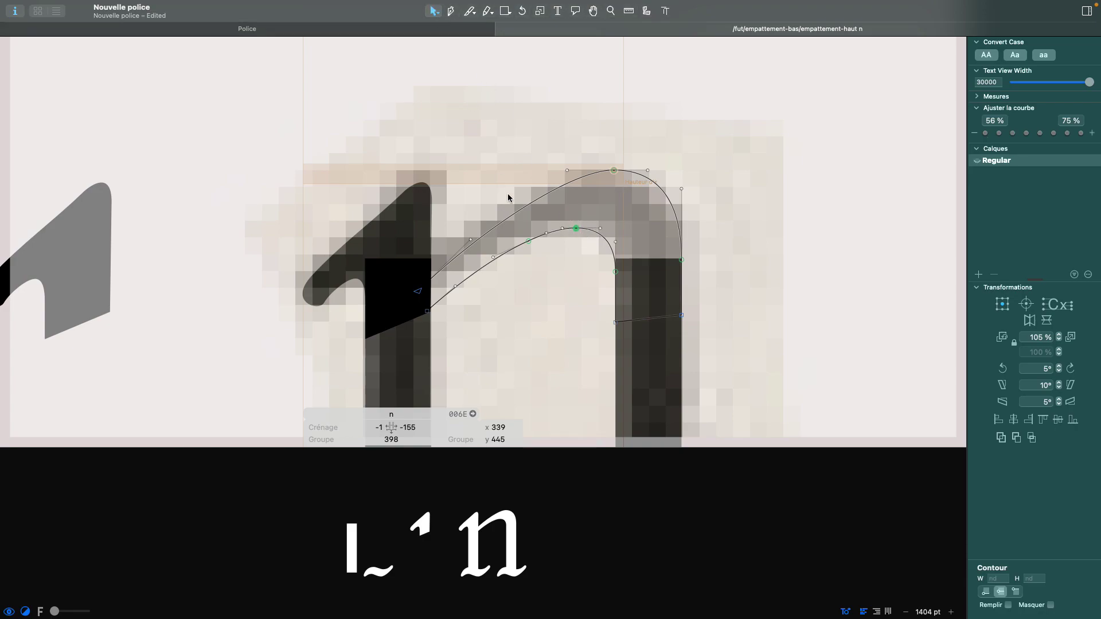
pyautogui.click(528, 241)
pyautogui.press('Delete')
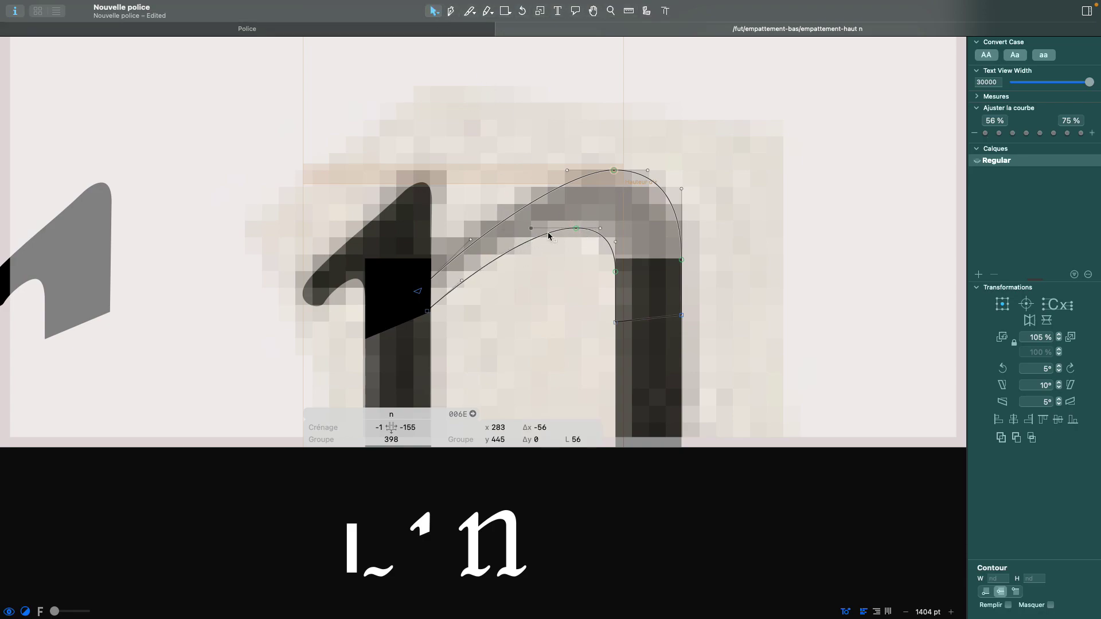
# - Nudge the arch's inner top node slightly to the right and compare it with the outer top node, previewing the filled glyph
pyautogui.moveTo(531, 230); pyautogui.dragTo(581, 231)
pyautogui.click(581, 229)
pyautogui.press('space')
pyautogui.click(613, 170)
pyautogui.click(578, 229)
pyautogui.click(571, 130)
# - Select the left handles of the inner and outer top nodes and shift them together 20 units left, centred at x 283, judging the filled preview
pyautogui.click(524, 201)
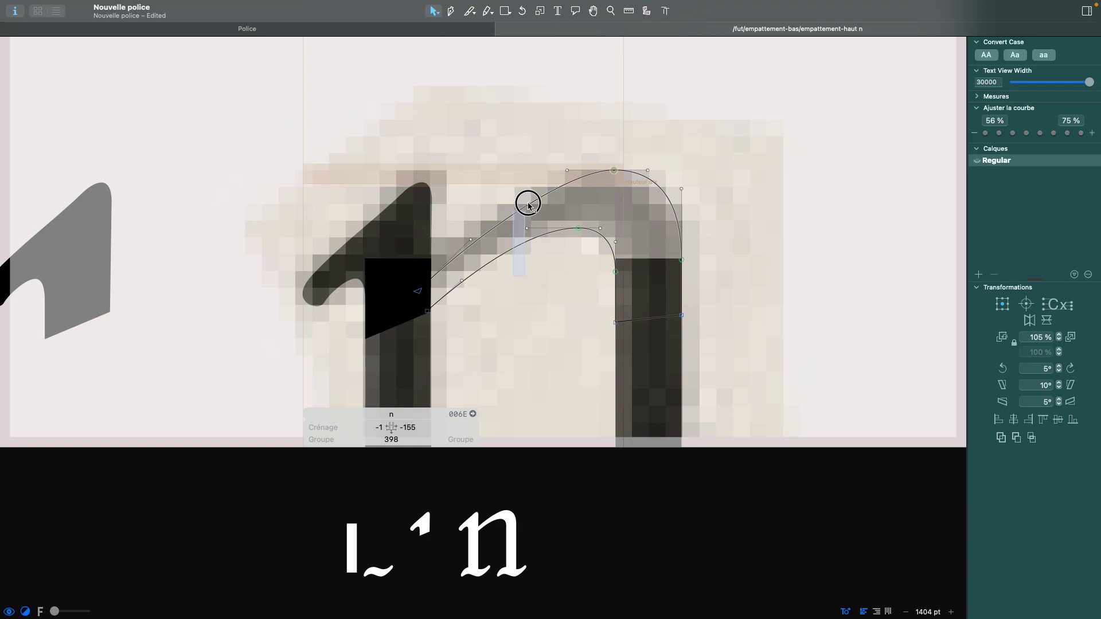
pyautogui.click(509, 273)
pyautogui.moveTo(498, 240); pyautogui.dragTo(573, 149)
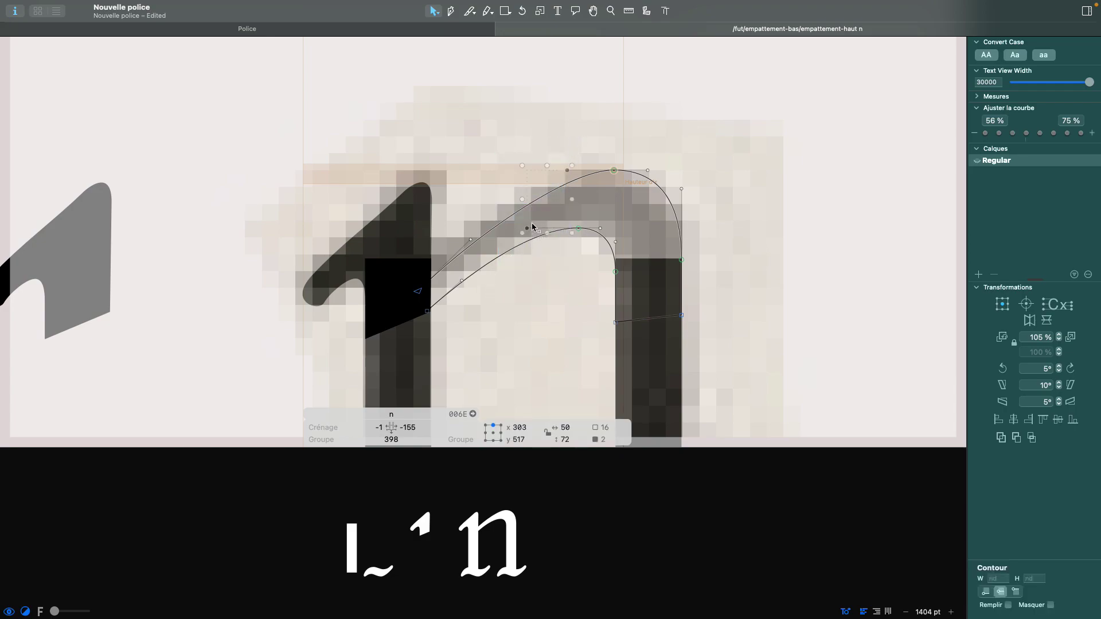
pyautogui.hotkey('shift', 'Left')
pyautogui.hotkey('shift', 'Left')
pyautogui.hotkey('shift', 'Left')
pyautogui.hotkey('shift', 'Left')
pyautogui.hotkey('shift', 'Left')
pyautogui.hotkey('shift', 'Left')
pyautogui.hotkey('shift', 'Left')
pyautogui.press('space')
pyautogui.hotkey('shift', 'Right')
pyautogui.hotkey('shift', 'Right')
pyautogui.hotkey('shift', 'Right')
pyautogui.hotkey('shift', 'Right')
pyautogui.hotkey('shift', 'Right')
pyautogui.hotkey('shift', 'Left')
pyautogui.hotkey('shift', 'Left')
pyautogui.hotkey('shift', 'Right')
pyautogui.hotkey('shift', 'Right')
pyautogui.hotkey('shift', 'Left')
pyautogui.hotkey('shift', 'Right')
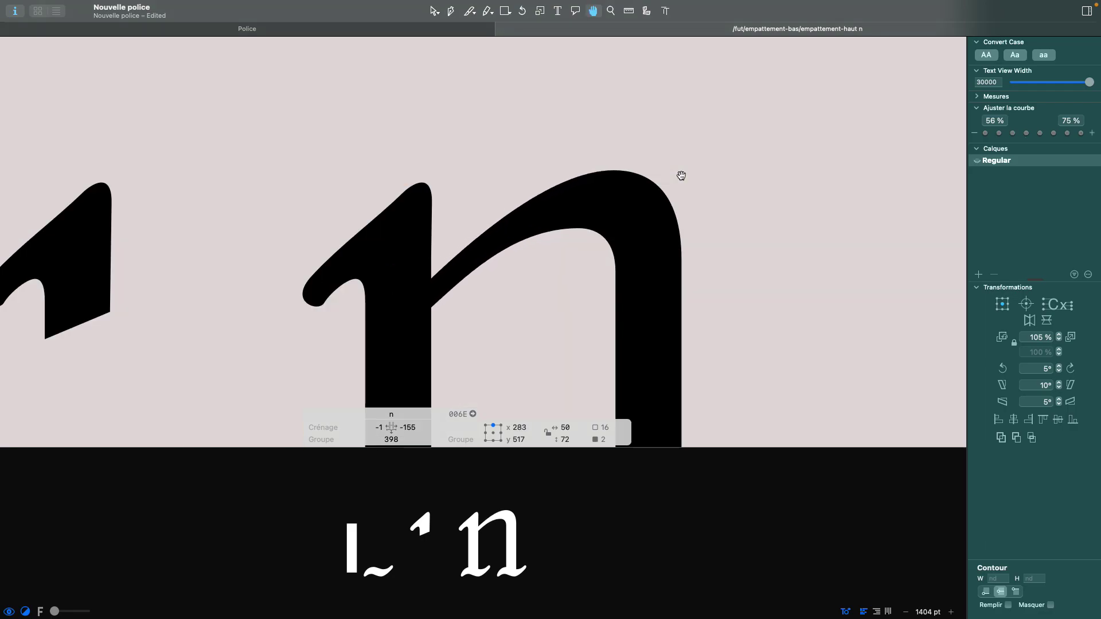
# - Thin the space under the arch by lowering its inner top, inner right and two lower inner nodes together, with the top one at y 425
pyautogui.press('space')
pyautogui.scroll(-5, 490, 316)
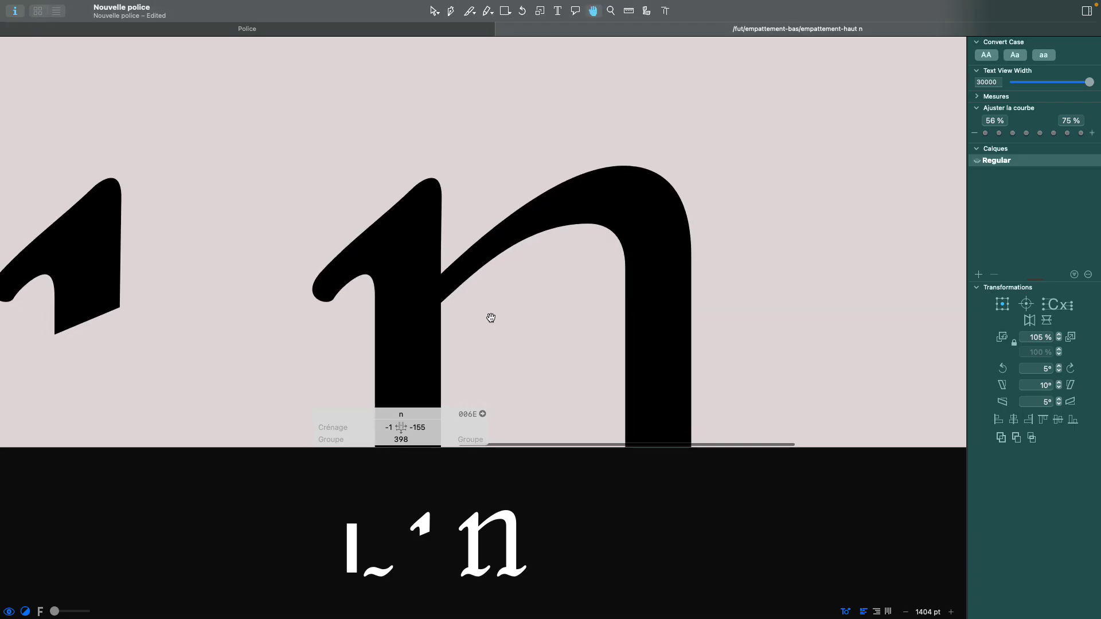
pyautogui.scroll(3, 492, 227)
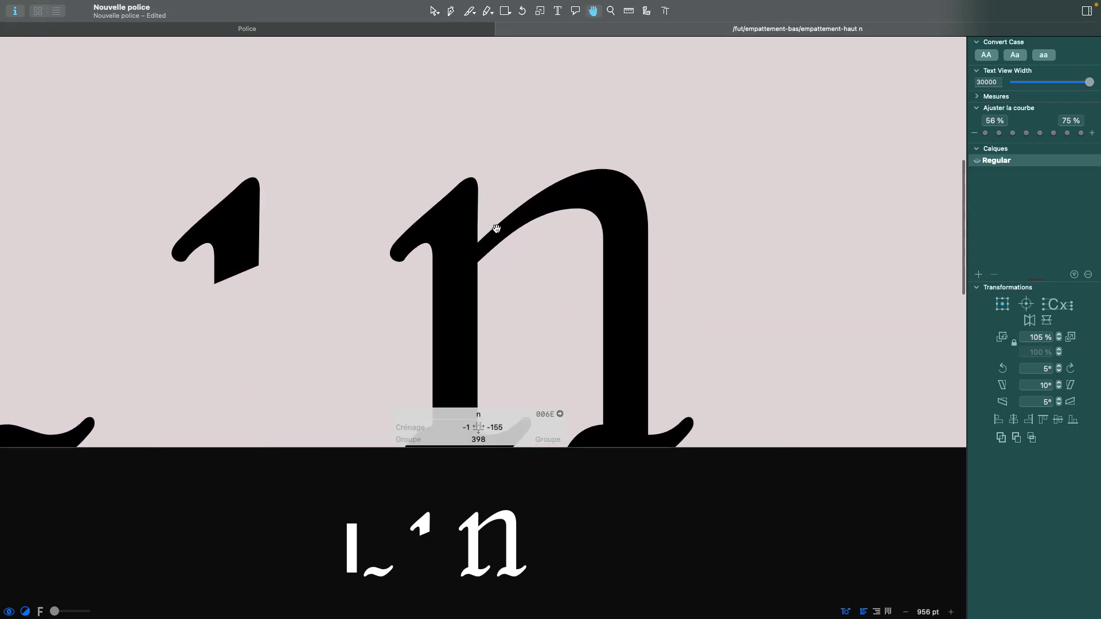
pyautogui.press('space')
pyautogui.scroll(-2, 526, 273)
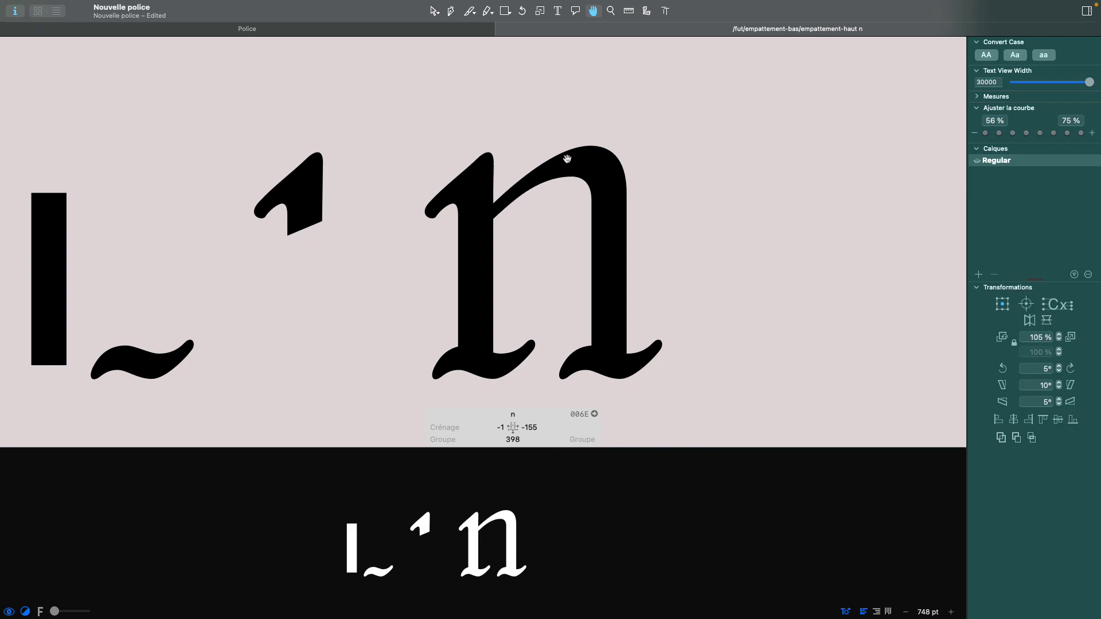
pyautogui.scroll(2, 516, 204)
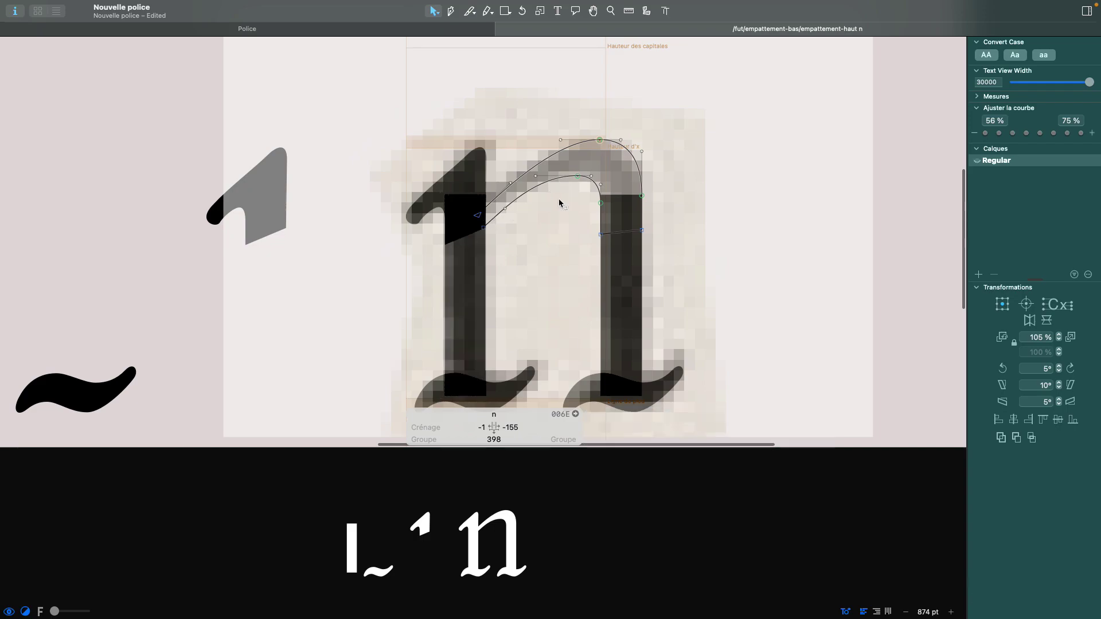
pyautogui.click(483, 229)
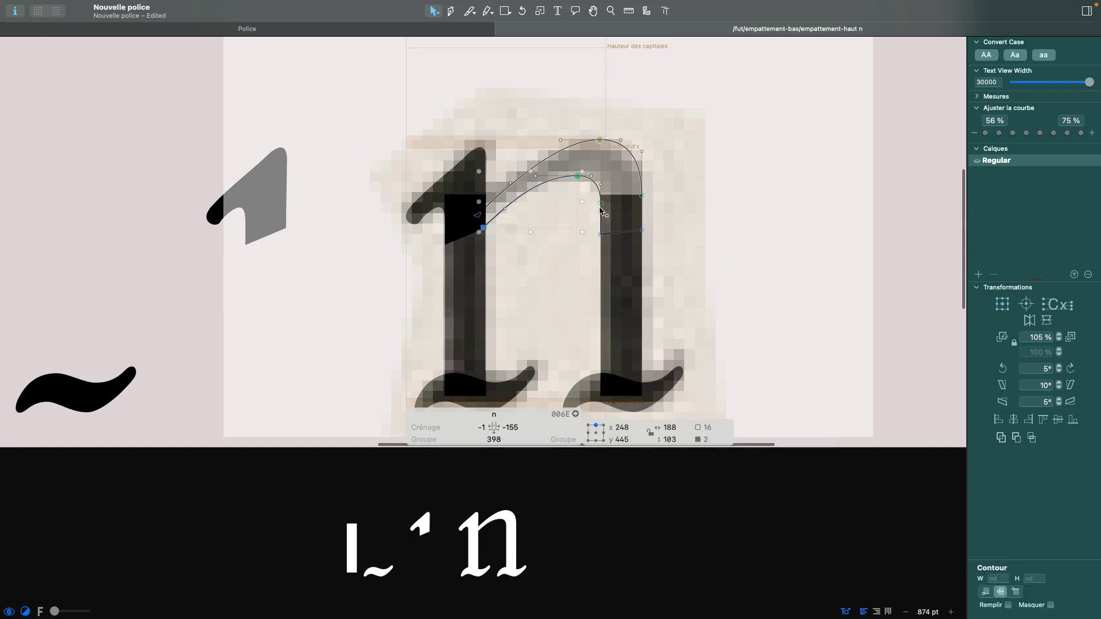
pyautogui.keyDown('shift'); pyautogui.click(601, 235); pyautogui.keyUp('shift')
pyautogui.press('space')
pyautogui.hotkey('shift', 'Down')
pyautogui.hotkey('shift', 'Down')
pyautogui.hotkey('shift', 'Up')
pyautogui.hotkey('shift', 'Down')
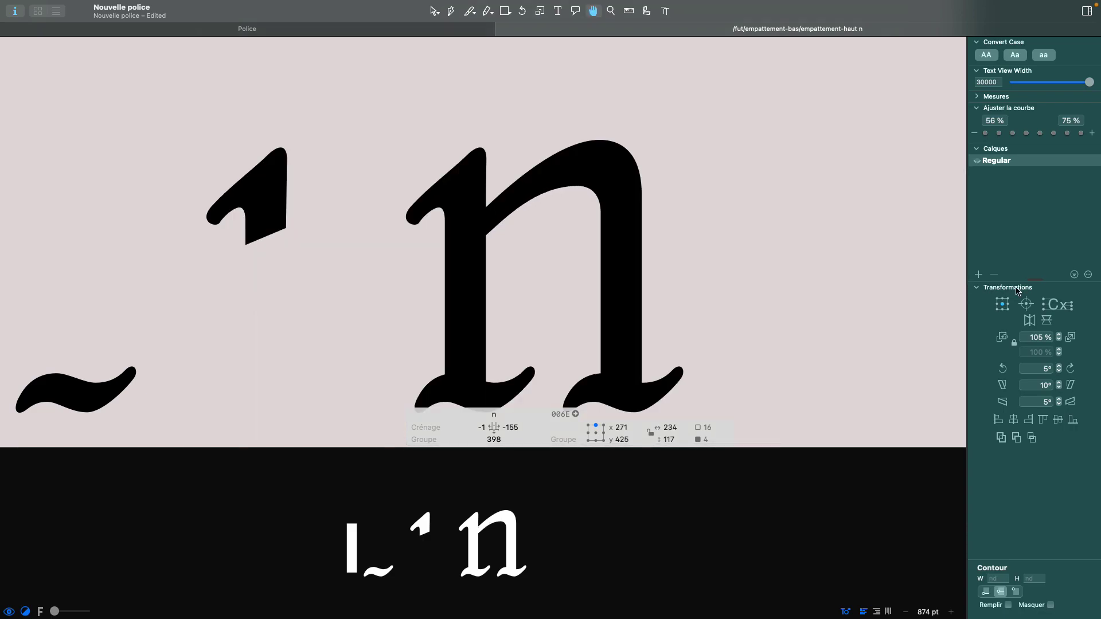
# - Examine the filled n at several sizes to judge the arch's weight against the stems and serifs
pyautogui.scroll(-4, 847, 225)
pyautogui.hscroll(2, 846, 225)
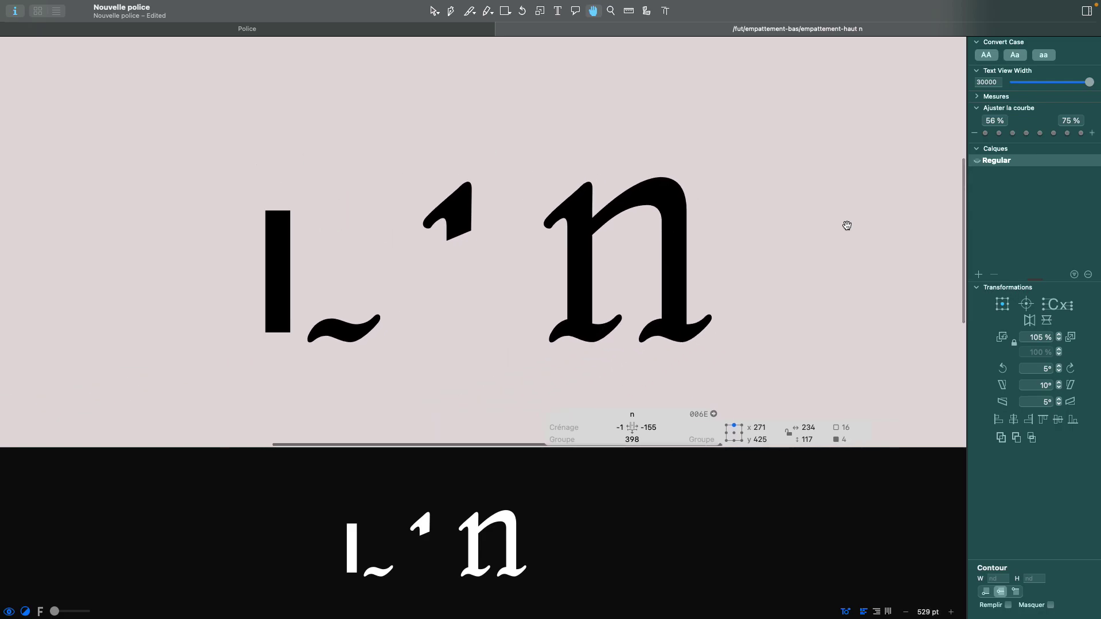
pyautogui.scroll(2, 547, 238)
pyautogui.scroll(3, 547, 238)
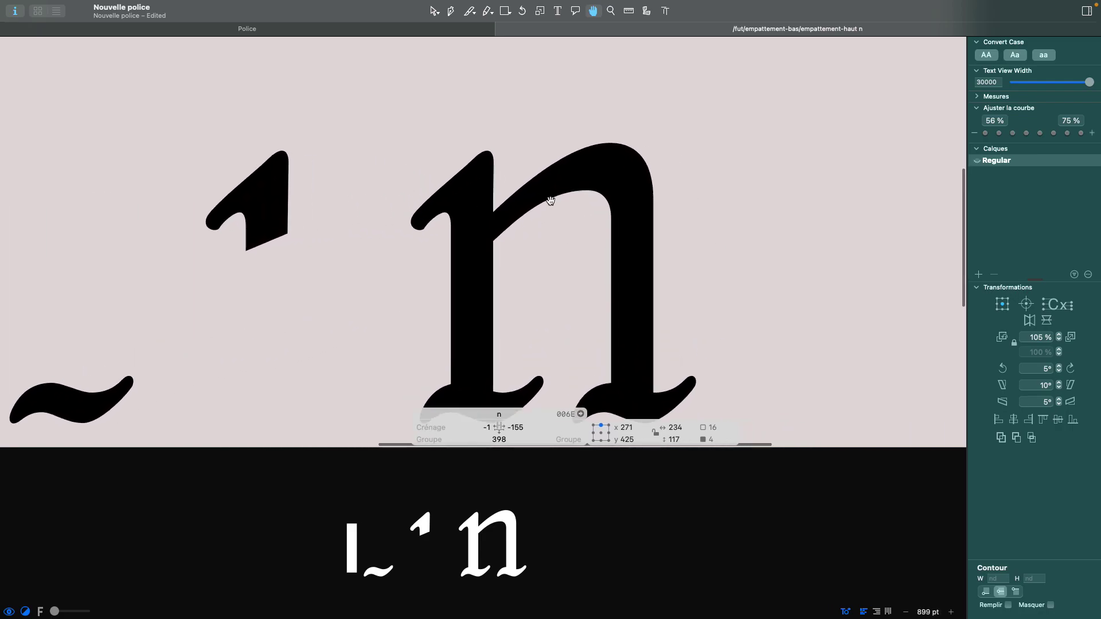
pyautogui.press('space')
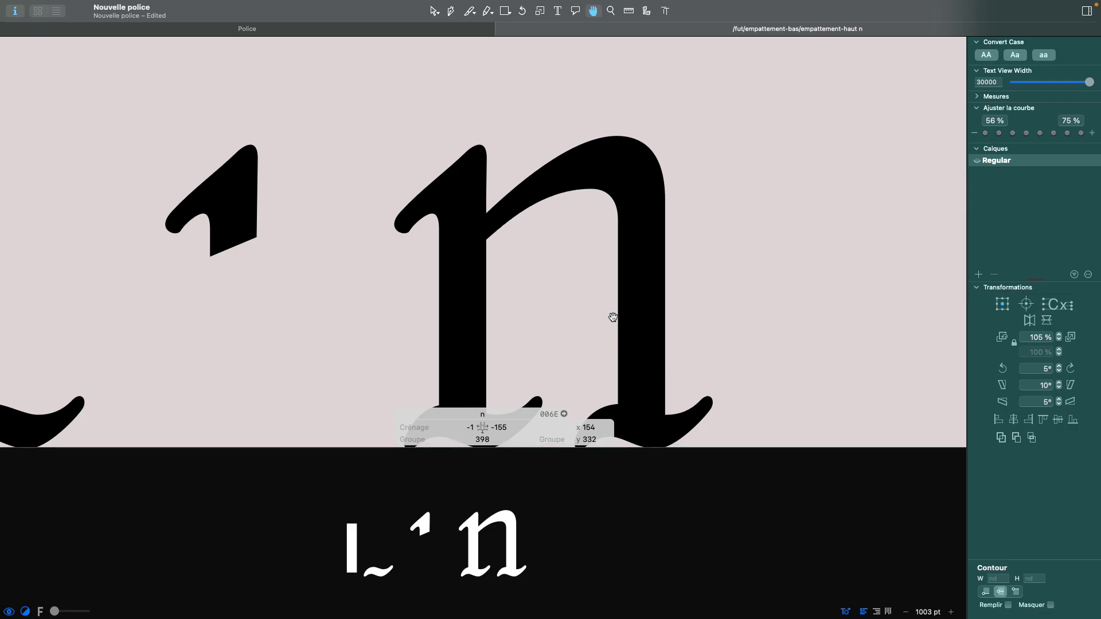
pyautogui.scroll(-4, 613, 317)
pyautogui.moveTo(614, 315); pyautogui.dragTo(597, 300)
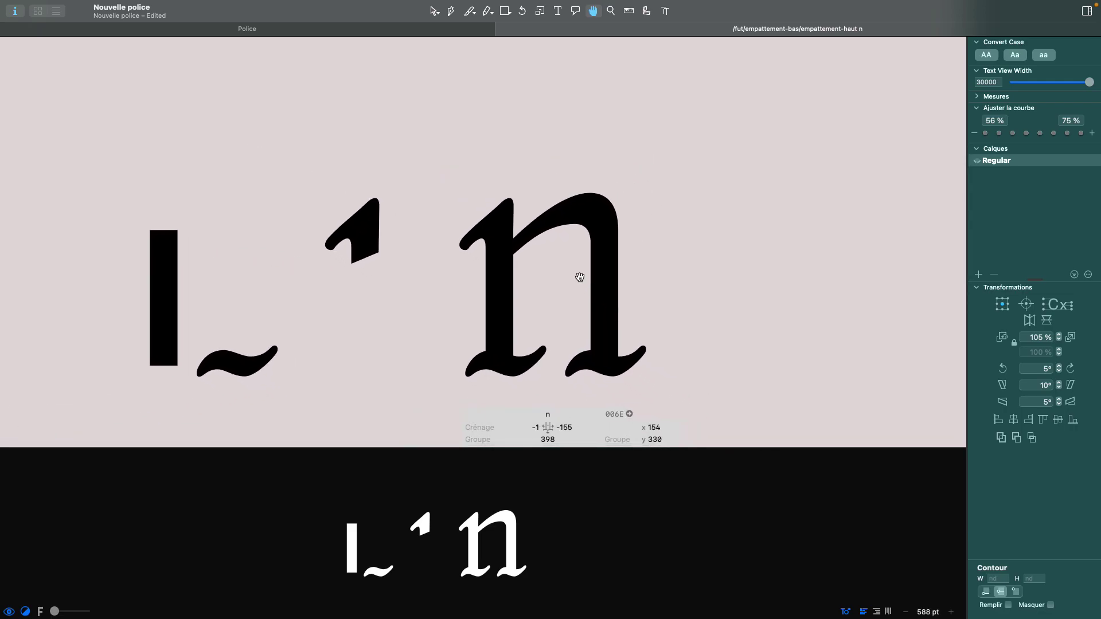
pyautogui.scroll(2, 589, 288)
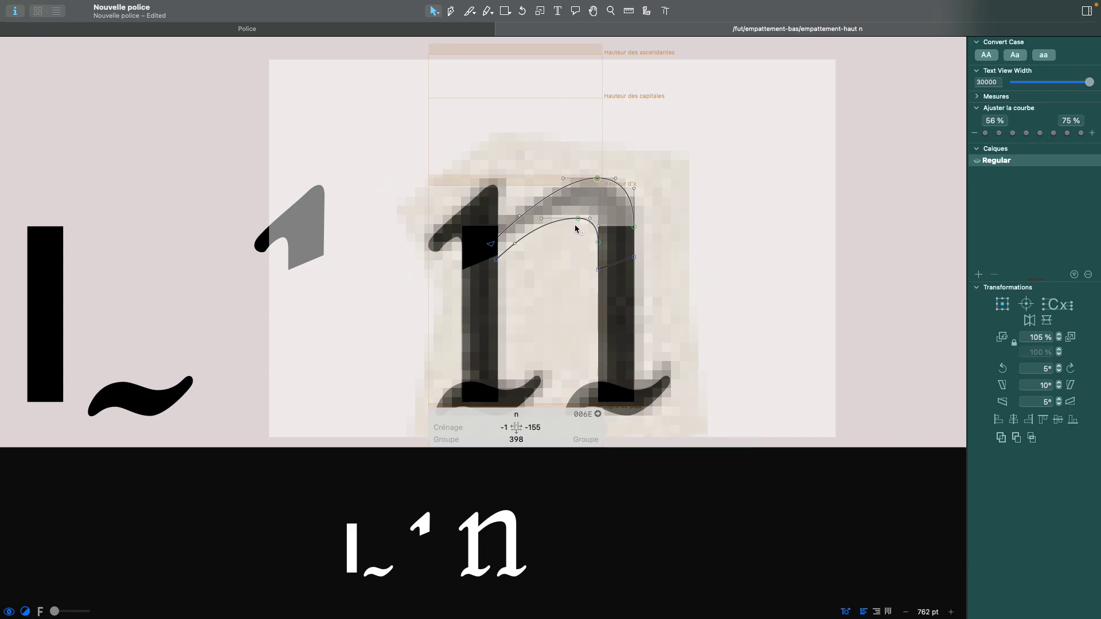
pyautogui.press('space')
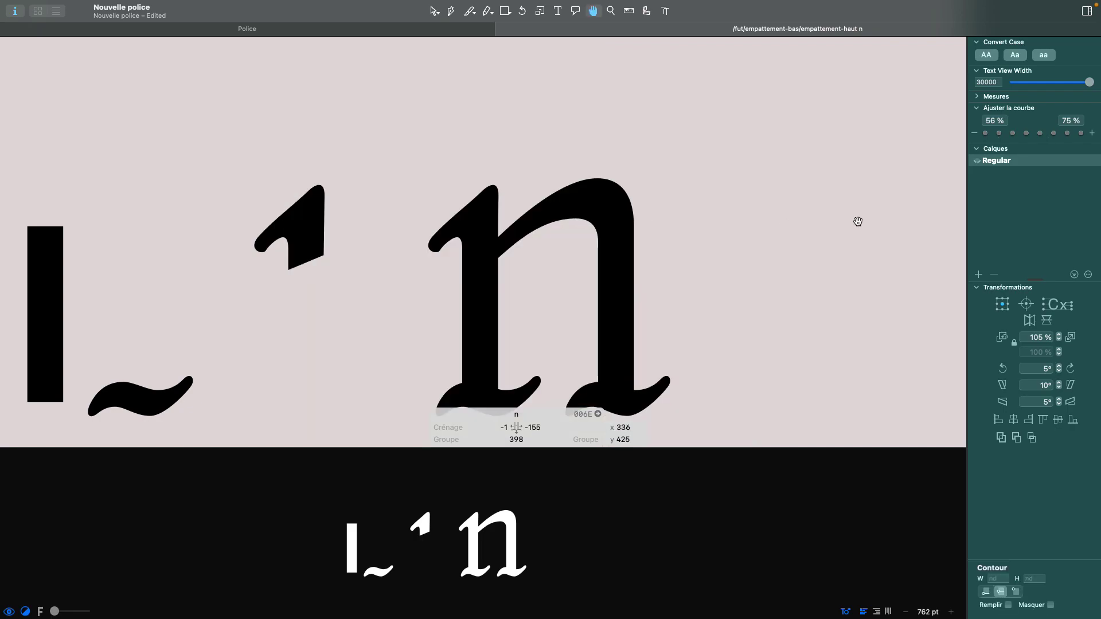
pyautogui.scroll(-2, 564, 198)
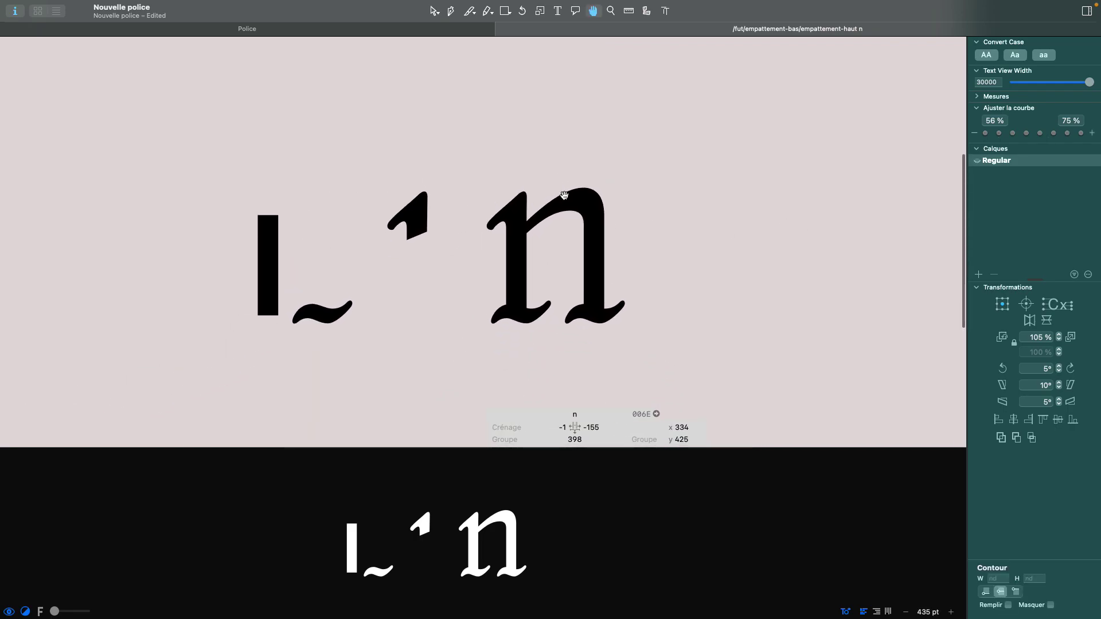
# - Select the whole arch outline and turn it into a component glyph named jambage
pyautogui.scroll(2, 564, 196)
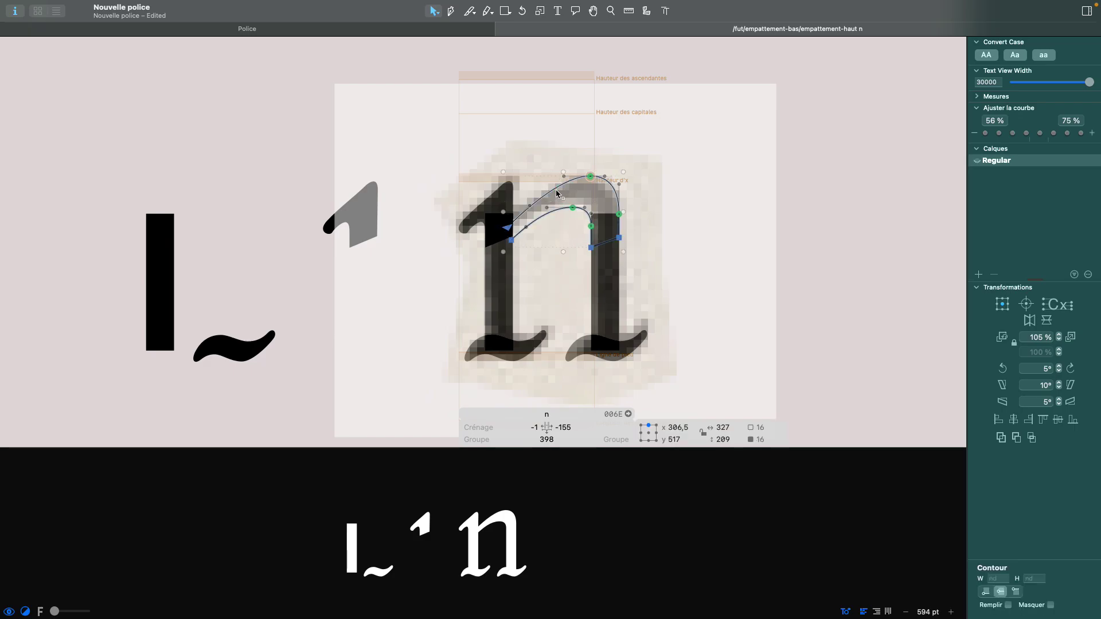
pyautogui.rightClick(557, 194)
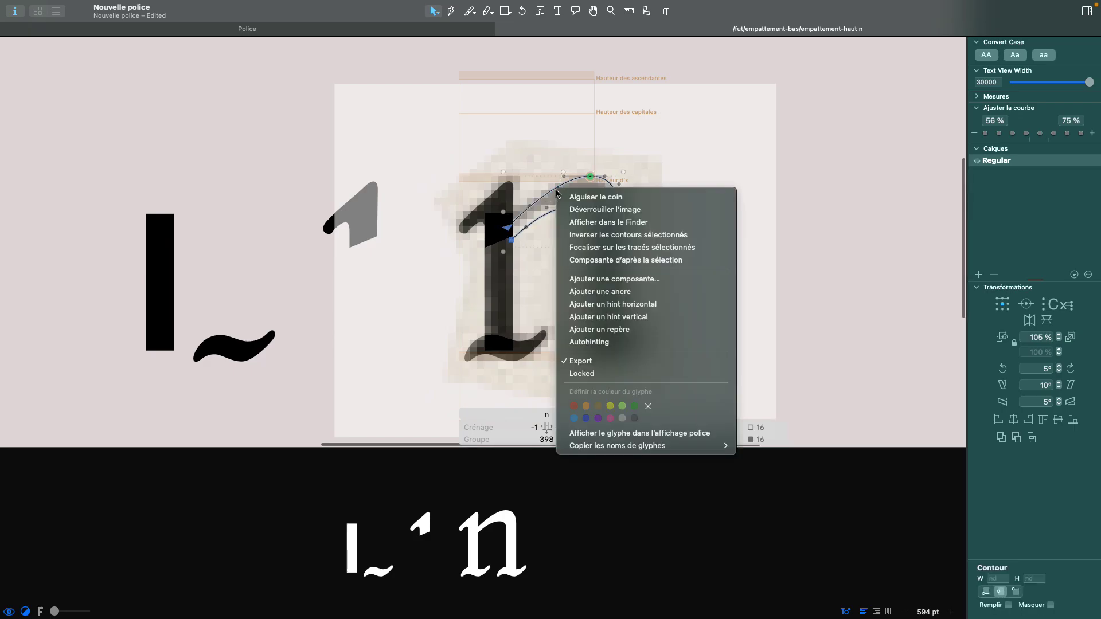
pyautogui.click(729, 257)
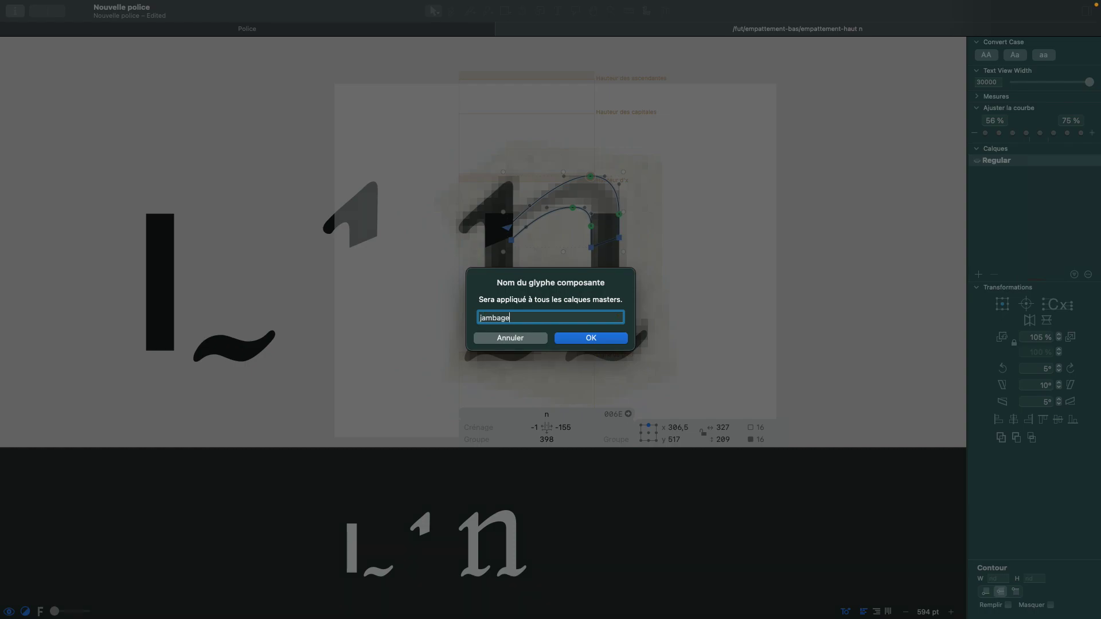
pyautogui.click(591, 338)
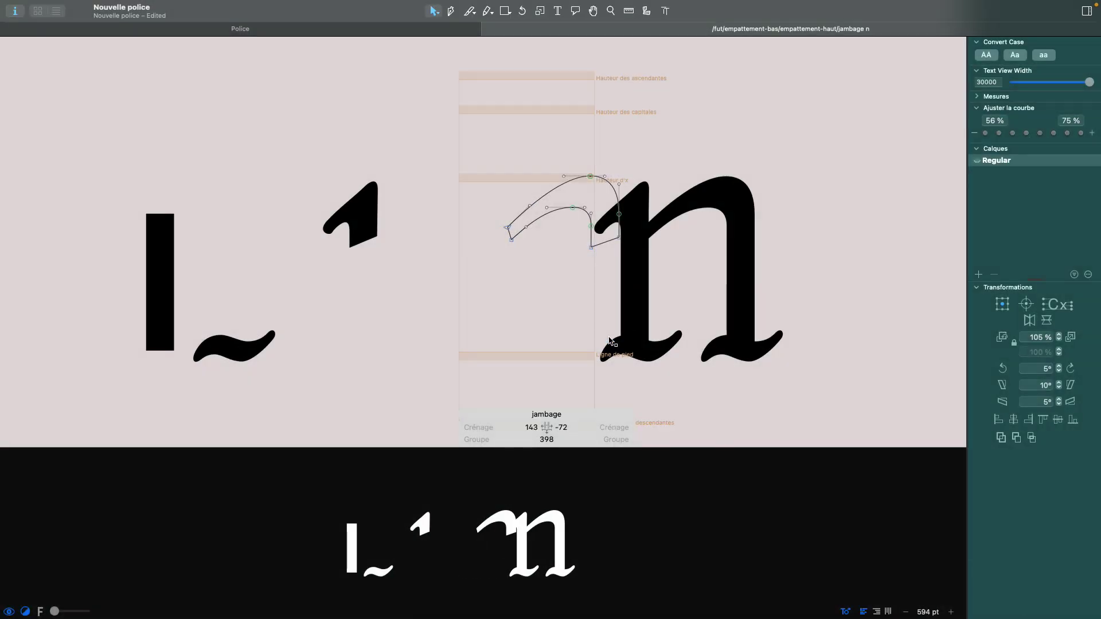
# - Set the jambage glyph's right sidebearing to 50
pyautogui.click(569, 427)
pyautogui.write('0')
pyautogui.press('Return')
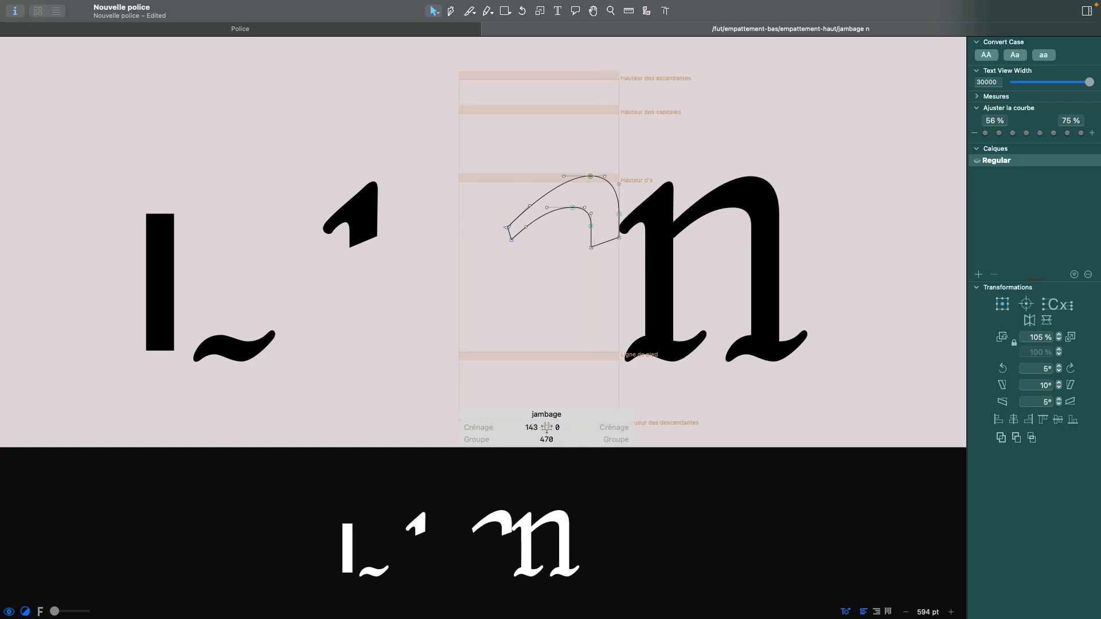
pyautogui.click(566, 427)
pyautogui.press('Return')
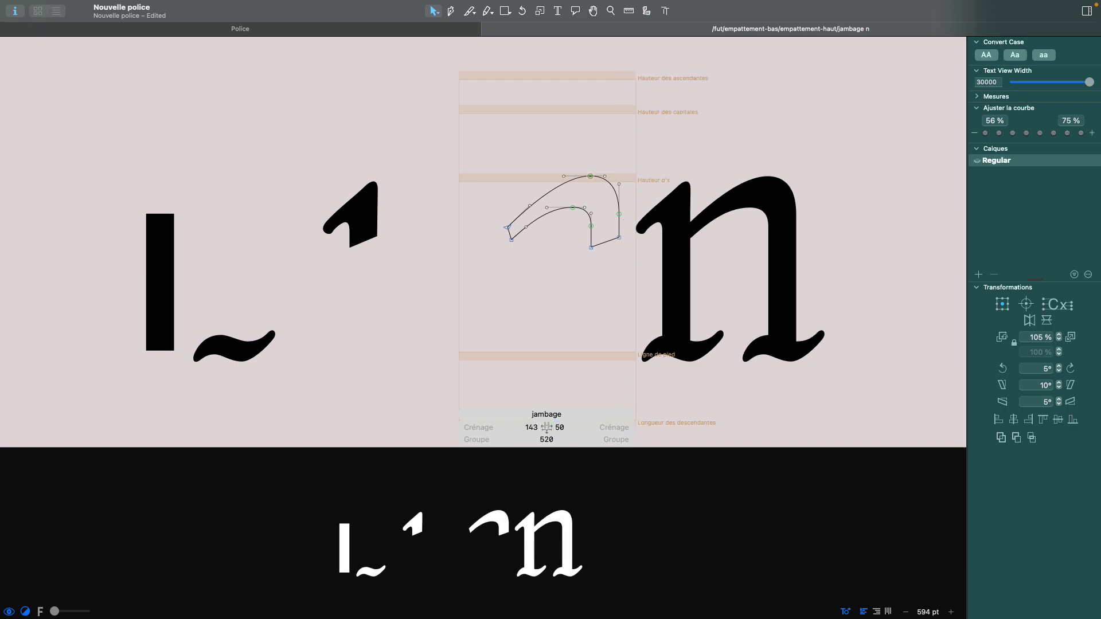
# - Return to editing the n glyph and set both its right and left sidebearings to 50
pyautogui.hscroll(6, 724, 343)
pyautogui.doubleClick(524, 254)
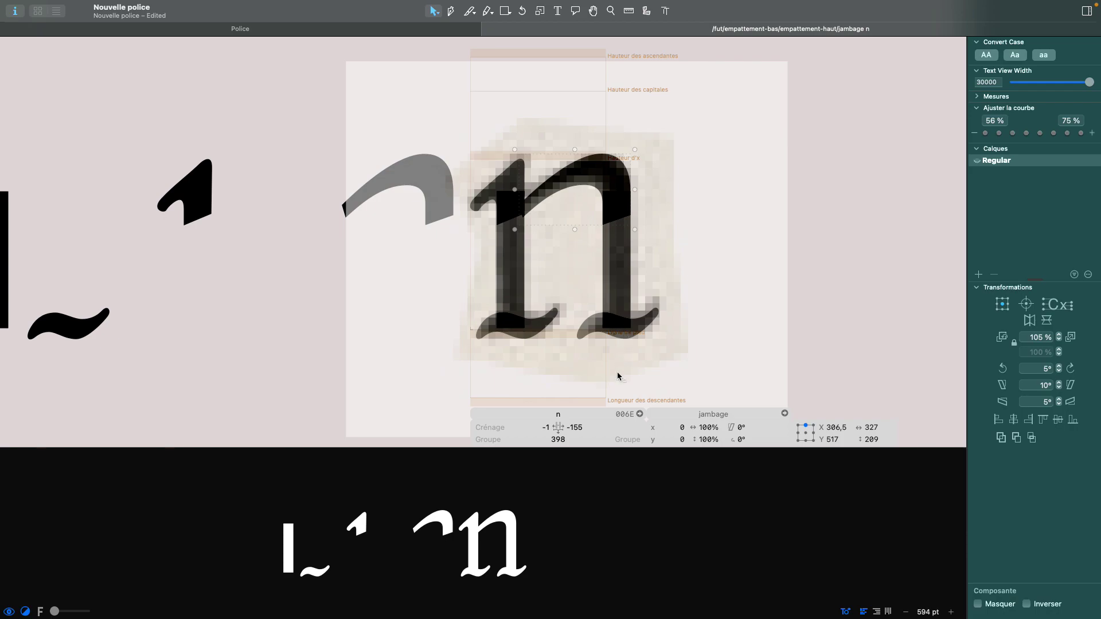
pyautogui.click(595, 431)
pyautogui.click(718, 378)
pyautogui.hscroll(2, 650, 382)
pyautogui.click(549, 429)
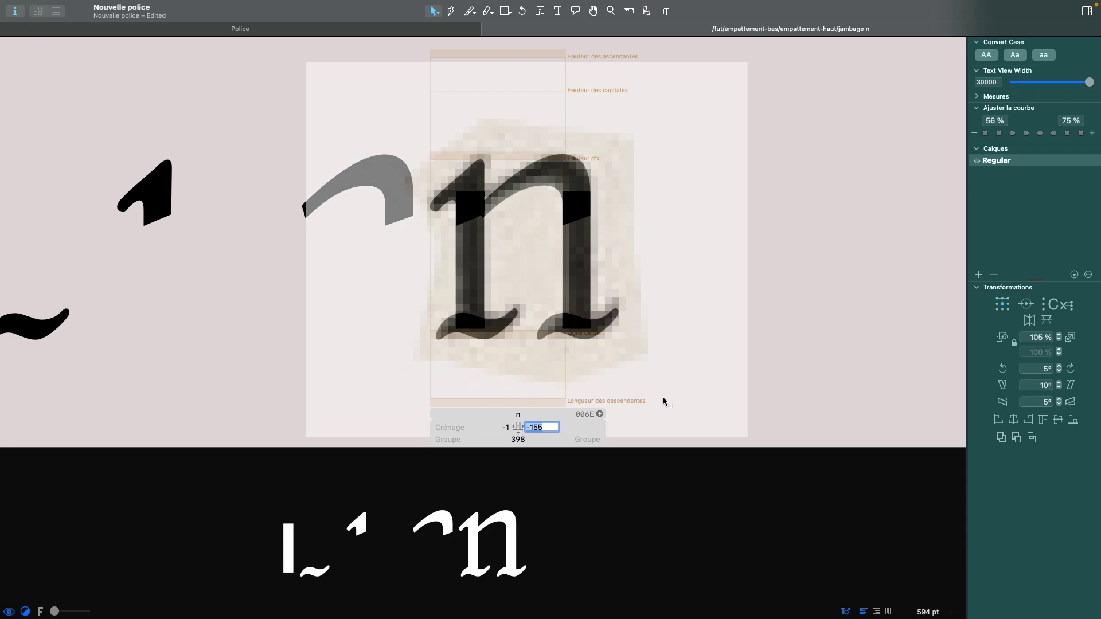
pyautogui.write('50')
pyautogui.press('Return')
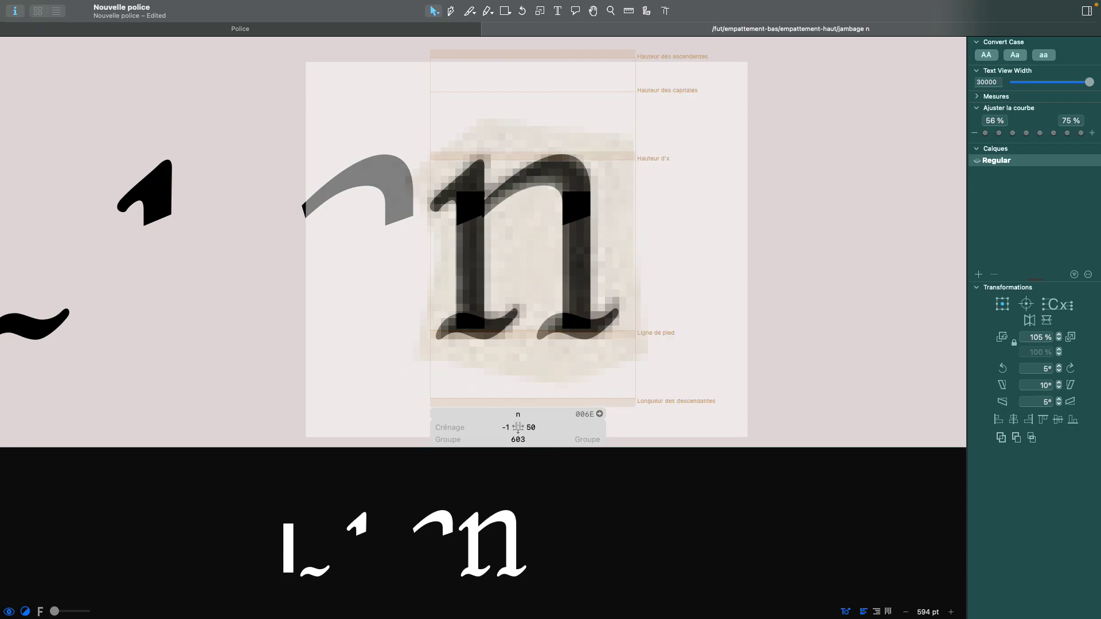
pyautogui.doubleClick(507, 425)
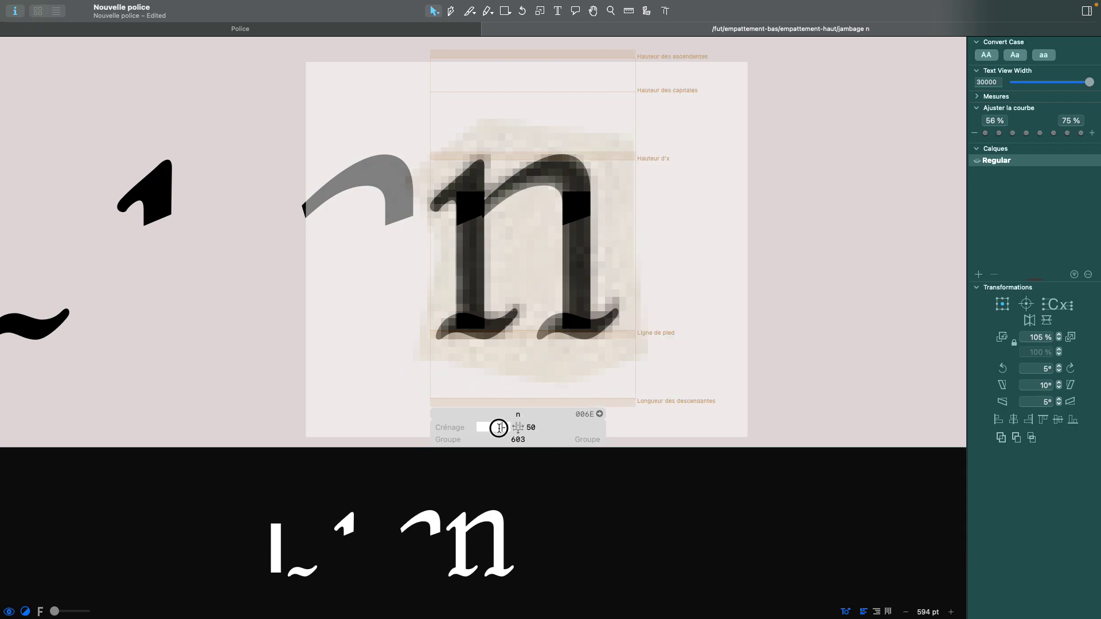
pyautogui.write('50')
pyautogui.press('Return')
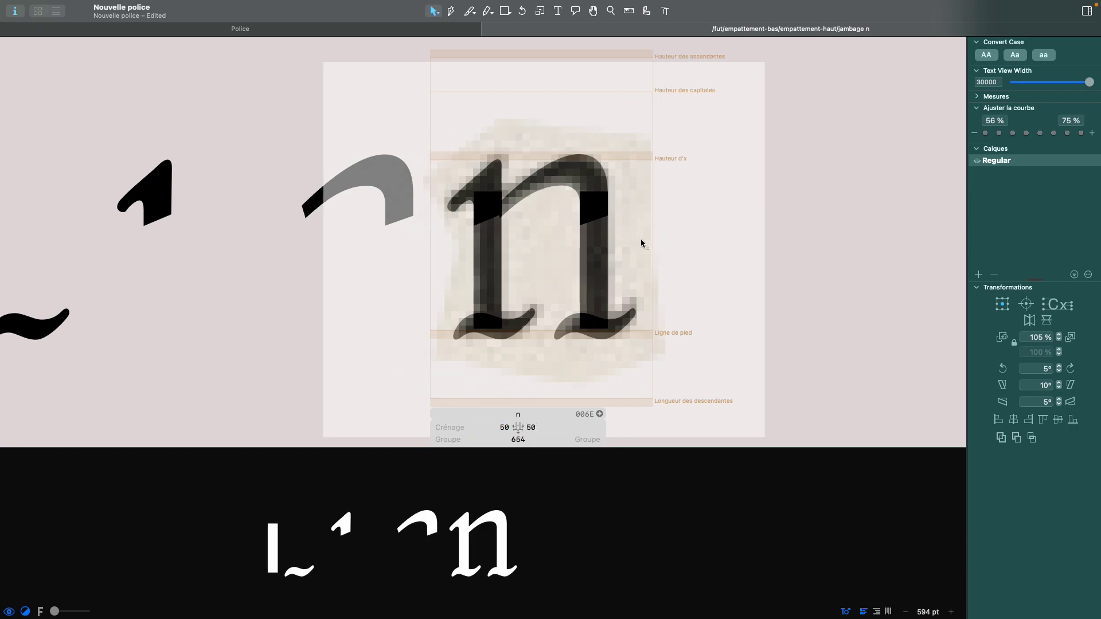
# - Extend the sample text to a row of five n glyphs to check their spacing
pyautogui.write('t')
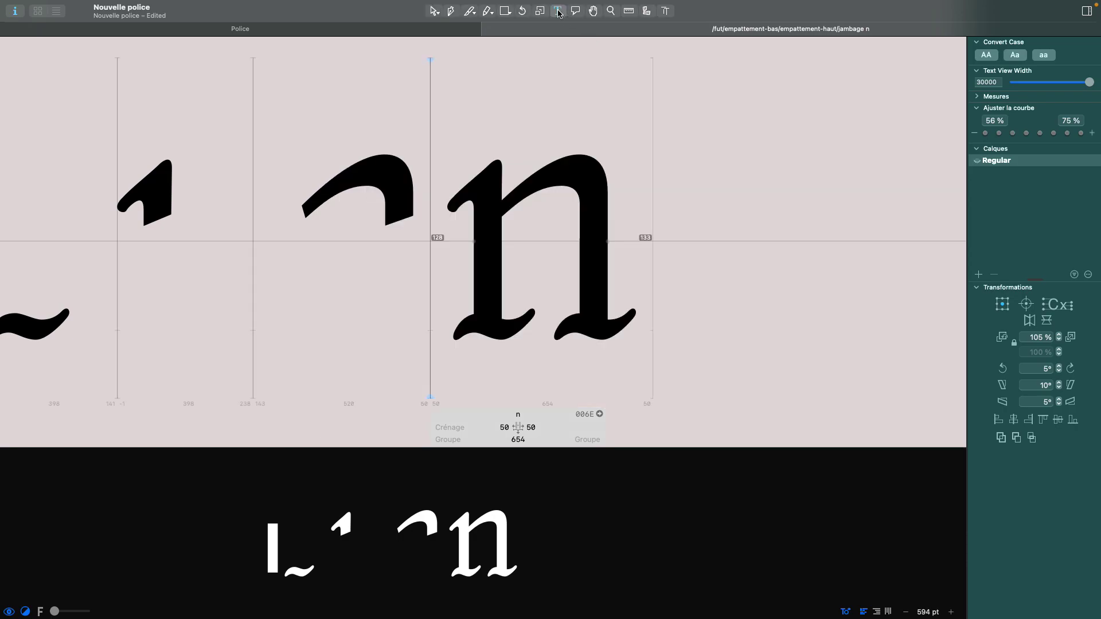
pyautogui.write('nnnn')
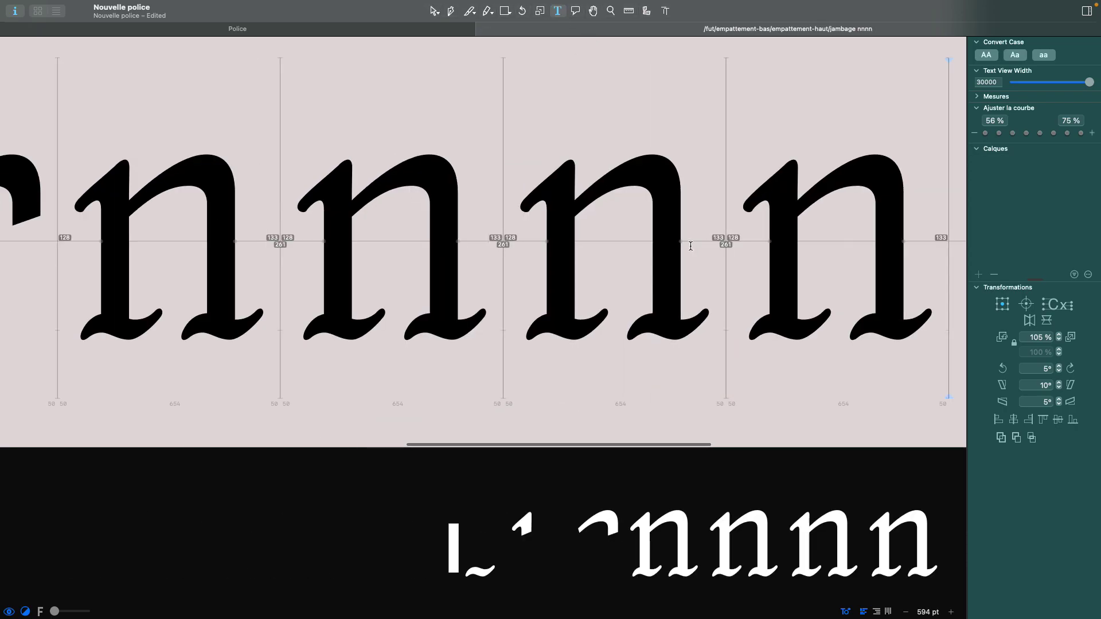
pyautogui.scroll(-5, 690, 246)
pyautogui.hscroll(4, 666, 269)
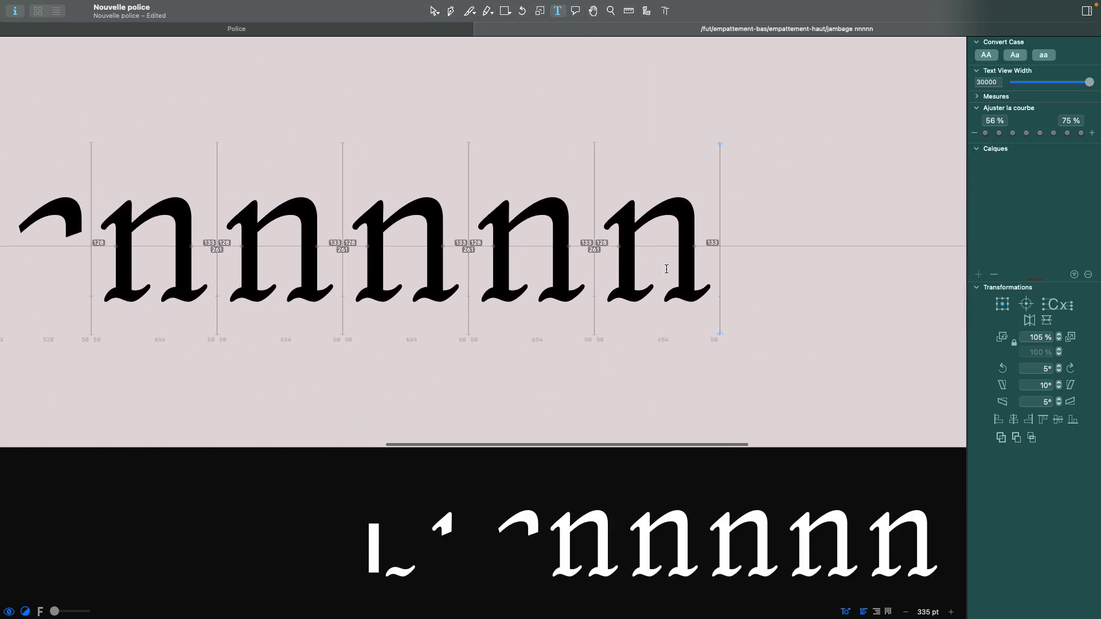
# - Shorten the sample text to a single n by deleting the four extra n glyphs at the end of the row
pyautogui.hscroll(-2, 666, 268)
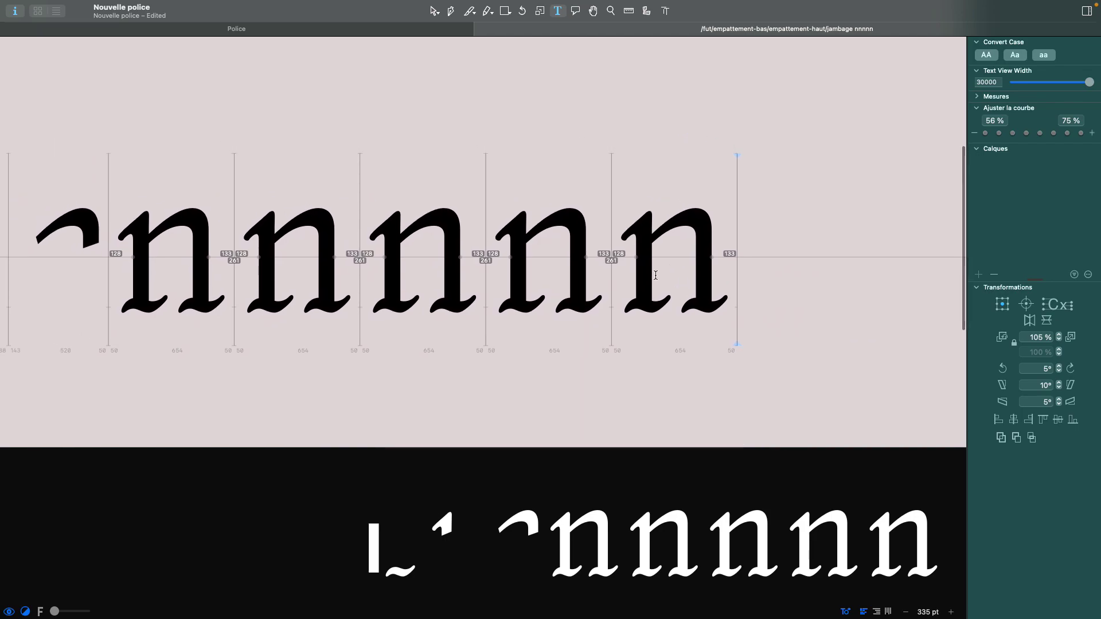
pyautogui.press('BackSpace')
pyautogui.press('BackSpace')
pyautogui.press('BackSpace')
pyautogui.press('BackSpace')
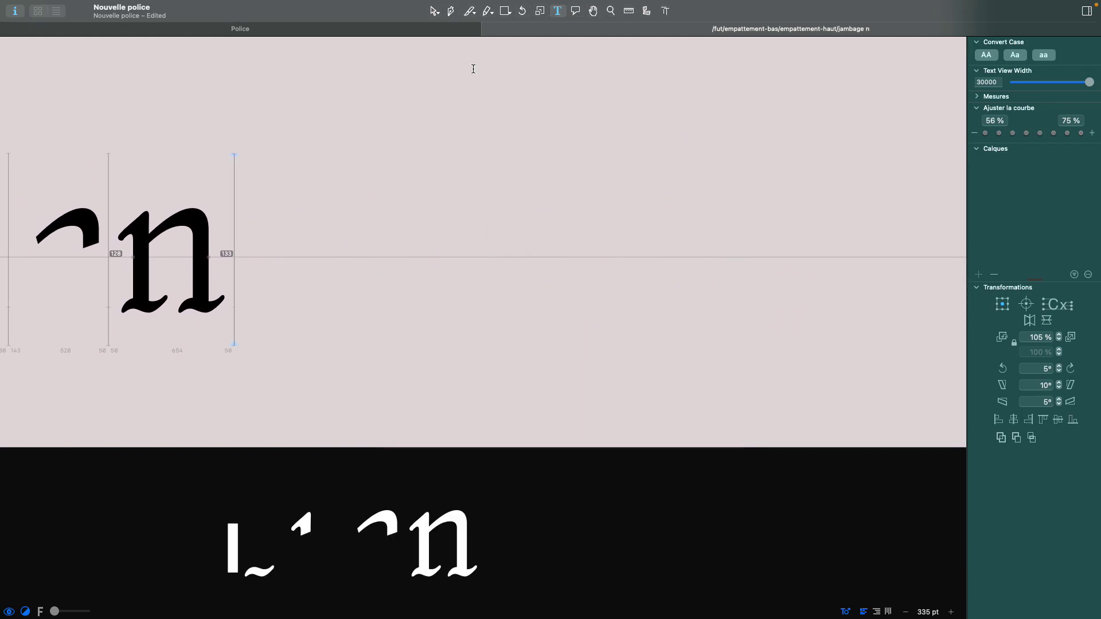
# - Open the n glyph for editing and examine its component construction over the reference image
pyautogui.click(434, 12)
pyautogui.hscroll(-4, 236, 212)
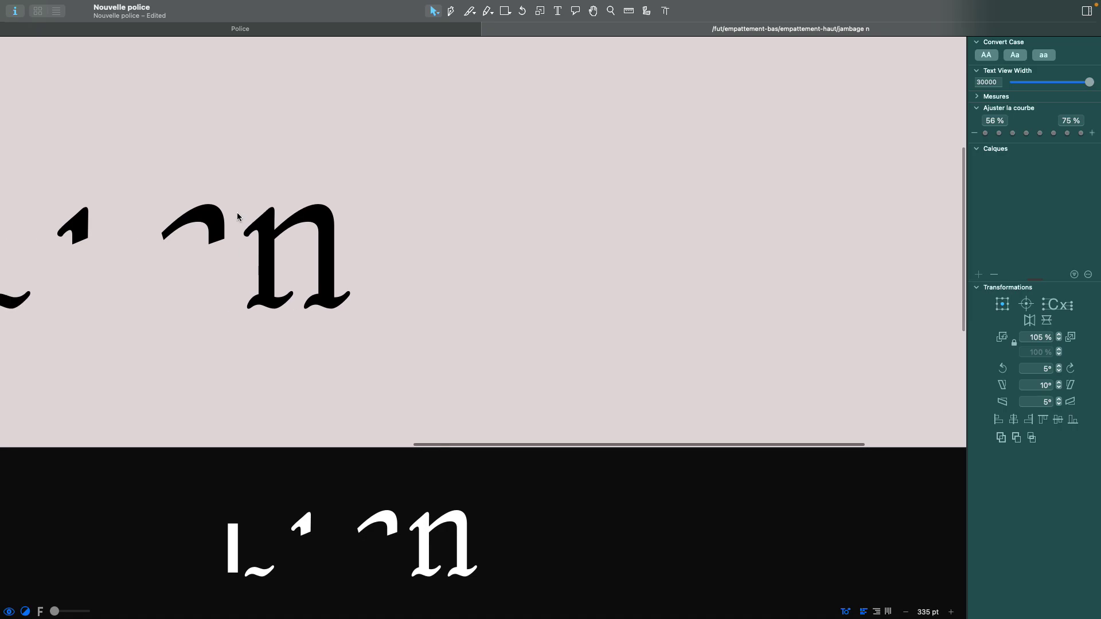
pyautogui.doubleClick(310, 251)
pyautogui.scroll(5, 310, 250)
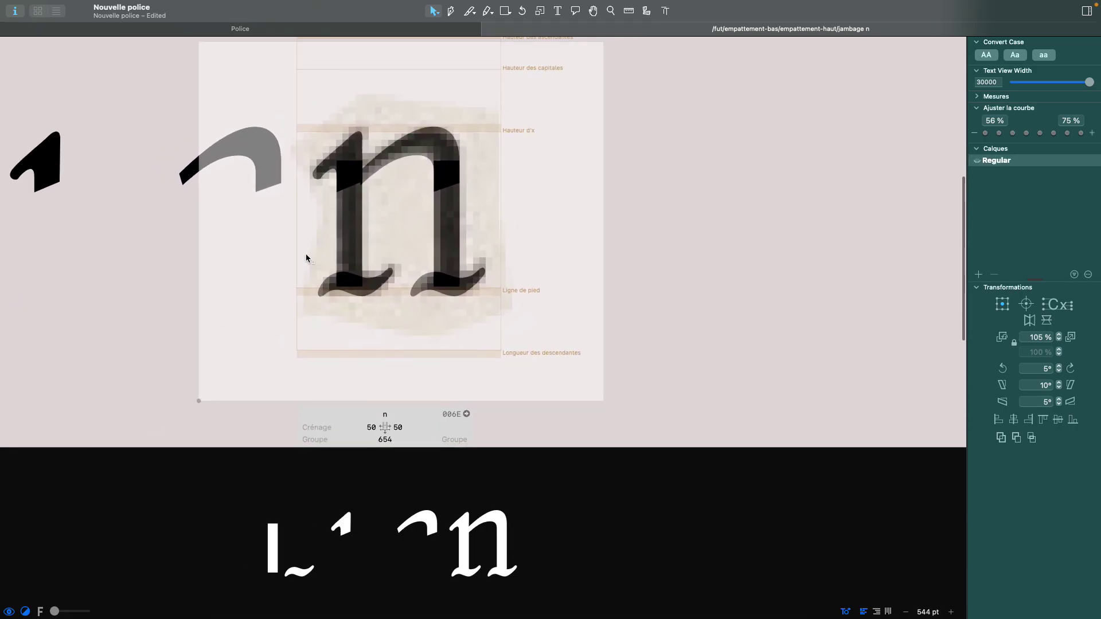
pyautogui.scroll(-3, 305, 260)
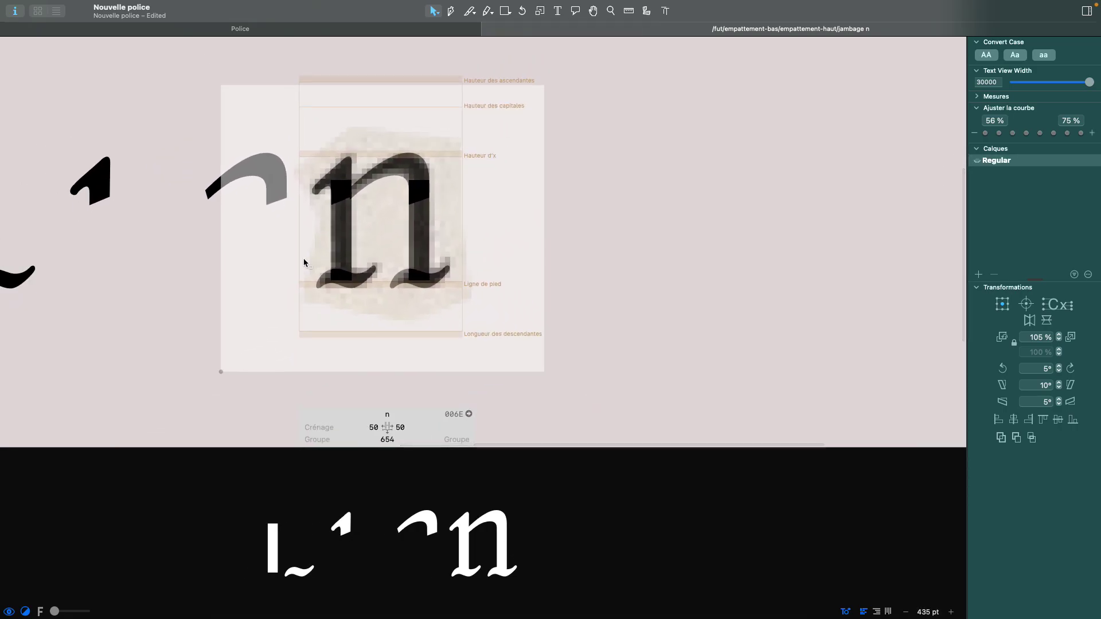
pyautogui.hscroll(-3, 312, 243)
pyautogui.scroll(2, 313, 244)
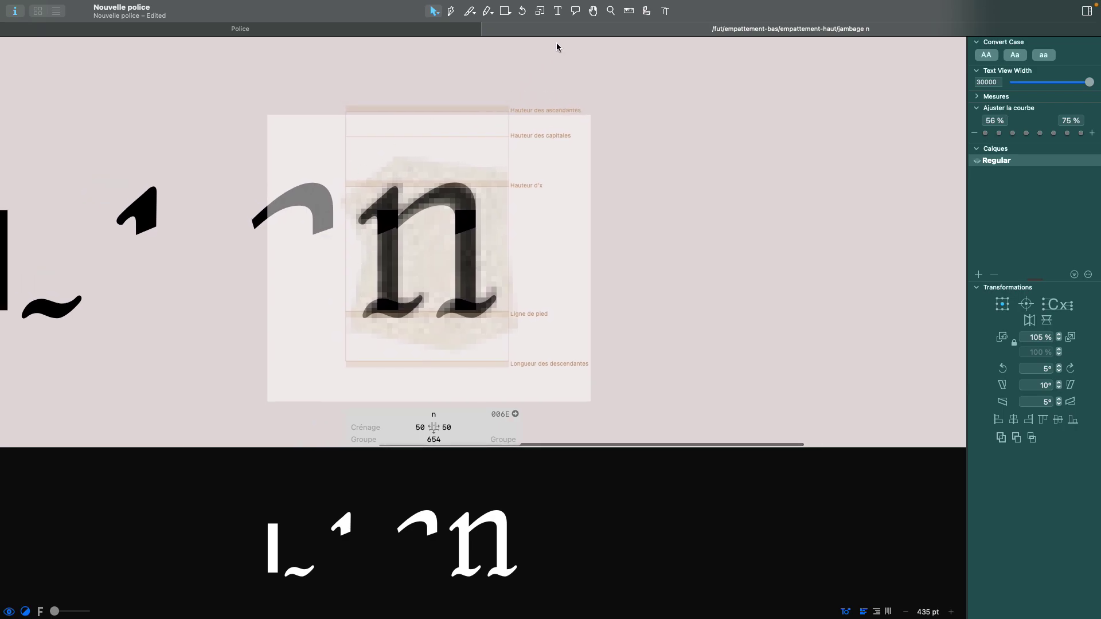
# - Append the letters nm after the n in the sample text
pyautogui.click(558, 11)
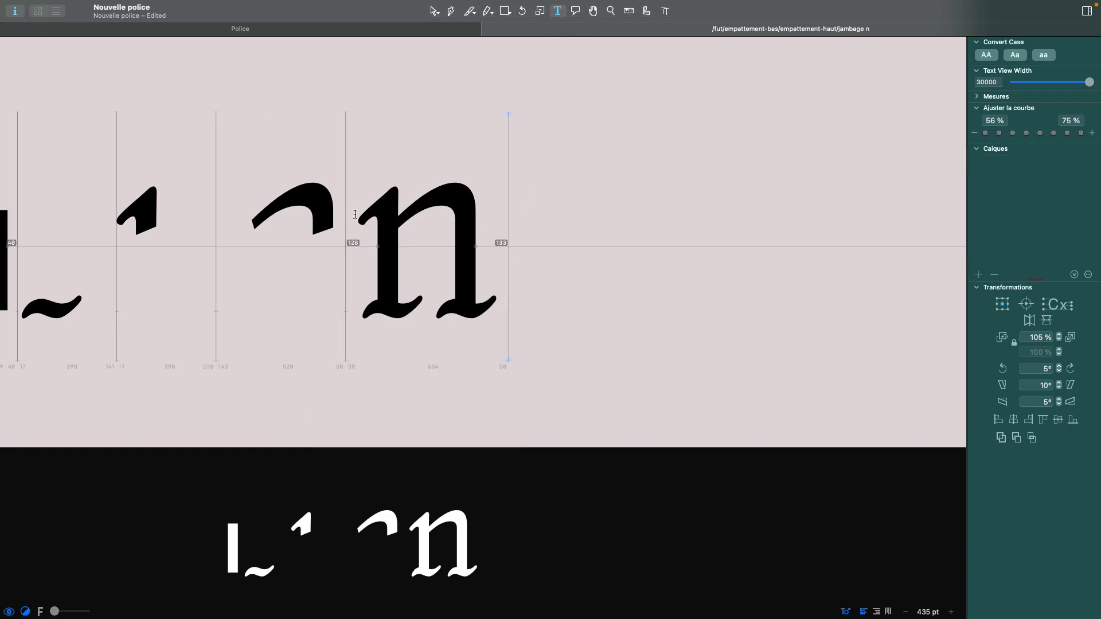
pyautogui.click(354, 215)
pyautogui.click(492, 217)
pyautogui.write('nm')
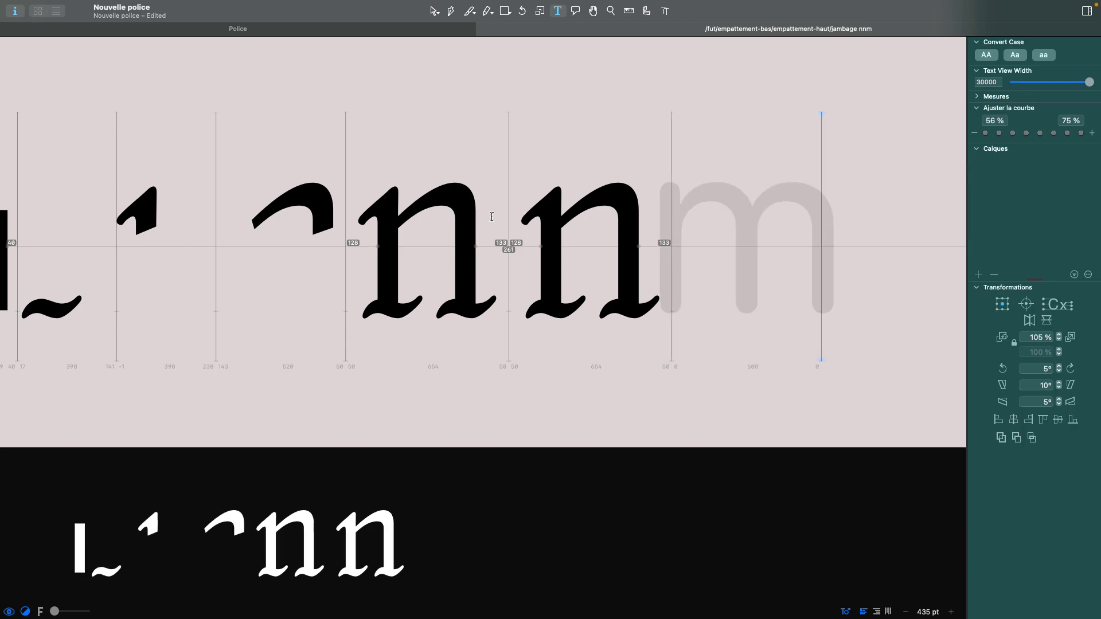
pyautogui.hscroll(5, 491, 217)
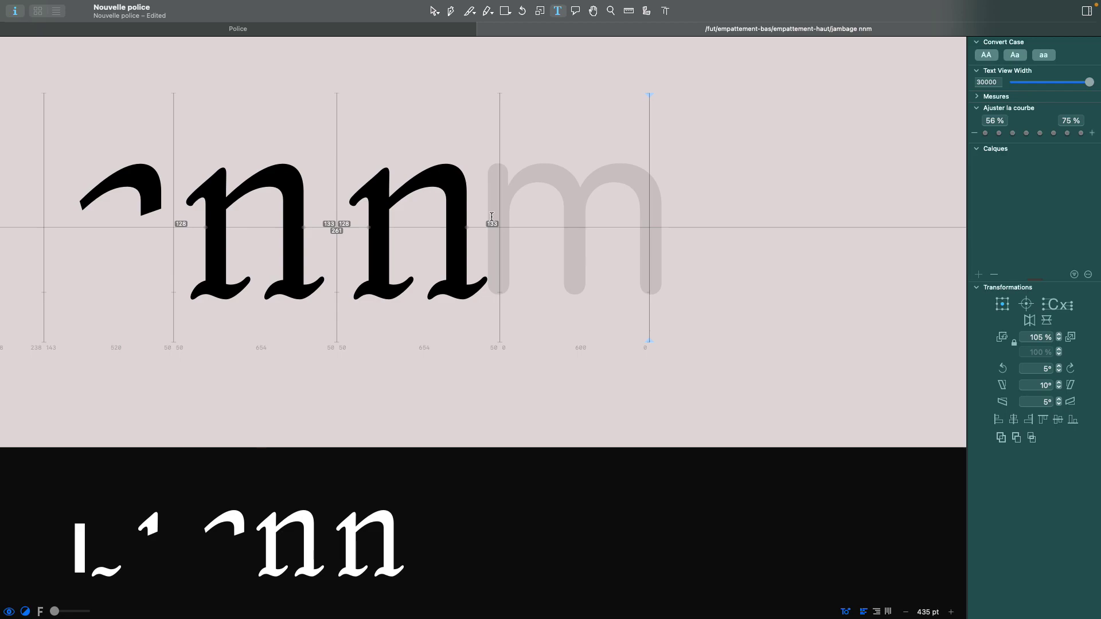
# - Open the empty m glyph at the end of the sample text for editing
pyautogui.click(435, 11)
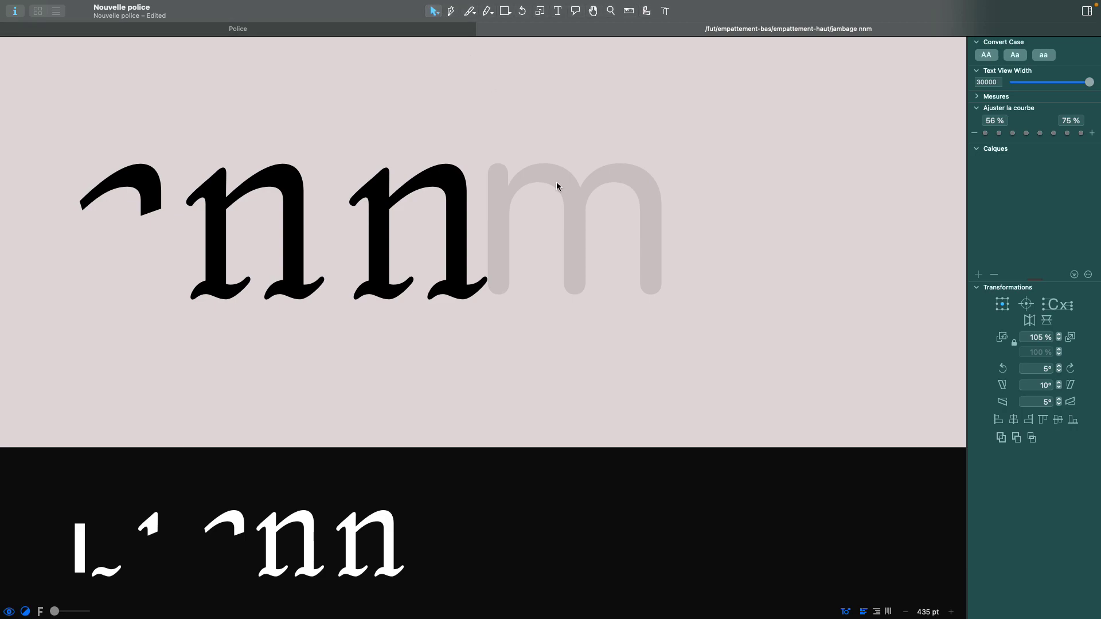
pyautogui.moveTo(417, 4)
pyautogui.click(570, 215)
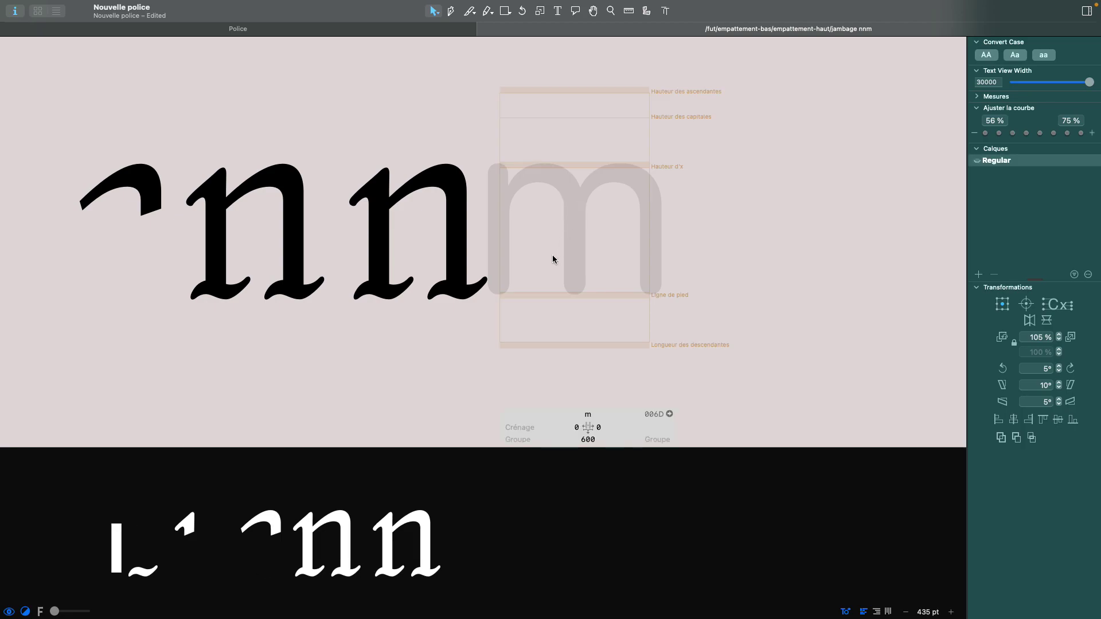
pyautogui.scroll(3, 654, 194)
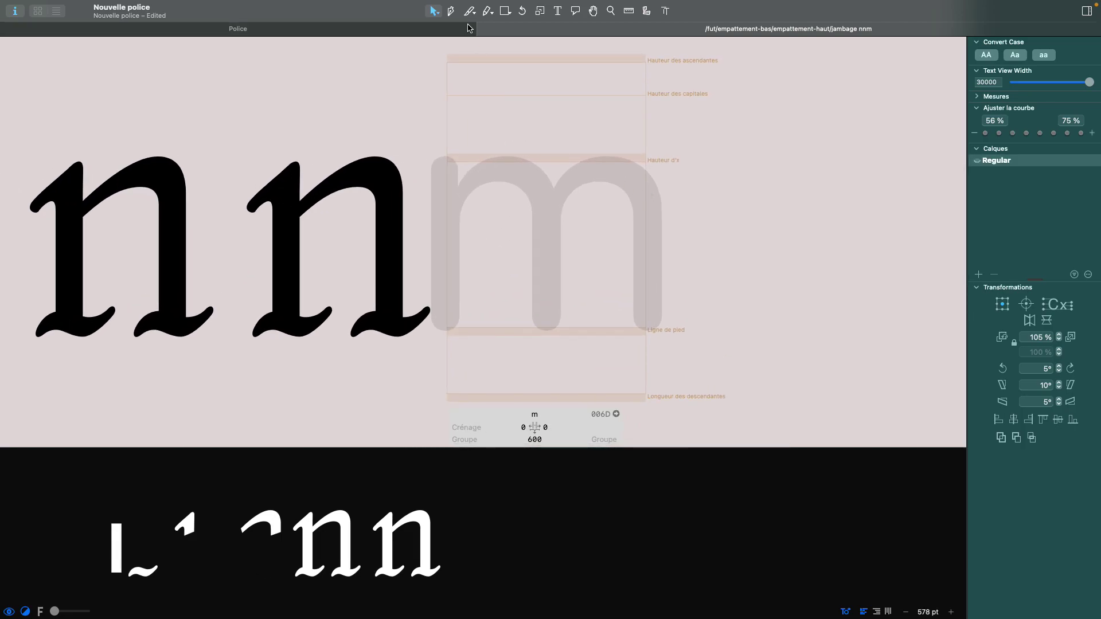
pyautogui.click(505, 10)
pyautogui.moveTo(490, 208)
pyautogui.mouseDown()
pyautogui.moveTo(550, 271)
pyautogui.moveTo(582, 258)
pyautogui.mouseUp()
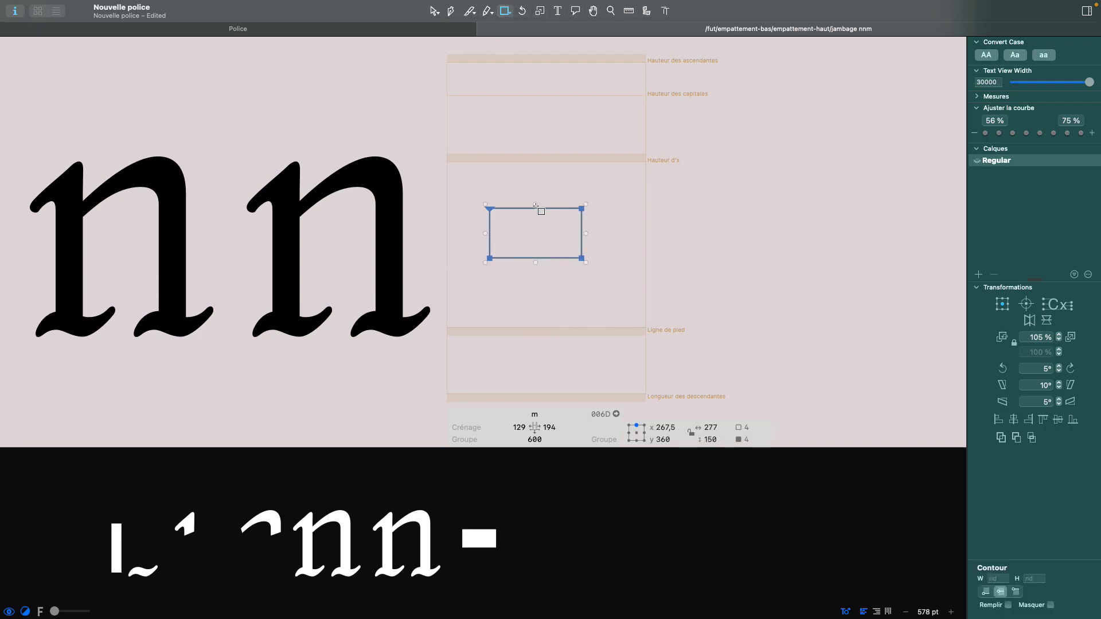
pyautogui.press('super+z')
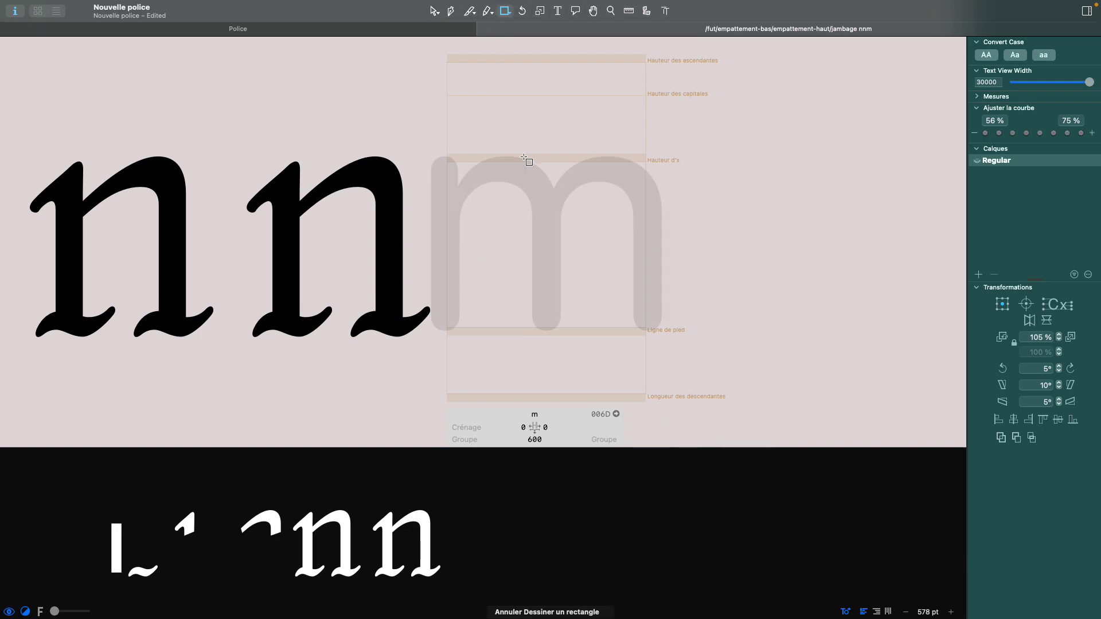
pyautogui.click(432, 10)
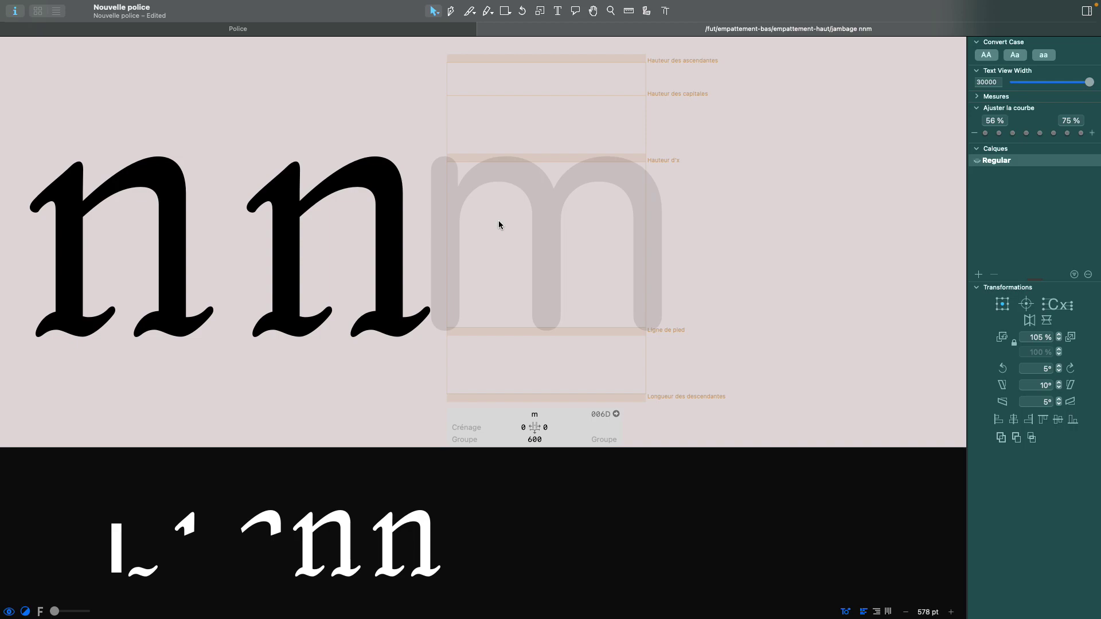
# - Add the n glyph as a component in the empty m glyph, then deselect it
pyautogui.rightClick(506, 217)
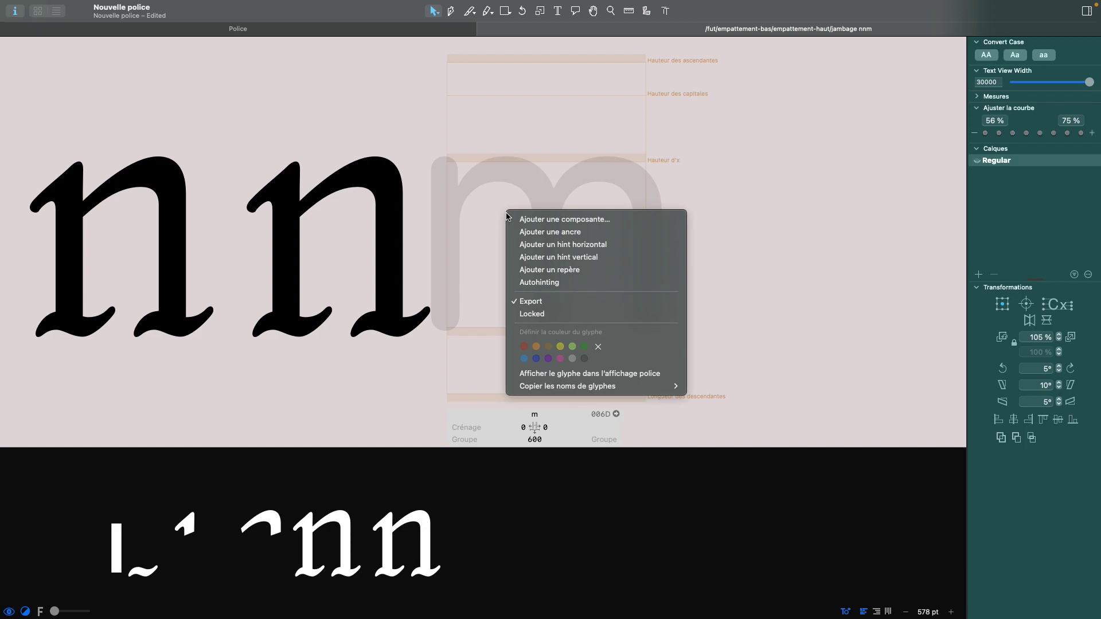
pyautogui.click(531, 218)
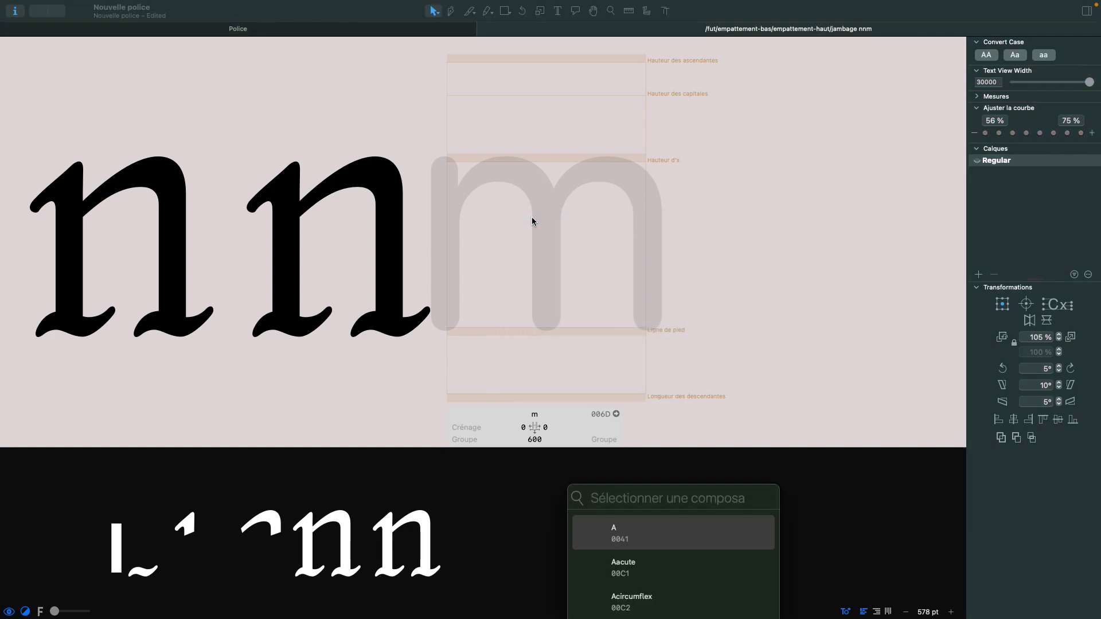
pyautogui.write('n')
pyautogui.press('BackSpace')
pyautogui.write('empa')
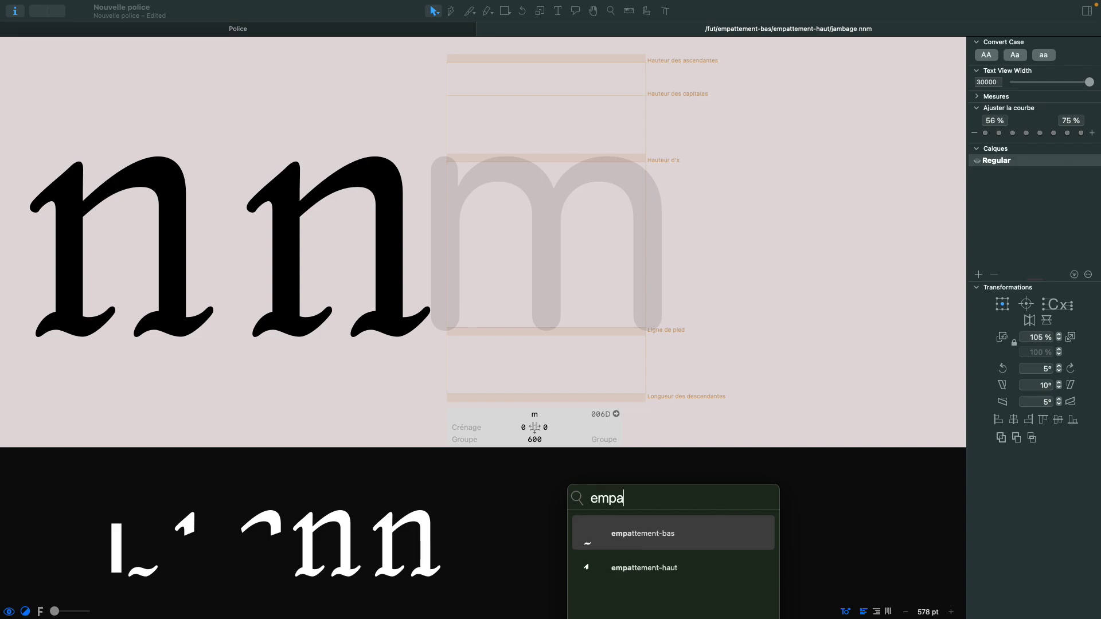
pyautogui.press('BackSpace')
pyautogui.press('BackSpace')
pyautogui.press('BackSpace')
pyautogui.press('BackSpace')
pyautogui.write('n')
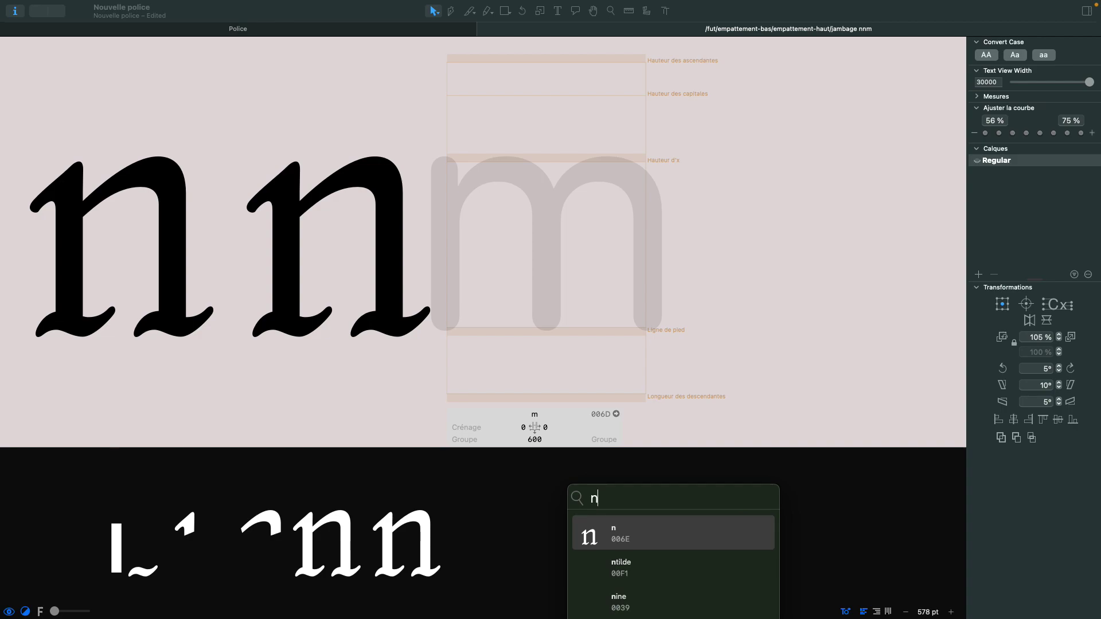
pyautogui.press('Return')
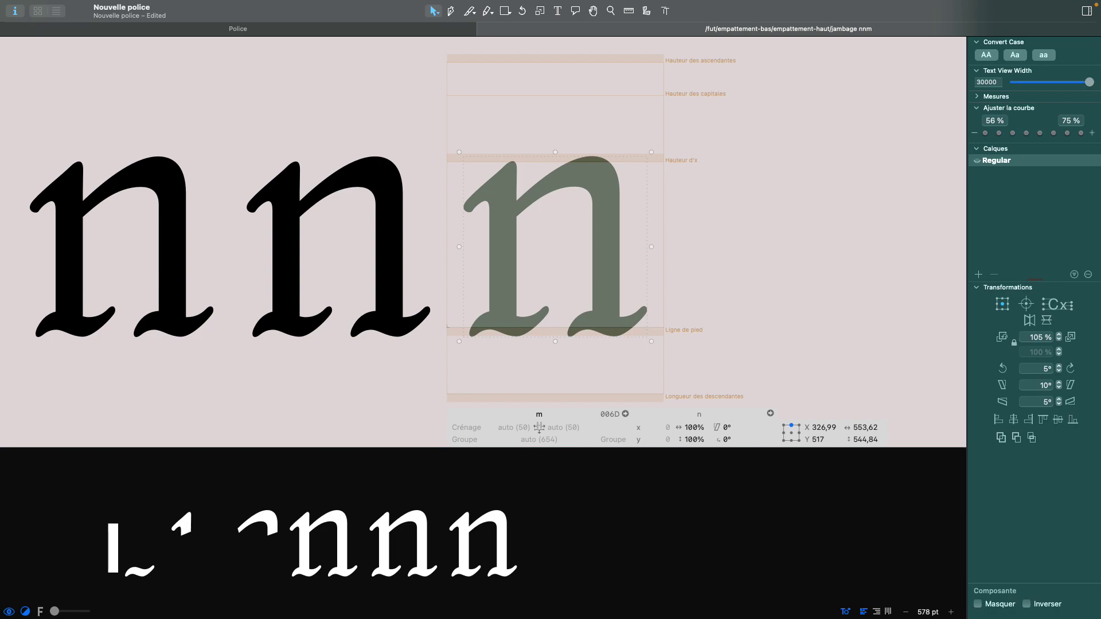
pyautogui.click(647, 203)
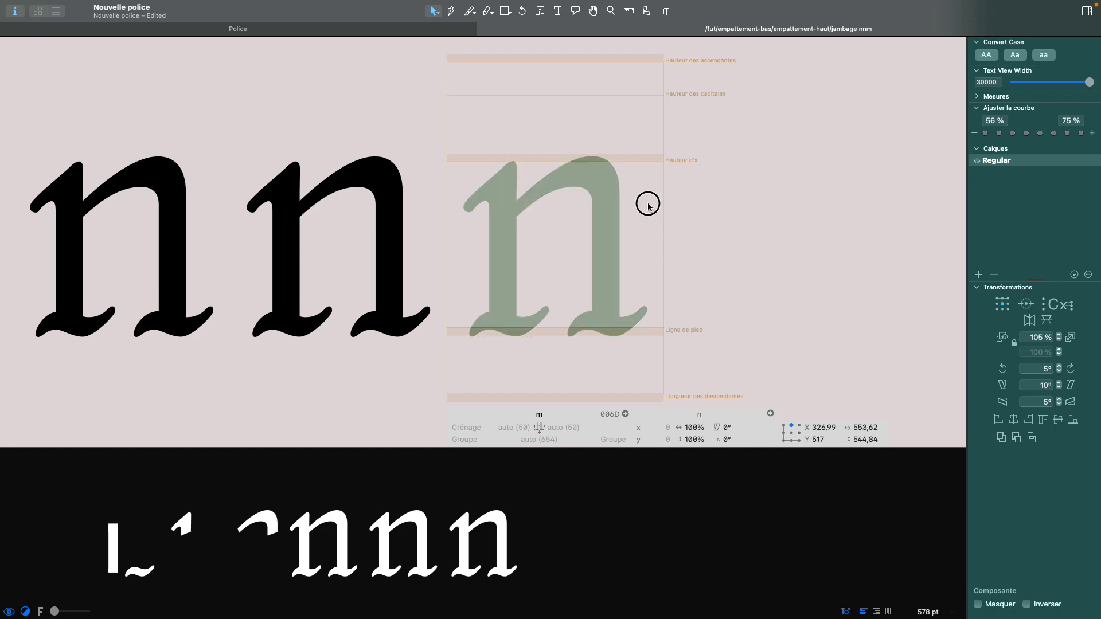
# - Select the n component inside the m glyph
pyautogui.hscroll(2, 625, 198)
pyautogui.scroll(1, 625, 198)
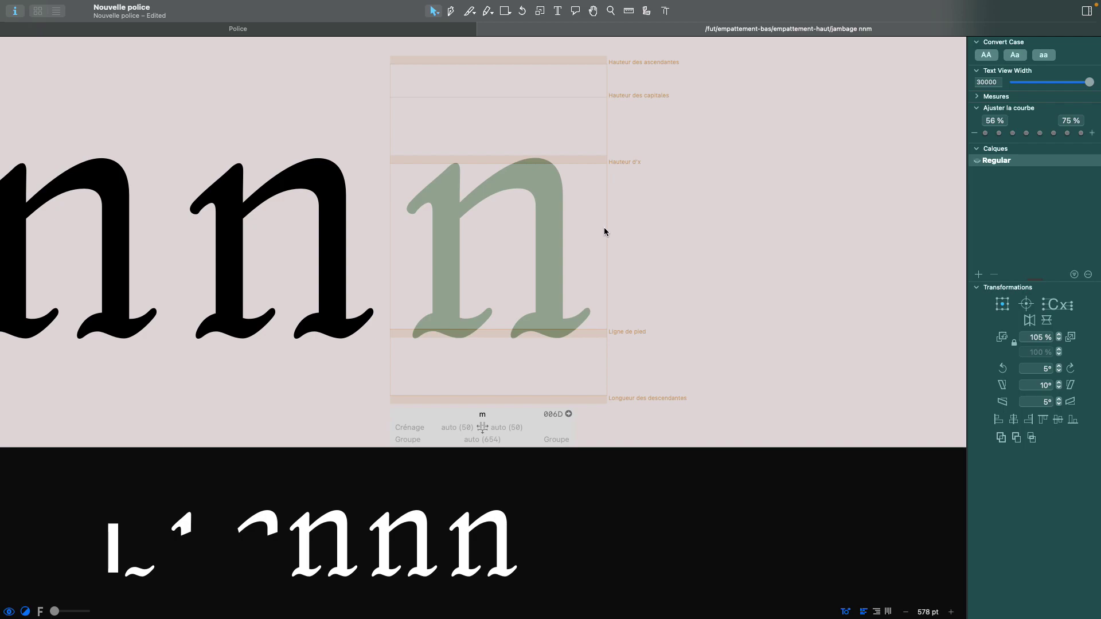
pyautogui.rightClick(596, 216)
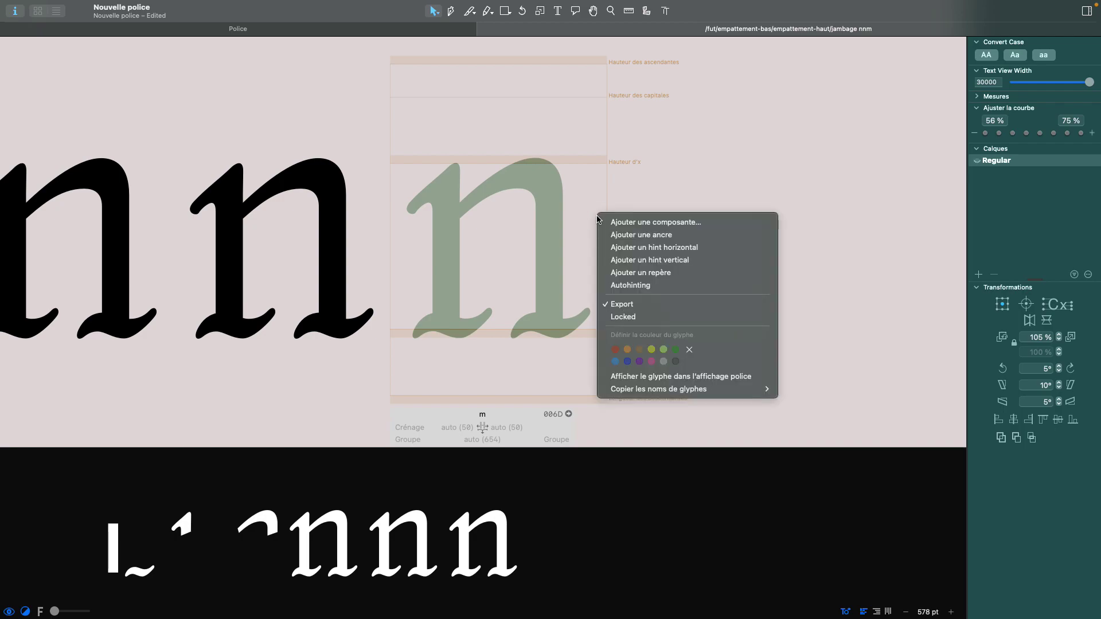
pyautogui.click(582, 203)
pyautogui.hscroll(3, 583, 204)
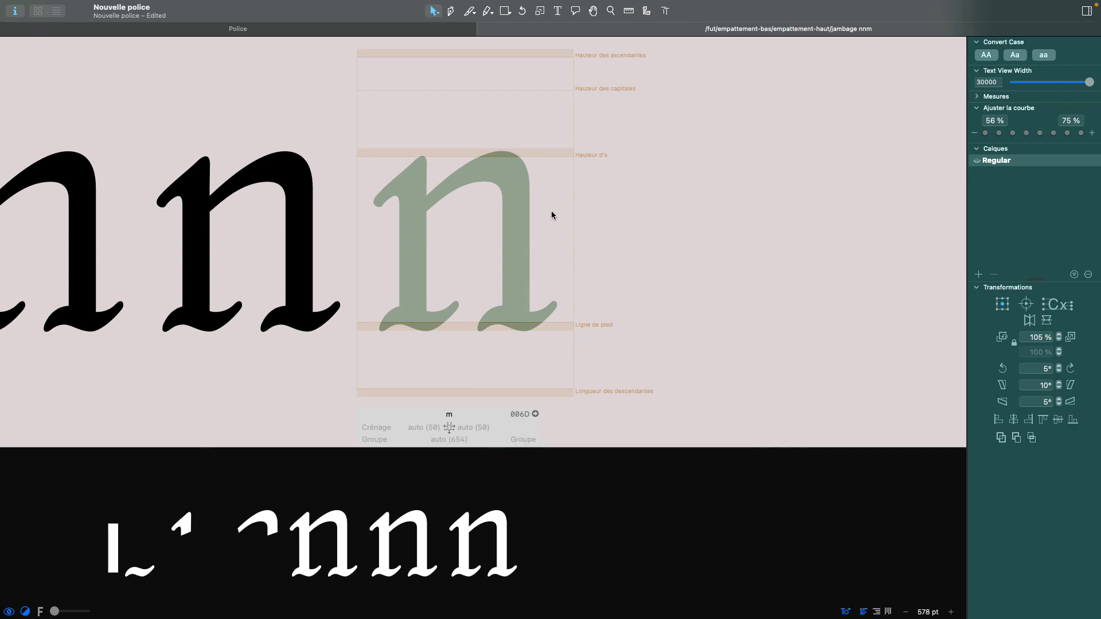
pyautogui.click(518, 185)
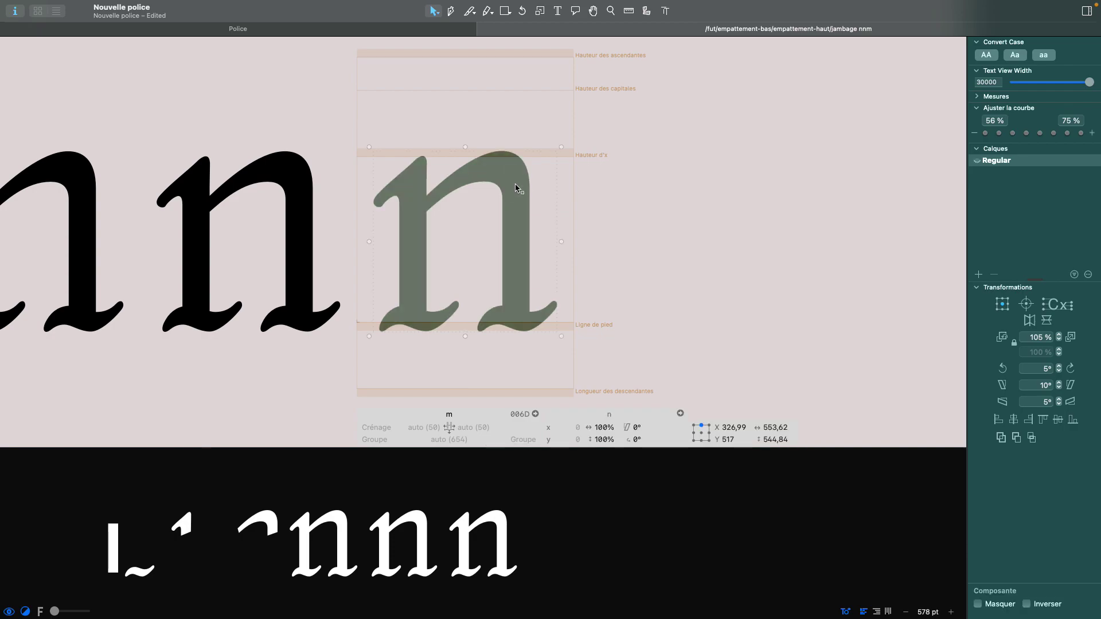
# - Disable auto-alignment for the n component inside the m glyph
pyautogui.click(573, 228)
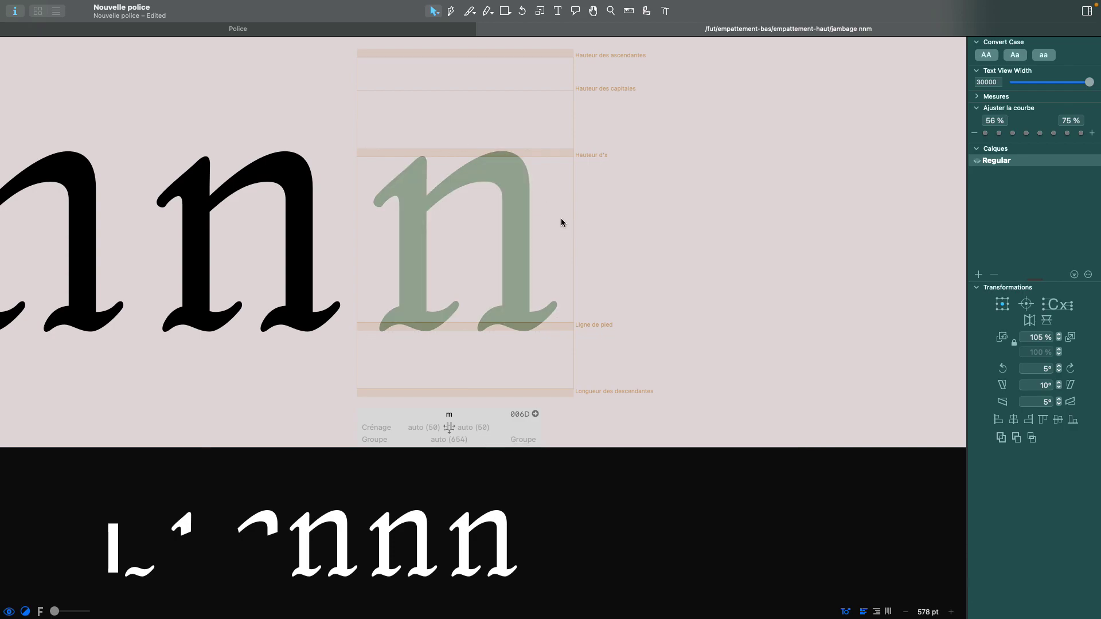
pyautogui.click(522, 191)
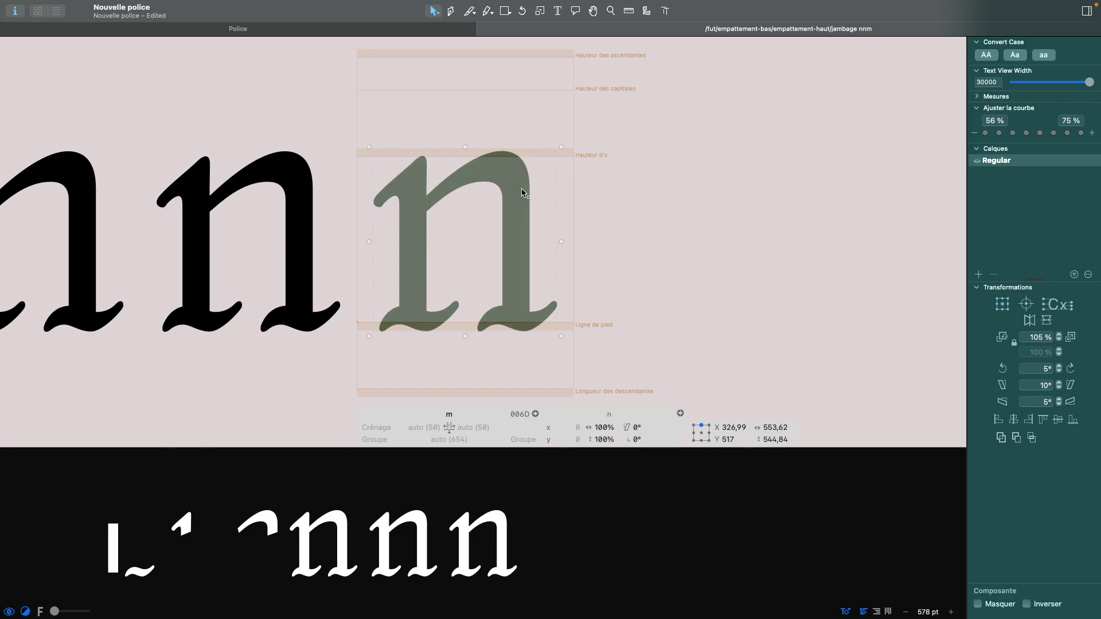
pyautogui.rightClick(522, 192)
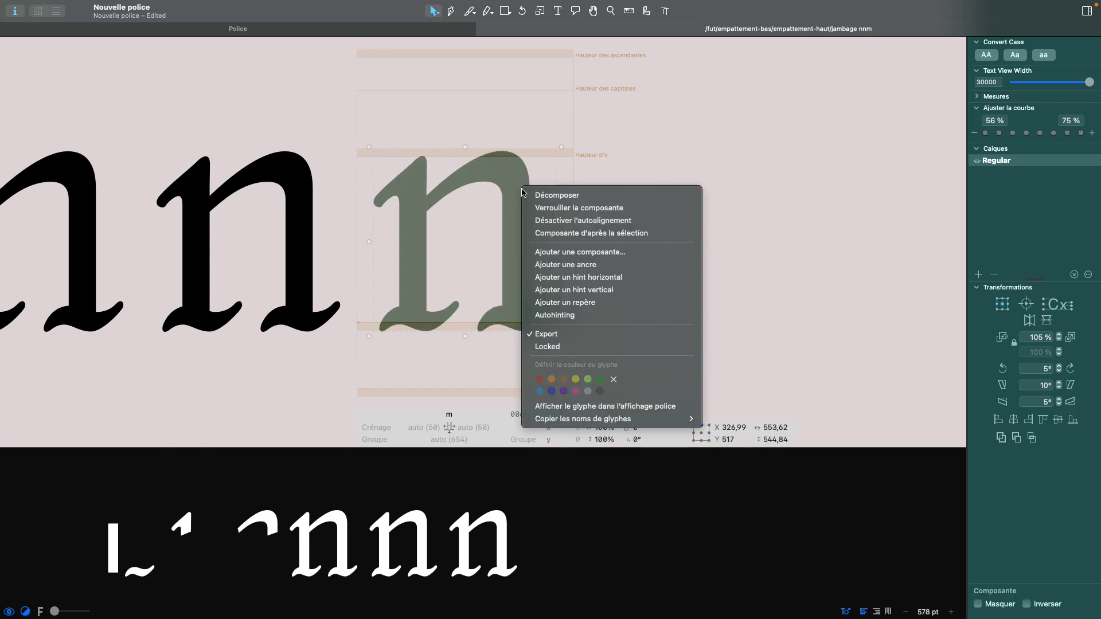
pyautogui.click(614, 220)
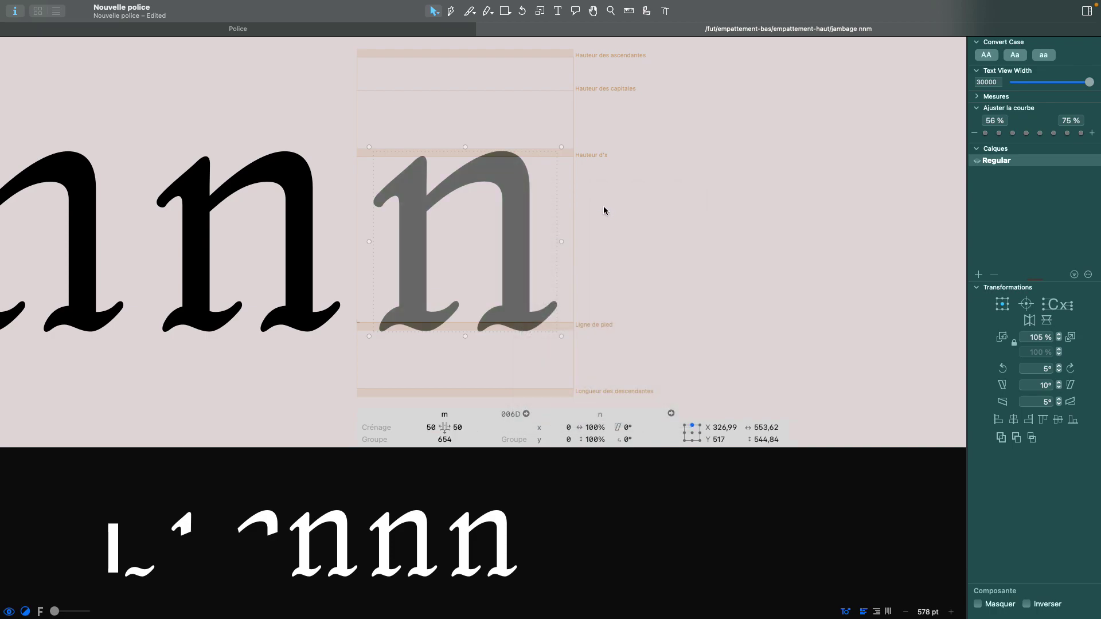
pyautogui.click(587, 195)
# - Add the jambage component to the m glyph
pyautogui.hscroll(2, 538, 216)
pyautogui.hscroll(2, 538, 216)
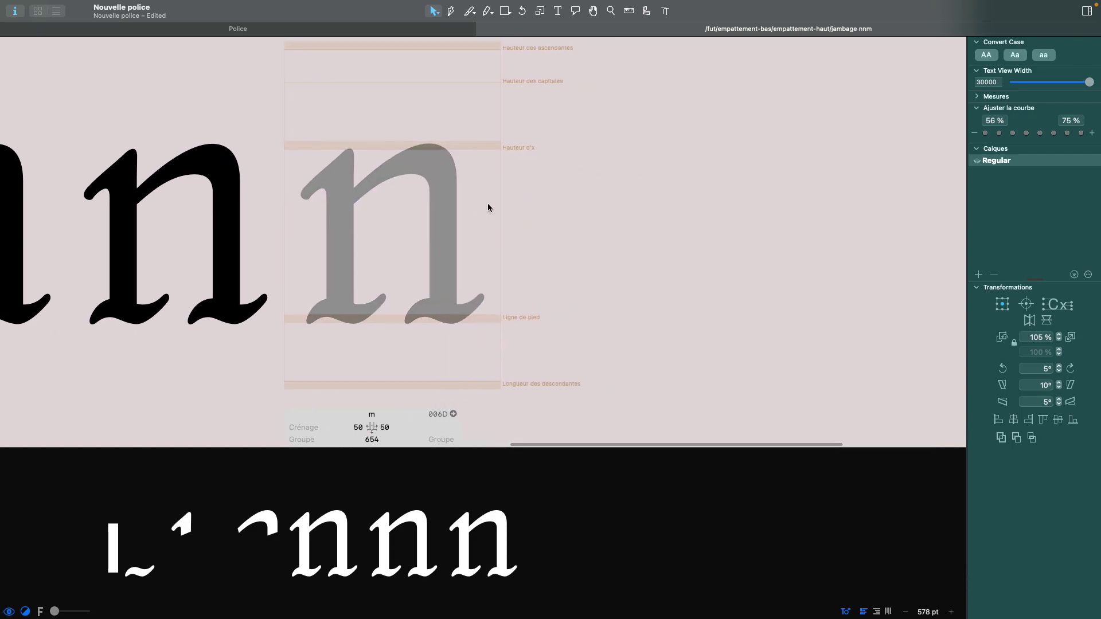
pyautogui.rightClick(488, 206)
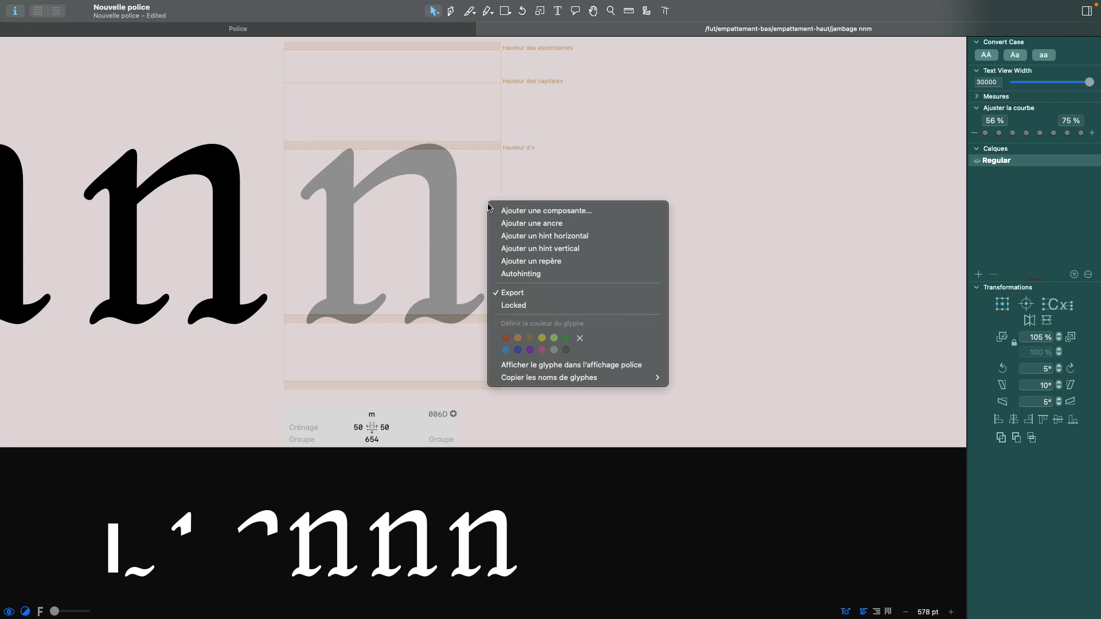
pyautogui.click(513, 211)
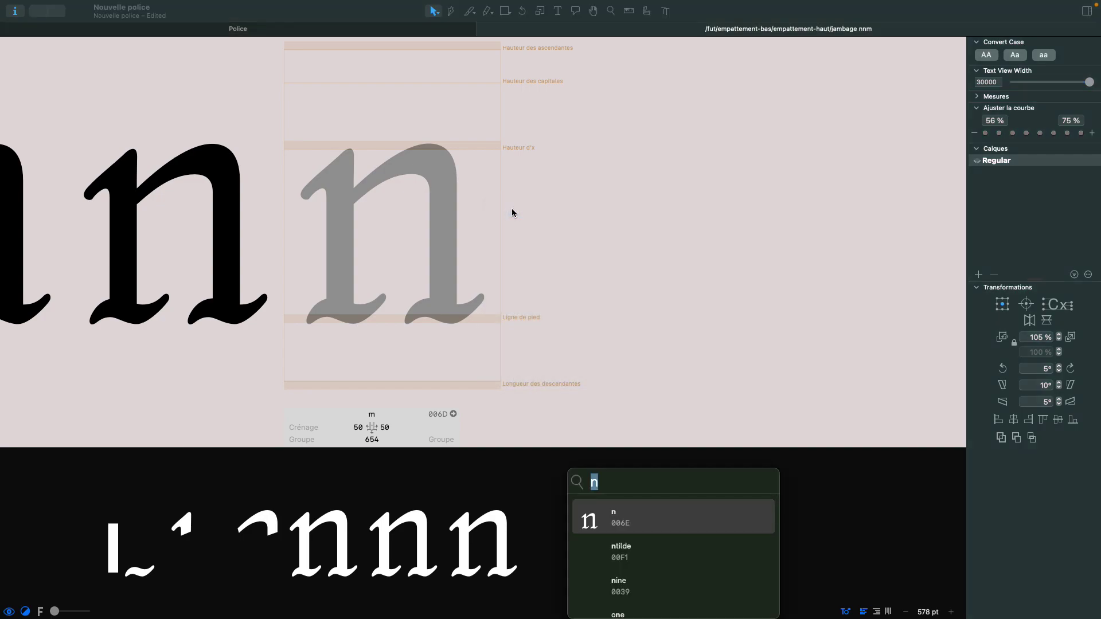
pyautogui.click(494, 206)
pyautogui.rightClick(483, 199)
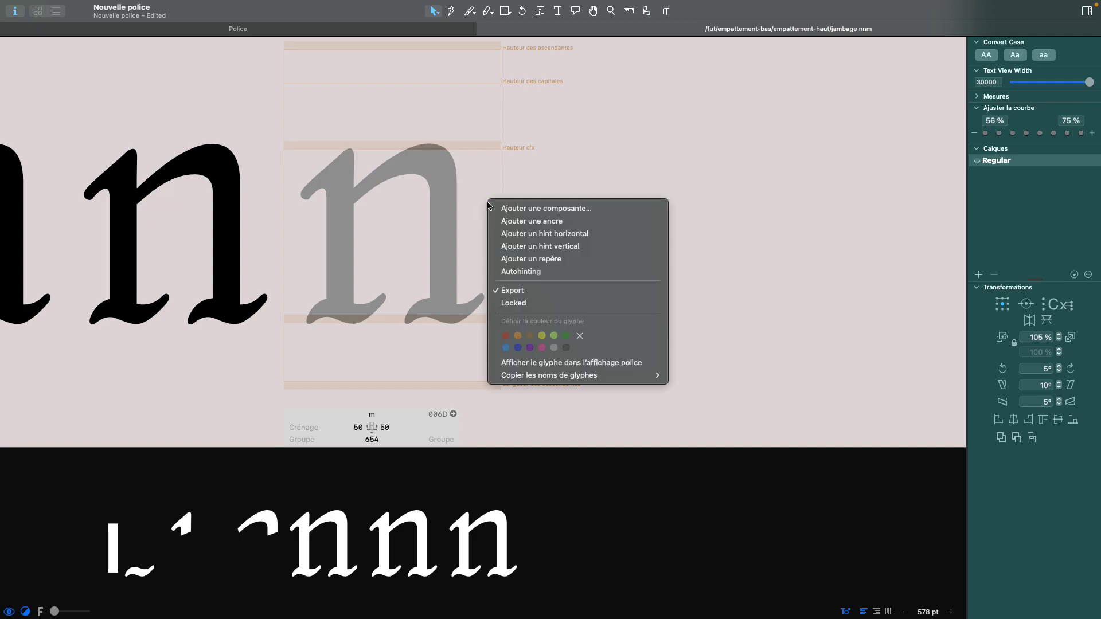
pyautogui.click(513, 210)
pyautogui.write('jam')
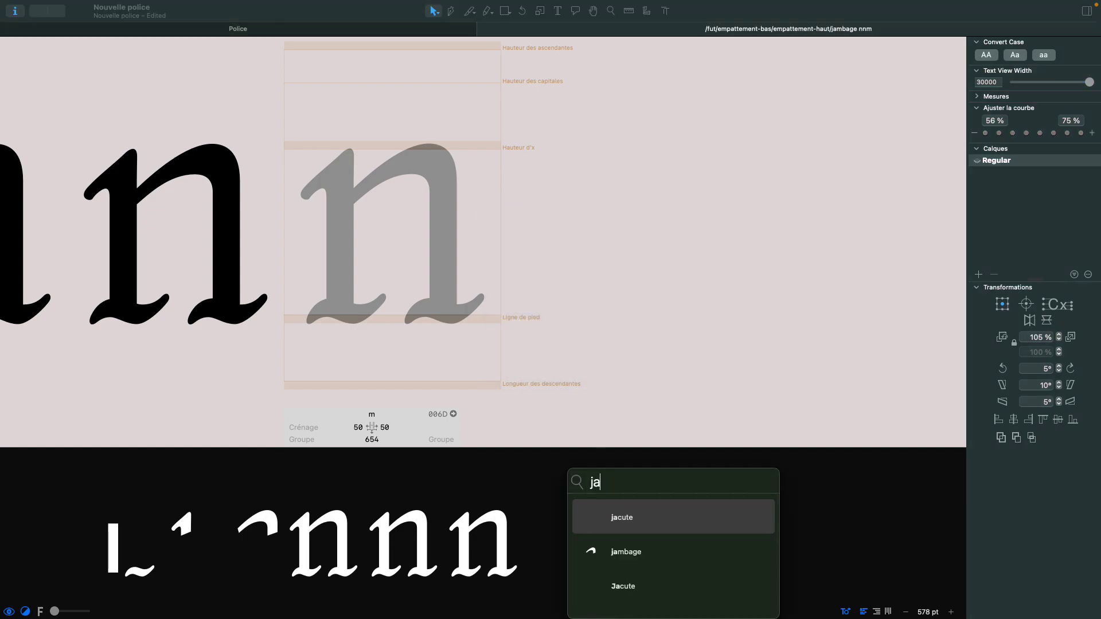
pyautogui.press('Return')
# - Place the jambage component against the n's second stem so it forms the m's second arch
pyautogui.moveTo(408, 169); pyautogui.dragTo(479, 165)
pyautogui.press('super+z')
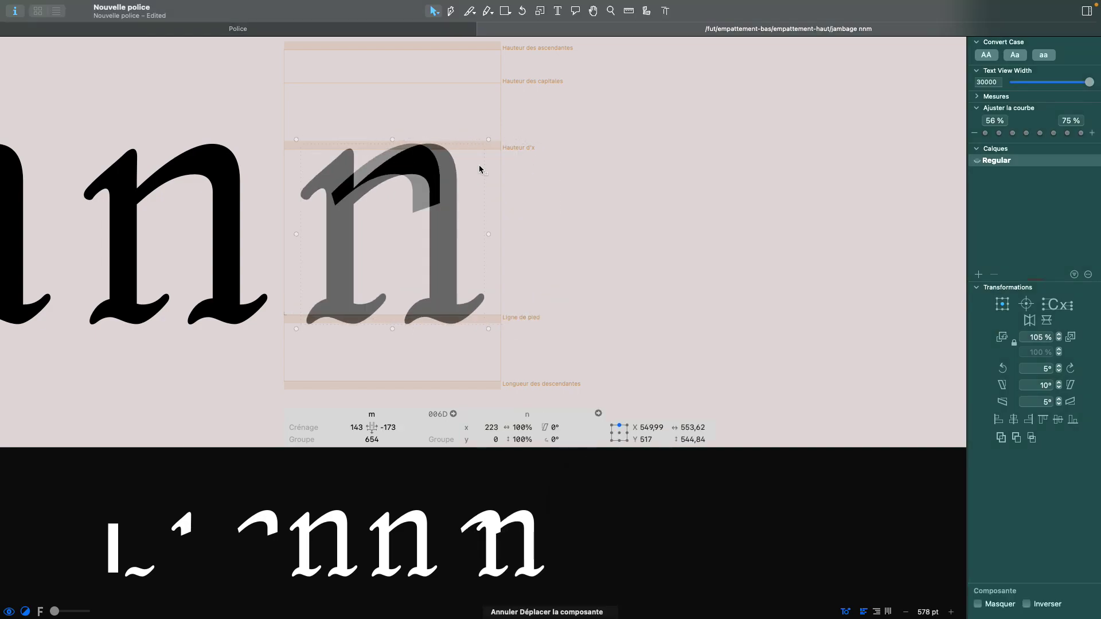
pyautogui.click(422, 102)
pyautogui.moveTo(375, 165); pyautogui.dragTo(493, 166)
# - Add the fut component to the m glyph and place it under the second arch at x 673 as the third stem
pyautogui.click(535, 229)
pyautogui.rightClick(535, 227)
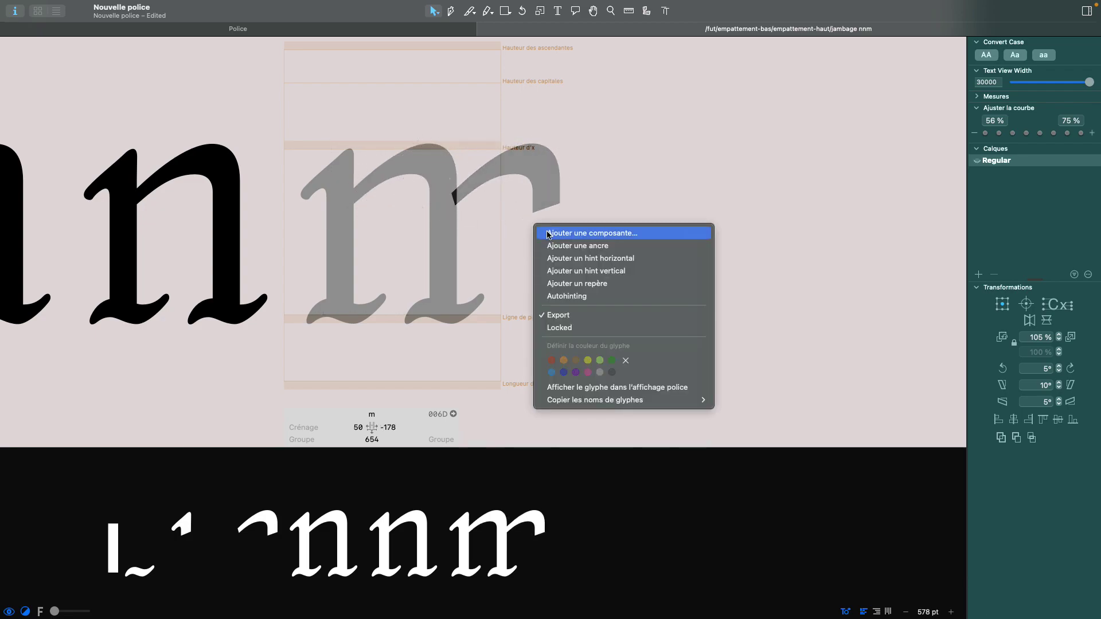
pyautogui.click(548, 233)
pyautogui.write('fut')
pyautogui.press('Return')
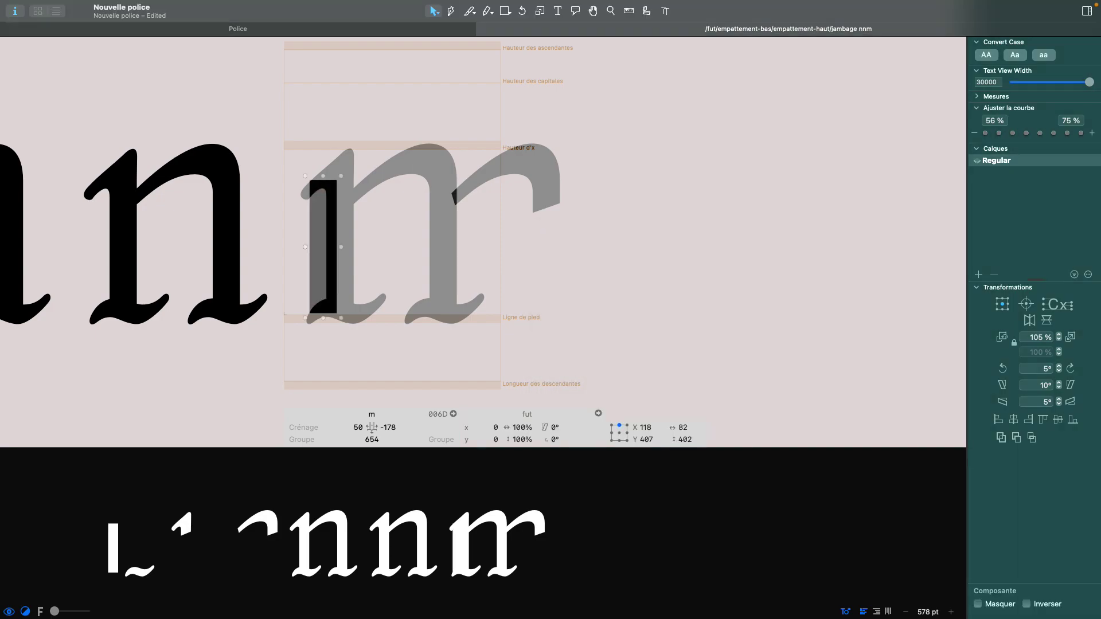
pyautogui.moveTo(320, 249); pyautogui.dragTo(541, 266)
pyautogui.press('space')
pyautogui.press('Right')
pyautogui.press('Right')
pyautogui.press('Right')
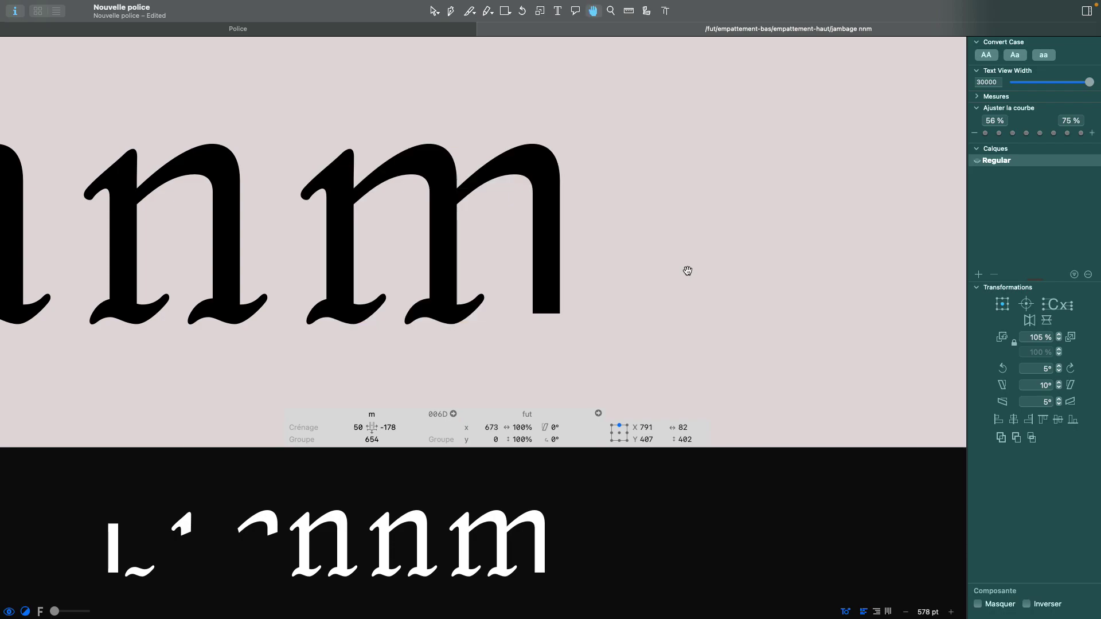
# - Add the empattement-bas component and place it at the foot of the m's third stem at x 666
pyautogui.rightClick(521, 219)
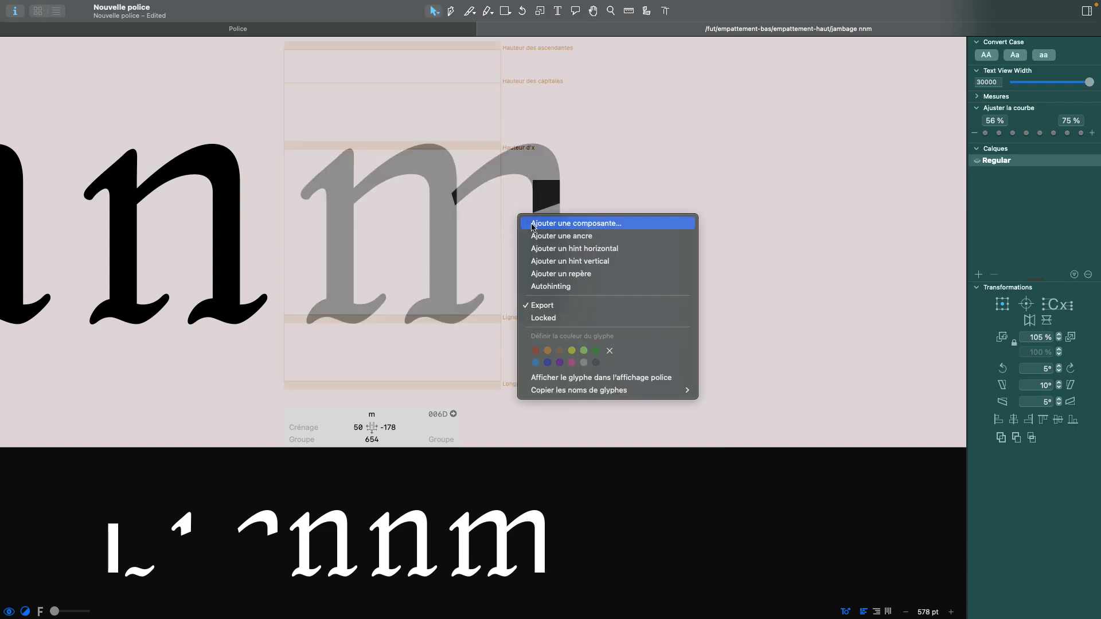
pyautogui.click(530, 223)
pyautogui.write('empa')
pyautogui.press('Return')
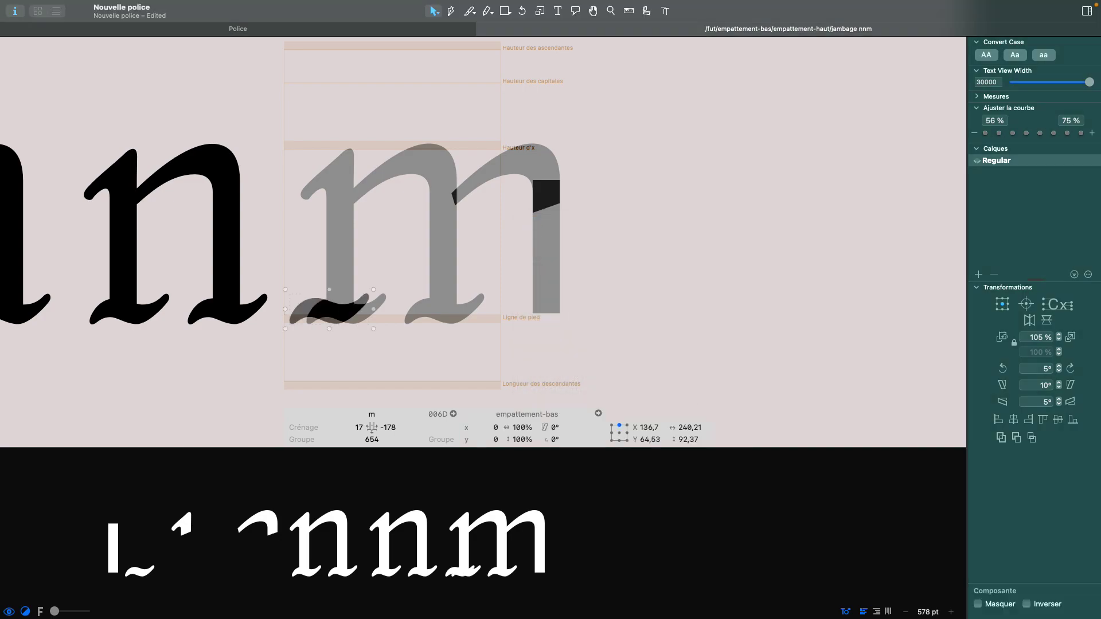
pyautogui.moveTo(305, 312); pyautogui.dragTo(525, 323)
# - Examine the filled preview of the m and measure horizontally across its three stems
pyautogui.press('space')
pyautogui.scroll(1, 610, 295)
pyautogui.scroll(-1, 611, 296)
pyautogui.scroll(-3, 610, 295)
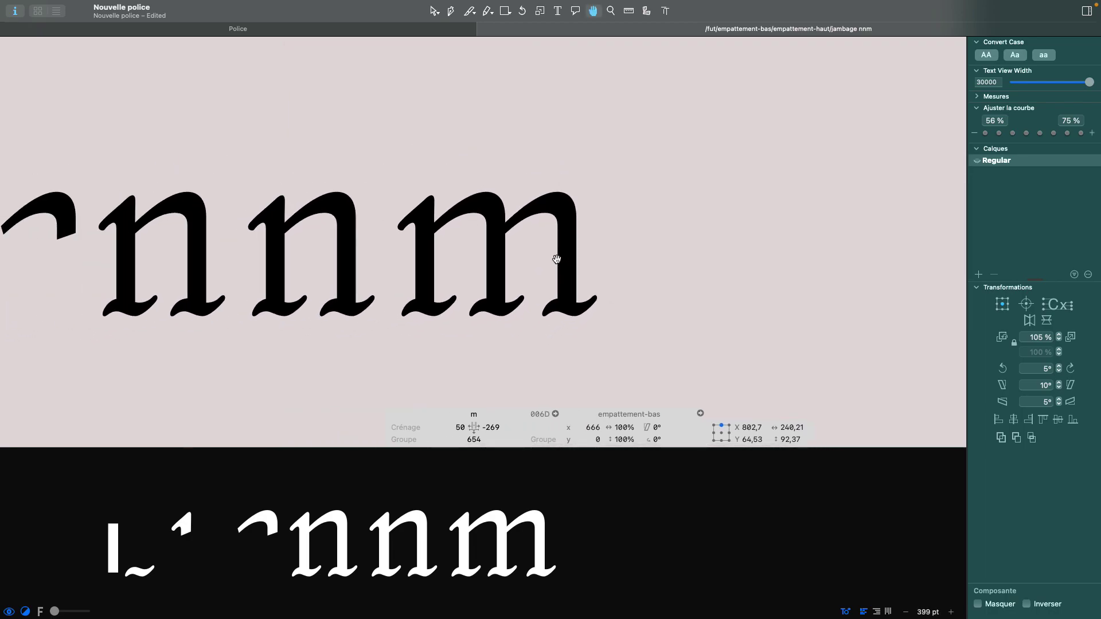
pyautogui.scroll(2, 556, 255)
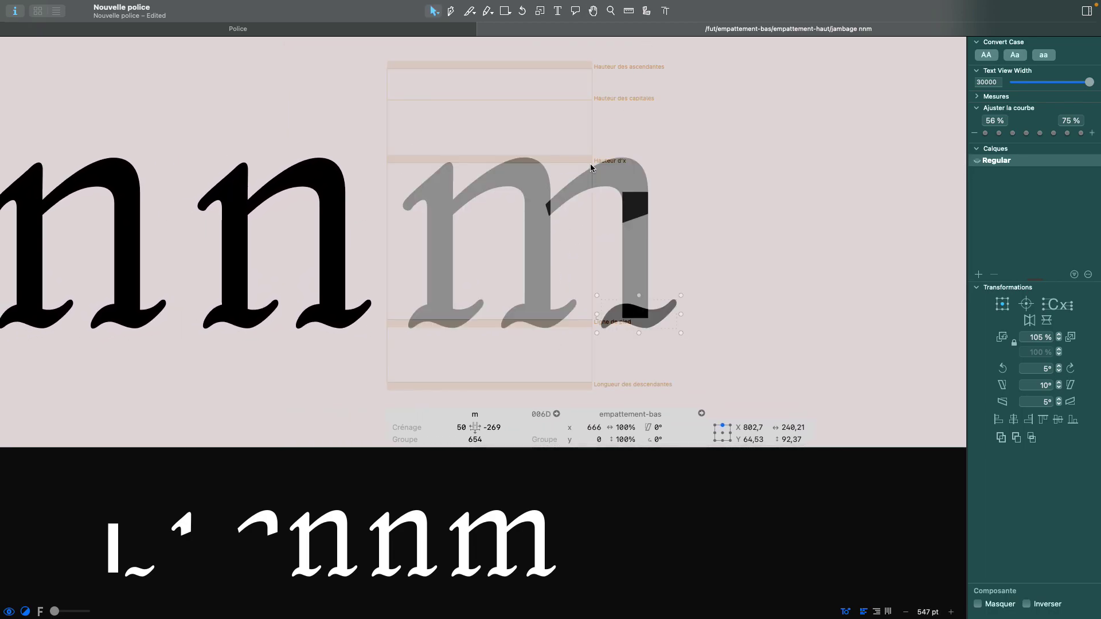
pyautogui.press('space')
pyautogui.hscroll(-2, 569, 255)
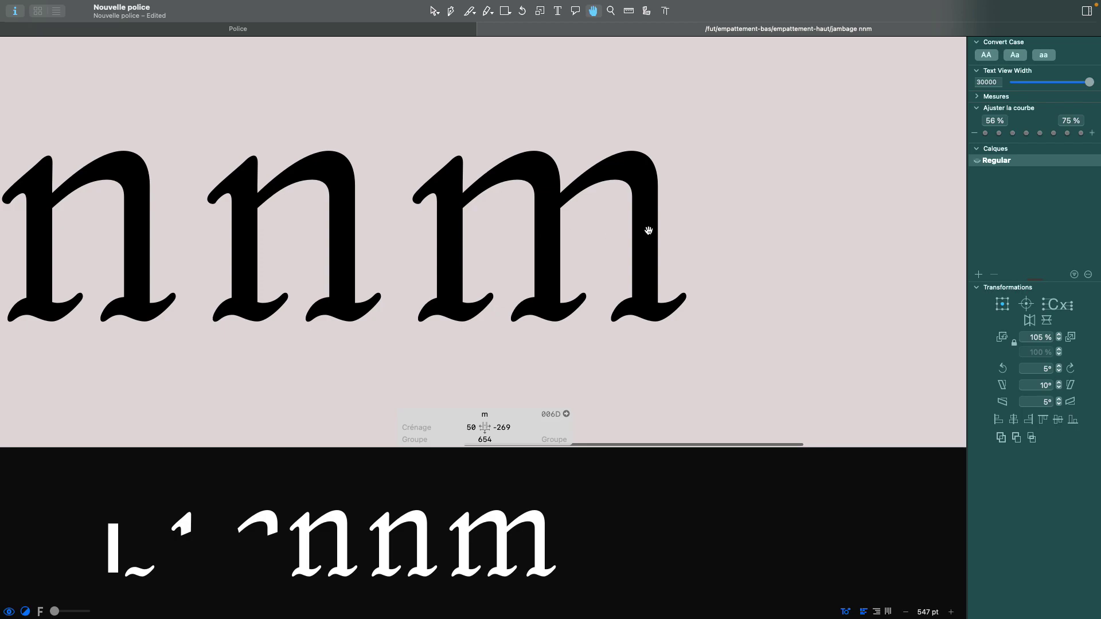
pyautogui.click(629, 11)
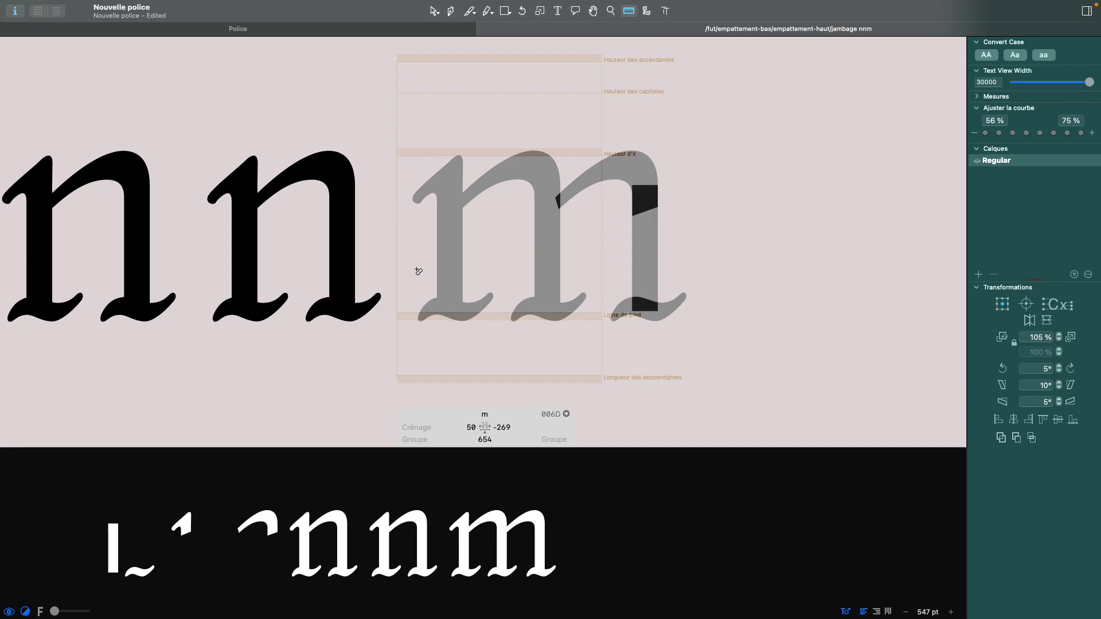
pyautogui.moveTo(407, 255); pyautogui.dragTo(769, 232)
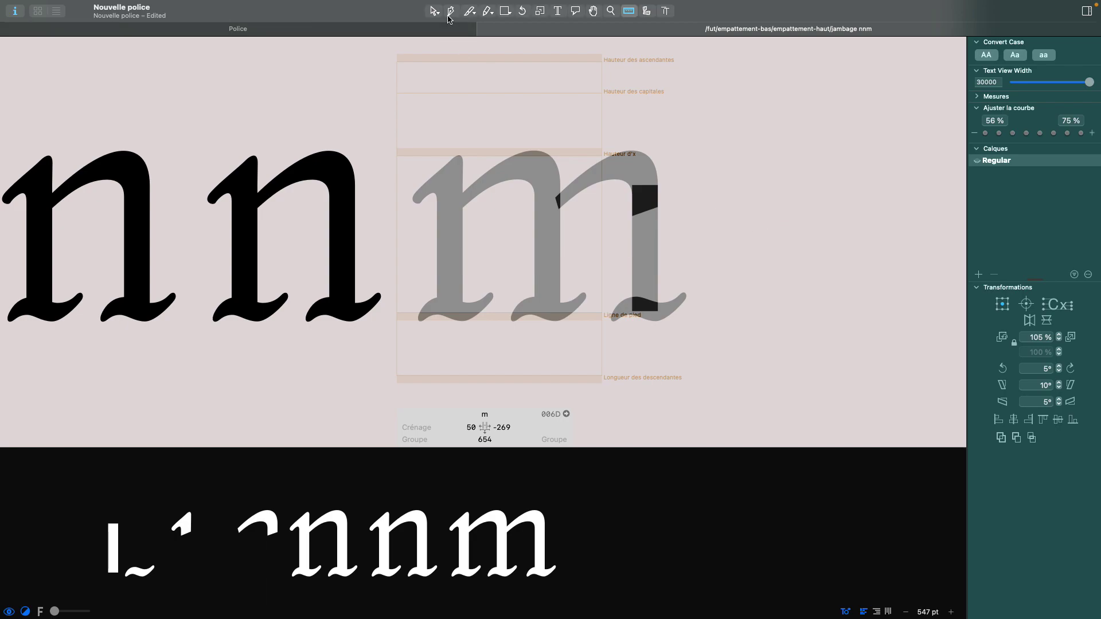
pyautogui.press('space')
pyautogui.hscroll(-2, 694, 236)
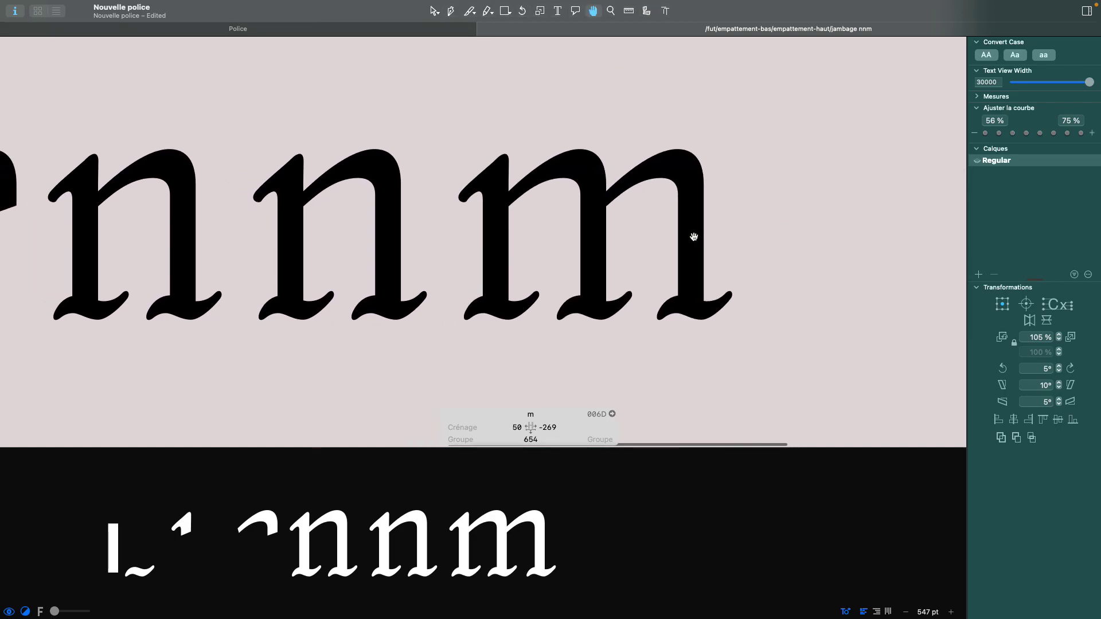
# - Shift the bottom serif of the m's third stem to x 662, checking its position in the filled preview
pyautogui.click(720, 309)
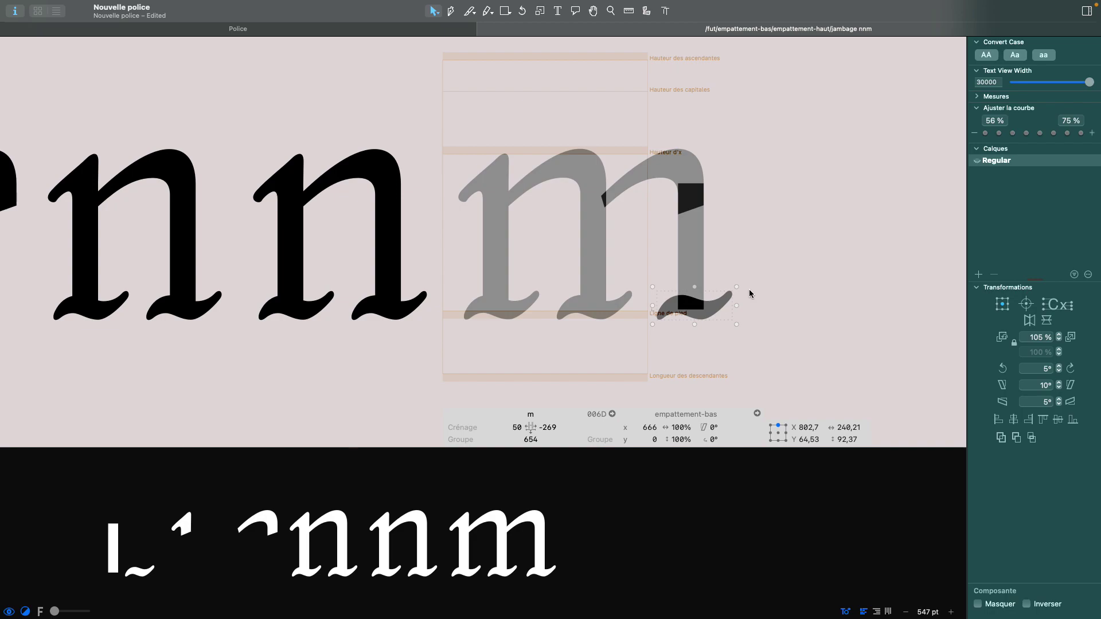
pyautogui.press('space')
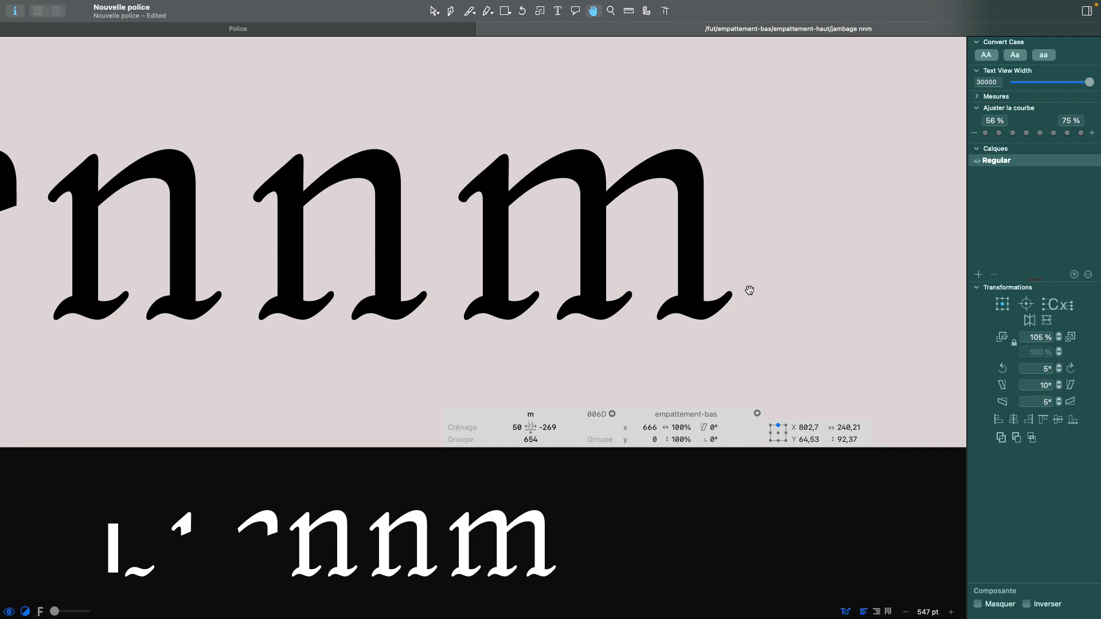
pyautogui.scroll(2, 750, 290)
pyautogui.hotkey('shift', 'Left')
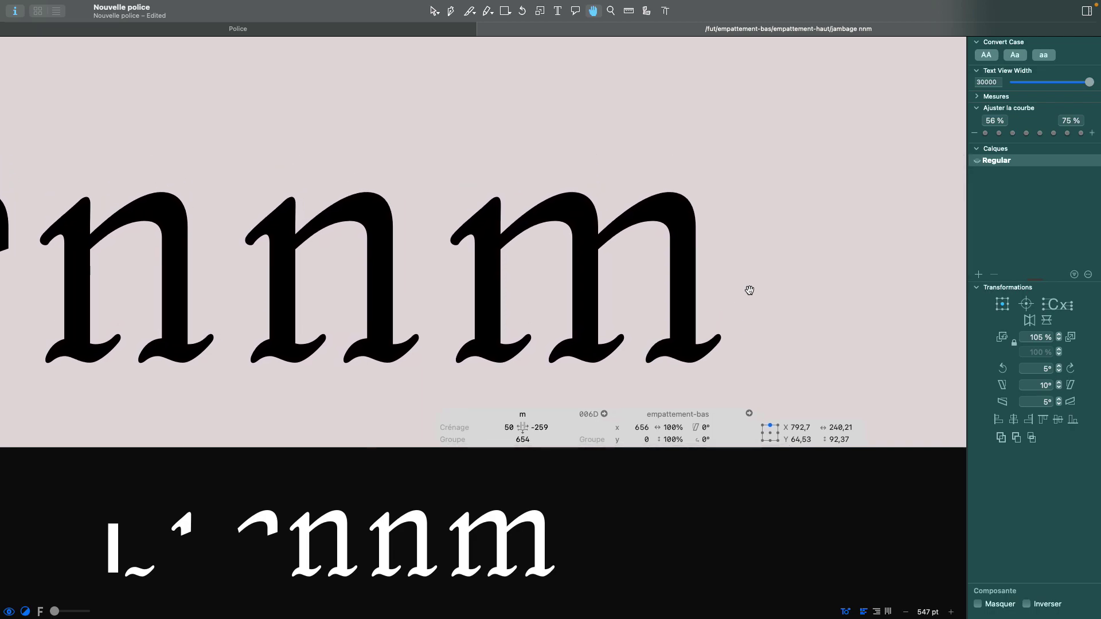
pyautogui.hotkey('shift', 'Left')
pyautogui.hotkey('shift', 'Right')
pyautogui.click(621, 344)
pyautogui.press('space')
pyautogui.click(758, 323)
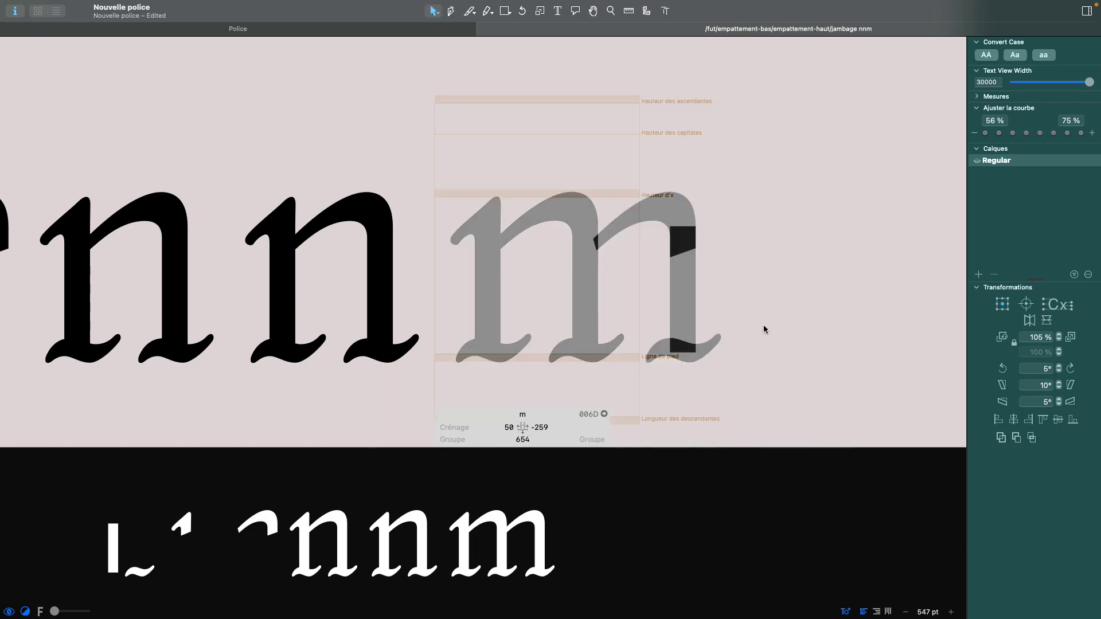
pyautogui.click(714, 349)
pyautogui.press('space')
pyautogui.hscroll(-2, 768, 355)
pyautogui.hotkey('shift', 'Left')
pyautogui.hotkey('shift', 'Right')
pyautogui.hotkey('shift', 'Right')
pyautogui.hotkey('shift', 'Left')
pyautogui.hotkey('shift', 'Right')
pyautogui.press('Left')
pyautogui.press('Left')
pyautogui.press('Left')
pyautogui.press('Left')
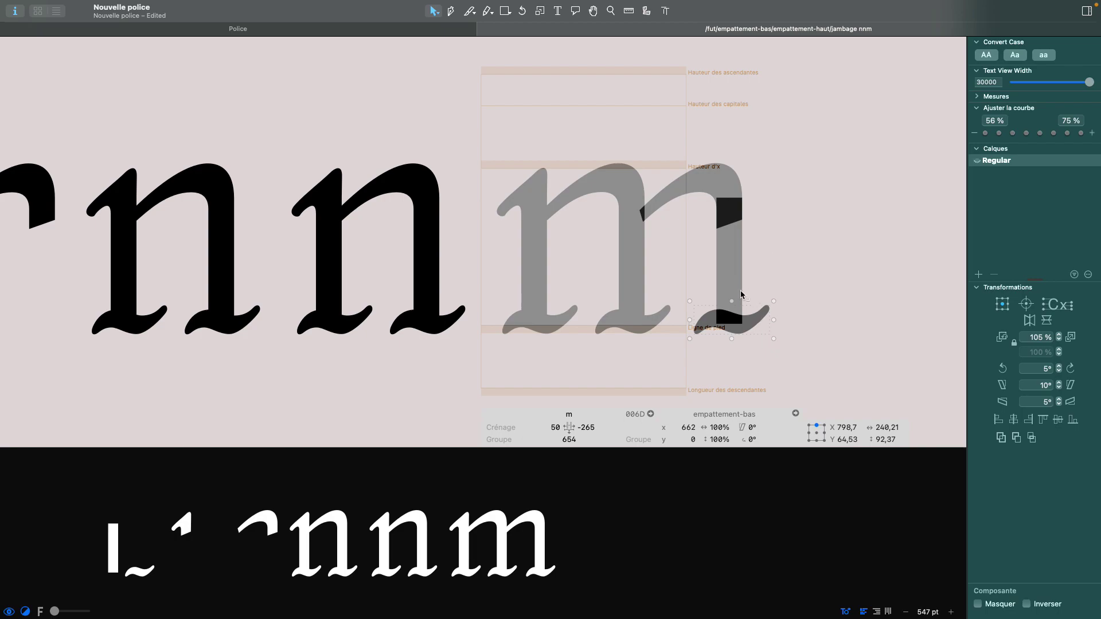
# - Append an n after the m in the edited text line to test the spacing
pyautogui.scroll(-4, 712, 275)
pyautogui.press('space')
pyautogui.hscroll(1, 712, 275)
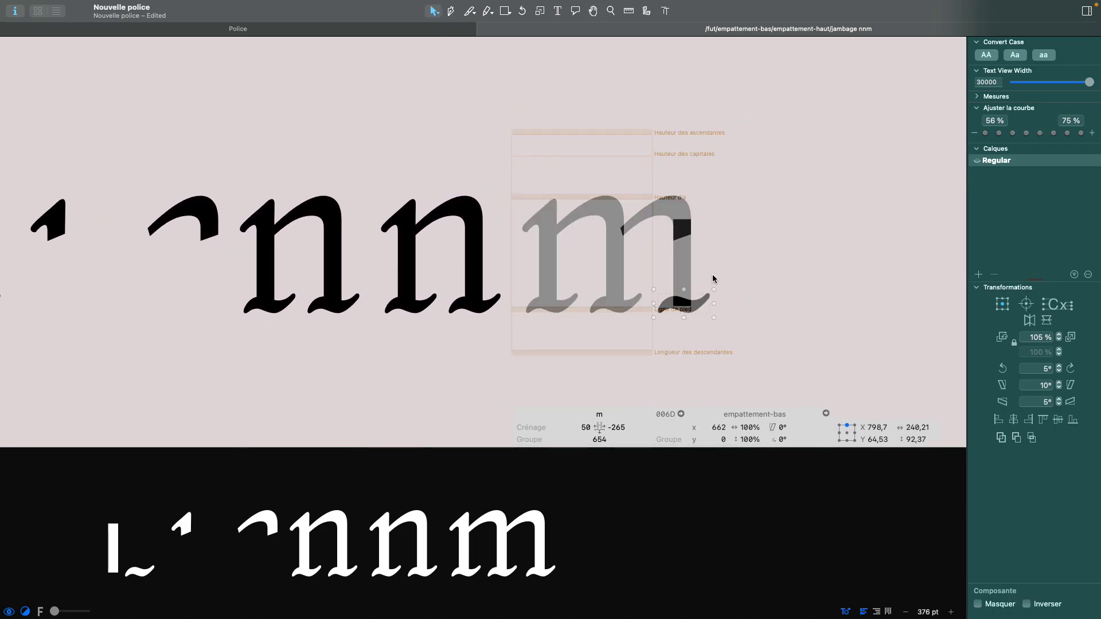
pyautogui.press('space')
pyautogui.moveTo(712, 275); pyautogui.dragTo(698, 298)
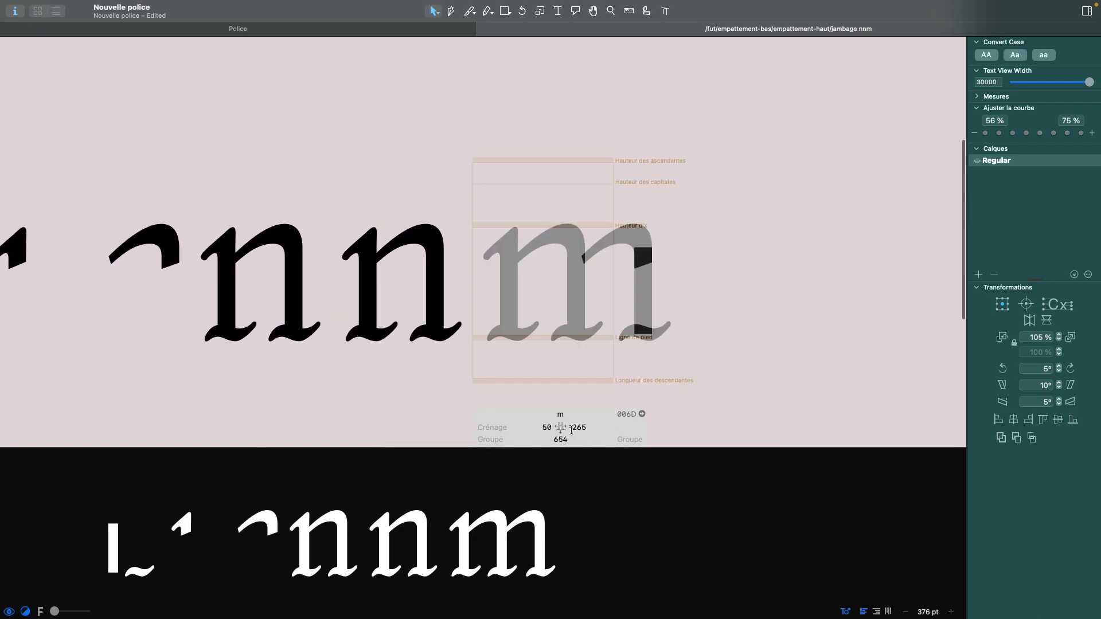
pyautogui.click(559, 25)
pyautogui.click(677, 280)
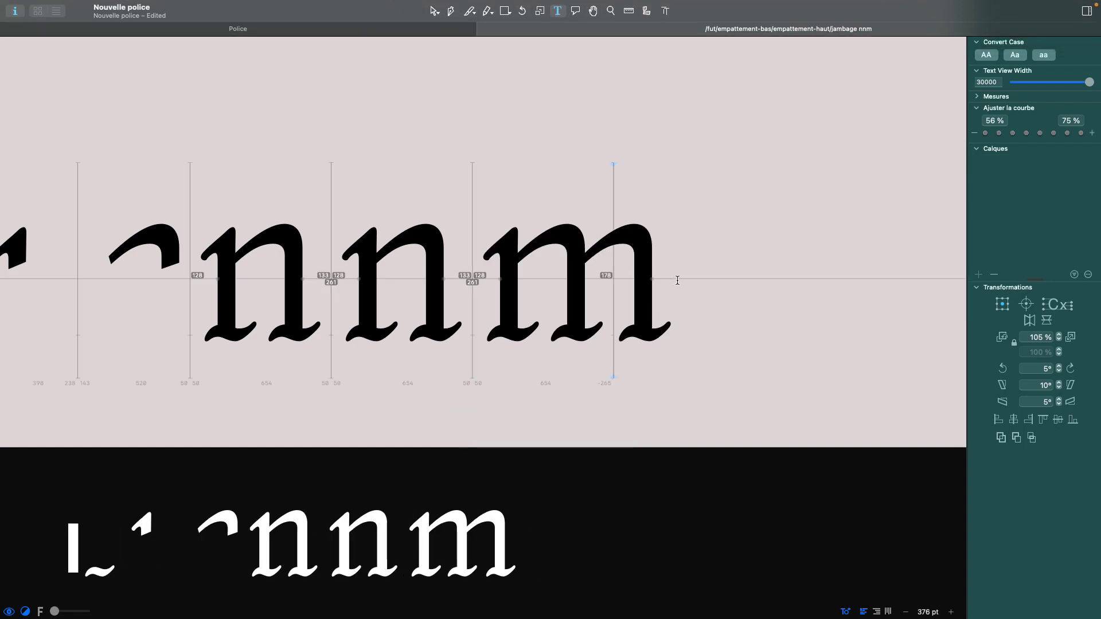
pyautogui.write('n')
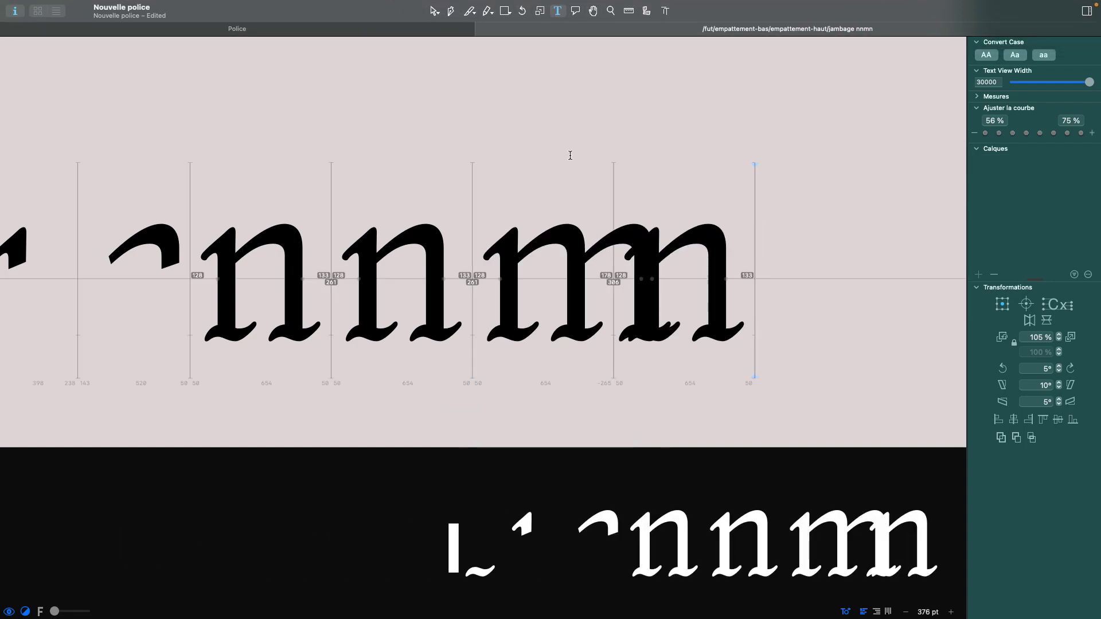
# - Open the m glyph for editing and set its right sidebearing to 30
pyautogui.click(434, 26)
pyautogui.doubleClick(585, 281)
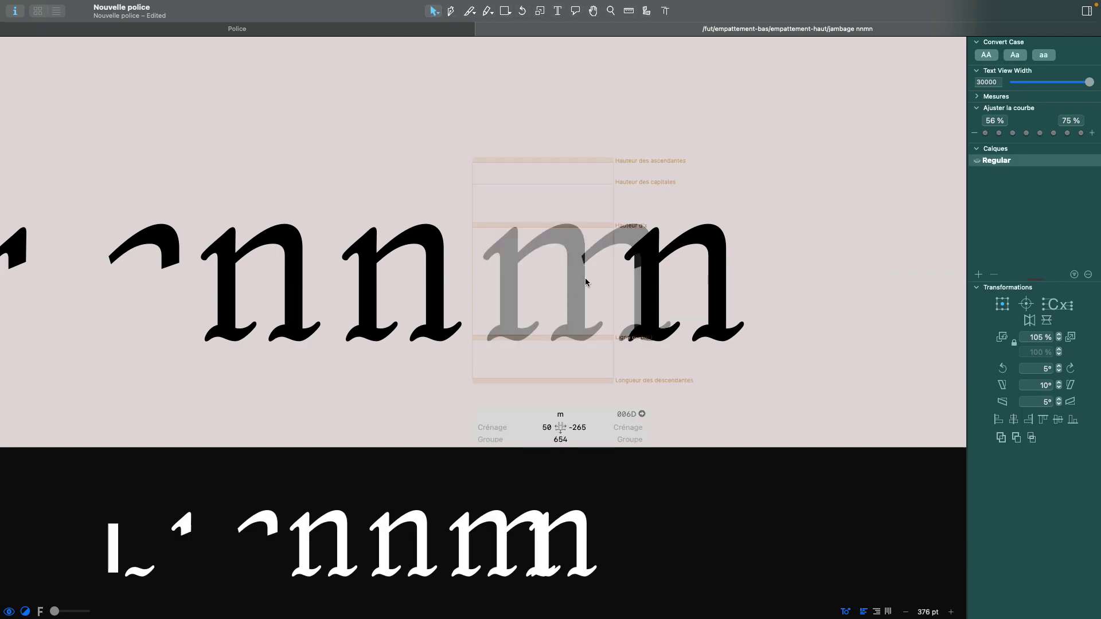
pyautogui.click(595, 429)
pyautogui.write('30')
pyautogui.press('Return')
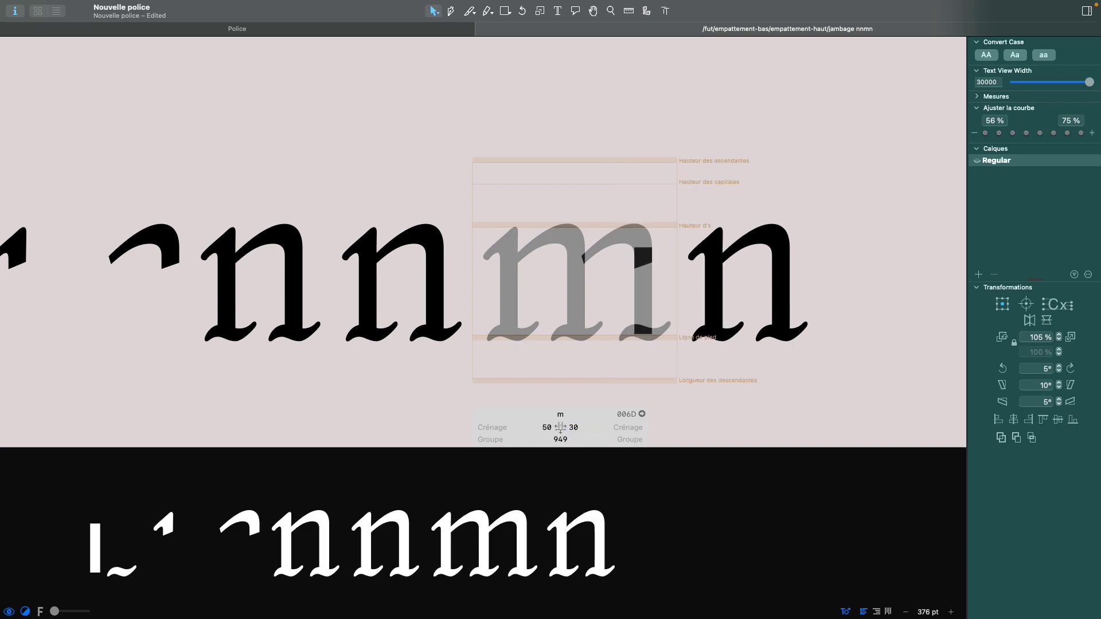
# - Link the m's left and right sidebearings to those of the n
pyautogui.press('space')
pyautogui.hscroll(1, 582, 354)
pyautogui.scroll(-5, 700, 312)
pyautogui.hscroll(1, 700, 312)
pyautogui.scroll(3, 622, 317)
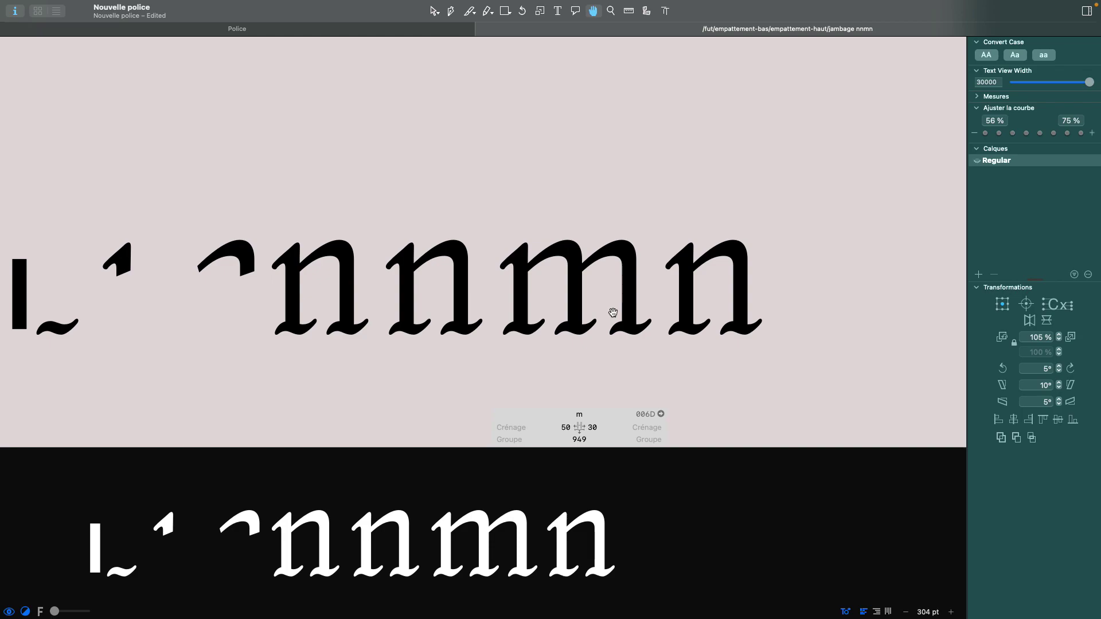
pyautogui.press('v')
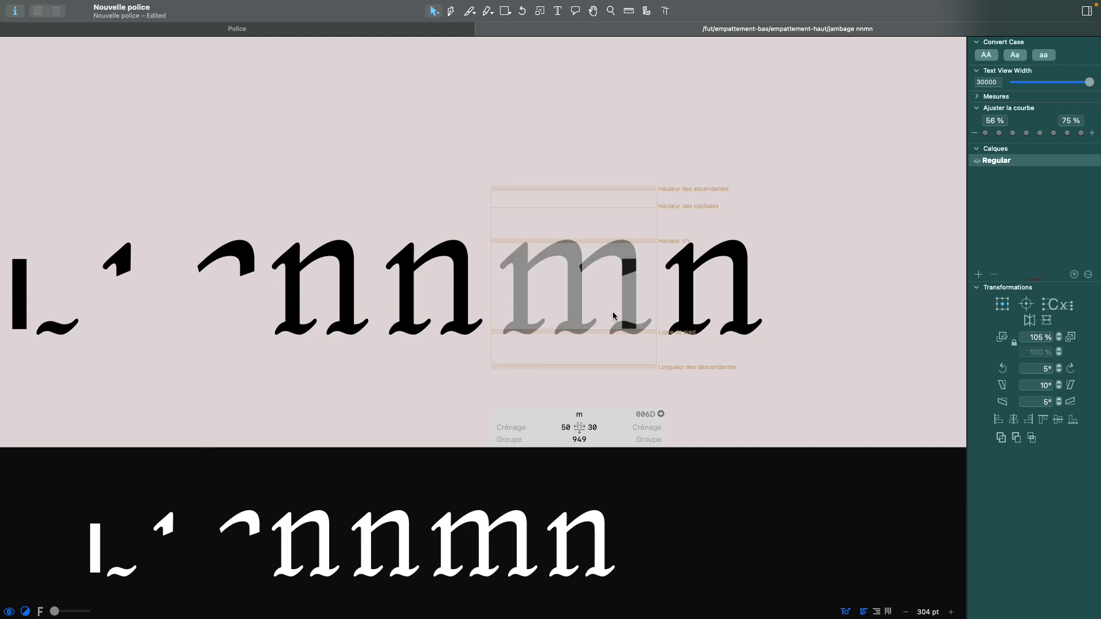
pyautogui.click(560, 429)
pyautogui.press('Return')
pyautogui.click(598, 427)
pyautogui.write('50')
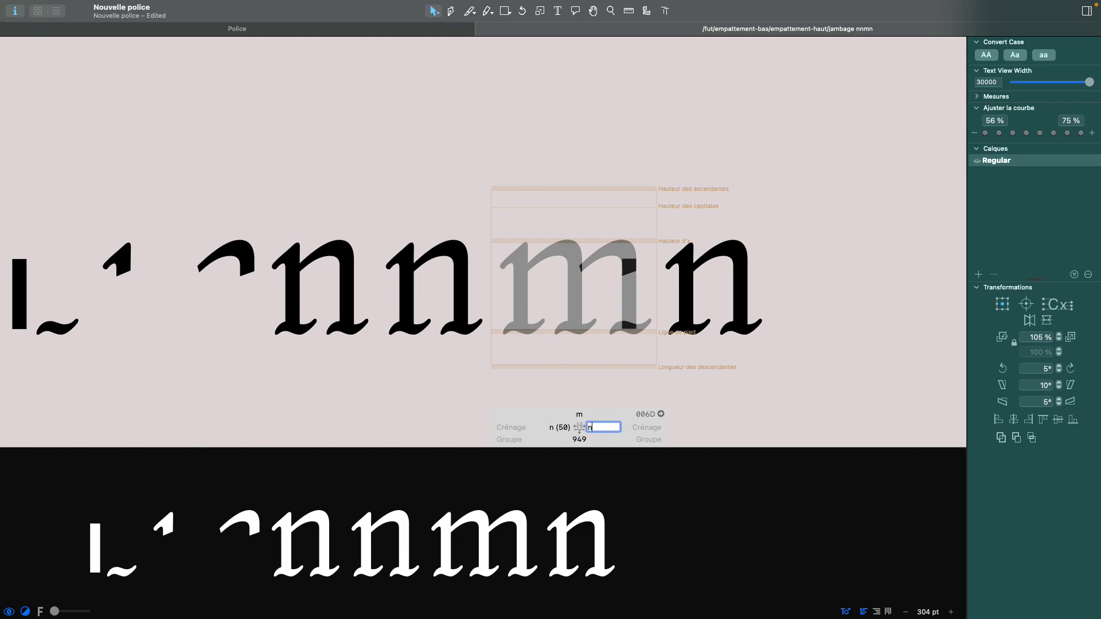
pyautogui.press('Return')
# - Open the last n in the text line for editing and set its left sidebearing to 30
pyautogui.hscroll(3, 597, 278)
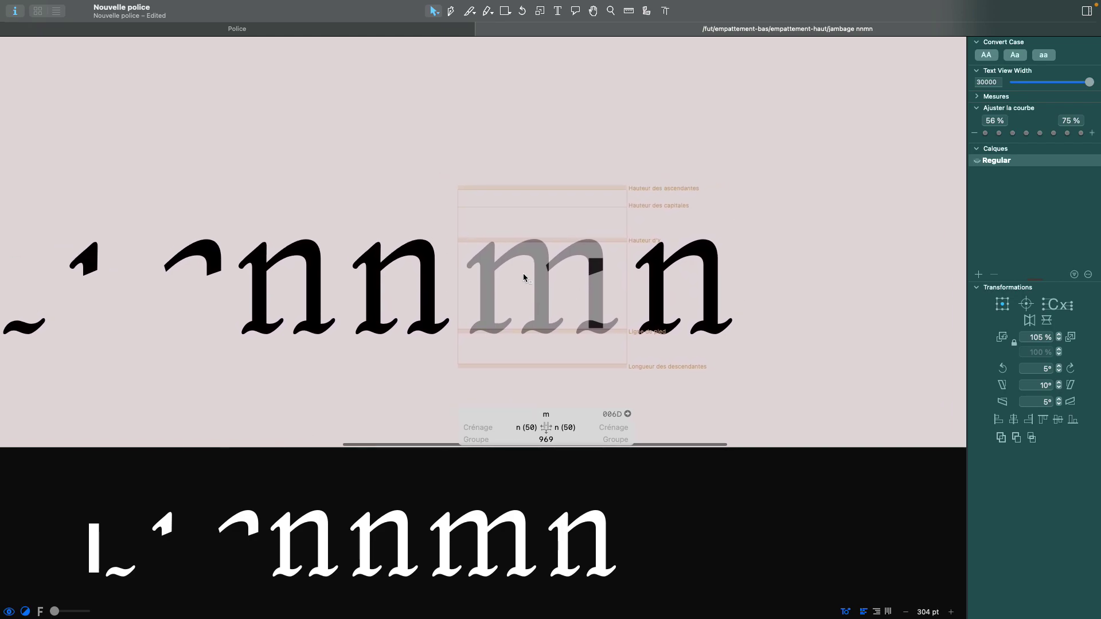
pyautogui.scroll(-3, 638, 291)
pyautogui.click(658, 290)
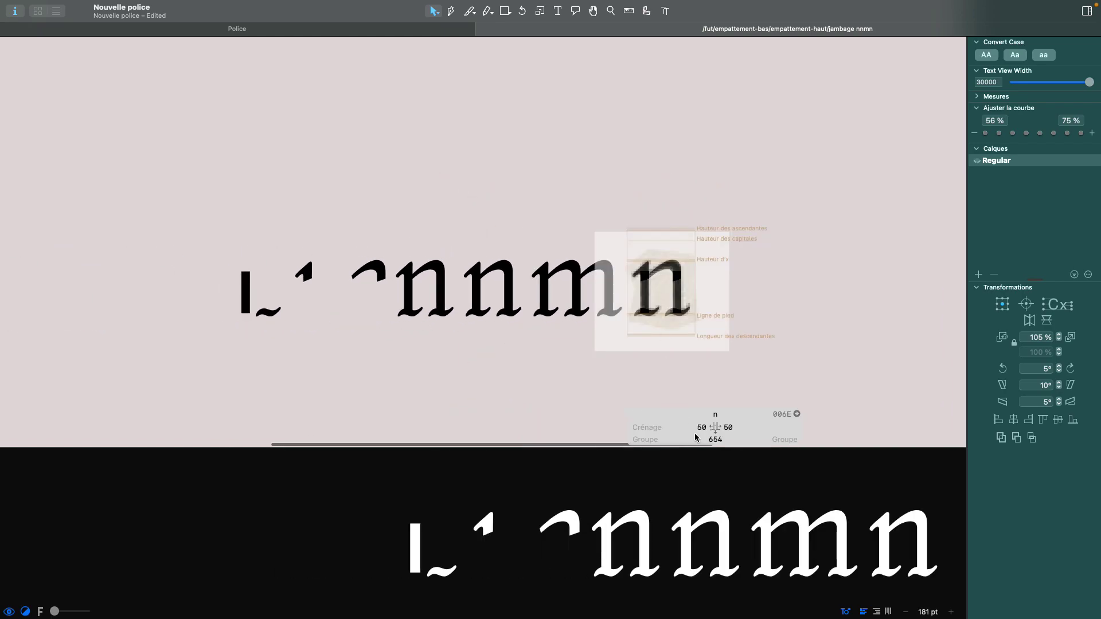
pyautogui.click(693, 427)
pyautogui.write('30')
pyautogui.press('Return')
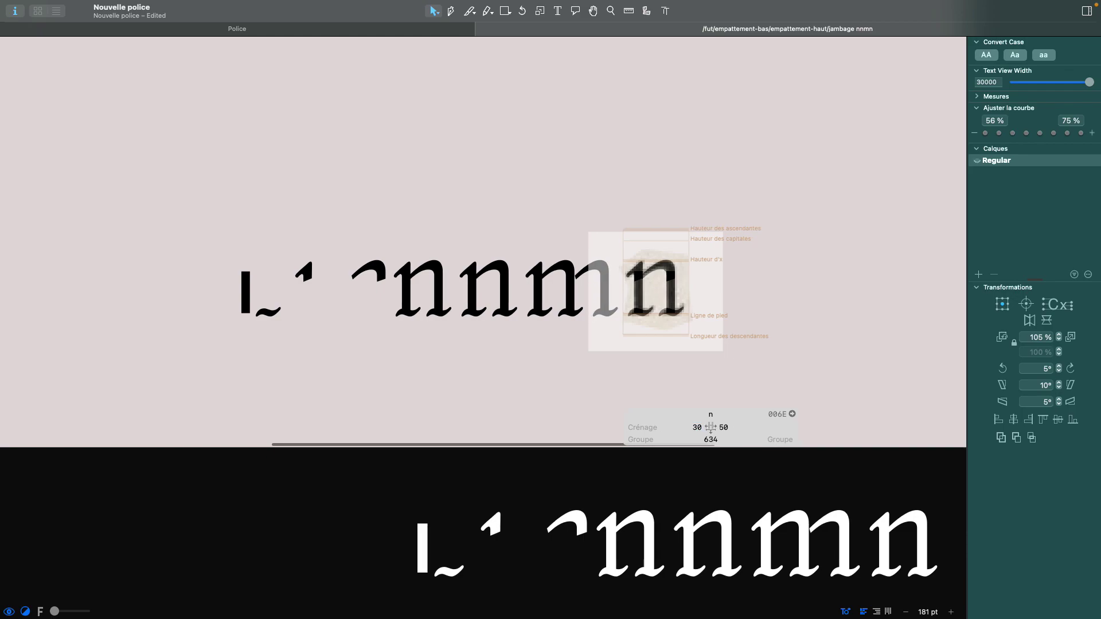
# - In the m, shift the third stem together with its arch and bottom serif 40 units to the left
pyautogui.click(556, 291)
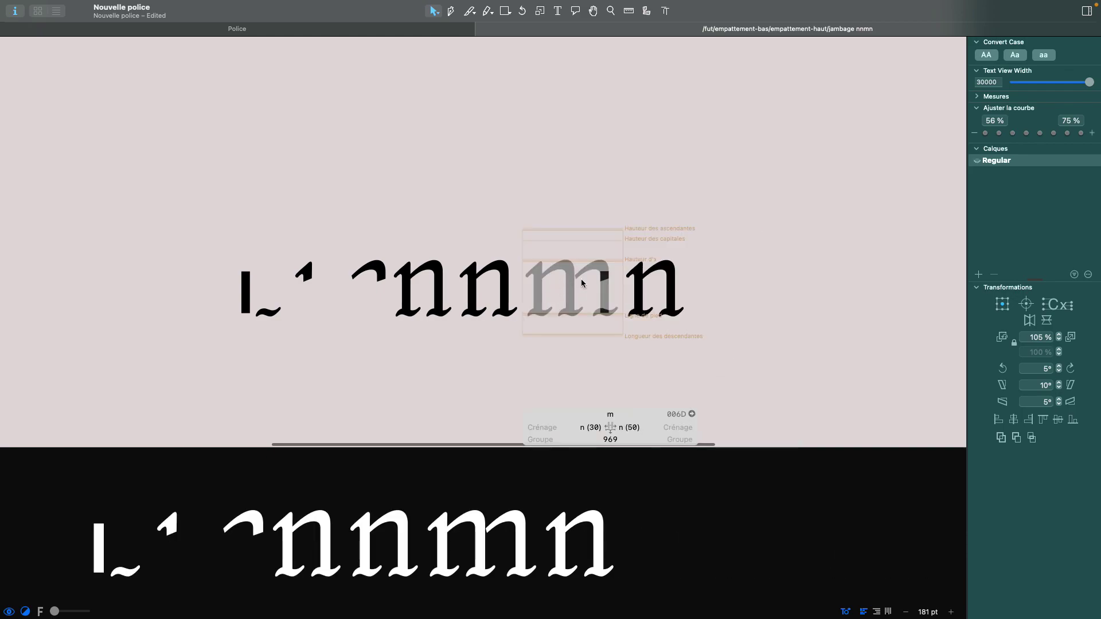
pyautogui.scroll(5, 582, 283)
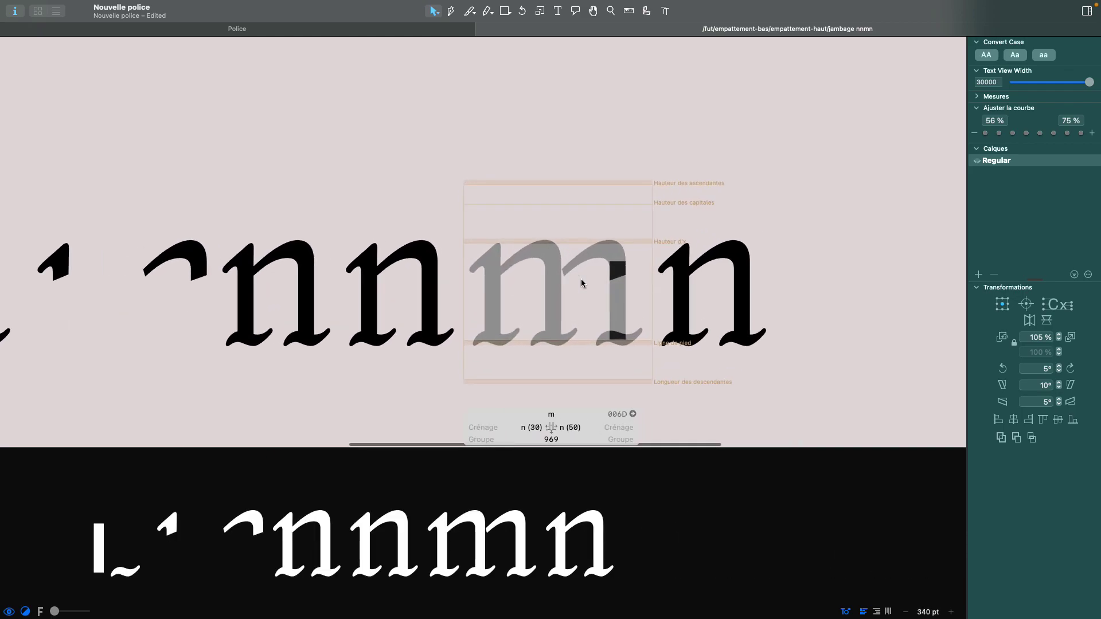
pyautogui.click(625, 314)
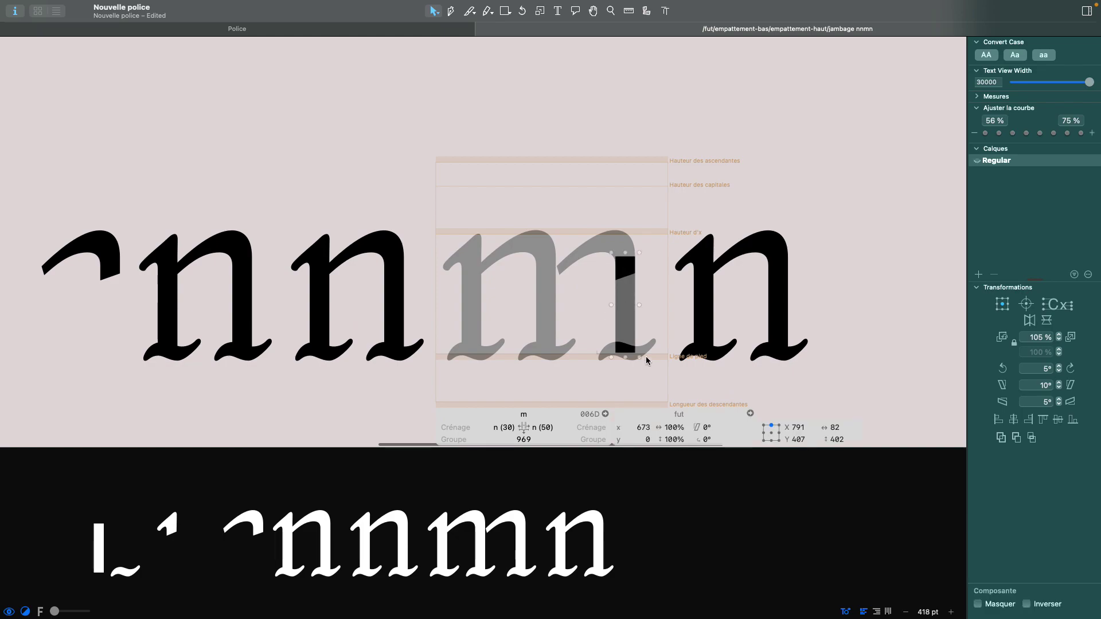
pyautogui.keyDown('shift'); pyautogui.click(593, 244); pyautogui.keyUp('shift')
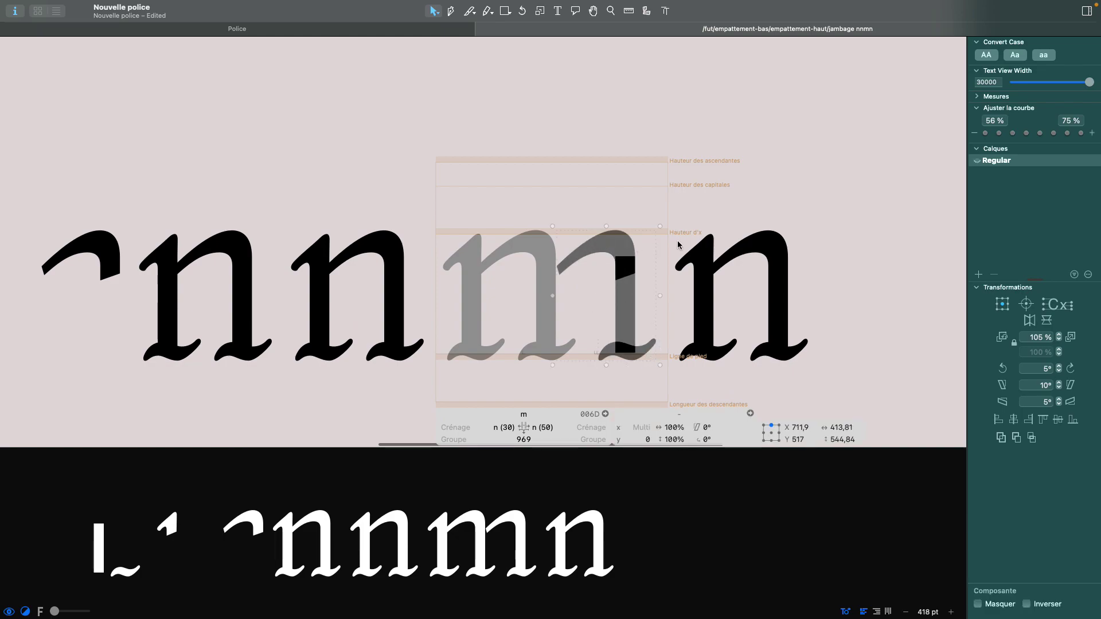
pyautogui.hotkey('shift', 'Left')
pyautogui.hotkey('shift', 'Left')
pyautogui.hotkey('shift', 'Left')
pyautogui.hotkey('shift', 'Left')
pyautogui.hotkey('shift', 'Left')
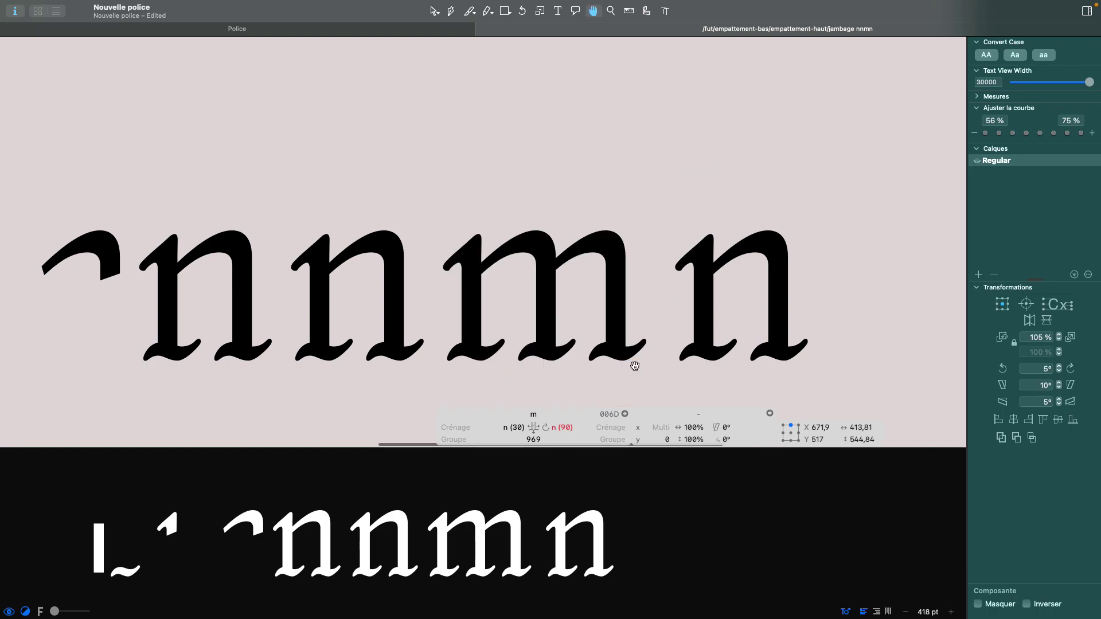
# - Update the m's right sidebearing to its linked n value, undo the update and reapply it
pyautogui.click(545, 427)
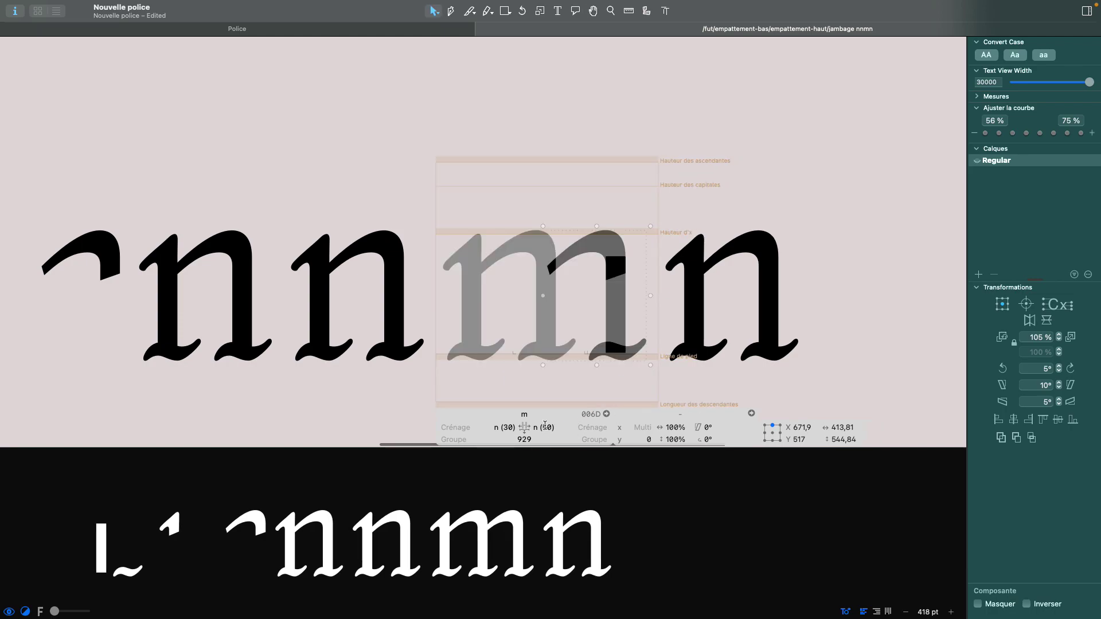
pyautogui.press('super+z')
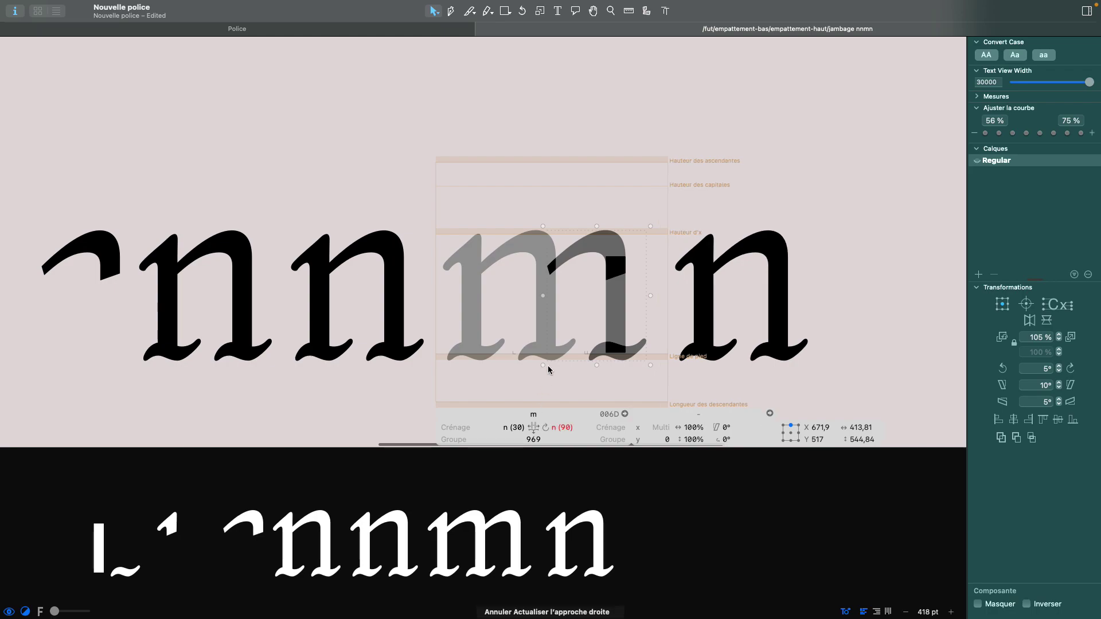
pyautogui.click(546, 428)
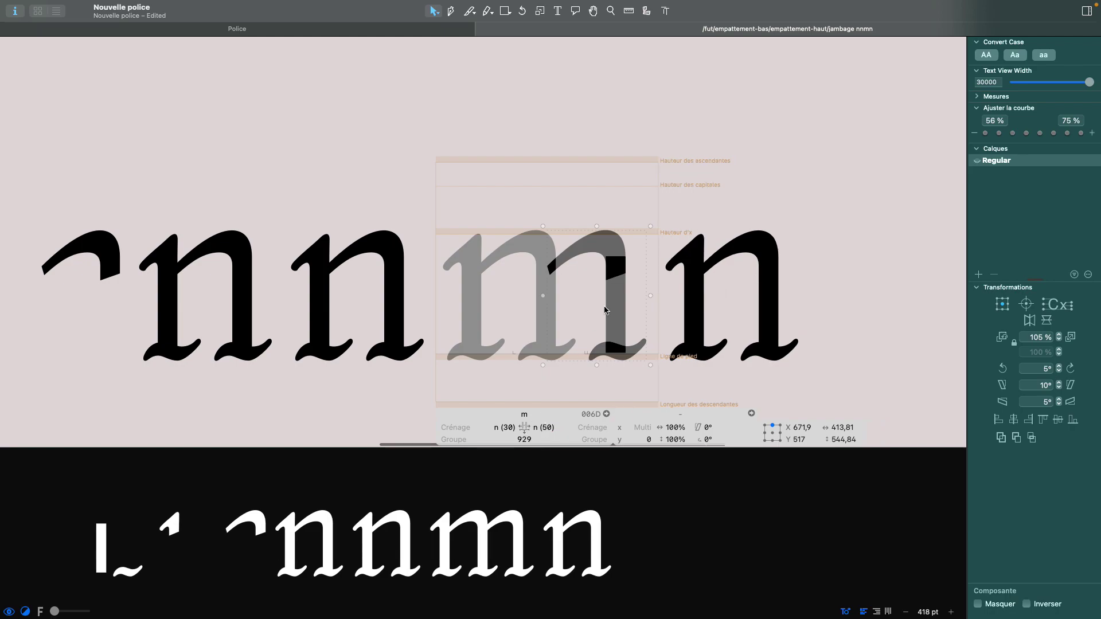
# - Shift the m's third stem, arch and bottom serif 10 units right and refresh the linked right sidebearing
pyautogui.press('space')
pyautogui.scroll(-5, 667, 335)
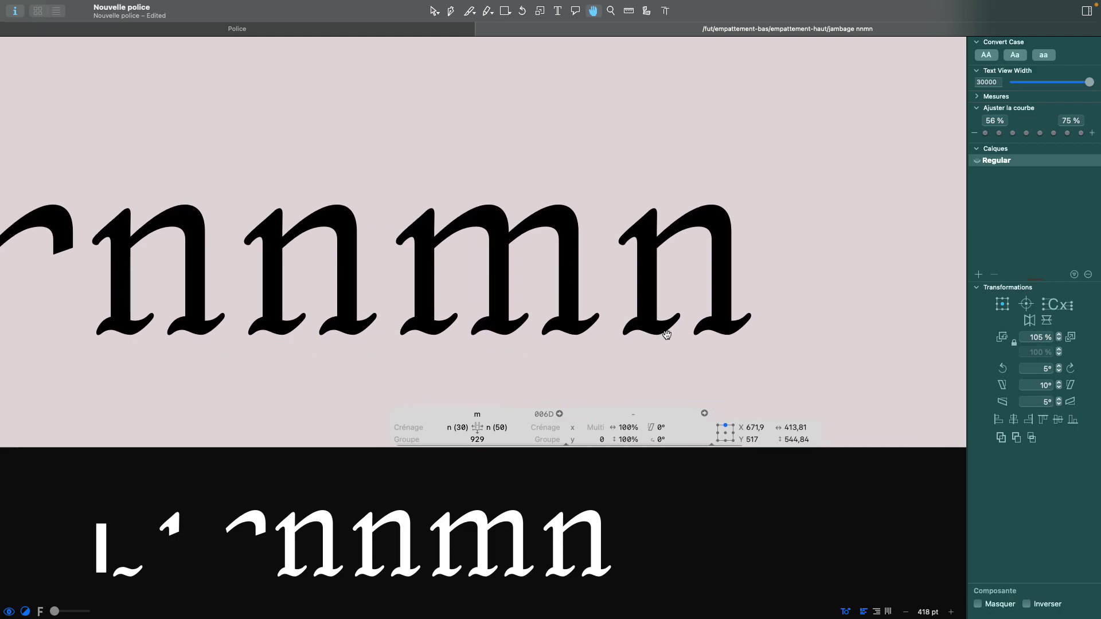
pyautogui.scroll(-2, 667, 335)
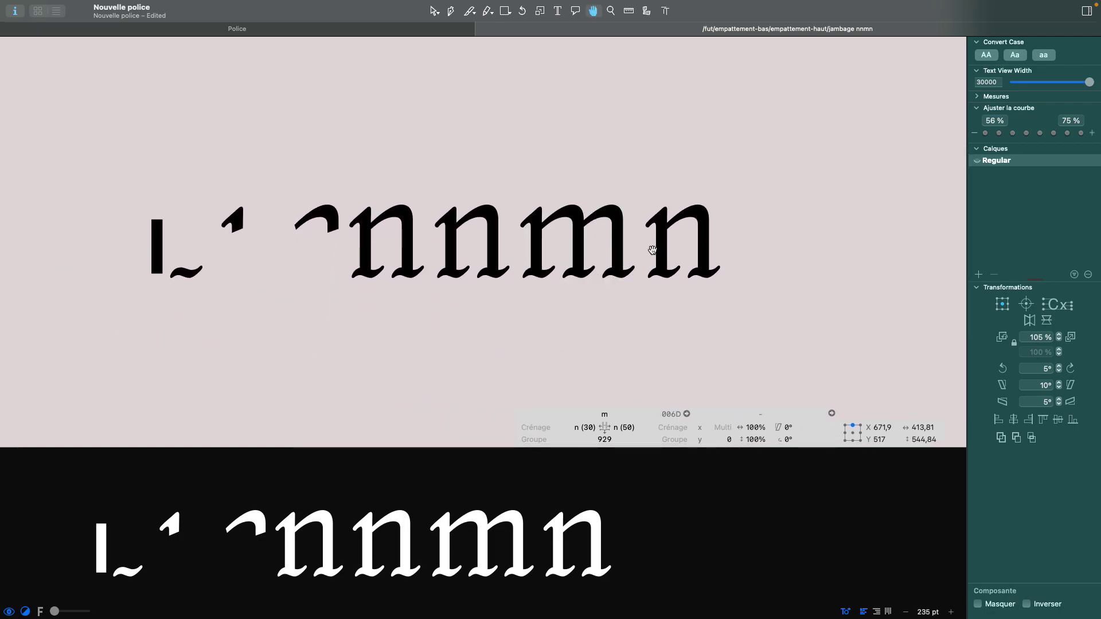
pyautogui.hotkey('shift', 'Right')
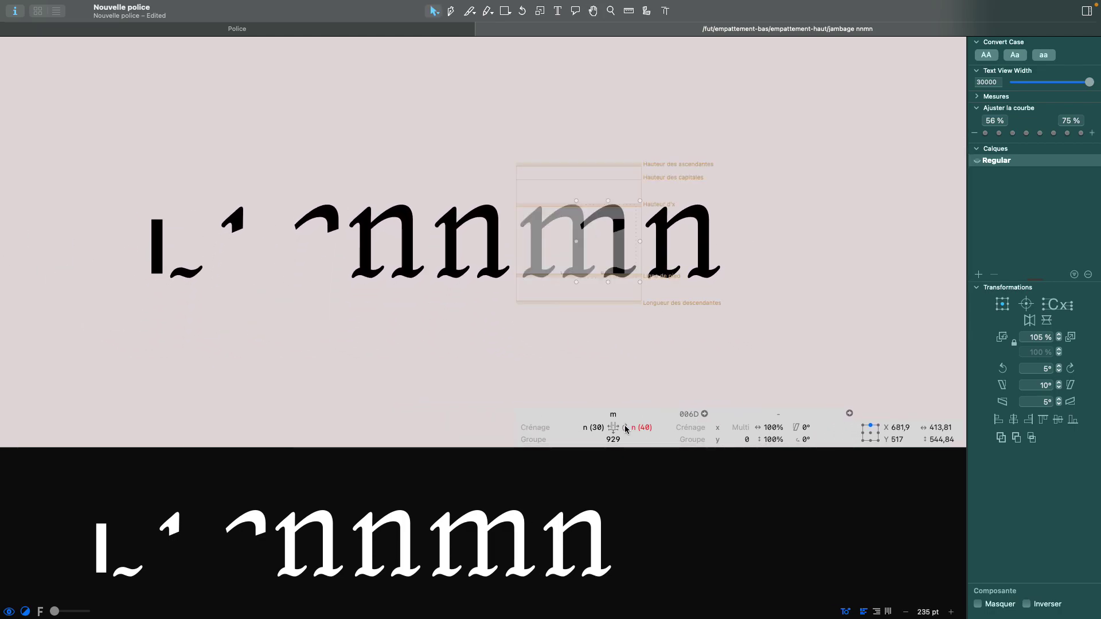
pyautogui.press('space')
pyautogui.scroll(-4, 688, 375)
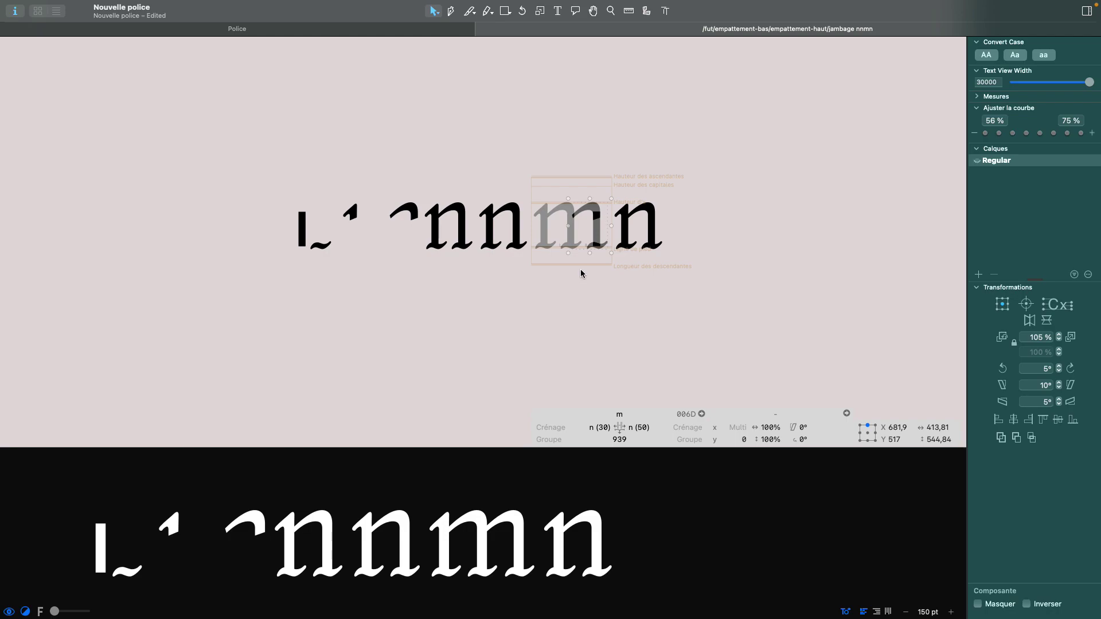
# - Append an i after the last n in the edited text line
pyautogui.scroll(5, 664, 225)
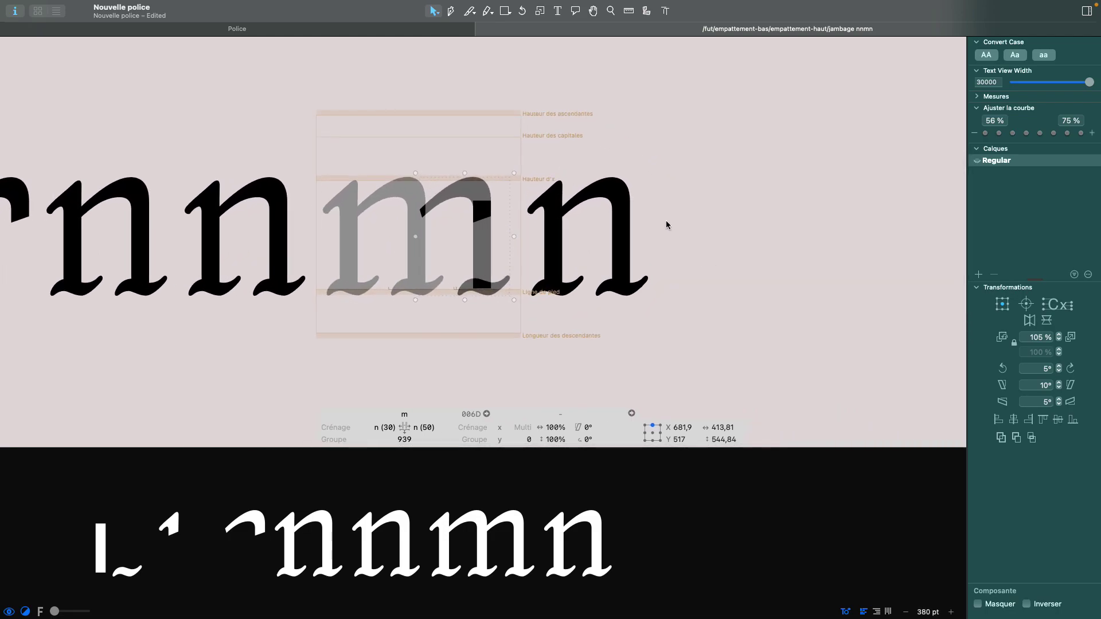
pyautogui.click(557, 11)
pyautogui.click(687, 258)
pyautogui.write('i')
pyautogui.hscroll(4, 687, 257)
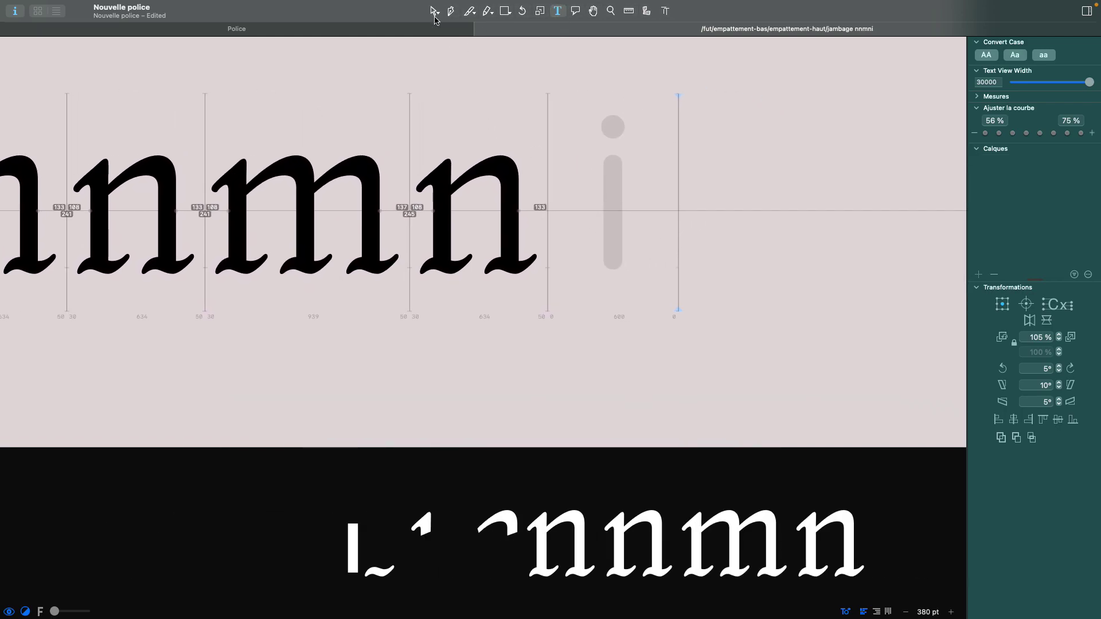
# - Copy the first stem of the n with its top and bottom serifs into the i glyph
pyautogui.click(434, 12)
pyautogui.doubleClick(459, 233)
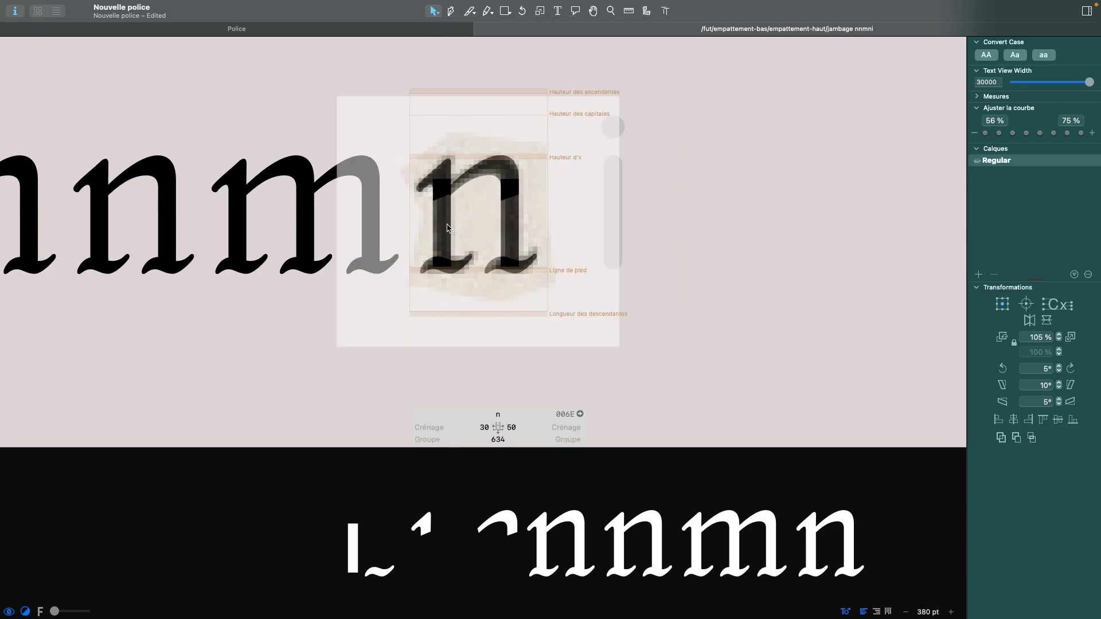
pyautogui.click(446, 225)
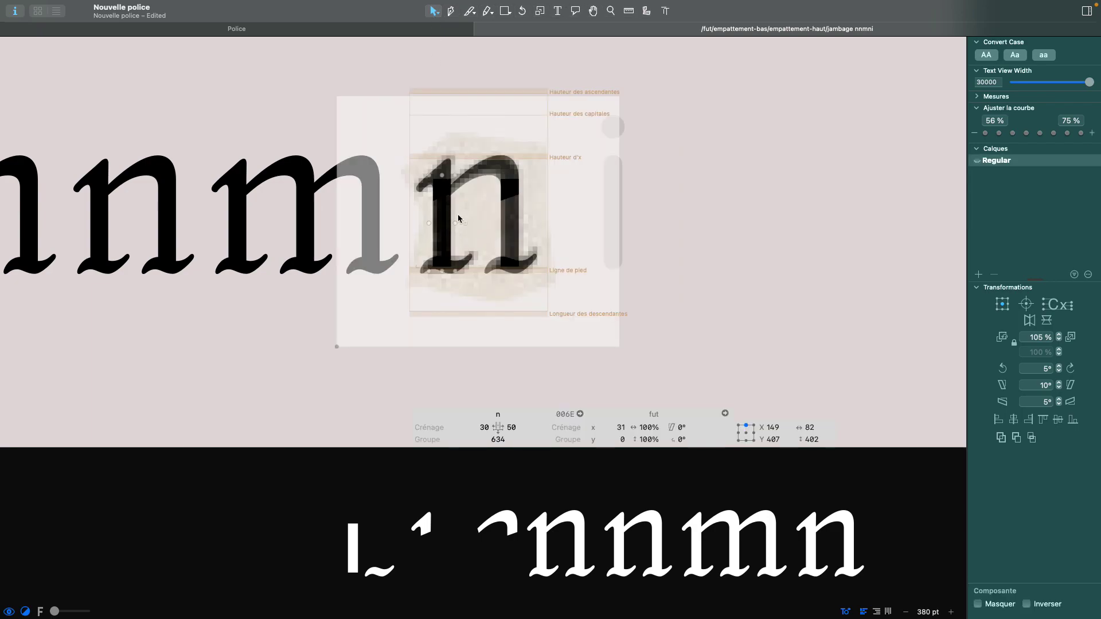
pyautogui.keyDown('shift'); pyautogui.click(450, 173); pyautogui.keyUp('shift')
pyautogui.keyDown('shift'); pyautogui.click(467, 264); pyautogui.keyUp('shift')
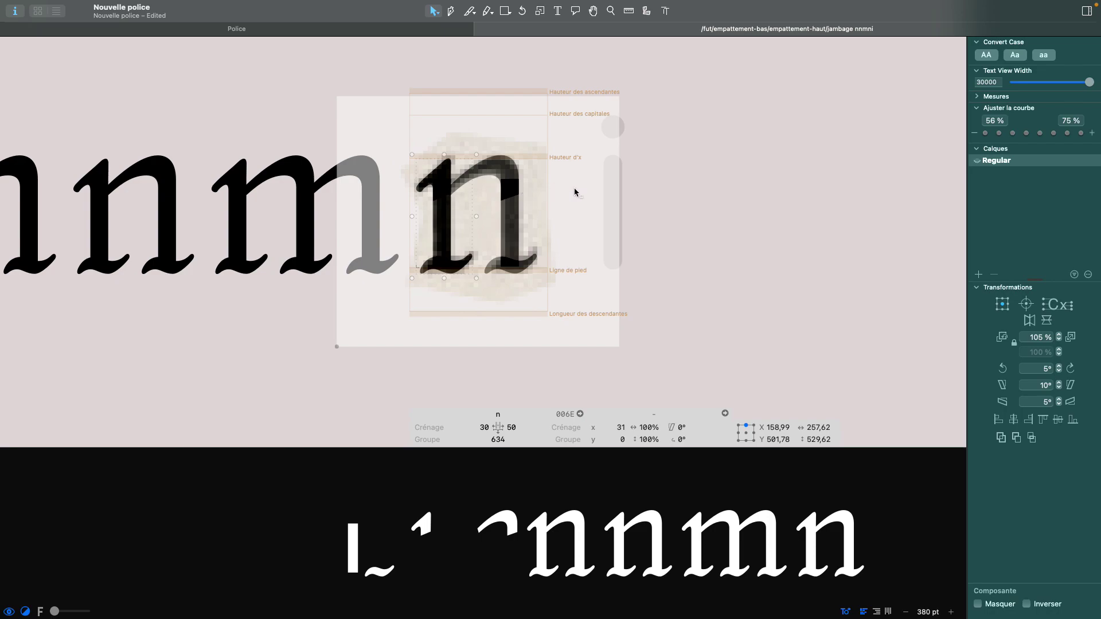
pyautogui.doubleClick(605, 213)
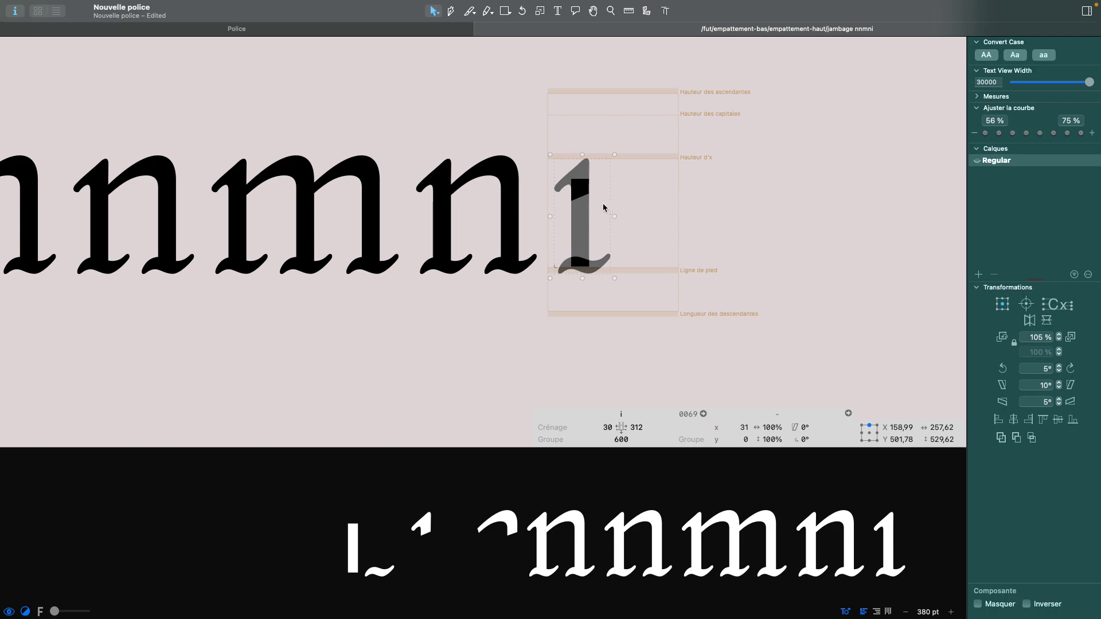
# - Set the i's right sidebearing to 30 and check its spacing in the filled preview
pyautogui.click(652, 428)
pyautogui.write('30')
pyautogui.press('Return')
pyautogui.scroll(3, 636, 241)
pyautogui.press('space')
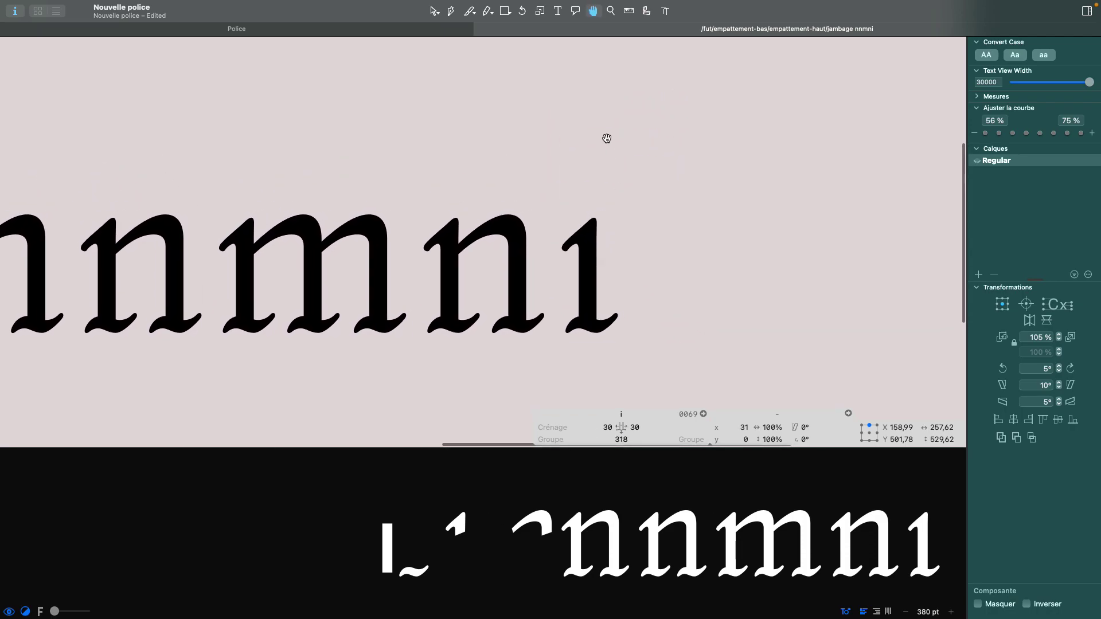
pyautogui.rightClick(569, 176)
pyautogui.click(524, 147)
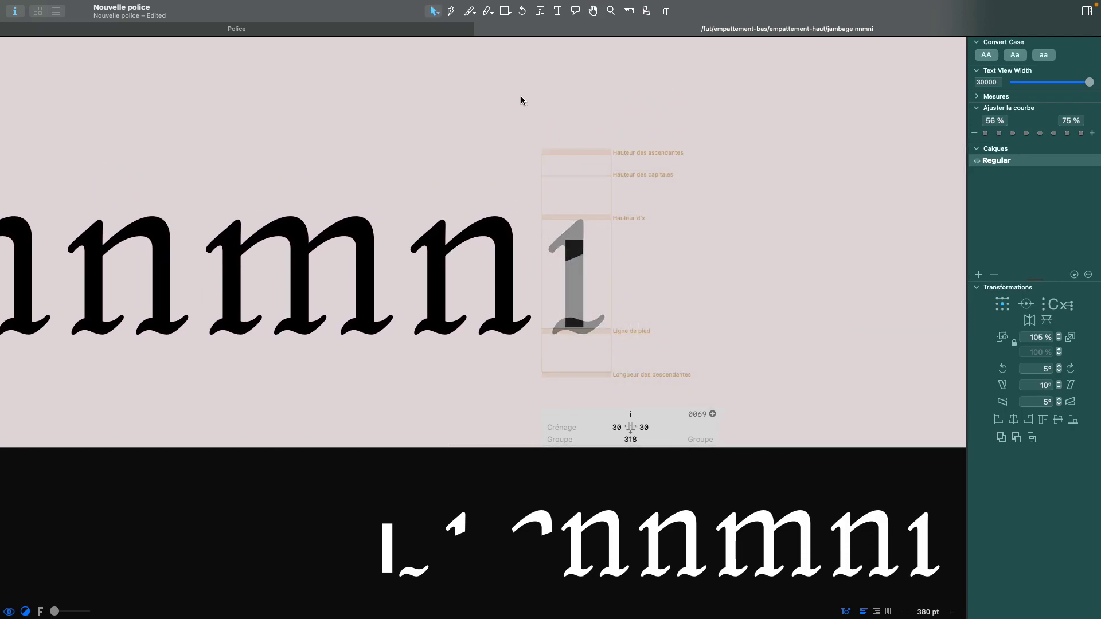
# - Draw an elliptical dot about 105 by 109 units above the stem of the i
pyautogui.click(507, 11)
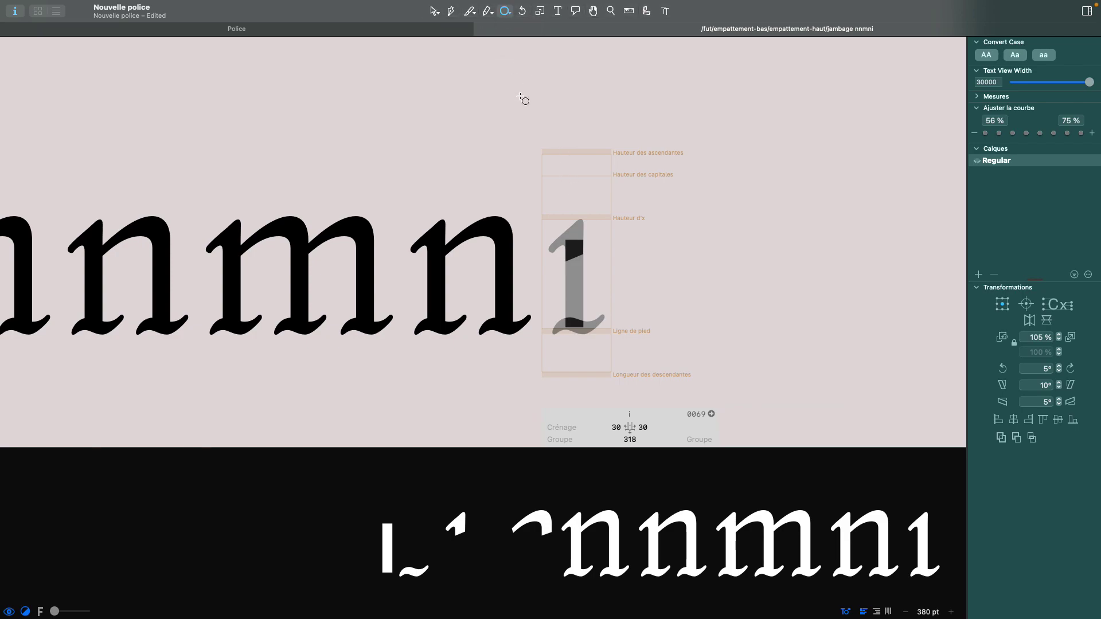
pyautogui.click(504, 12)
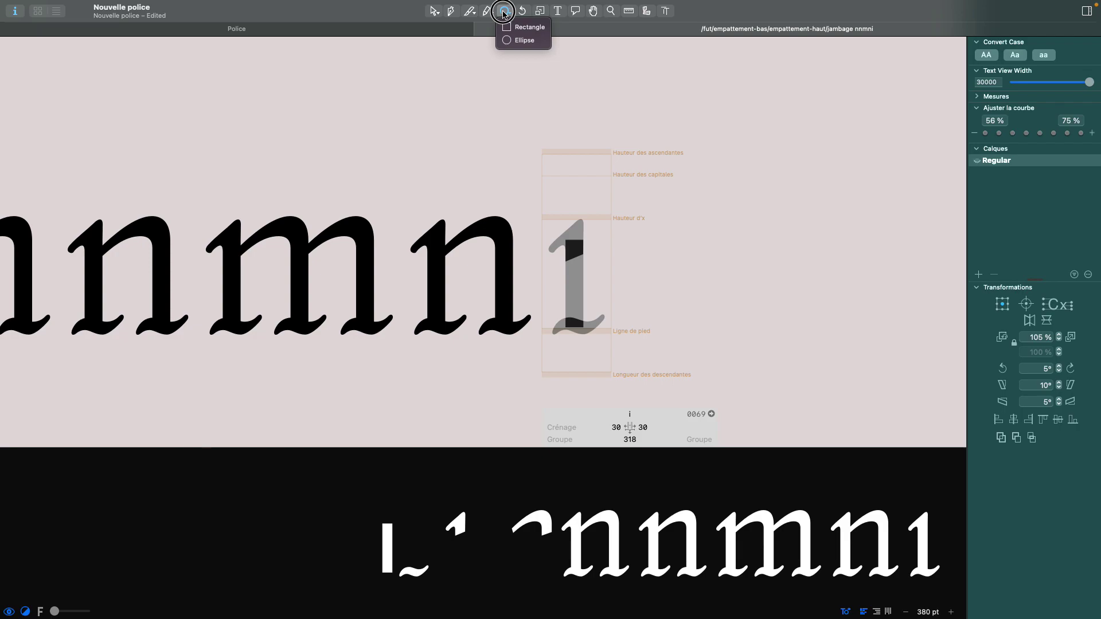
pyautogui.click(519, 41)
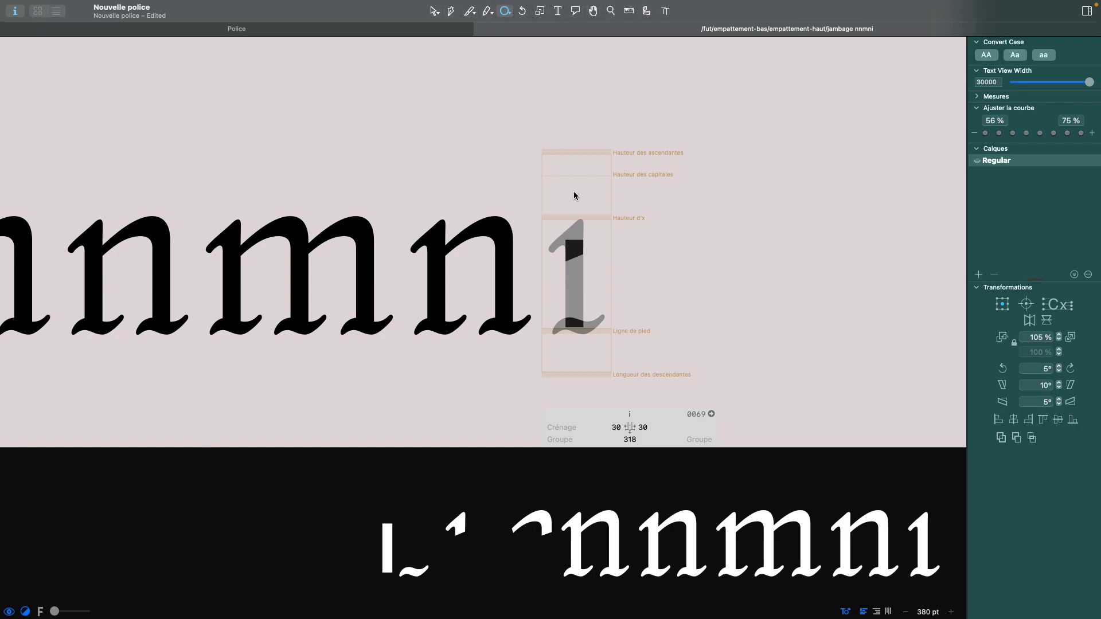
pyautogui.scroll(3, 574, 197)
pyautogui.moveTo(574, 201); pyautogui.dragTo(558, 183)
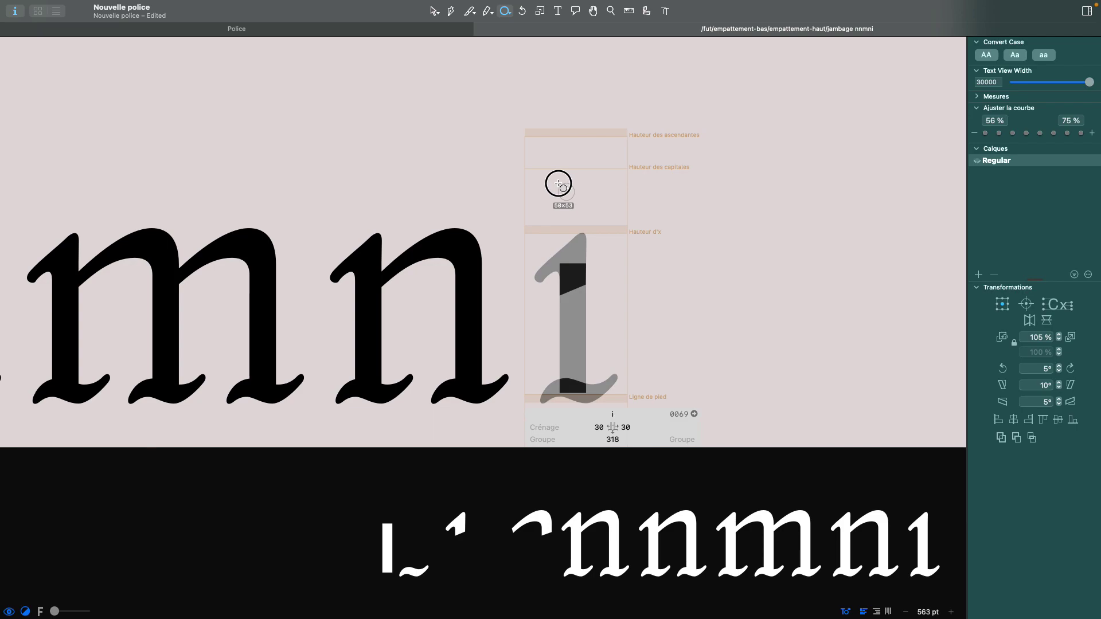
pyautogui.moveTo(558, 184)
pyautogui.mouseDown()
pyautogui.moveTo(568, 202)
pyautogui.moveTo(556, 183)
pyautogui.mouseUp()
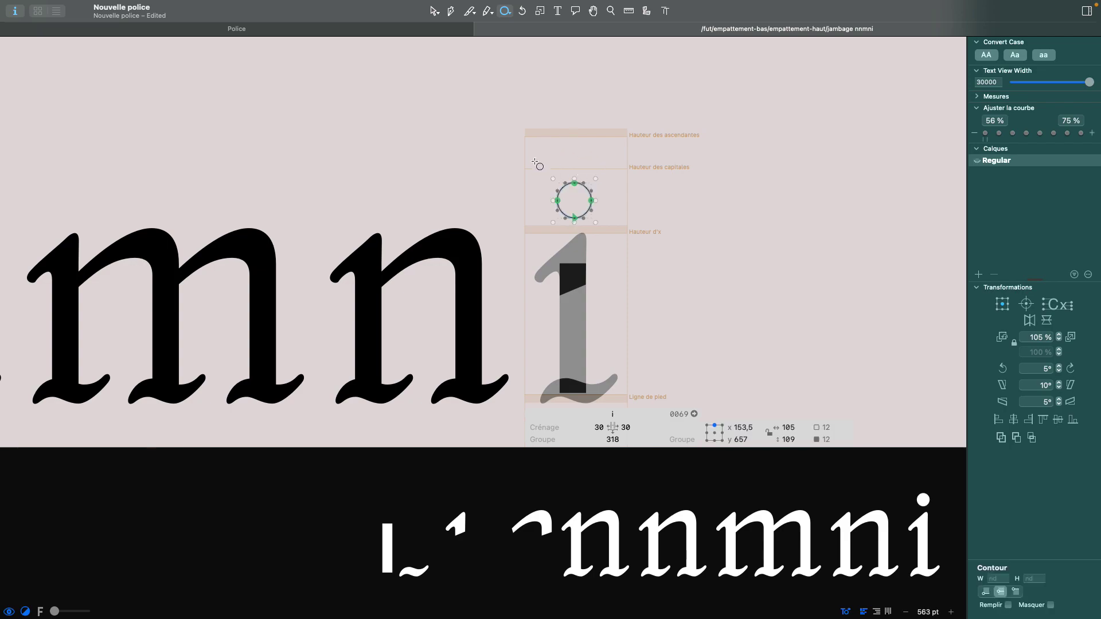
# - Raise the i's dot 70 units, checking its height in the filled preview
pyautogui.click(434, 13)
pyautogui.press('space')
pyautogui.hotkey('shift', 'Up')
pyautogui.hotkey('shift', 'Up')
pyautogui.hotkey('shift', 'Up')
pyautogui.hotkey('shift', 'Up')
pyautogui.hotkey('shift', 'Up')
pyautogui.hotkey('shift', 'Up')
pyautogui.hotkey('shift', 'Up')
pyautogui.hscroll(2, 758, 240)
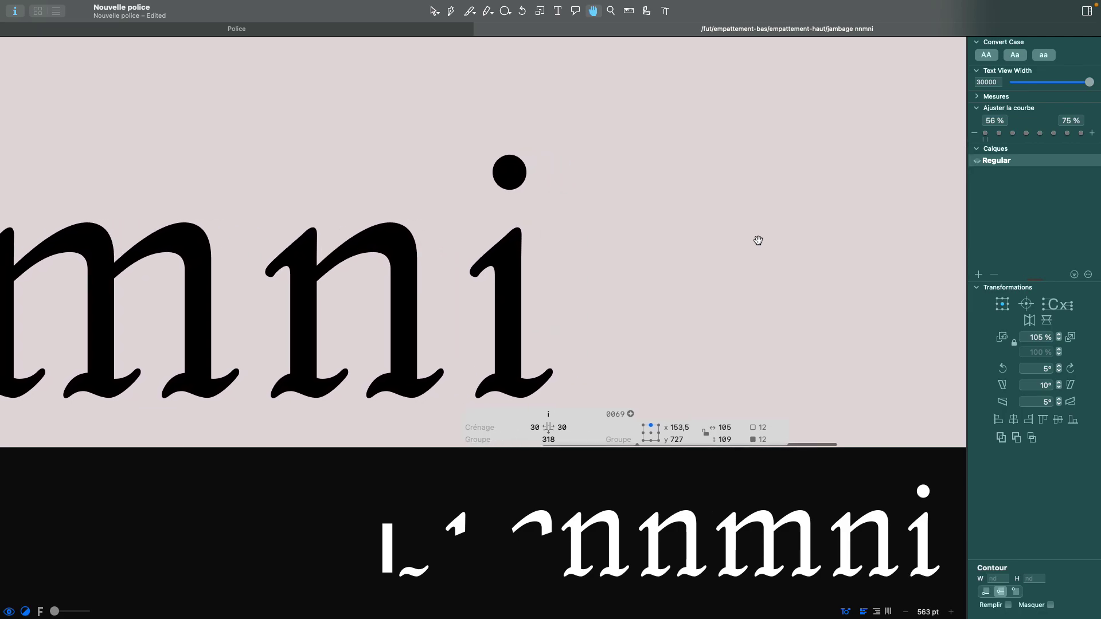
# - Examine the size and position of the i's dot in the filled preview, at text scale and up close
pyautogui.scroll(-5, 758, 241)
pyautogui.rightClick(757, 240)
pyautogui.click(747, 243)
pyautogui.press('space')
pyautogui.press('space')
pyautogui.hscroll(2, 651, 237)
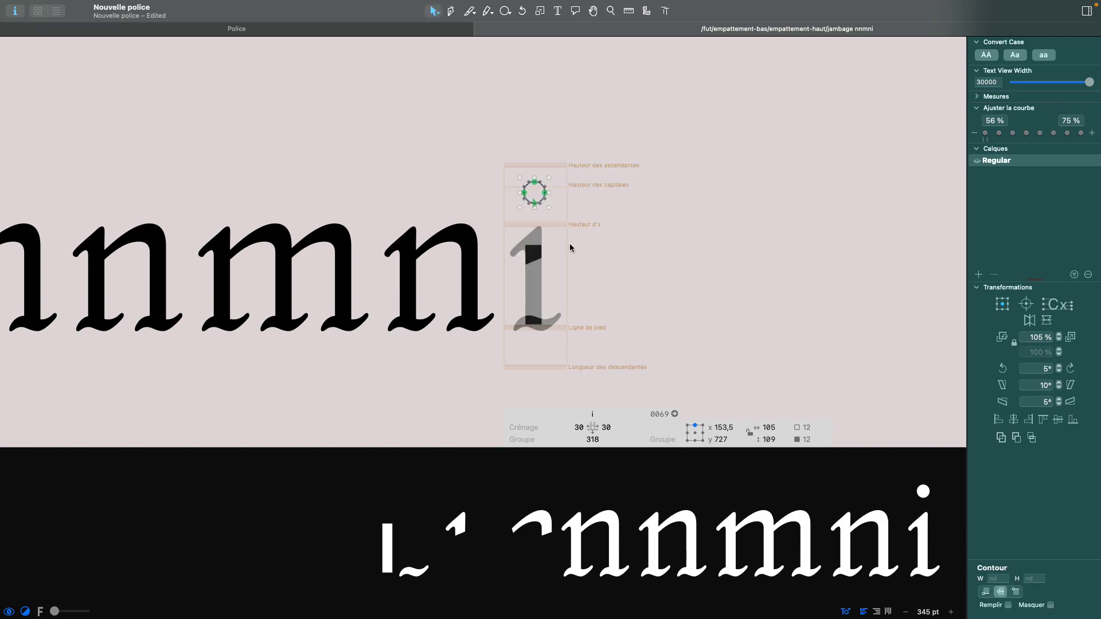
pyautogui.scroll(5, 532, 226)
pyautogui.scroll(2, 531, 227)
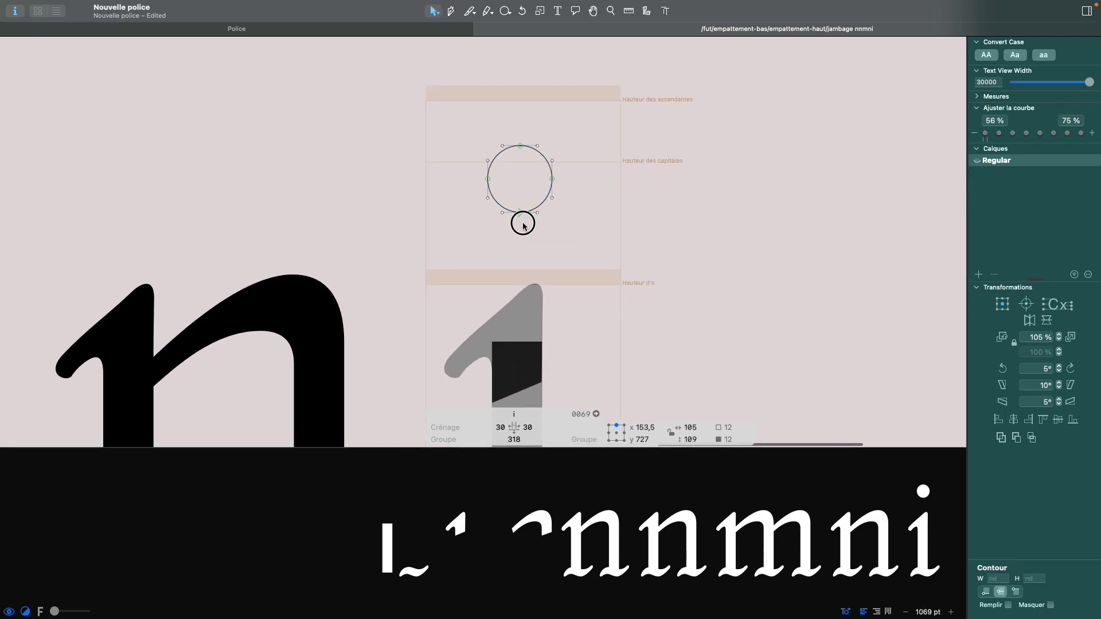
pyautogui.press('space')
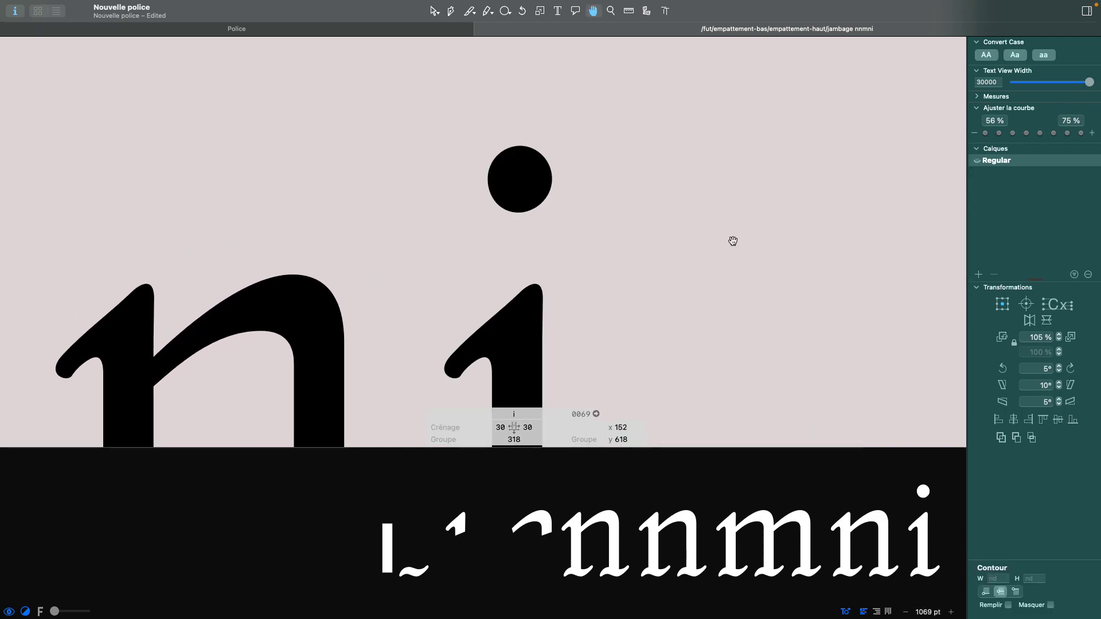
# - Compare the dotted i with the neighbouring letters in the filled preview and at text scale
pyautogui.press('space')
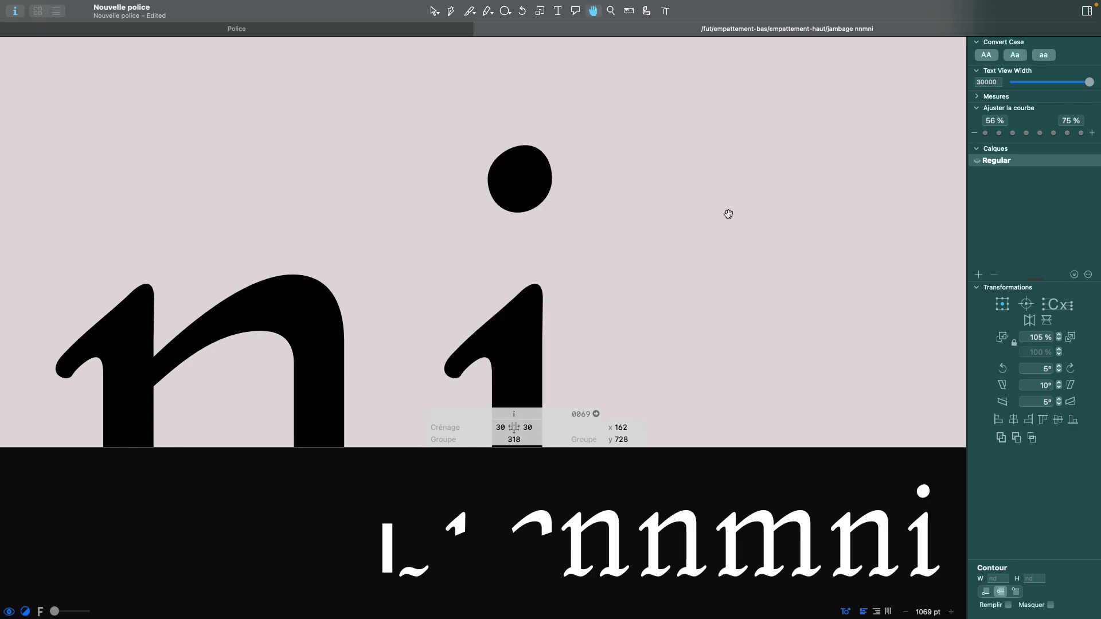
pyautogui.scroll(-5, 694, 225)
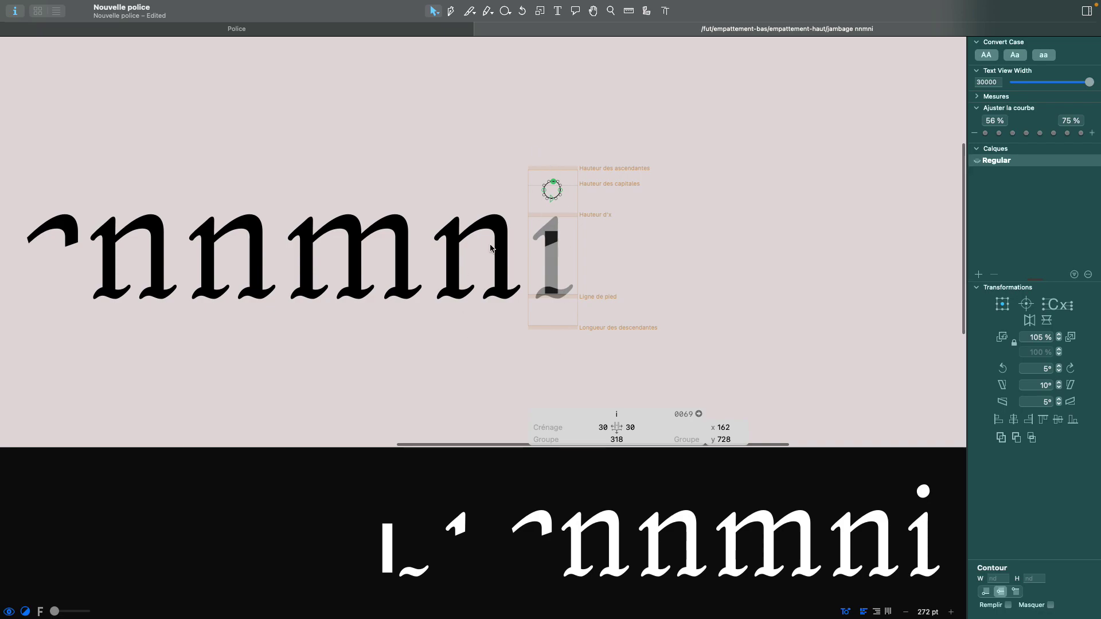
pyautogui.hscroll(3, 623, 244)
pyautogui.scroll(-5, 622, 245)
pyautogui.hscroll(2, 622, 245)
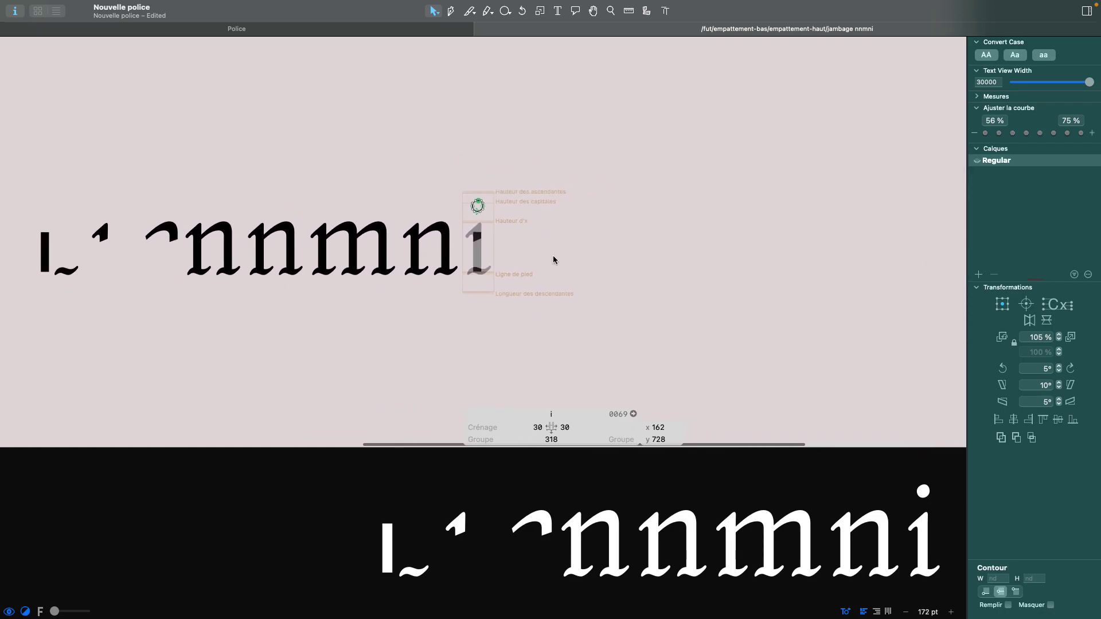
pyautogui.scroll(4, 513, 257)
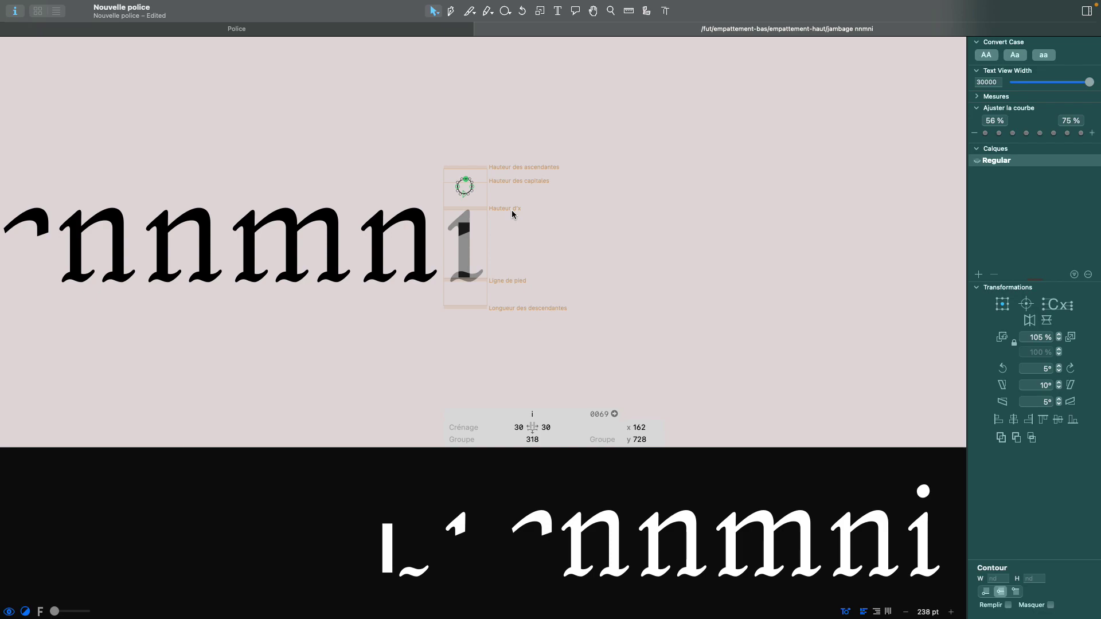
pyautogui.scroll(3, 512, 214)
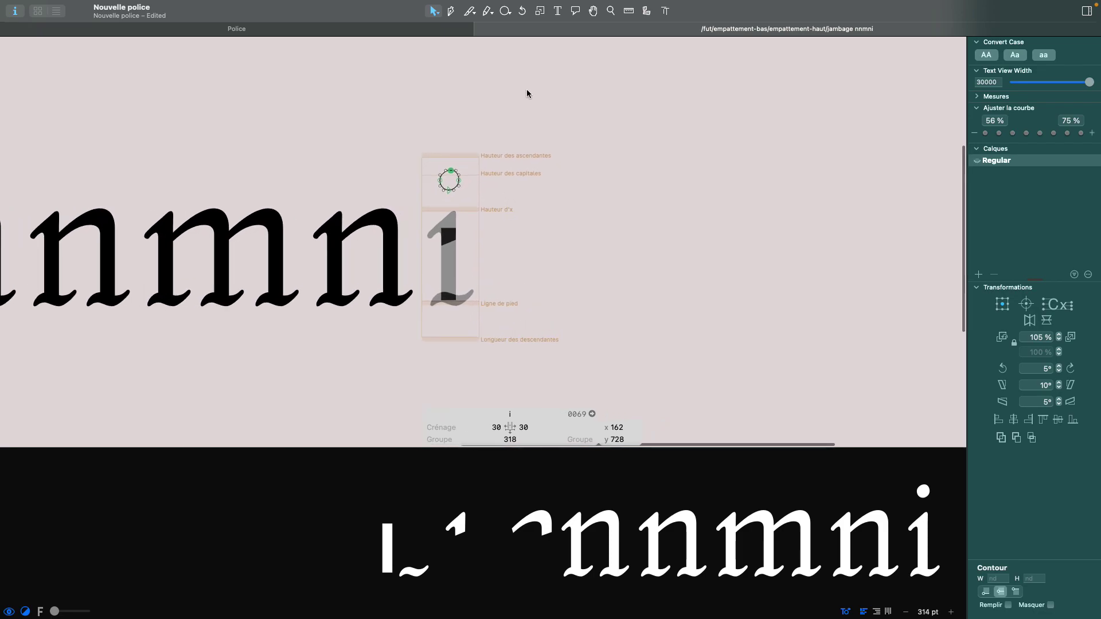
# - Add a u after the i in the sample text and open its empty glyph for editing
pyautogui.click(558, 12)
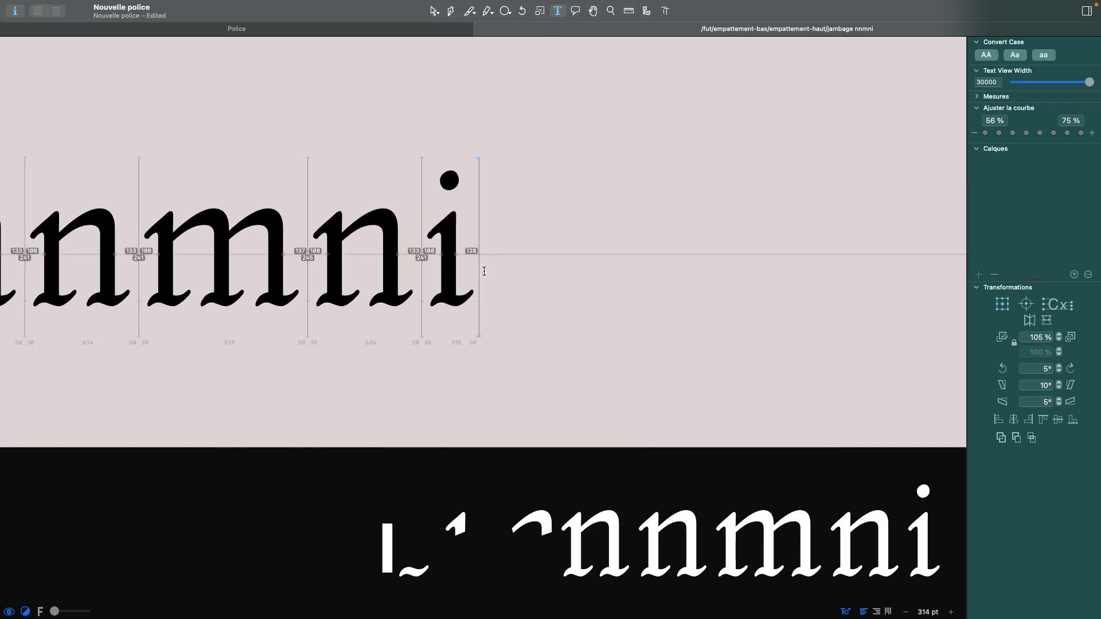
pyautogui.press('Escape')
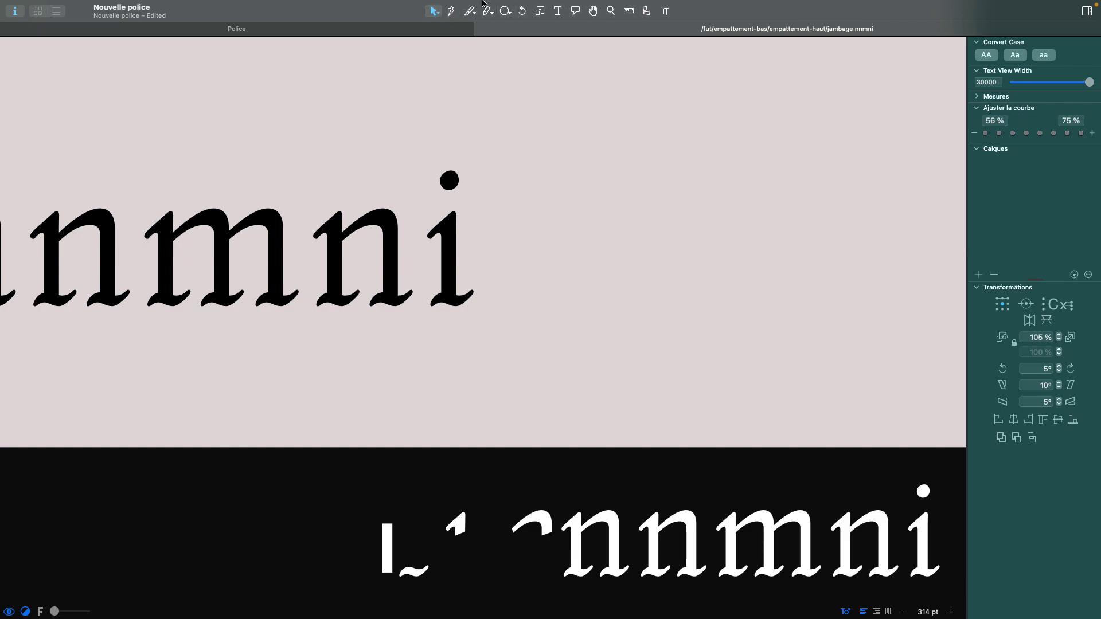
pyautogui.click(557, 10)
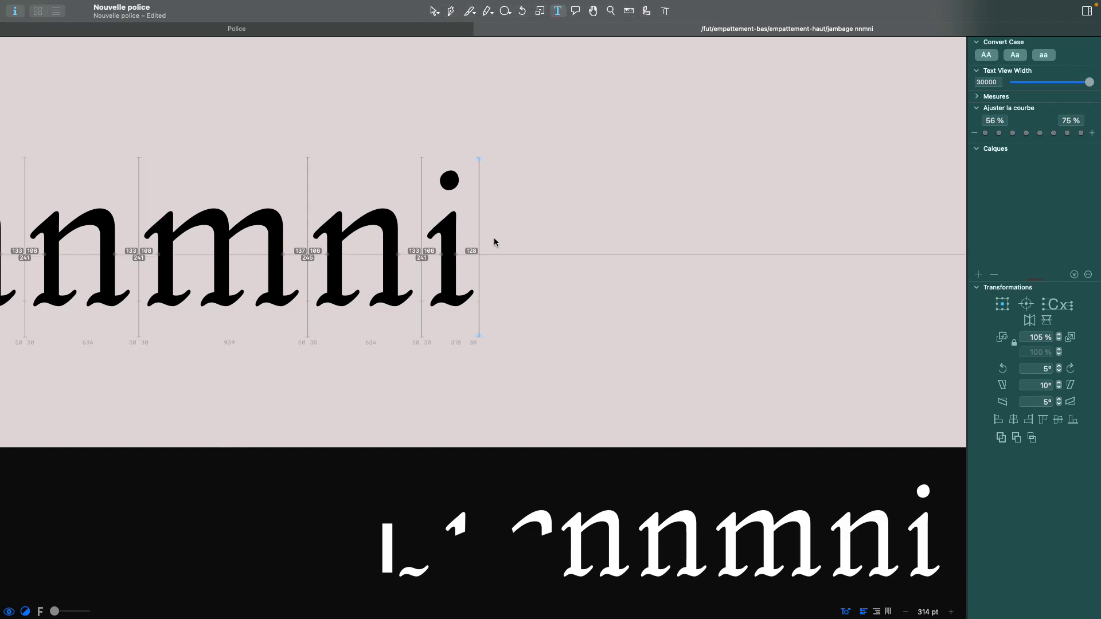
pyautogui.write('u')
pyautogui.click(434, 11)
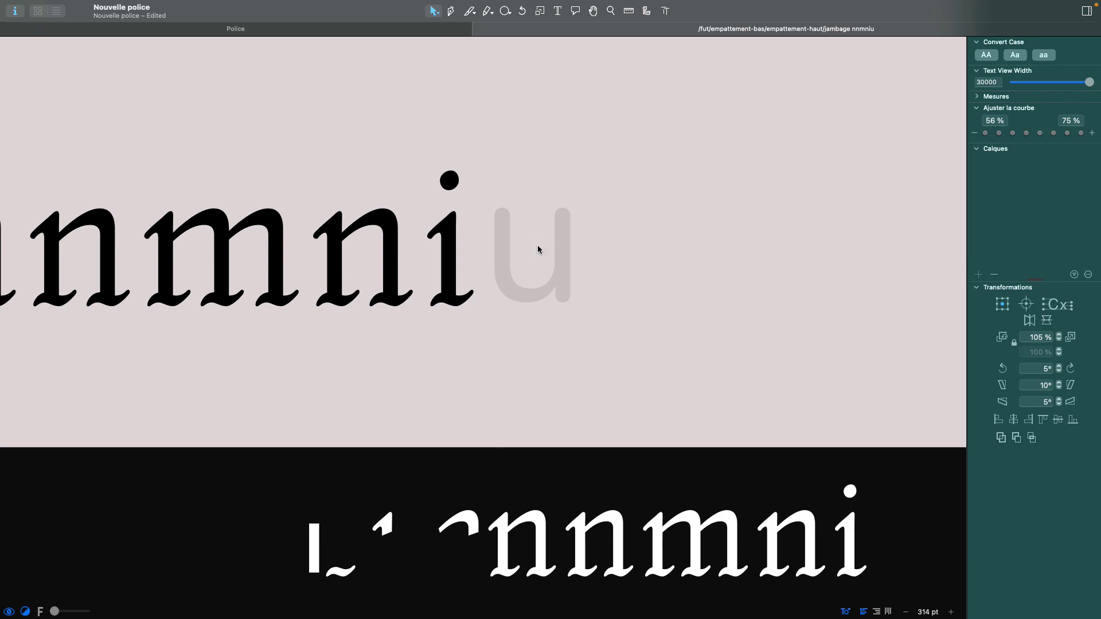
pyautogui.rightClick(545, 251)
pyautogui.click(544, 251)
pyautogui.click(517, 226)
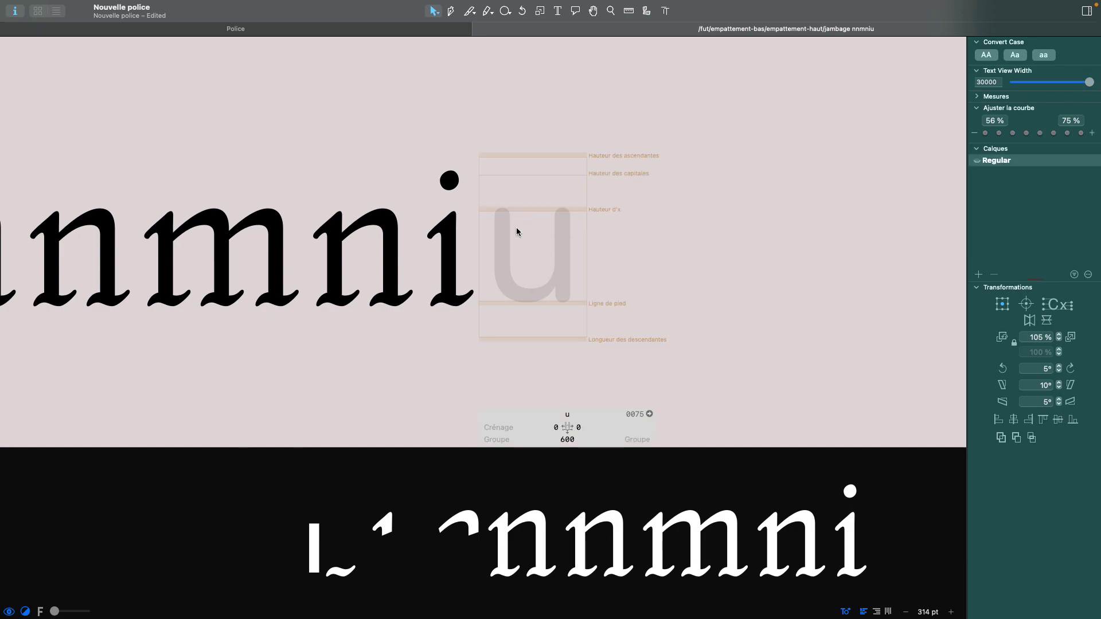
# - Insert the n as a component in the u glyph and flip it vertically and horizontally
pyautogui.rightClick(516, 226)
pyautogui.click(532, 234)
pyautogui.write('n')
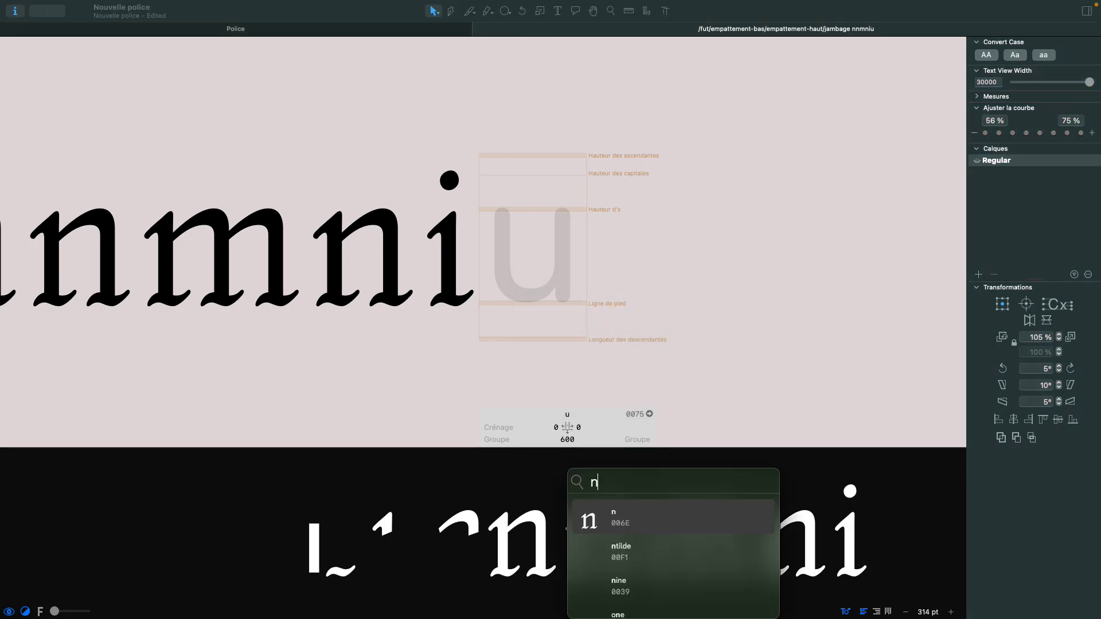
pyautogui.press('Return')
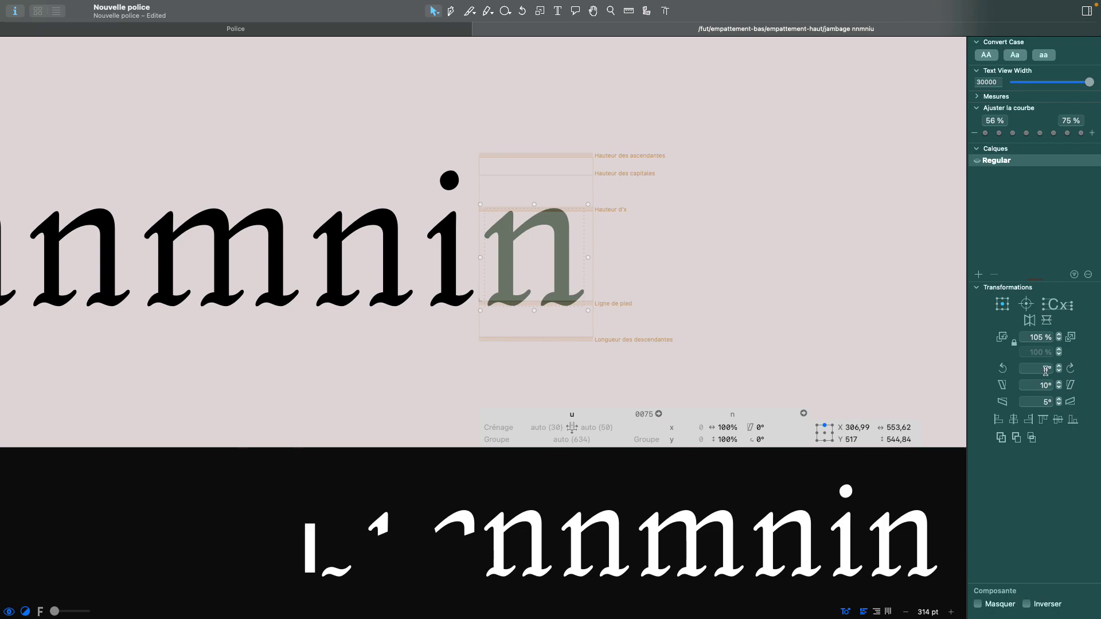
pyautogui.click(1046, 322)
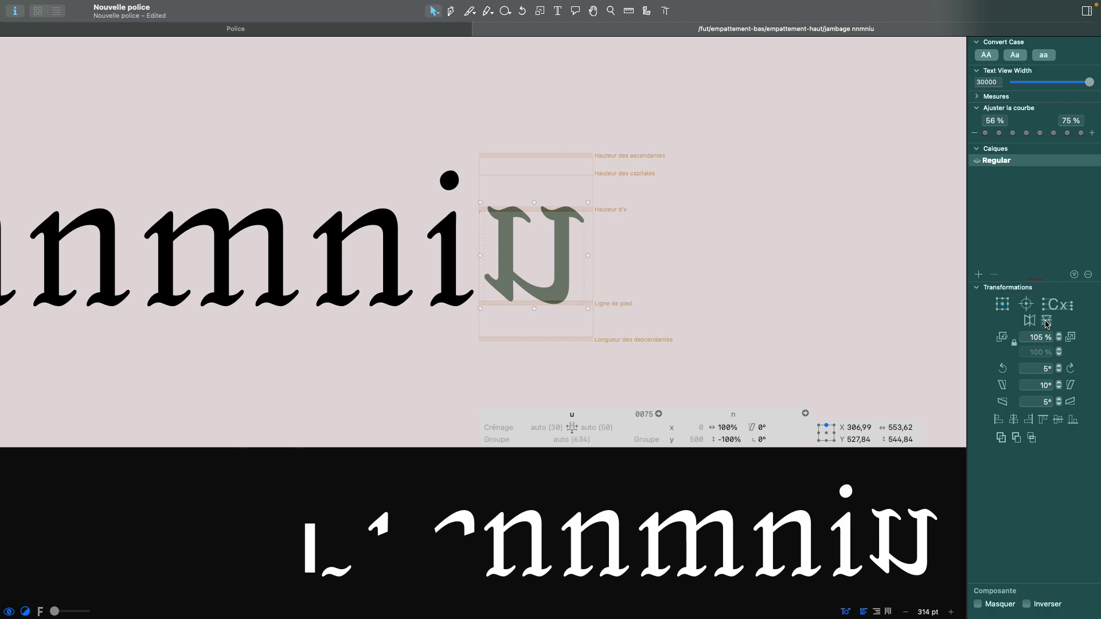
pyautogui.click(1030, 321)
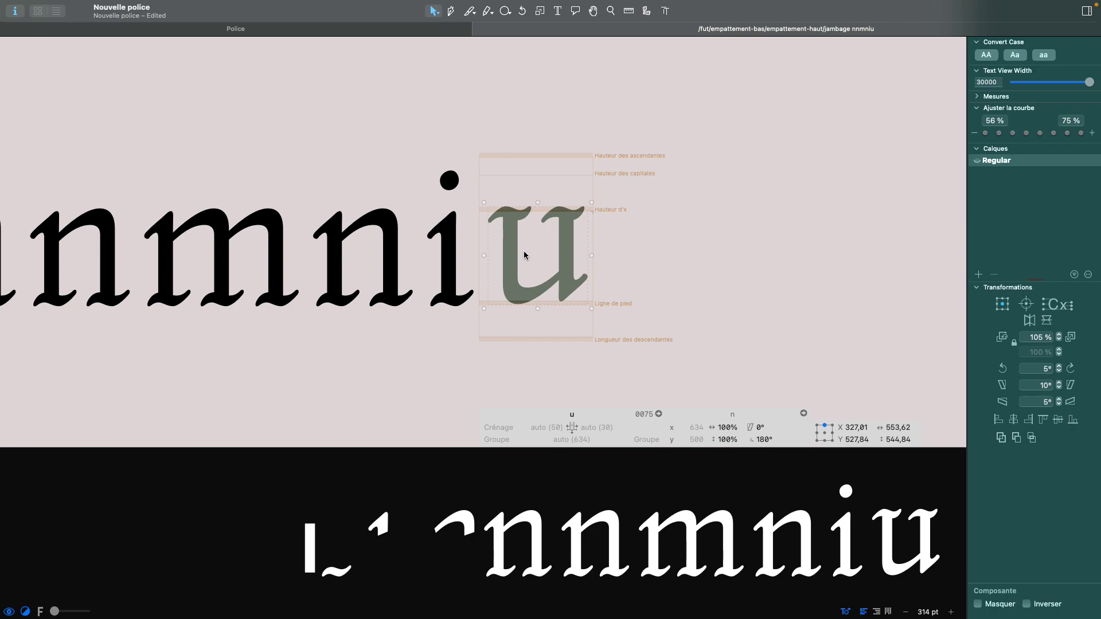
# - Decompose the rotated n in the u into its stem, arch and serif components
pyautogui.scroll(5, 525, 255)
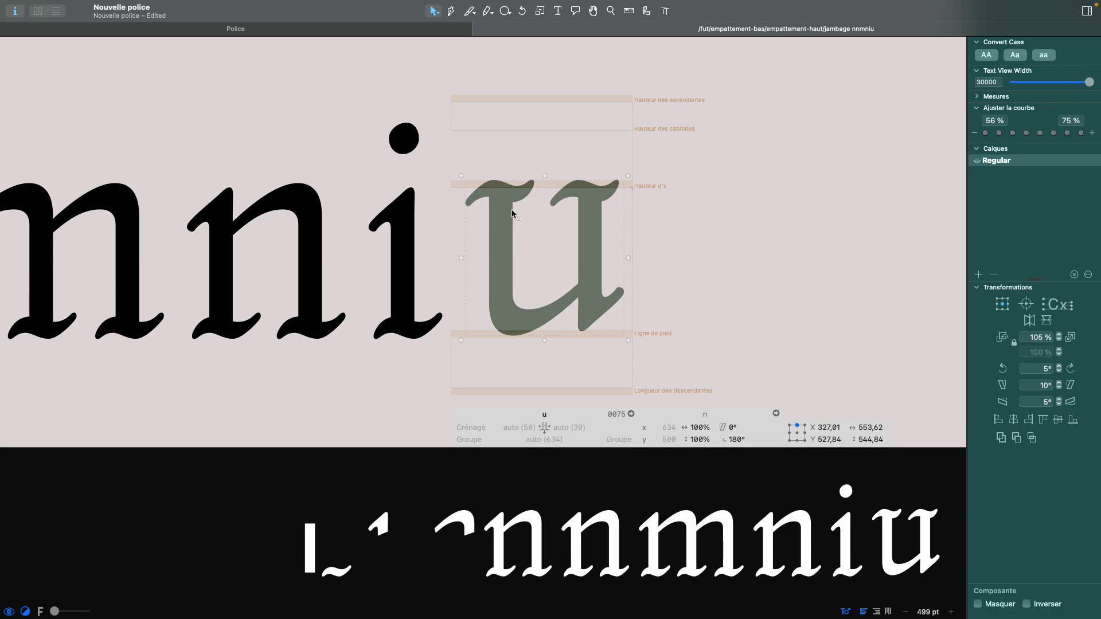
pyautogui.rightClick(513, 214)
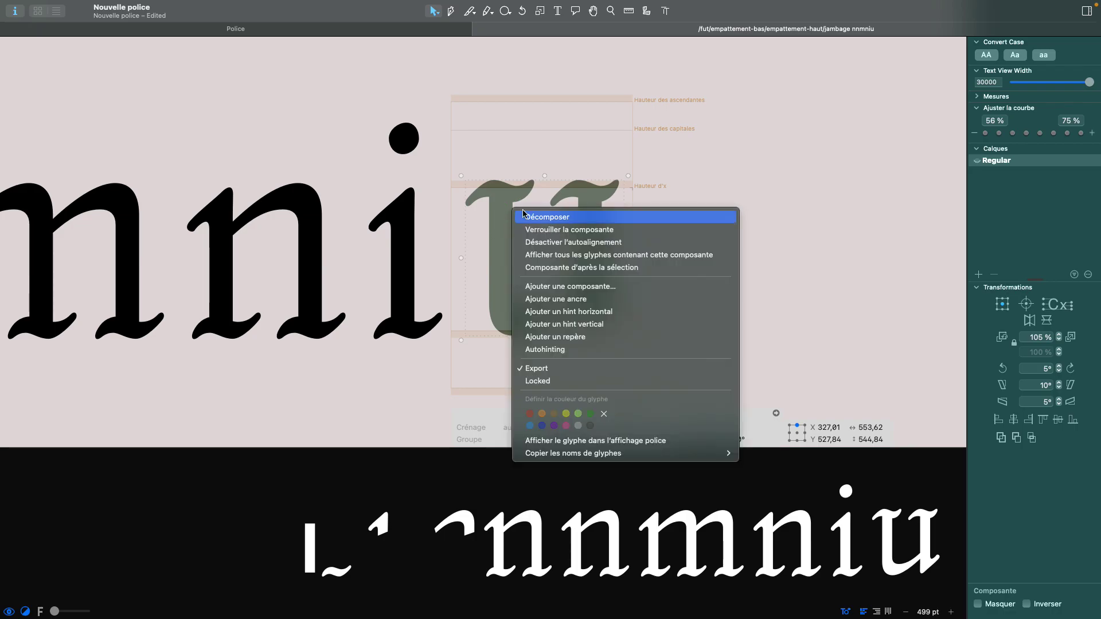
pyautogui.click(553, 223)
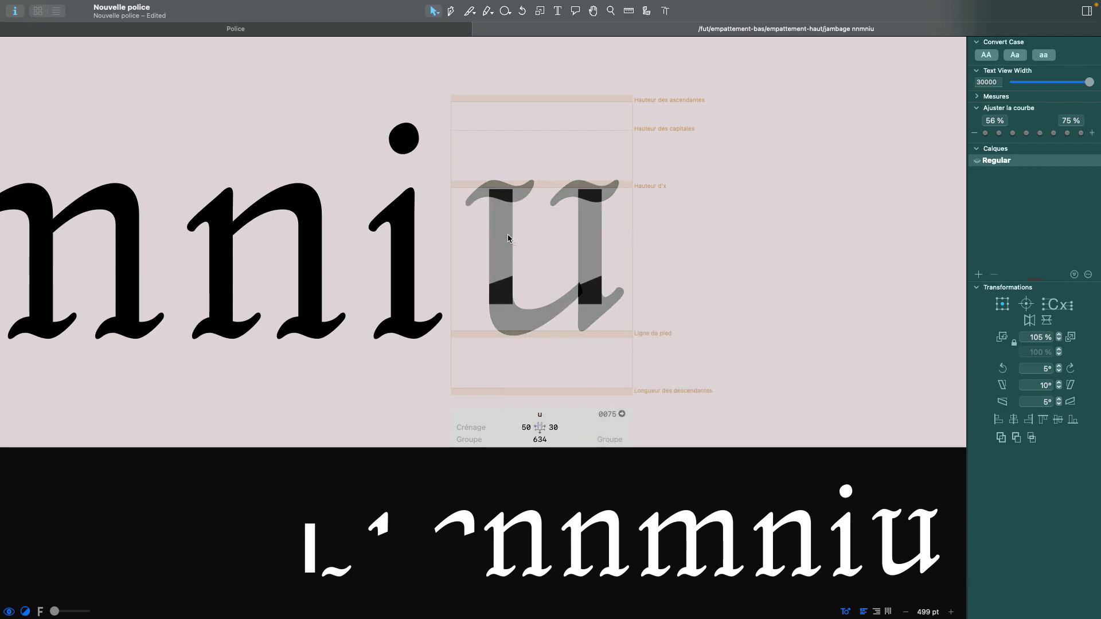
pyautogui.click(521, 195)
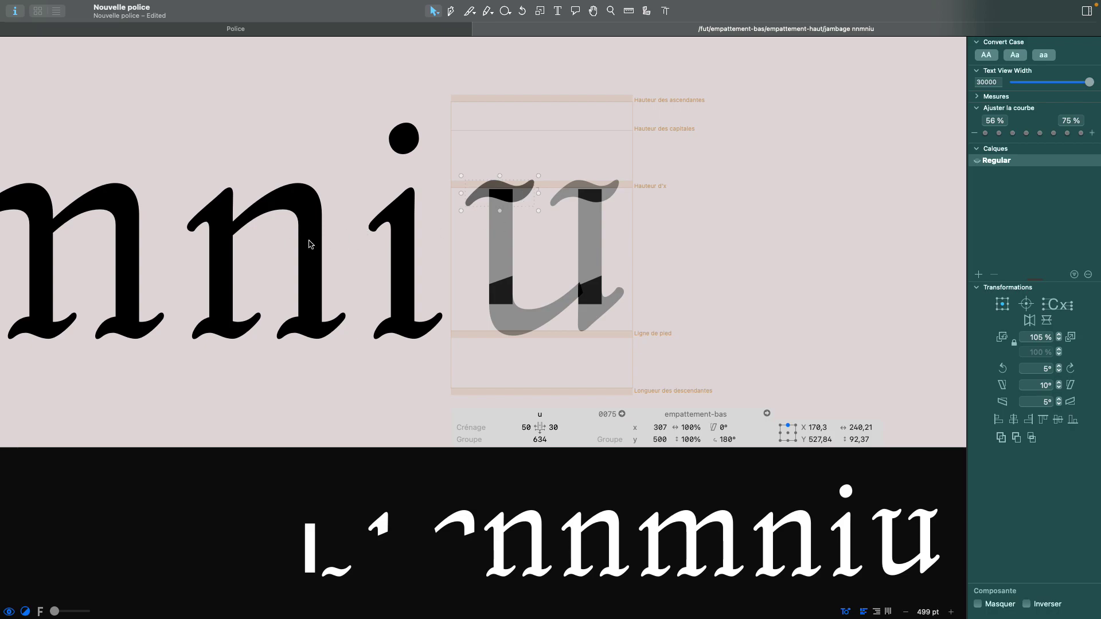
pyautogui.doubleClick(292, 245)
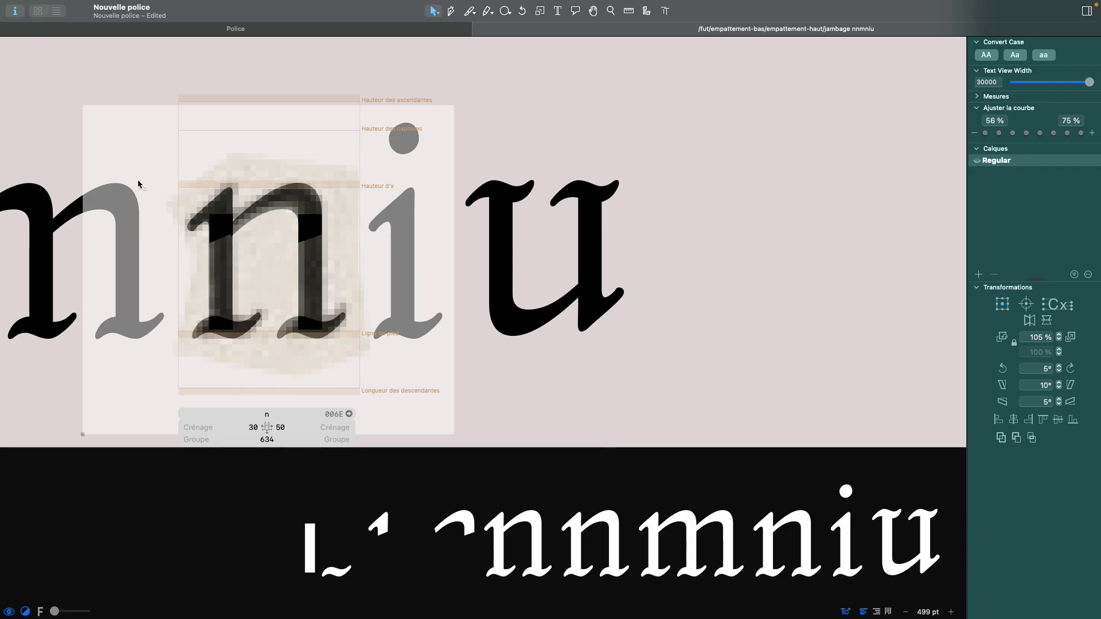
pyautogui.doubleClick(543, 236)
pyautogui.doubleClick(314, 231)
pyautogui.moveTo(313, 231); pyautogui.dragTo(357, 236)
pyautogui.press('super+z')
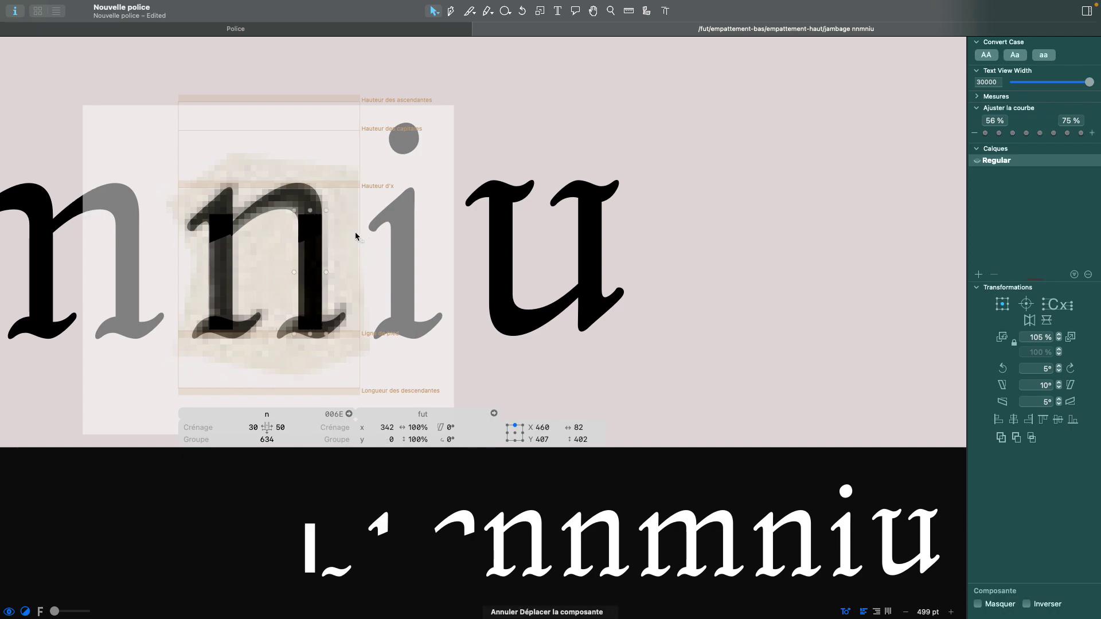
pyautogui.doubleClick(531, 205)
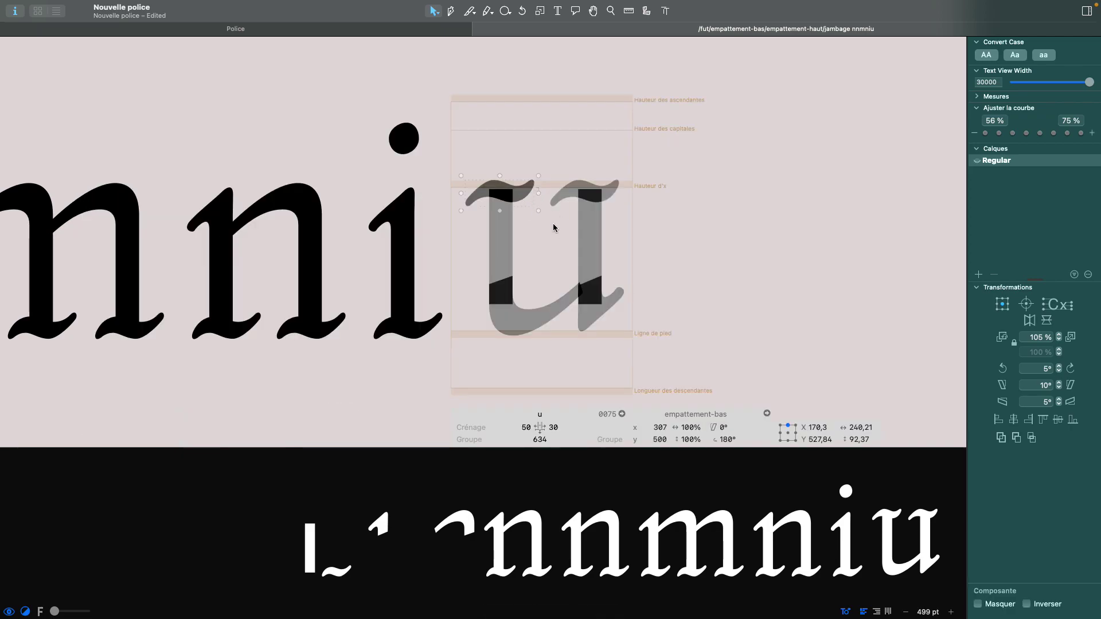
# - Decompose the two upper serif components of the u into editable outlines
pyautogui.scroll(5, 523, 223)
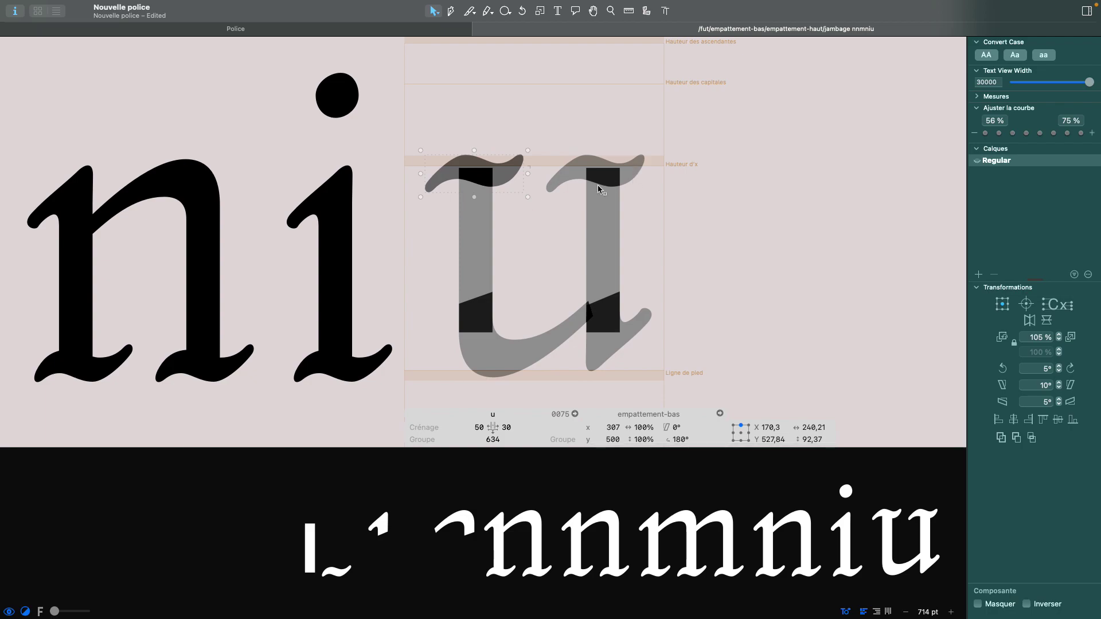
pyautogui.click(510, 208)
pyautogui.click(518, 172)
pyautogui.keyDown('shift'); pyautogui.click(575, 174); pyautogui.keyUp('shift')
pyautogui.rightClick(577, 173)
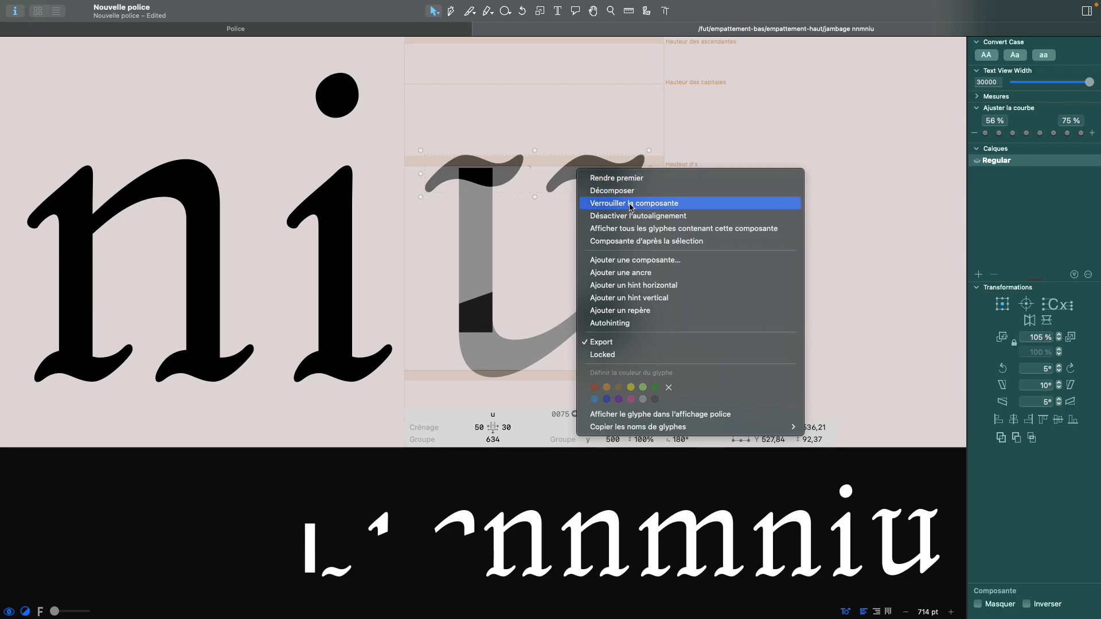
pyautogui.click(612, 190)
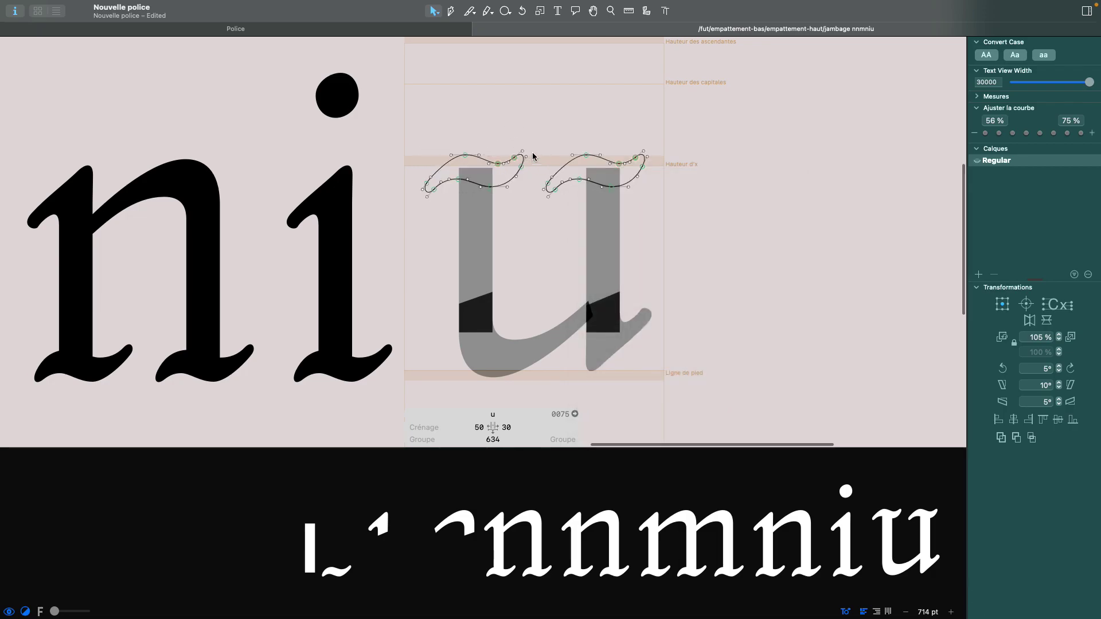
# - Delete the nodes forming the right-hand tips of both upper serifs on the u
pyautogui.scroll(3, 532, 165)
pyautogui.moveTo(494, 138); pyautogui.dragTo(536, 196)
pyautogui.press('Delete')
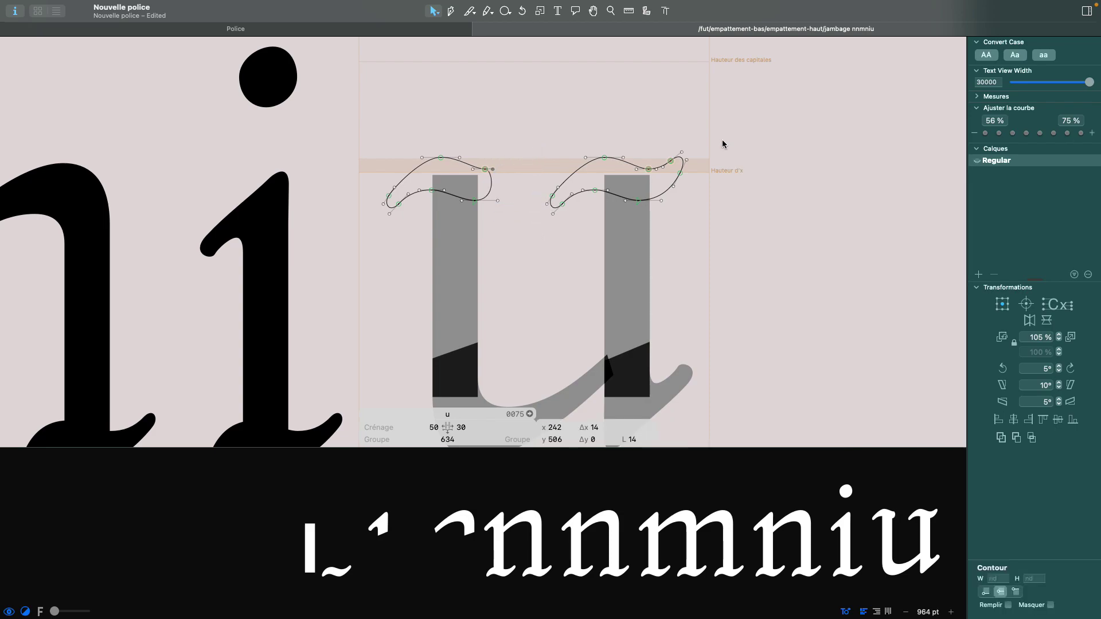
pyautogui.moveTo(659, 137); pyautogui.dragTo(736, 217)
pyautogui.press('Delete')
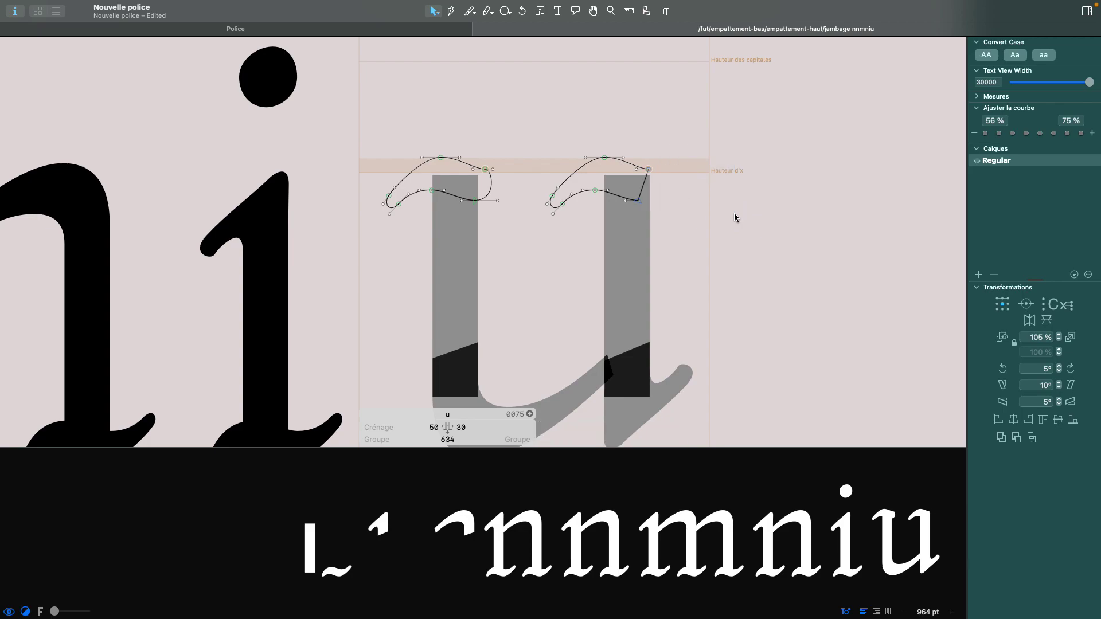
# - Move the second upper serif's lower end node to x 526, flush with the stem's right edge, and check the filled shape
pyautogui.press('space')
pyautogui.click(638, 202)
pyautogui.press('space')
pyautogui.hotkey('shift', 'Right')
pyautogui.hotkey('shift', 'Right')
pyautogui.hotkey('shift', 'Right')
pyautogui.hotkey('shift', 'Right')
pyautogui.hotkey('shift', 'Left')
pyautogui.hotkey('shift', 'Left')
pyautogui.press('Right')
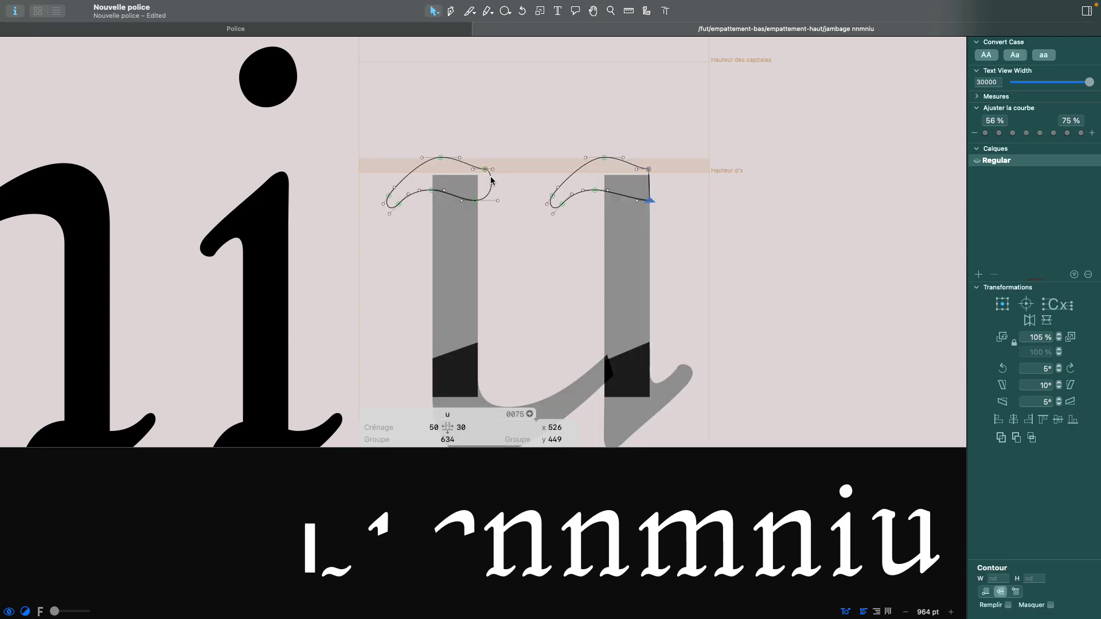
pyautogui.press('space')
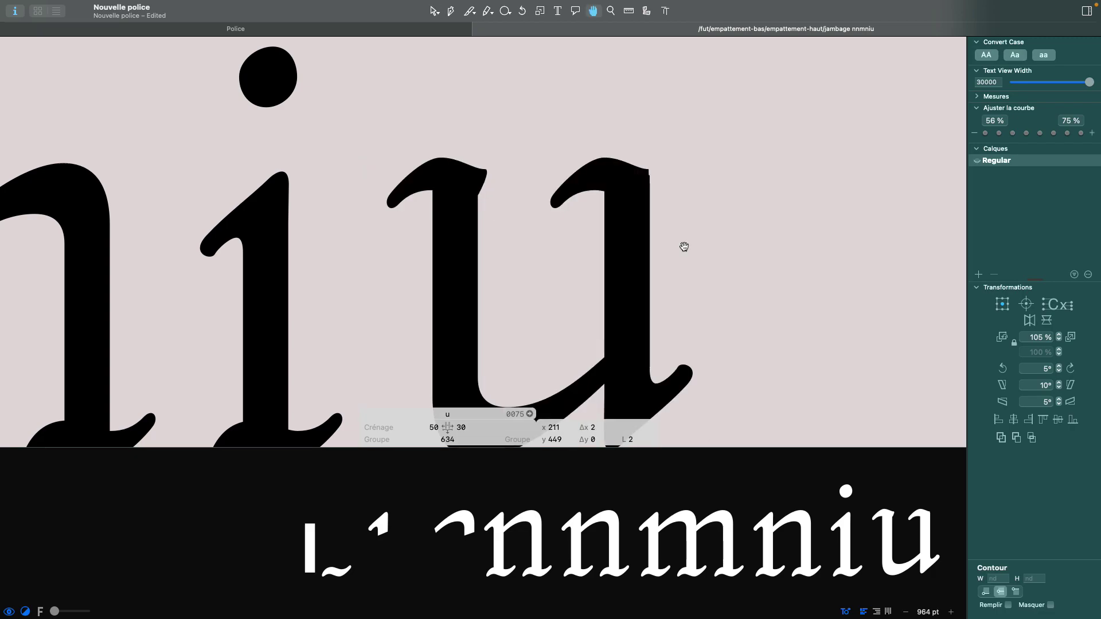
pyautogui.scroll(-5, 660, 218)
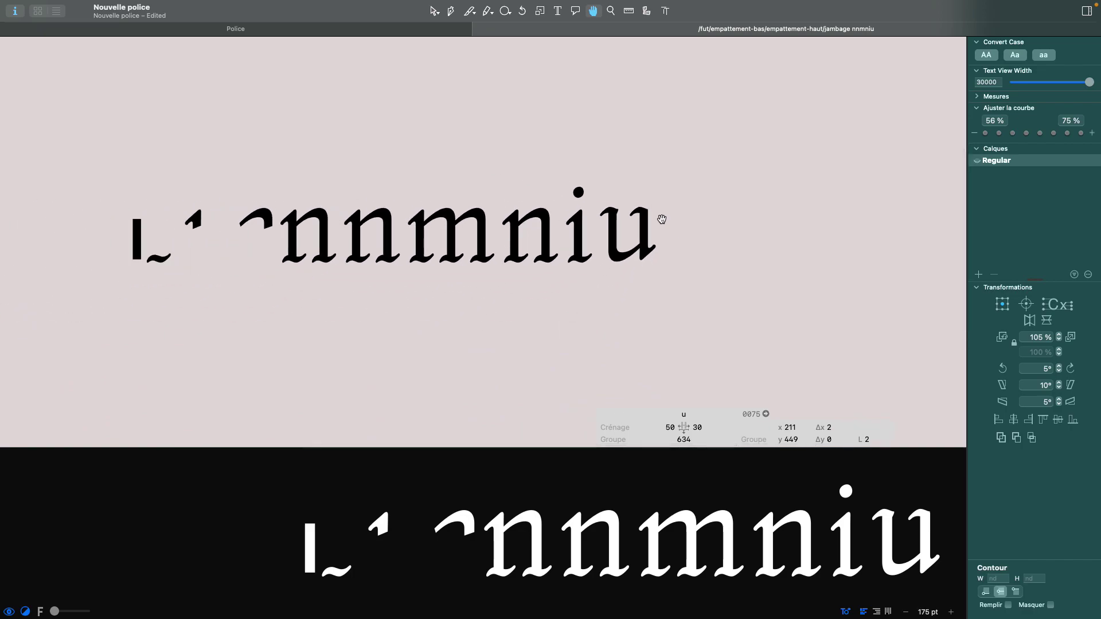
pyautogui.scroll(5, 624, 254)
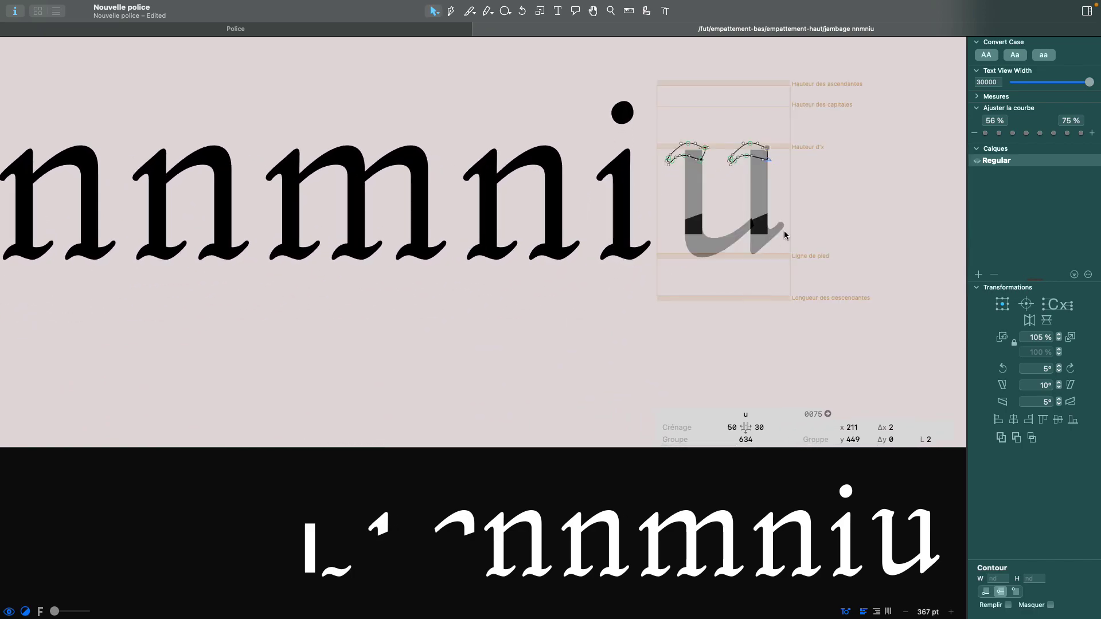
# - Lower all outlines and components of the u by 10 units and check its alignment with the other letters
pyautogui.scroll(1, 785, 235)
pyautogui.press('super+a')
pyautogui.scroll(5, 777, 232)
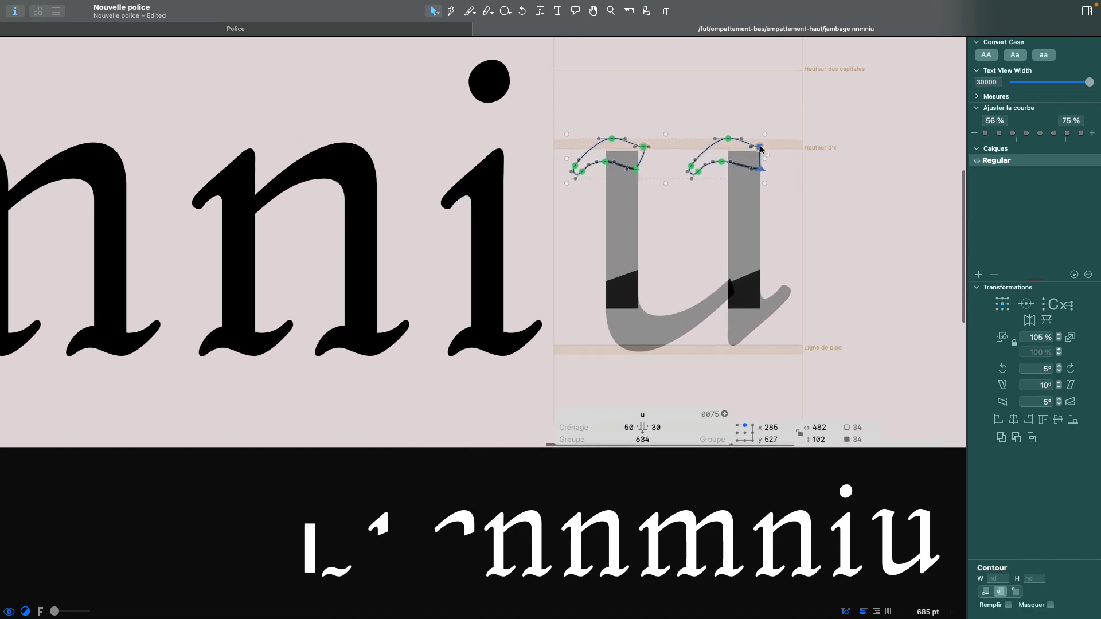
pyautogui.keyDown('shift'); pyautogui.click(620, 243); pyautogui.keyUp('shift')
pyautogui.keyDown('shift'); pyautogui.click(647, 348); pyautogui.keyUp('shift')
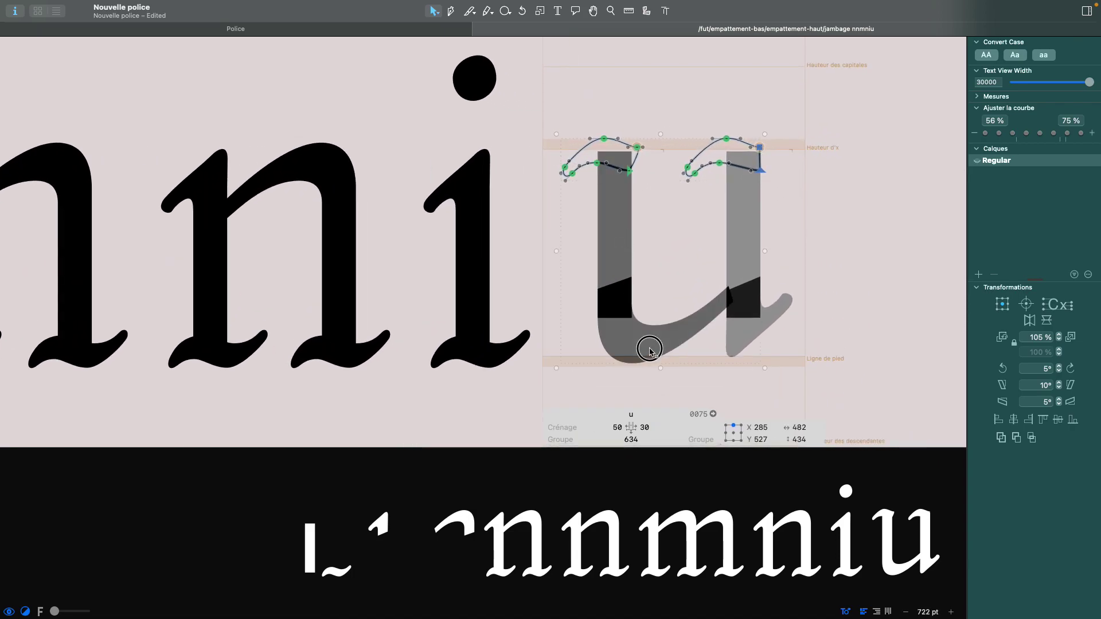
pyautogui.keyDown('shift'); pyautogui.click(759, 236); pyautogui.keyUp('shift')
pyautogui.keyDown('shift'); pyautogui.click(746, 349); pyautogui.keyUp('shift')
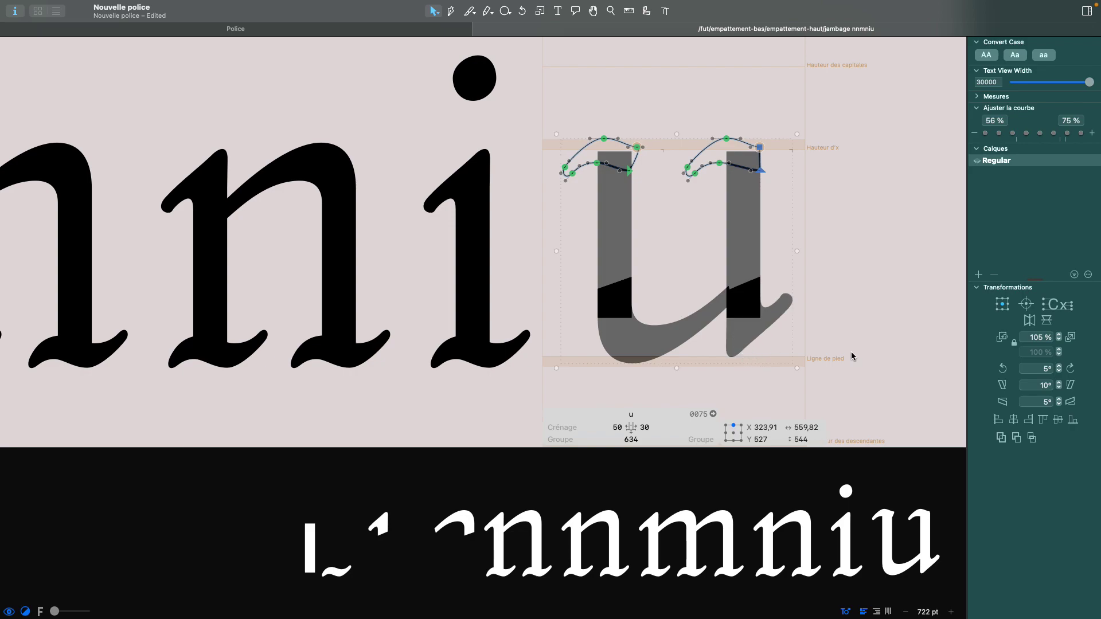
pyautogui.hotkey('shift', 'Down')
pyautogui.press('space')
pyautogui.scroll(-8, 853, 352)
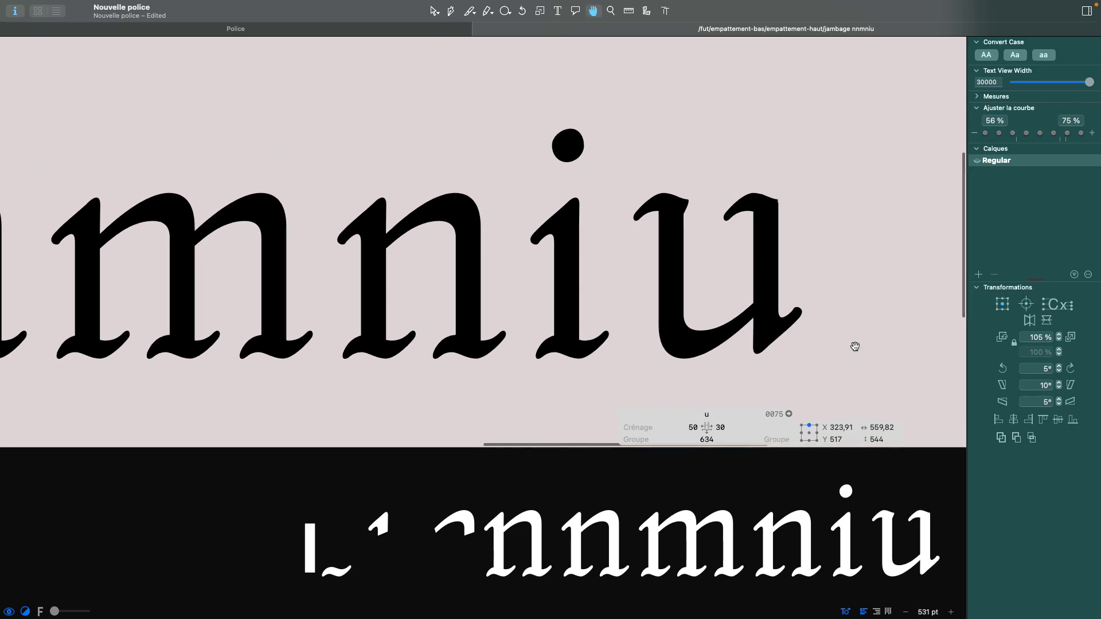
pyautogui.scroll(6, 681, 344)
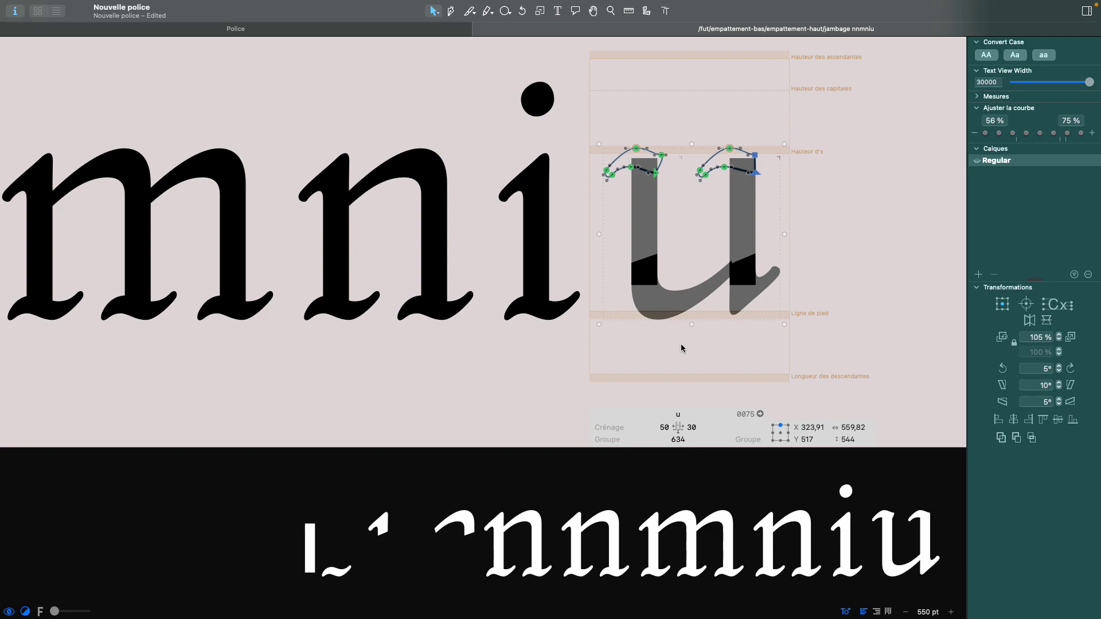
# - Link the u's left and right sidebearings directly to the same sides of the n
pyautogui.click(662, 427)
pyautogui.write('n')
pyautogui.click(771, 414)
pyautogui.click(705, 425)
pyautogui.write('n')
pyautogui.press('Return')
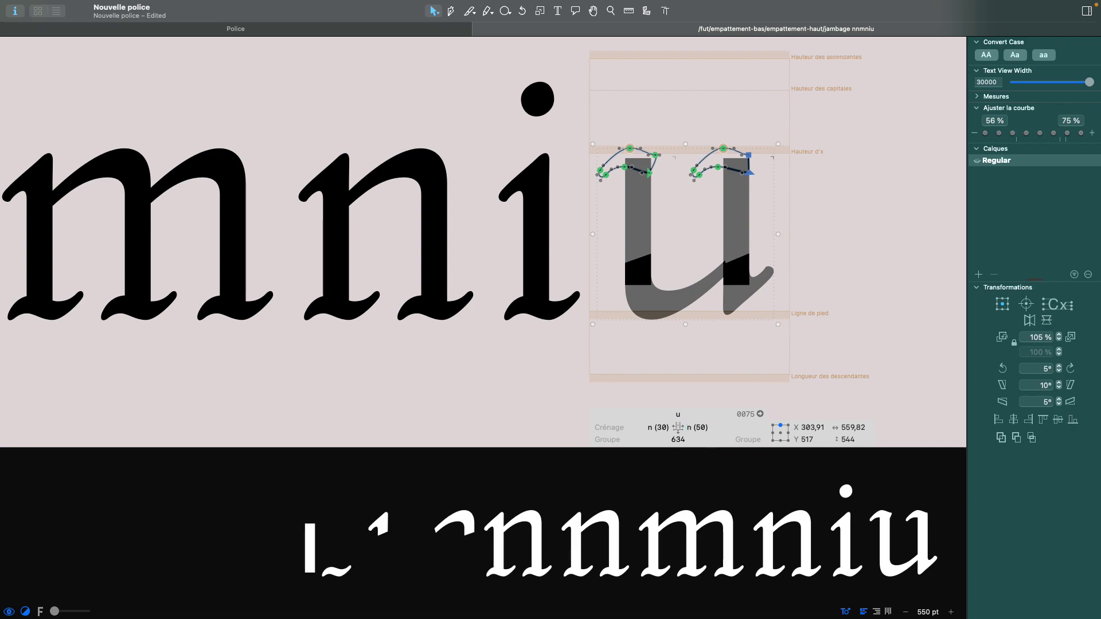
# - Set both sidebearings of the u to the mirrored n metrics with the formula =|n
pyautogui.click(646, 427)
pyautogui.write('=|n')
pyautogui.press('Return')
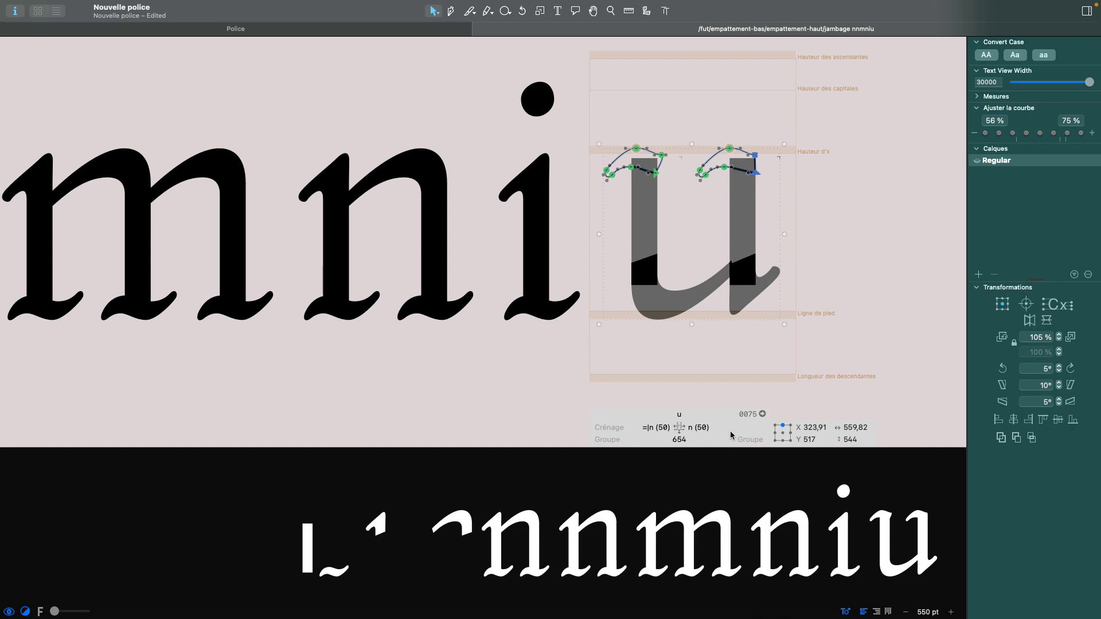
pyautogui.click(690, 428)
pyautogui.write('=')
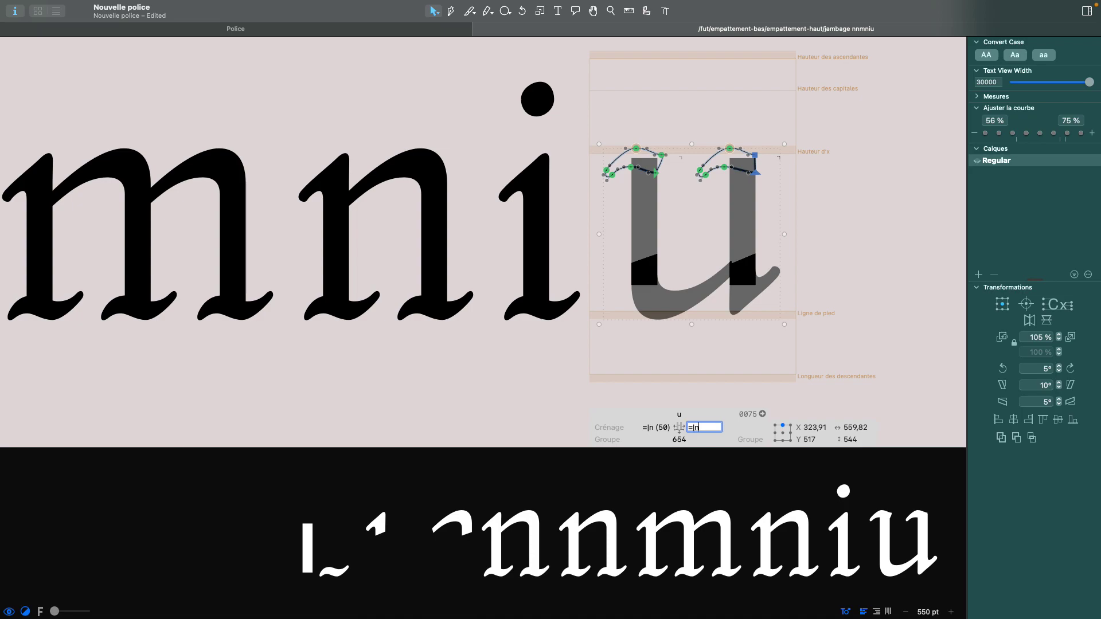
pyautogui.write('|n')
pyautogui.press('Return')
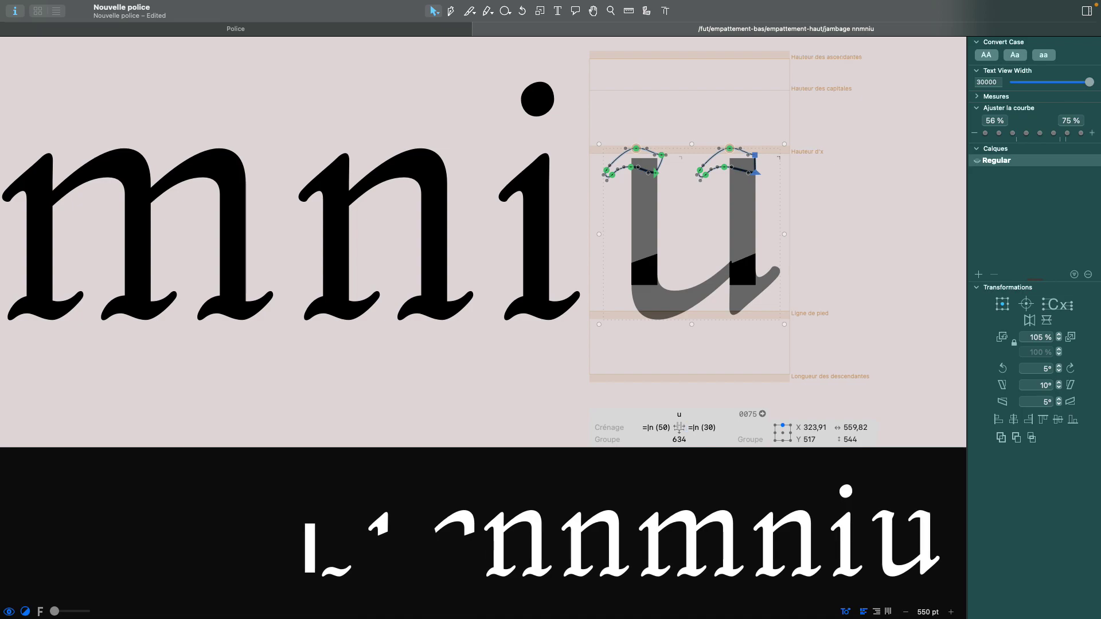
# - Try reducing the u's left sidebearing with the formula =|n-5, then restore the formula without the offset
pyautogui.click(663, 425)
pyautogui.write('-5')
pyautogui.press('Return')
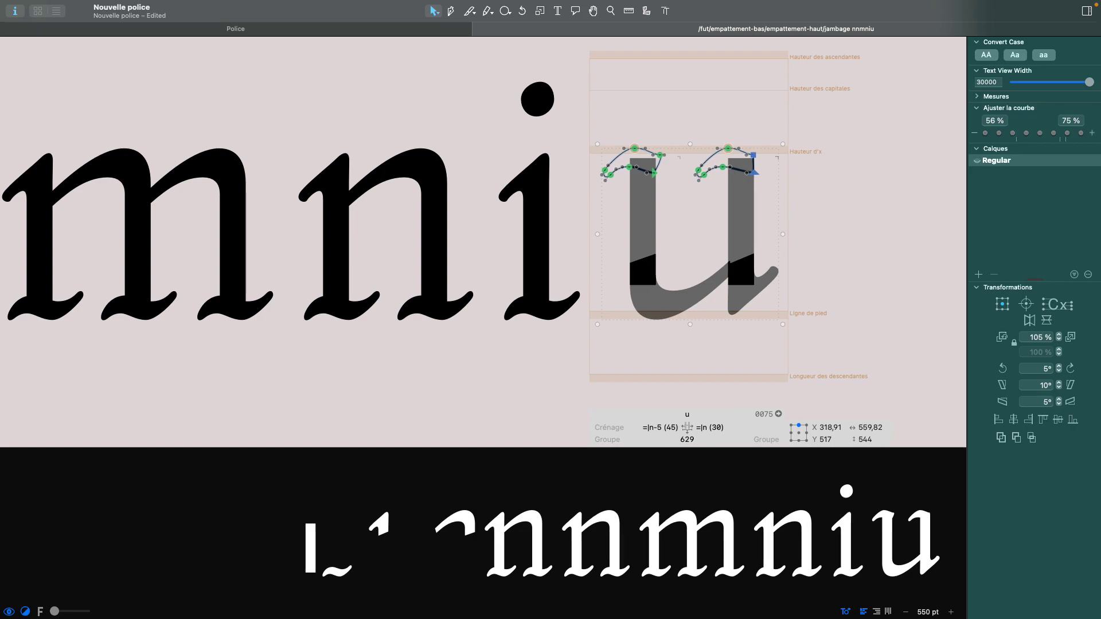
pyautogui.click(669, 427)
pyautogui.press('BackSpace')
pyautogui.press('BackSpace')
pyautogui.press('Return')
# - Add the test word "minimum" on a new line below the existing letters
pyautogui.click(852, 249)
pyautogui.press('space')
pyautogui.scroll(-5, 850, 246)
pyautogui.scroll(-3, 849, 246)
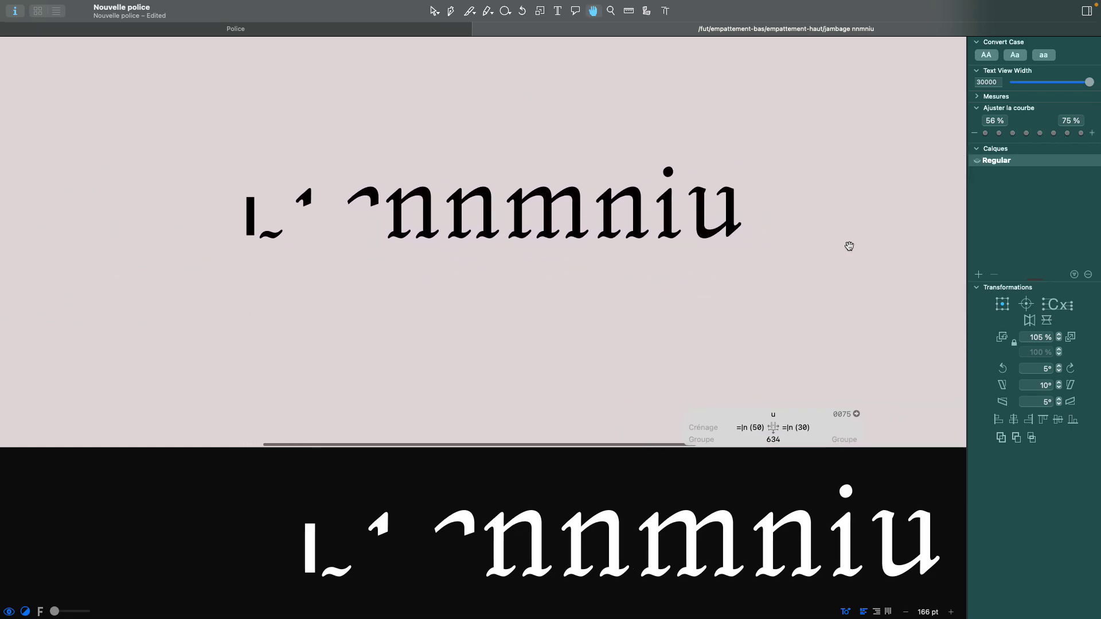
pyautogui.click(559, 10)
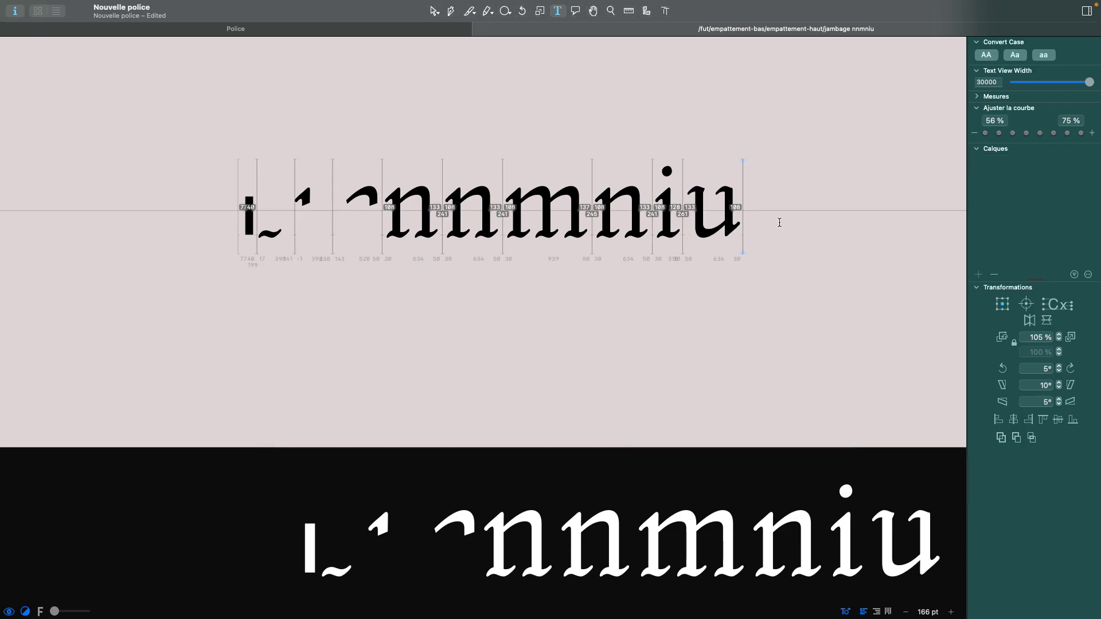
pyautogui.press('Return')
pyautogui.write('minimum')
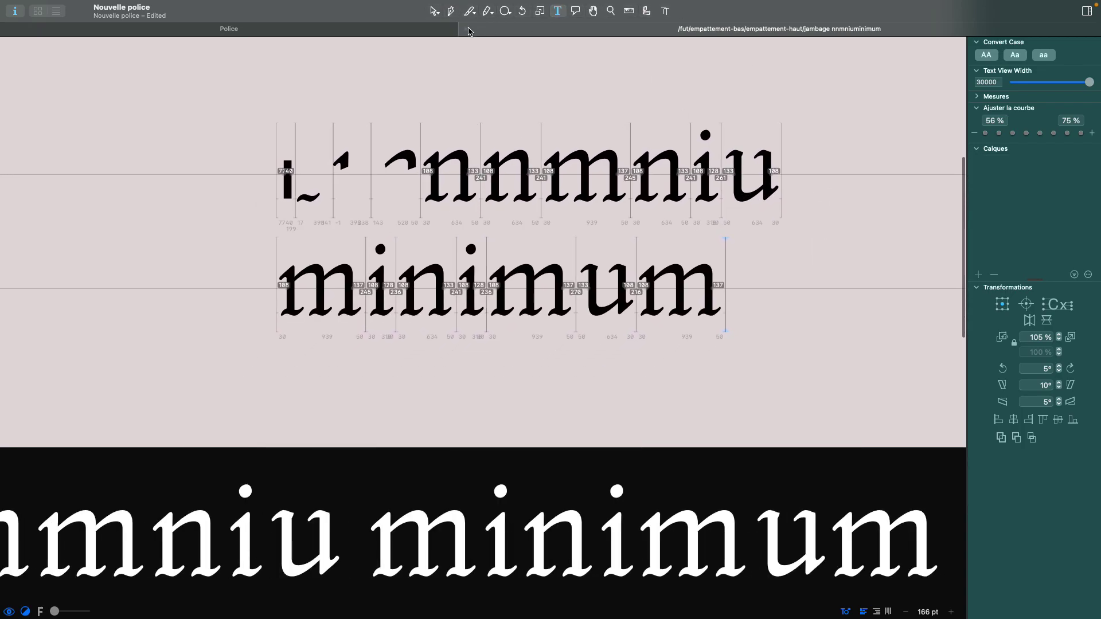
# - Examine the letter spacing in the word "minimum", especially around the u and its neighbouring m's
pyautogui.click(434, 10)
pyautogui.press('h')
pyautogui.moveTo(762, 268); pyautogui.dragTo(784, 246)
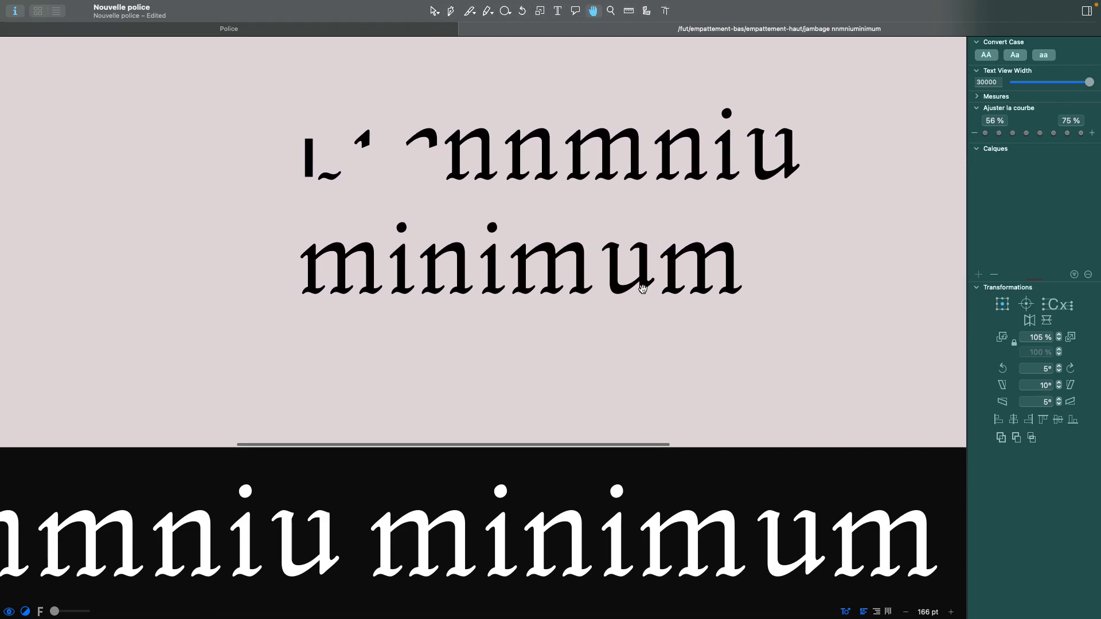
pyautogui.press('v')
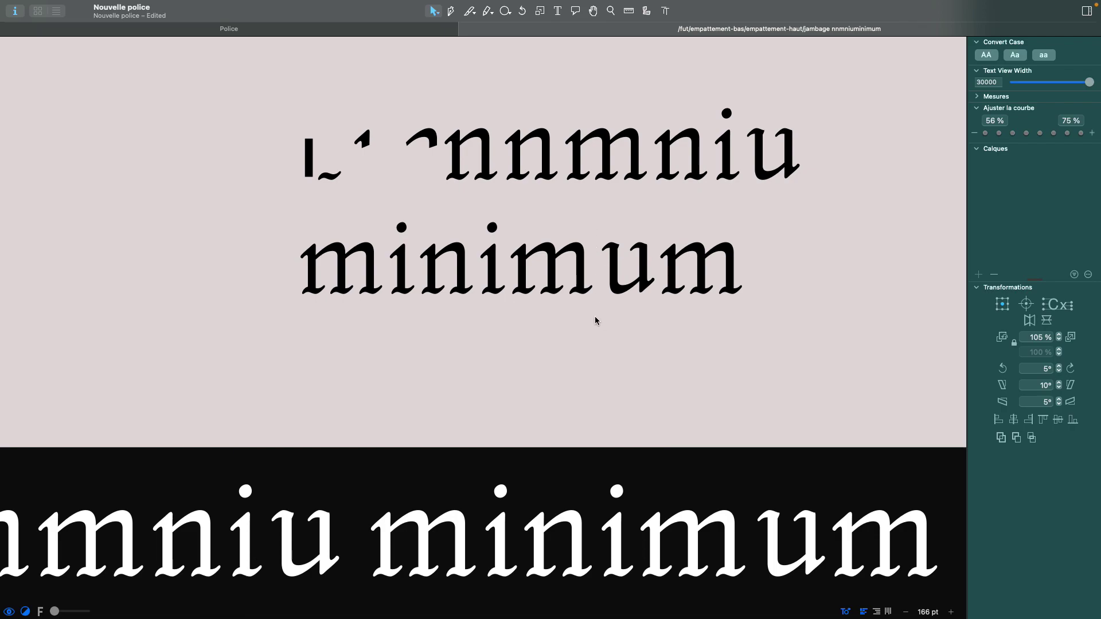
pyautogui.doubleClick(568, 269)
pyautogui.doubleClick(625, 274)
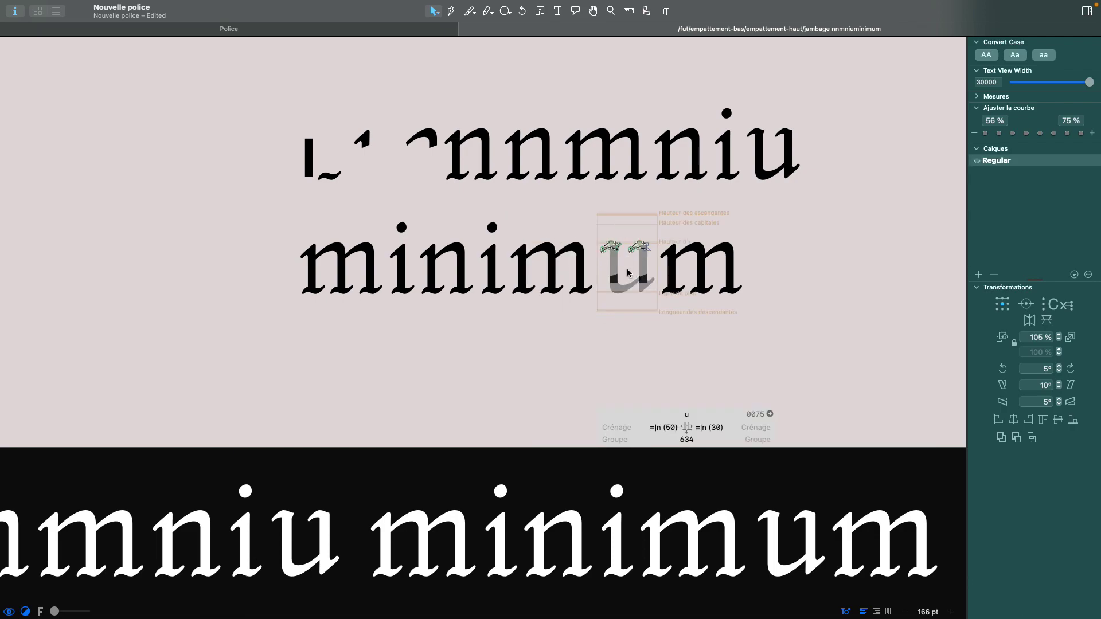
pyautogui.press('h')
pyautogui.hscroll(-3, 626, 270)
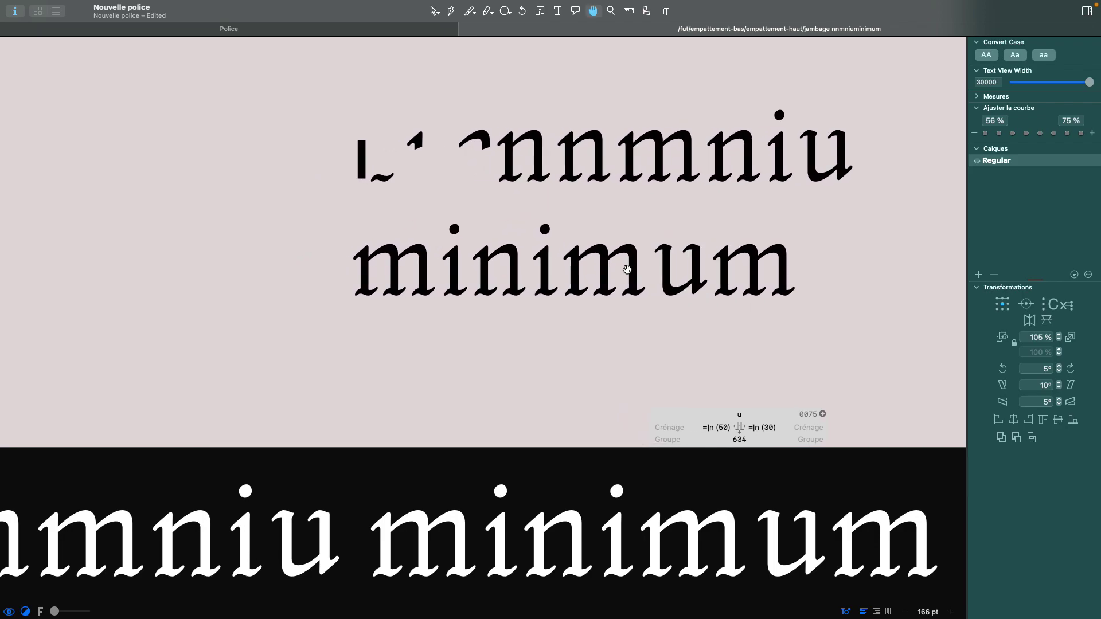
pyautogui.press('v')
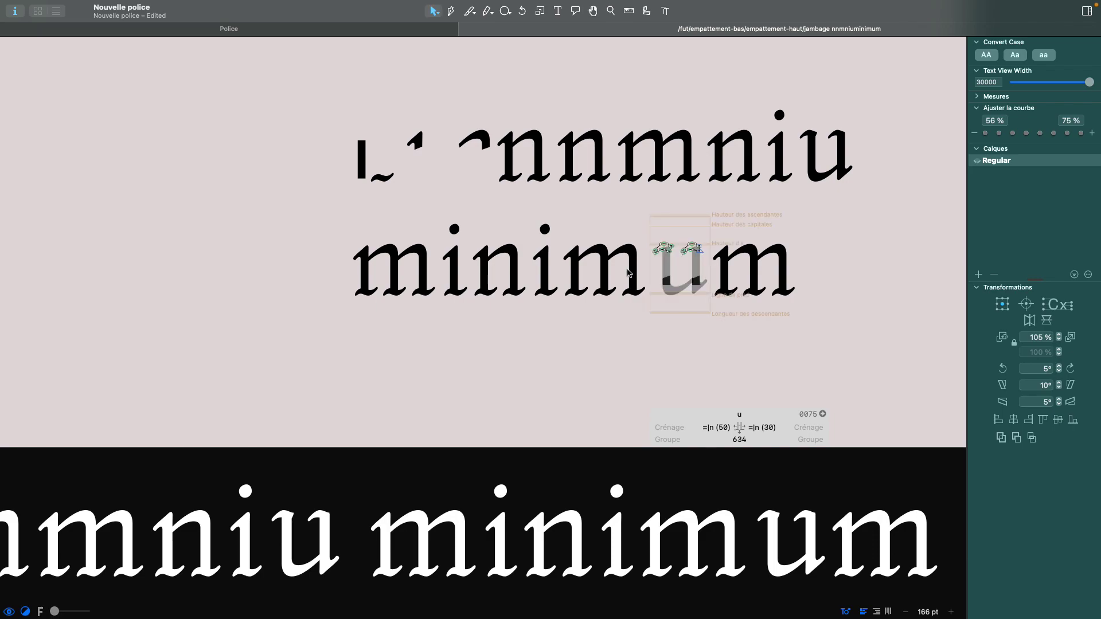
pyautogui.hscroll(3, 628, 273)
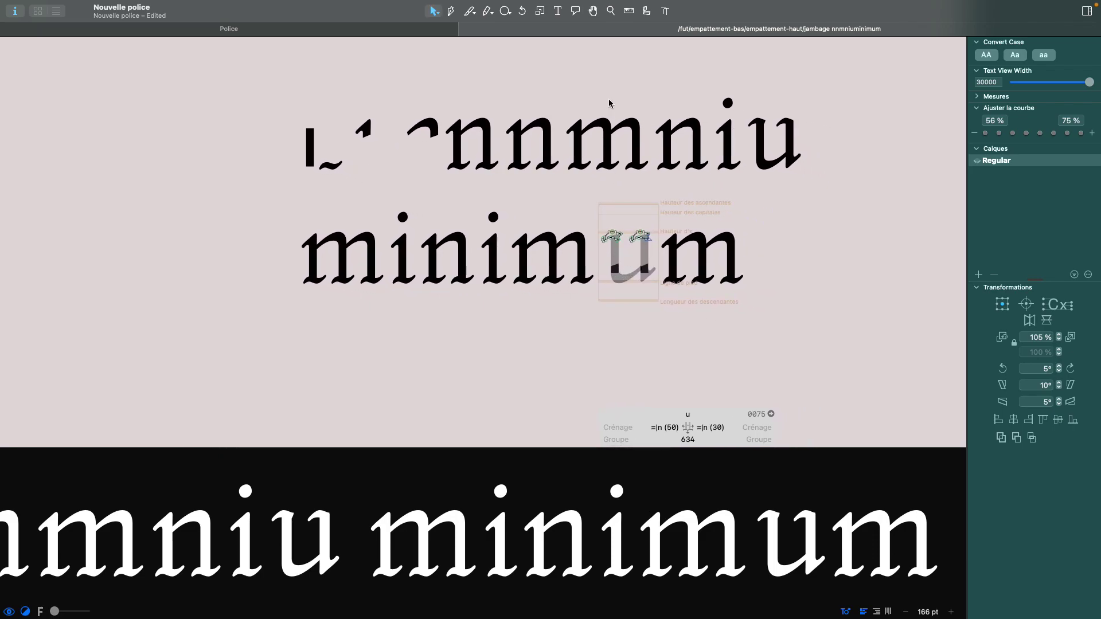
# - Add a third test line reading "nonoonnonon" below the word "minimum"
pyautogui.click(558, 11)
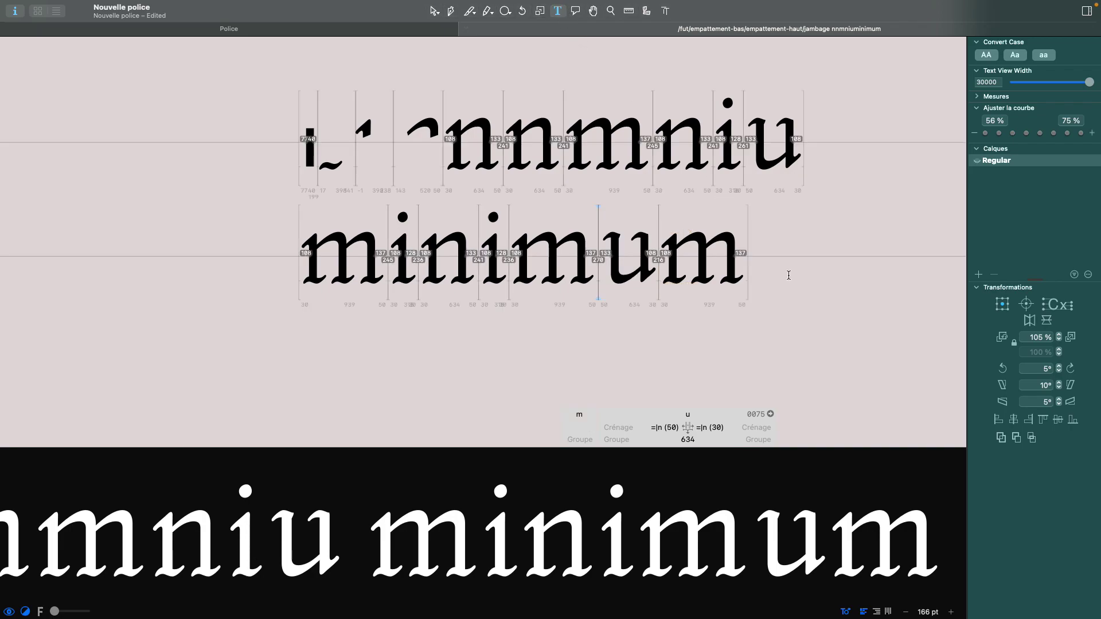
pyautogui.click(772, 259)
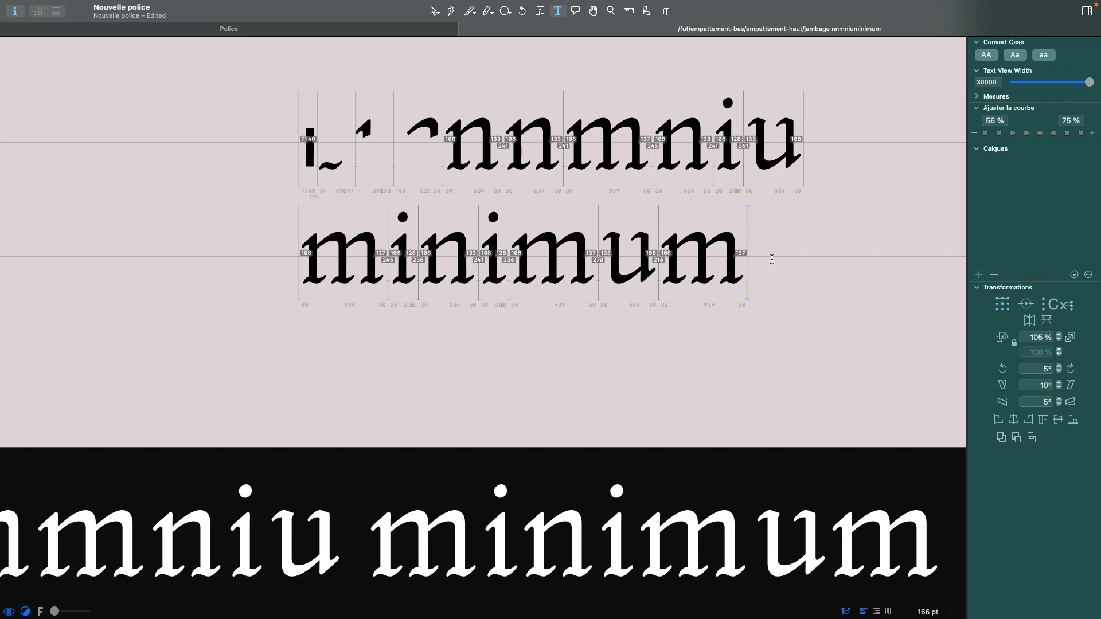
pyautogui.press('Return')
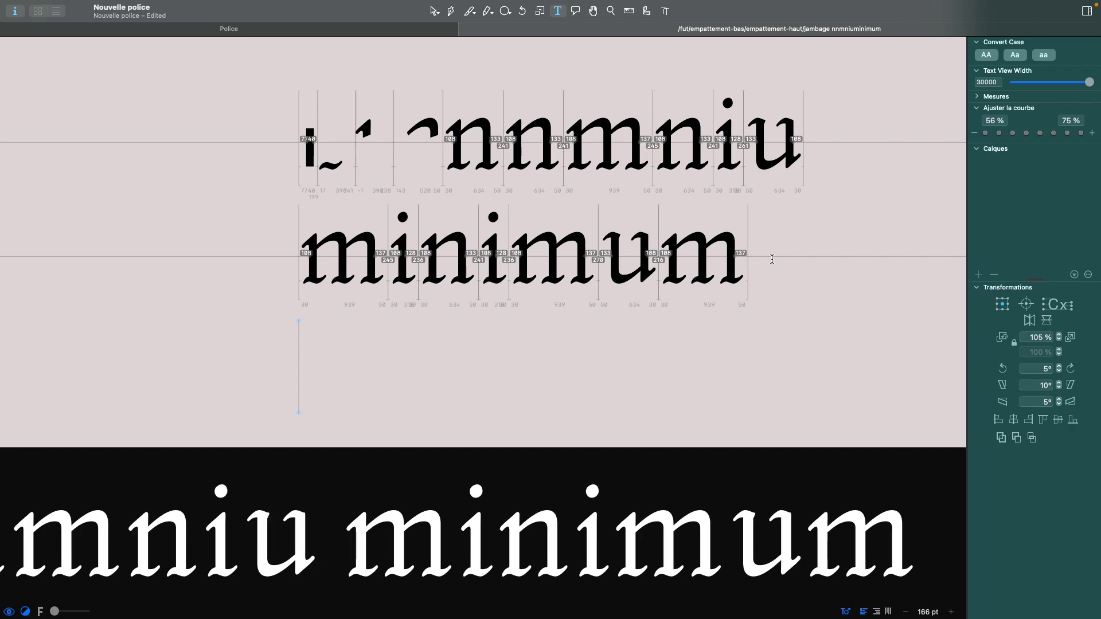
pyautogui.write('no')
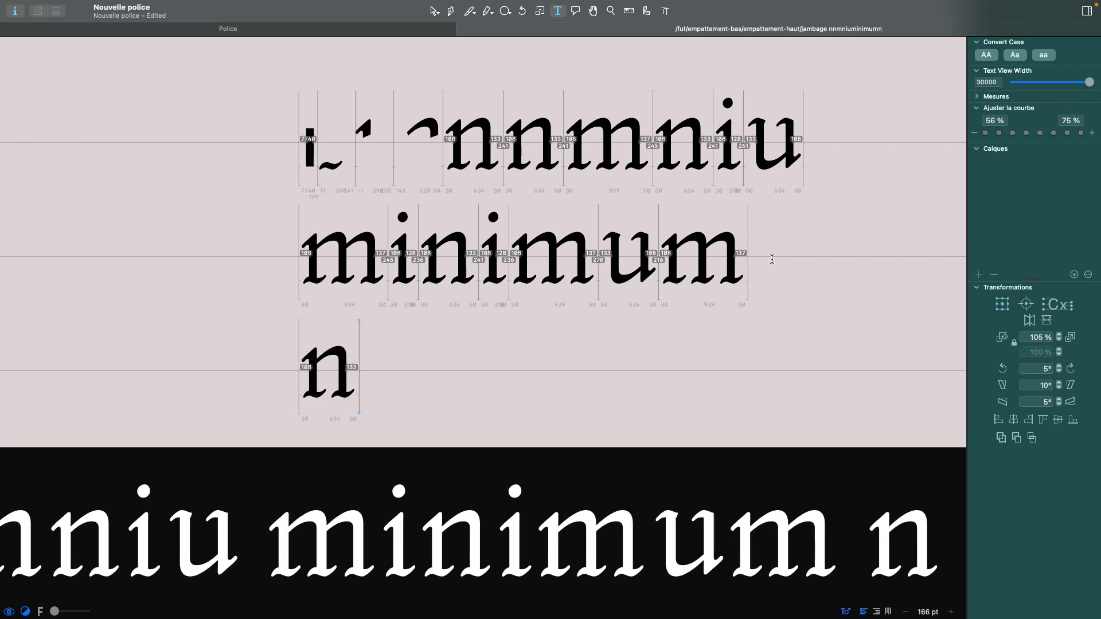
pyautogui.write('noonn')
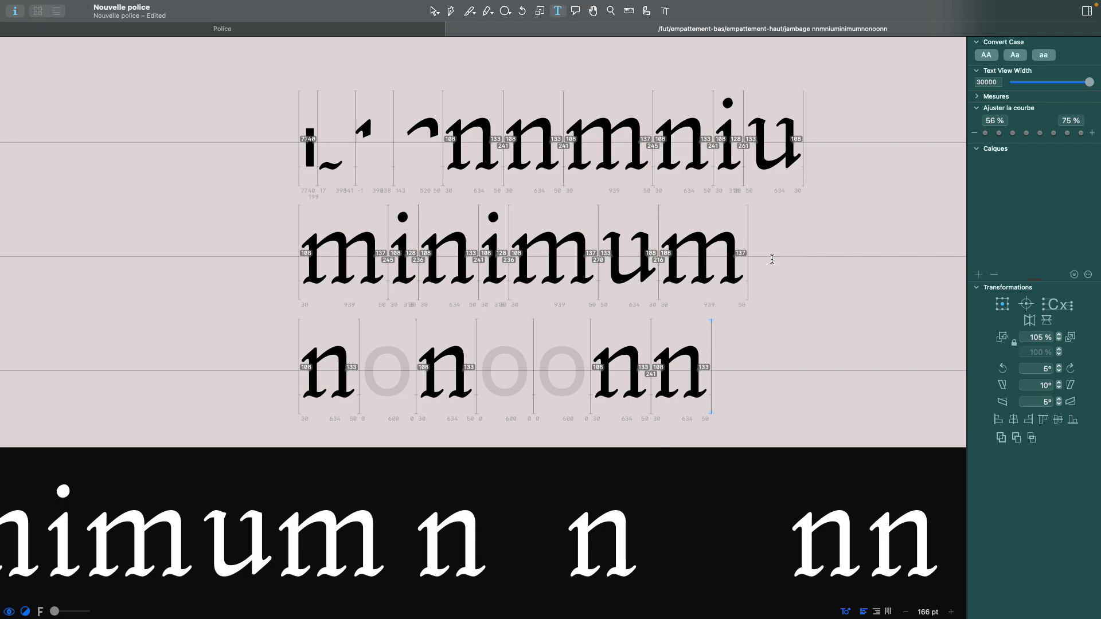
pyautogui.write('onon')
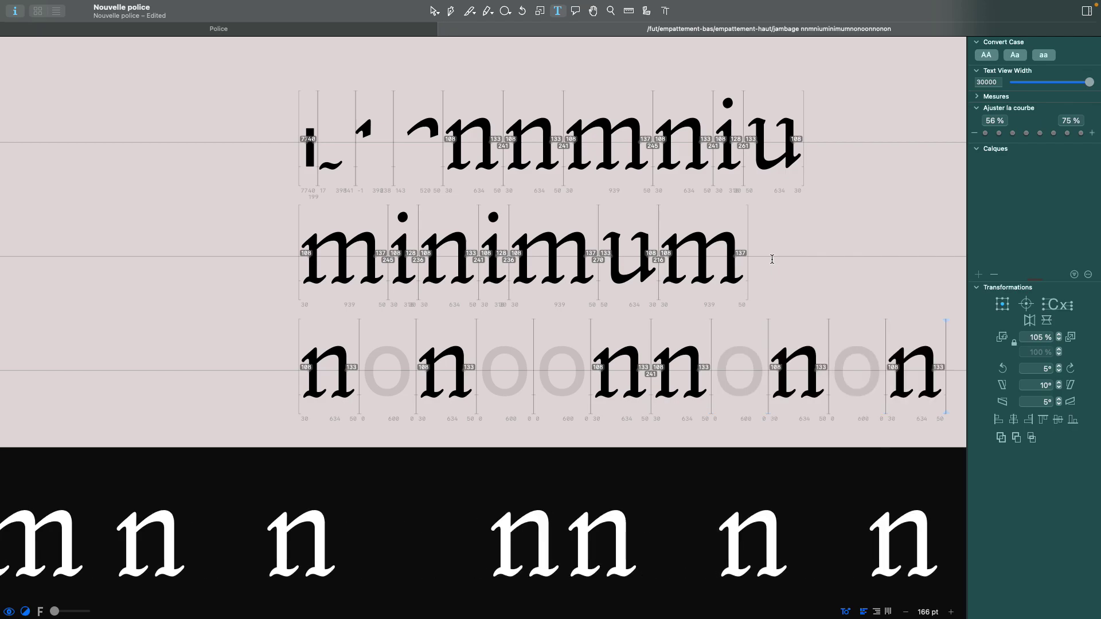
pyautogui.scroll(-2, 772, 259)
pyautogui.hscroll(2, 771, 259)
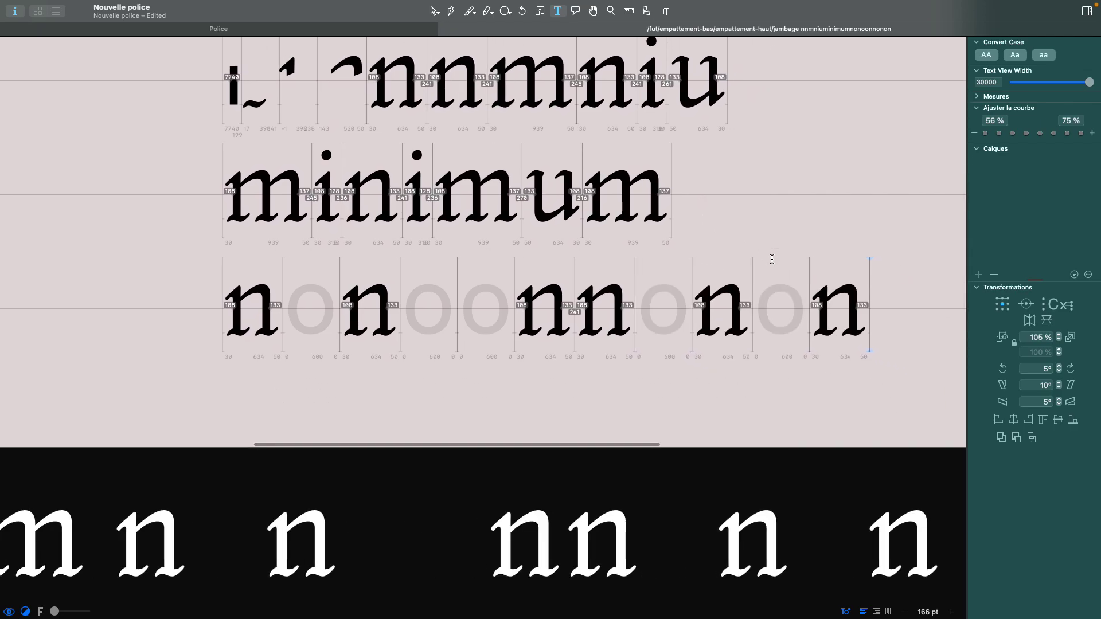
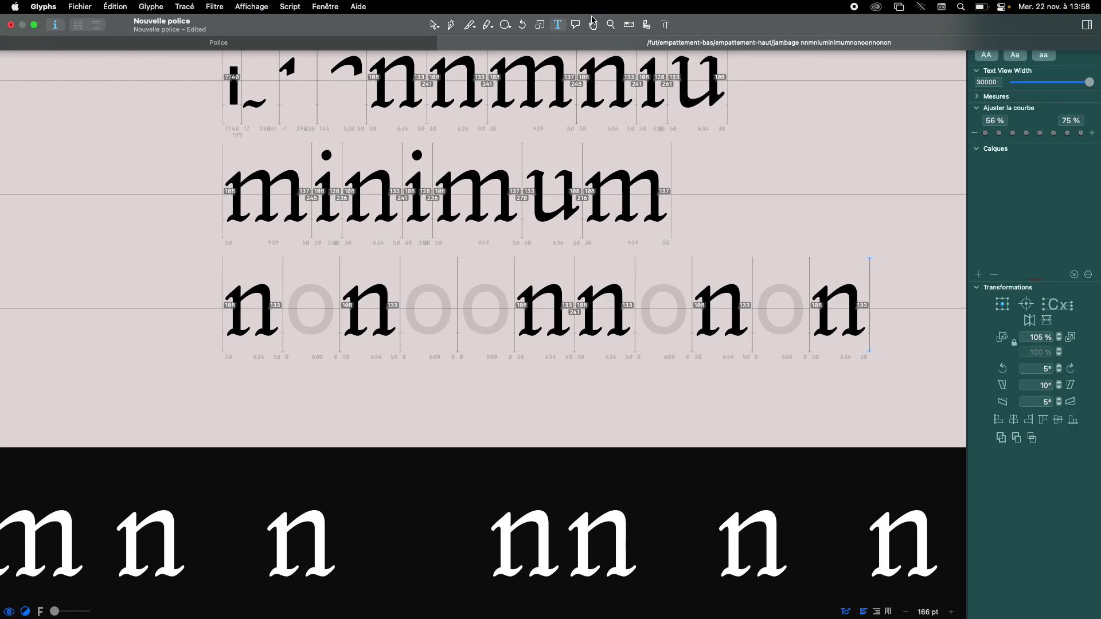
# - Open the second o of the oo pair for editing and add the image o.jpg from the bas-de-casse folder to it
pyautogui.click(434, 25)
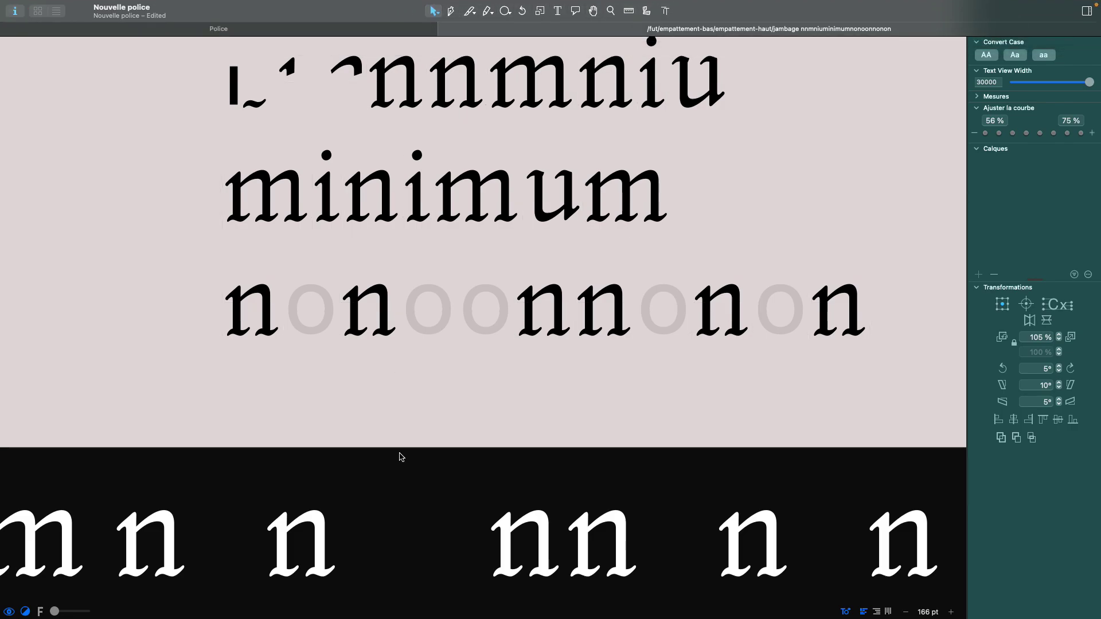
pyautogui.scroll(-2, 422, 381)
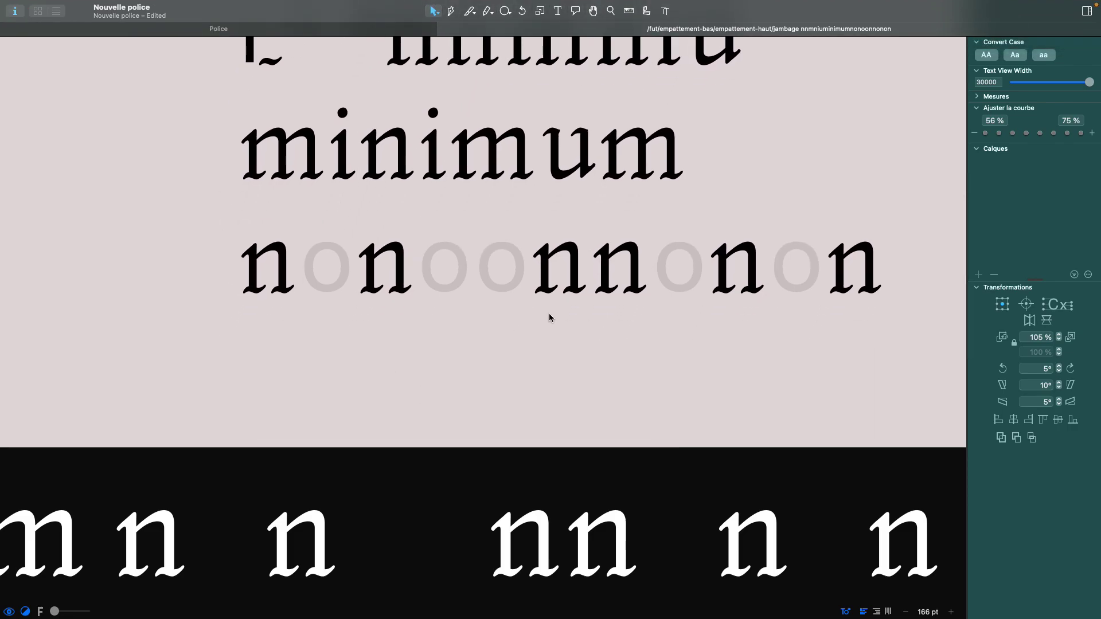
pyautogui.click(494, 265)
pyautogui.scroll(5, 511, 273)
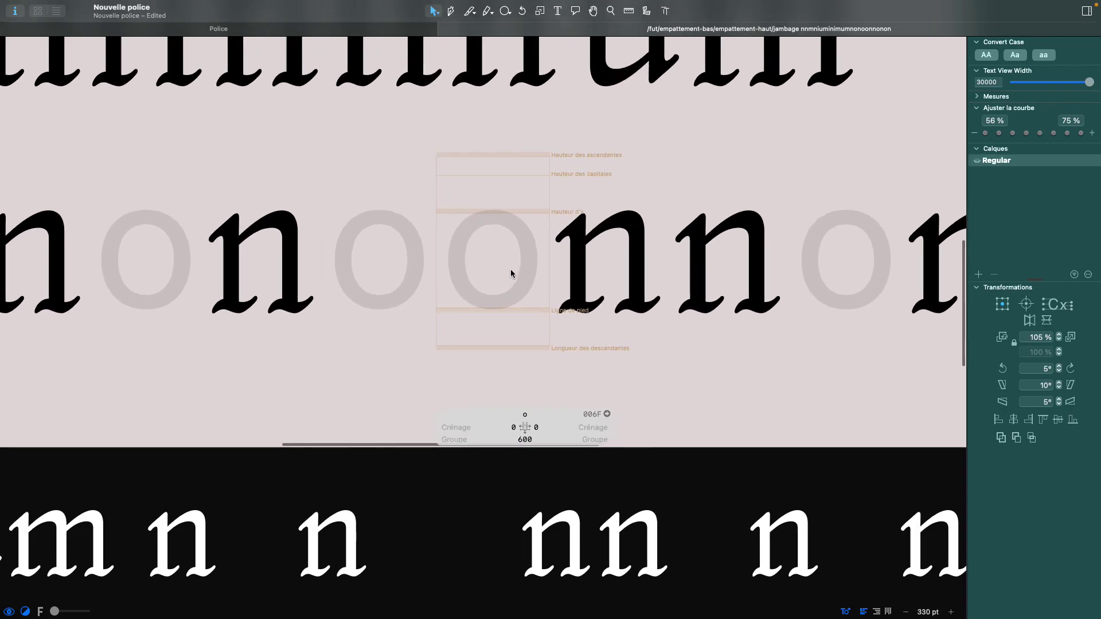
pyautogui.moveTo(93, 9)
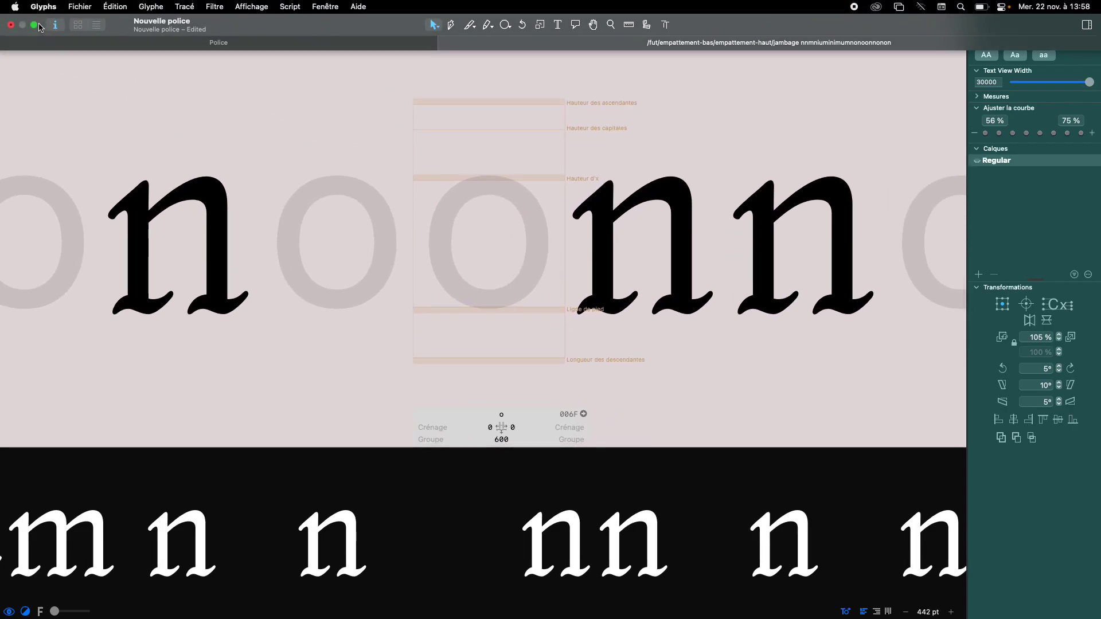
pyautogui.moveTo(35, 26)
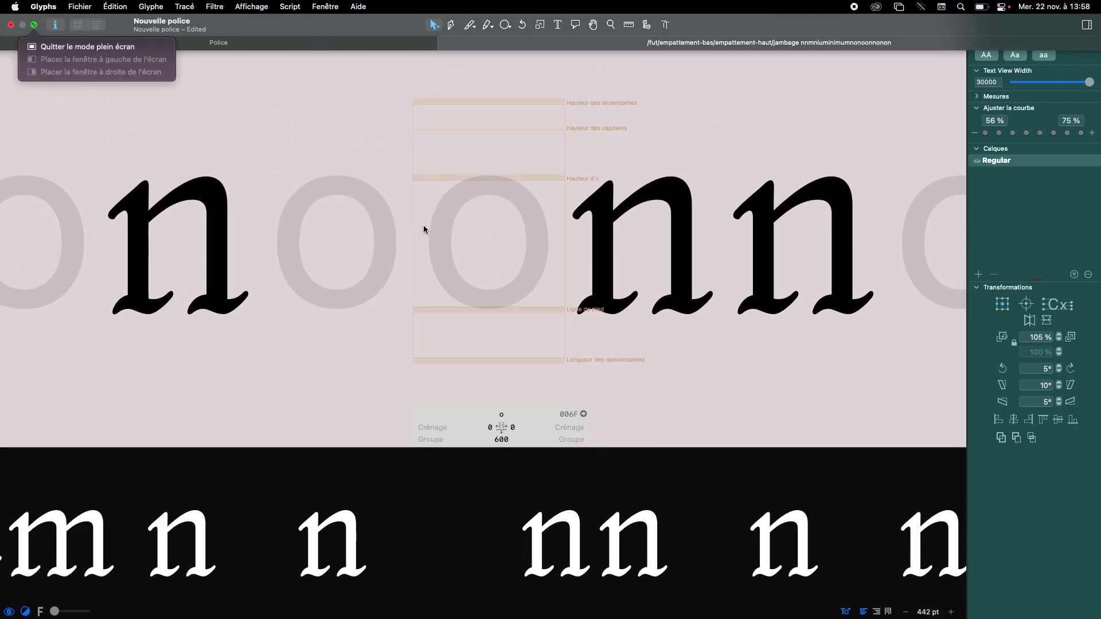
pyautogui.moveTo(182, 1)
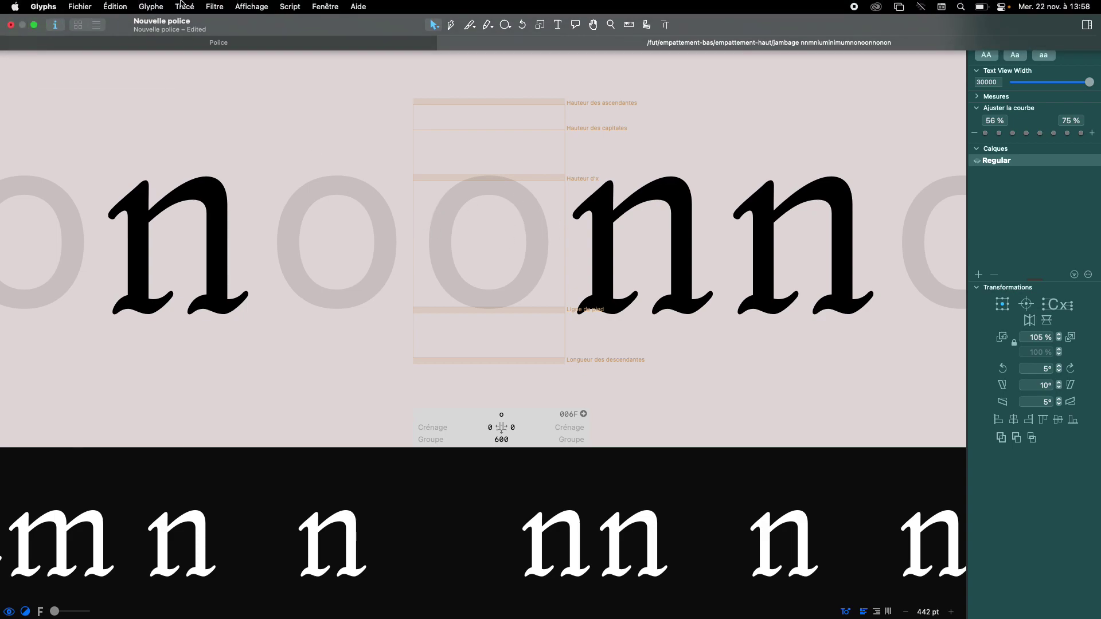
pyautogui.click(115, 6)
pyautogui.moveTo(147, 6)
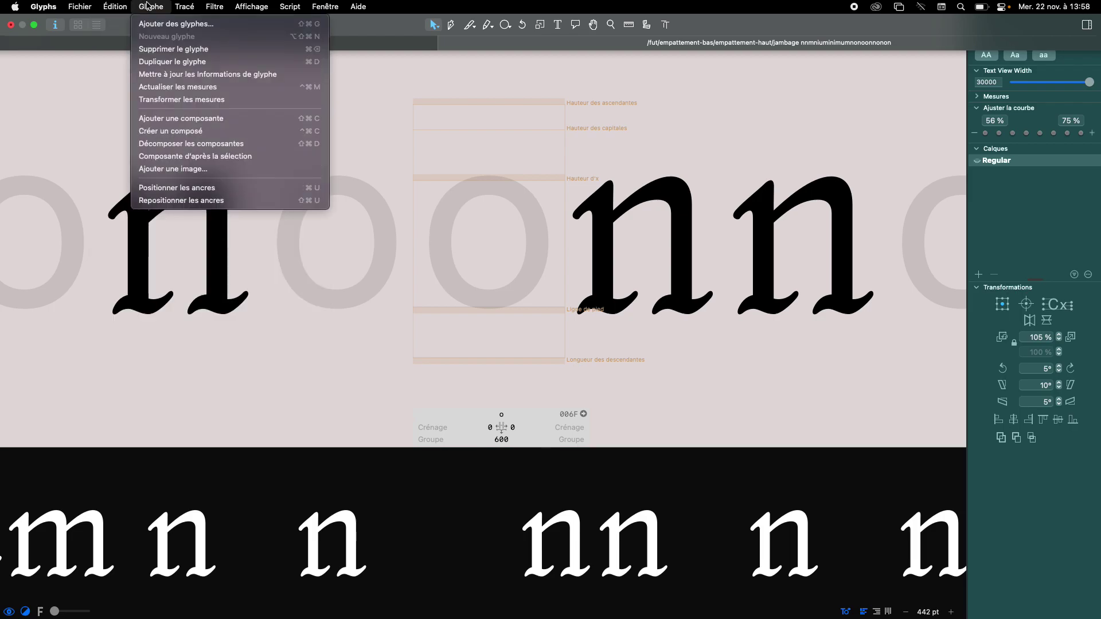
pyautogui.click(194, 169)
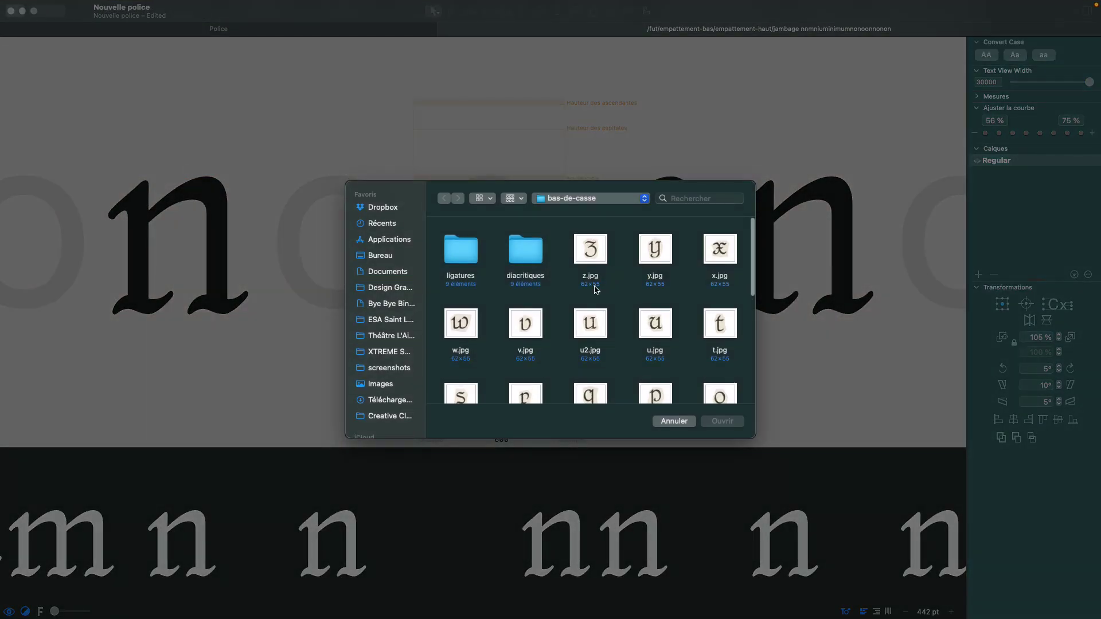
pyautogui.click(592, 334)
pyautogui.press('o')
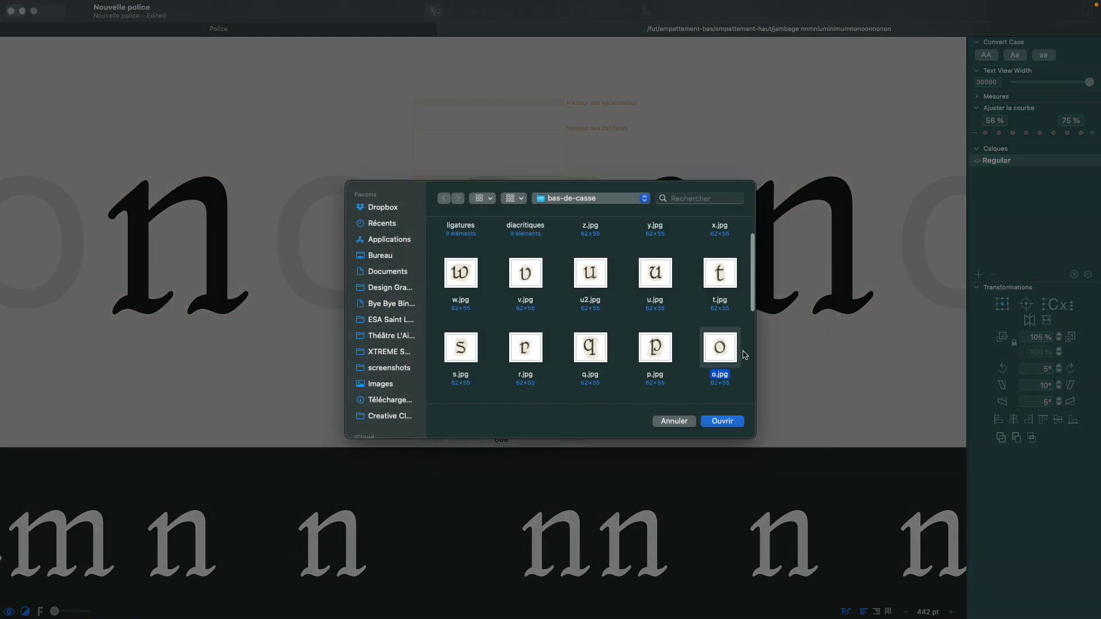
pyautogui.click(721, 422)
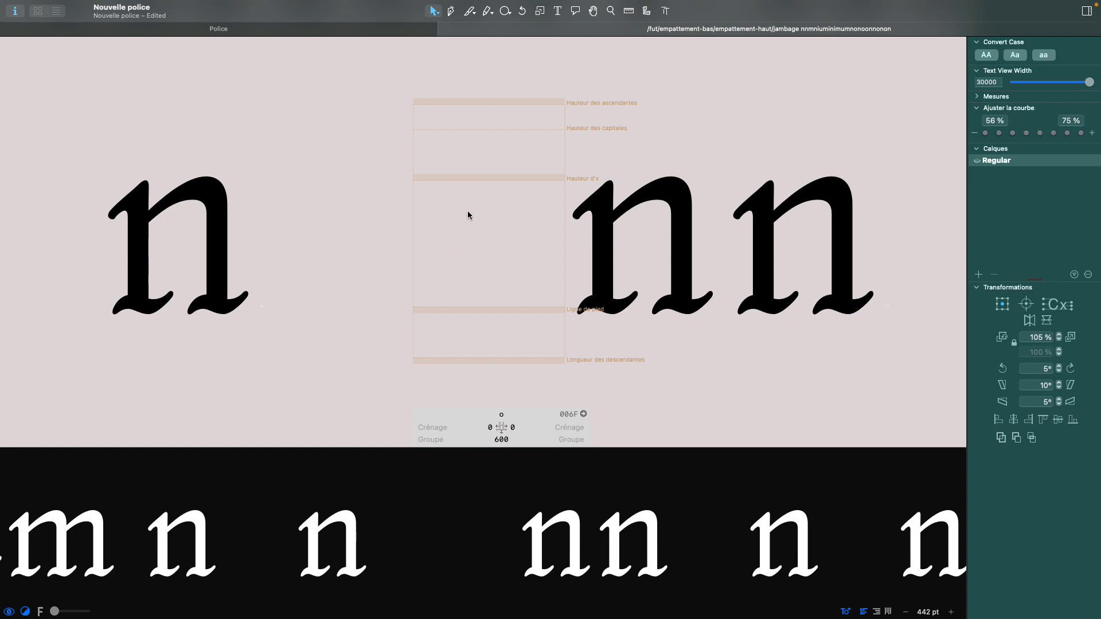
# - Enlarge the o.jpg image to about 14727% and position its o between the baseline and the x-height
pyautogui.scroll(5, 415, 310)
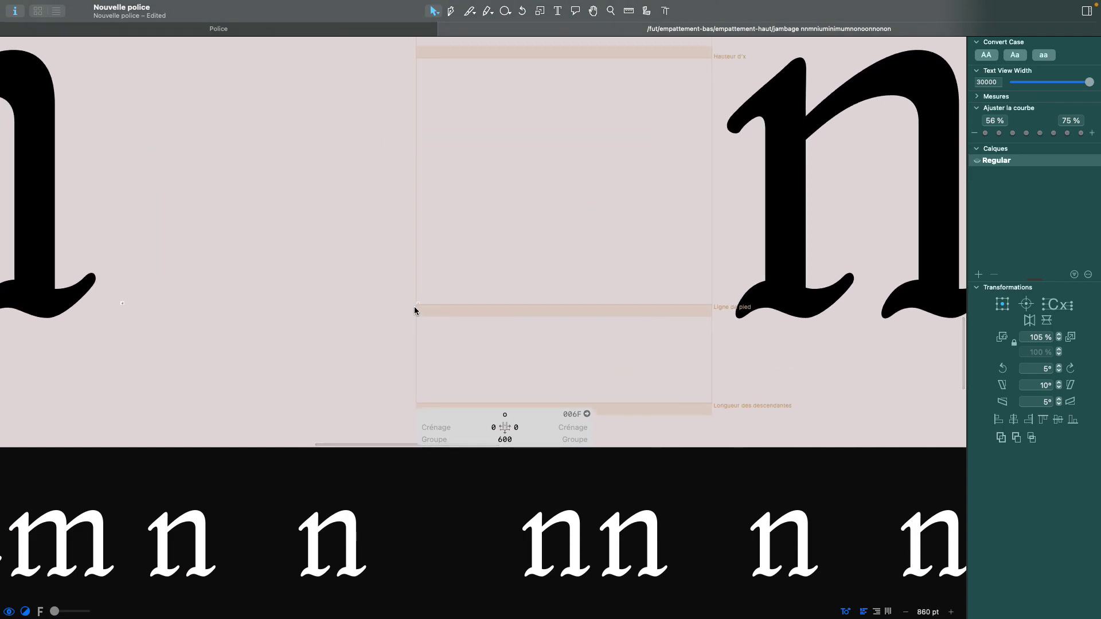
pyautogui.click(418, 304)
pyautogui.moveTo(427, 299); pyautogui.dragTo(706, 35)
pyautogui.scroll(-5, 677, 212)
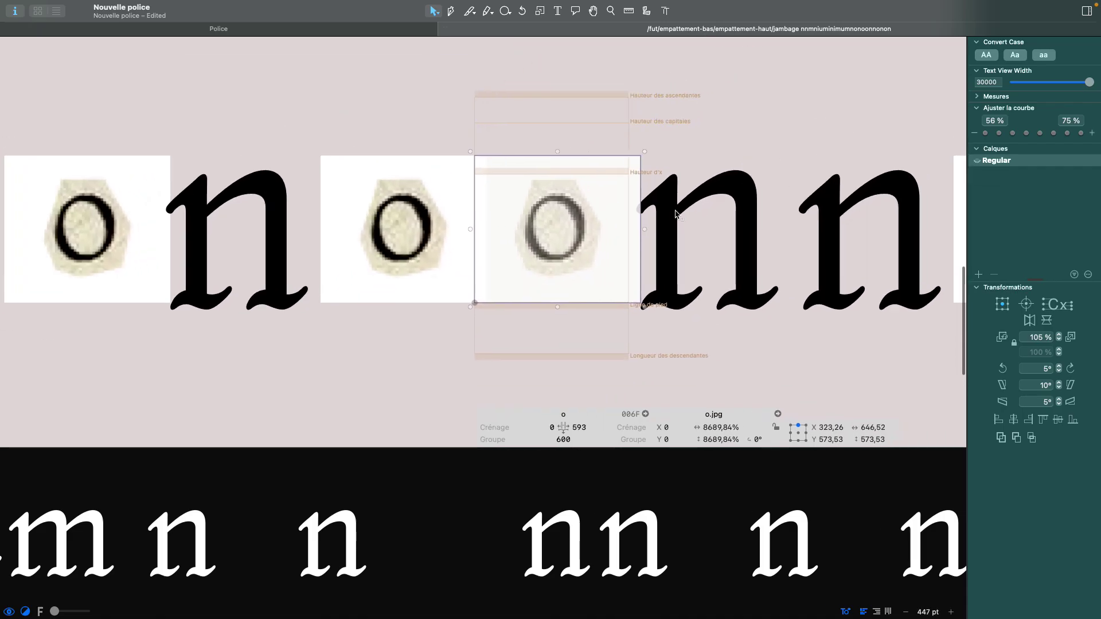
pyautogui.moveTo(585, 235); pyautogui.dragTo(556, 283)
pyautogui.moveTo(599, 201); pyautogui.dragTo(712, 98)
pyautogui.moveTo(602, 228); pyautogui.dragTo(564, 253)
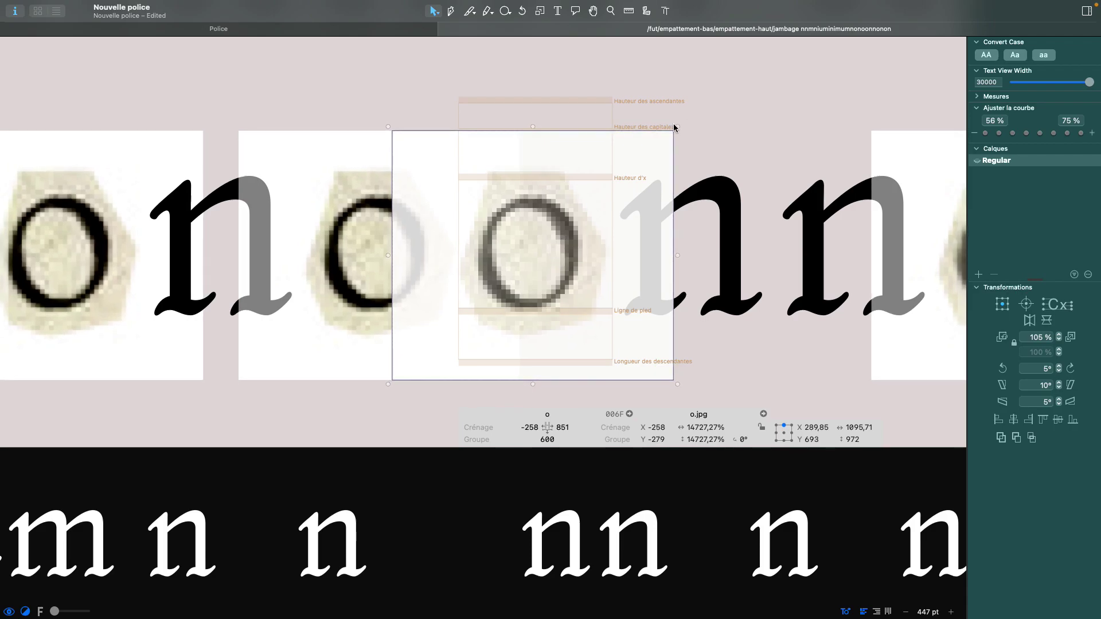
# - Enlarge the o.jpg image further to about 17629% and realign it at X -368, Y -349
pyautogui.moveTo(677, 128); pyautogui.dragTo(720, 88)
pyautogui.click(597, 189)
pyautogui.moveTo(597, 189); pyautogui.dragTo(575, 205)
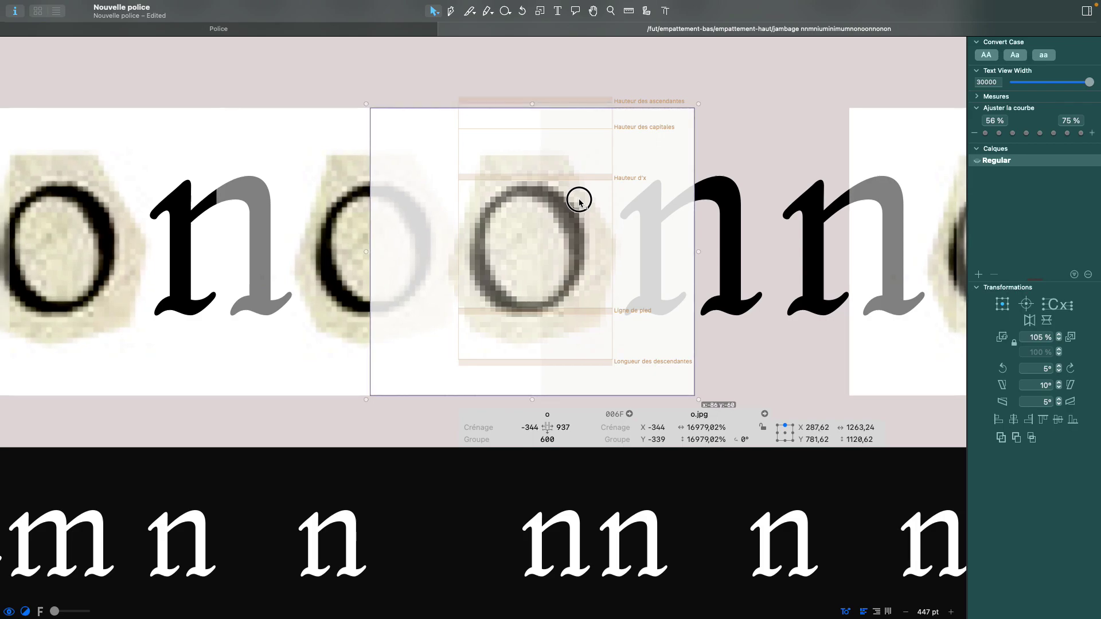
pyautogui.moveTo(698, 103); pyautogui.dragTo(708, 94)
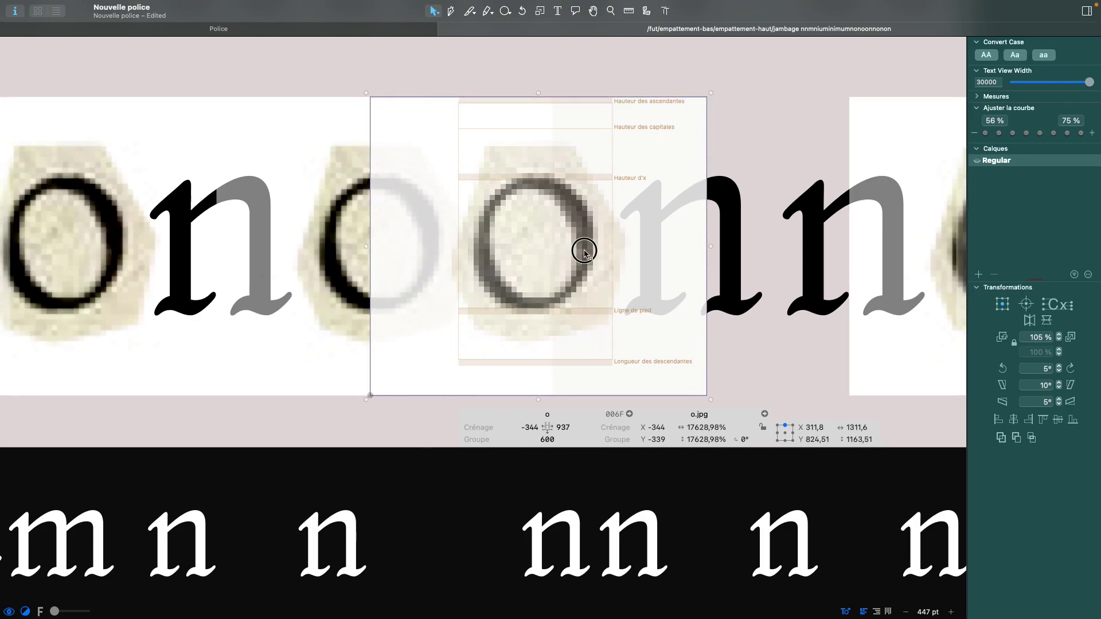
pyautogui.moveTo(583, 251); pyautogui.dragTo(576, 252)
pyautogui.hscroll(3, 676, 279)
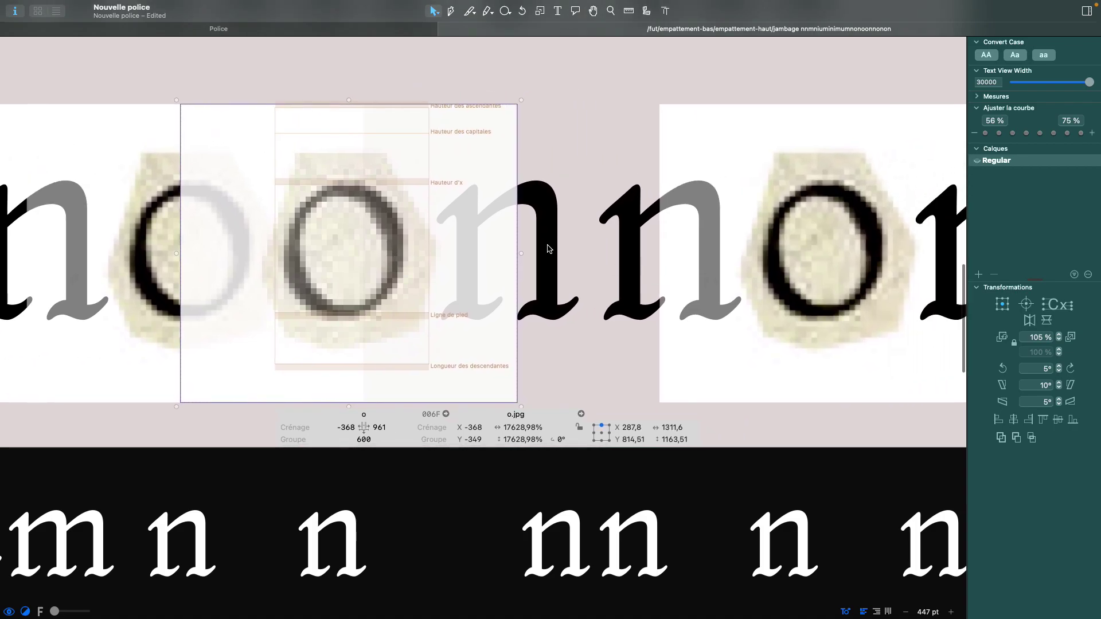
# - Unlock the n2.jpg image in the neighbouring n, copy its horizontal scale value, and lock the image again
pyautogui.doubleClick(529, 233)
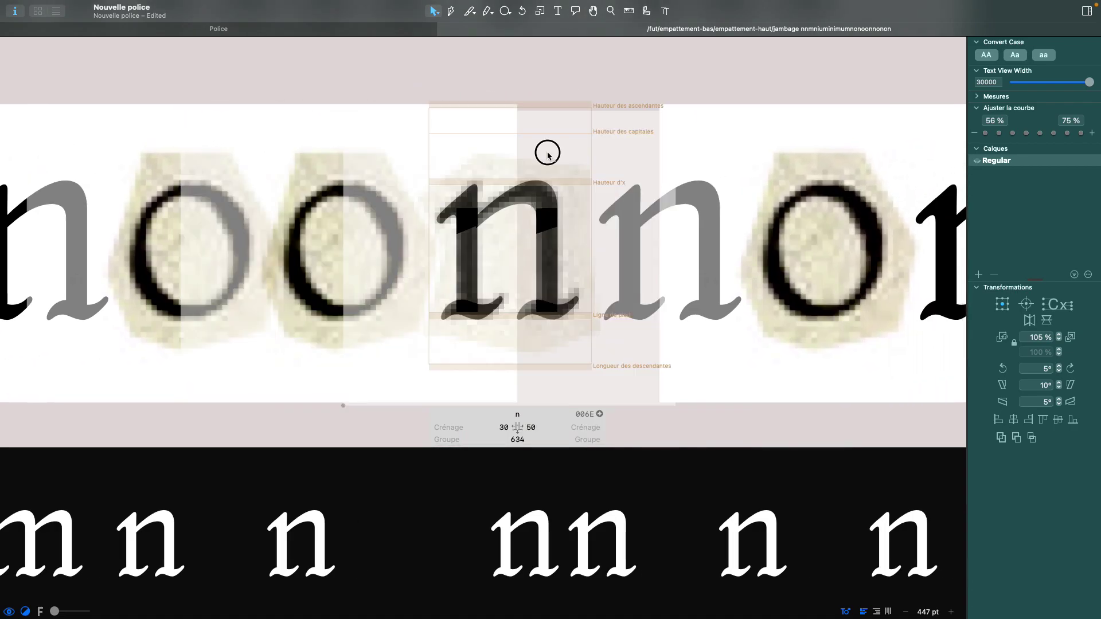
pyautogui.rightClick(556, 135)
pyautogui.click(576, 142)
pyautogui.click(576, 140)
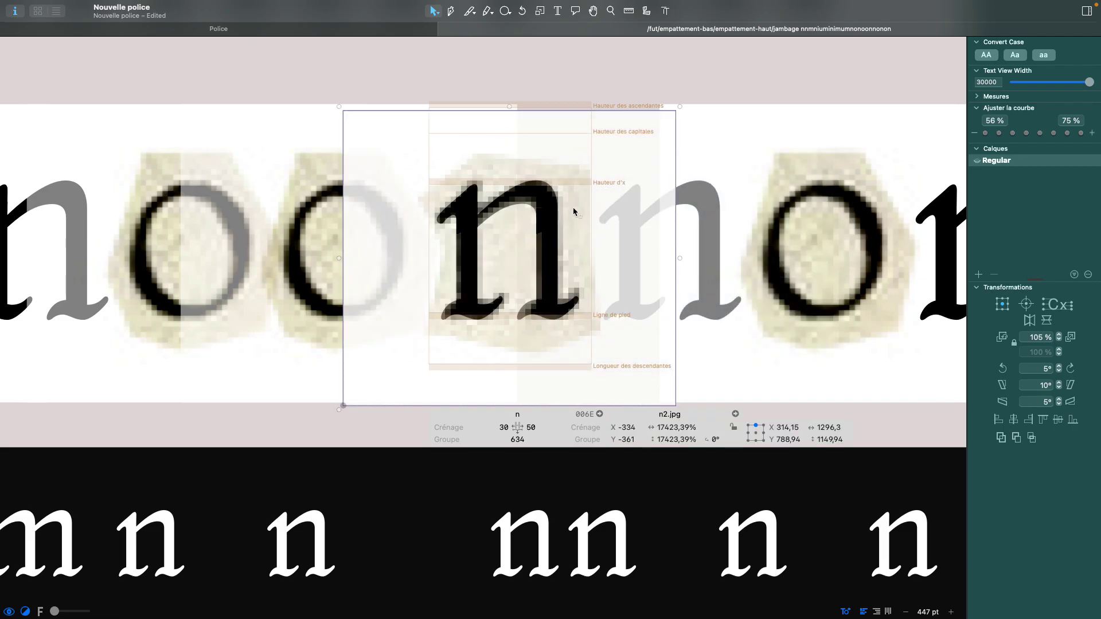
pyautogui.click(696, 428)
pyautogui.moveTo(702, 427); pyautogui.dragTo(627, 434)
pyautogui.press('super+c')
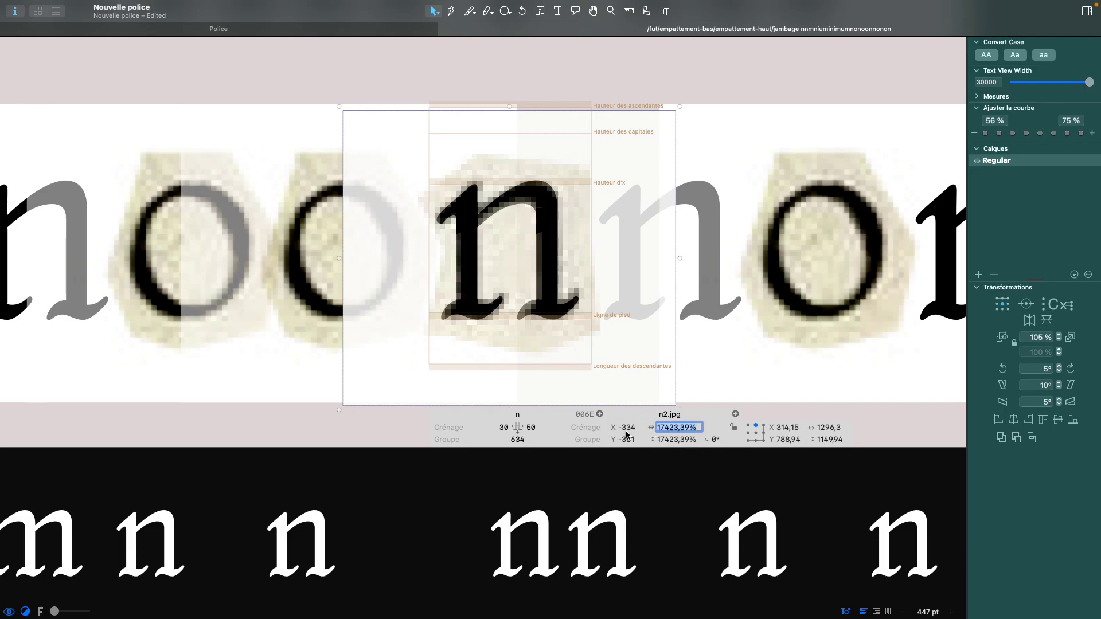
pyautogui.rightClick(578, 170)
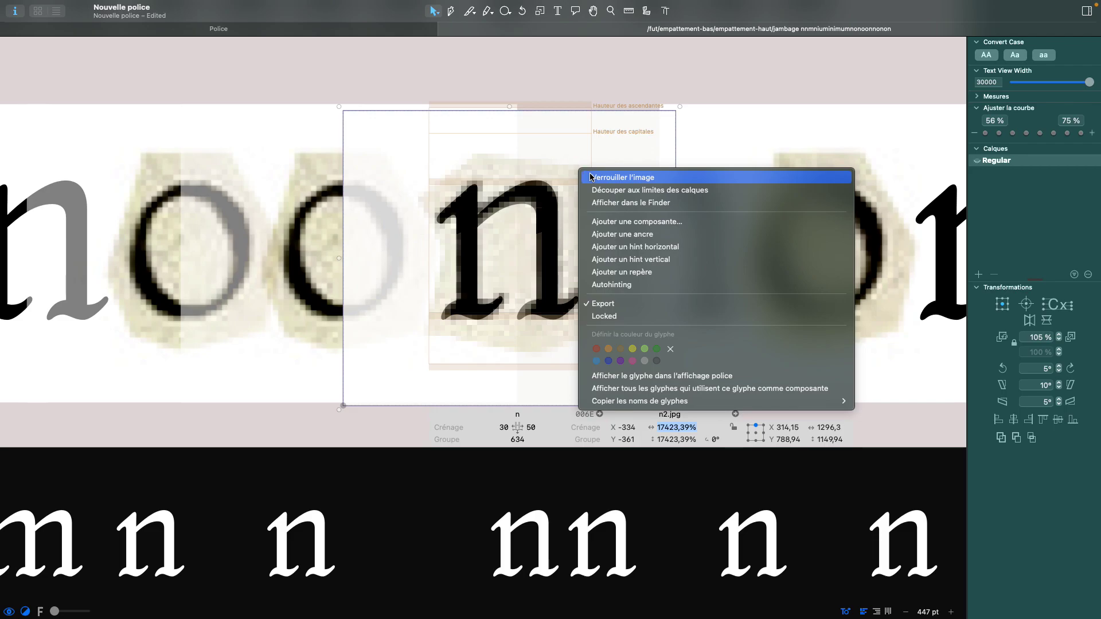
pyautogui.click(585, 177)
# - Set both scales of the o.jpg image to 17423,39% and reposition it at X -352, Y -334
pyautogui.click(289, 159)
pyautogui.doubleClick(289, 159)
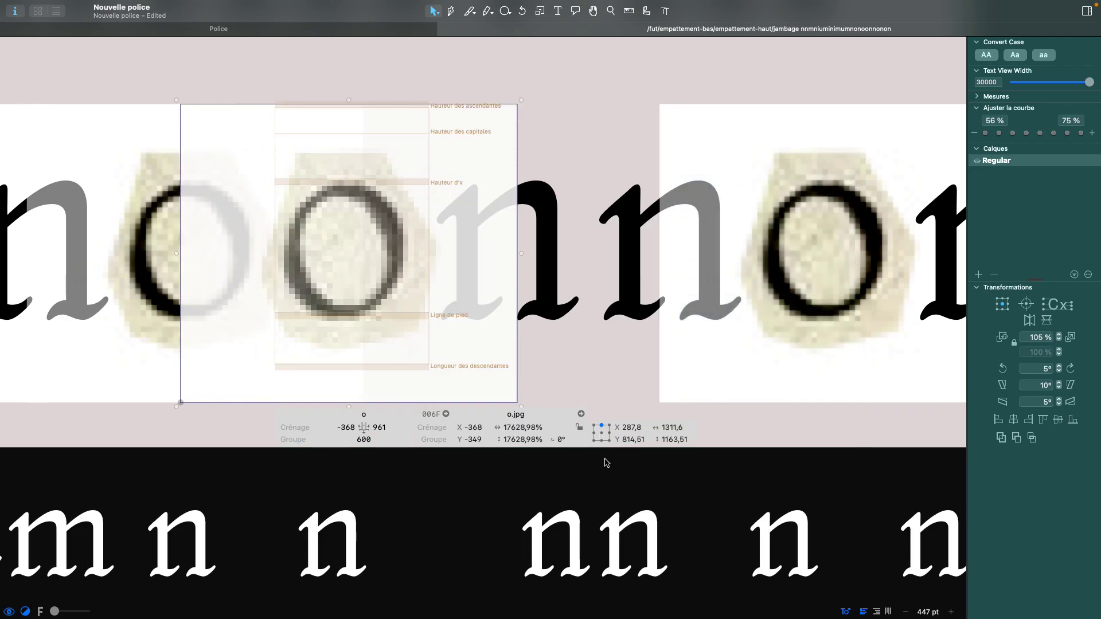
pyautogui.moveTo(543, 427); pyautogui.dragTo(479, 436)
pyautogui.press('super+v')
pyautogui.press('Return')
pyautogui.moveTo(545, 439); pyautogui.dragTo(480, 442)
pyautogui.press('super+v')
pyautogui.press('Return')
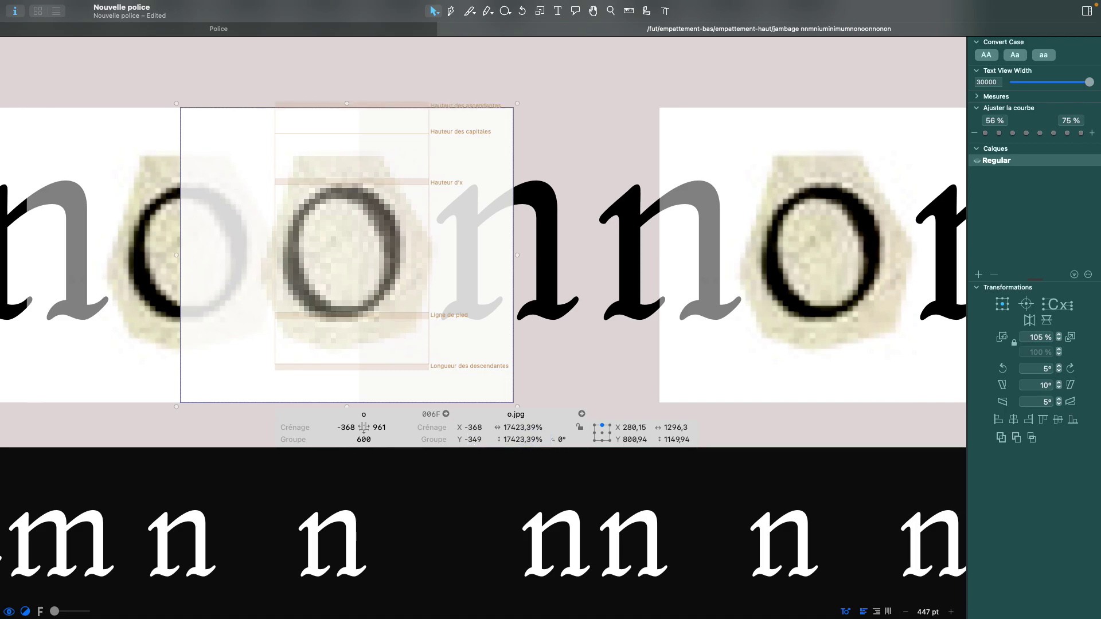
pyautogui.moveTo(362, 235); pyautogui.dragTo(365, 231)
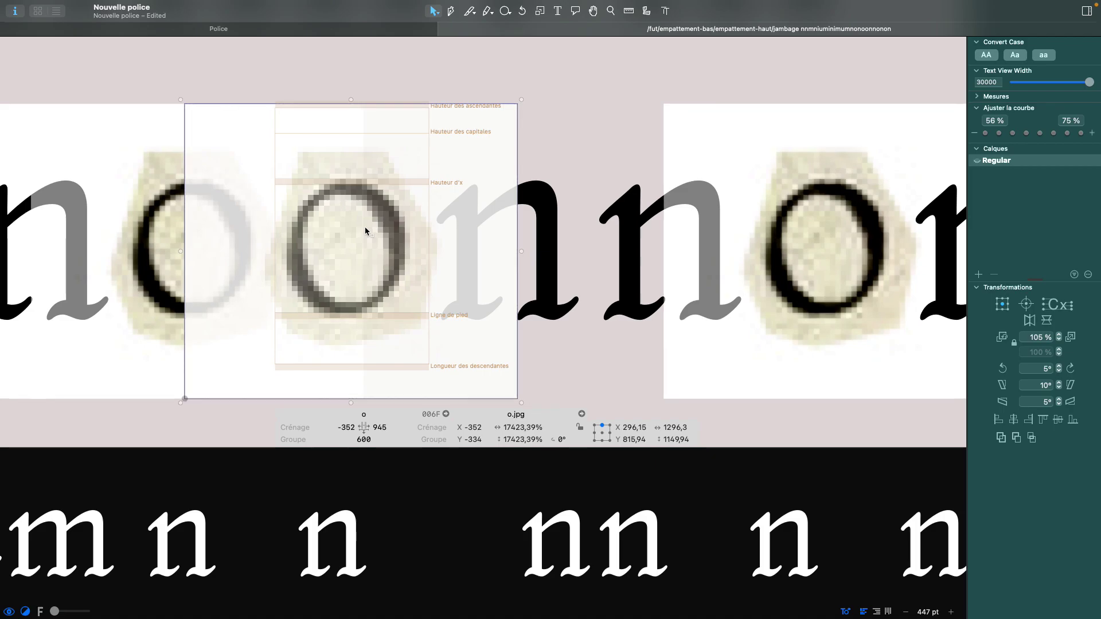
# - Check the o.jpg image against the neighbouring n's and lock it in place
pyautogui.scroll(-5, 365, 231)
pyautogui.scroll(3, 378, 203)
pyautogui.scroll(-4, 423, 209)
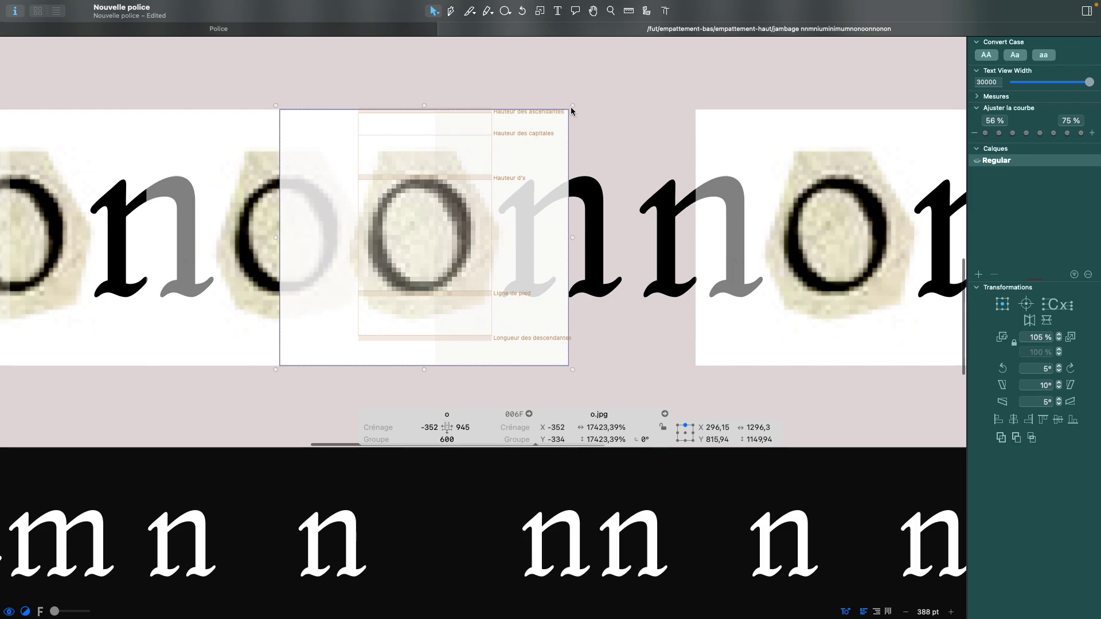
pyautogui.scroll(5, 439, 204)
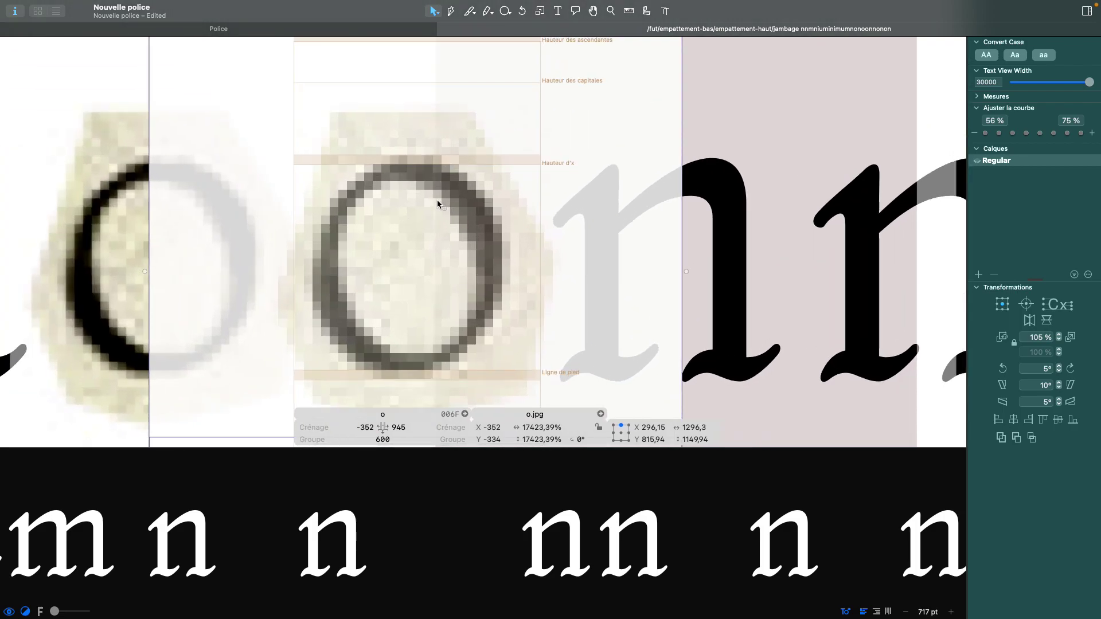
pyautogui.scroll(-4, 438, 204)
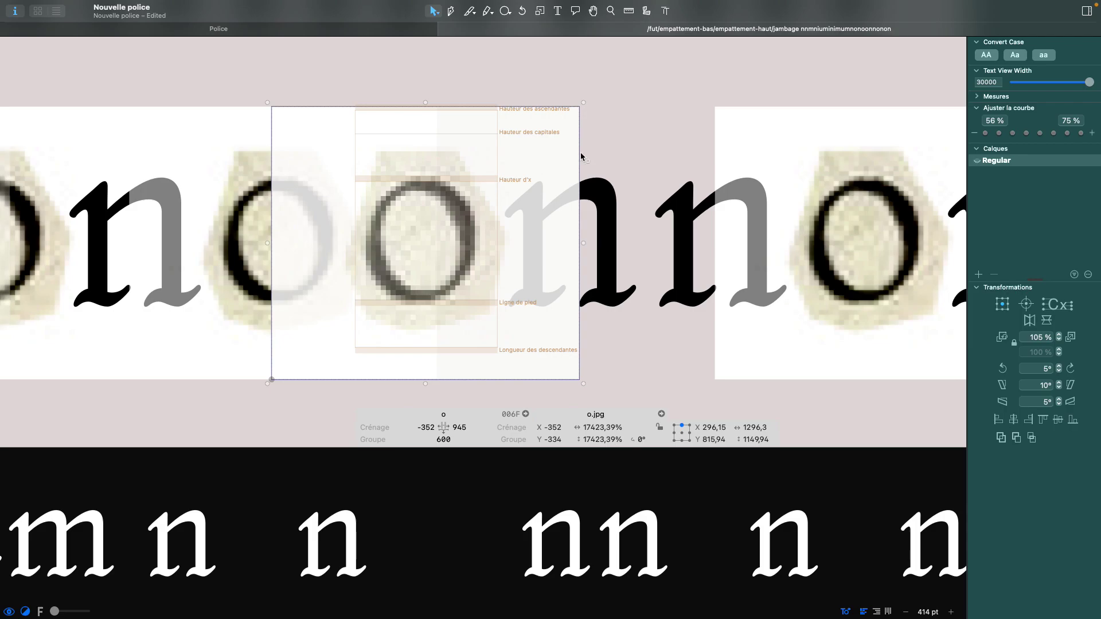
pyautogui.hscroll(-3, 421, 261)
pyautogui.scroll(3, 483, 251)
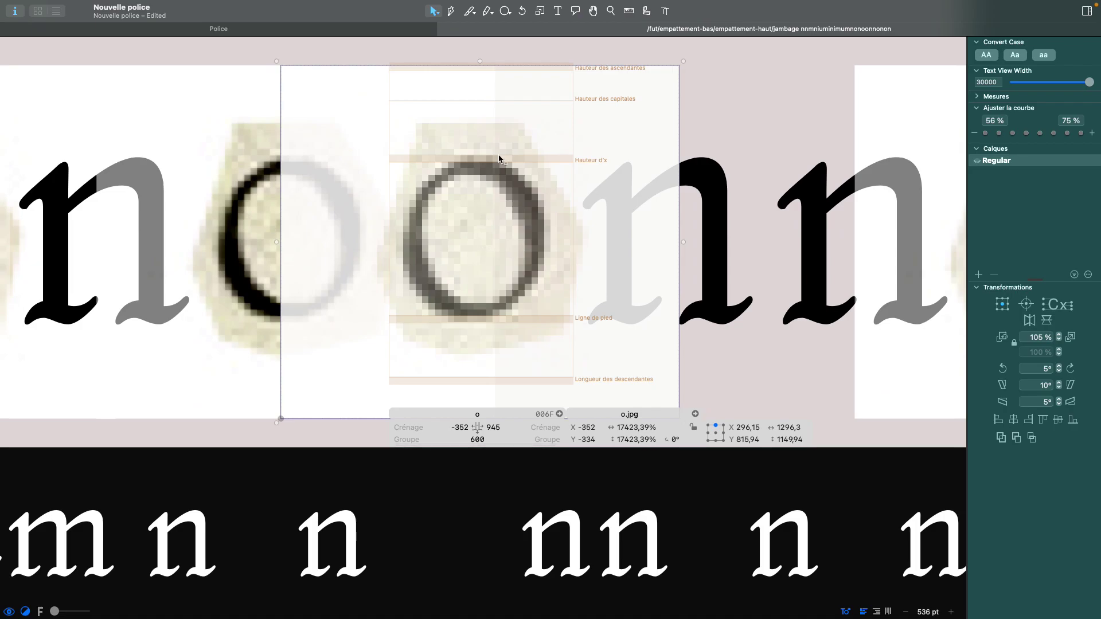
pyautogui.rightClick(534, 135)
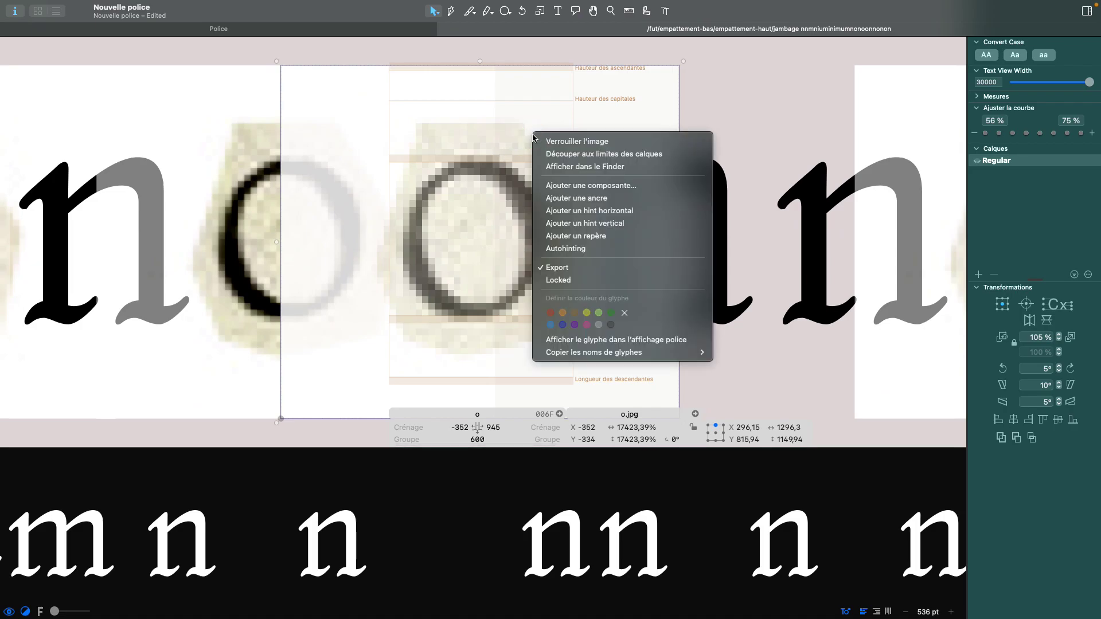
pyautogui.click(565, 141)
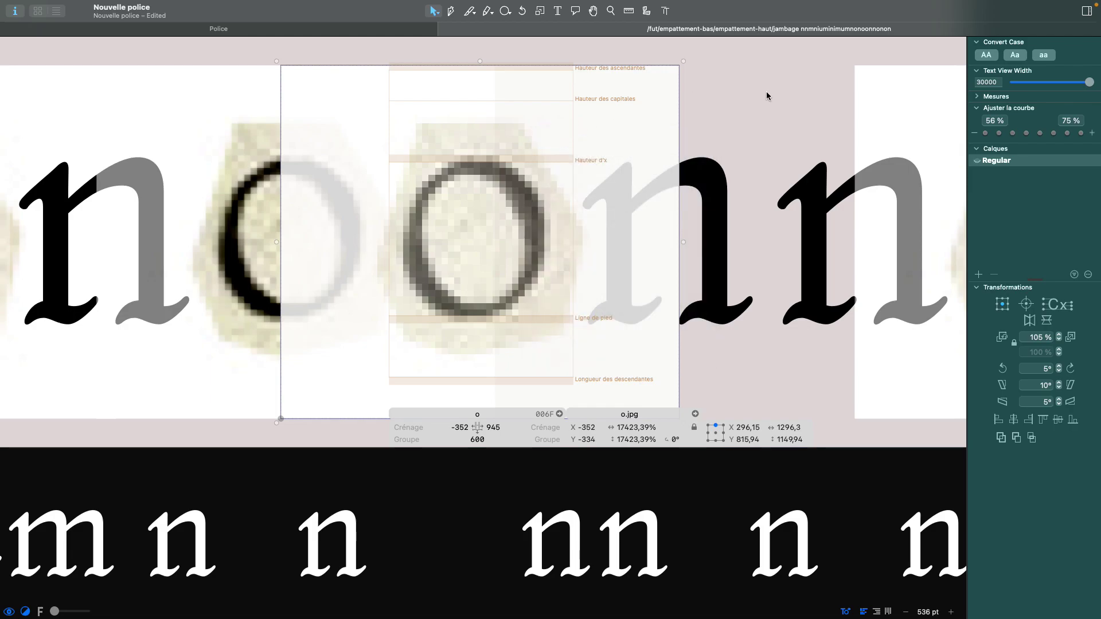
# - Draw an outer ellipse about 476 by 524 units over the scanned o and an inner one about 354 by 404 units
pyautogui.moveTo(510, 2)
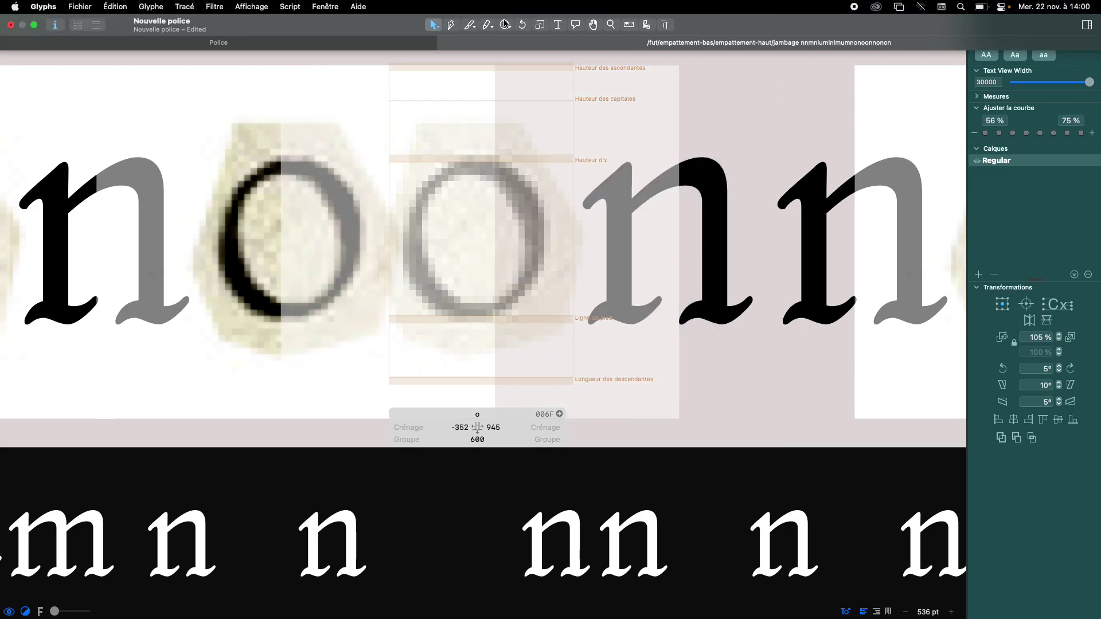
pyautogui.click(507, 25)
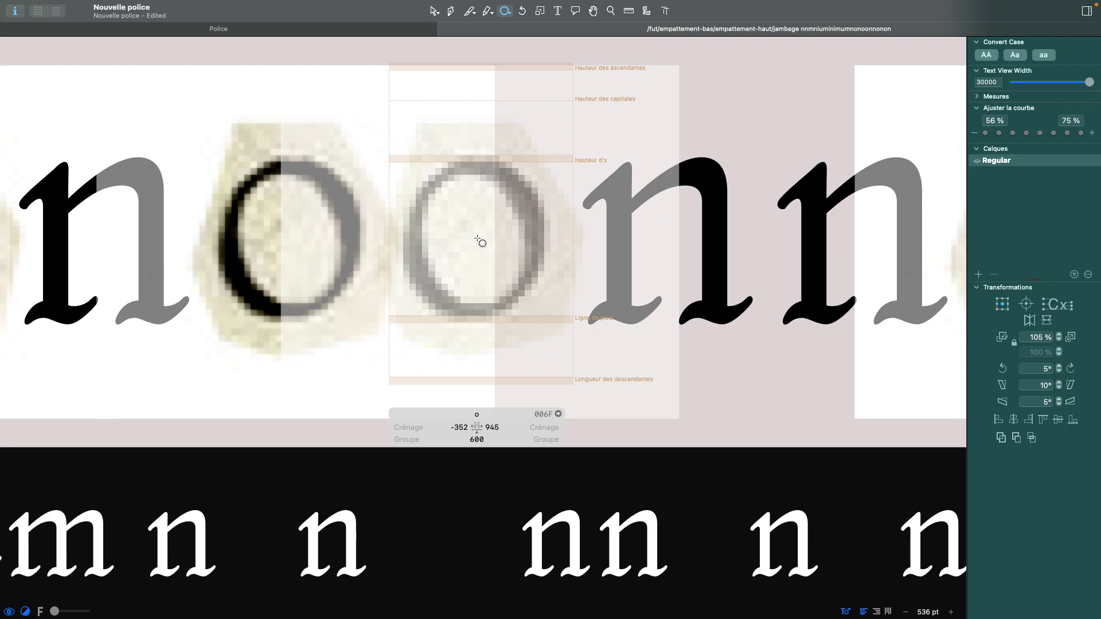
pyautogui.moveTo(478, 239); pyautogui.dragTo(405, 158)
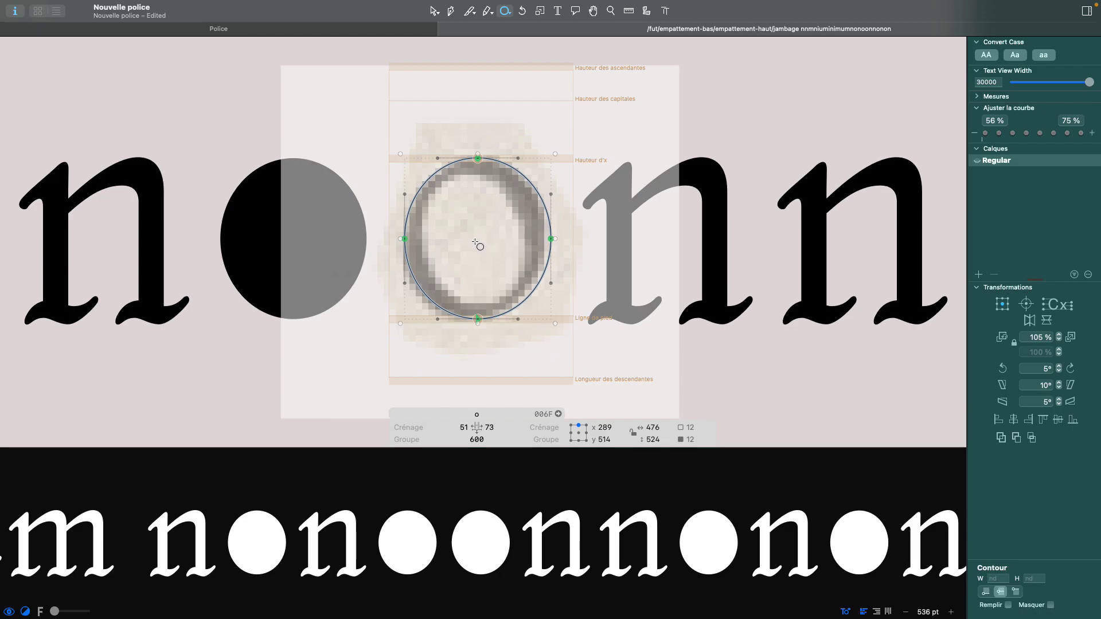
pyautogui.moveTo(475, 241); pyautogui.dragTo(422, 178)
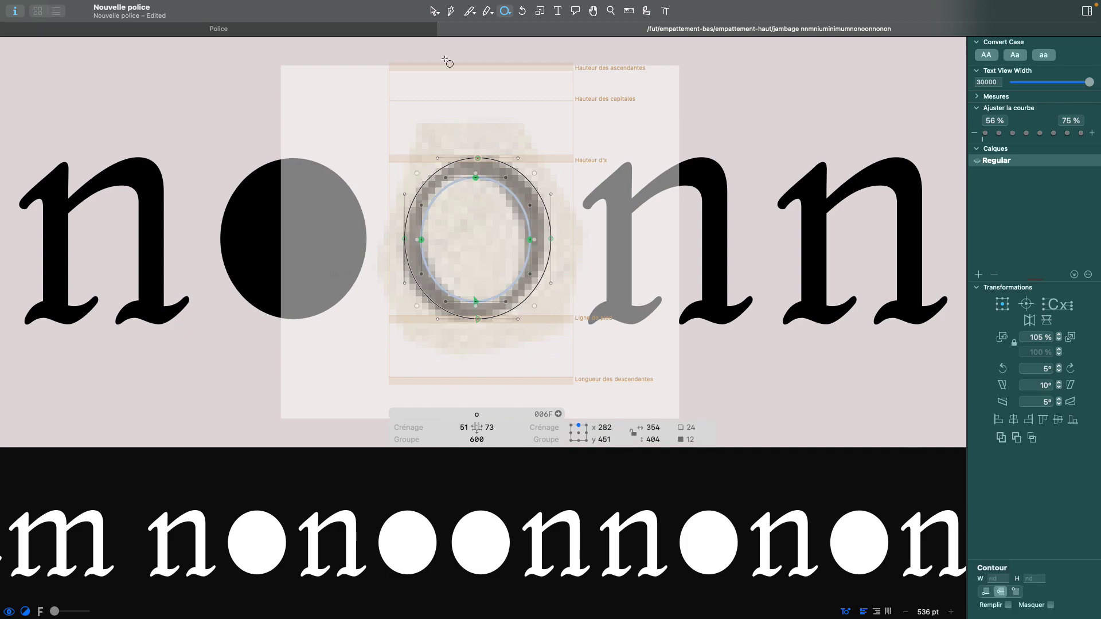
# - Select the inner ellipse of the o and reverse its contour direction to cut out the counter
pyautogui.press('space')
pyautogui.click(435, 11)
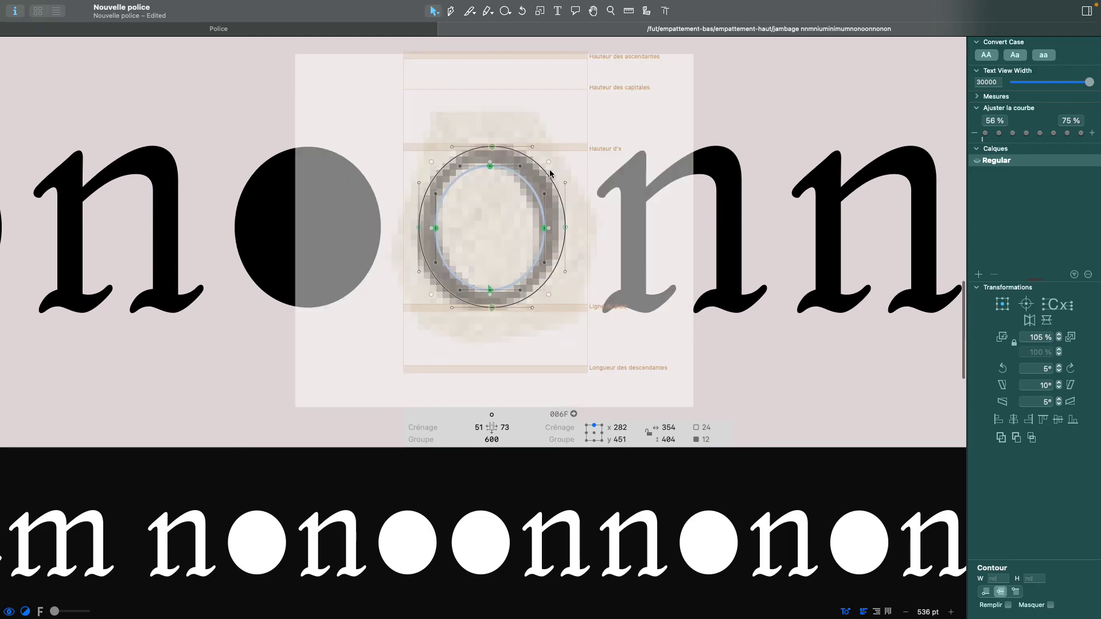
pyautogui.click(486, 218)
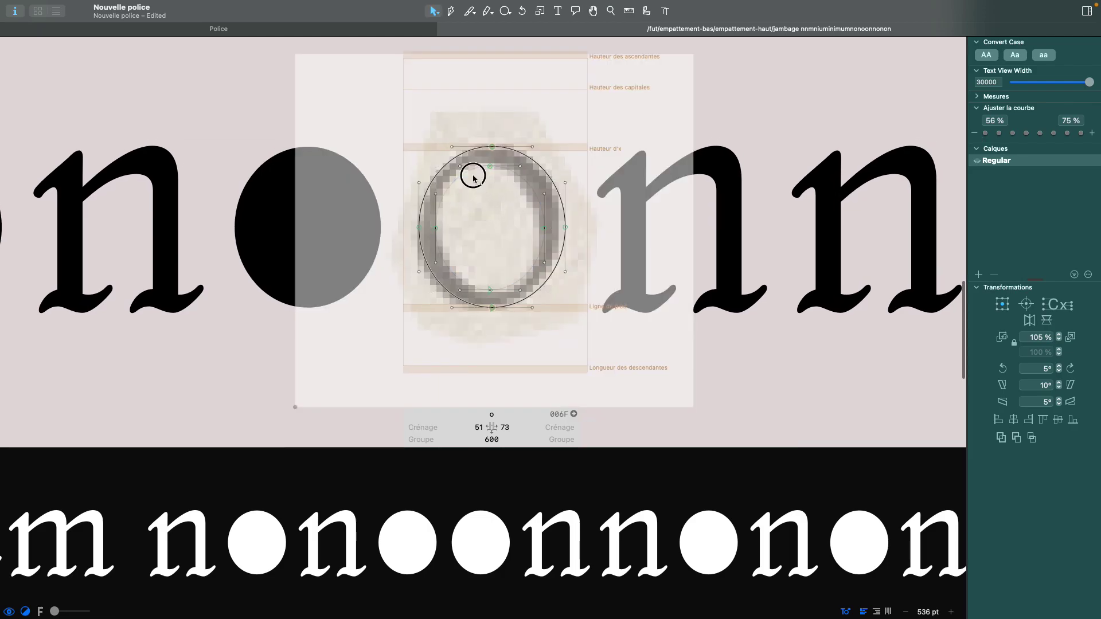
pyautogui.doubleClick(472, 173)
pyautogui.rightClick(491, 181)
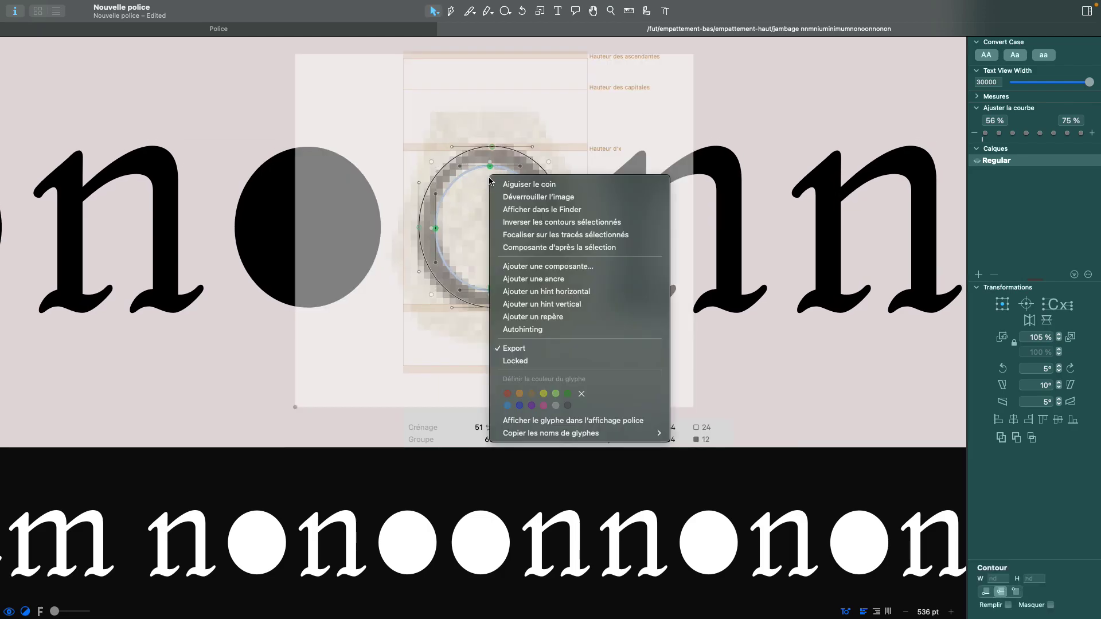
pyautogui.click(598, 224)
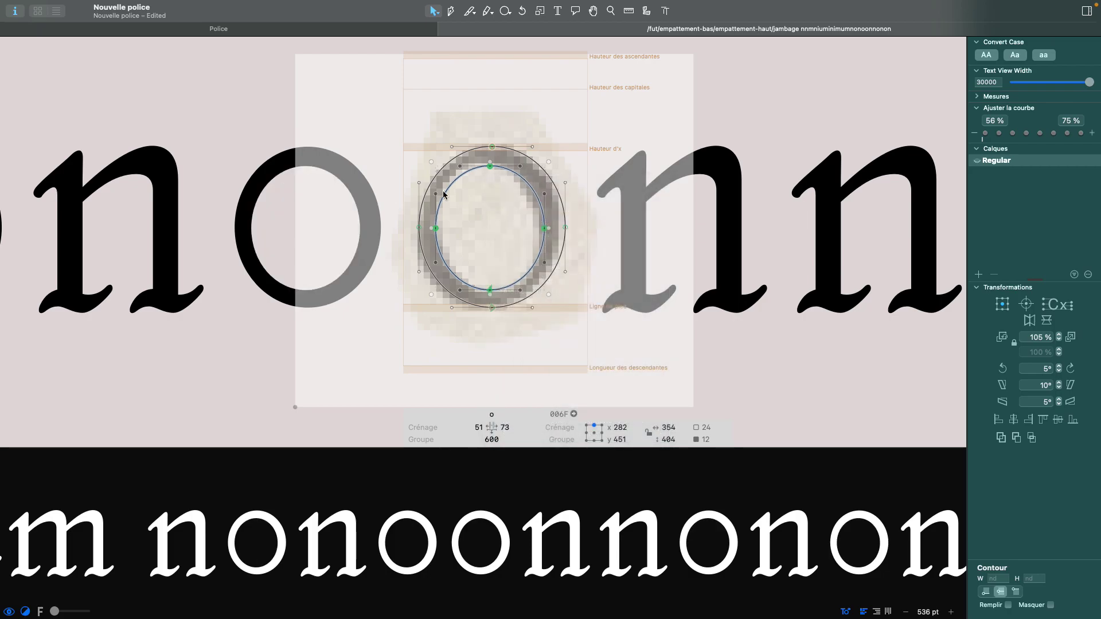
# - Preview the o, and thicken its left side by moving the inner contour's left node to x 125
pyautogui.press('space')
pyautogui.scroll(-1, 431, 218)
pyautogui.scroll(5, 461, 218)
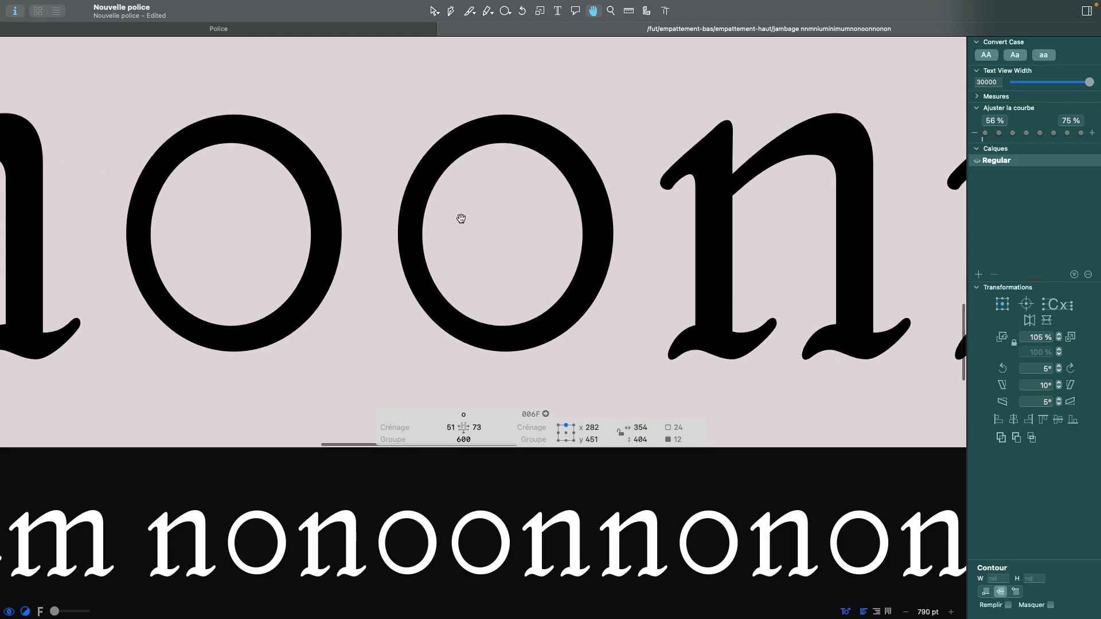
pyautogui.hscroll(2, 461, 219)
pyautogui.click(404, 248)
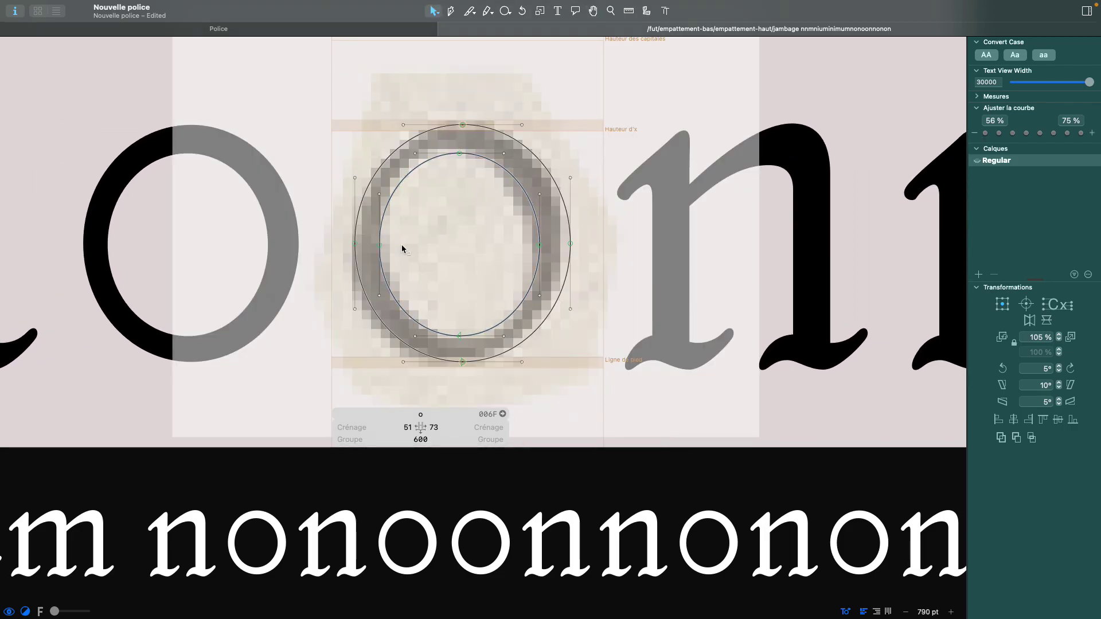
pyautogui.press('space')
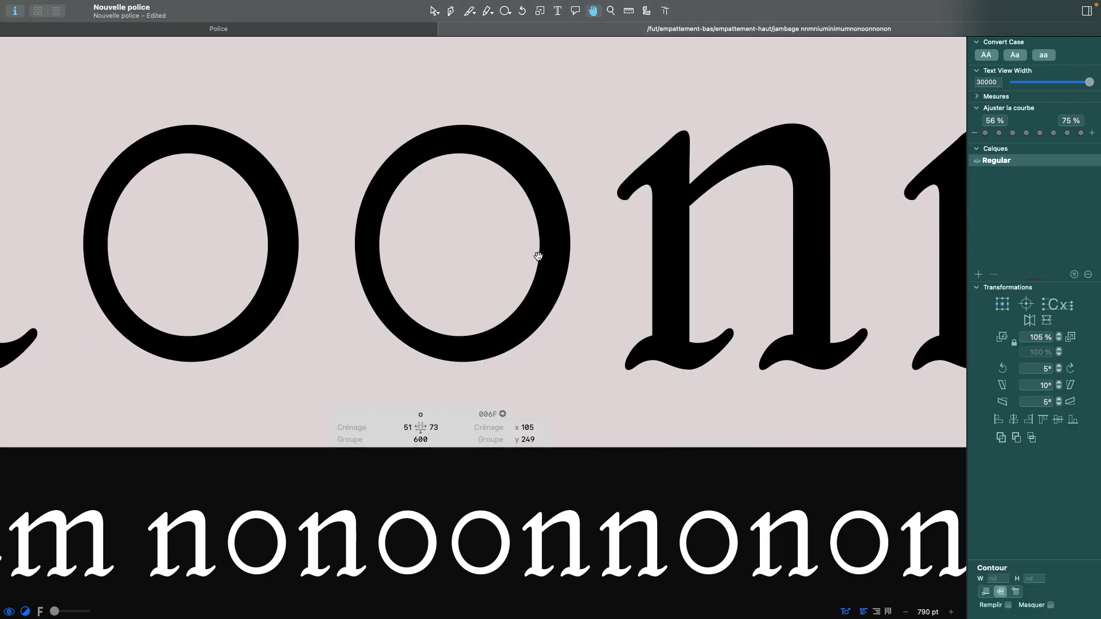
pyautogui.hotkey('shift', 'Right')
pyautogui.hotkey('shift', 'Right')
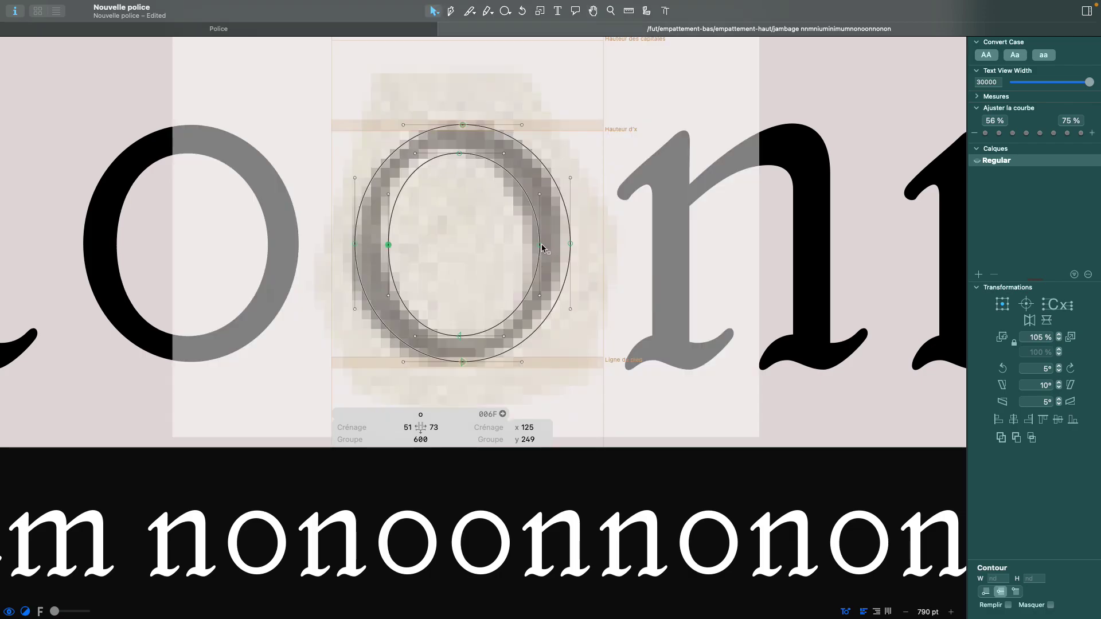
# - Move the inner contour's right node to x 439 and its left node to x 135, checking the preview
pyautogui.click(539, 245)
pyautogui.press('space')
pyautogui.hotkey('shift', 'Left')
pyautogui.hotkey('shift', 'Left')
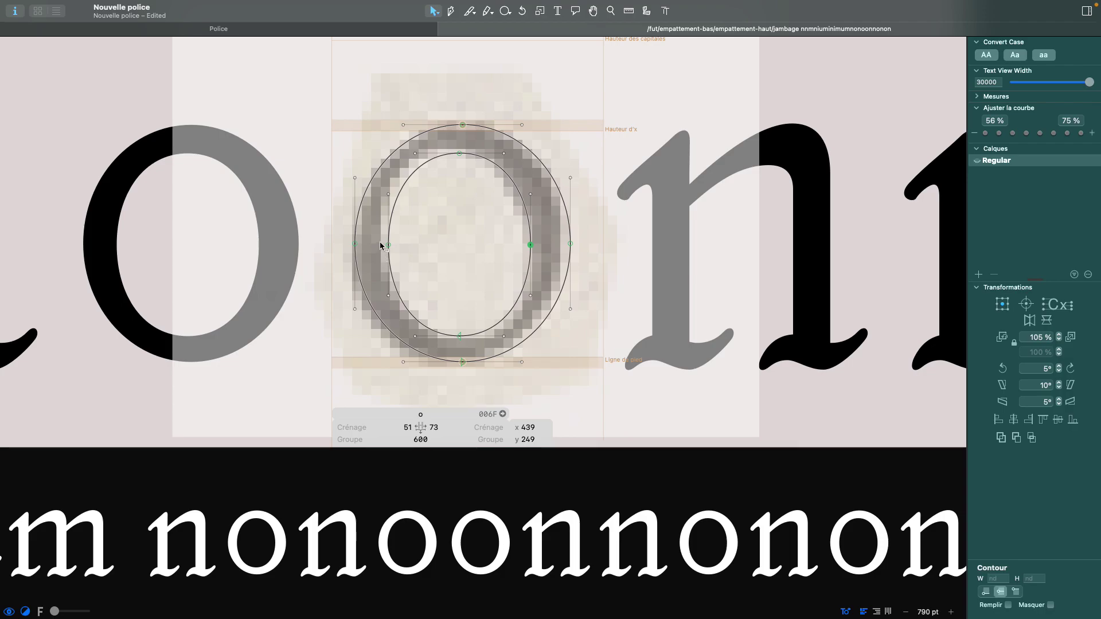
pyautogui.click(391, 248)
pyautogui.press('space')
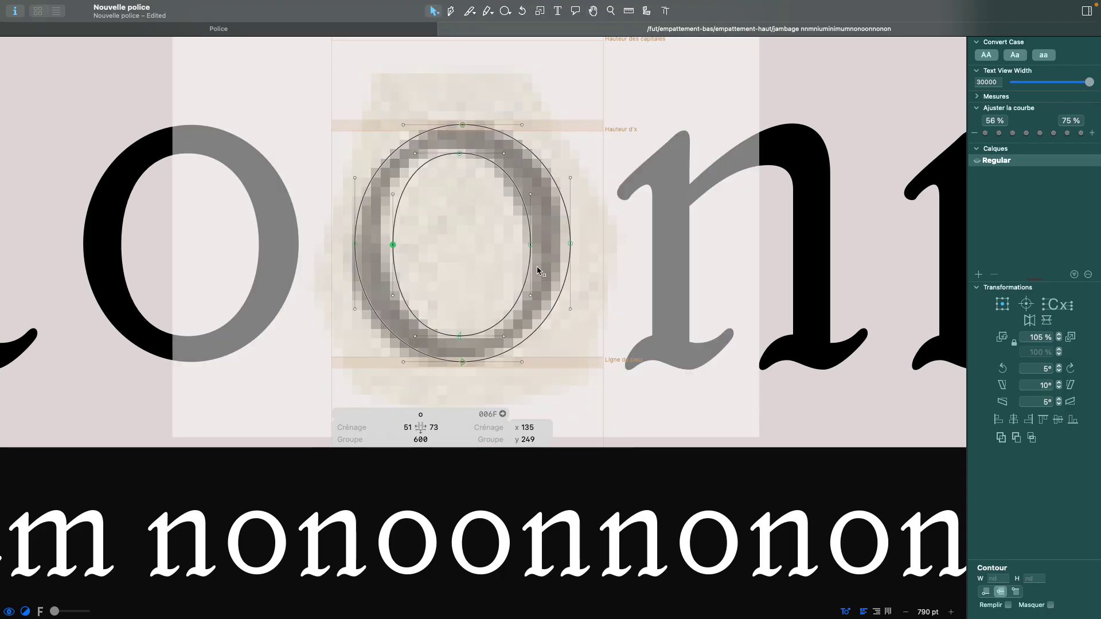
# - Shift the o's whole inner contour 2 units to the right
pyautogui.doubleClick(528, 262)
pyautogui.press('Right')
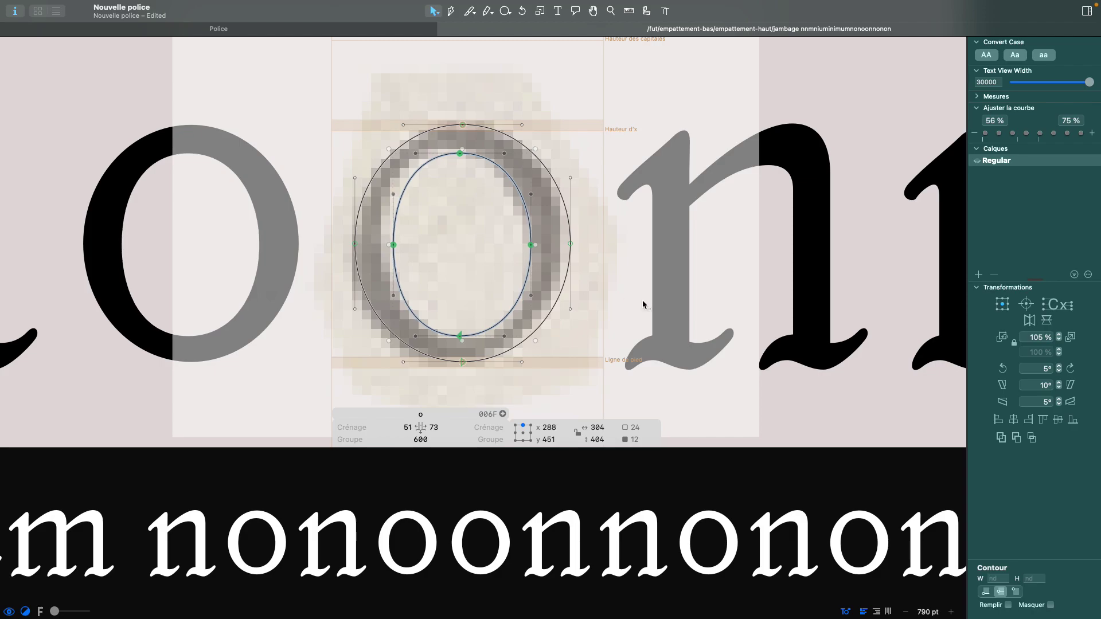
pyautogui.press('Right')
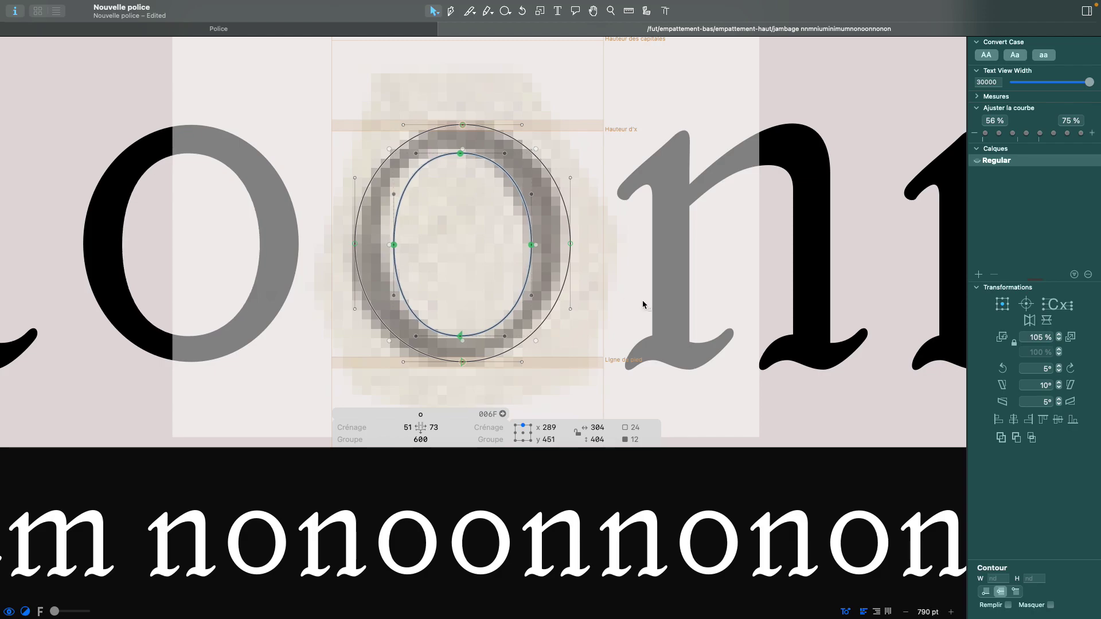
# - Shorten the left handle of the inner contour's top node to 88 and move its bottom node to x 294
pyautogui.click(475, 197)
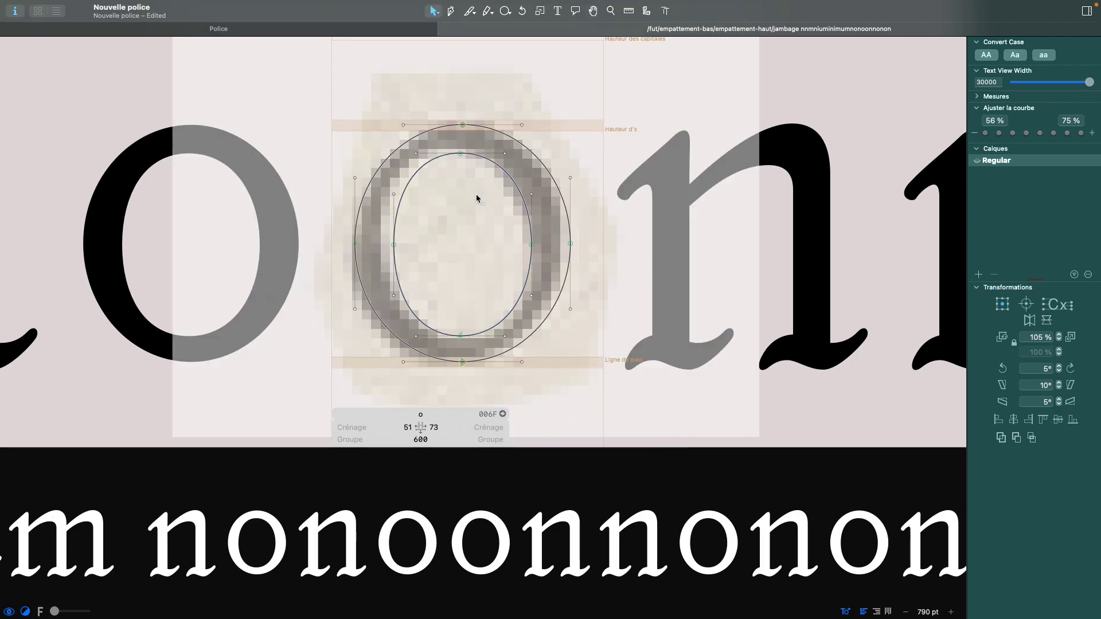
pyautogui.press('space')
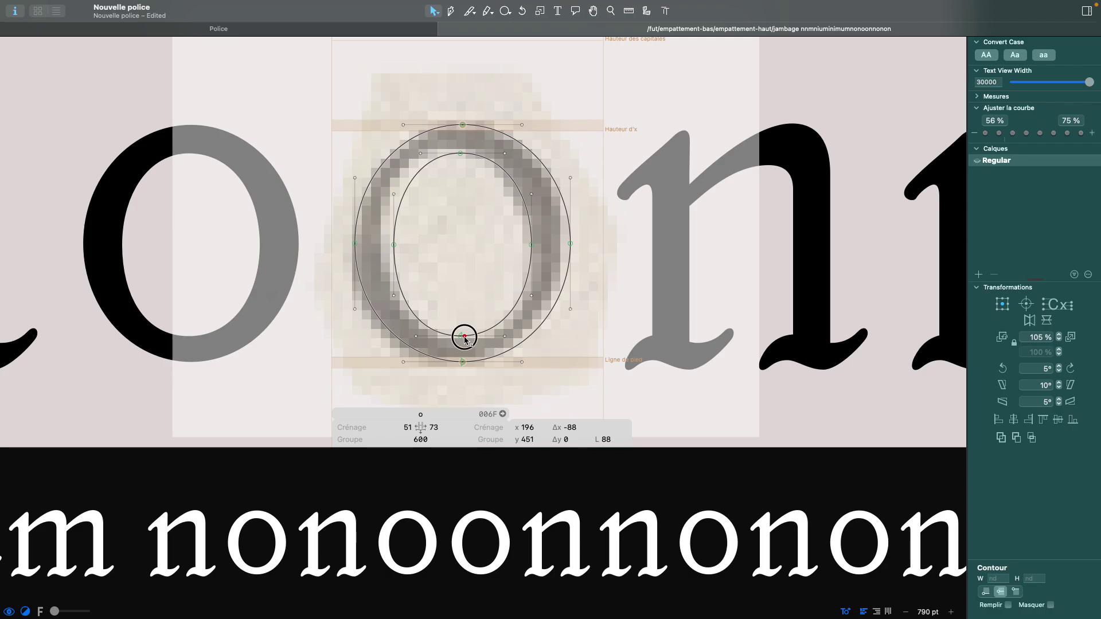
pyautogui.click(460, 334)
pyautogui.click(458, 314)
pyautogui.click(460, 336)
pyautogui.press('space')
pyautogui.press('super+z')
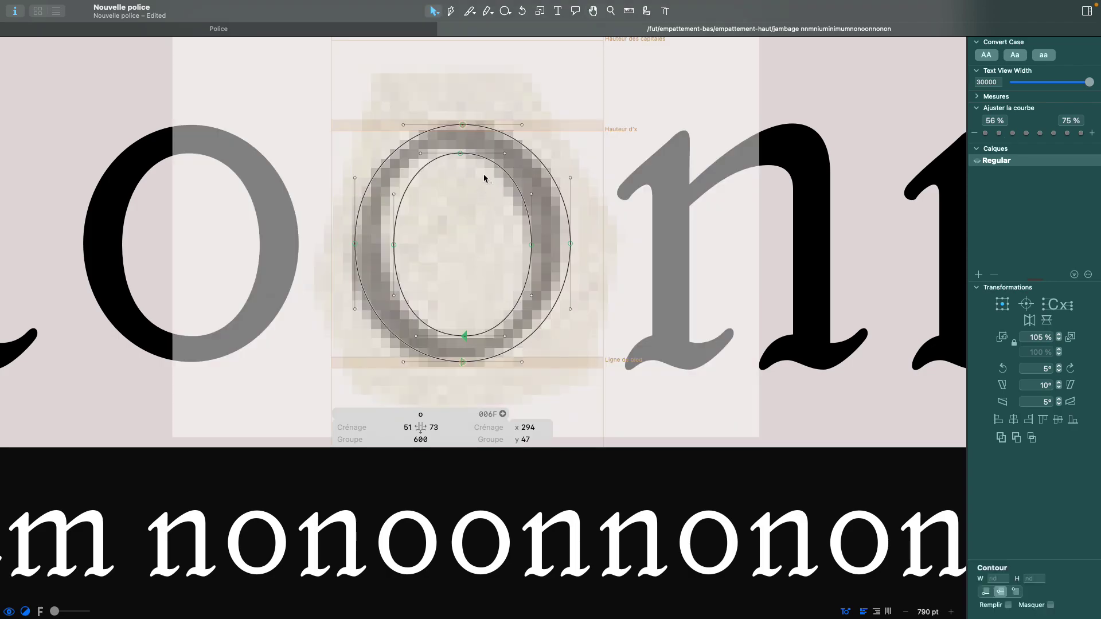
# - Rotate the o's whole inner contour counterclockwise three times by 5°, checking the preview
pyautogui.press('super+a')
pyautogui.press('space')
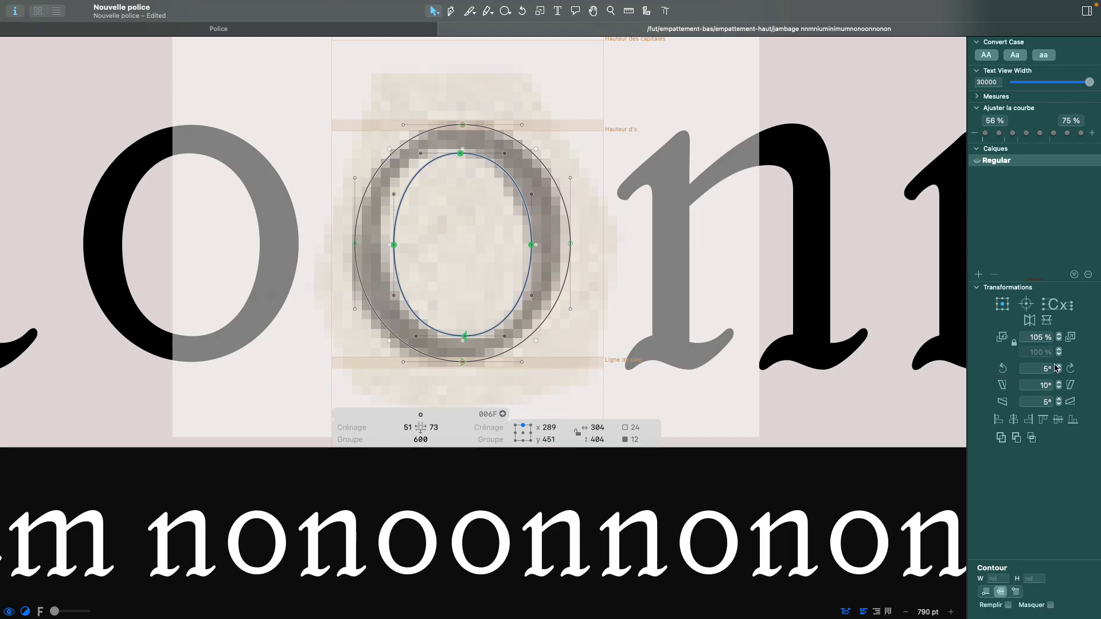
pyautogui.click(1004, 370)
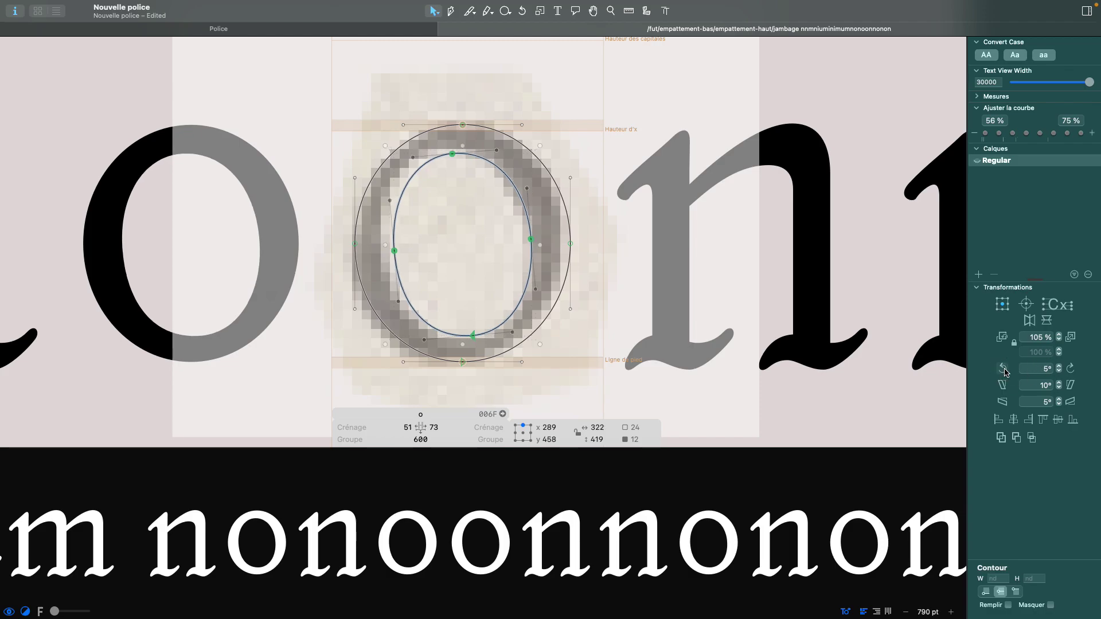
pyautogui.click(1004, 370)
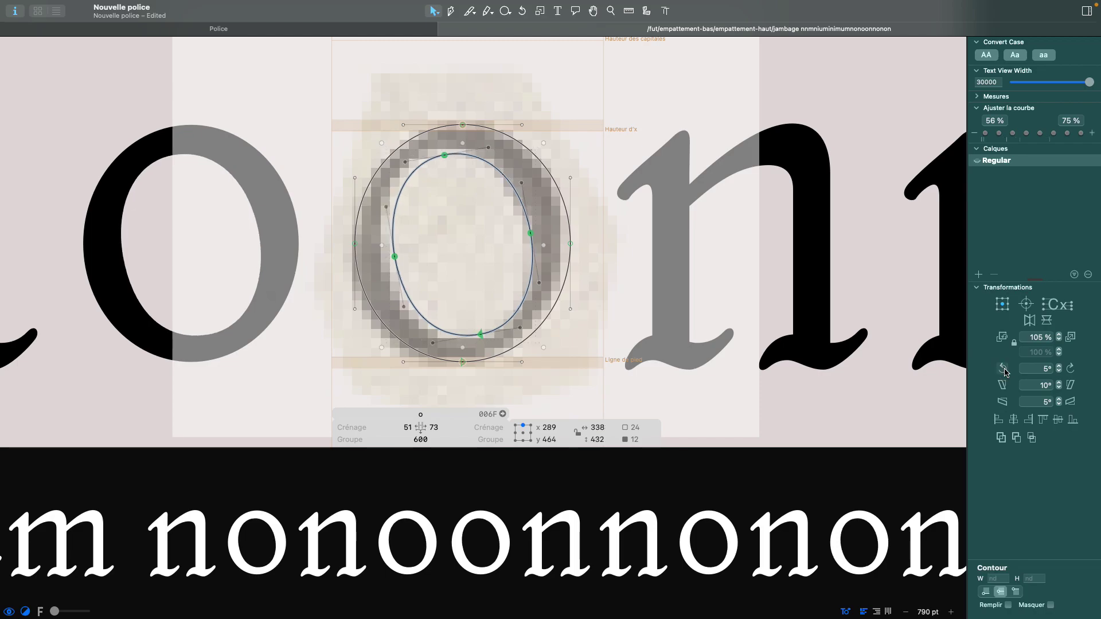
pyautogui.press('space')
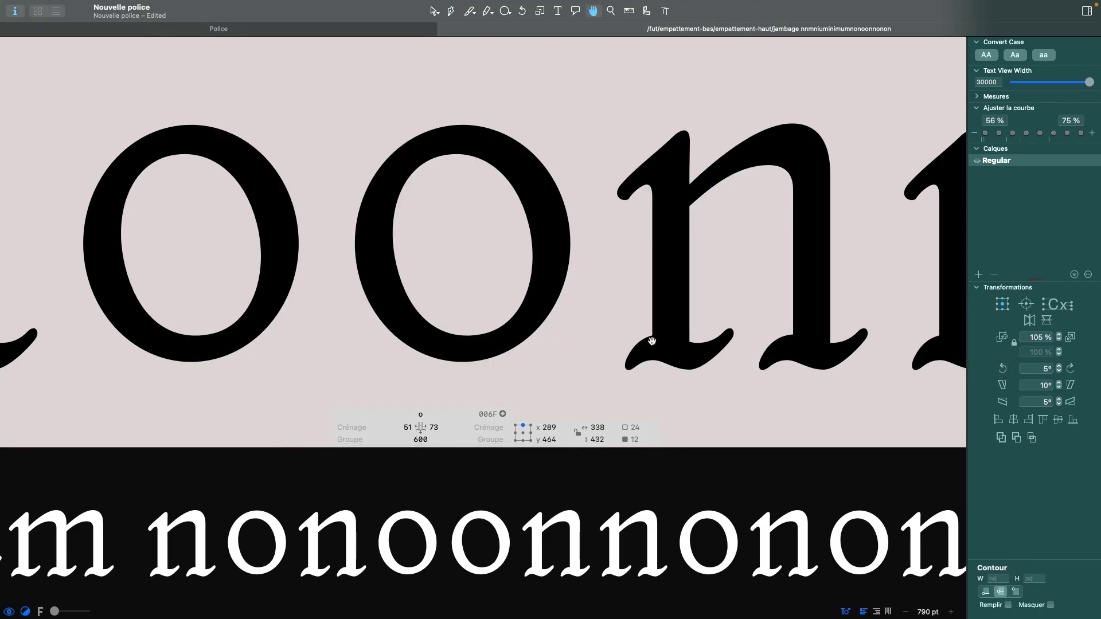
pyautogui.click(1004, 370)
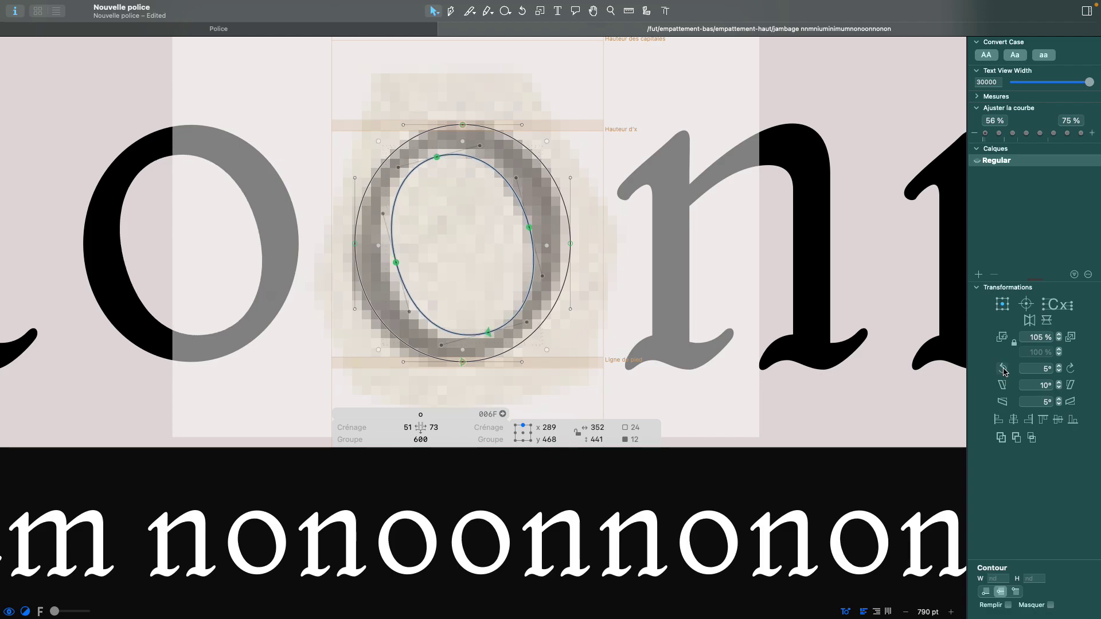
pyautogui.press('space')
pyautogui.hscroll(-1, 682, 349)
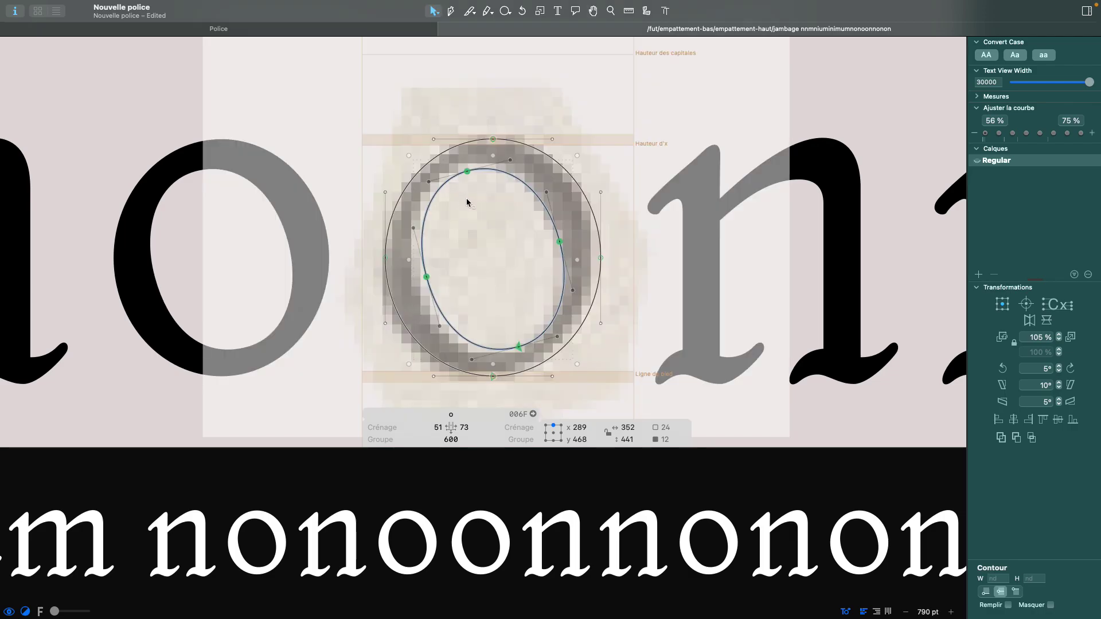
# - Add extreme points to the o's rotated inner contour
pyautogui.click(468, 202)
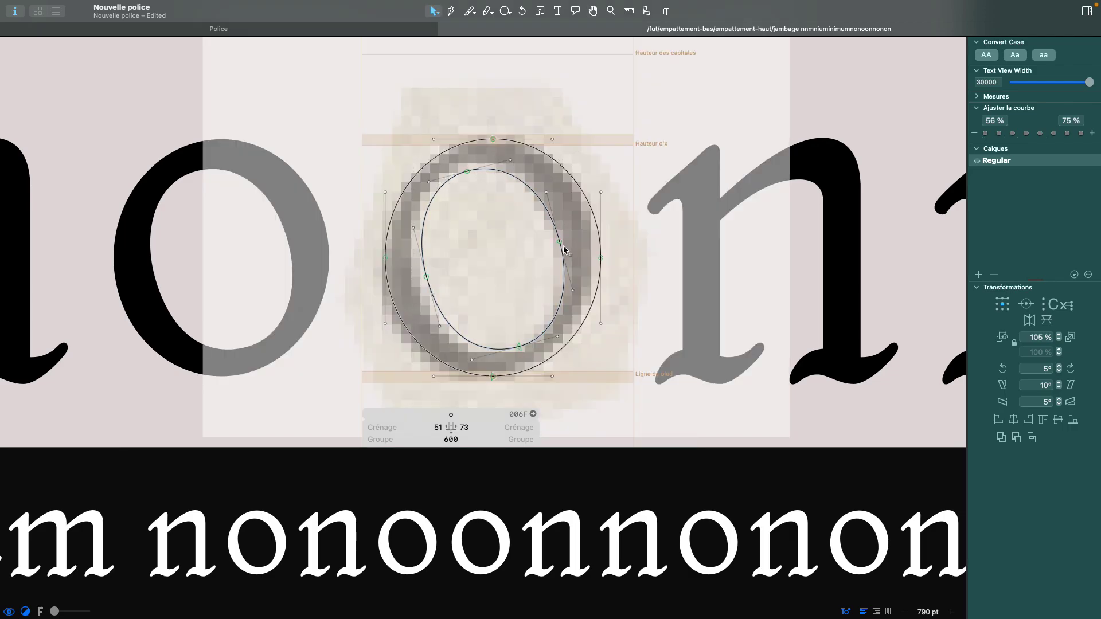
pyautogui.click(447, 187)
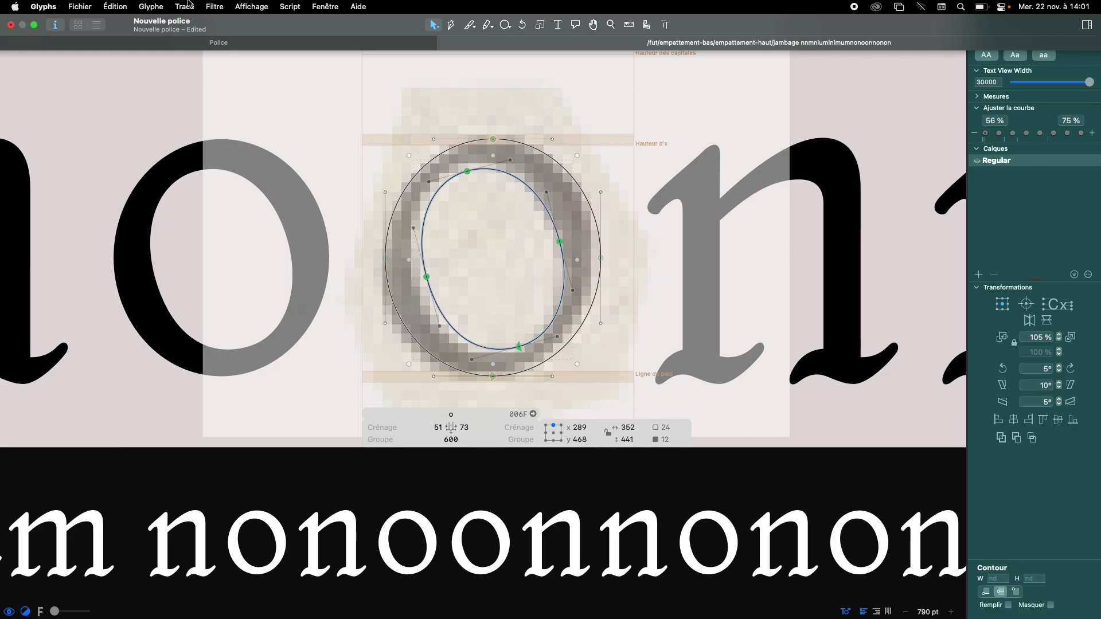
pyautogui.click(184, 7)
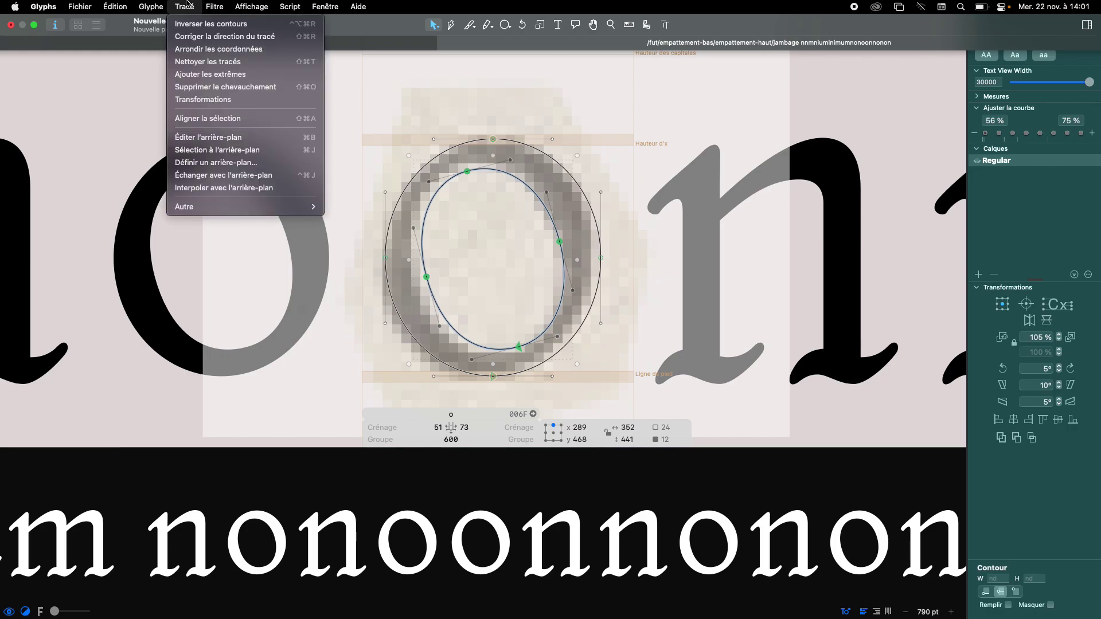
pyautogui.click(227, 74)
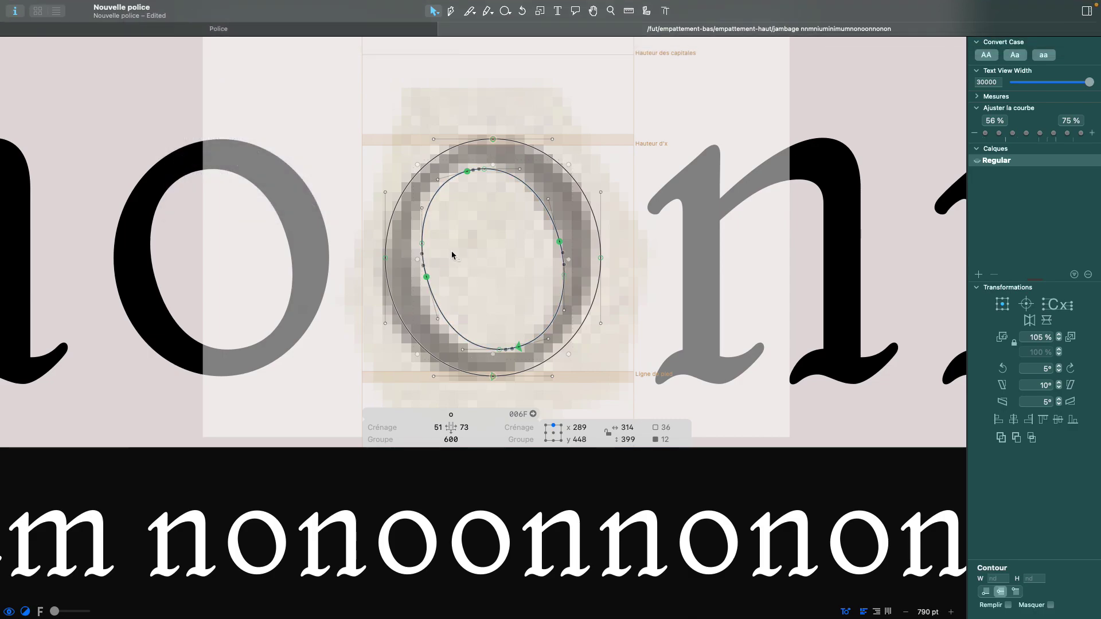
# - Delete the four slanted nodes of the o's inner contour, leaving only its extreme points, and preview the letter
pyautogui.click(476, 219)
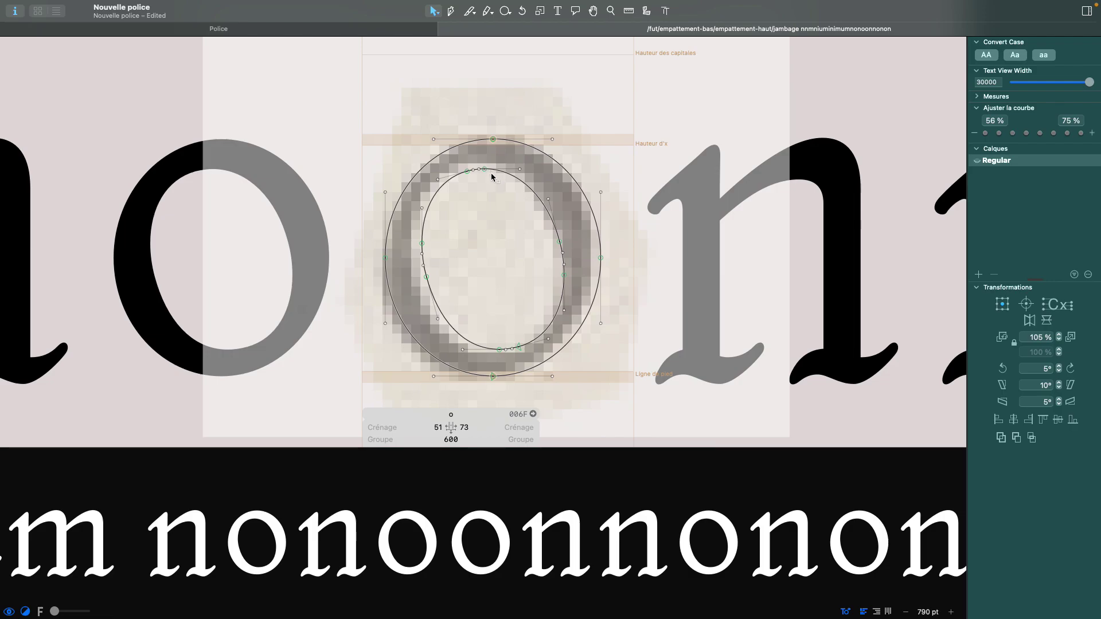
pyautogui.scroll(3, 501, 275)
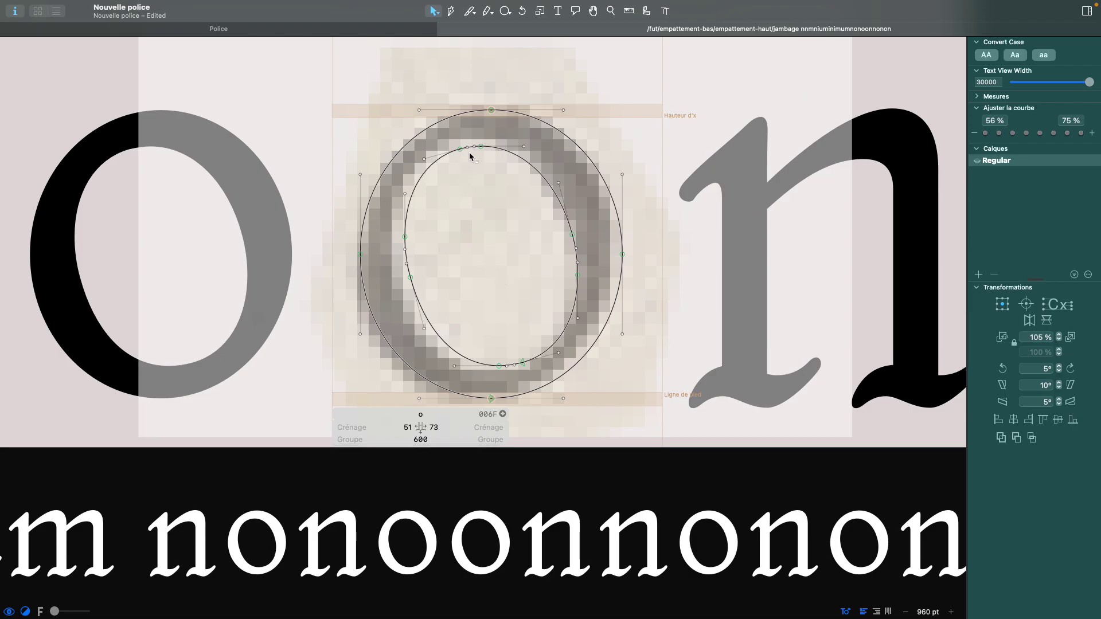
pyautogui.click(461, 152)
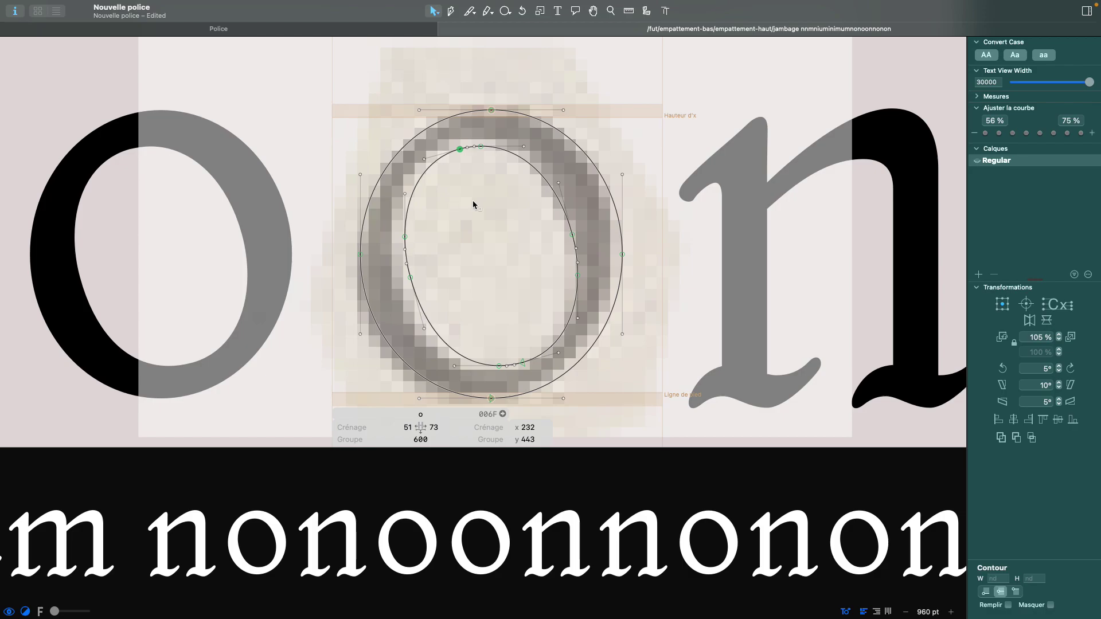
pyautogui.press('BackSpace')
pyautogui.click(522, 363)
pyautogui.press('BackSpace')
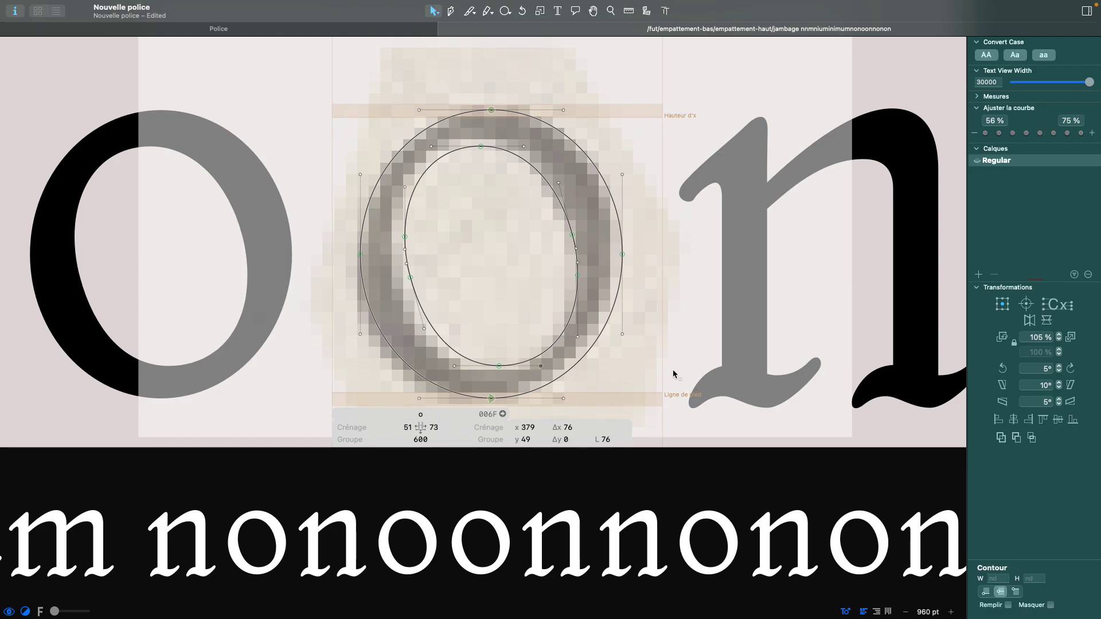
pyautogui.click(572, 235)
pyautogui.press('BackSpace')
pyautogui.click(410, 278)
pyautogui.press('BackSpace')
pyautogui.press('space')
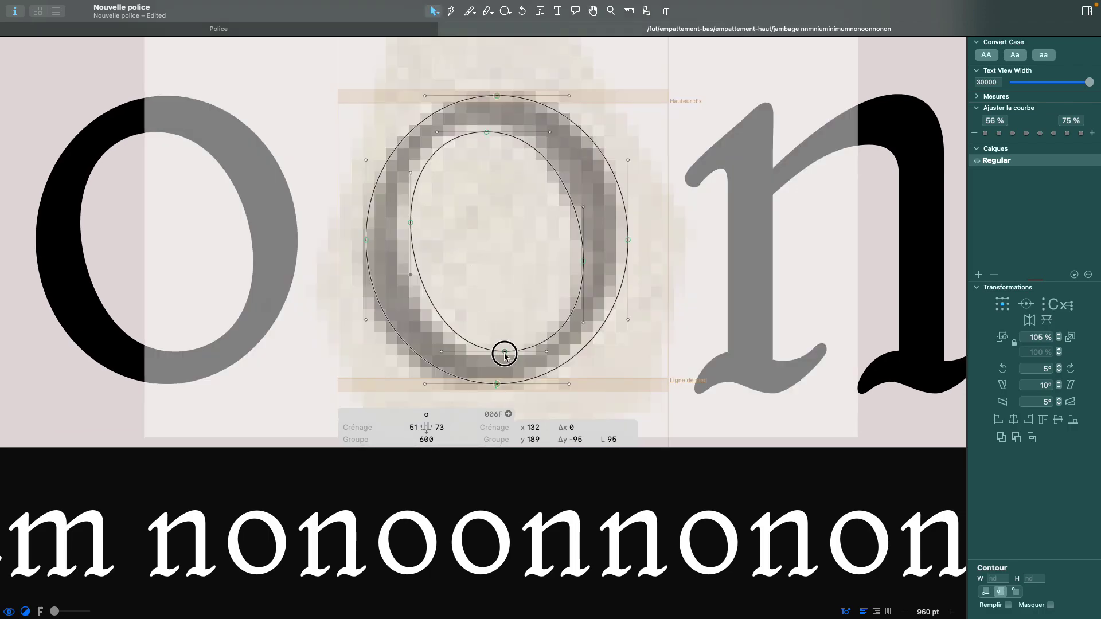
# - Lower the inner contour's bottom node to x 303, y 39, checking the preview
pyautogui.moveTo(505, 356); pyautogui.dragTo(504, 357)
pyautogui.press('space')
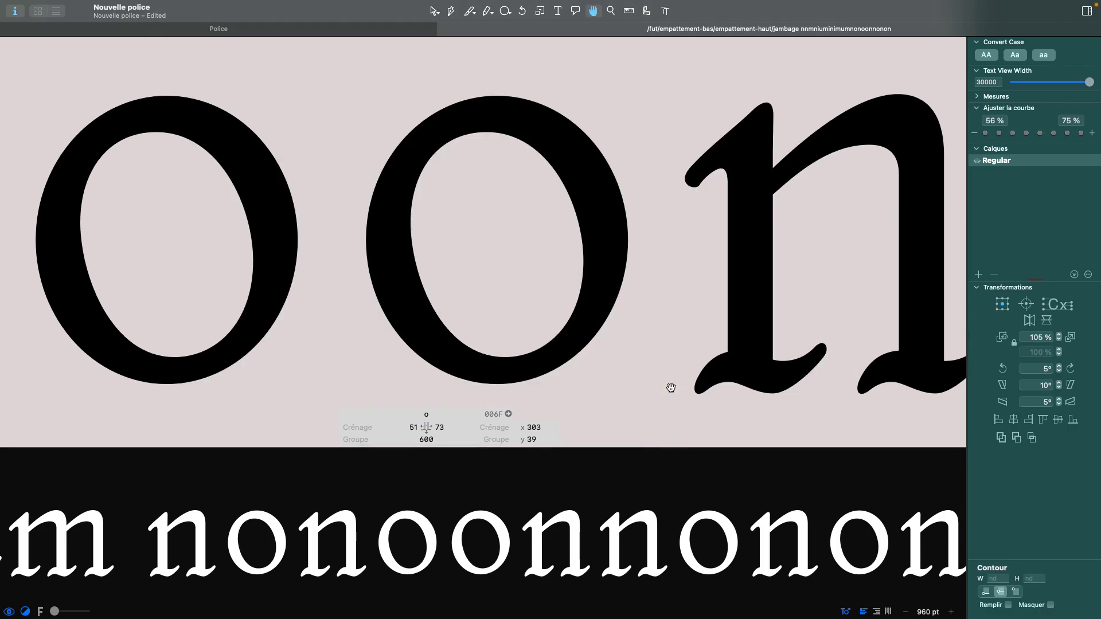
pyautogui.press('space')
# - Raise the inner contour's top node to x 268, y 464, and preview the o beside the n
pyautogui.hotkey('shift', 'Up')
pyautogui.press('Up')
pyautogui.press('Up')
pyautogui.press('Left')
pyautogui.press('Up')
pyautogui.press('space')
pyautogui.scroll(-5, 594, 233)
pyautogui.hscroll(1, 594, 233)
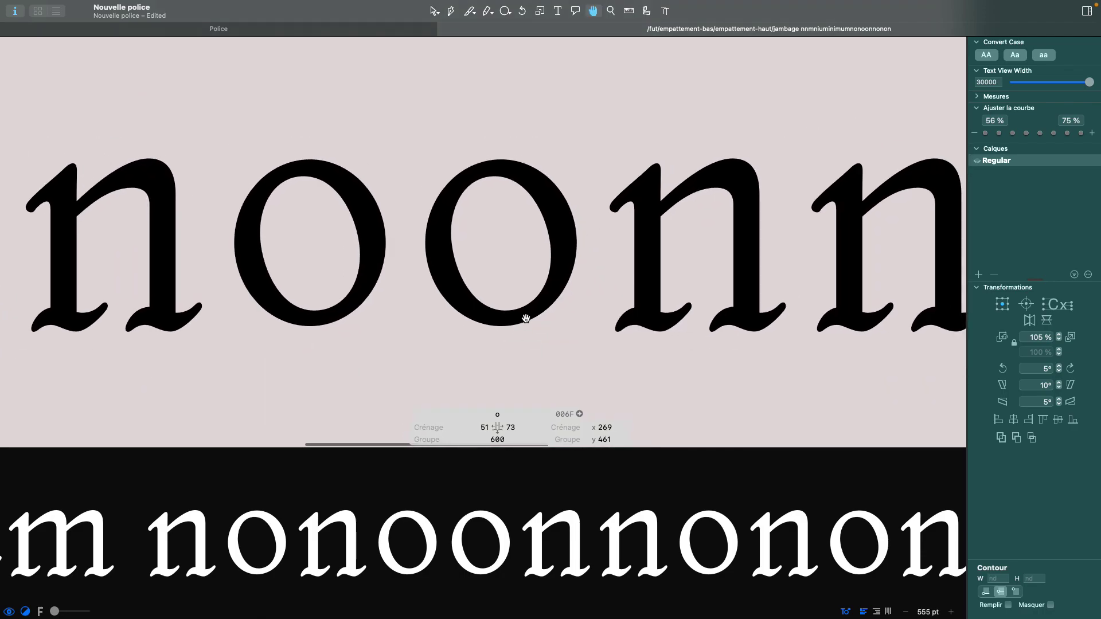
pyautogui.press('space')
pyautogui.press('space')
pyautogui.press('space')
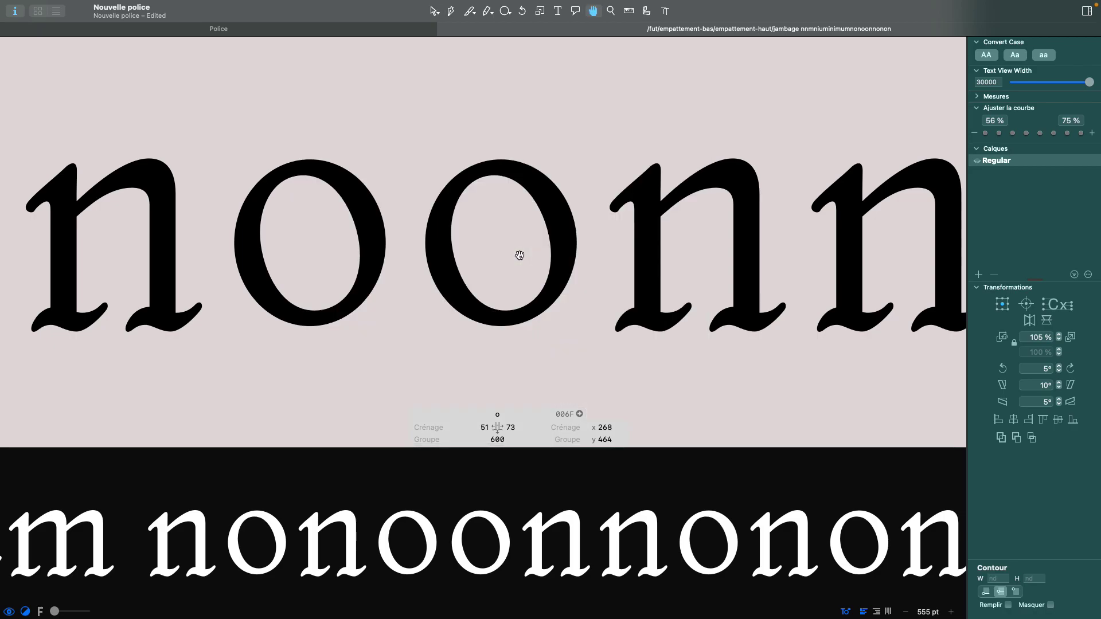
pyautogui.hscroll(2, 520, 255)
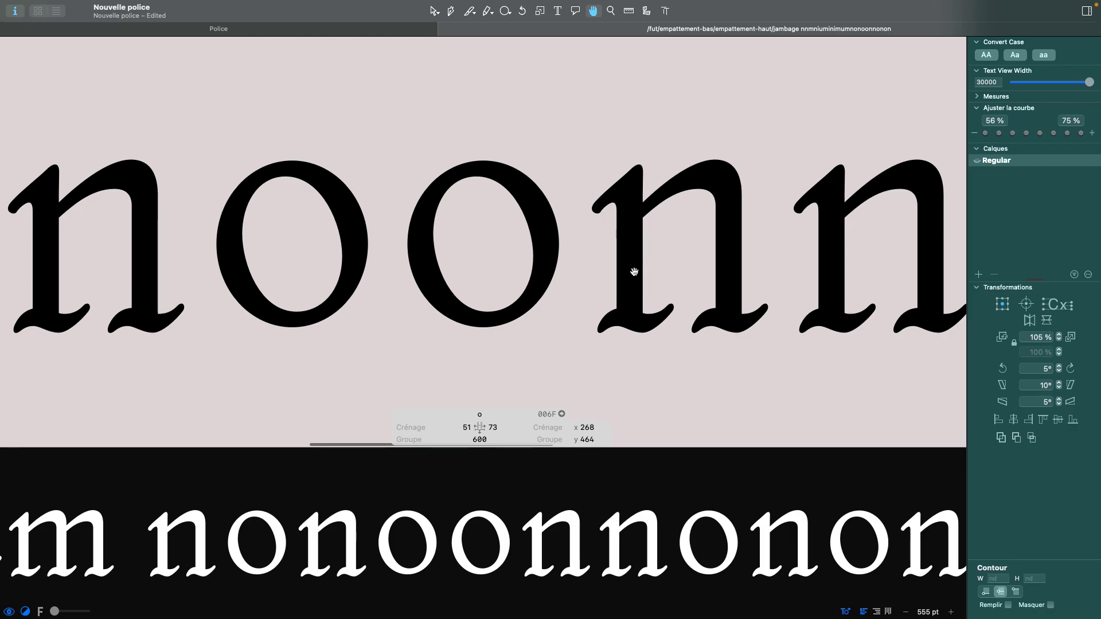
# - Thicken the o's right side by moving the inner contour's right node to x 434, and preview it
pyautogui.click(534, 257)
pyautogui.press('space')
pyautogui.hotkey('shift', 'Left')
pyautogui.press('Left')
pyautogui.press('Left')
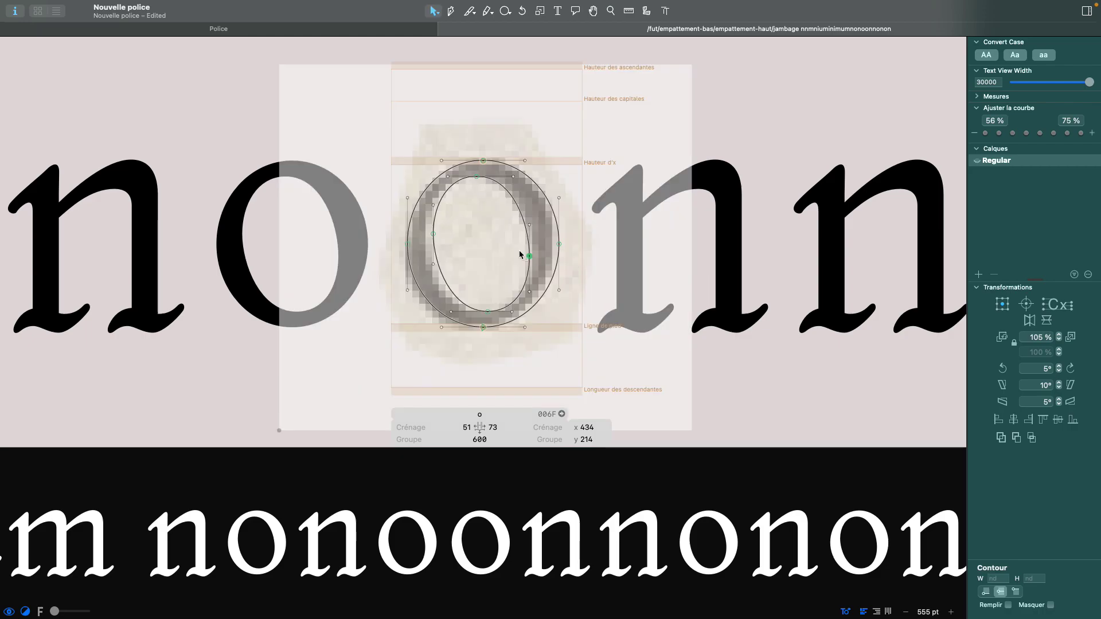
pyautogui.press('space')
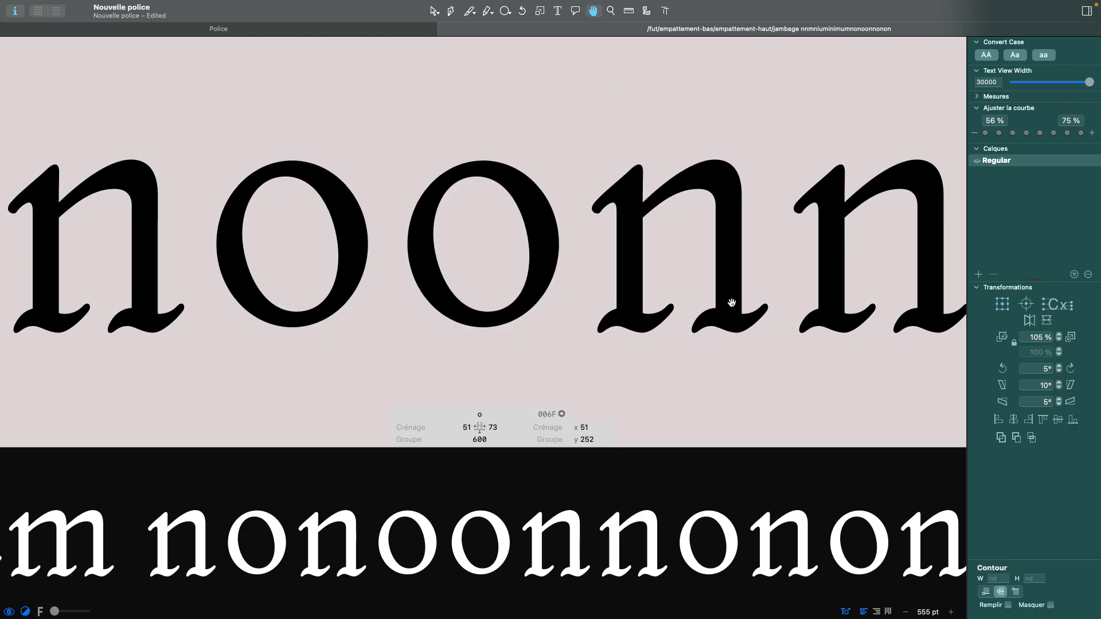
# - Move the outer contour's left node to x 45, y 250 to thicken the o's left side
pyautogui.press('Down')
pyautogui.press('Down')
pyautogui.press('Left')
pyautogui.press('Left')
pyautogui.press('Left')
pyautogui.press('Left')
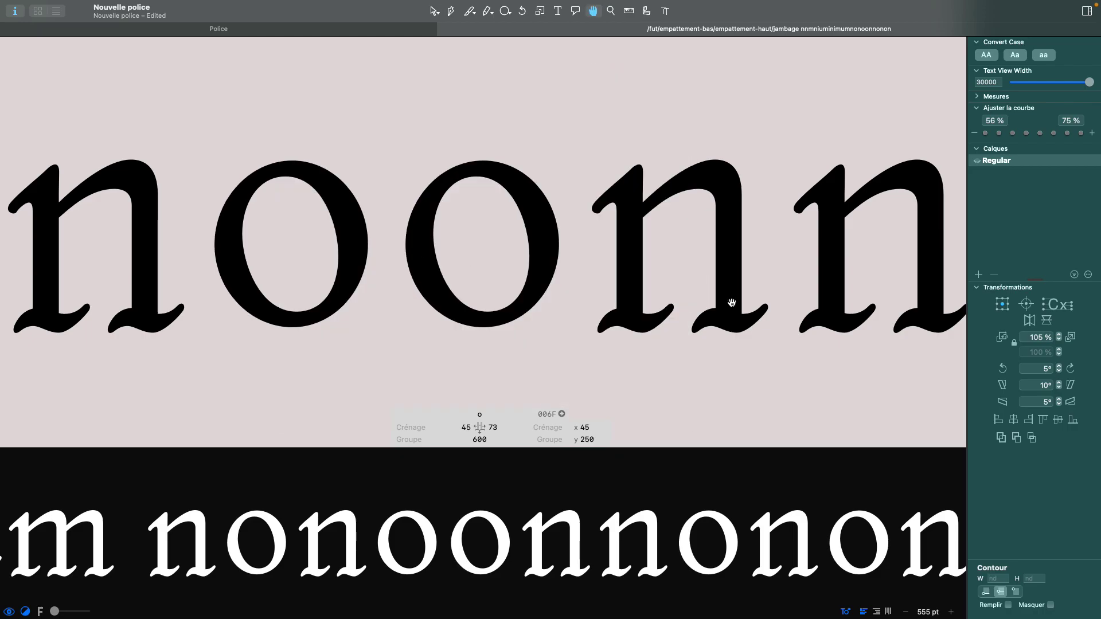
# - Measure across the o's right stroke and the neighbouring n with the Measurement tool to compare their thickness
pyautogui.click(628, 10)
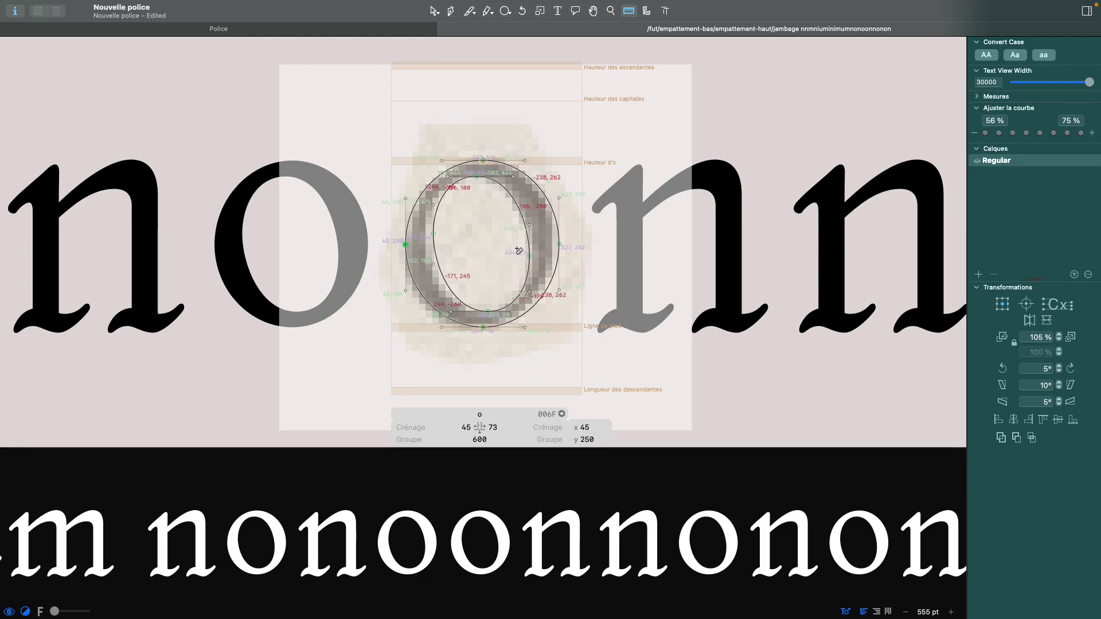
pyautogui.moveTo(509, 260); pyautogui.dragTo(628, 203)
pyautogui.moveTo(515, 240); pyautogui.dragTo(614, 195)
pyautogui.click(430, 10)
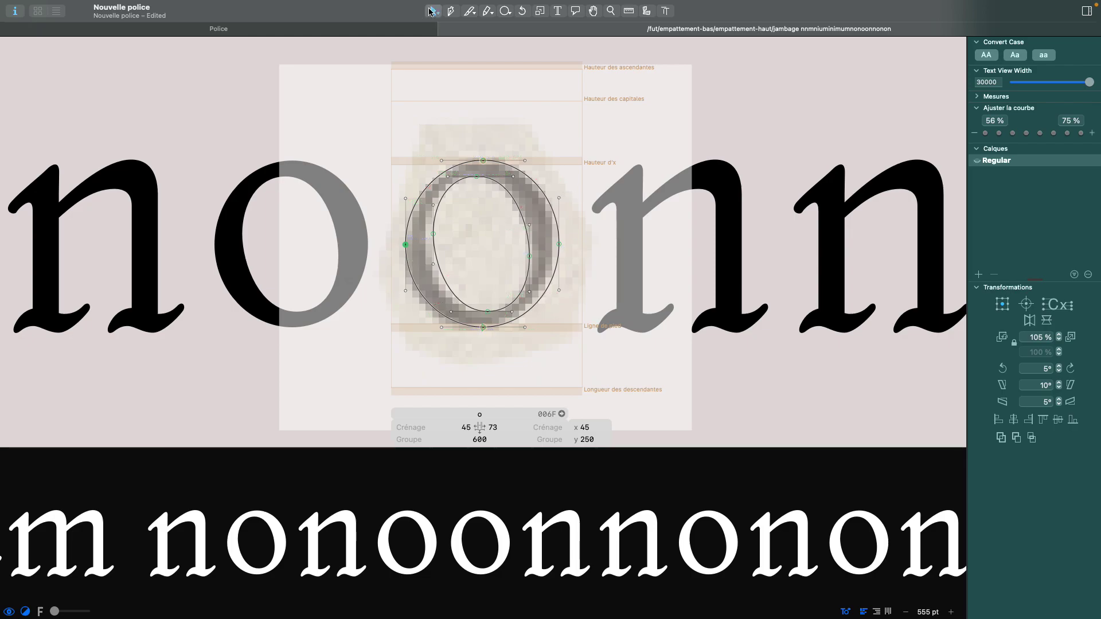
pyautogui.doubleClick(686, 241)
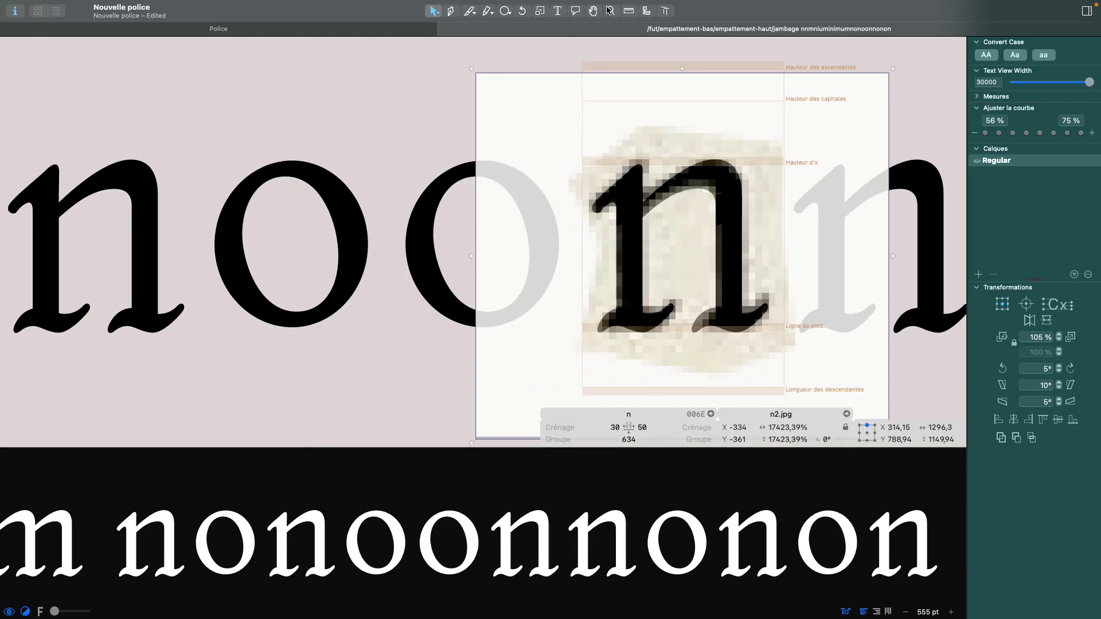
pyautogui.click(630, 11)
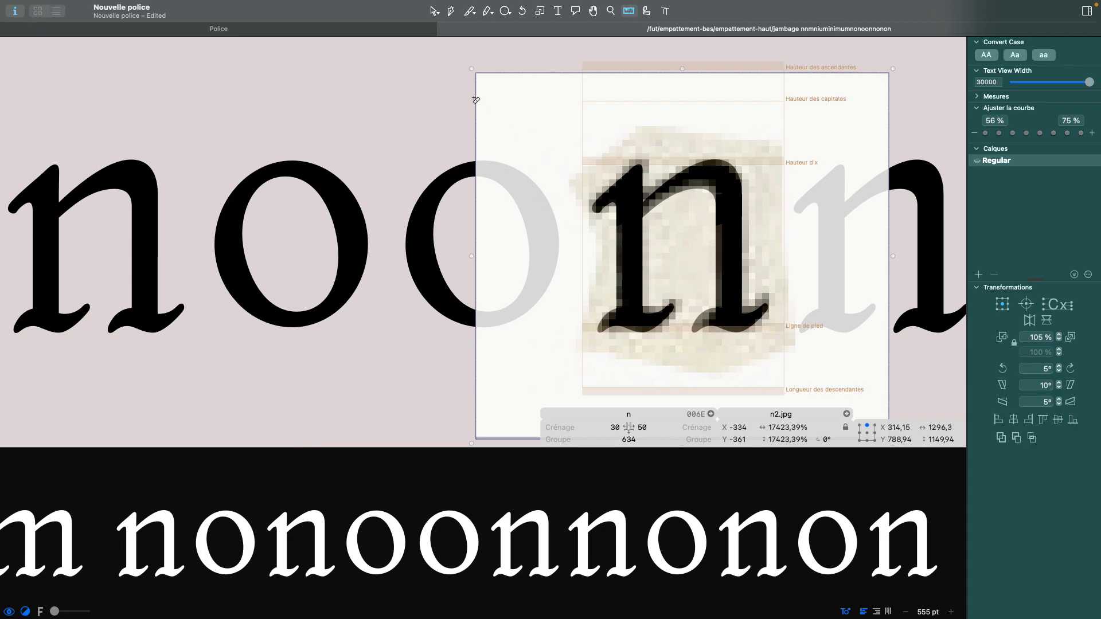
pyautogui.click(434, 10)
# - Reopen the o for editing and move its outer contour's right node to x 526, checking the preview
pyautogui.doubleClick(453, 244)
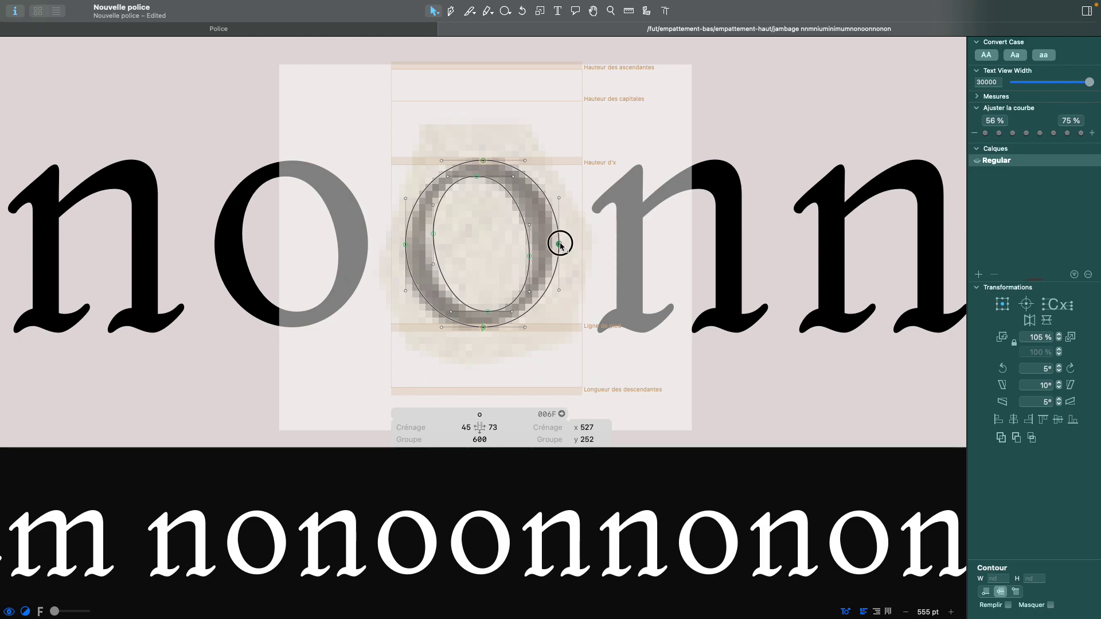
pyautogui.press('space')
pyautogui.hotkey('shift', 'Left')
pyautogui.hotkey('shift', 'Right')
pyautogui.press('Left')
pyautogui.press('Left')
pyautogui.press('Left')
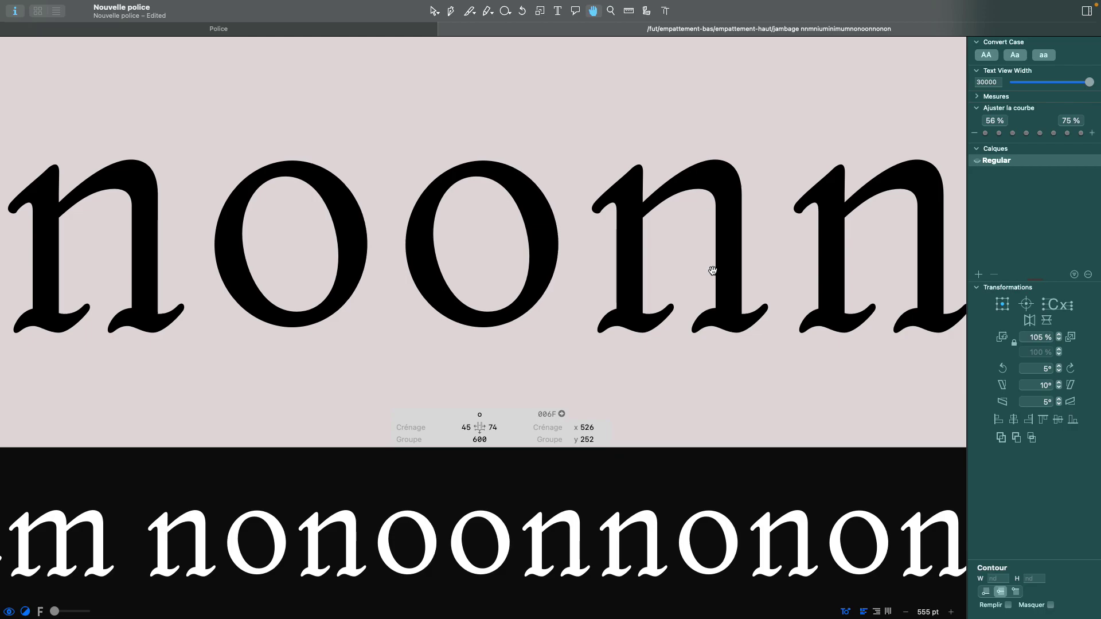
pyautogui.press('space')
pyautogui.press('Right')
pyautogui.press('Right')
pyautogui.scroll(-4, 582, 251)
pyautogui.moveTo(578, 256); pyautogui.dragTo(529, 262)
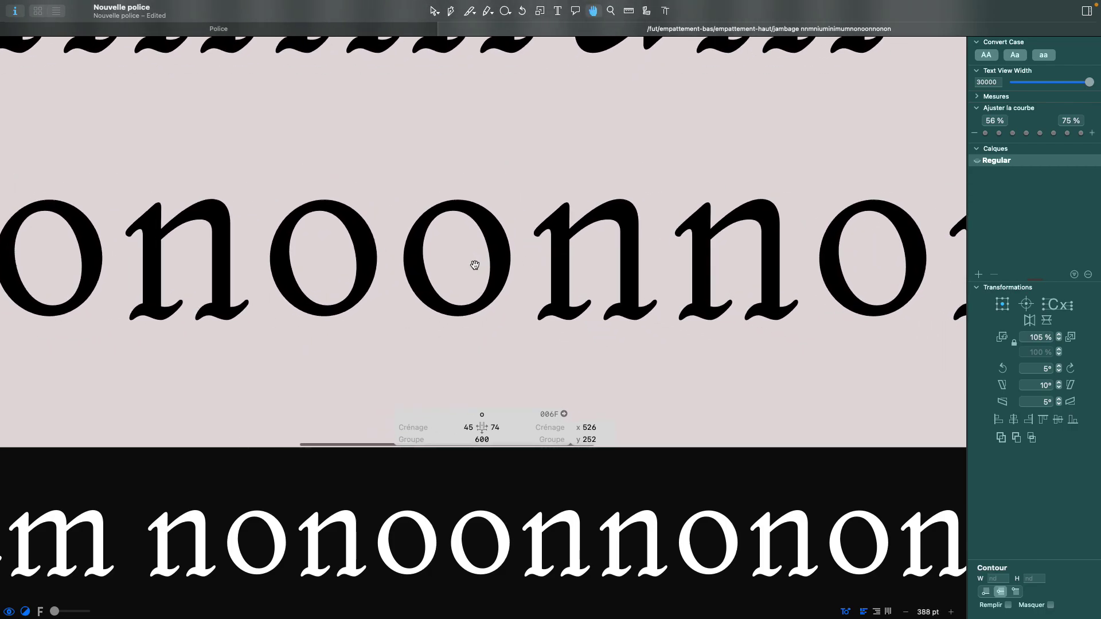
# - Lengthen the inner contour's upper right-node handle to 119 and its lower left-node handle to 105, and preview the o
pyautogui.scroll(3, 476, 262)
pyautogui.click(497, 240)
pyautogui.press('space')
pyautogui.hotkey('shift', 'Up')
pyautogui.hotkey('shift', 'Up')
pyautogui.hotkey('shift', 'Up')
pyautogui.hotkey('shift', 'Down')
pyautogui.press('Up')
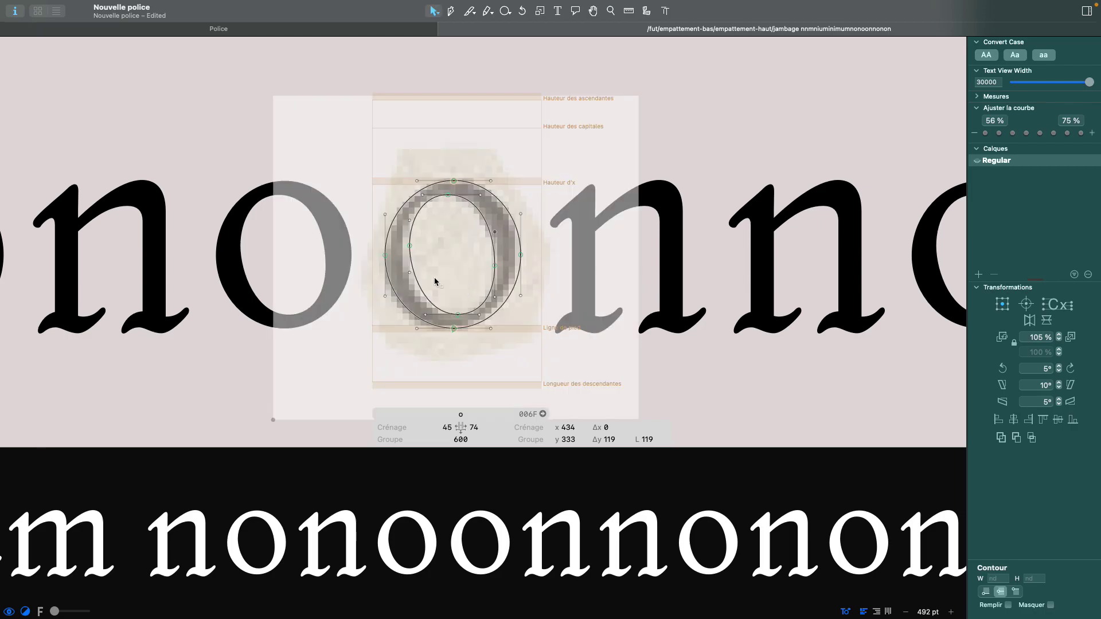
pyautogui.press('space')
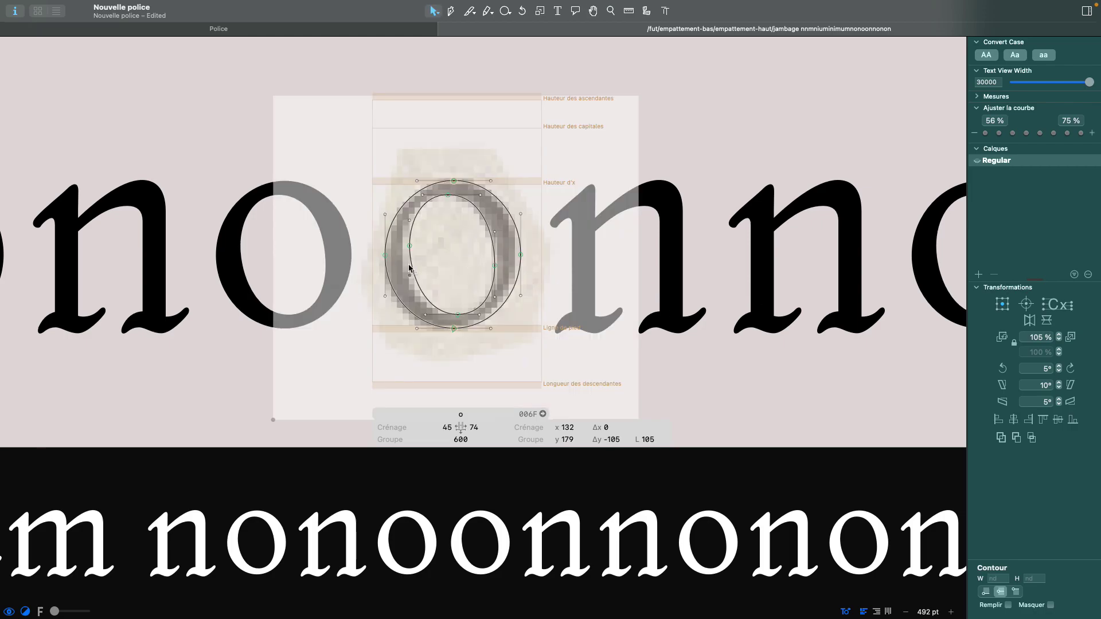
pyautogui.click(386, 256)
pyautogui.press('space')
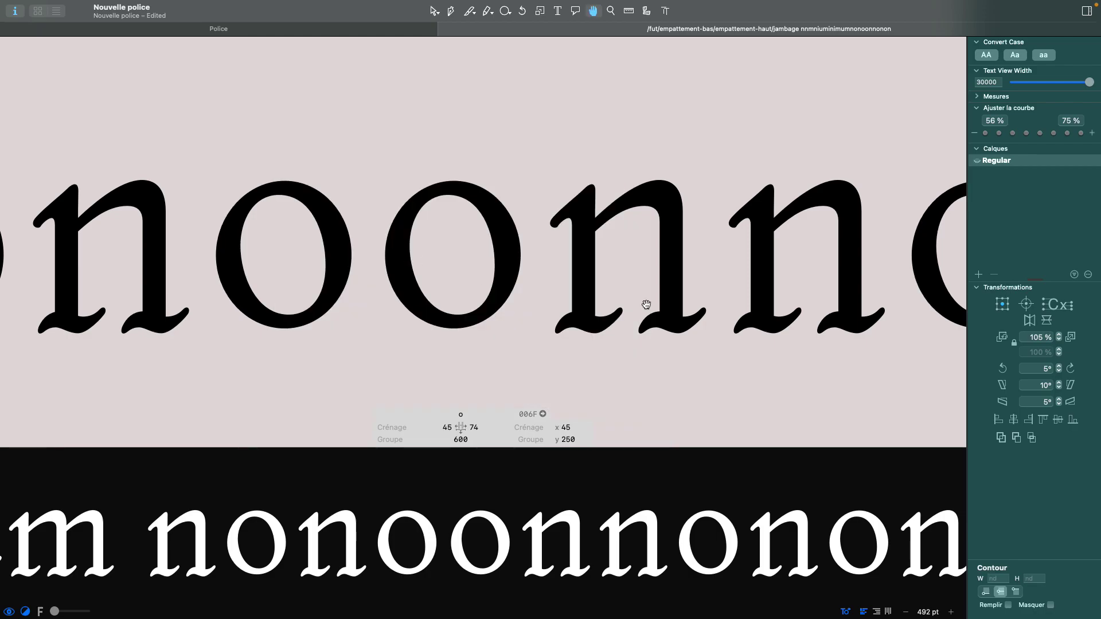
# - Move the o's outer contour left node to x 42, checking the filled preview
pyautogui.press('Left')
pyautogui.press('Left')
pyautogui.press('Left')
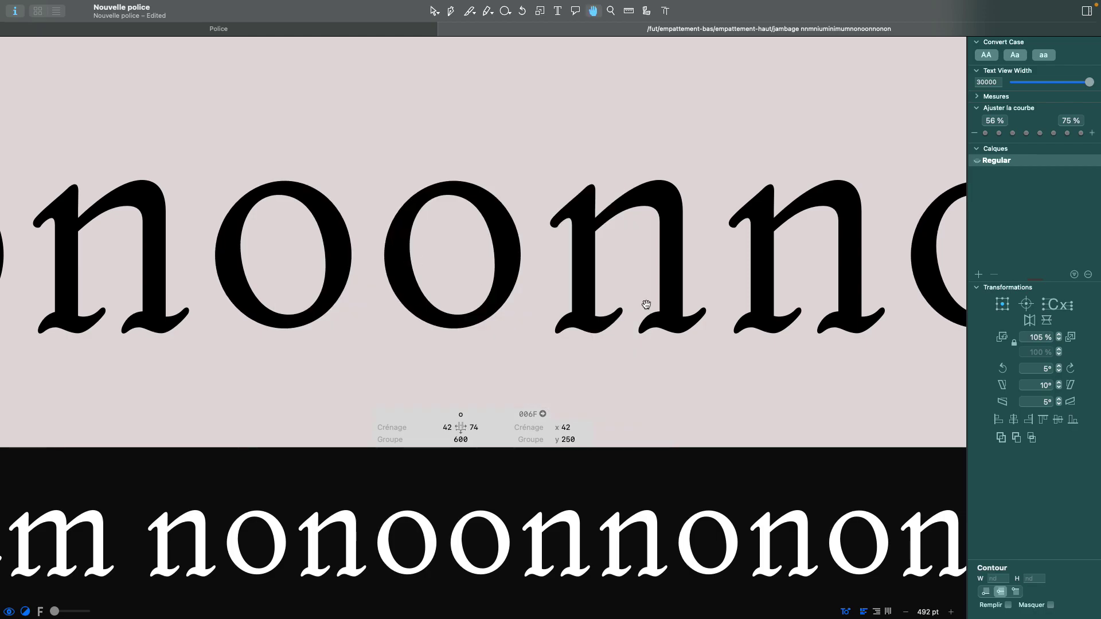
# - Try offsetting the outer contour's lower-left handle by -121, -10 from its node, and undo the change
pyautogui.moveTo(416, 329); pyautogui.dragTo(420, 331)
pyautogui.press('space')
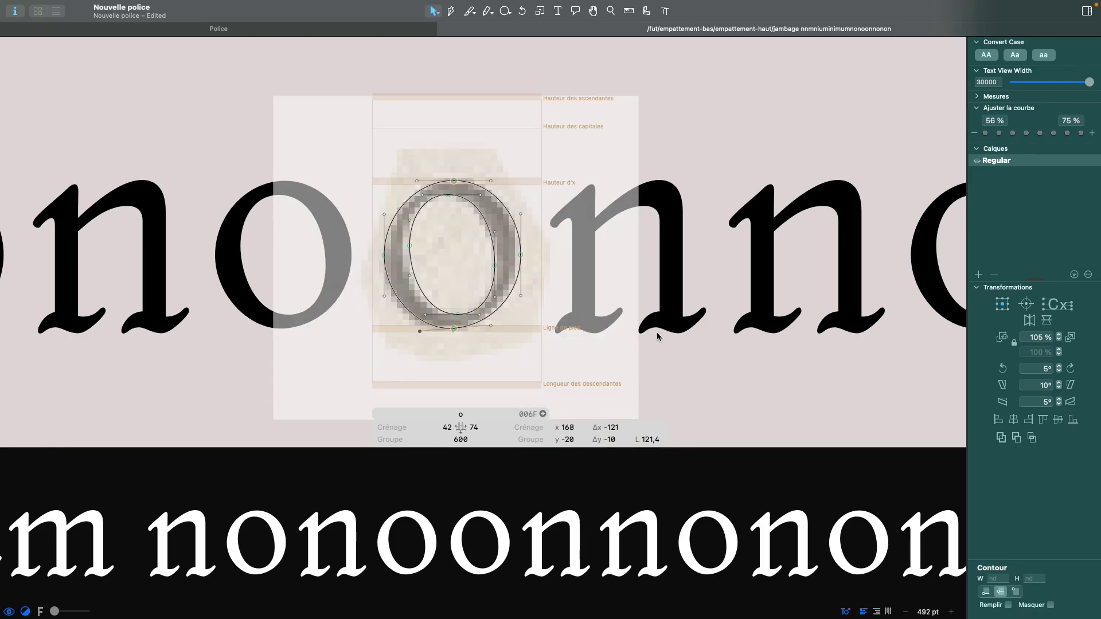
pyautogui.press('super+z')
pyautogui.press('space')
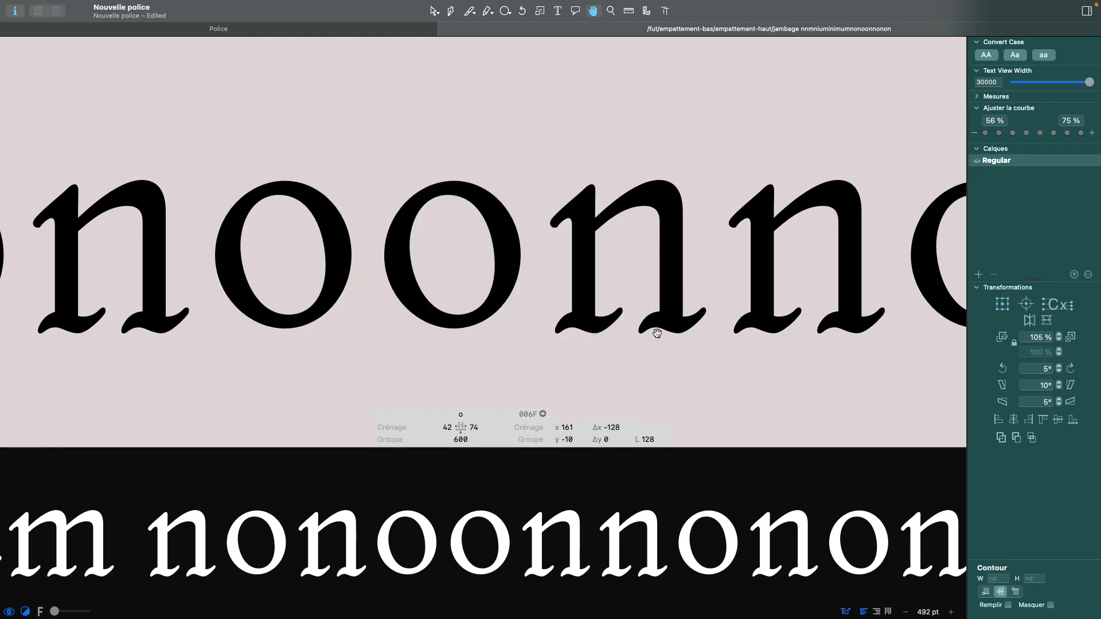
# - Check the words at a smaller size, reopen the o and move both contours' right nodes left to selection x 479
pyautogui.scroll(-5, 590, 295)
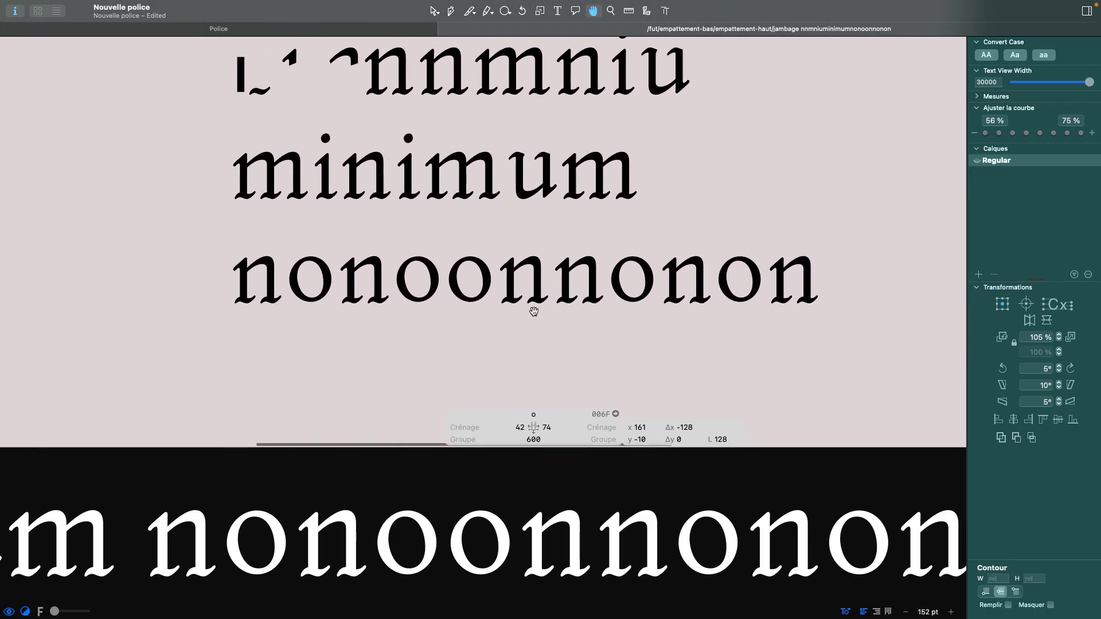
pyautogui.hscroll(3, 534, 312)
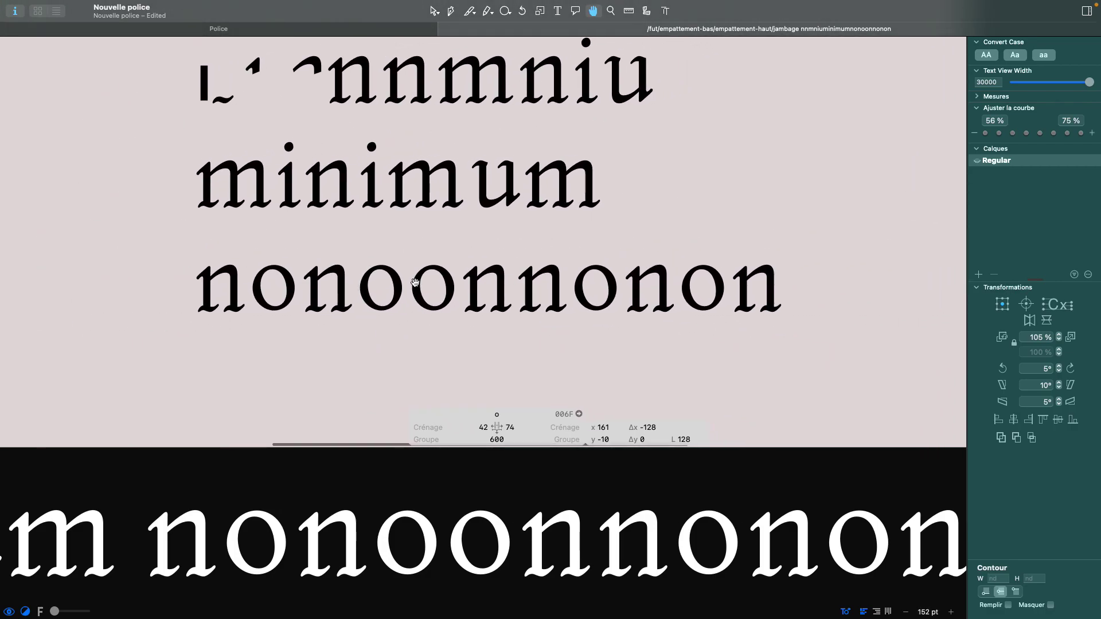
pyautogui.scroll(3, 419, 281)
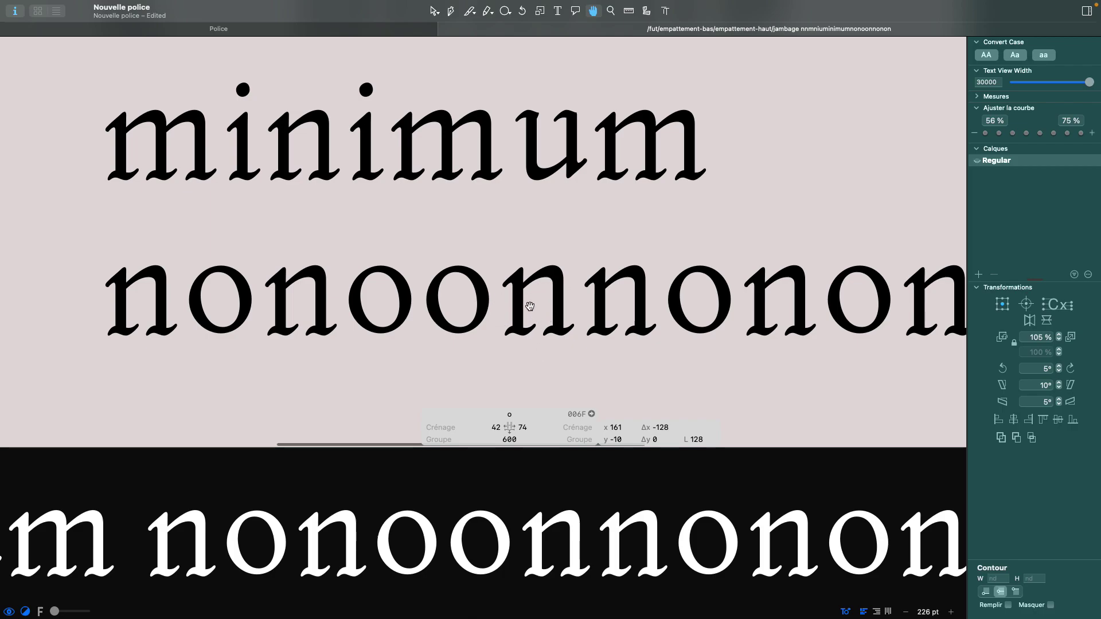
pyautogui.scroll(-3, 529, 305)
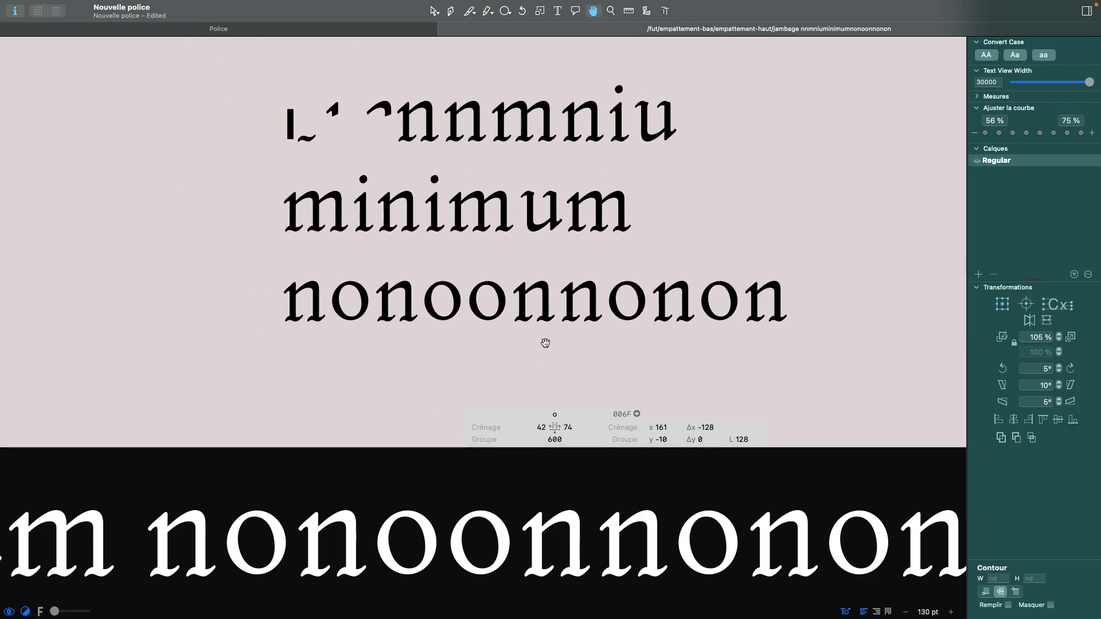
pyautogui.press('v')
pyautogui.doubleClick(489, 296)
pyautogui.scroll(5, 489, 297)
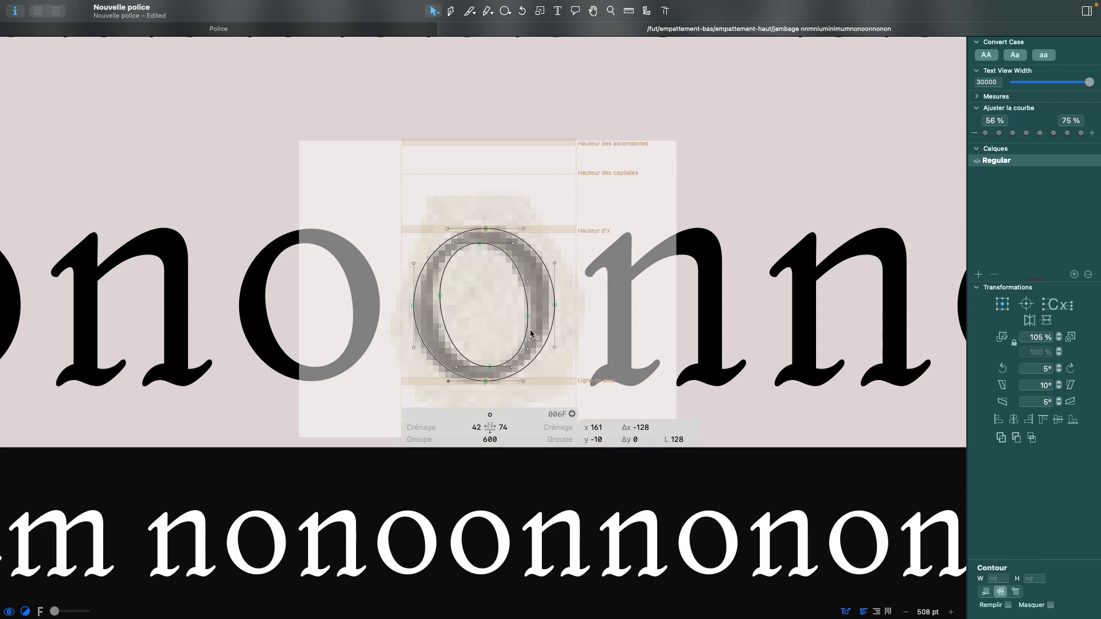
pyautogui.click(567, 305)
pyautogui.moveTo(513, 327); pyautogui.dragTo(592, 292)
pyautogui.press('Left')
pyautogui.press('Left')
pyautogui.press('Left')
pyautogui.press('Left')
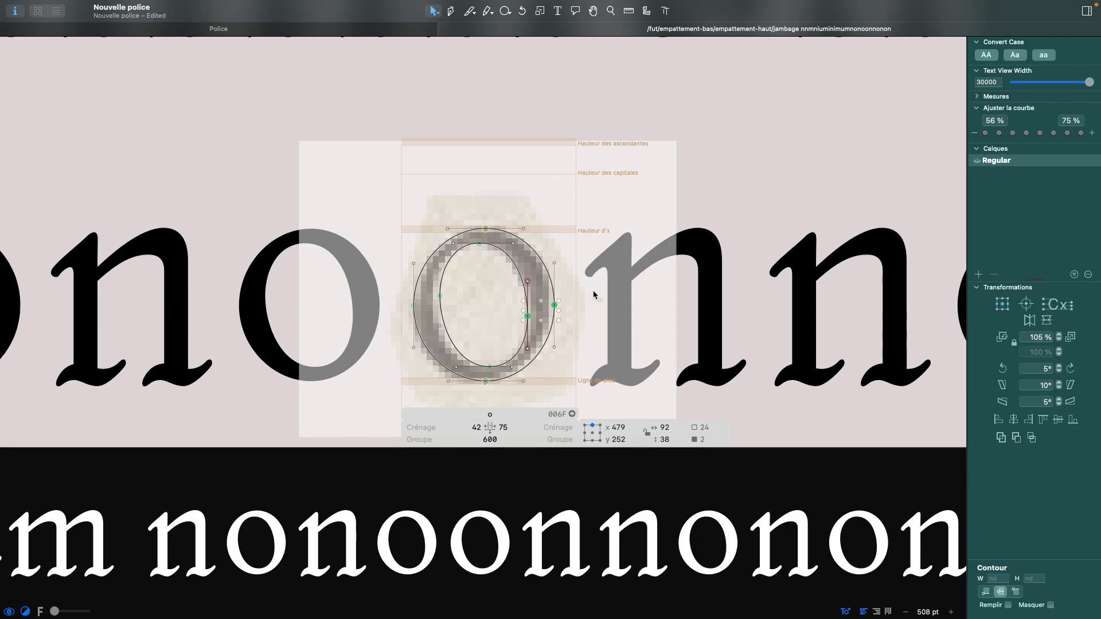
# - Preview a narrower o with the selected right nodes at x 436, and settle them at x 476
pyautogui.press('space')
pyautogui.hotkey('shift', 'Left')
pyautogui.hotkey('shift', 'Left')
pyautogui.hotkey('shift', 'Left')
pyautogui.hotkey('shift', 'Left')
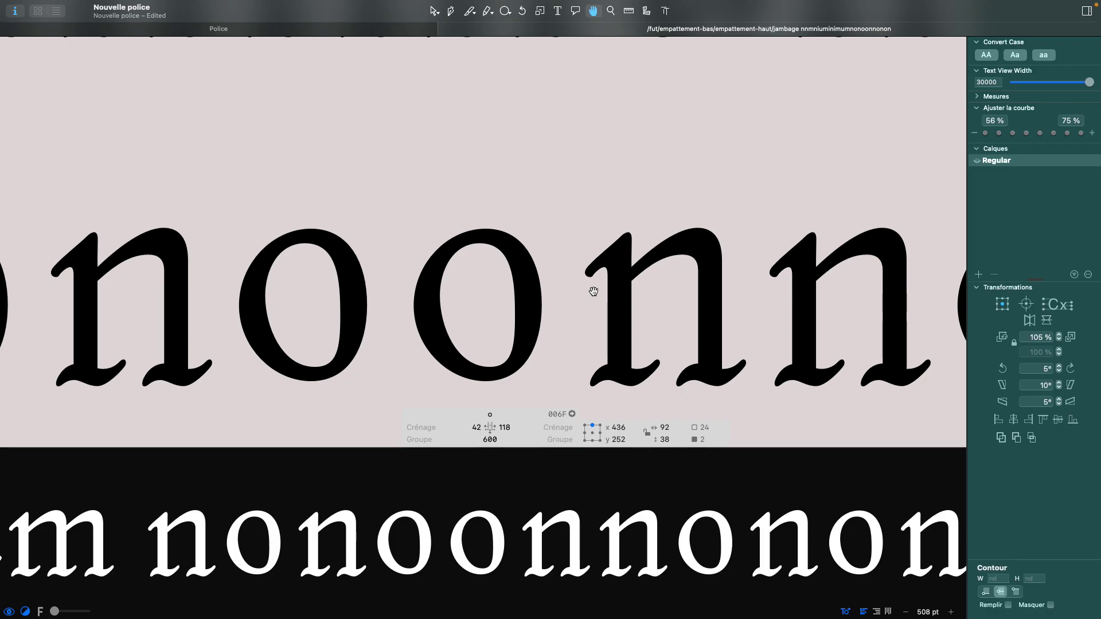
pyautogui.hotkey('shift', 'Right')
pyautogui.hotkey('shift', 'Right')
pyautogui.hotkey('shift', 'Right')
pyautogui.hotkey('shift', 'Right')
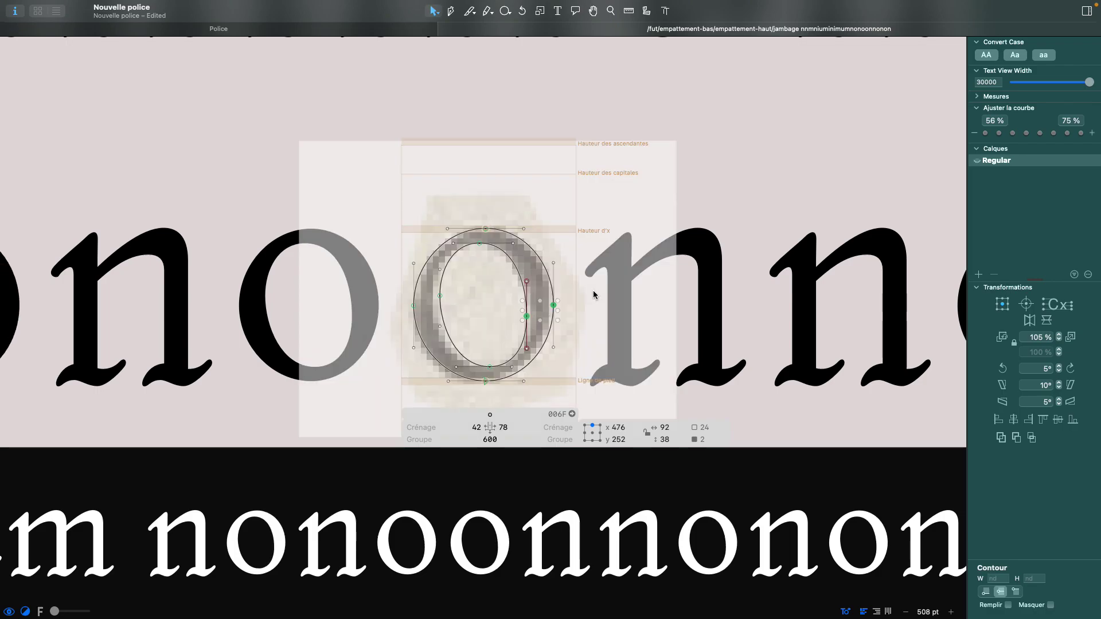
# - Select the nodes and handles on the right half of both o contours and move them left to x 435.5
pyautogui.moveTo(505, 390); pyautogui.dragTo(558, 220)
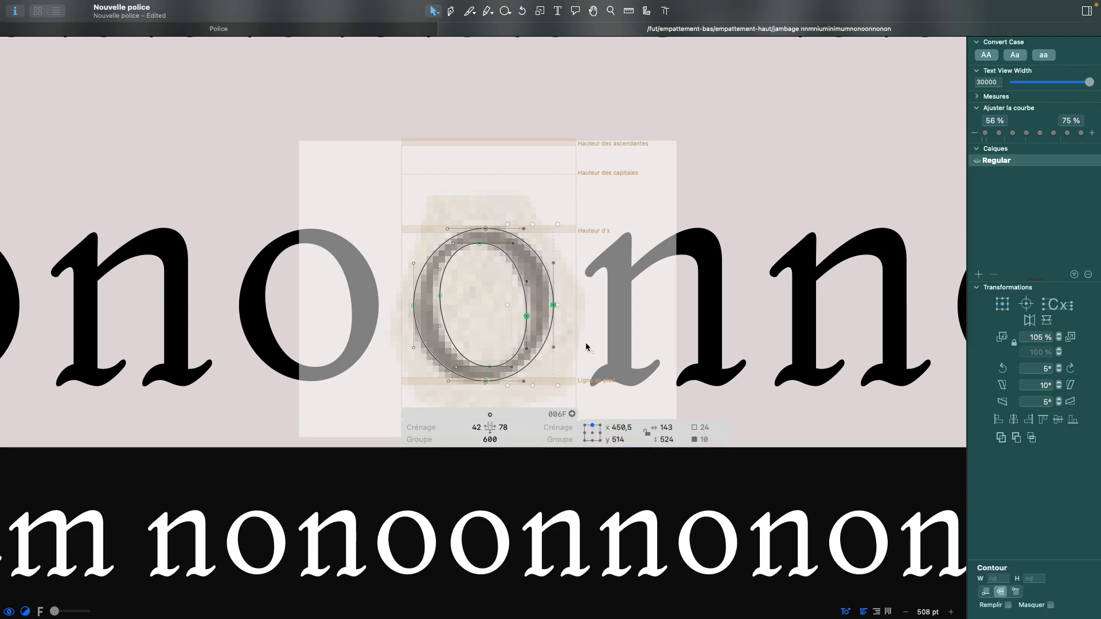
pyautogui.press('space')
pyautogui.hotkey('shift', 'Left')
pyautogui.press('Left')
pyautogui.press('Left')
pyautogui.press('Left')
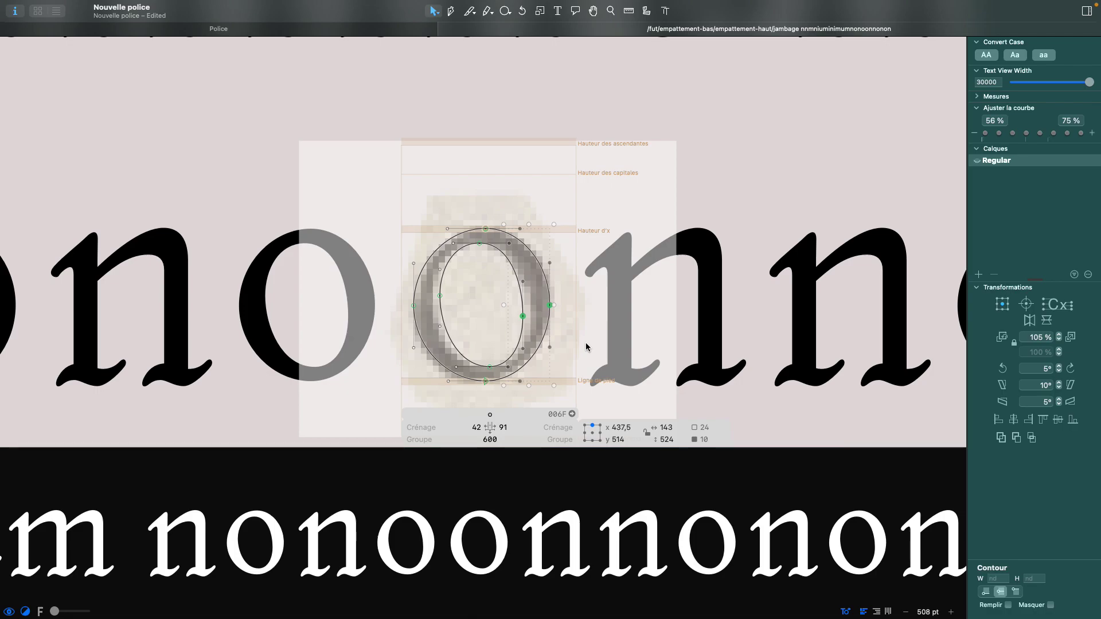
pyautogui.press('space')
pyautogui.press('Left')
pyautogui.press('Left')
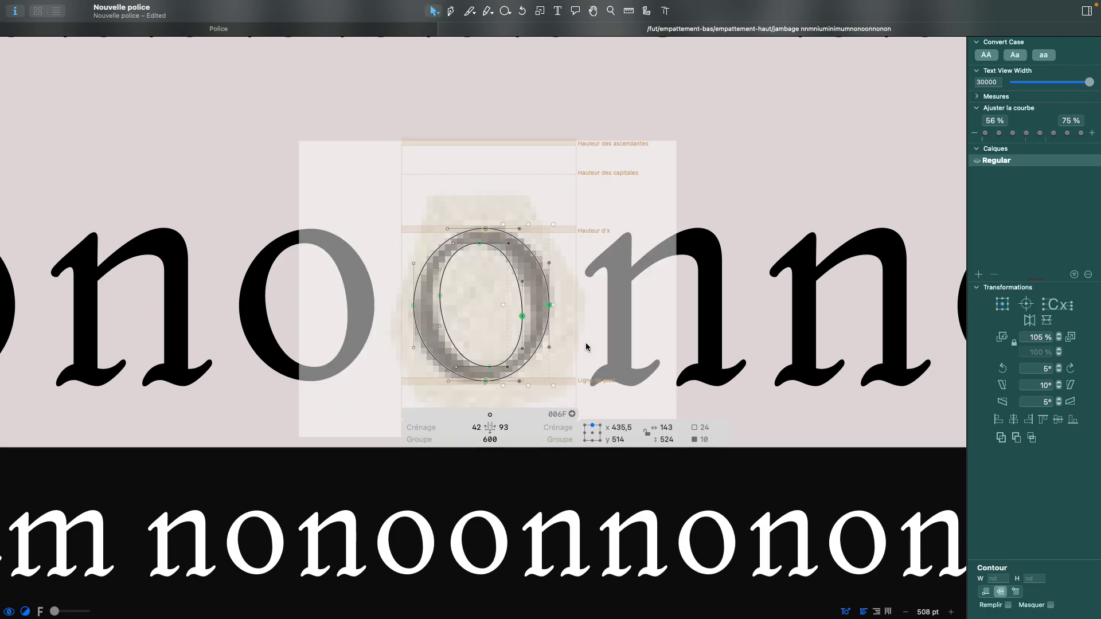
# - Select the points on the o's left half and shift them right until the left side bearing is 46, using the preview
pyautogui.moveTo(405, 397); pyautogui.dragTo(471, 218)
pyautogui.press('space')
pyautogui.hotkey('shift', 'Left')
pyautogui.press('Right')
pyautogui.press('Right')
# - Reselect the points on the o's right half and move them right to selection x 438.5
pyautogui.moveTo(501, 392); pyautogui.dragTo(575, 186)
pyautogui.press('space')
pyautogui.press('Right')
pyautogui.press('Right')
pyautogui.press('Right')
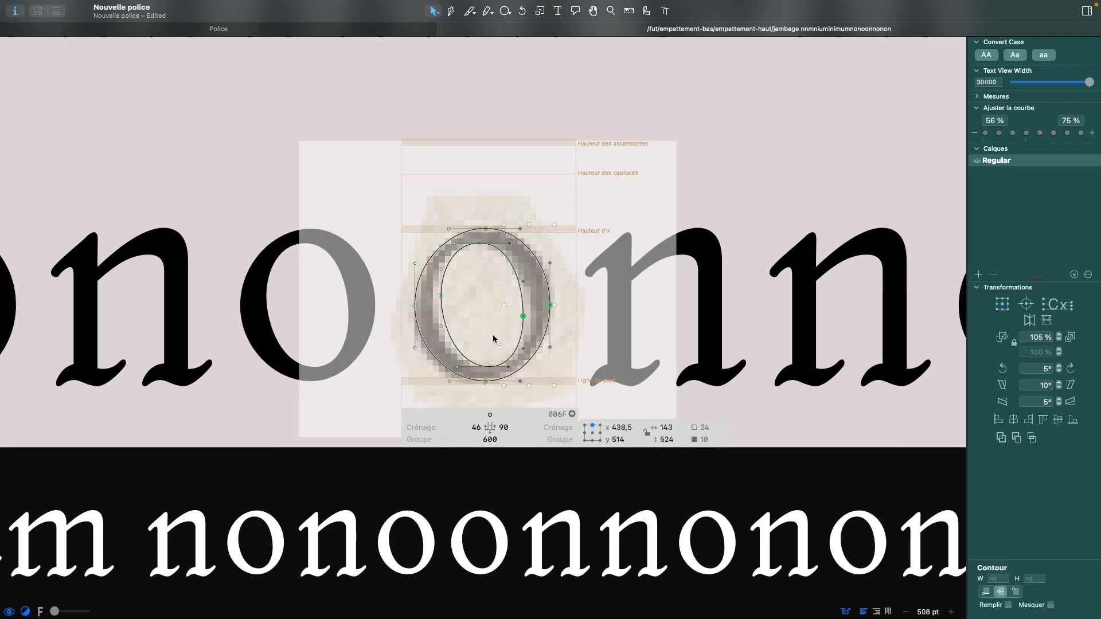
# - Move the left nodes of both o contours right to selection x 95 and preview the result
pyautogui.click(407, 339)
pyautogui.moveTo(404, 318); pyautogui.dragTo(466, 276)
pyautogui.press('space')
pyautogui.press('Right')
pyautogui.press('Right')
pyautogui.press('Right')
pyautogui.press('Right')
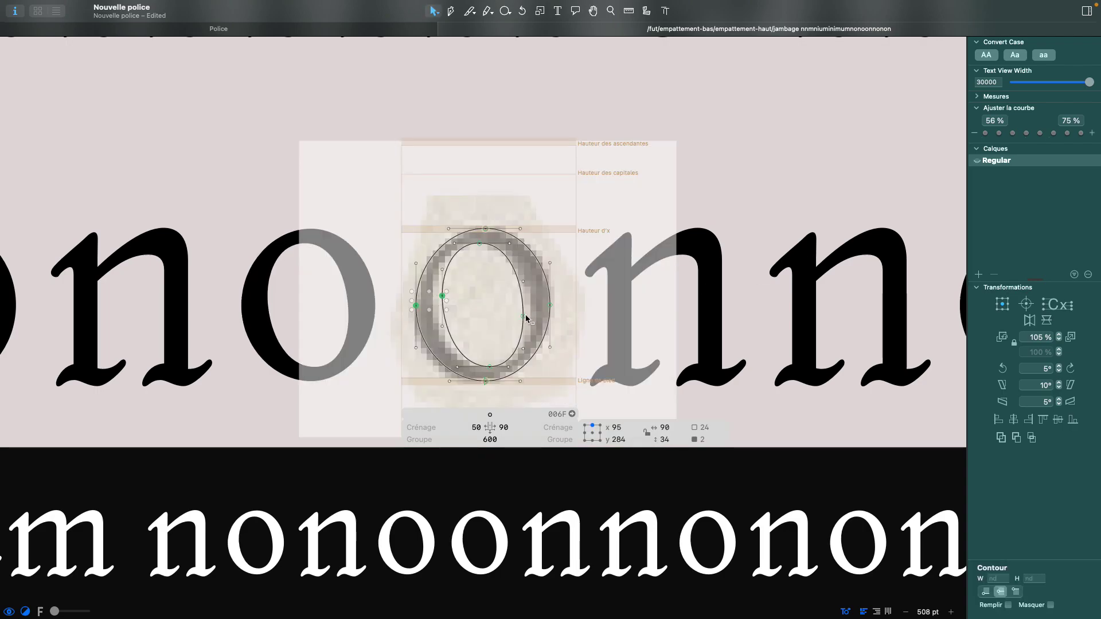
pyautogui.press('space')
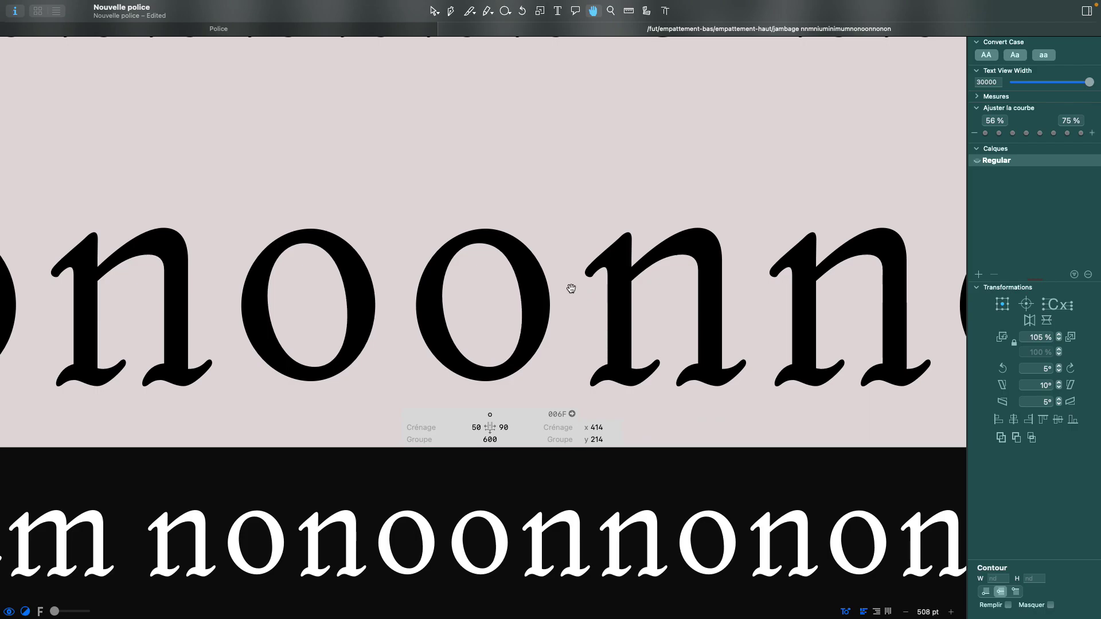
# - Set the o's right and left side bearings to 30 each and preview the spacing
pyautogui.scroll(-10, 553, 231)
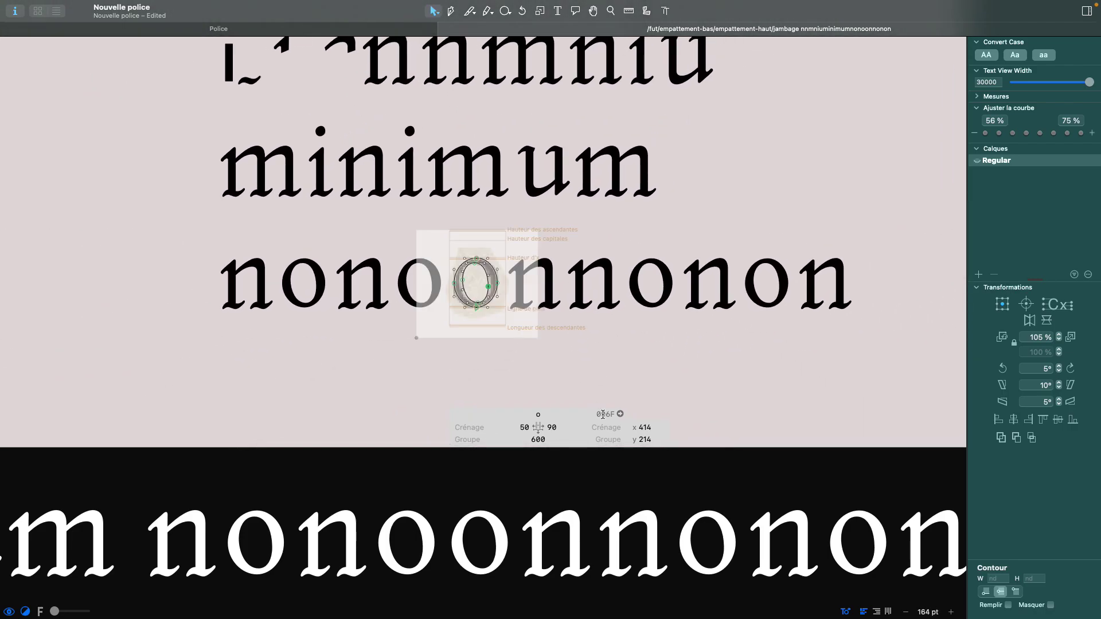
pyautogui.doubleClick(573, 431)
pyautogui.write('30')
pyautogui.press('Return')
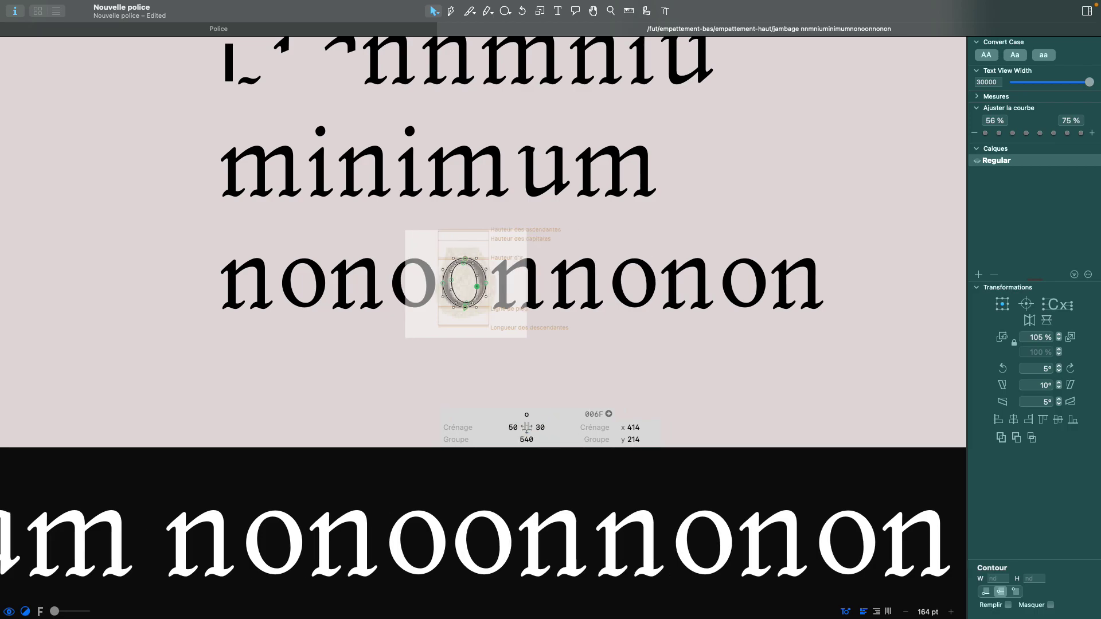
pyautogui.doubleClick(506, 427)
pyautogui.write('3')
pyautogui.press('Return')
pyautogui.press('space')
pyautogui.hscroll(1, 630, 326)
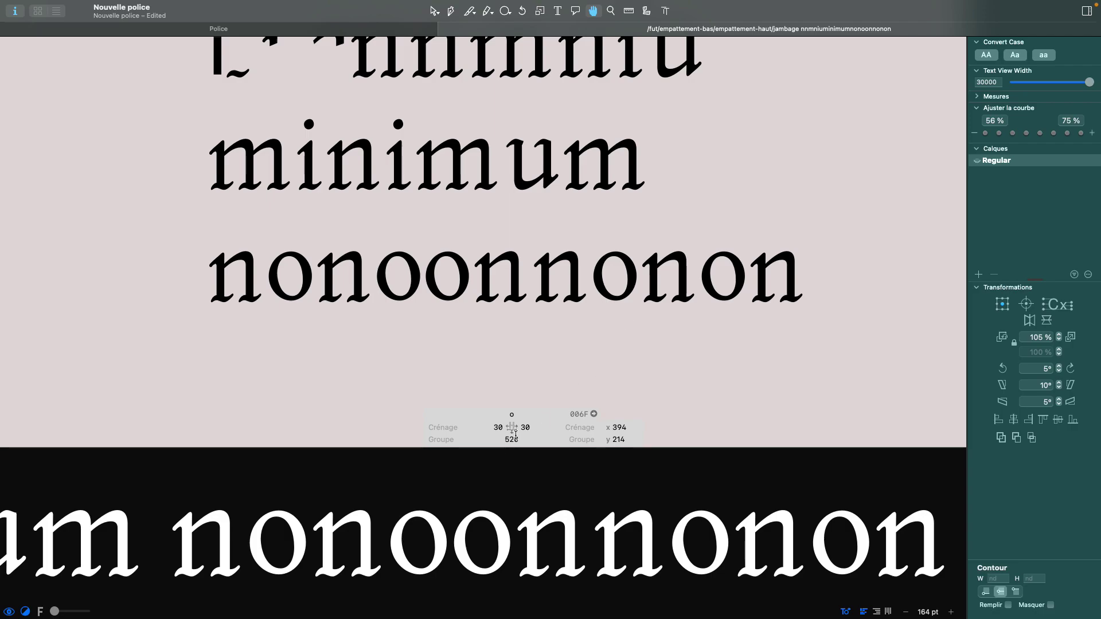
pyautogui.scroll(1, 489, 431)
# - Increase the o's left and right side bearings to 35 each and preview the words at a smaller size
pyautogui.click(489, 429)
pyautogui.press('Up')
pyautogui.press('Up')
pyautogui.press('Up')
pyautogui.press('Up')
pyautogui.press('Up')
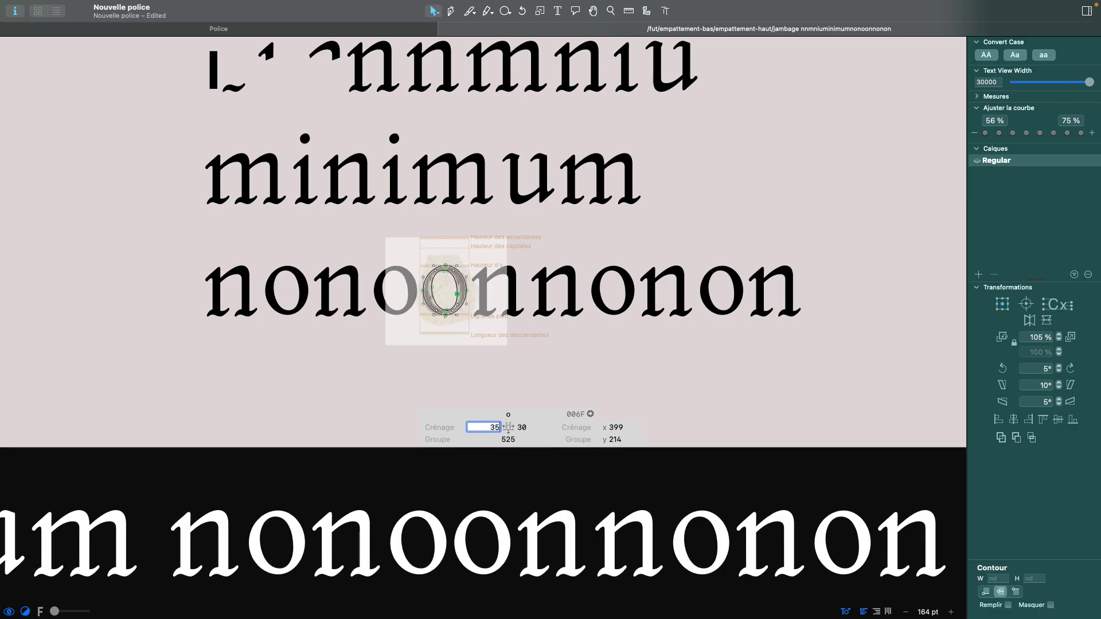
pyautogui.click(533, 427)
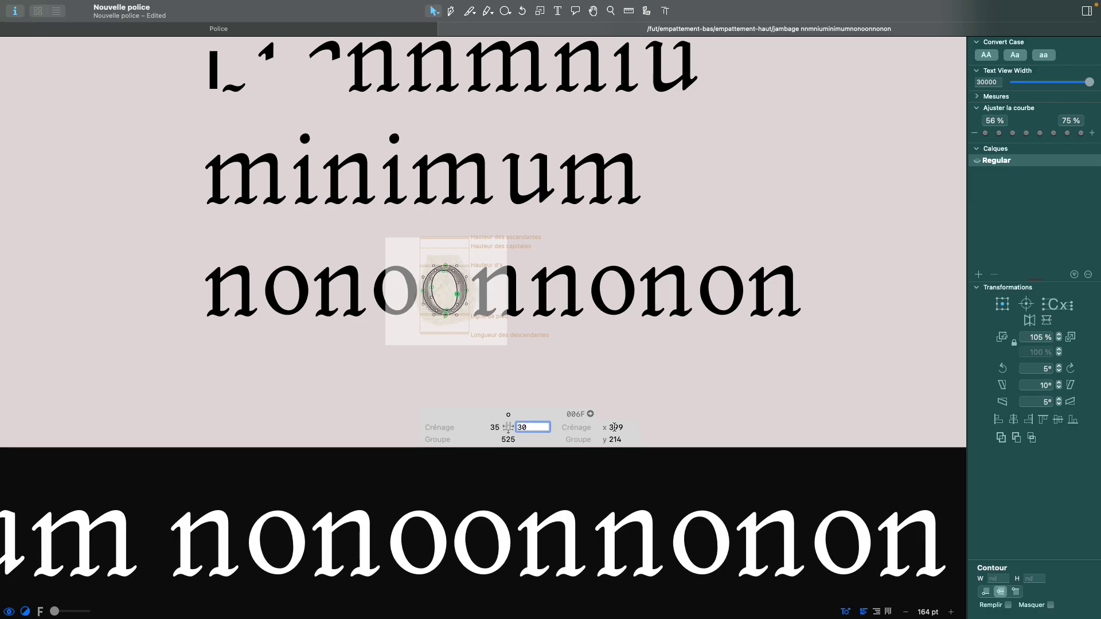
pyautogui.press('Up')
pyautogui.press('Up')
pyautogui.press('Up')
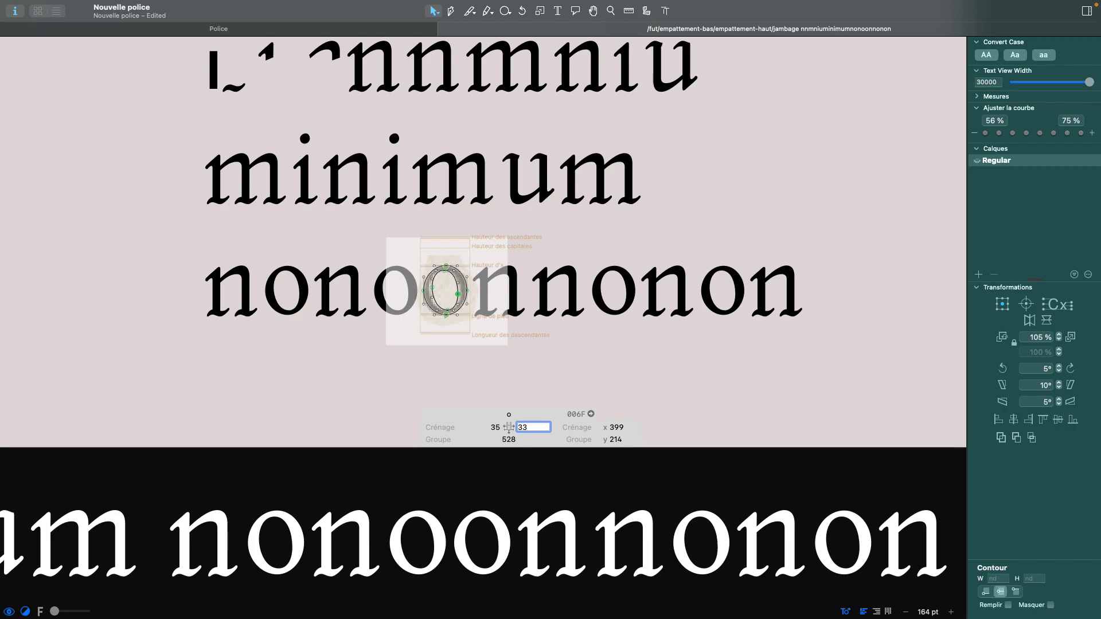
pyautogui.press('Up')
pyautogui.press('Up')
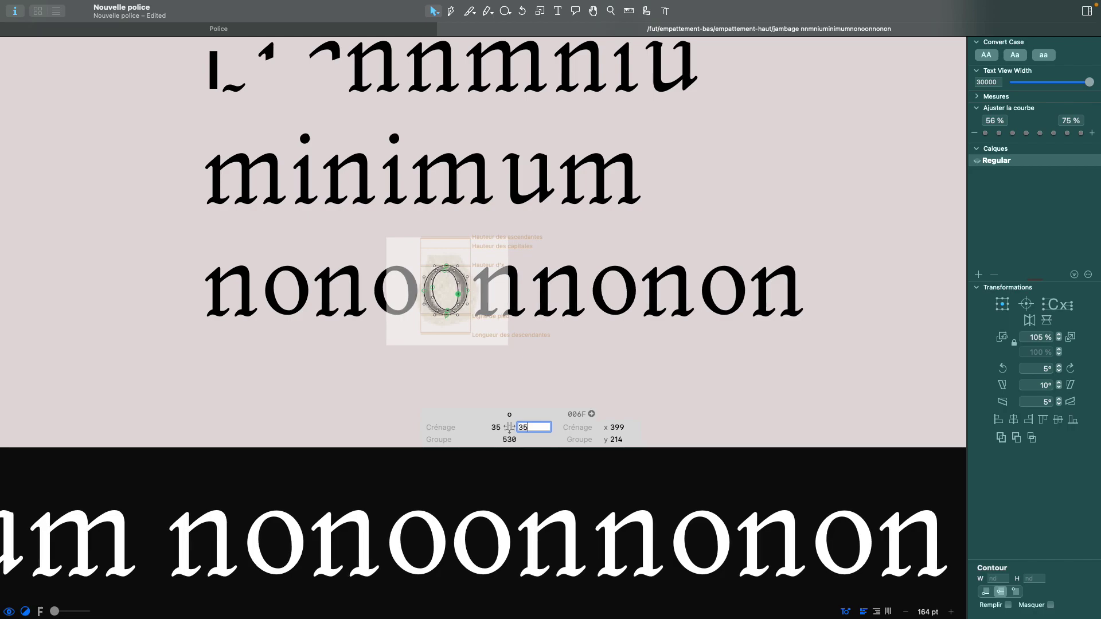
pyautogui.press('Escape')
pyautogui.press('space')
pyautogui.hscroll(-1, 594, 298)
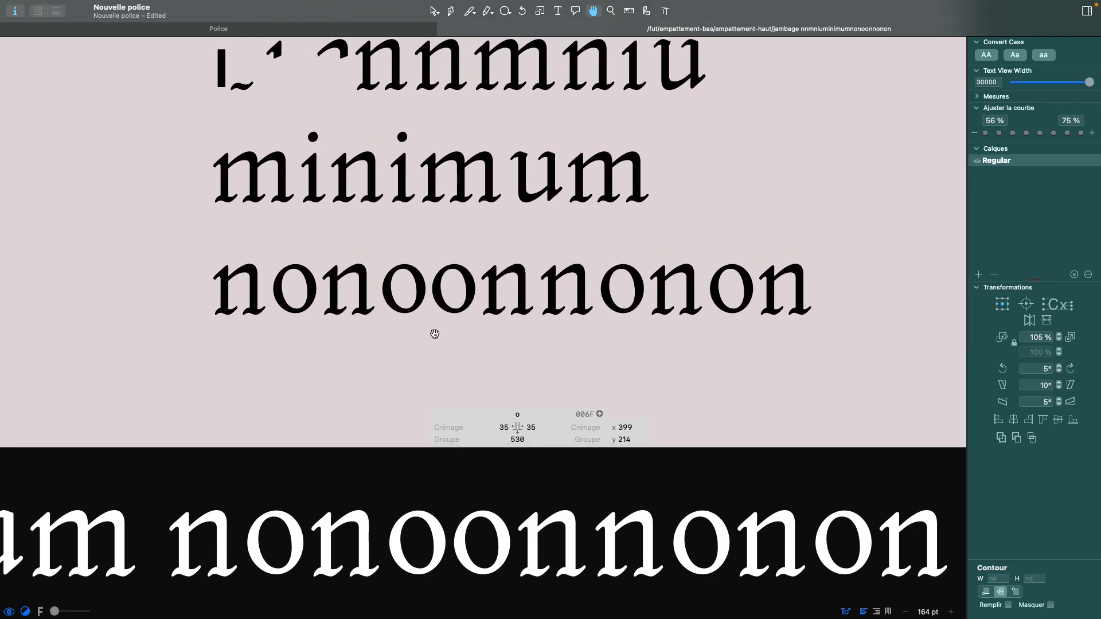
pyautogui.scroll(-5, 466, 298)
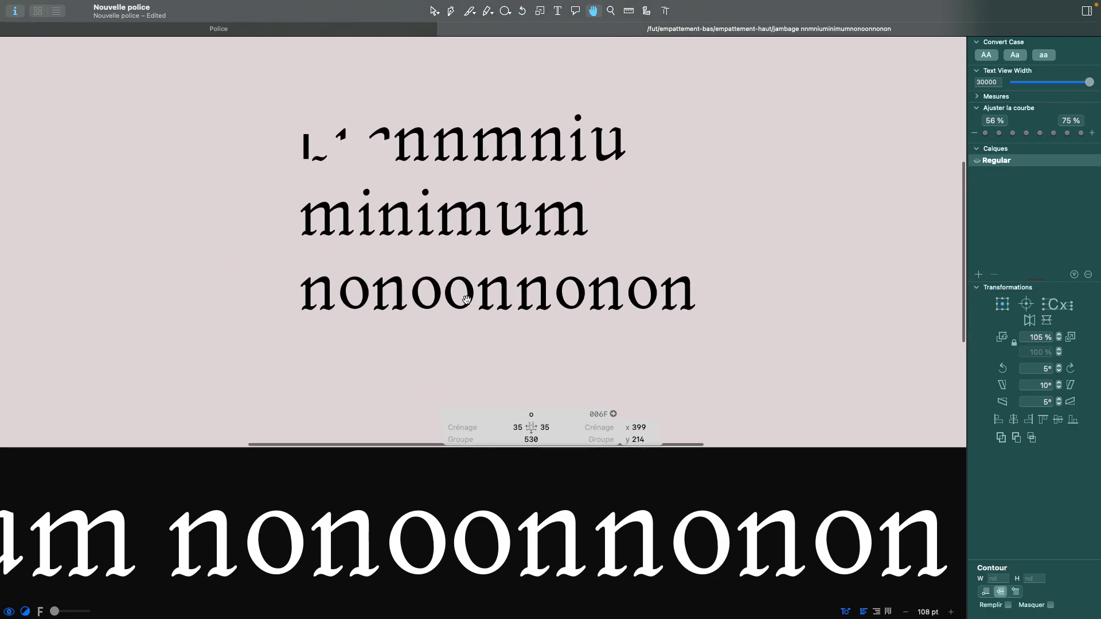
# - Raise both side bearings of the o to 40 and preview the spacing against the n
pyautogui.scroll(5, 451, 301)
pyautogui.click(531, 428)
pyautogui.press('Up')
pyautogui.press('Up')
pyautogui.press('Up')
pyautogui.press('Up')
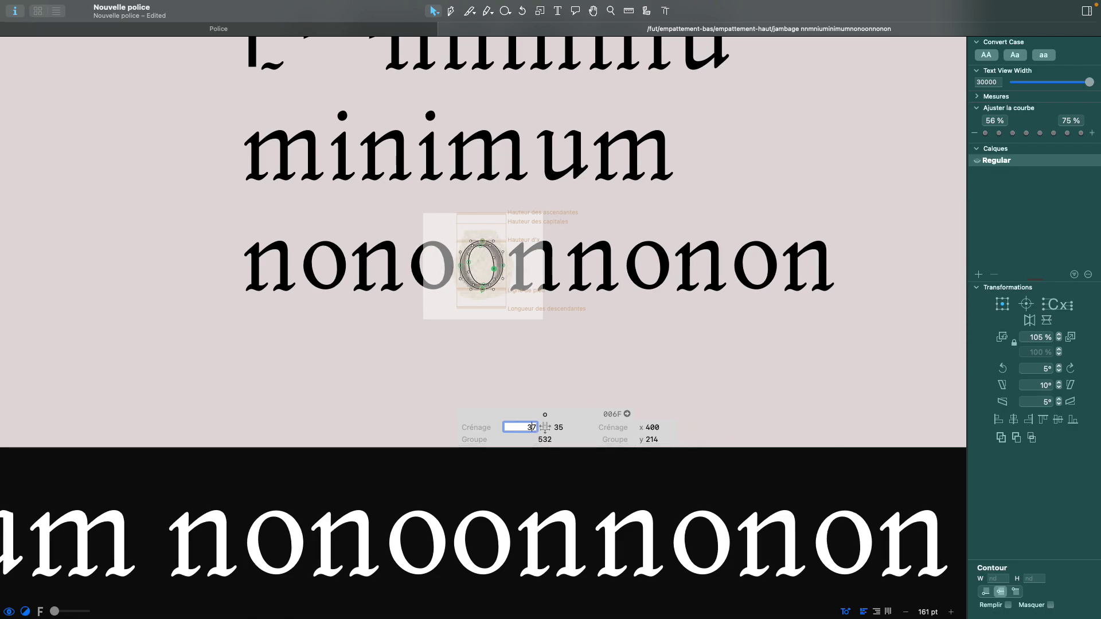
pyautogui.press('Up')
pyautogui.click(559, 427)
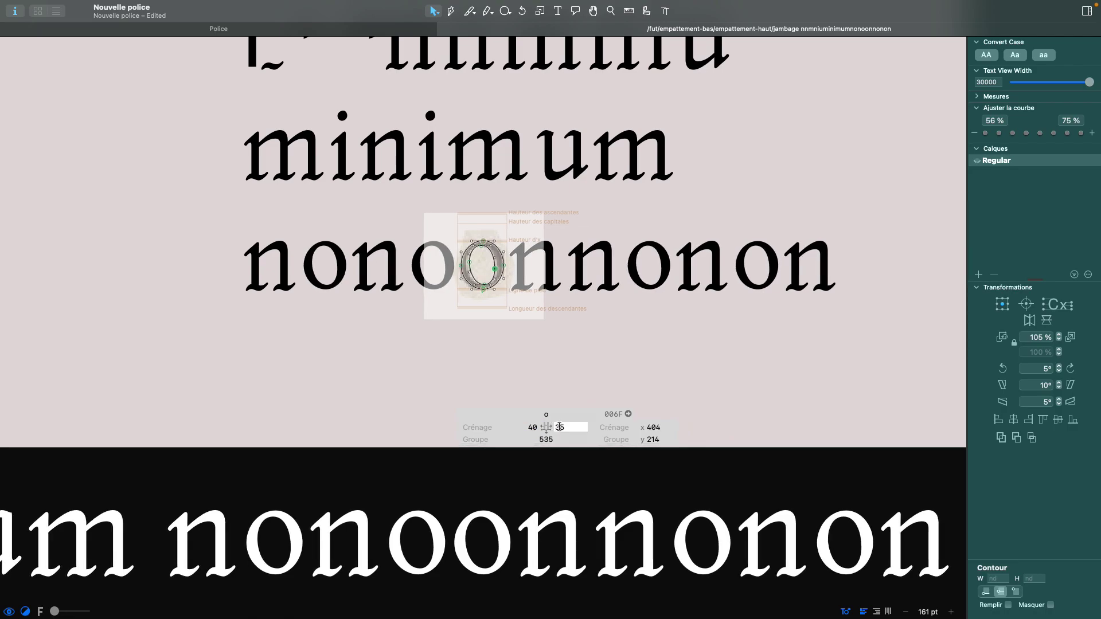
pyautogui.press('Up')
pyautogui.press('Up')
pyautogui.press('Up')
pyautogui.press('Up')
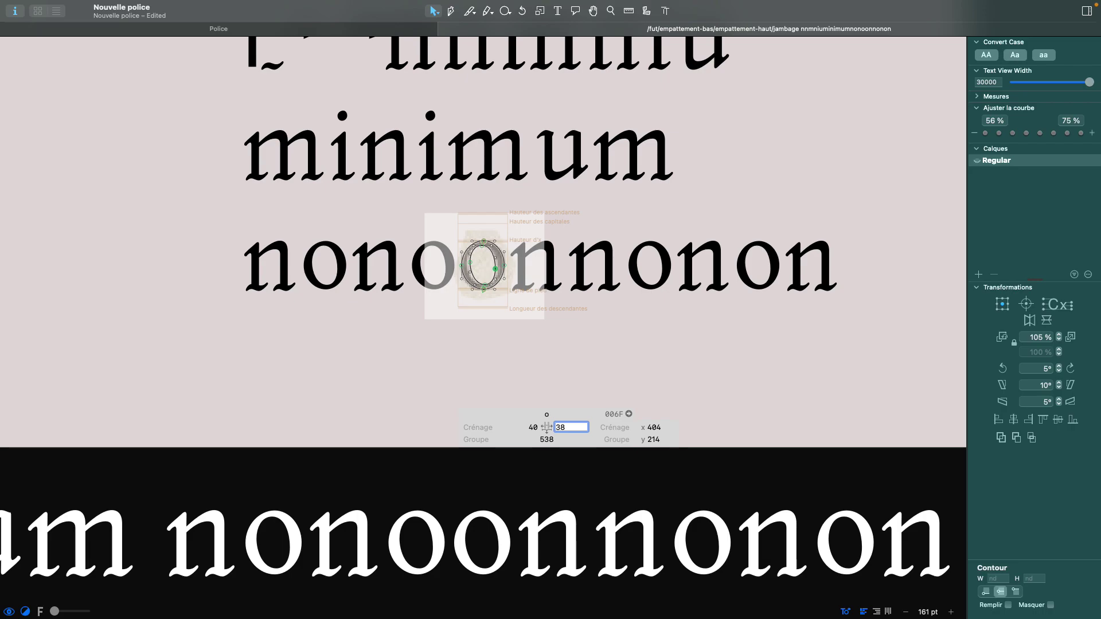
pyautogui.press('Up')
pyautogui.press('Return')
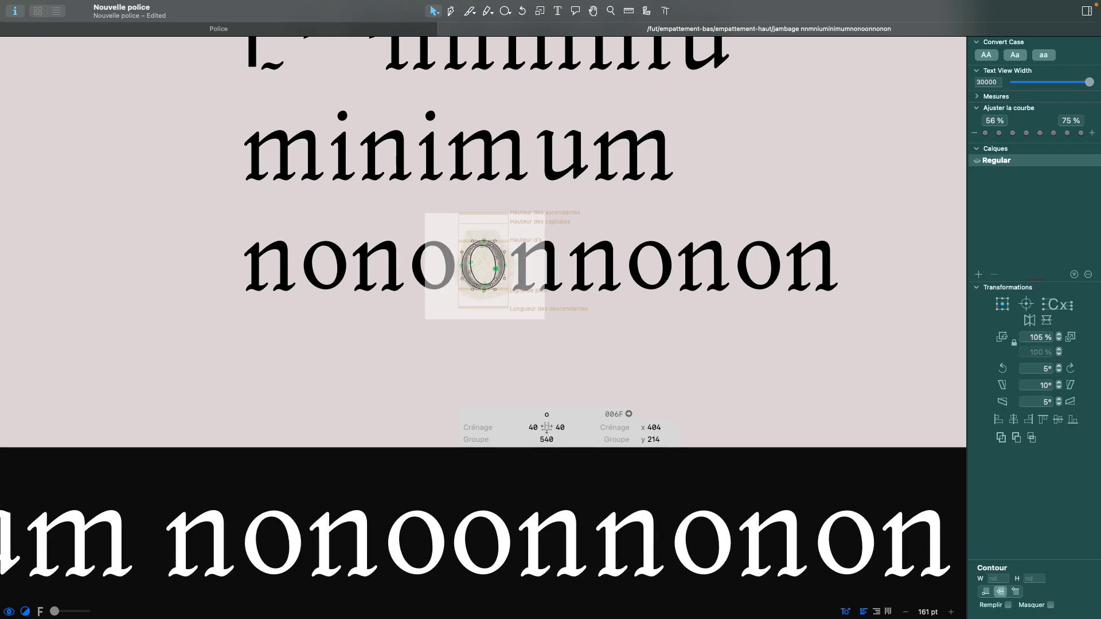
pyautogui.press('space')
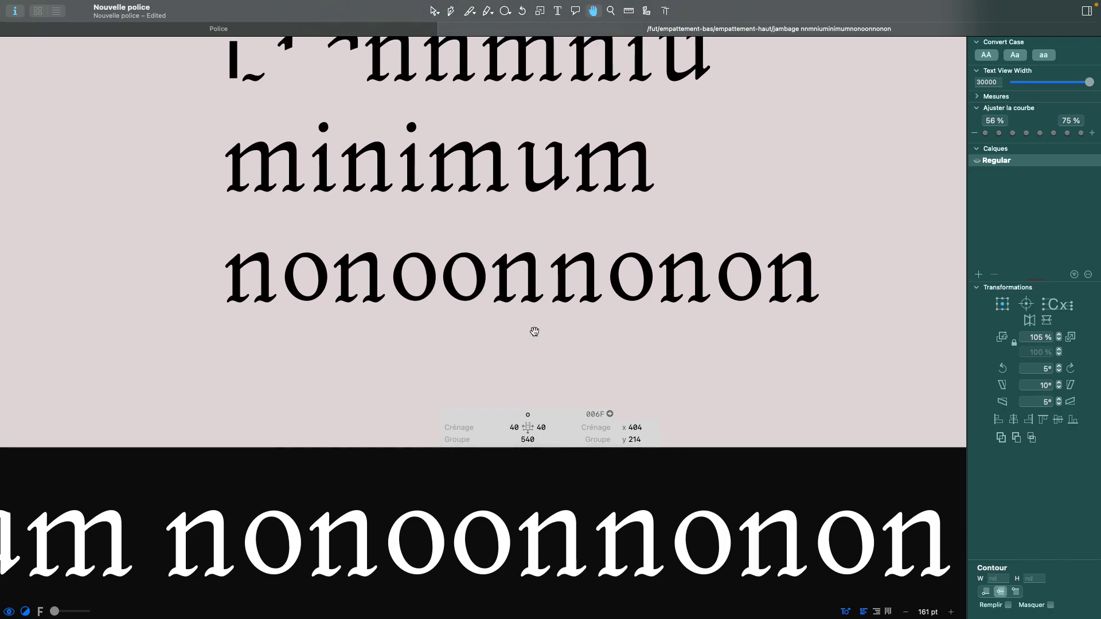
# - Open the n after the double o for editing and set its left side bearing to 35
pyautogui.doubleClick(517, 281)
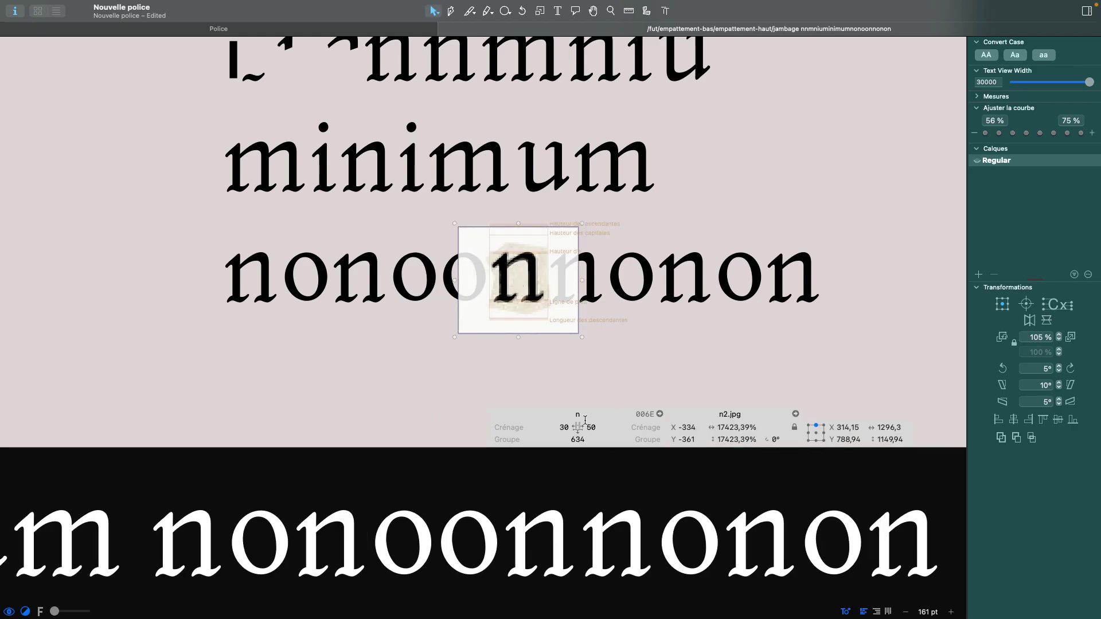
pyautogui.click(566, 429)
pyautogui.press('Up')
pyautogui.press('Up')
pyautogui.press('Up')
pyautogui.press('Up')
pyautogui.press('Up')
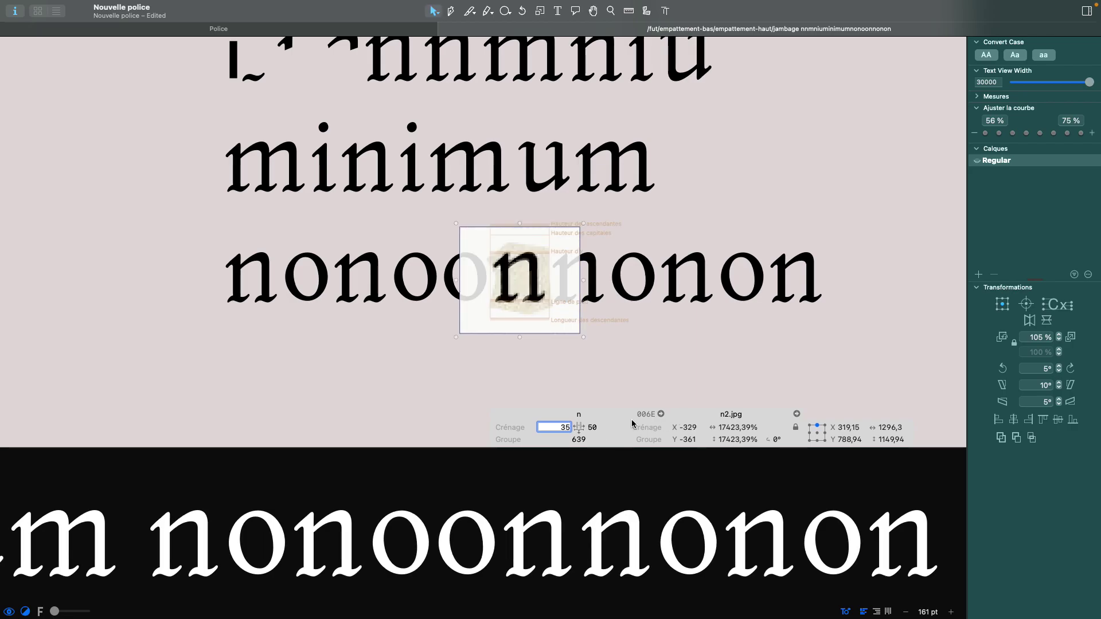
# - Reduce the right side bearing of the n to 35
pyautogui.click(591, 428)
pyautogui.press('Down')
pyautogui.press('Down')
pyautogui.press('Down')
pyautogui.press('Down')
pyautogui.press('Down')
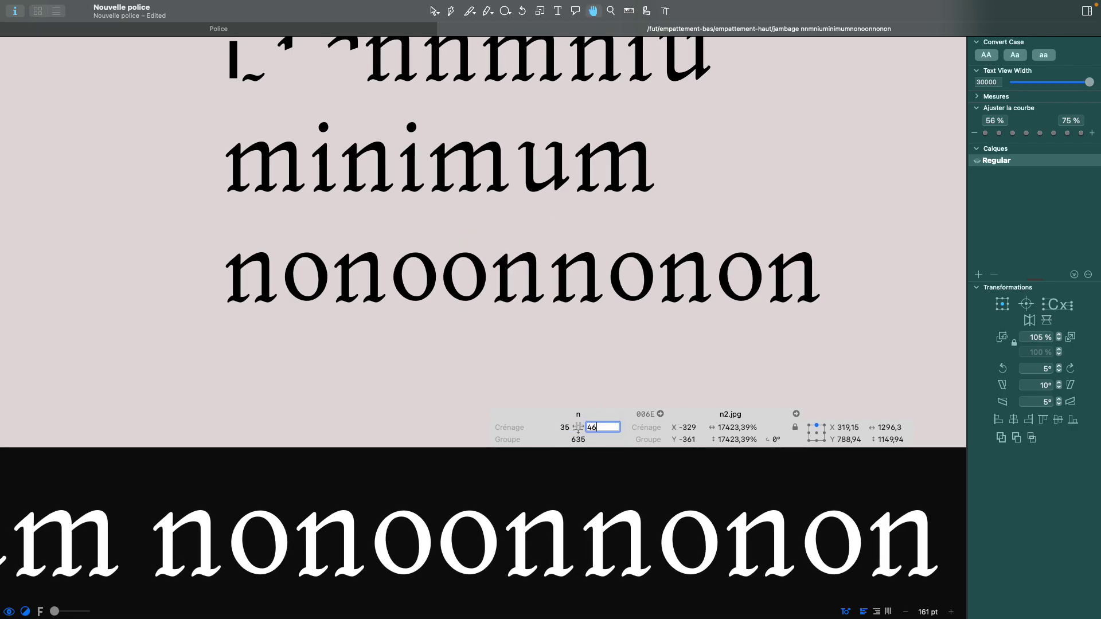
pyautogui.press('Down')
pyautogui.press('Down')
pyautogui.press('Down')
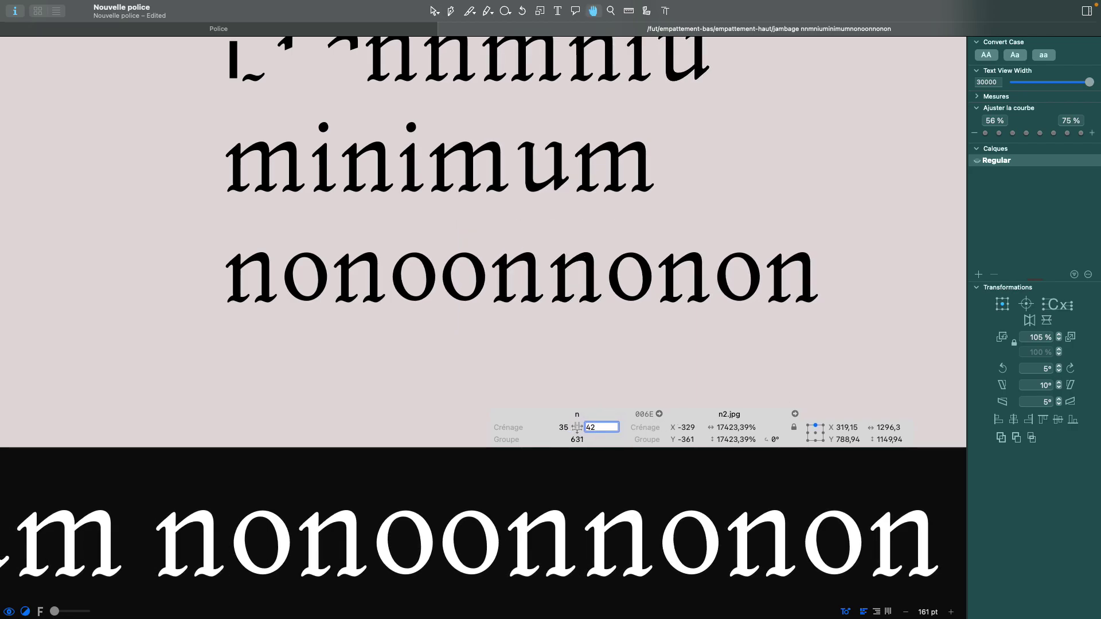
pyautogui.press('Down')
pyautogui.press('Down')
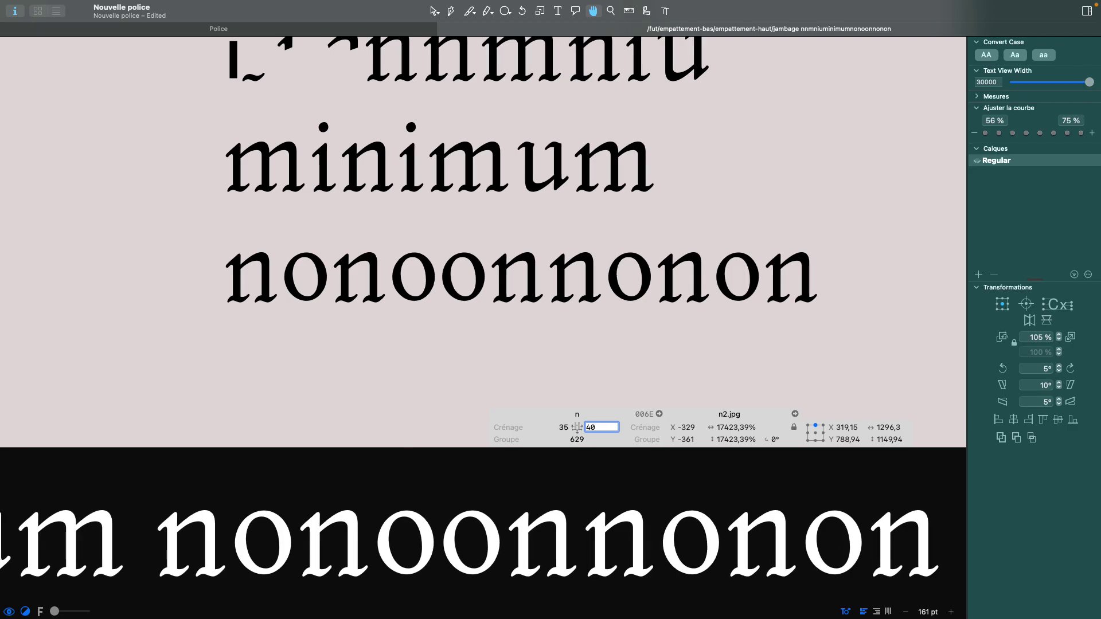
pyautogui.press('Down')
pyautogui.press('Down')
pyautogui.press('Down')
pyautogui.press('Down')
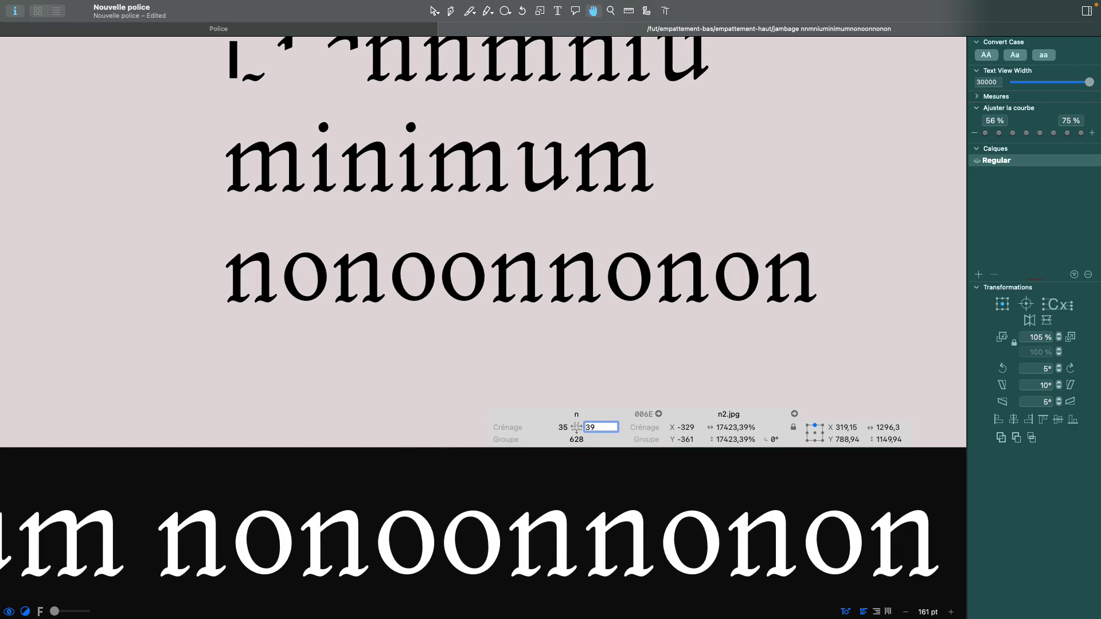
pyautogui.press('Down')
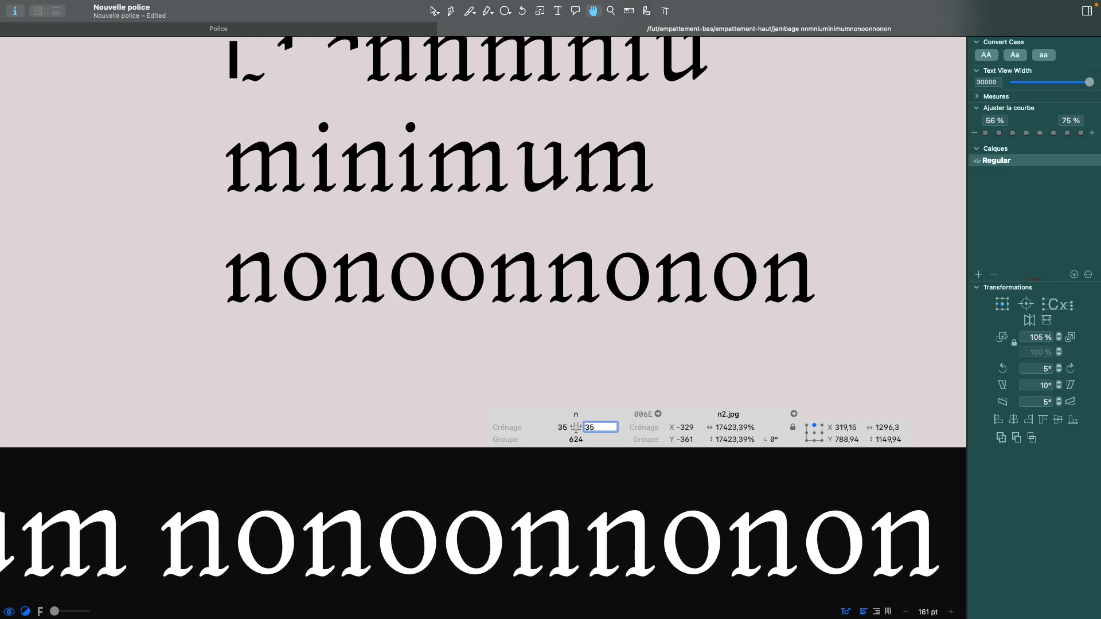
# - Raise the left side bearing of the n to 40 and preview the words at a smaller size
pyautogui.hotkey('shift', 'Tab')
pyautogui.press('Up')
pyautogui.press('Up')
pyautogui.press('Up')
pyautogui.press('Up')
pyautogui.press('Up')
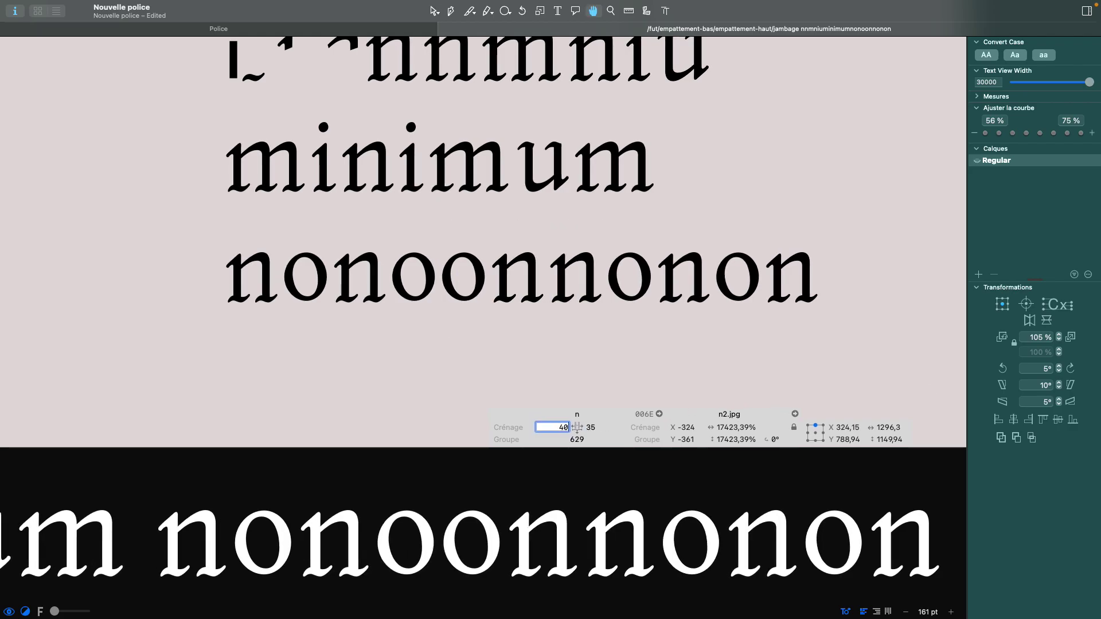
pyautogui.scroll(-6, 689, 384)
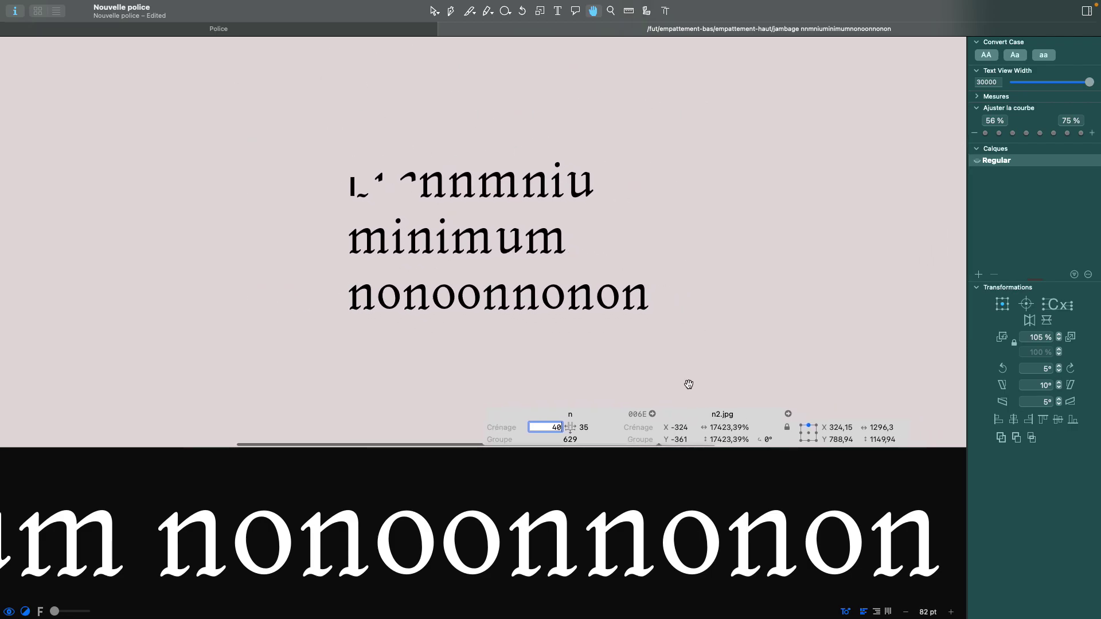
pyautogui.scroll(4, 550, 365)
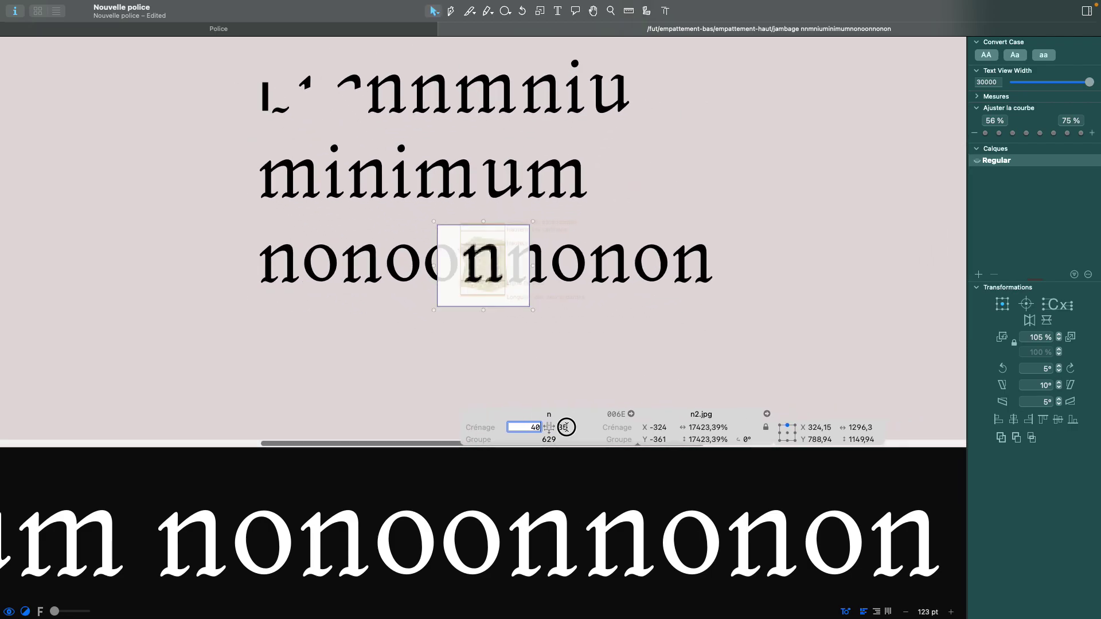
# - Reduce the right side bearing of the n to 30 and check the word spacing at smaller text sizes
pyautogui.press('Tab')
pyautogui.press('Down')
pyautogui.press('Down')
pyautogui.press('Down')
pyautogui.press('Down')
pyautogui.press('Down')
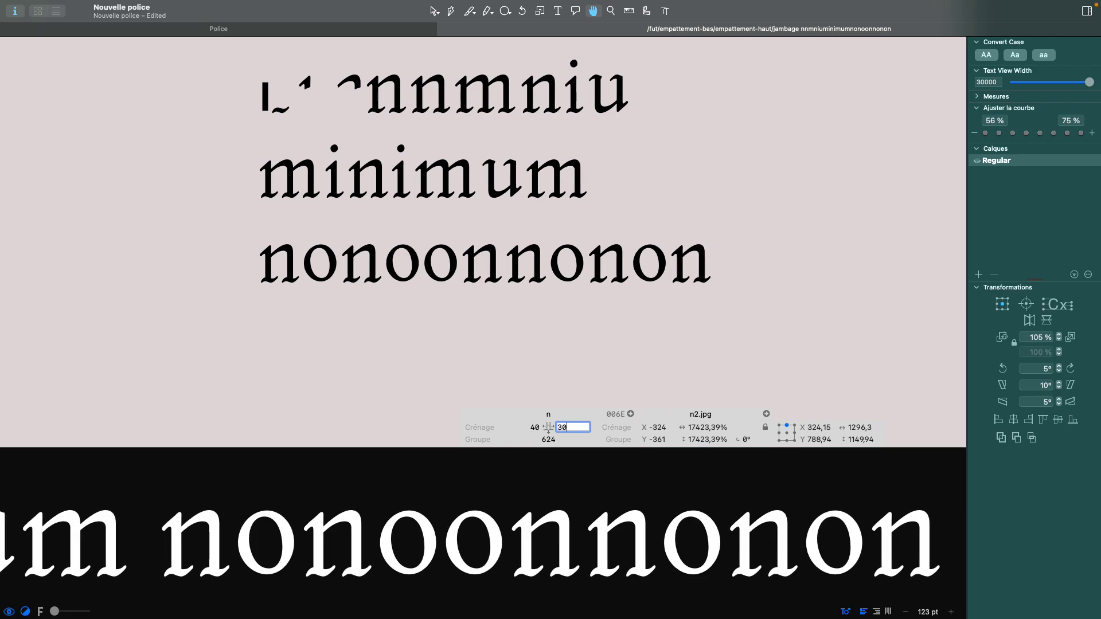
pyautogui.scroll(-7, 549, 350)
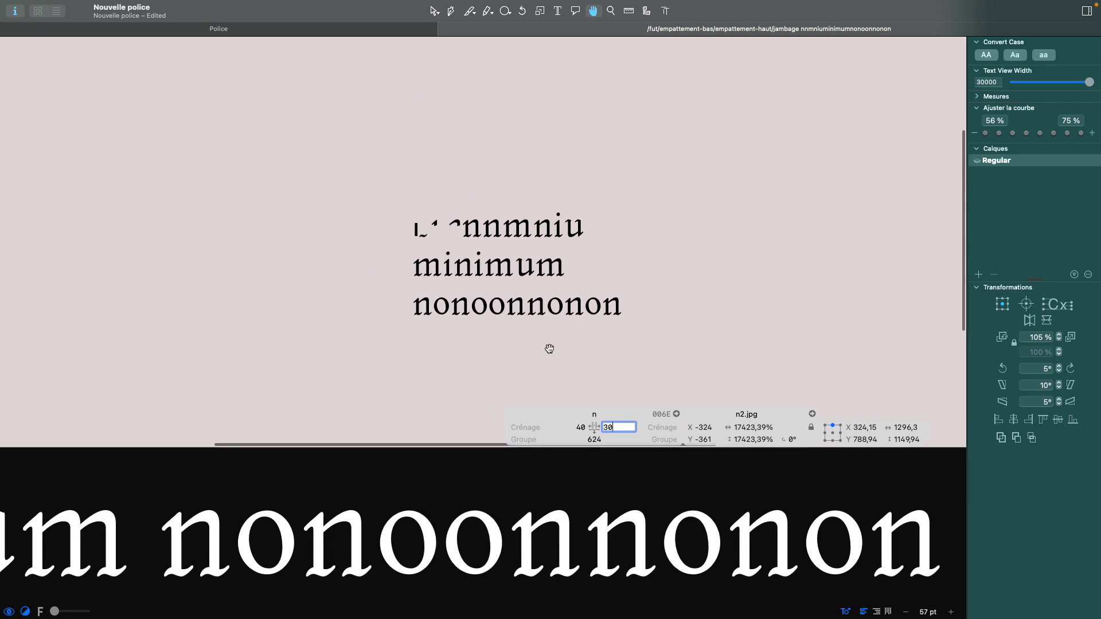
pyautogui.scroll(3, 501, 351)
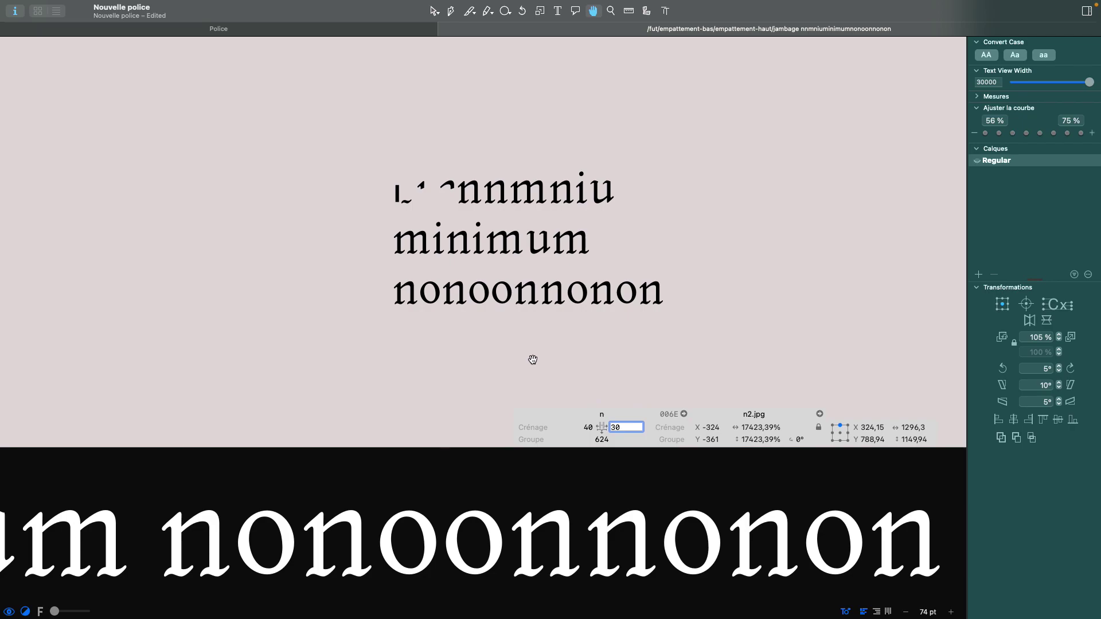
pyautogui.hscroll(2, 594, 351)
pyautogui.scroll(-1, 593, 350)
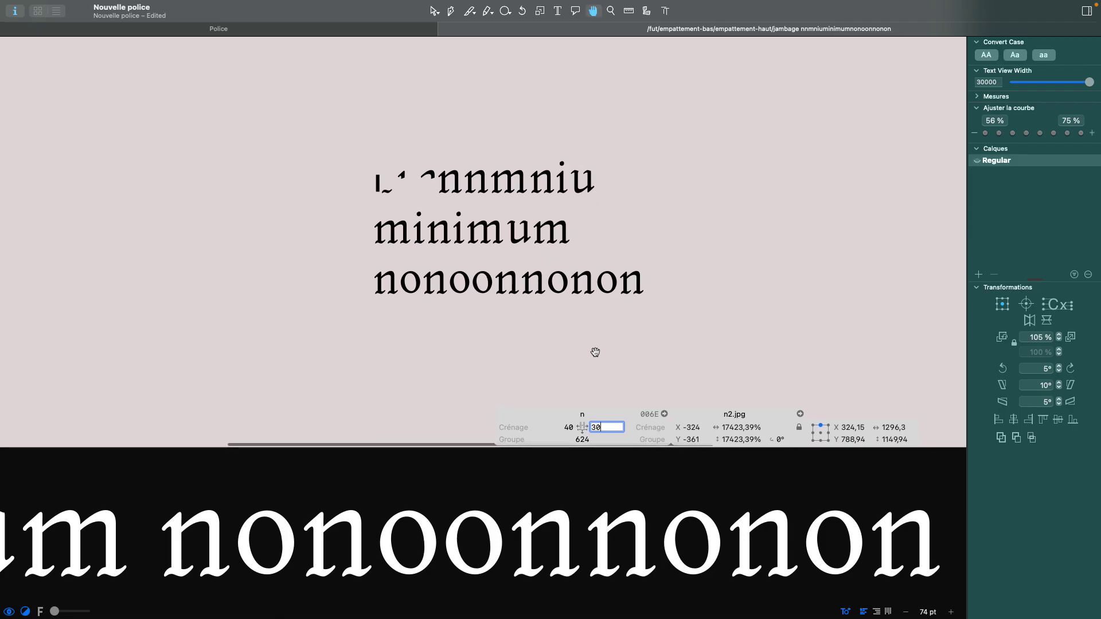
pyautogui.scroll(3, 515, 316)
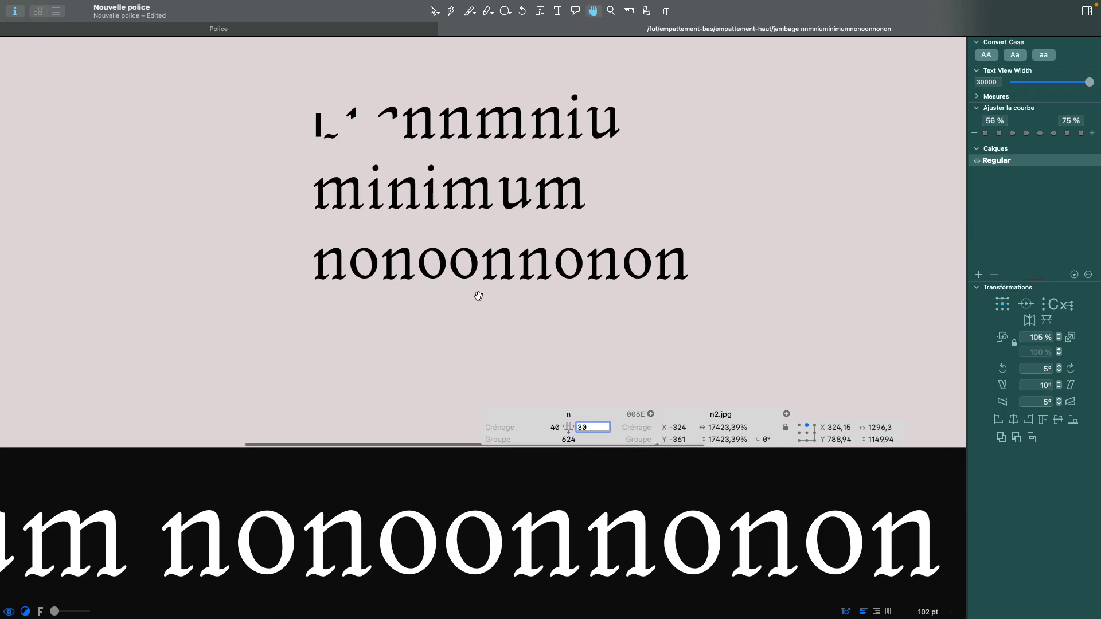
pyautogui.press('super+s')
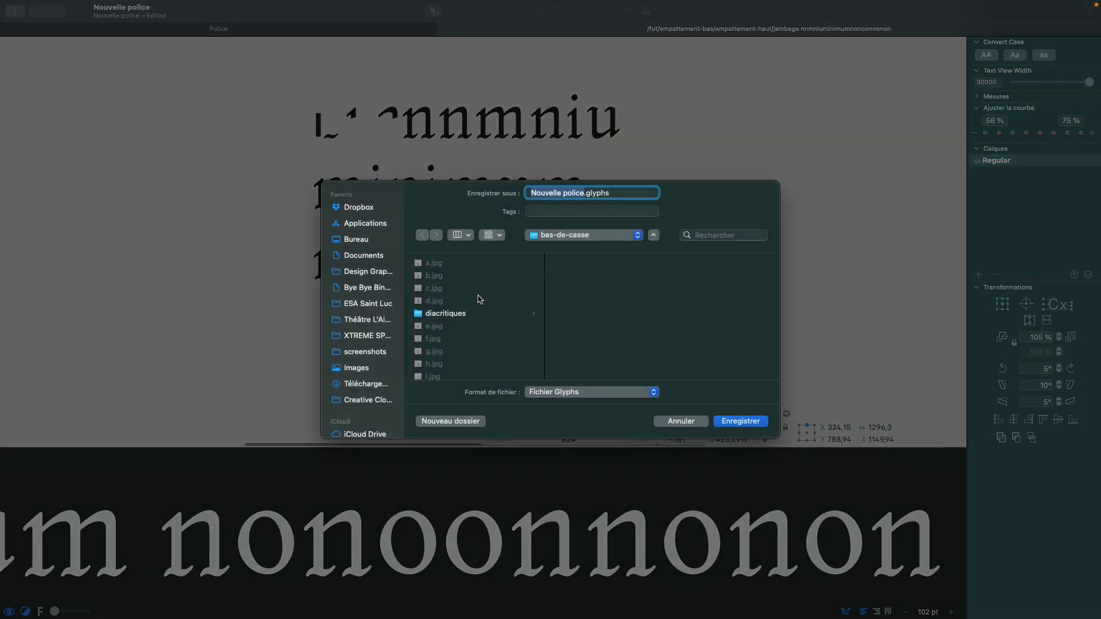
pyautogui.click(676, 422)
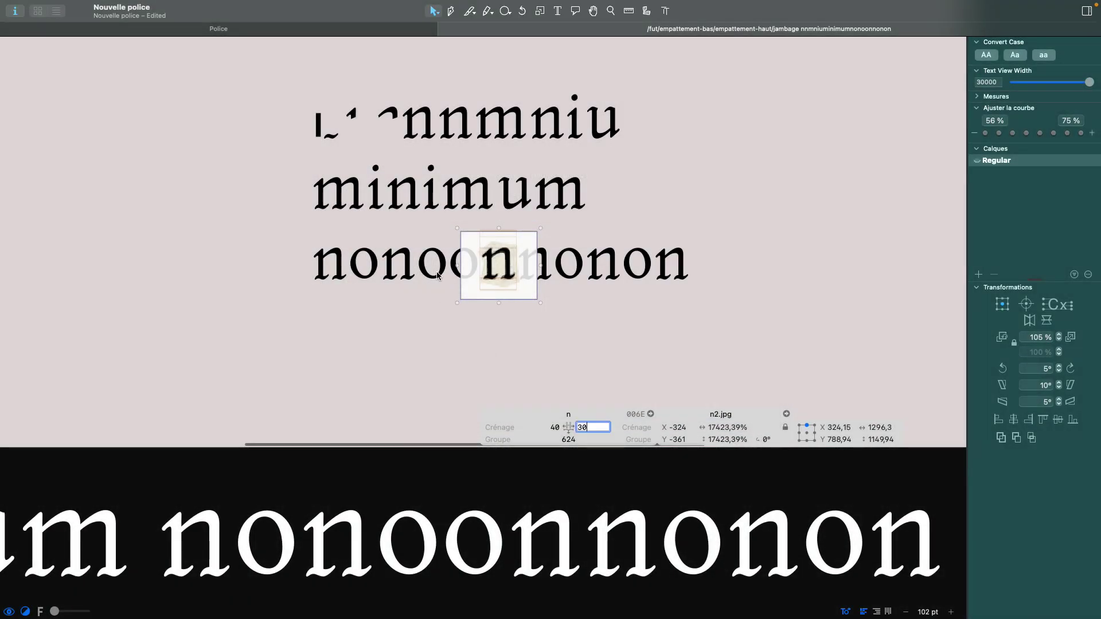
pyautogui.press('space')
pyautogui.scroll(-3, 536, 333)
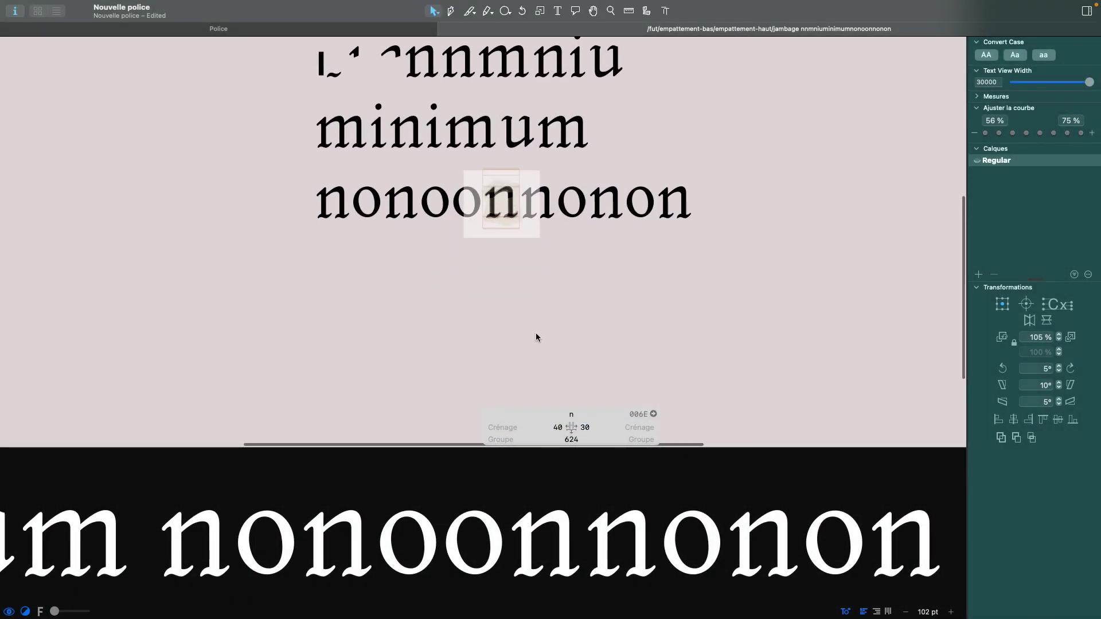
pyautogui.scroll(1, 536, 333)
# - Select and copy the entire nonoonnonon line with the Text tool
pyautogui.click(558, 11)
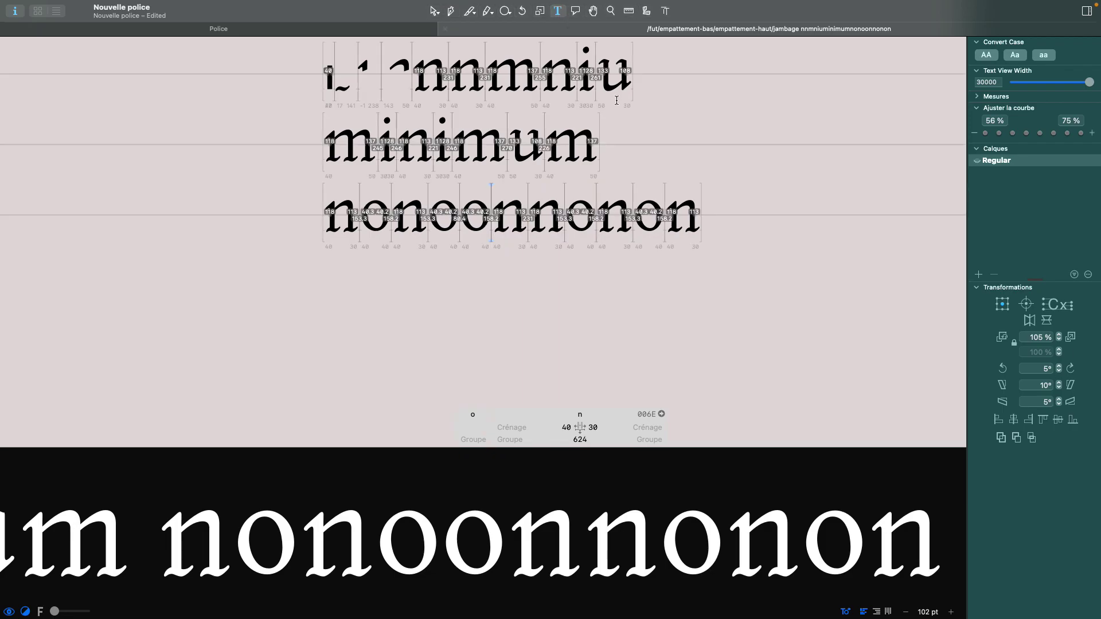
pyautogui.moveTo(701, 205); pyautogui.dragTo(264, 201)
pyautogui.press('super+c')
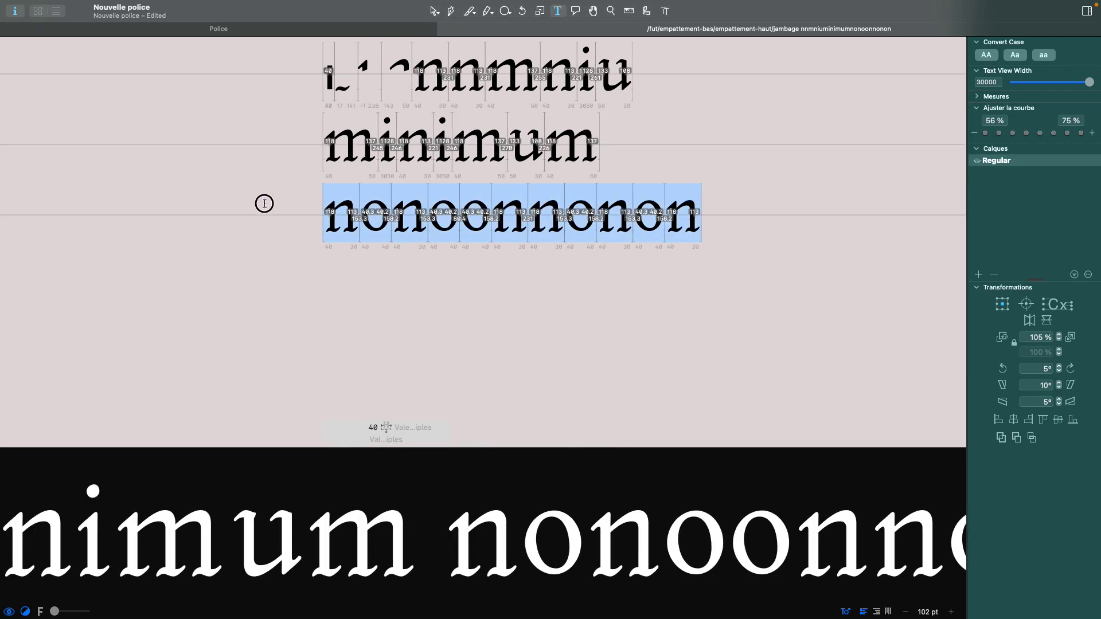
pyautogui.click(732, 218)
pyautogui.press('super+v')
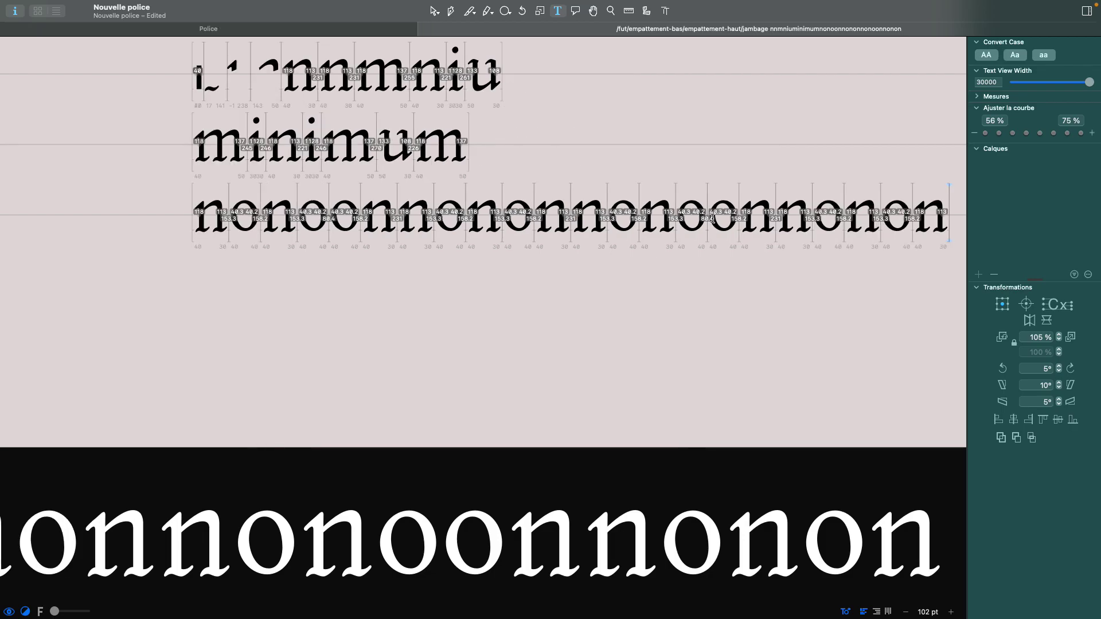
pyautogui.press('BackSpace')
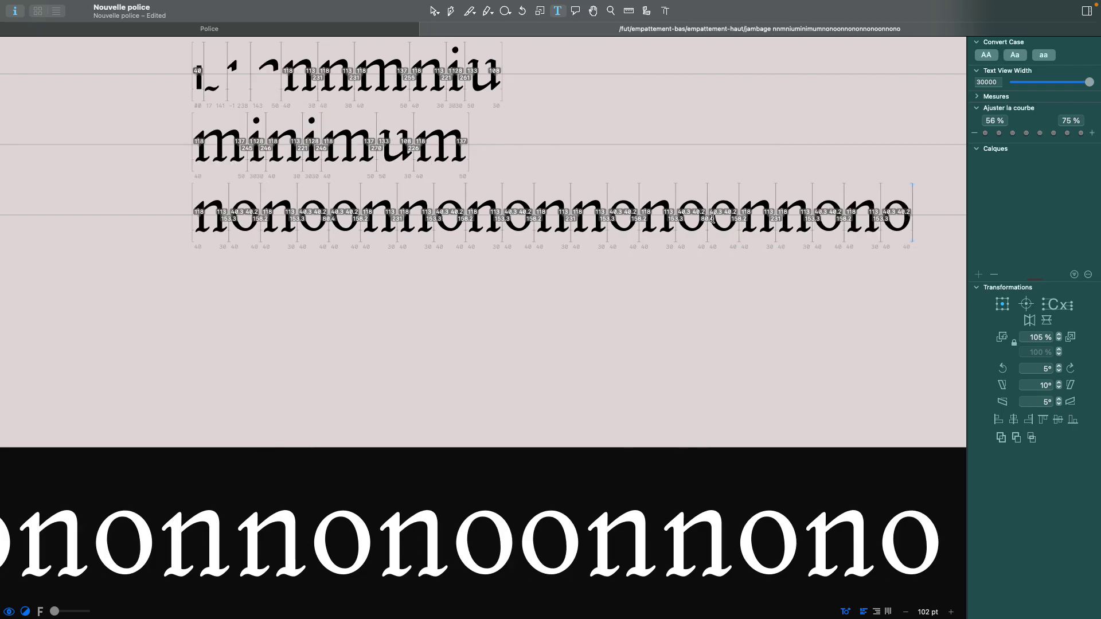
pyautogui.press('BackSpace')
pyautogui.press('BackSpace')
pyautogui.press('BackSpace')
pyautogui.press('BackSpace')
pyautogui.press('BackSpace')
pyautogui.press('BackSpace')
pyautogui.press('BackSpace')
pyautogui.press('BackSpace')
pyautogui.press('BackSpace')
pyautogui.press('BackSpace')
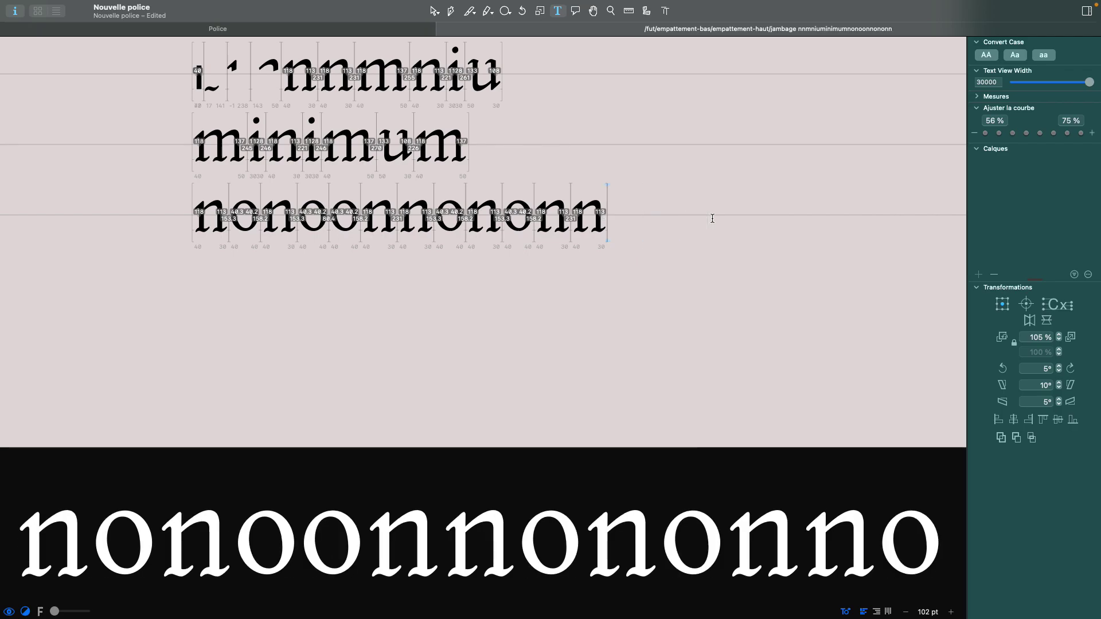
# - Paste the copied nonoonnonon string on a new line and remove the extra n ending the line above
pyautogui.press('Return')
pyautogui.press('super+v')
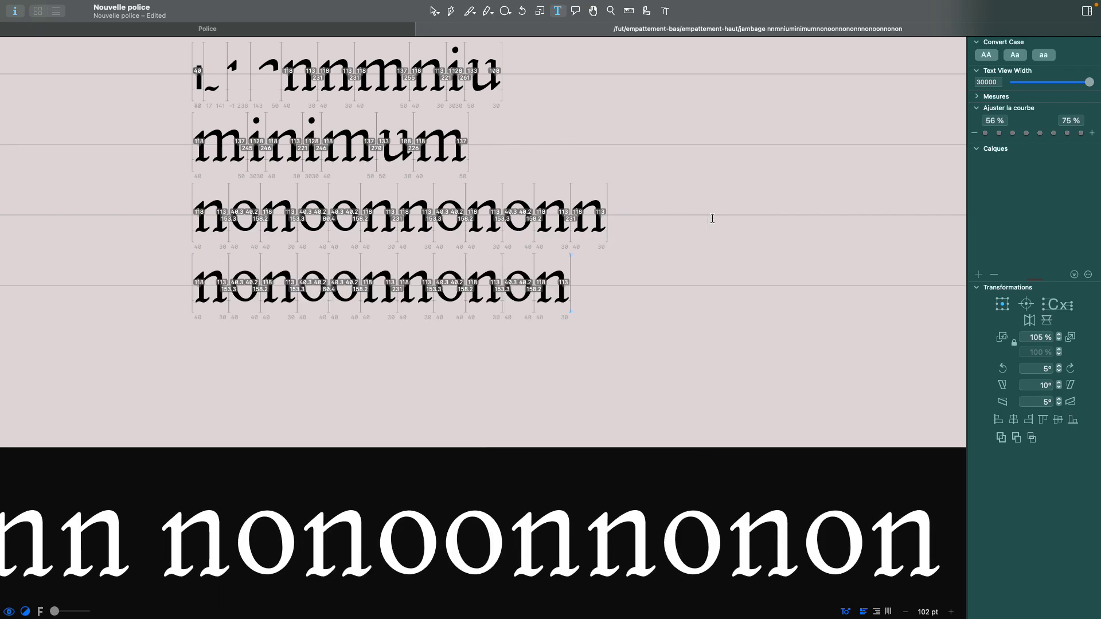
pyautogui.click(622, 206)
pyautogui.press('BackSpace')
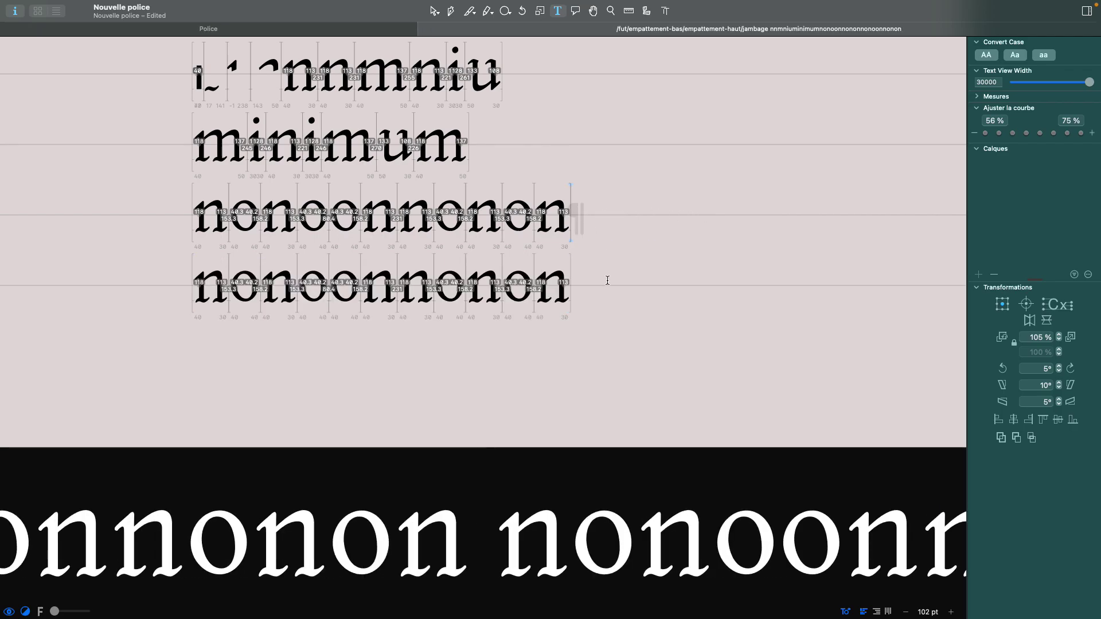
# - Insert the letter a at four points in the last line so it reads noanoaonanoanon
pyautogui.click(581, 276)
pyautogui.hscroll(-4, 581, 276)
pyautogui.scroll(-1, 580, 276)
pyautogui.click(358, 268)
pyautogui.write('a')
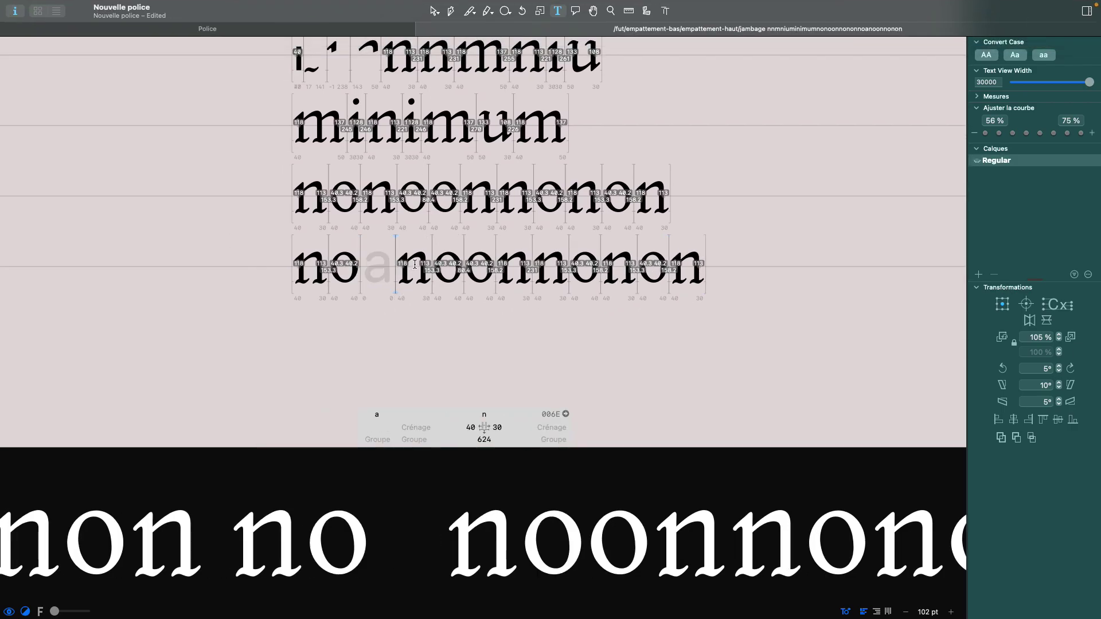
pyautogui.click(463, 266)
pyautogui.write('a')
pyautogui.click(567, 298)
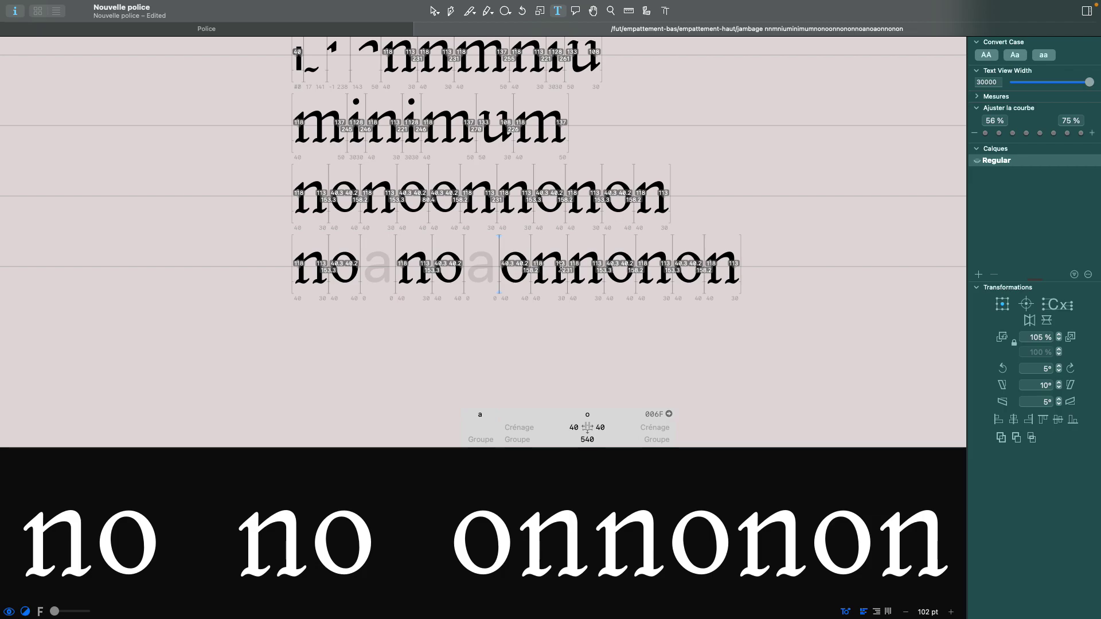
pyautogui.write('a')
pyautogui.click(677, 268)
pyautogui.write('anoa')
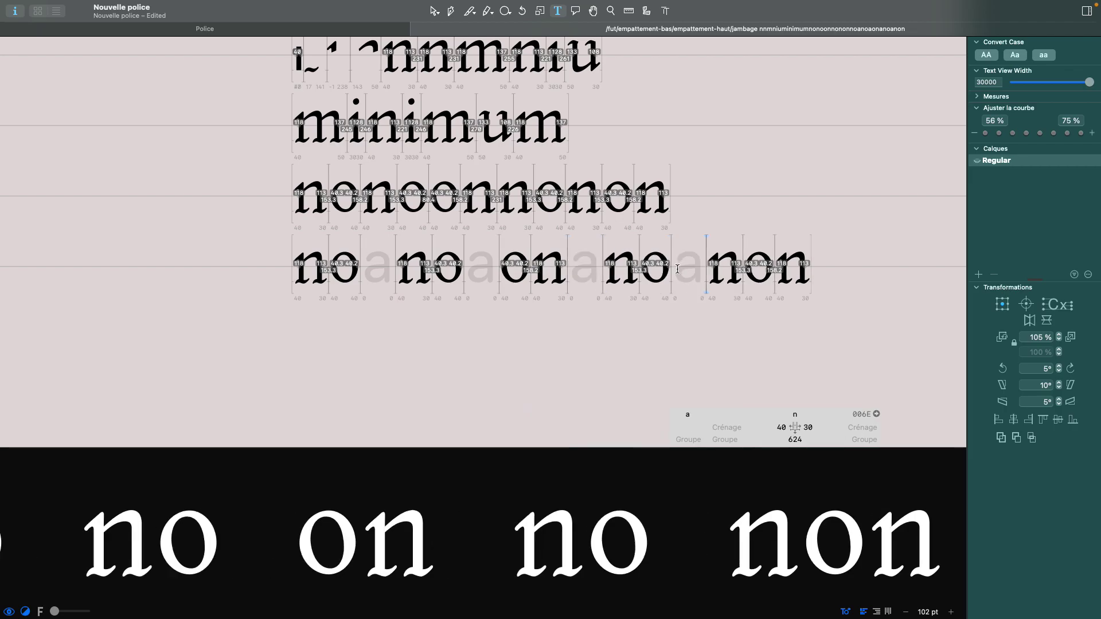
# - Append ao to the end of the last line after the final non
pyautogui.hscroll(-1, 689, 320)
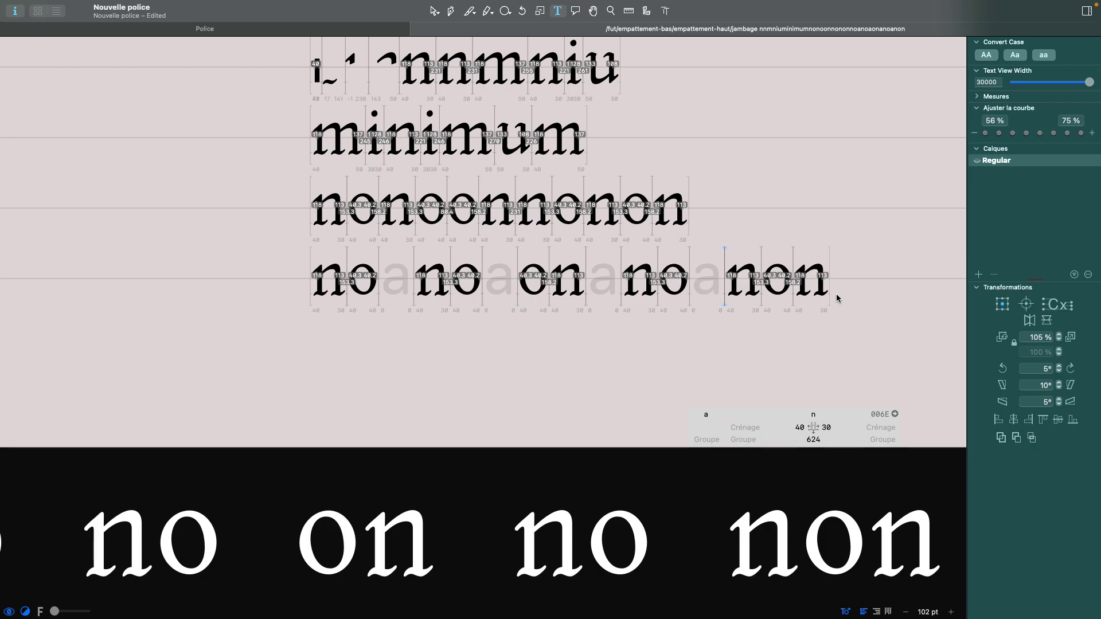
pyautogui.click(833, 255)
pyautogui.write('a')
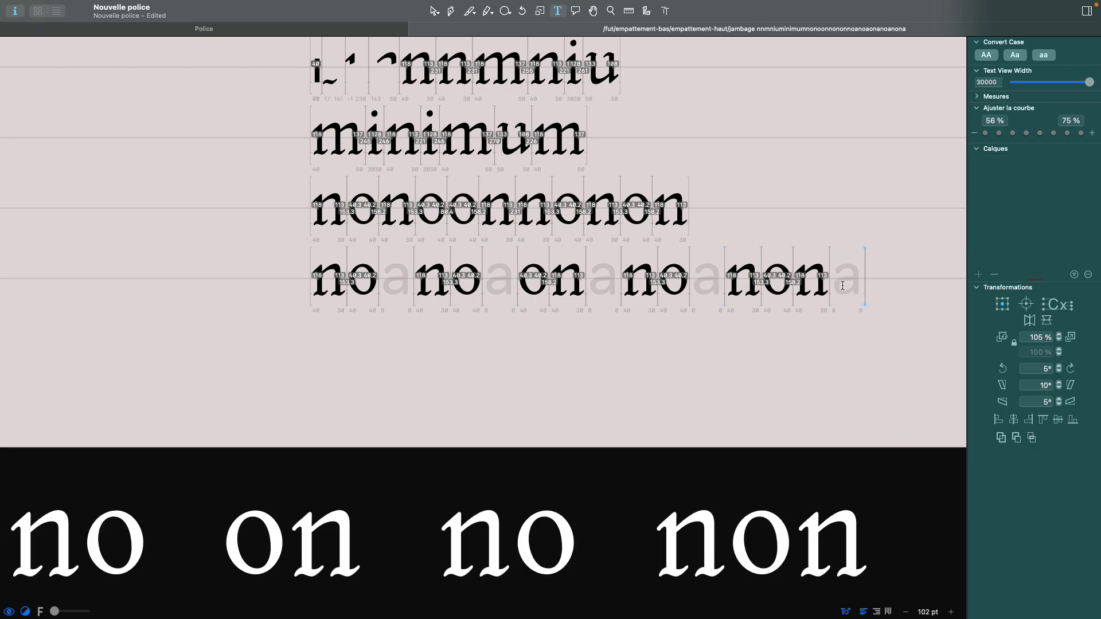
pyautogui.write('n')
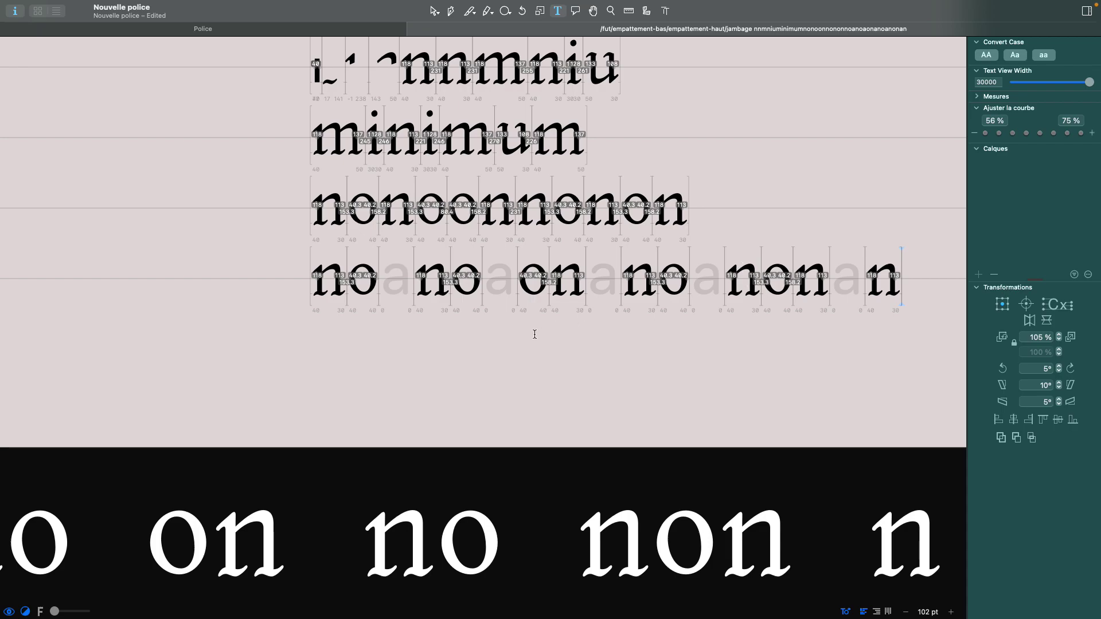
pyautogui.hscroll(2, 535, 334)
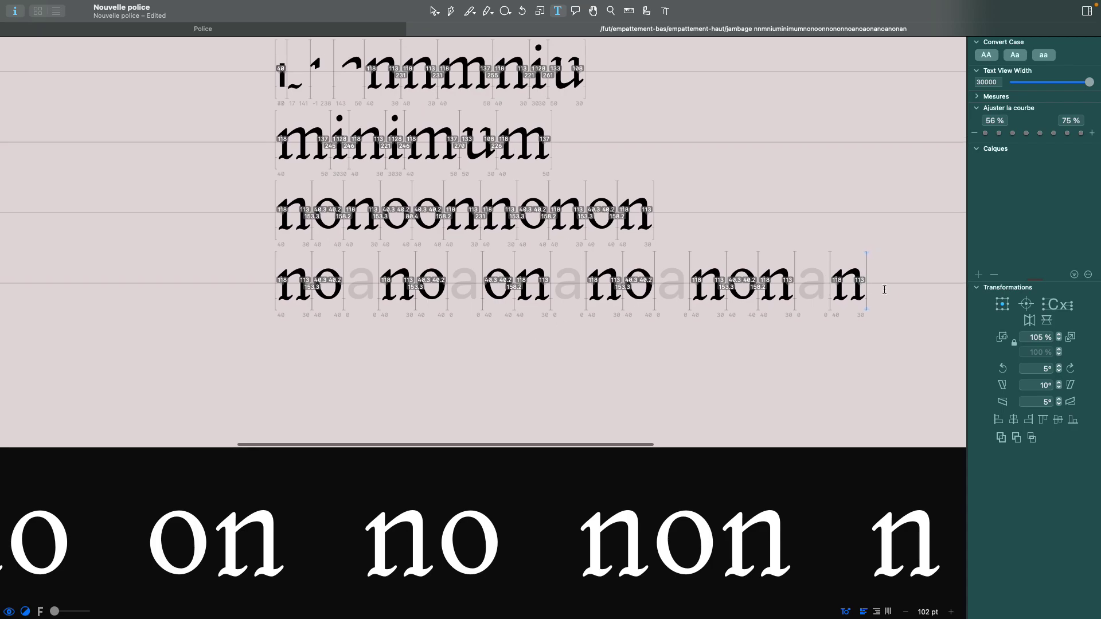
pyautogui.press('BackSpace')
pyautogui.write('o')
pyautogui.hscroll(2, 631, 230)
pyautogui.scroll(-2, 631, 230)
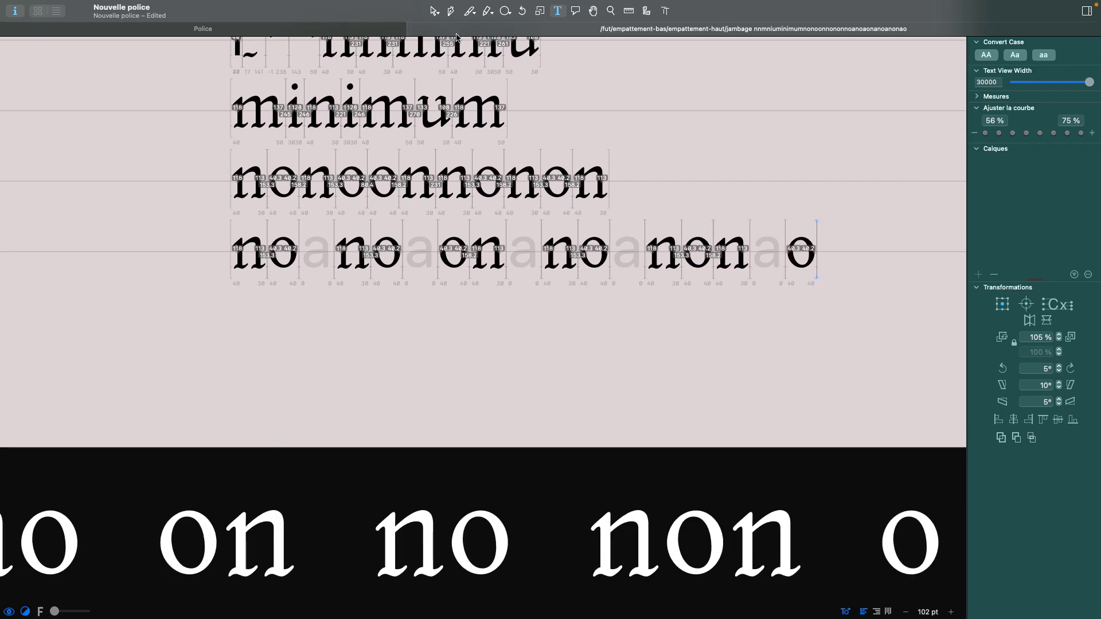
# - Copy the entire last line of the test text and paste it on a new line below
pyautogui.click(433, 11)
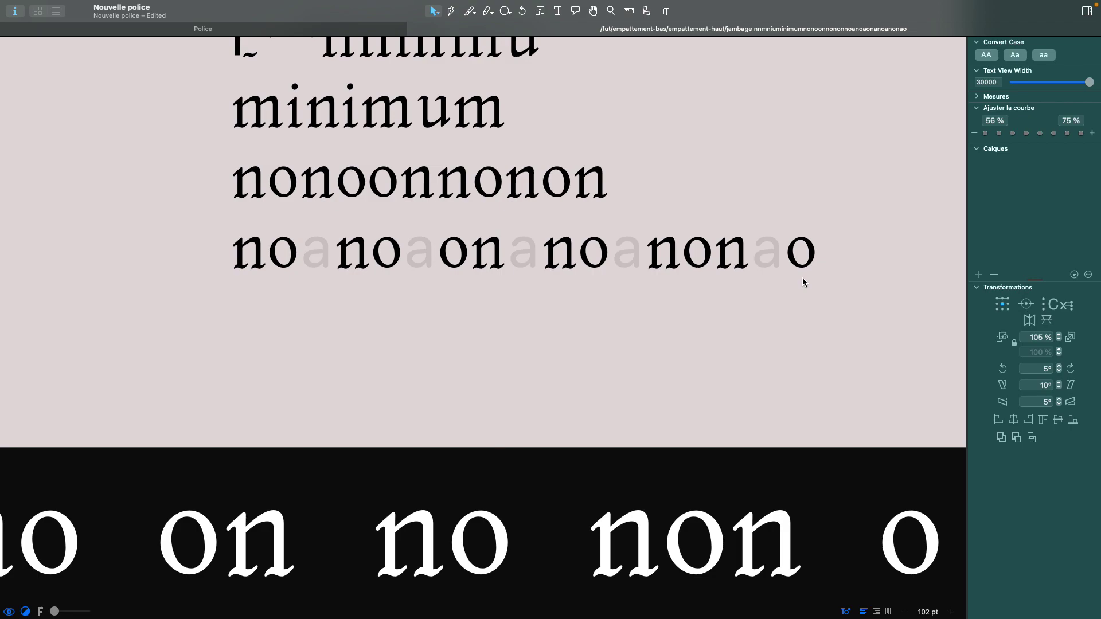
pyautogui.scroll(-6, 706, 290)
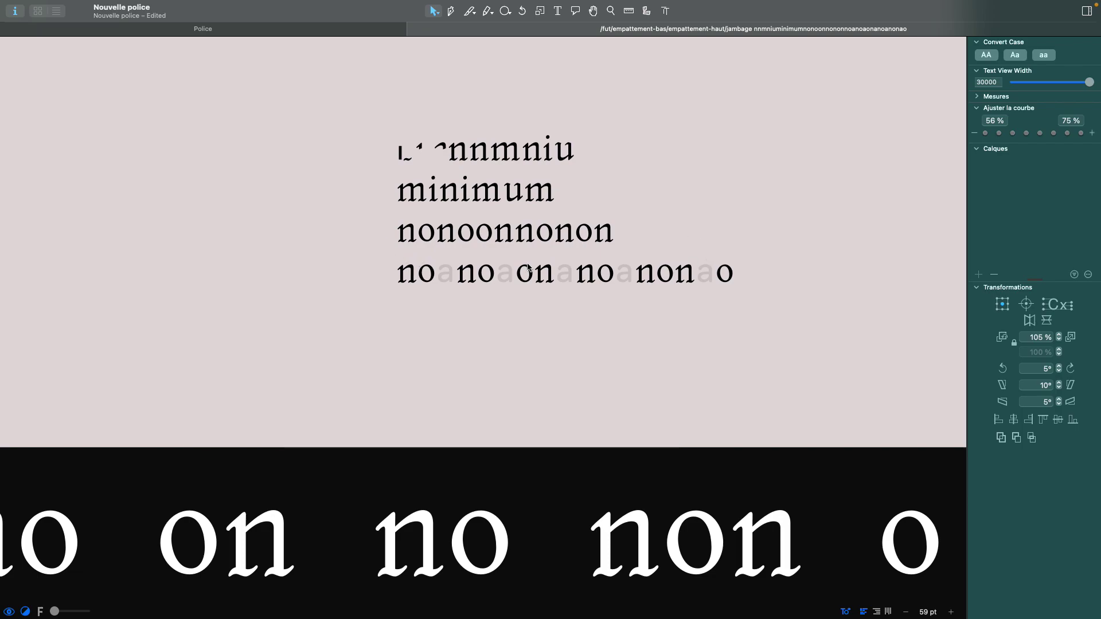
pyautogui.click(557, 10)
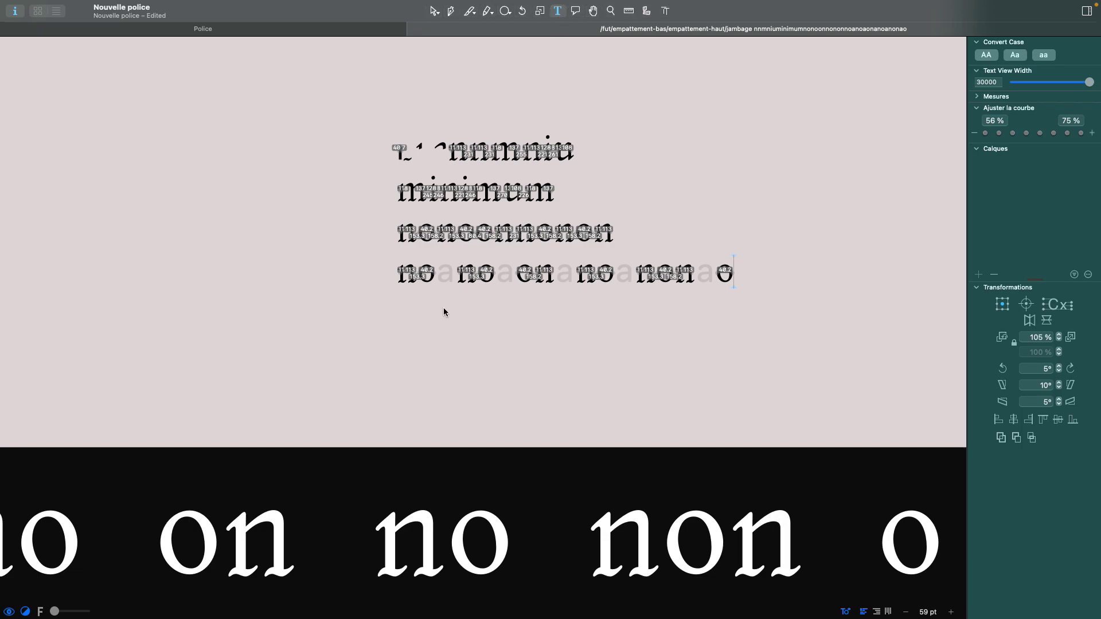
pyautogui.click(456, 273)
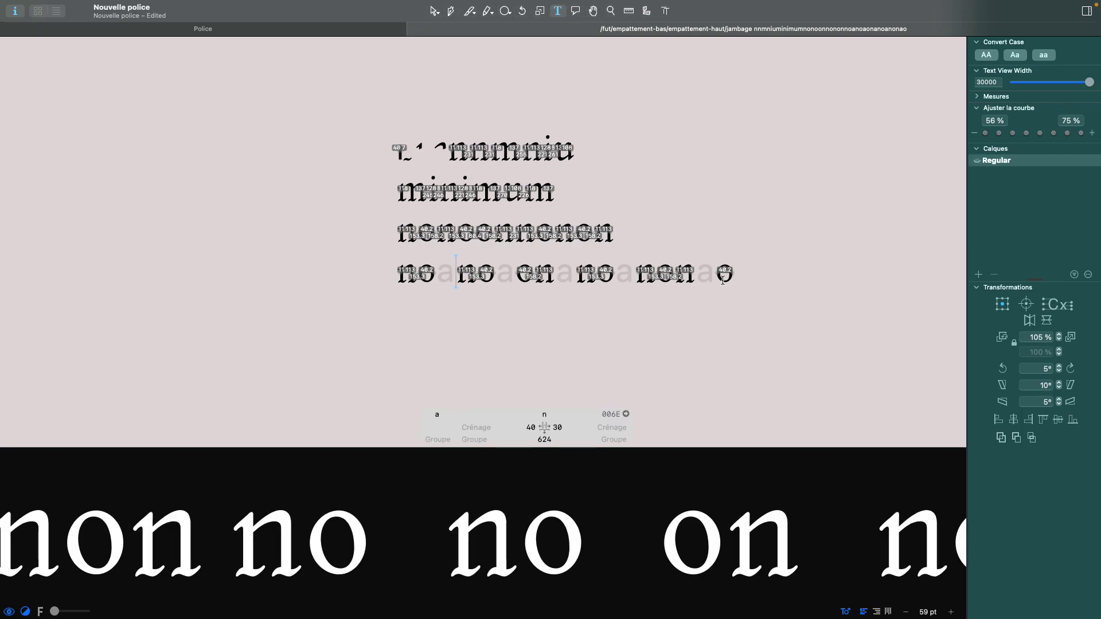
pyautogui.moveTo(732, 274); pyautogui.dragTo(370, 275)
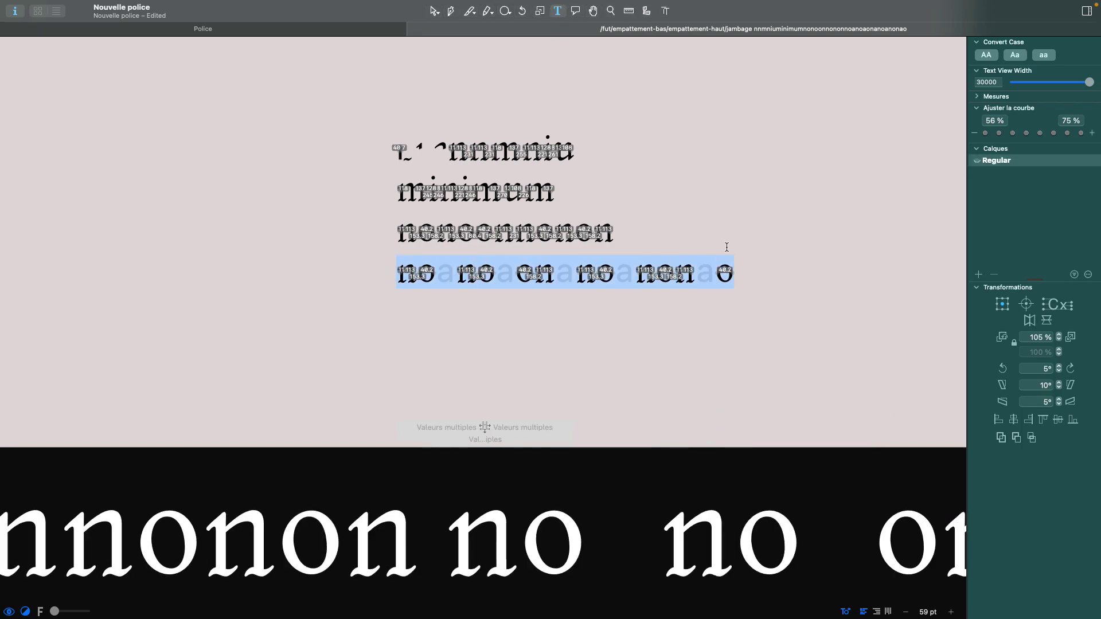
pyautogui.click(736, 278)
pyautogui.press('Return')
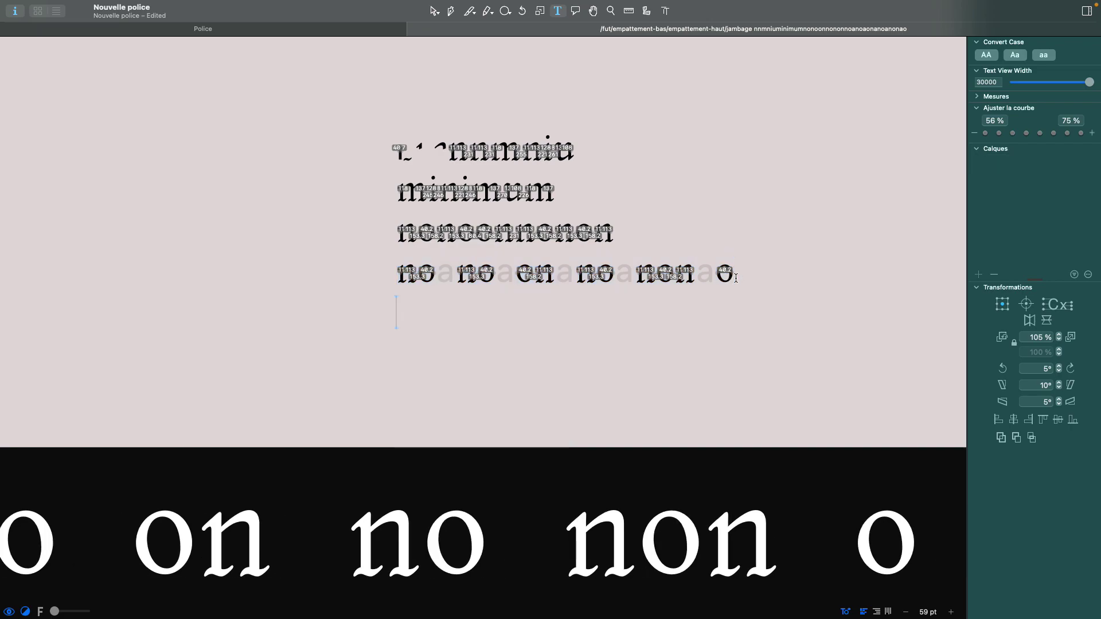
pyautogui.write('noanoaonanoanonao')
# - Replace the first two a's in the pasted line with i
pyautogui.click(453, 314)
pyautogui.press('BackSpace')
pyautogui.write('i')
pyautogui.click(509, 315)
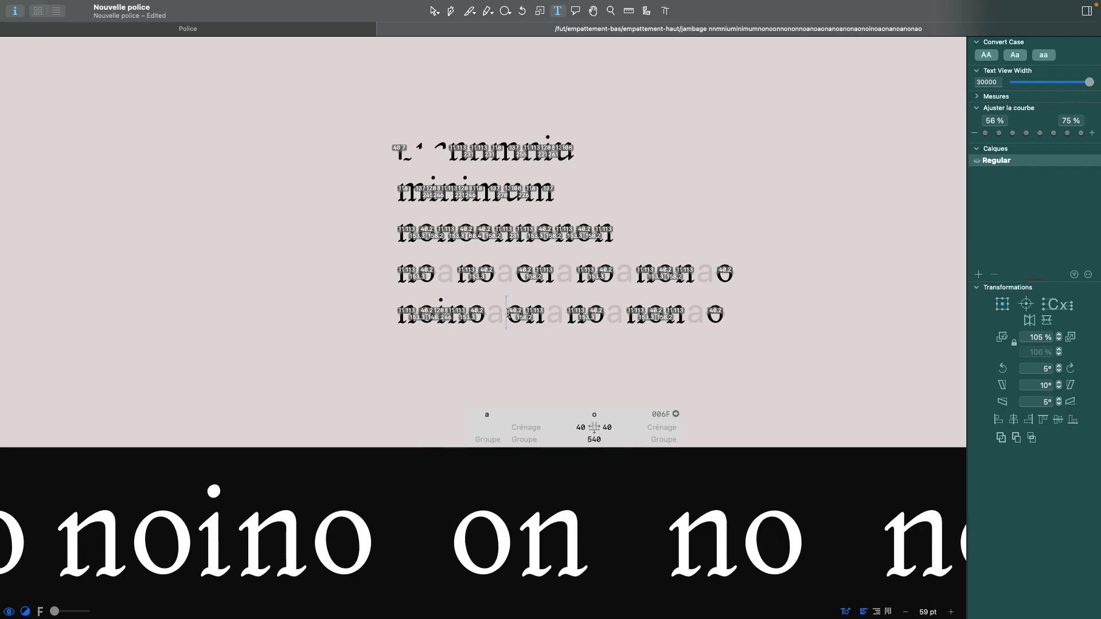
pyautogui.press('BackSpace')
pyautogui.write('i')
# - Replace the remaining three a's with i so the new line reads noinoioninoinonio
pyautogui.press('BackSpace')
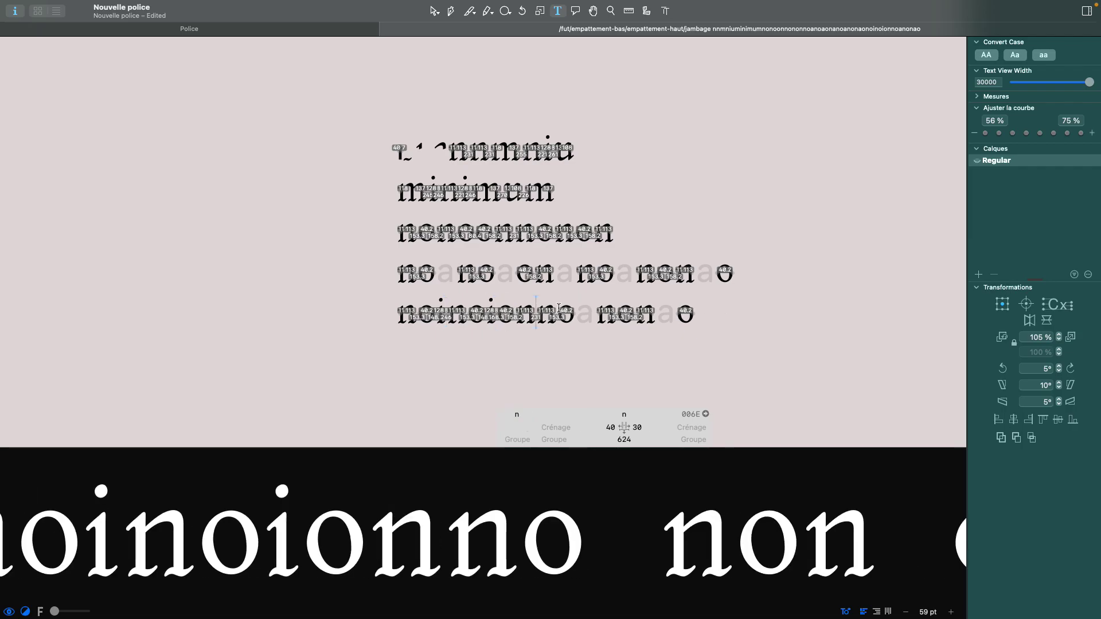
pyautogui.write('i')
pyautogui.click(605, 308)
pyautogui.press('BackSpace')
pyautogui.write('i')
pyautogui.click(668, 314)
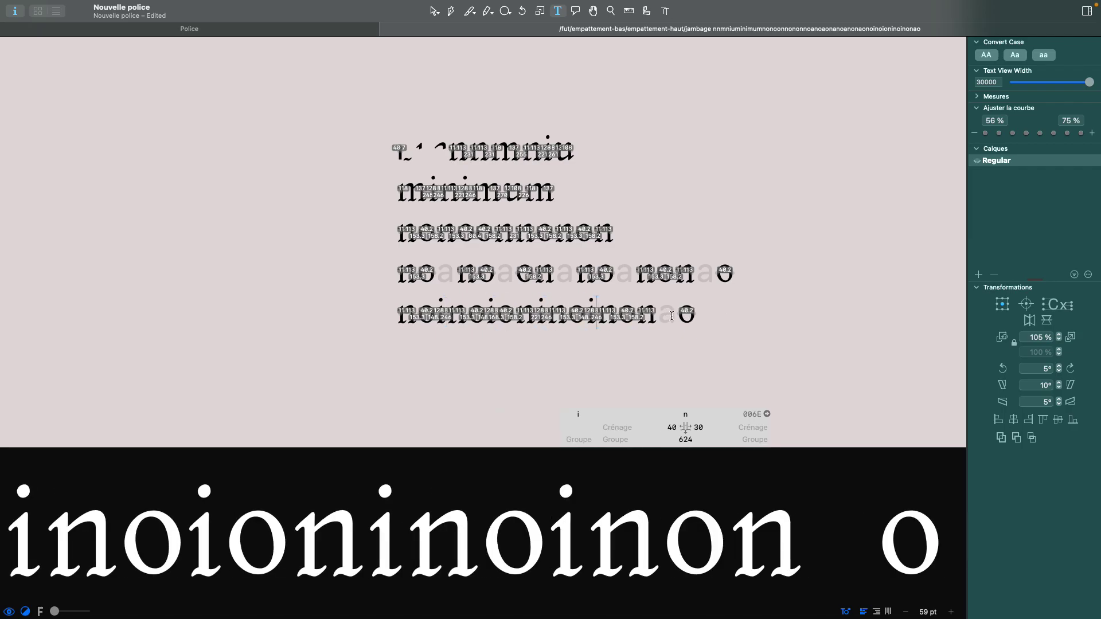
pyautogui.press('BackSpace')
pyautogui.write('i')
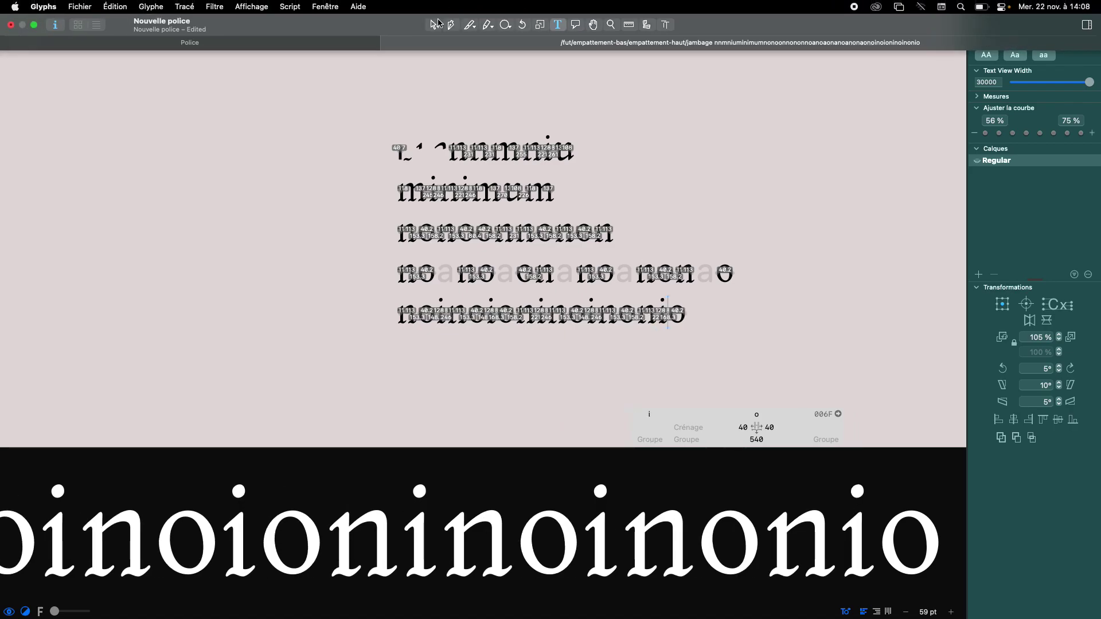
# - Open the second i of noinoioninoinonio for editing and link its left side bearing to n
pyautogui.click(434, 14)
pyautogui.scroll(5, 499, 357)
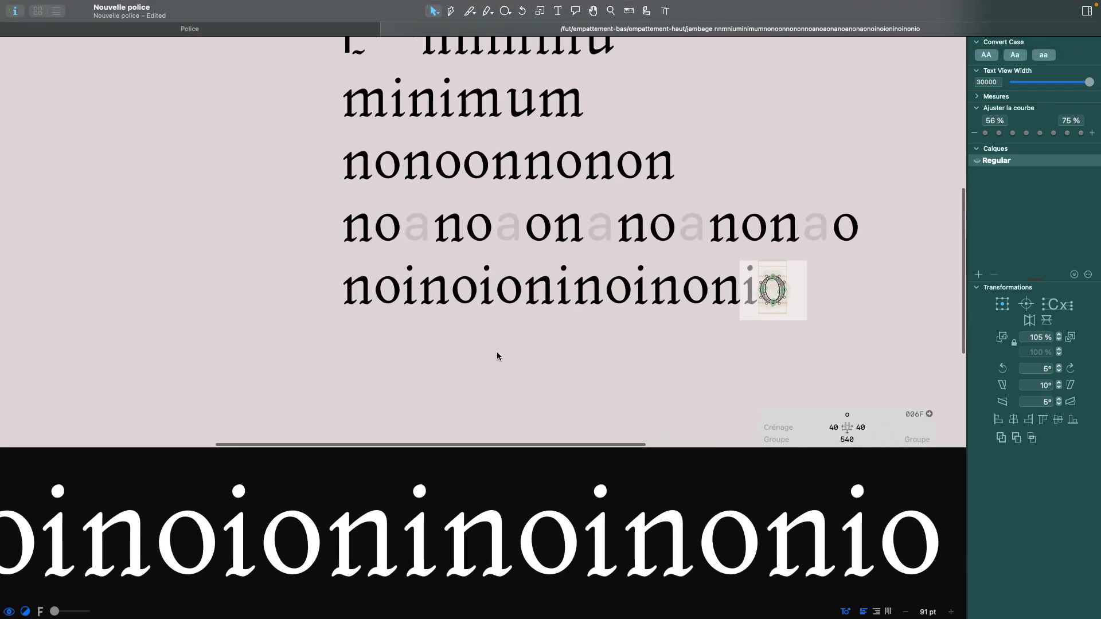
pyautogui.doubleClick(482, 287)
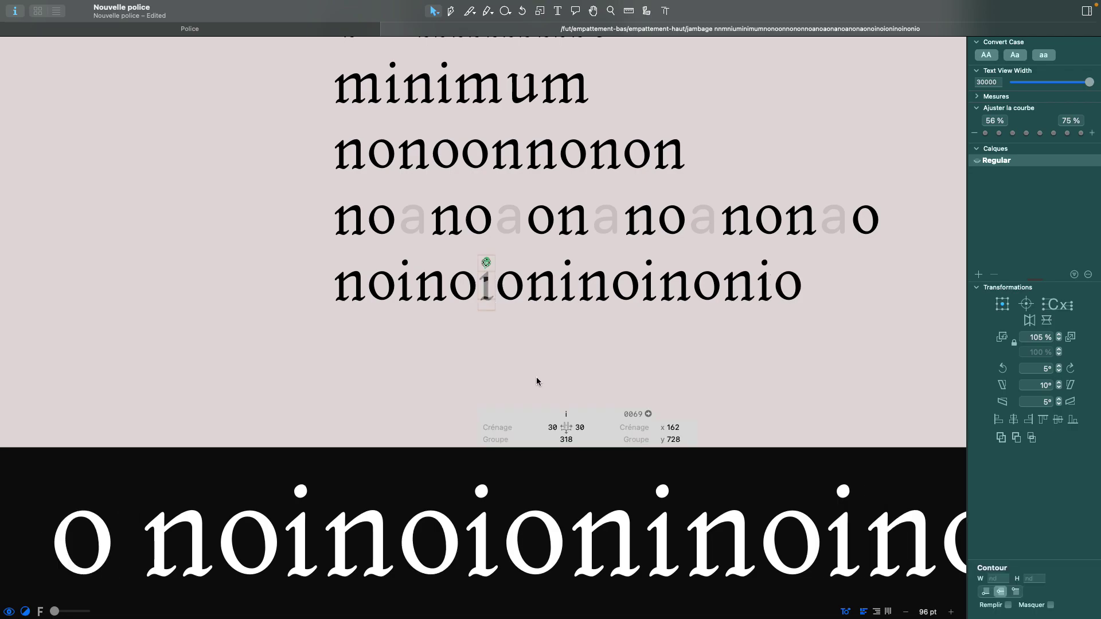
pyautogui.click(546, 427)
pyautogui.write('n')
pyautogui.press('Return')
pyautogui.press('space')
pyautogui.moveTo(476, 195); pyautogui.dragTo(485, 193)
pyautogui.scroll(5, 474, 314)
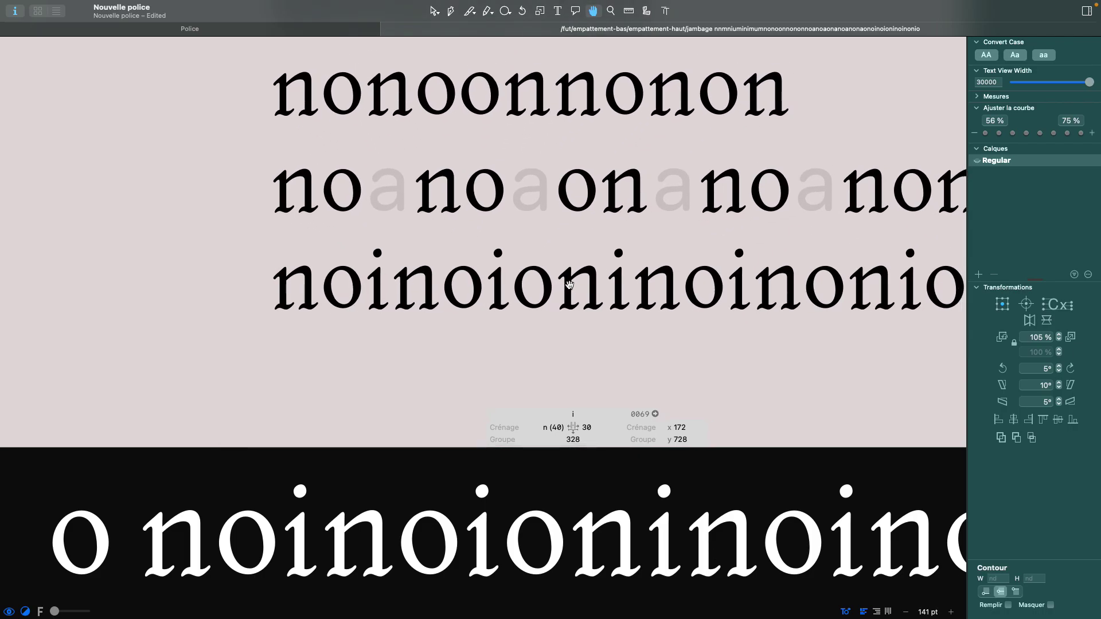
# - Link the i's right side bearing to n
pyautogui.click(594, 427)
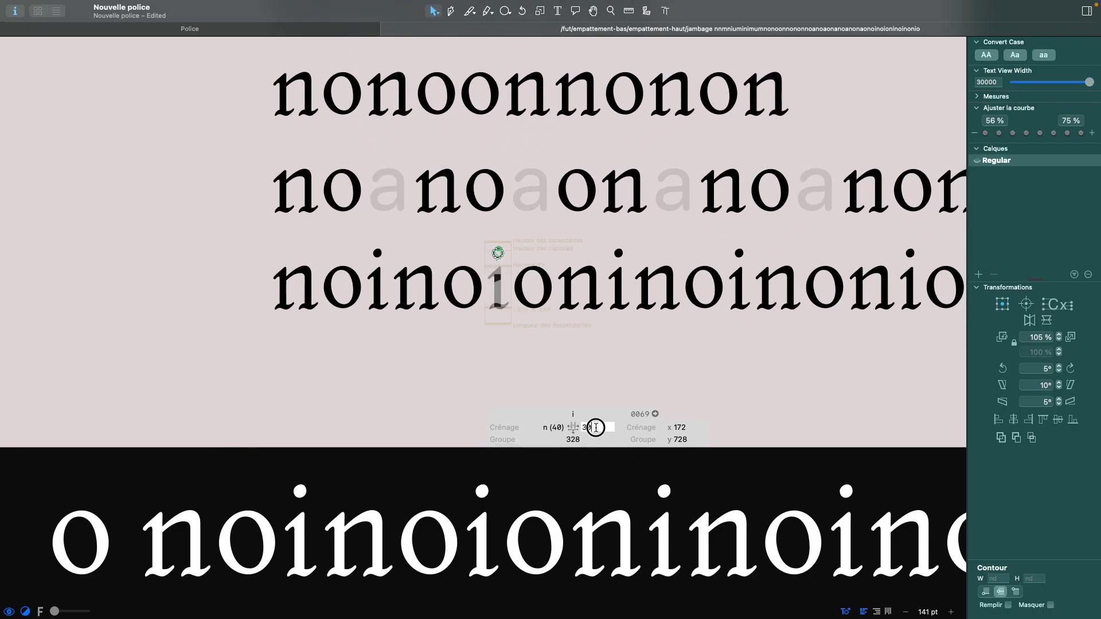
pyautogui.write('n')
pyautogui.press('Return')
pyautogui.press('space')
pyautogui.moveTo(560, 397); pyautogui.dragTo(550, 410)
# - Set the i's right side bearing to 20 and check the spacing across the test lines
pyautogui.click(585, 429)
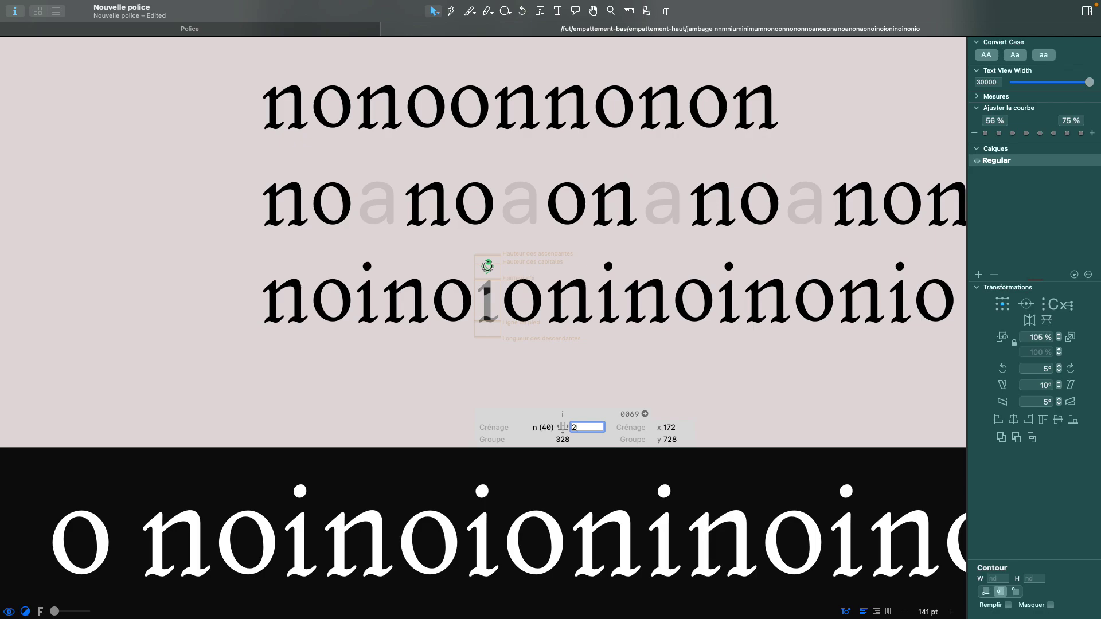
pyautogui.press('Return')
pyautogui.press('space')
pyautogui.moveTo(575, 352); pyautogui.dragTo(555, 352)
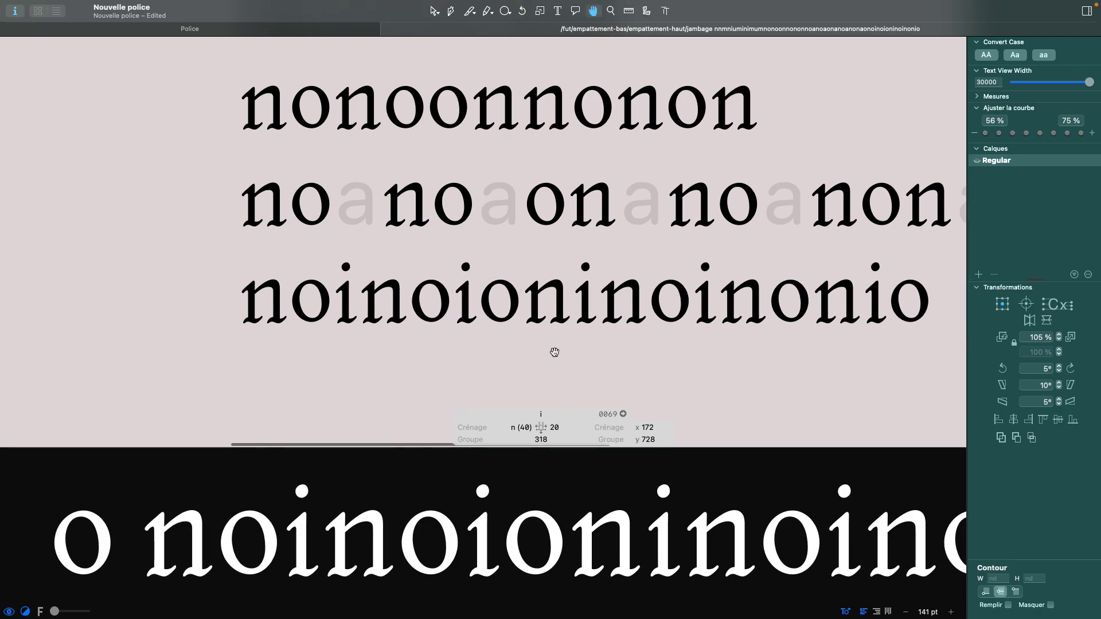
pyautogui.hscroll(2, 555, 352)
pyautogui.scroll(-4, 554, 352)
pyautogui.hscroll(2, 555, 352)
pyautogui.scroll(-2, 553, 355)
pyautogui.scroll(-2, 554, 354)
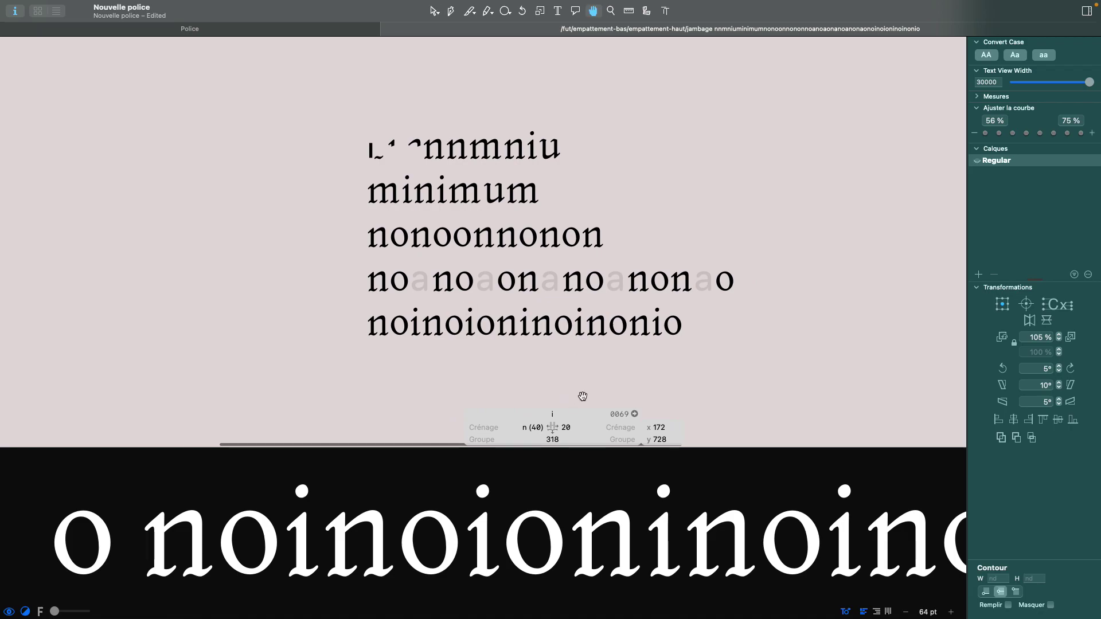
# - Set the i's right side bearing to 15 and check the spacing at a smaller text size
pyautogui.click(576, 430)
pyautogui.write('15')
pyautogui.press('Return')
pyautogui.press('space')
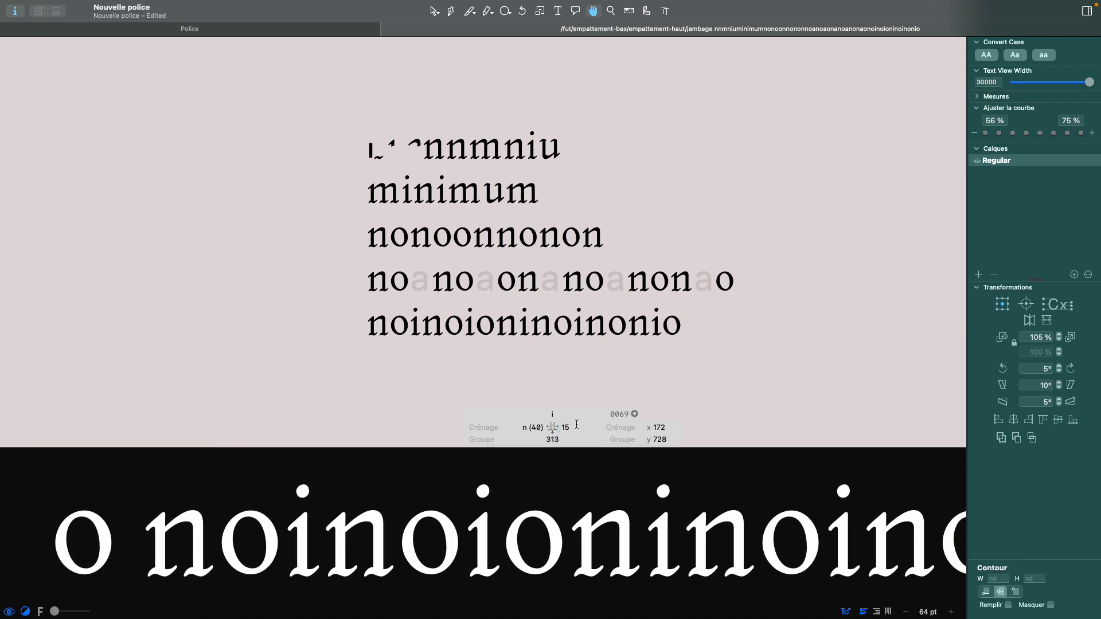
pyautogui.scroll(-1, 607, 347)
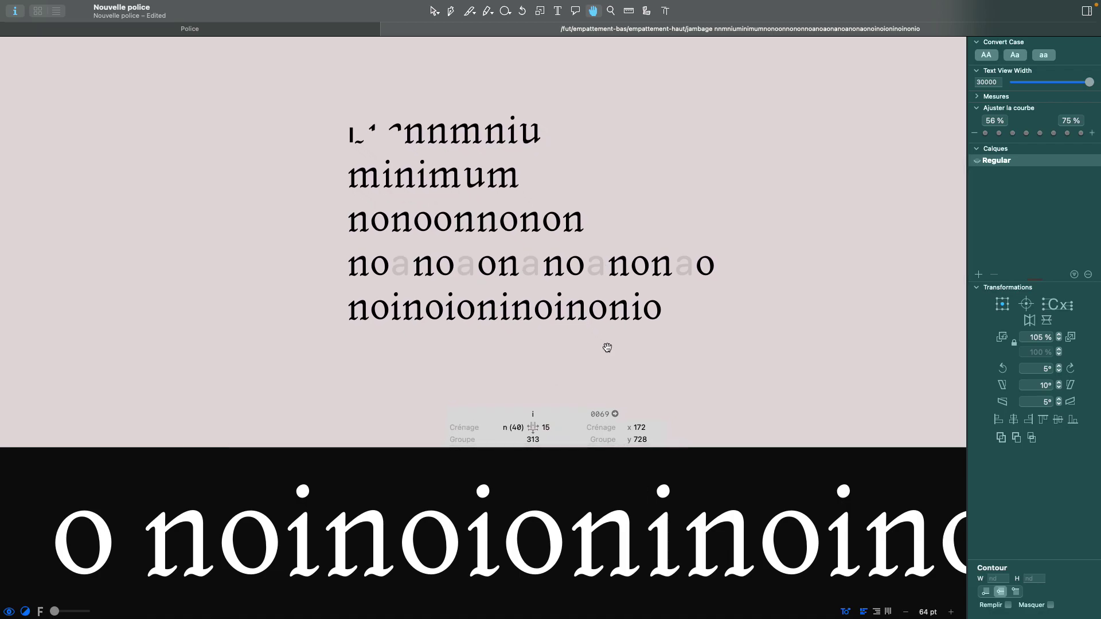
pyautogui.scroll(-5, 607, 348)
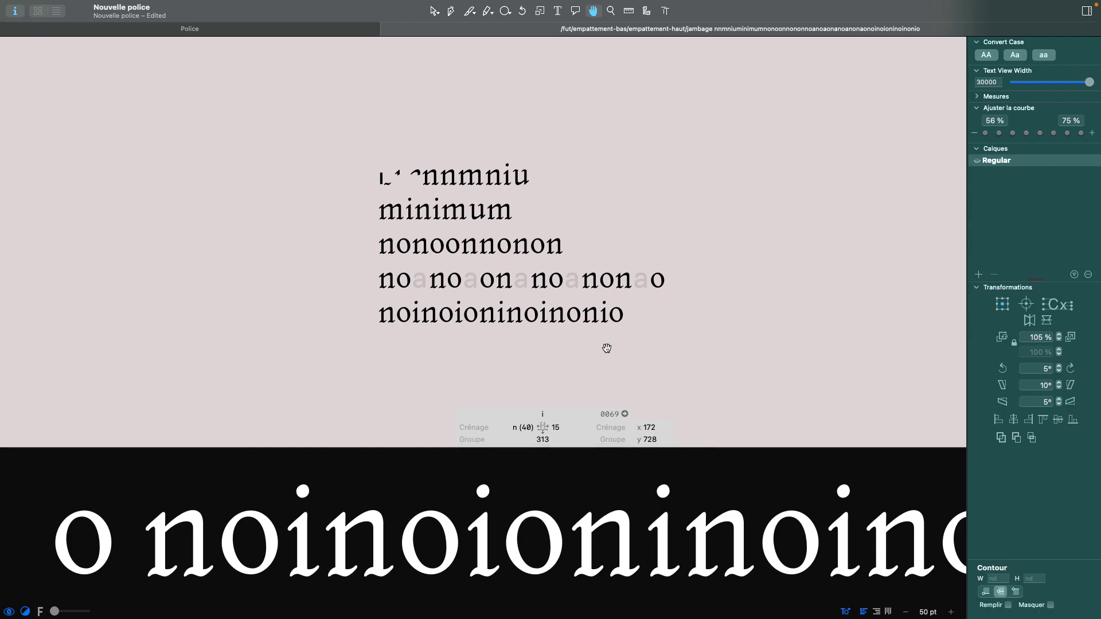
# - Add a new line reading "nion moni" beneath noinoioninoinonio with the Text tool
pyautogui.click(558, 12)
pyautogui.click(631, 306)
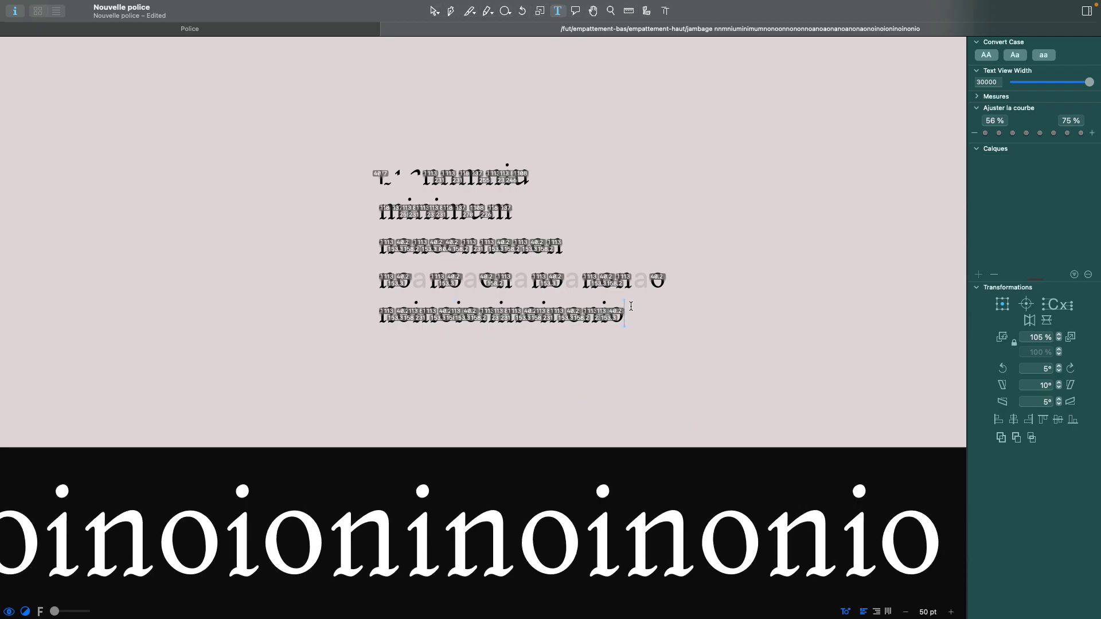
pyautogui.press('Return')
pyautogui.write('nion')
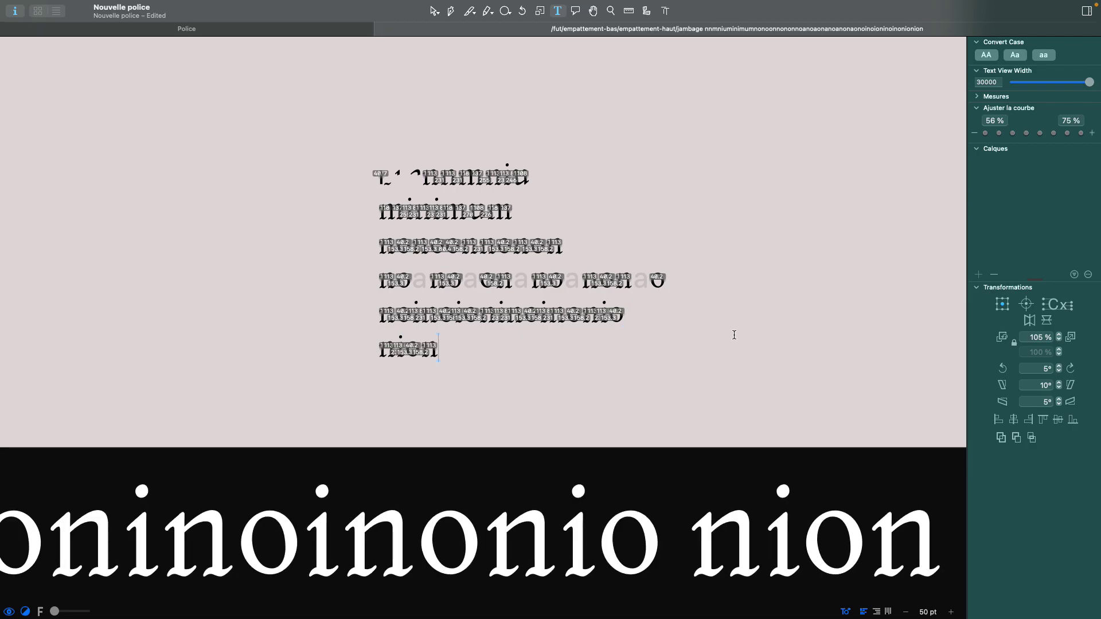
pyautogui.write(' m')
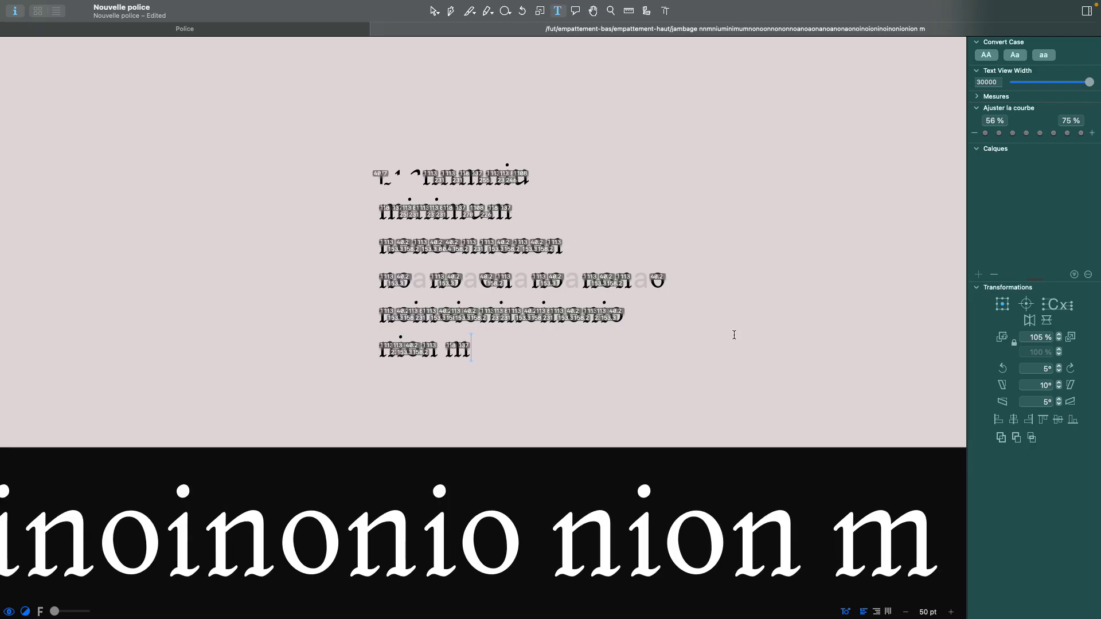
pyautogui.write('o')
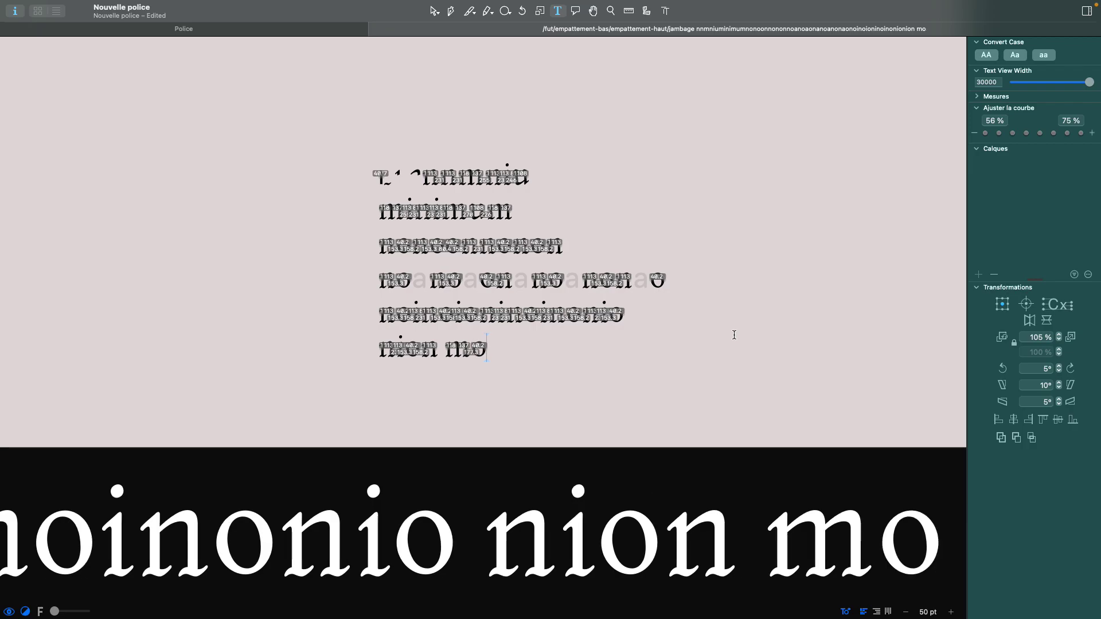
pyautogui.write('n')
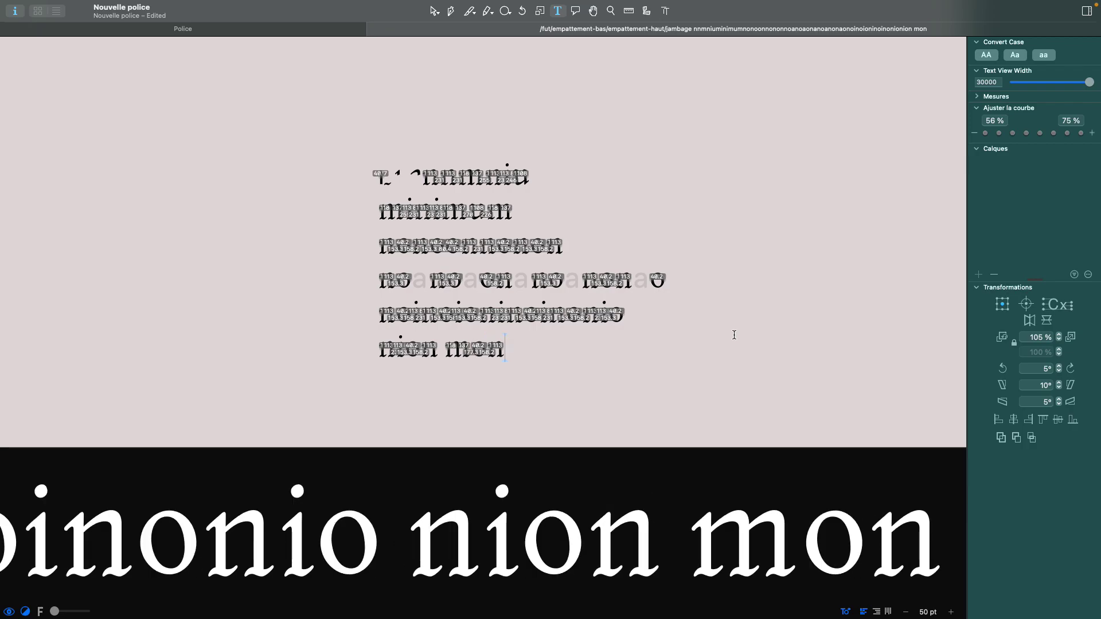
pyautogui.write('i')
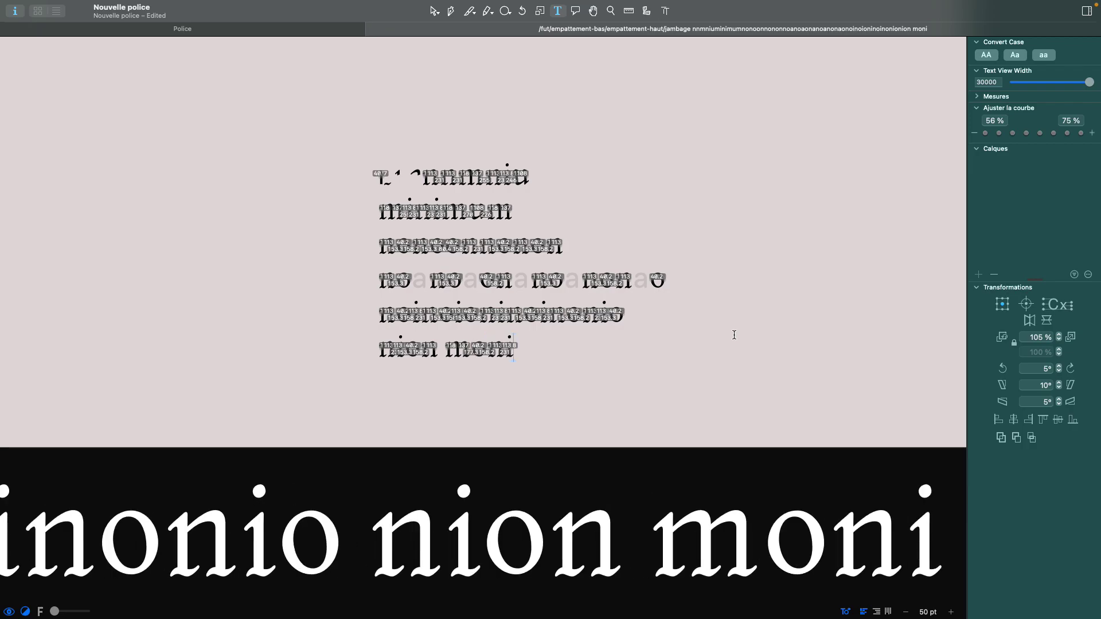
pyautogui.click(433, 10)
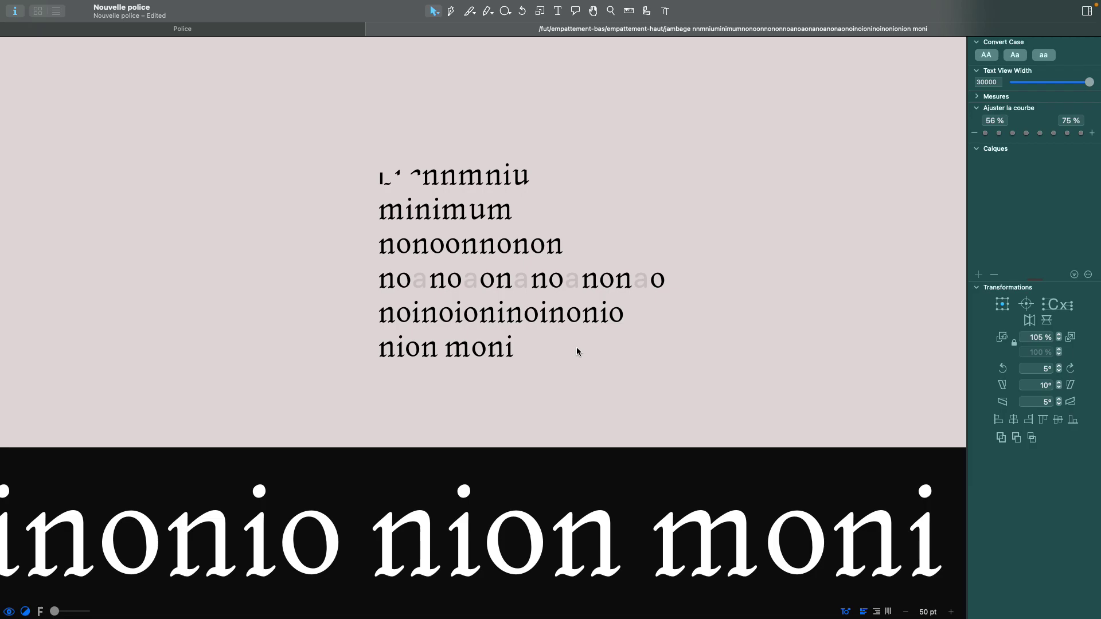
# - Append an h to the end of the last line after moni
pyautogui.scroll(2, 528, 350)
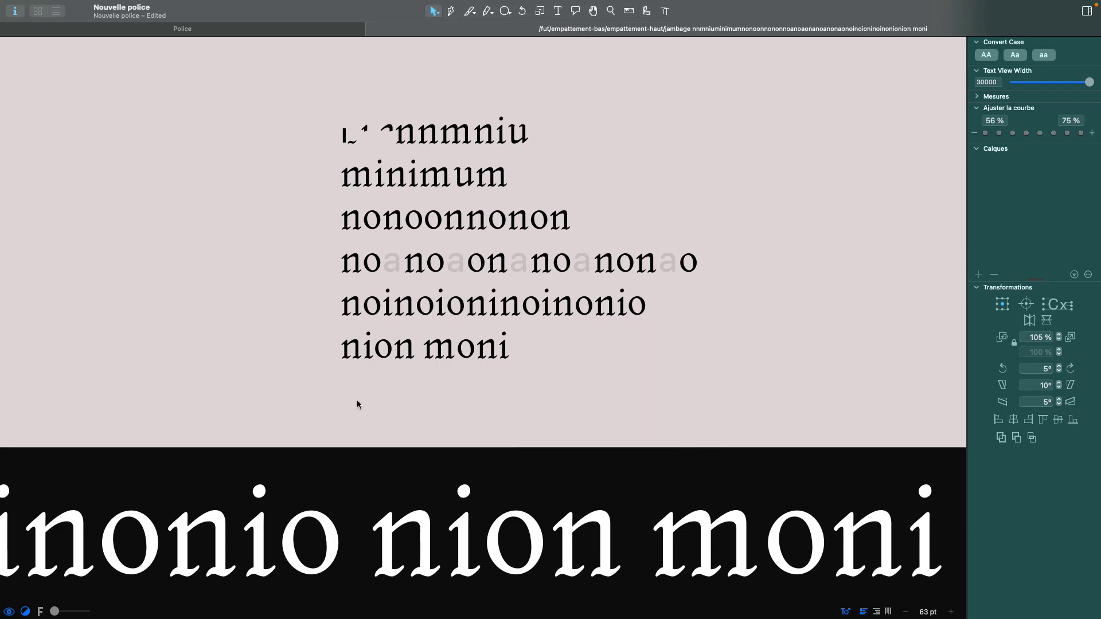
pyautogui.scroll(5, 488, 352)
pyautogui.scroll(2, 488, 352)
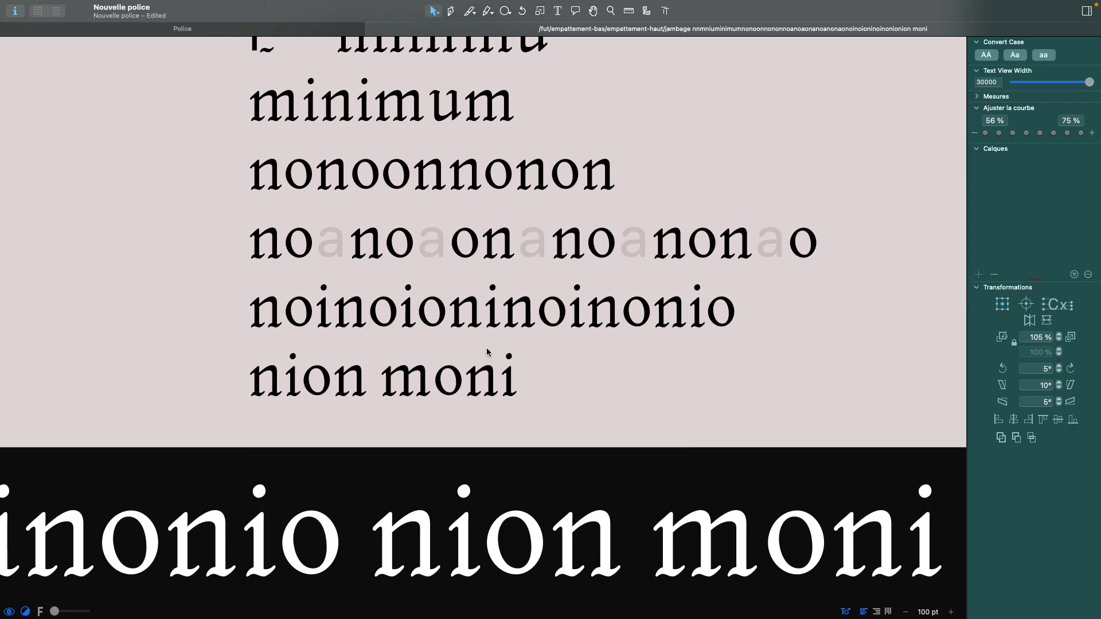
pyautogui.scroll(4, 561, 373)
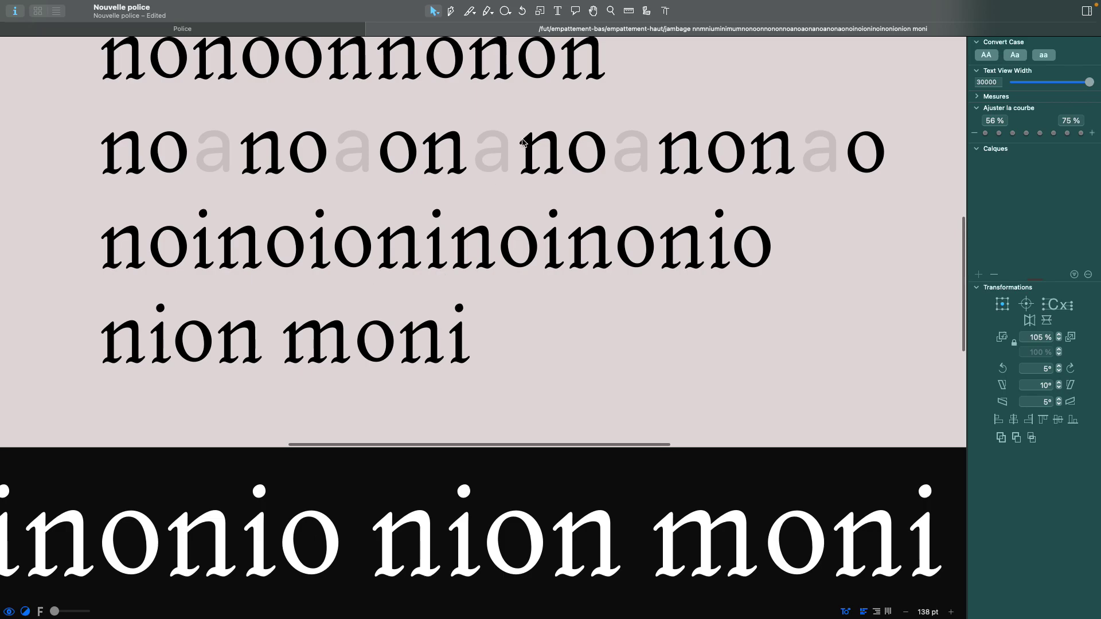
pyautogui.click(557, 11)
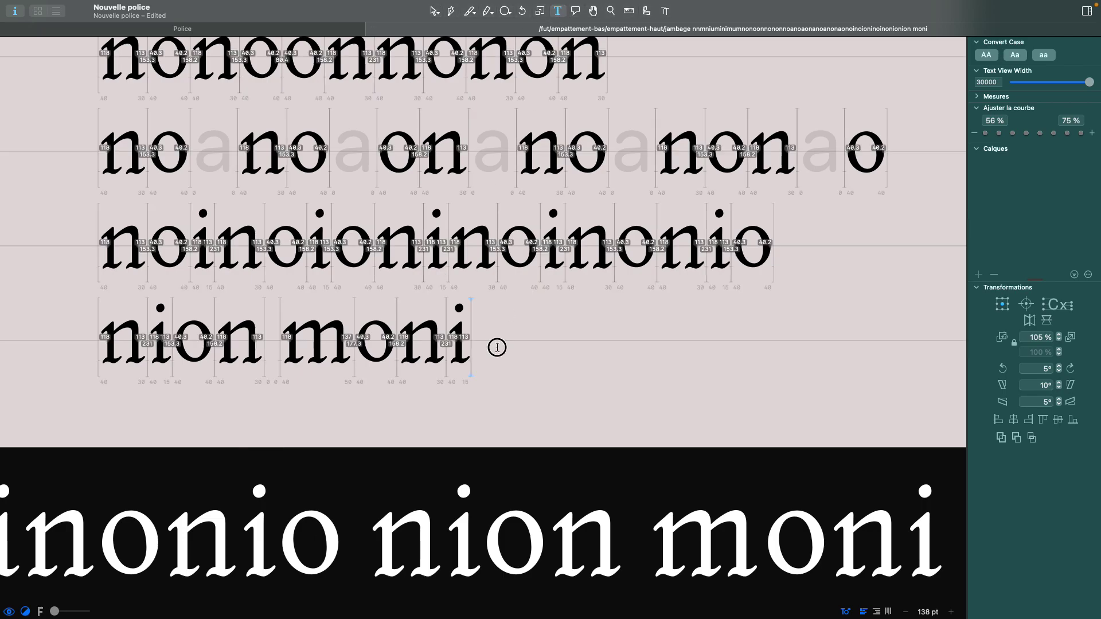
pyautogui.write('h')
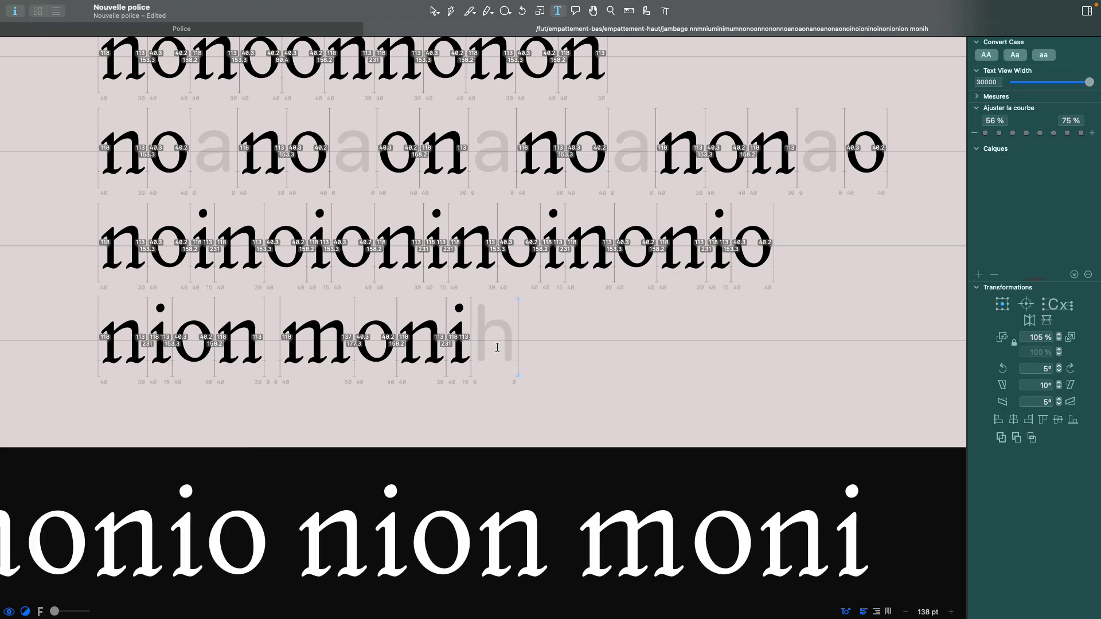
# - Open the empty h glyph for editing and add the n to it as a component
pyautogui.click(434, 11)
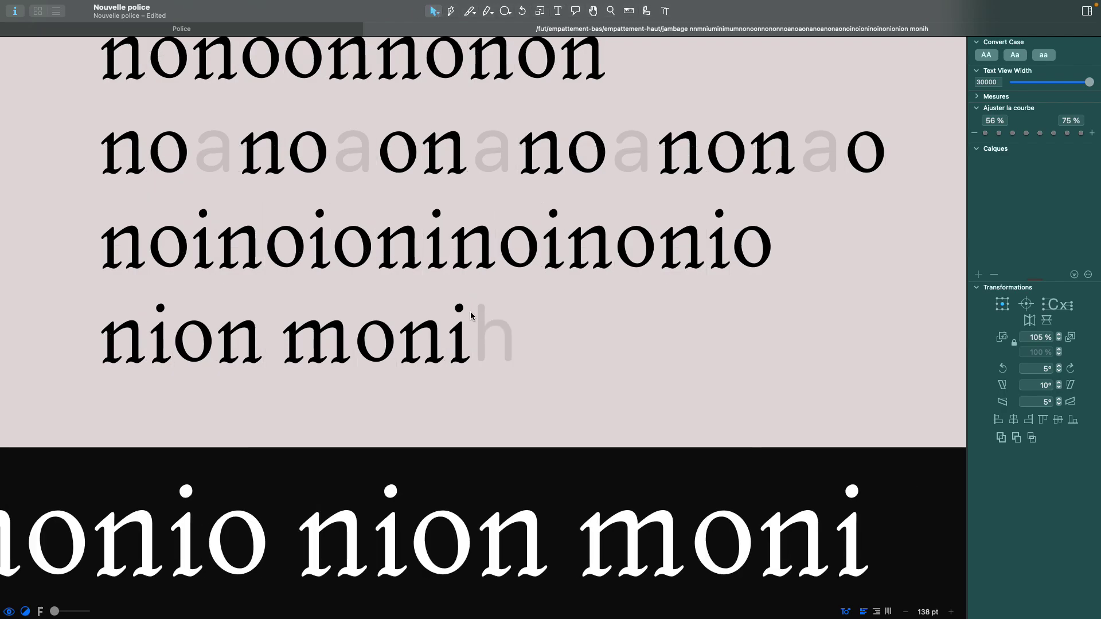
pyautogui.click(490, 352)
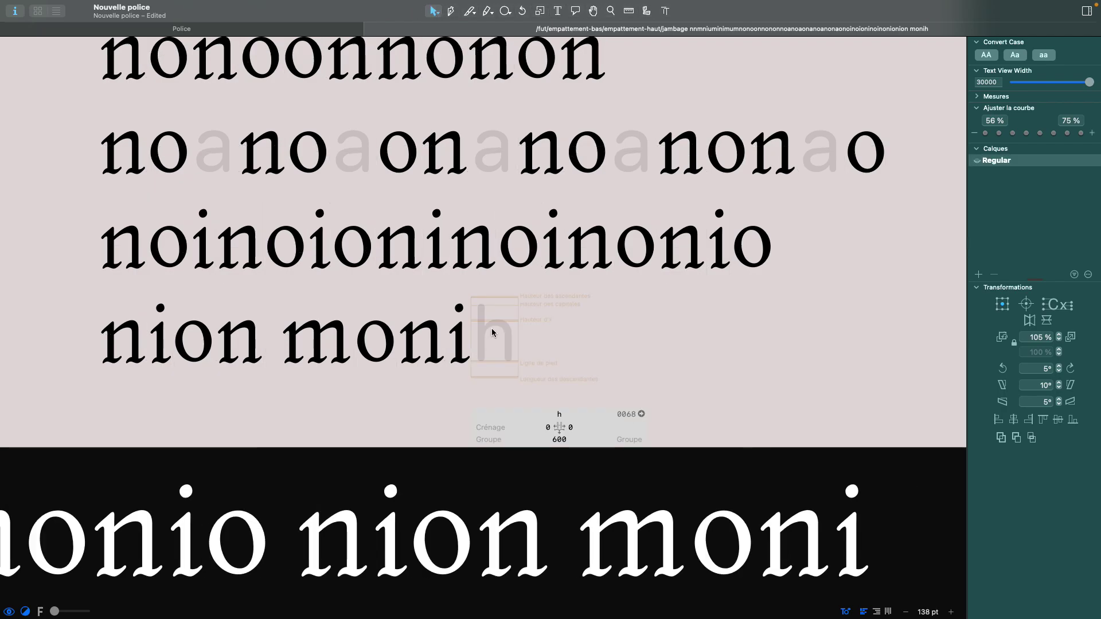
pyautogui.scroll(3, 492, 333)
pyautogui.rightClick(492, 330)
pyautogui.click(507, 333)
pyautogui.write('n')
pyautogui.press('Return')
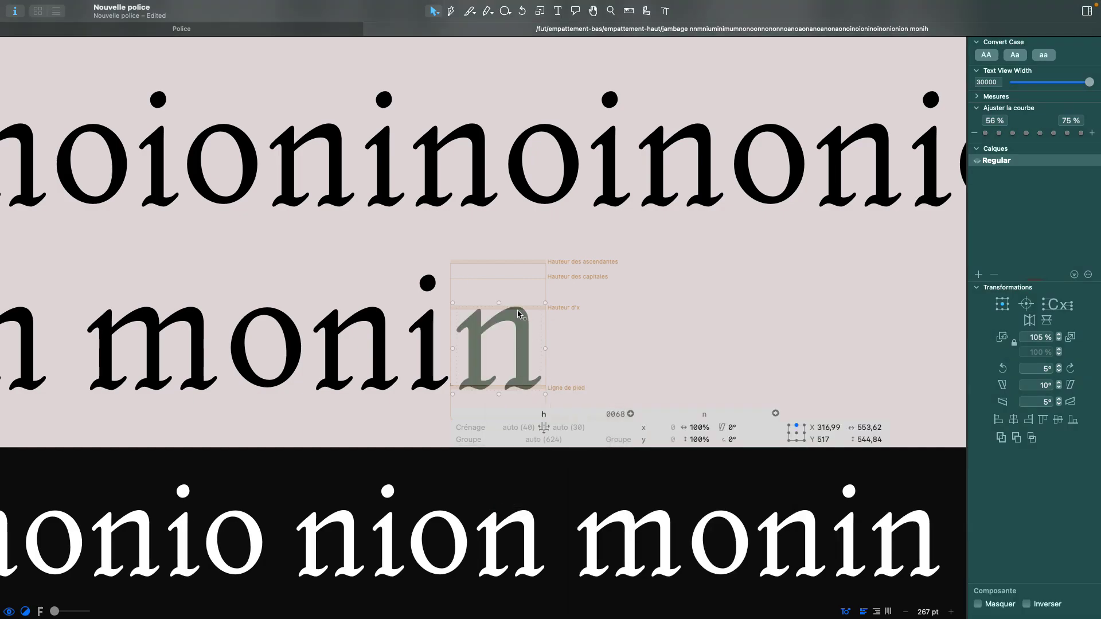
# - Decompose the n component in the h and raise its upper-left serif to the ascender height
pyautogui.rightClick(518, 312)
pyautogui.click(536, 316)
pyautogui.scroll(3, 477, 322)
pyautogui.click(480, 311)
pyautogui.moveTo(478, 312); pyautogui.dragTo(476, 237)
pyautogui.click(481, 298)
# - Copy the h's left stem component upward so it joins the raised serif with the lower stem
pyautogui.scroll(-2, 480, 299)
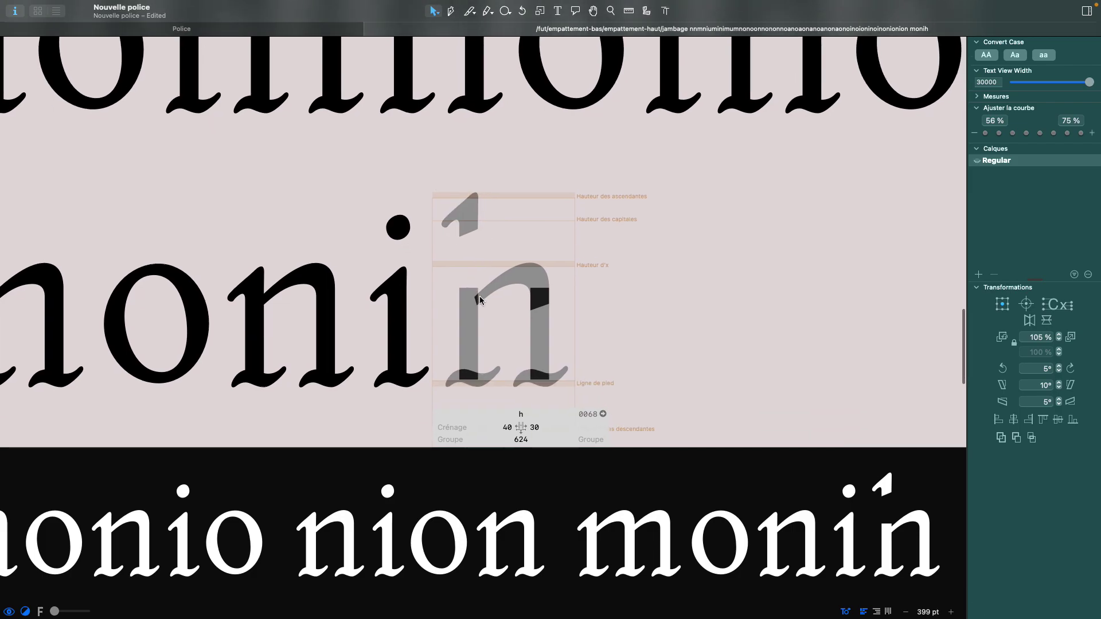
pyautogui.click(468, 323)
pyautogui.moveTo(468, 324); pyautogui.dragTo(467, 256)
pyautogui.click(572, 238)
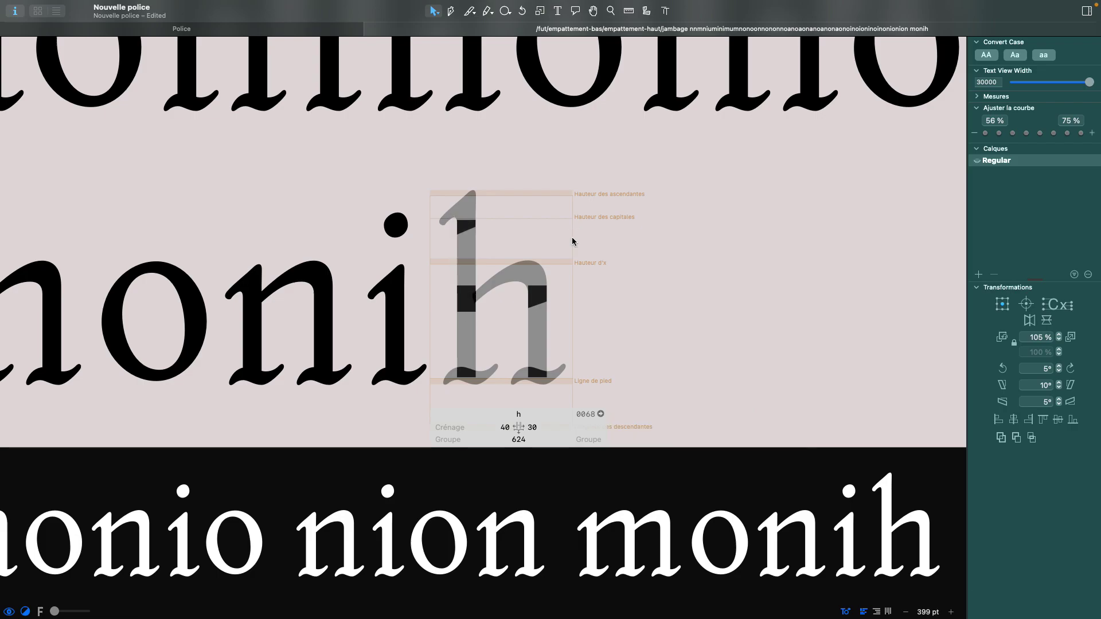
# - Link the h's left and right side bearings to n
pyautogui.press('space')
pyautogui.scroll(-5, 572, 238)
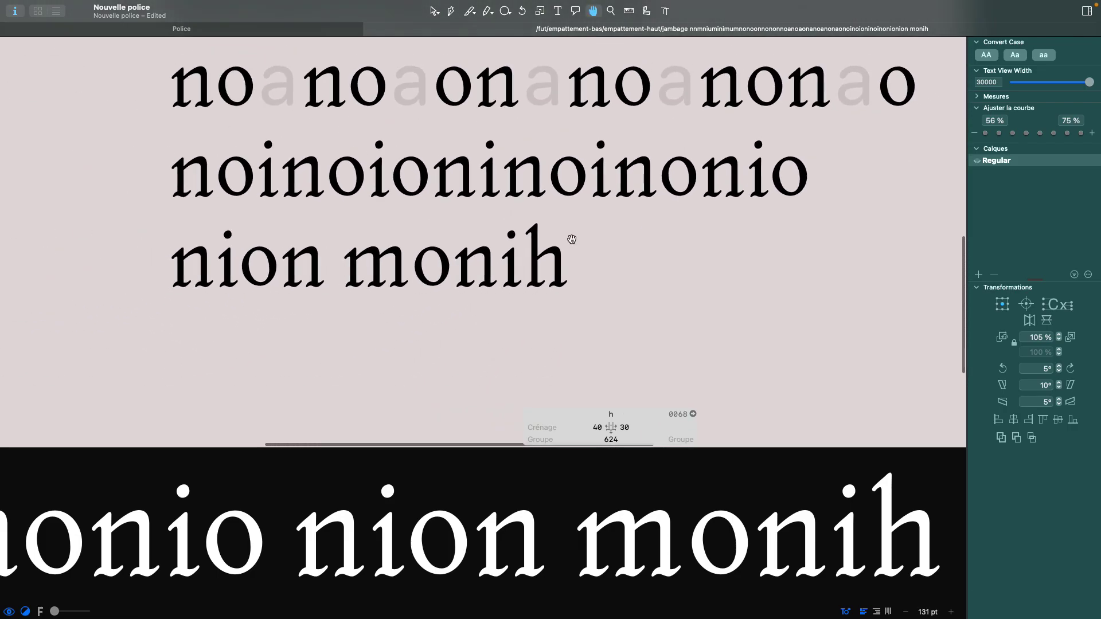
pyautogui.click(591, 428)
pyautogui.write('n')
pyautogui.press('Return')
pyautogui.click(636, 423)
pyautogui.write('n')
pyautogui.press('Return')
# - Examine the h beside the other letters in the test text at several sizes
pyautogui.press('space')
pyautogui.hscroll(2, 609, 306)
pyautogui.scroll(-2, 609, 306)
pyautogui.rightClick(609, 307)
pyautogui.click(609, 306)
pyautogui.scroll(2, 562, 288)
pyautogui.press('space')
pyautogui.scroll(2, 562, 287)
pyautogui.scroll(-1, 562, 287)
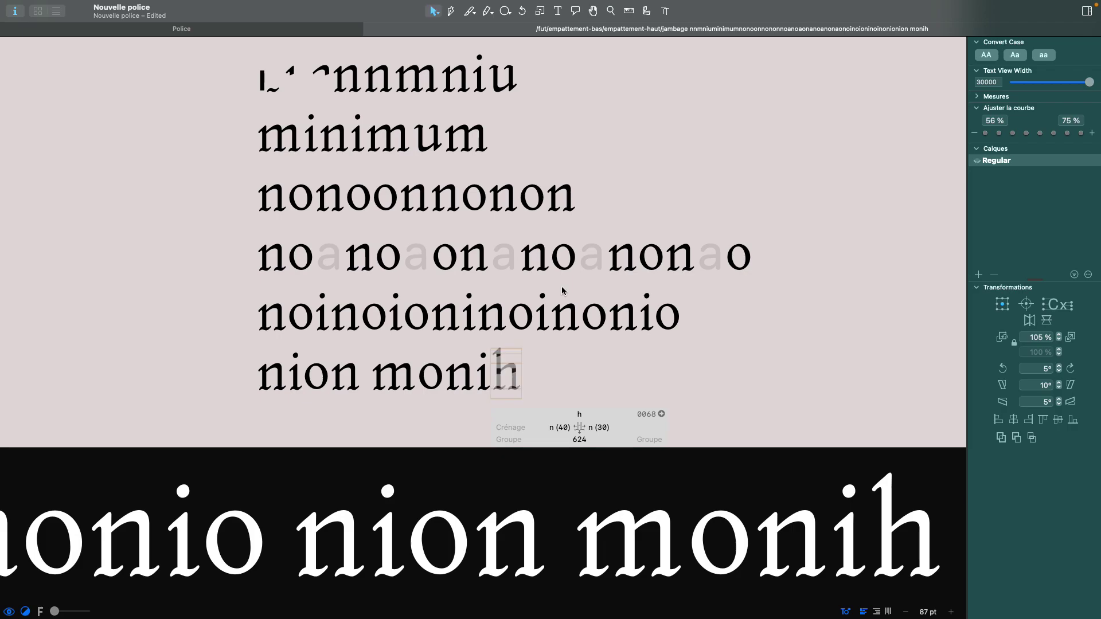
pyautogui.scroll(5, 517, 337)
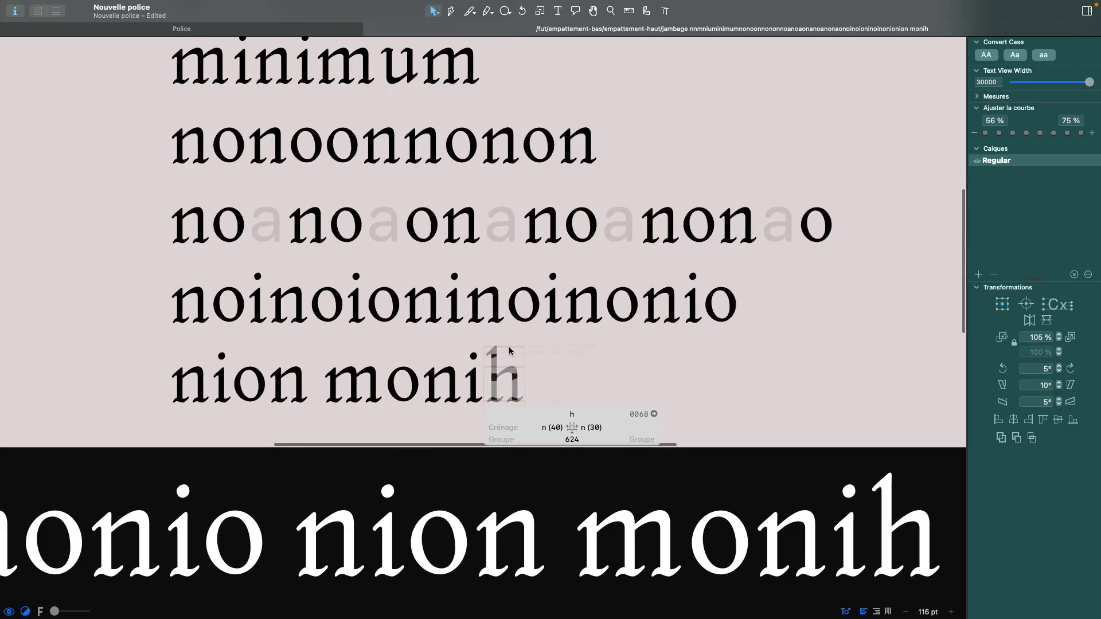
pyautogui.rightClick(508, 343)
pyautogui.click(476, 319)
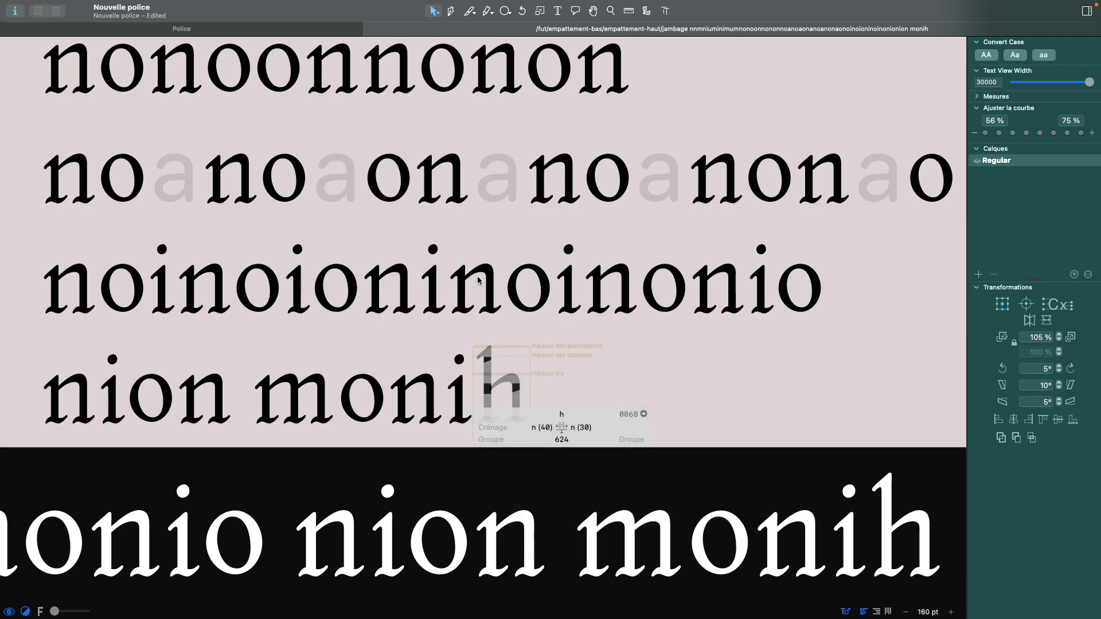
pyautogui.scroll(4, 475, 304)
pyautogui.scroll(-3, 474, 290)
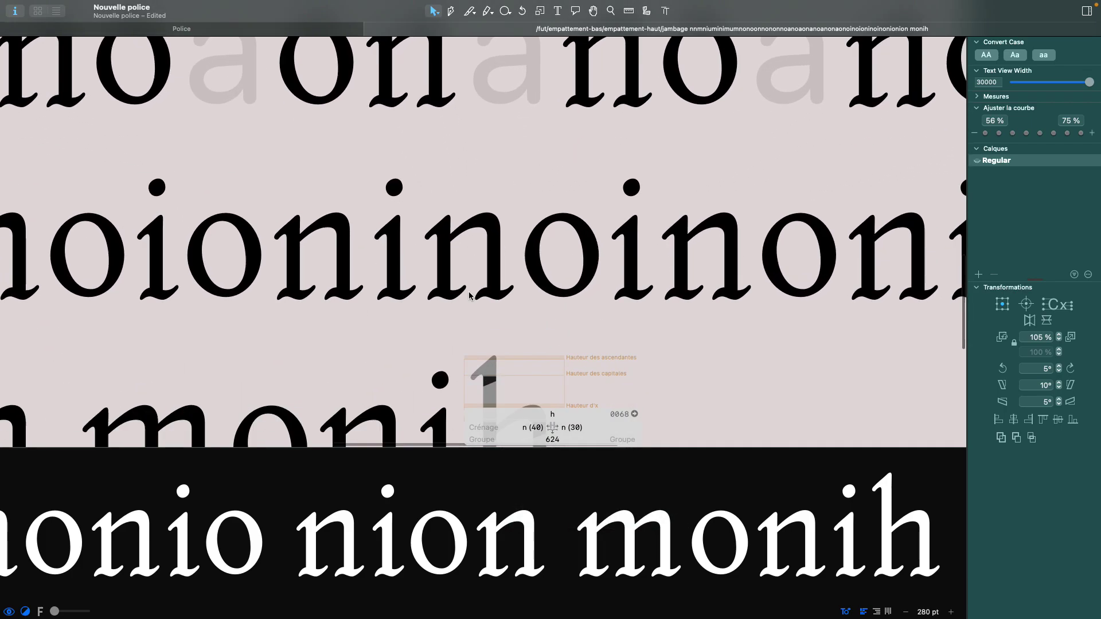
pyautogui.scroll(4, 342, 303)
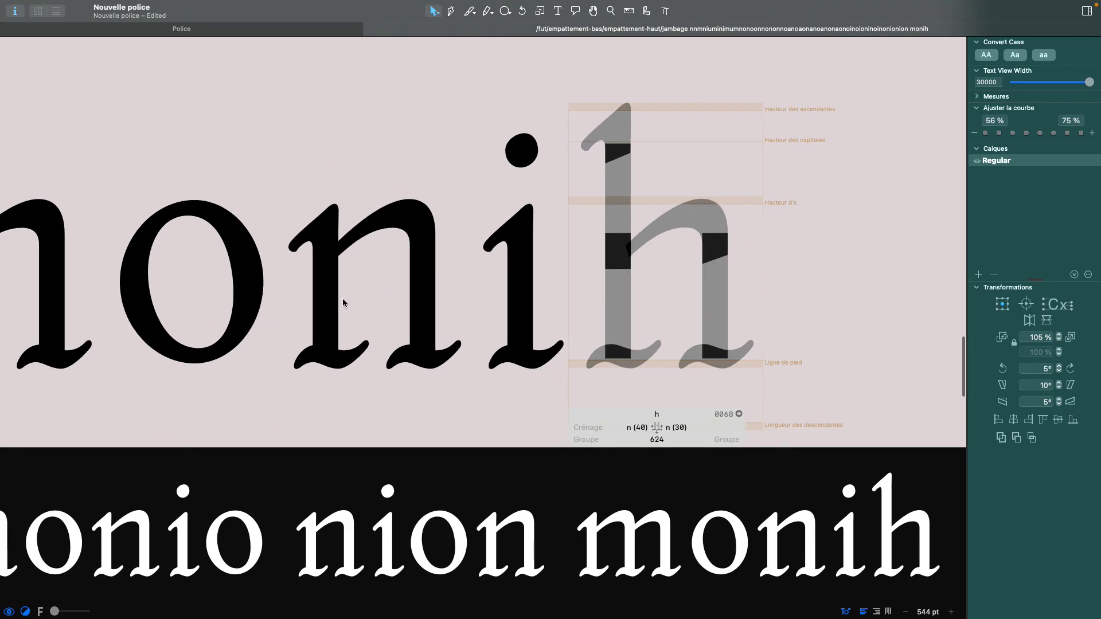
# - Open the n in monih for editing and hide its reference image
pyautogui.doubleClick(390, 293)
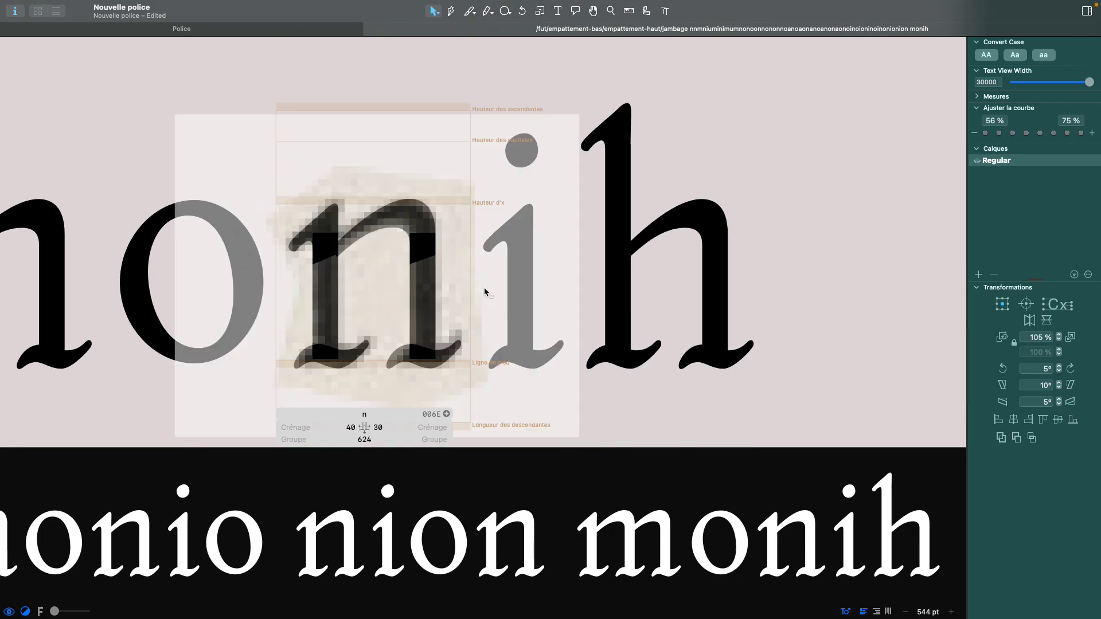
pyautogui.hscroll(-4, 484, 290)
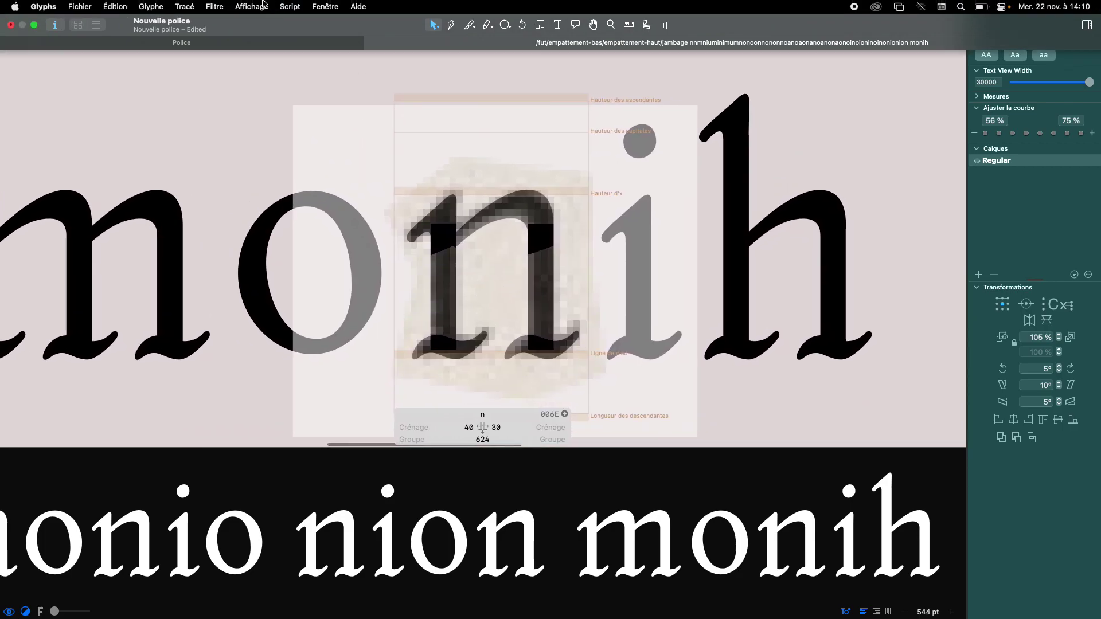
pyautogui.click(251, 7)
pyautogui.click(284, 201)
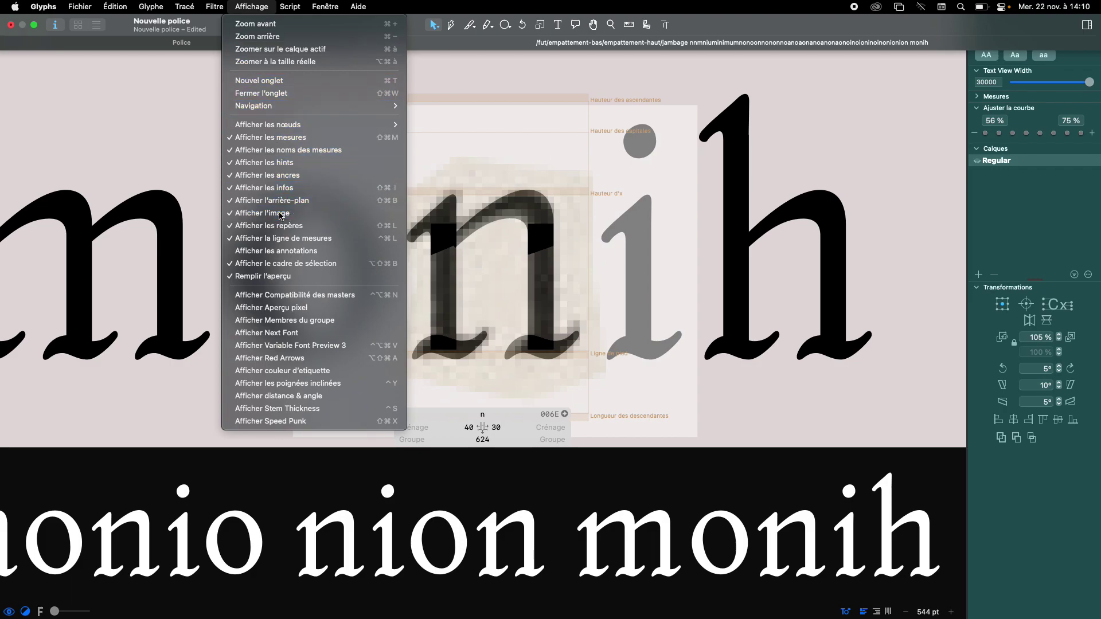
pyautogui.scroll(5, 443, 376)
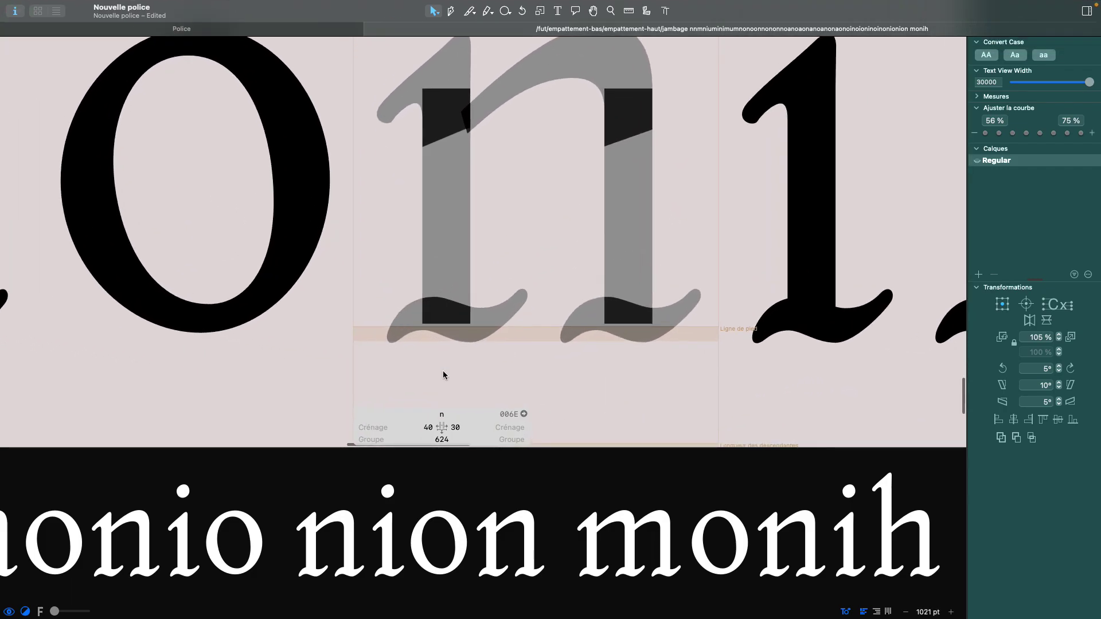
# - Decompose the n's left stem and its empattement-bas serif component into editable outlines
pyautogui.click(476, 327)
pyautogui.click(450, 219)
pyautogui.click(476, 322)
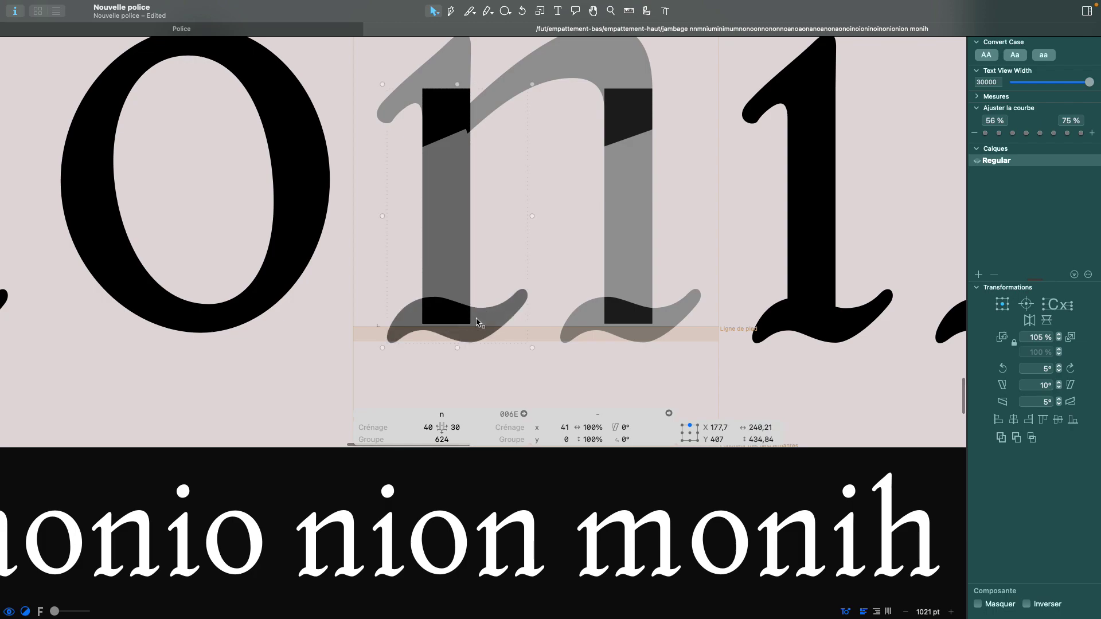
pyautogui.scroll(3, 470, 323)
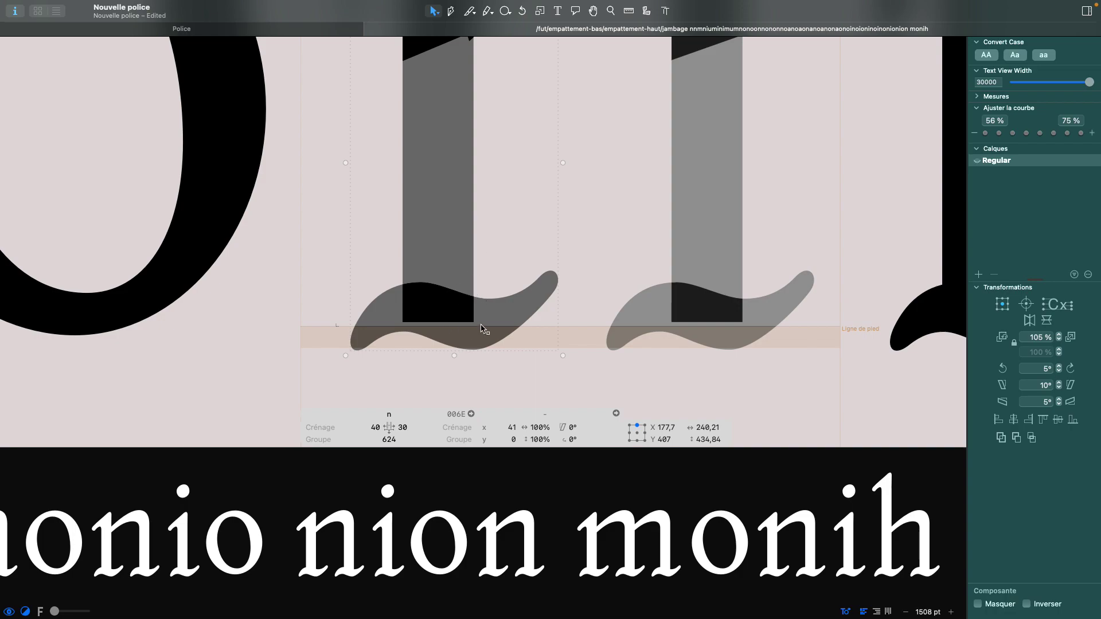
pyautogui.scroll(2, 482, 328)
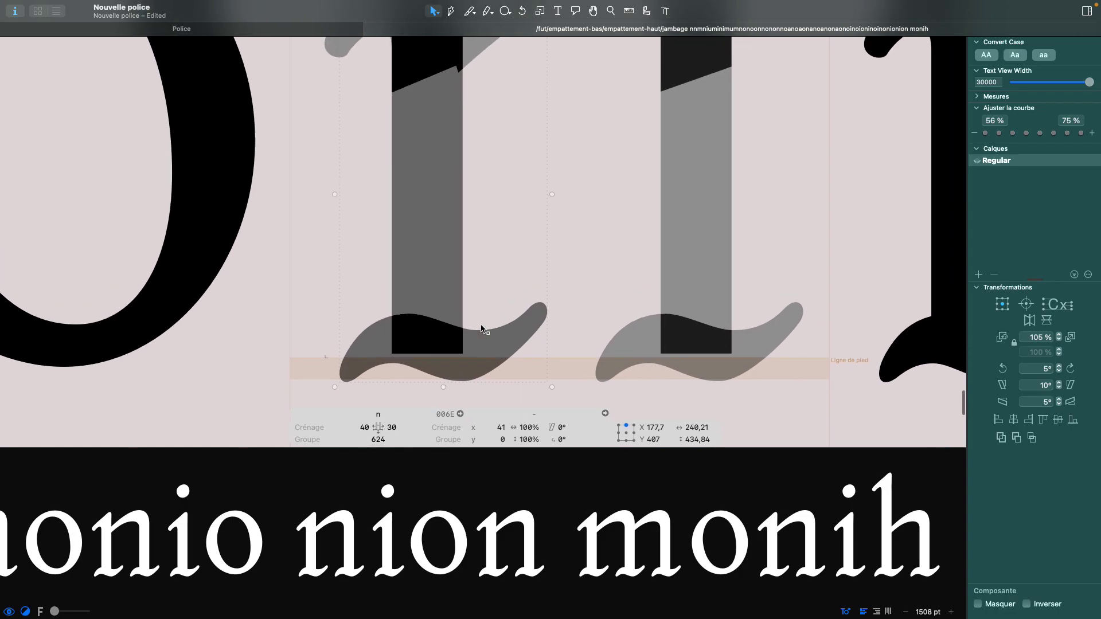
pyautogui.press('space')
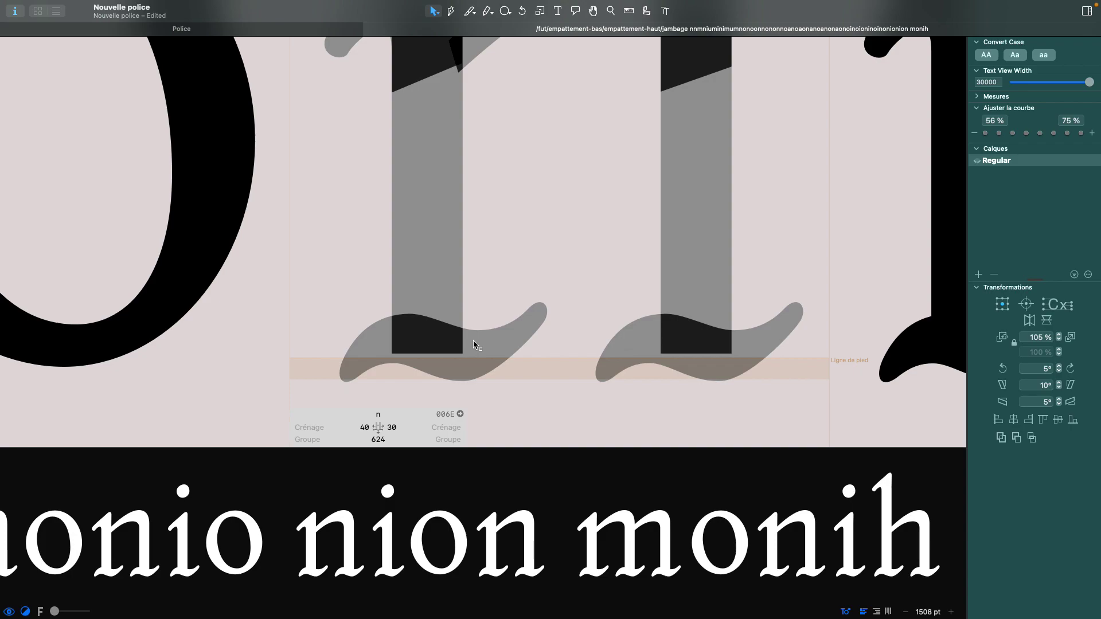
pyautogui.click(475, 344)
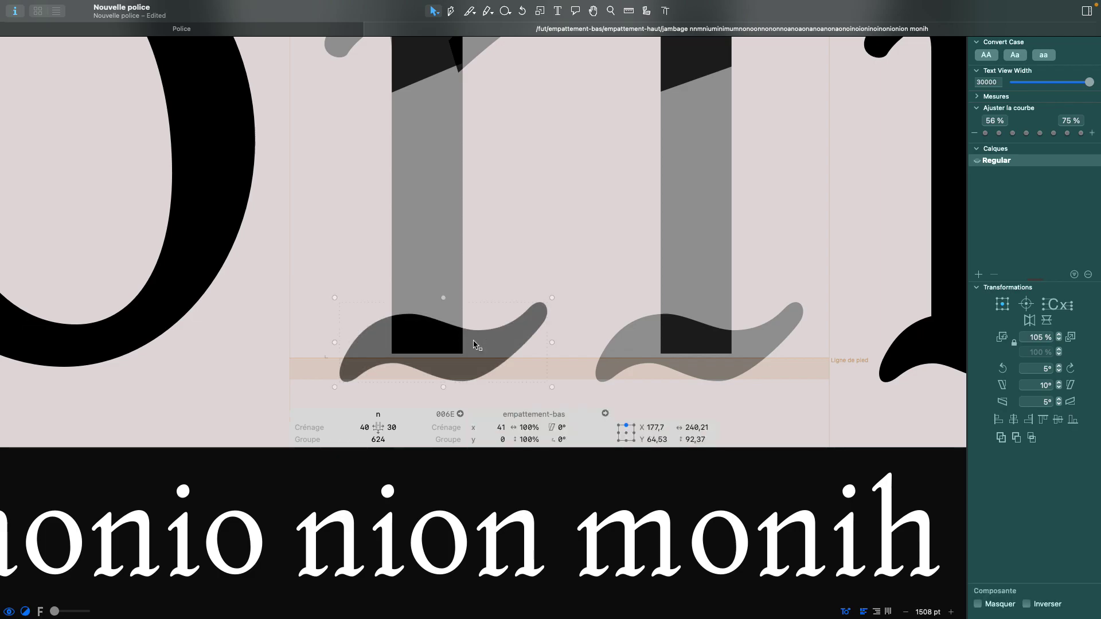
pyautogui.keyDown('shift'); pyautogui.click(454, 263); pyautogui.keyUp('shift')
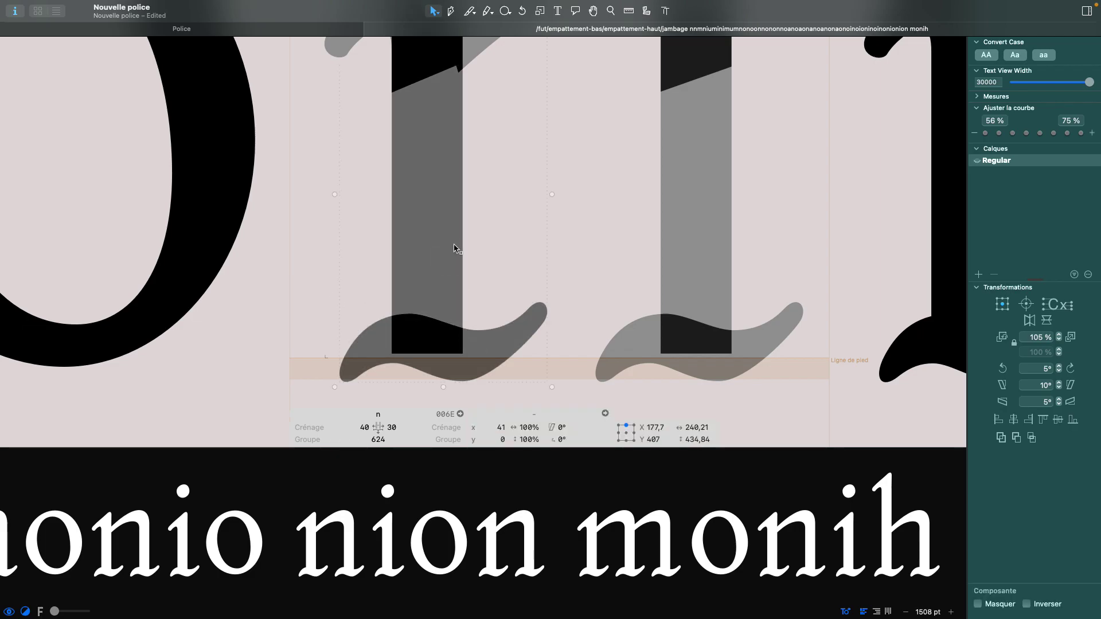
pyautogui.rightClick(458, 285)
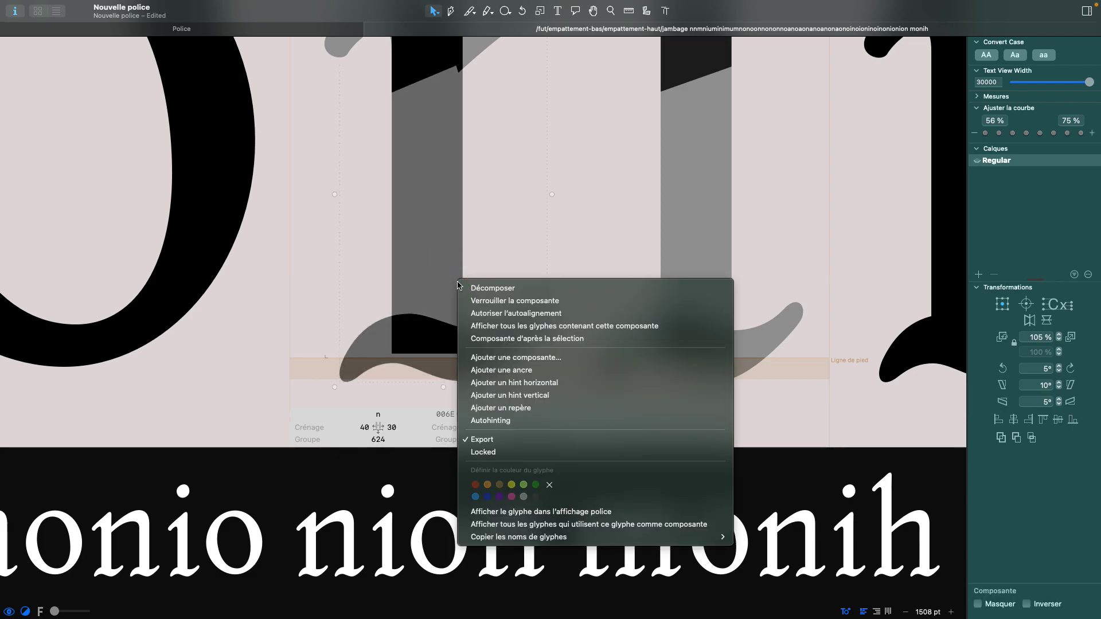
pyautogui.click(483, 289)
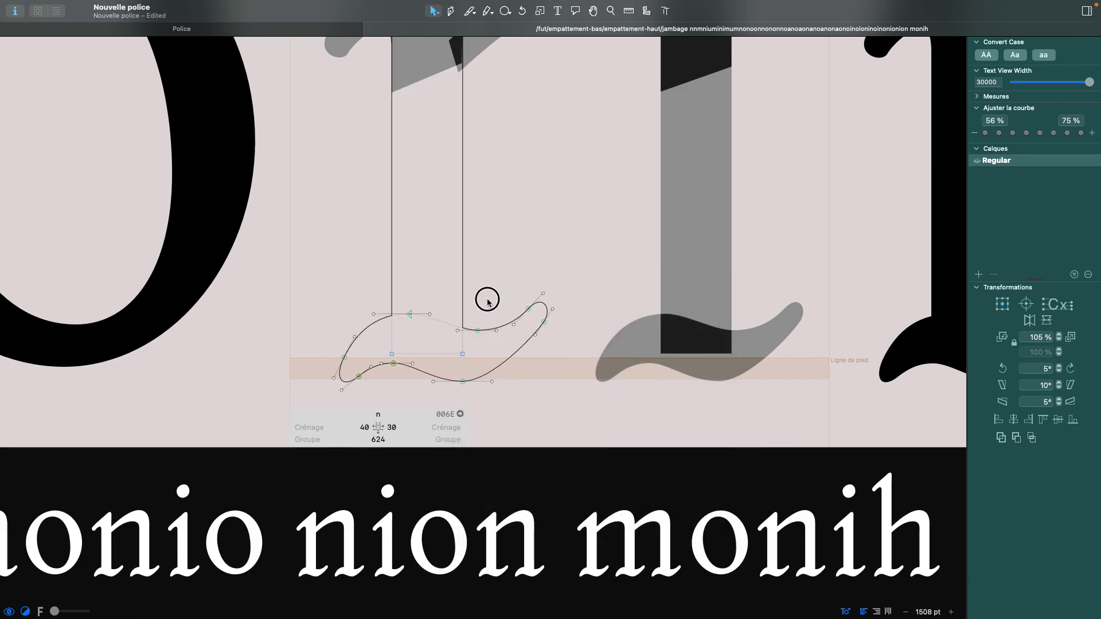
# - Select the n's left stem and bottom serif outlines and merge them into one shape
pyautogui.click(484, 339)
pyautogui.keyDown('shift'); pyautogui.click(463, 272); pyautogui.keyUp('shift')
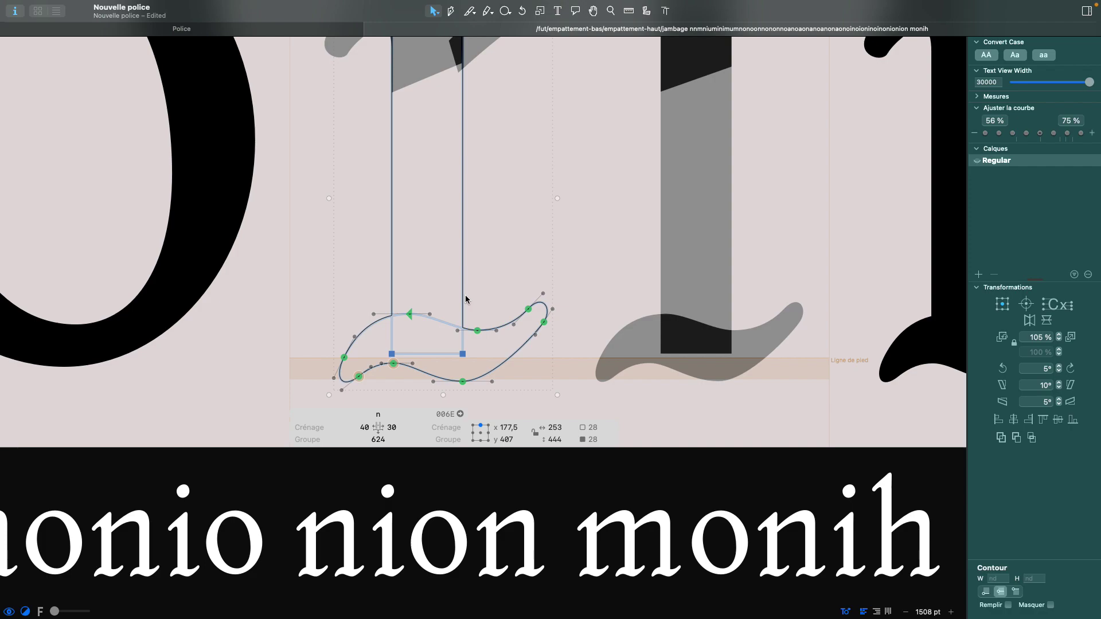
pyautogui.click(1001, 439)
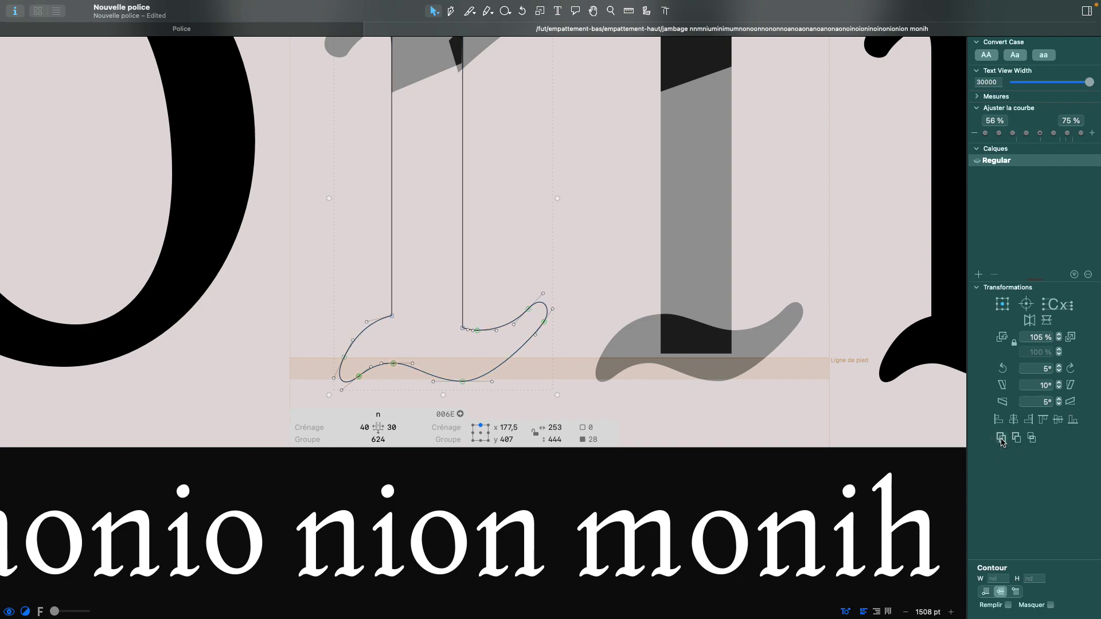
pyautogui.click(484, 286)
# - Raise the node joining the n's left stem and serif to y 84 and pull its curve handles leftward
pyautogui.scroll(3, 459, 312)
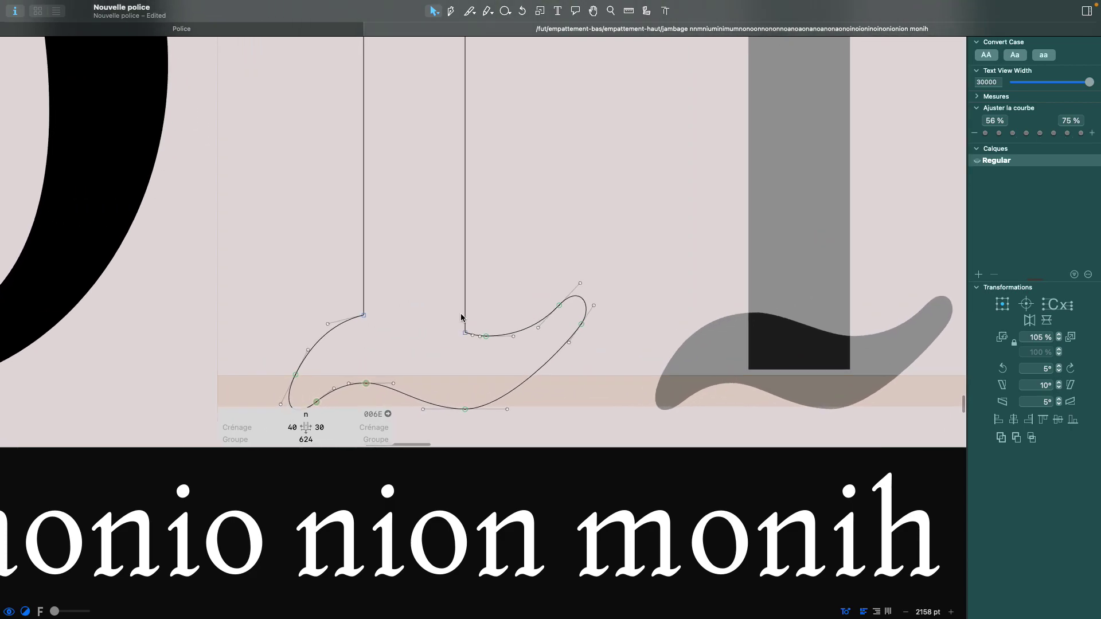
pyautogui.moveTo(465, 332); pyautogui.dragTo(465, 272)
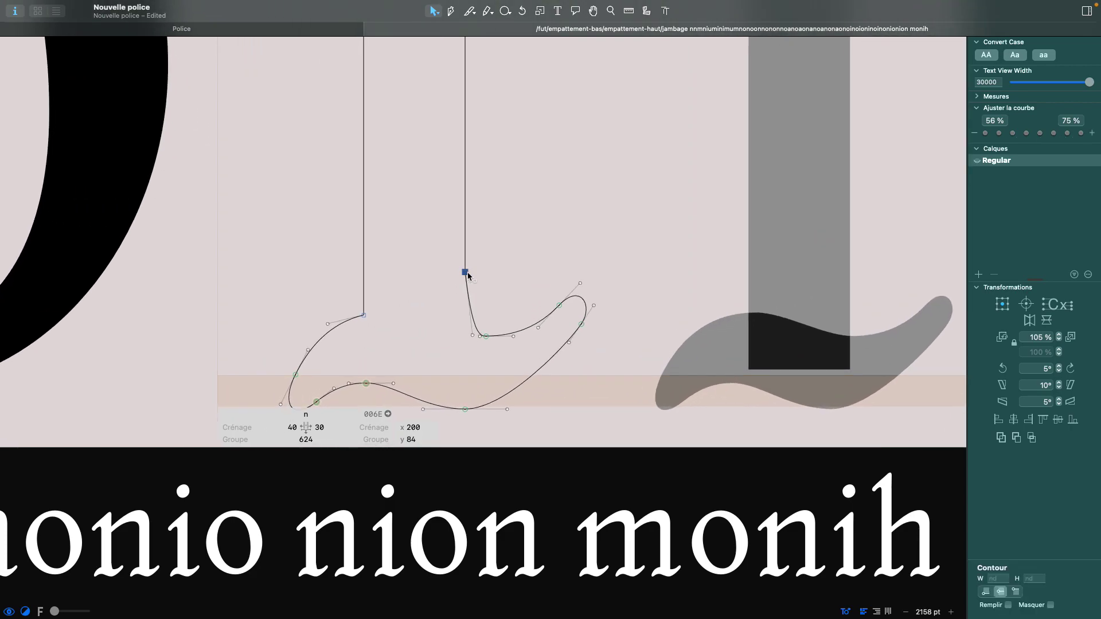
pyautogui.click(472, 335)
pyautogui.moveTo(473, 335); pyautogui.dragTo(406, 330)
pyautogui.moveTo(480, 336); pyautogui.dragTo(425, 336)
pyautogui.scroll(-10, 509, 299)
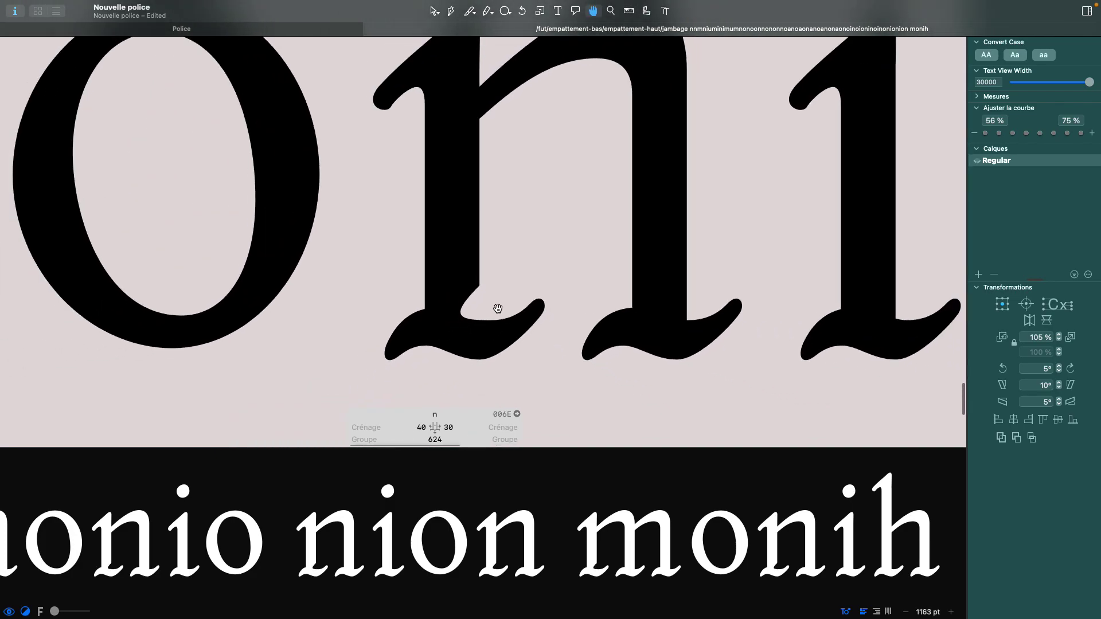
# - Compare the n's reshaped stem-to-serif junction with the neighbouring letters in monih
pyautogui.scroll(-5, 489, 325)
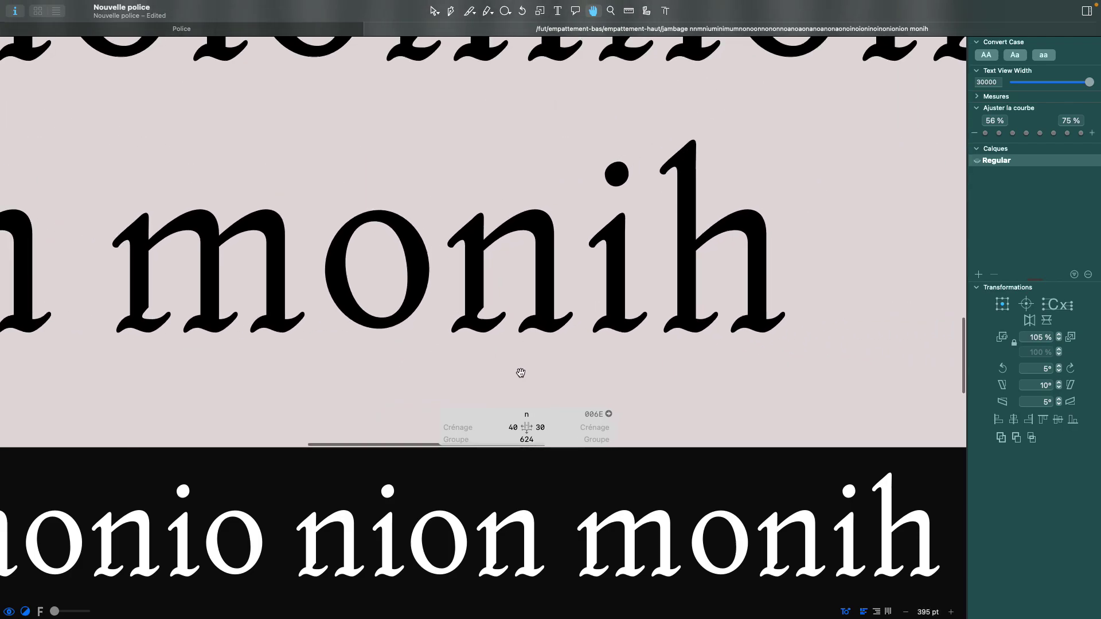
pyautogui.scroll(2, 519, 374)
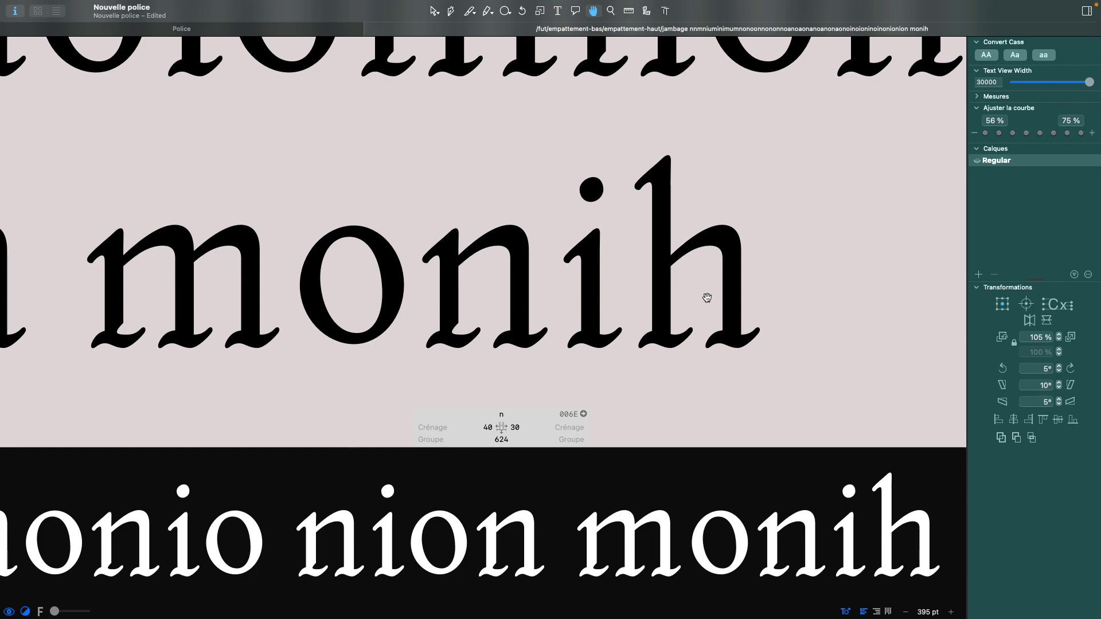
pyautogui.doubleClick(449, 331)
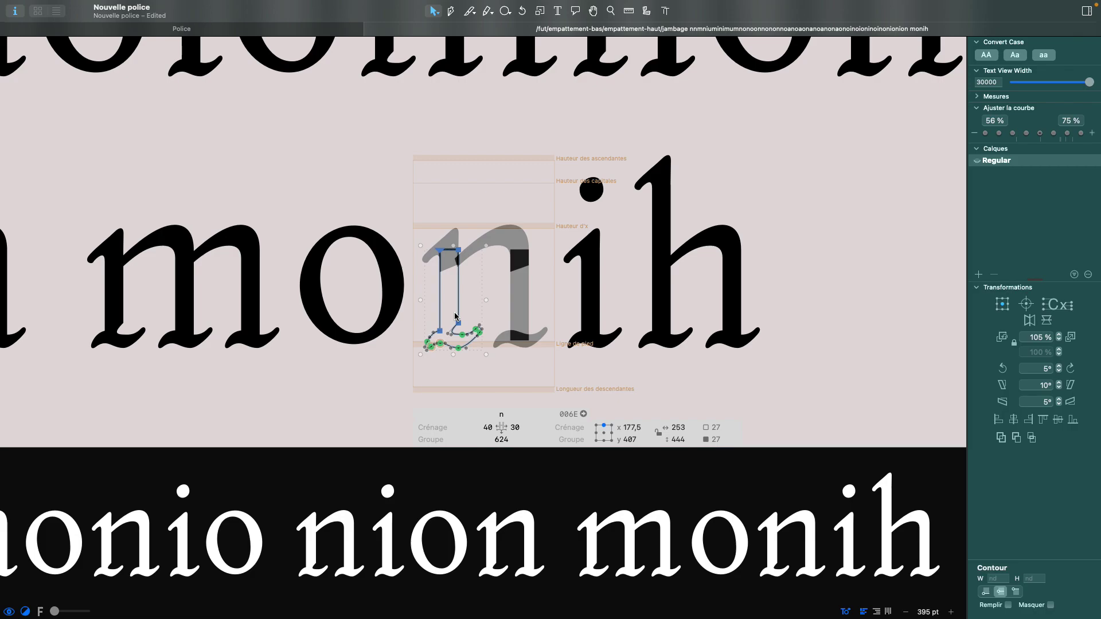
pyautogui.scroll(3, 455, 315)
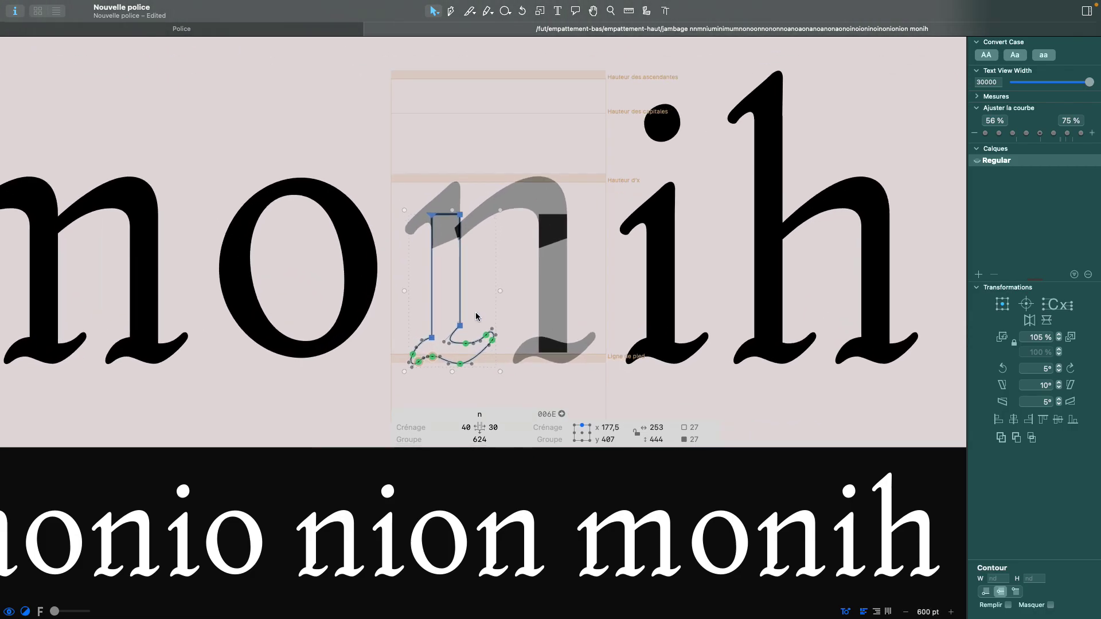
pyautogui.click(476, 316)
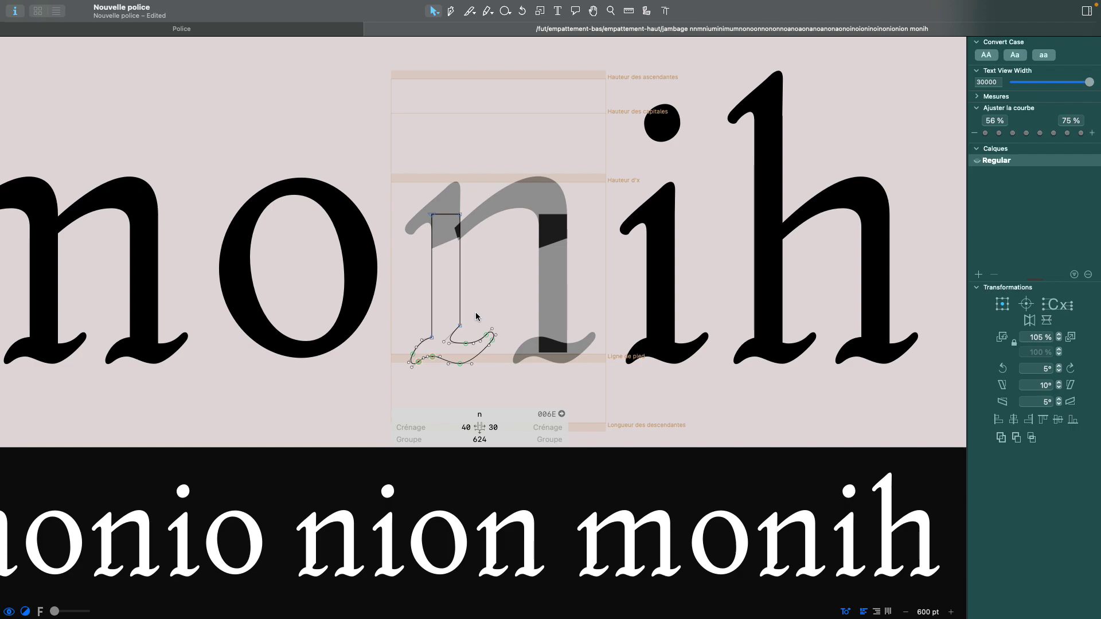
pyautogui.hscroll(3, 492, 308)
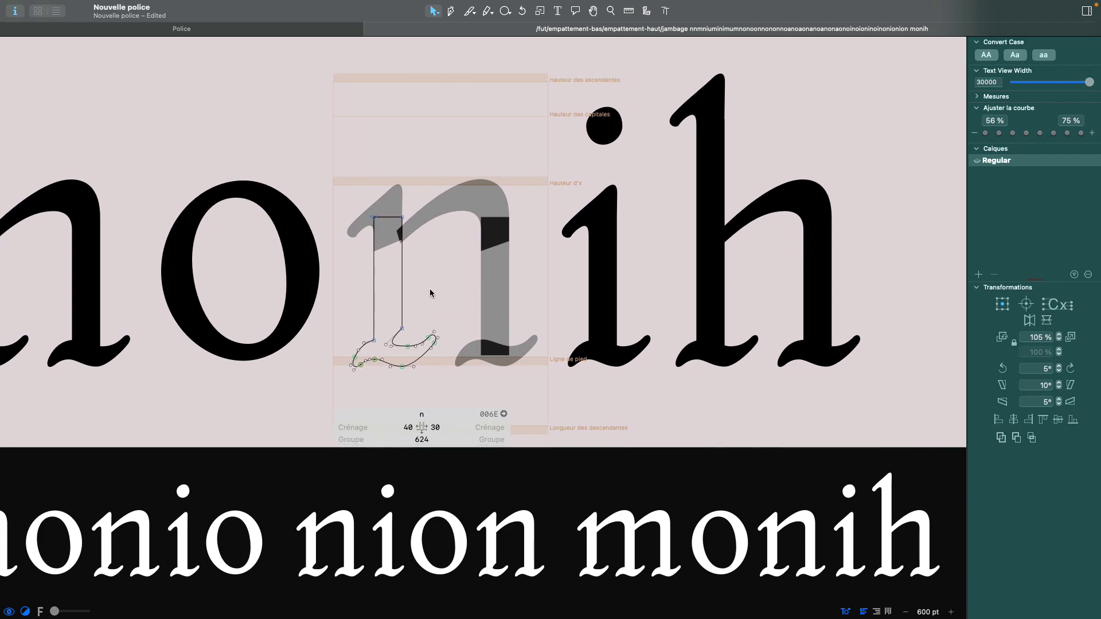
# - Undo the junction reshaping and the merging of the n's left stem and serif
pyautogui.scroll(3, 408, 328)
pyautogui.press('super+z')
pyautogui.press('super+z')
pyautogui.press('super+z')
pyautogui.press('super+z')
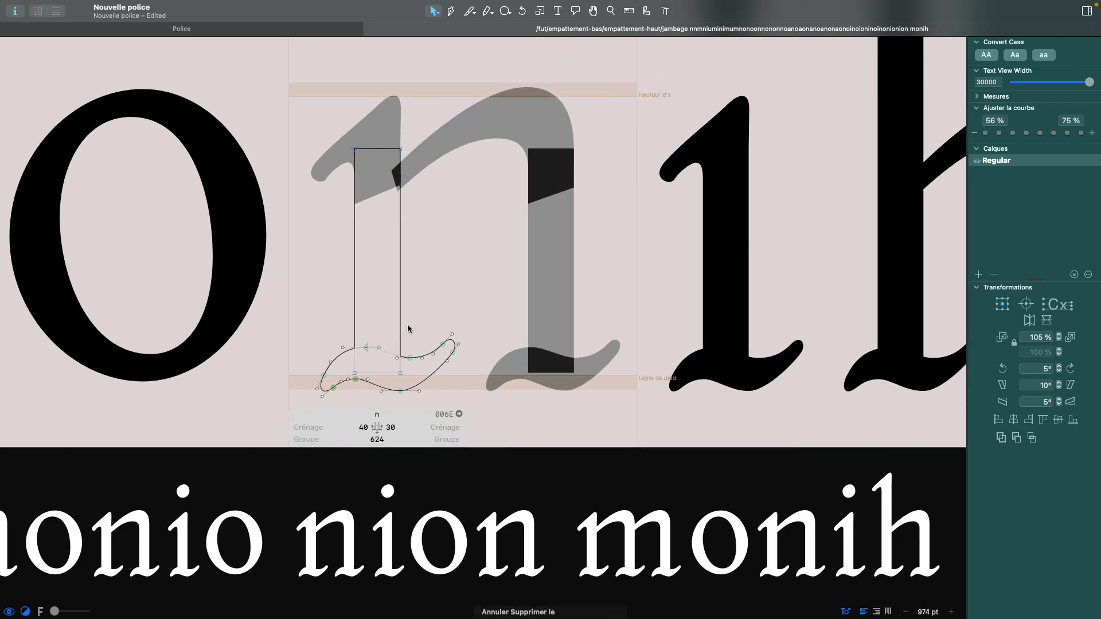
# - Correct the path direction of the n's left stem and bottom serif outlines and merge them into one shape
pyautogui.click(410, 363)
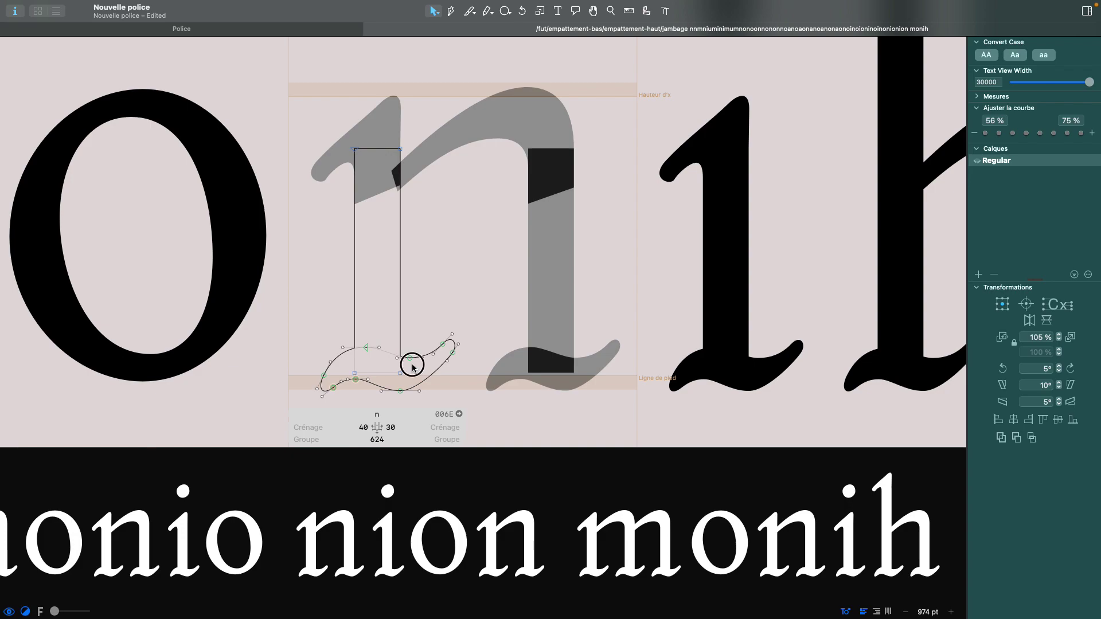
pyautogui.click(409, 326)
pyautogui.press('super+a')
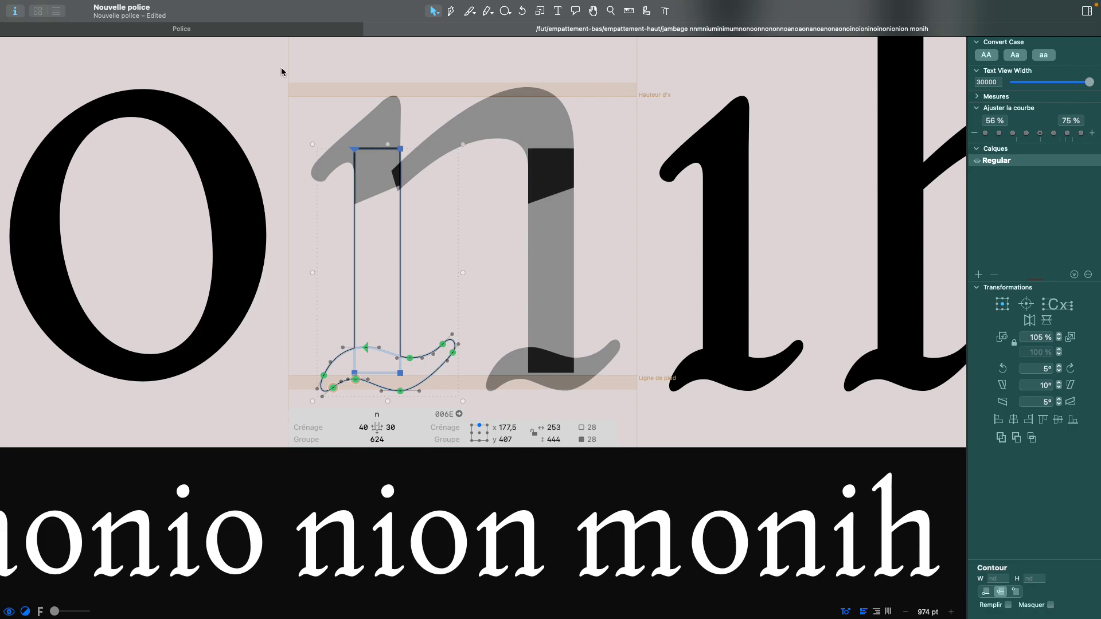
pyautogui.click(187, 5)
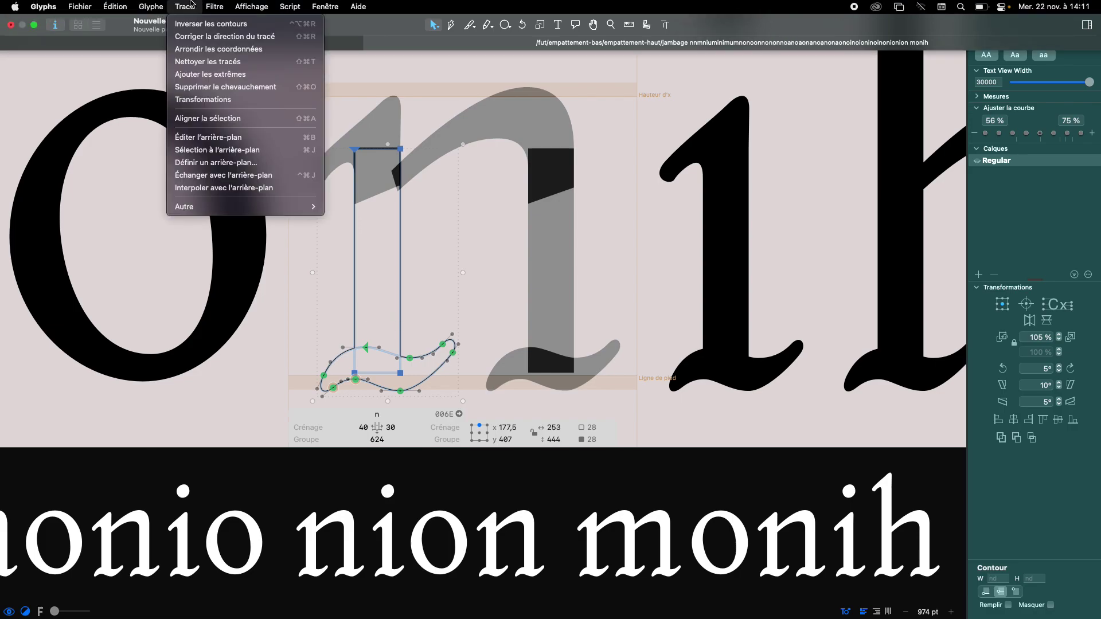
pyautogui.click(209, 39)
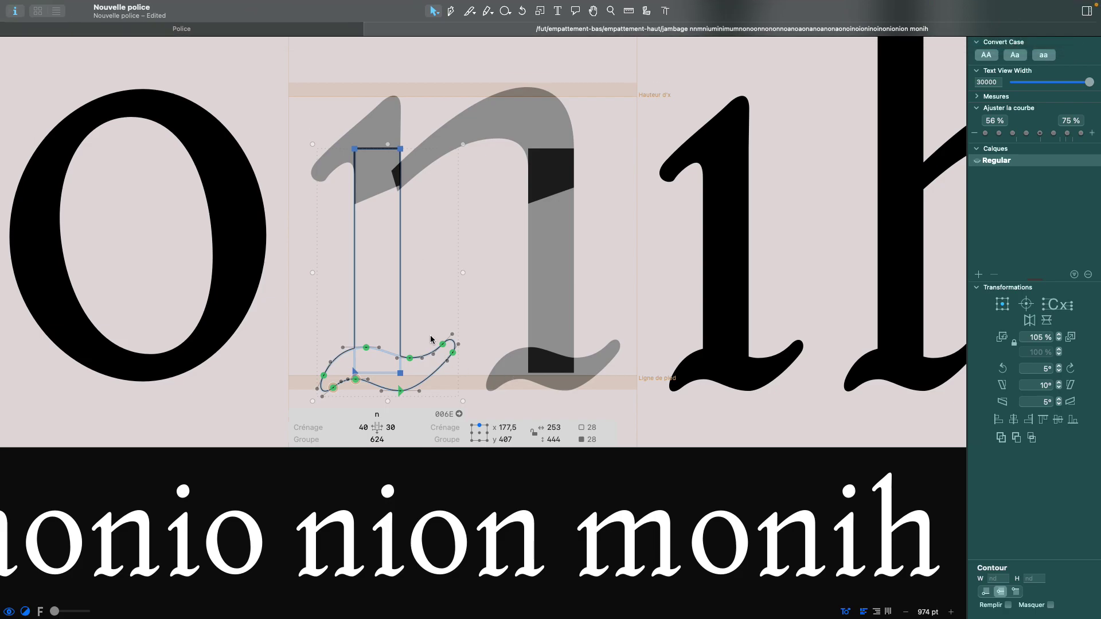
pyautogui.click(996, 439)
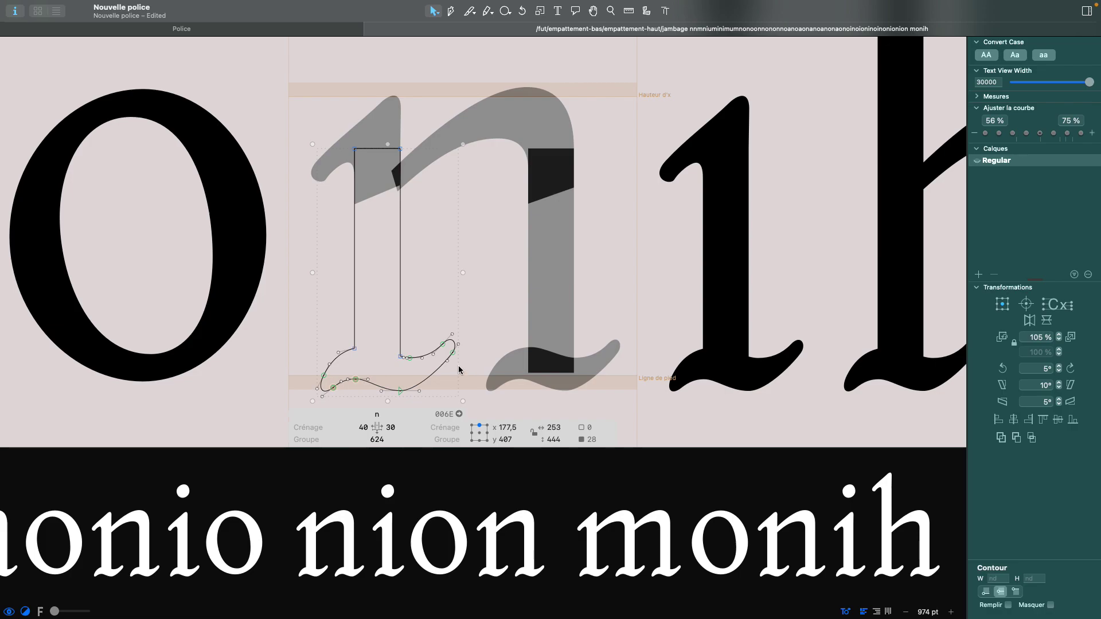
pyautogui.click(454, 301)
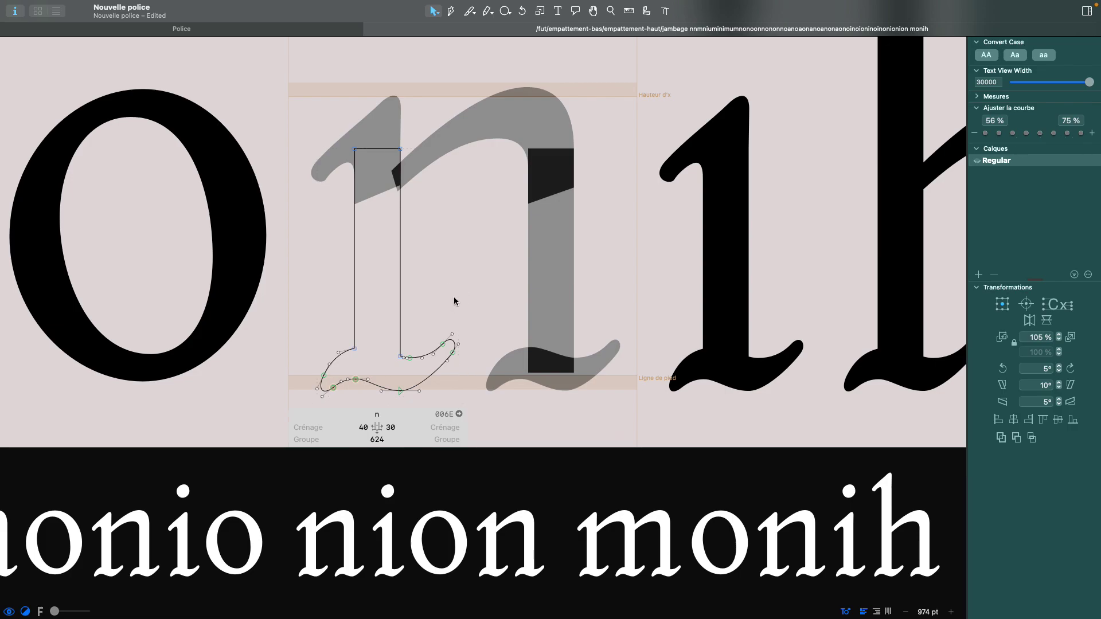
# - Try mirroring the merged stem and serif vertically and horizontally and rotating it by 5°, reversing each transformation
pyautogui.scroll(-5, 454, 301)
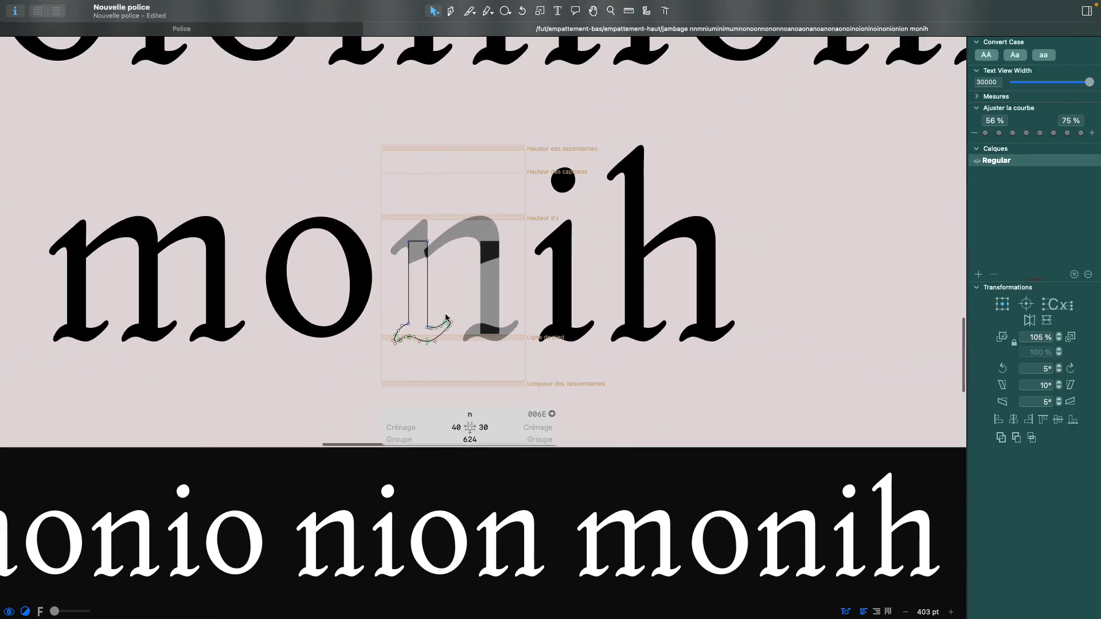
pyautogui.scroll(3, 418, 369)
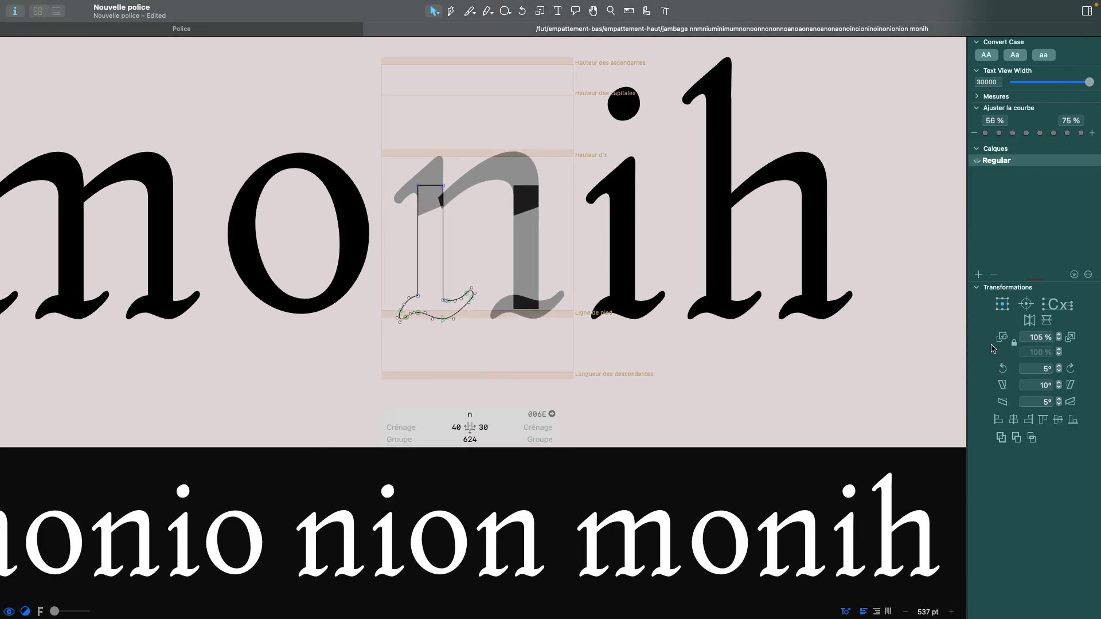
pyautogui.click(442, 254)
pyautogui.press('super+a')
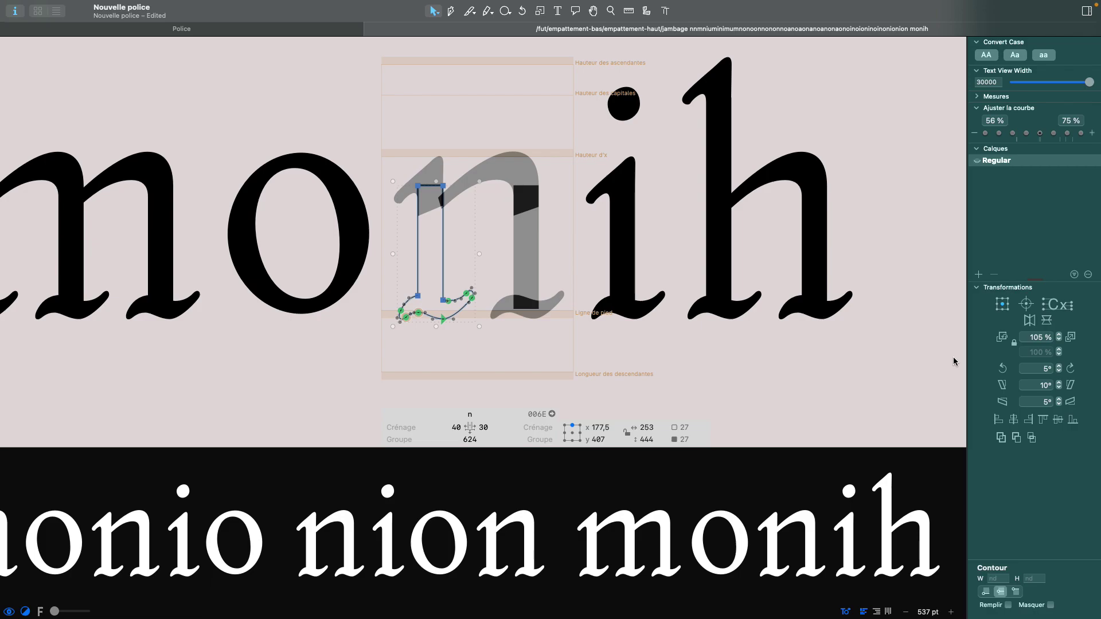
pyautogui.click(1046, 320)
pyautogui.click(1030, 320)
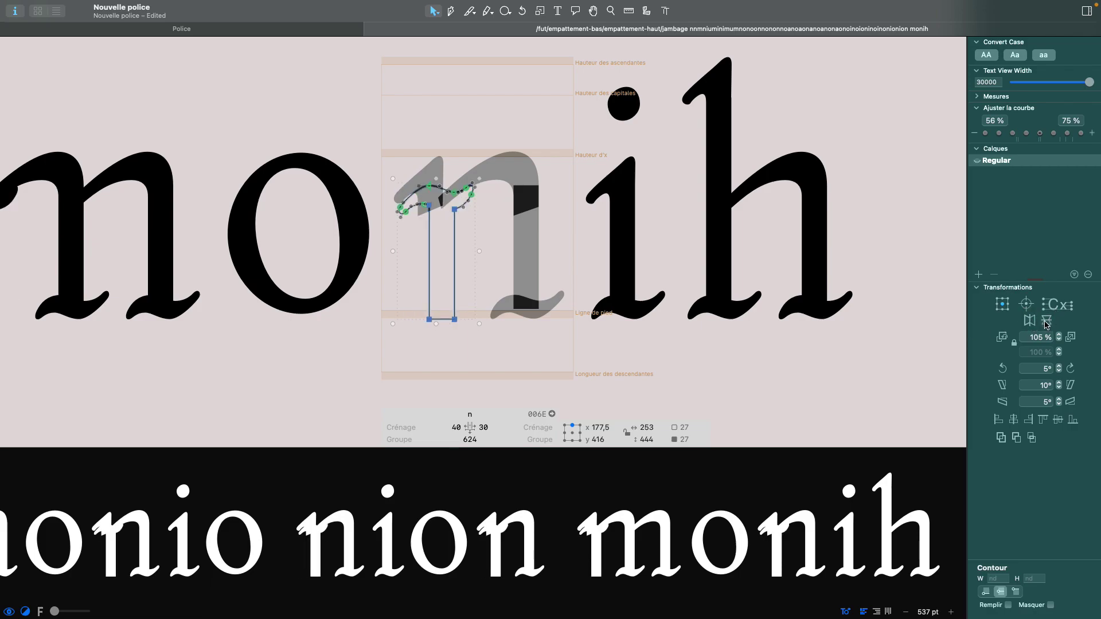
pyautogui.click(1046, 320)
pyautogui.click(1030, 320)
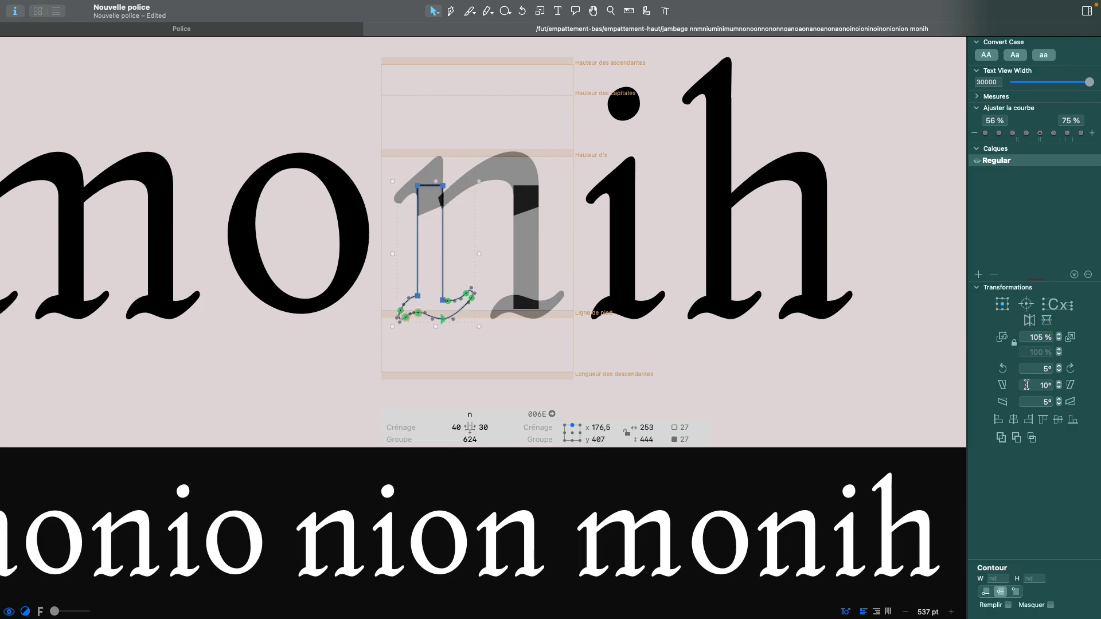
pyautogui.click(1003, 368)
pyautogui.click(1070, 368)
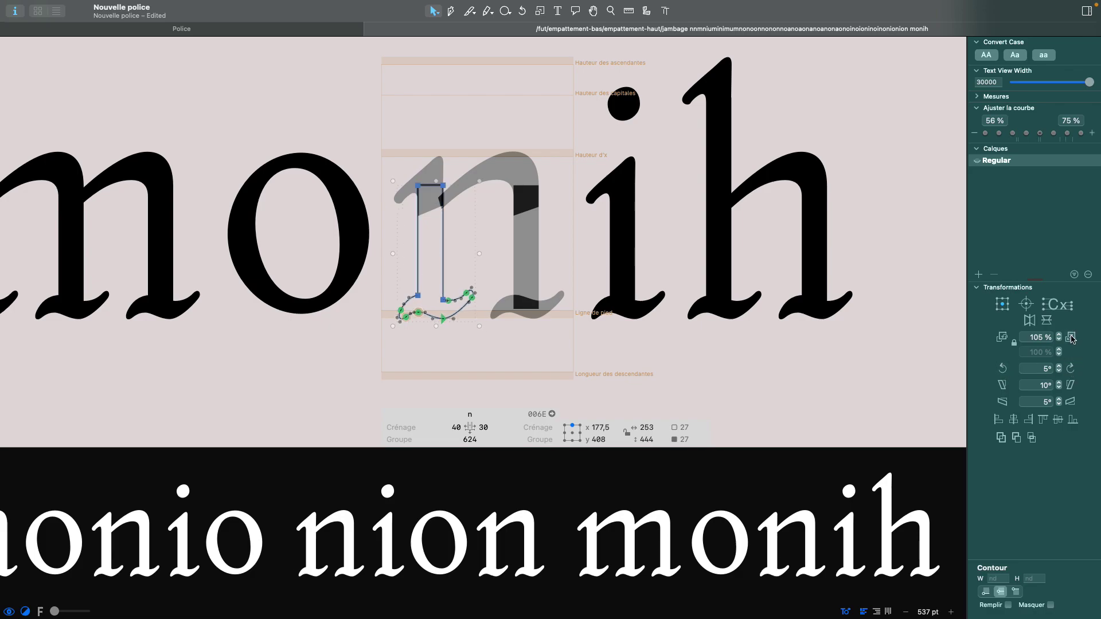
# - Scale the merged stem and serif up and down in 105% steps, leaving it one step larger
pyautogui.click(1070, 338)
pyautogui.click(1070, 337)
pyautogui.click(1071, 338)
pyautogui.click(1071, 337)
pyautogui.click(1002, 337)
pyautogui.click(1002, 337)
pyautogui.click(1001, 337)
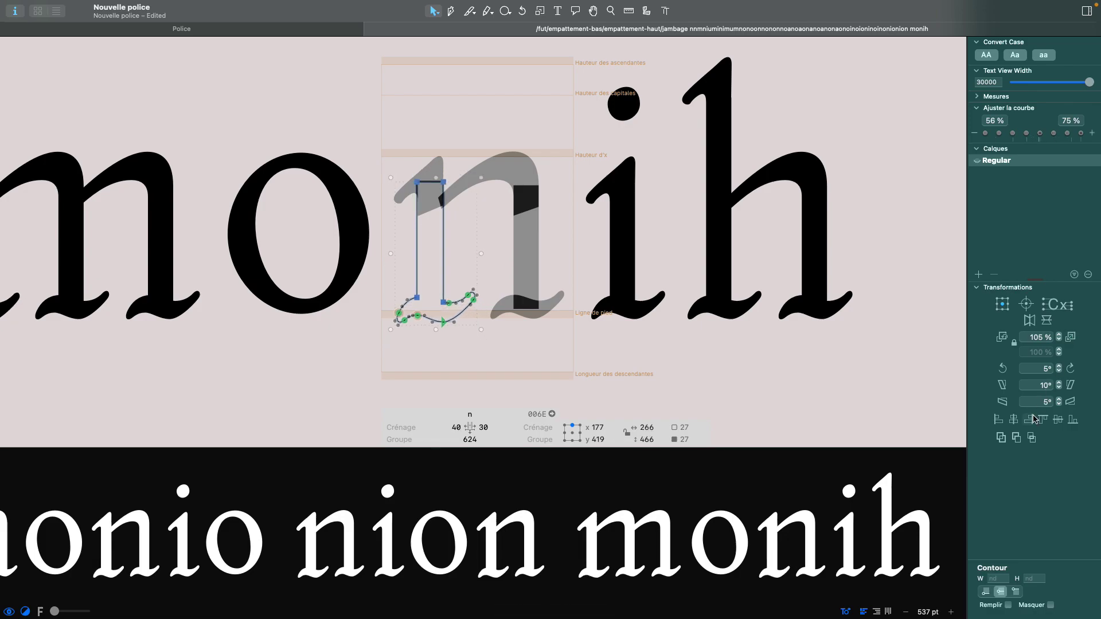
# - Try slanting the merged stem and serif by 10°, and slant it back upright
pyautogui.click(1069, 386)
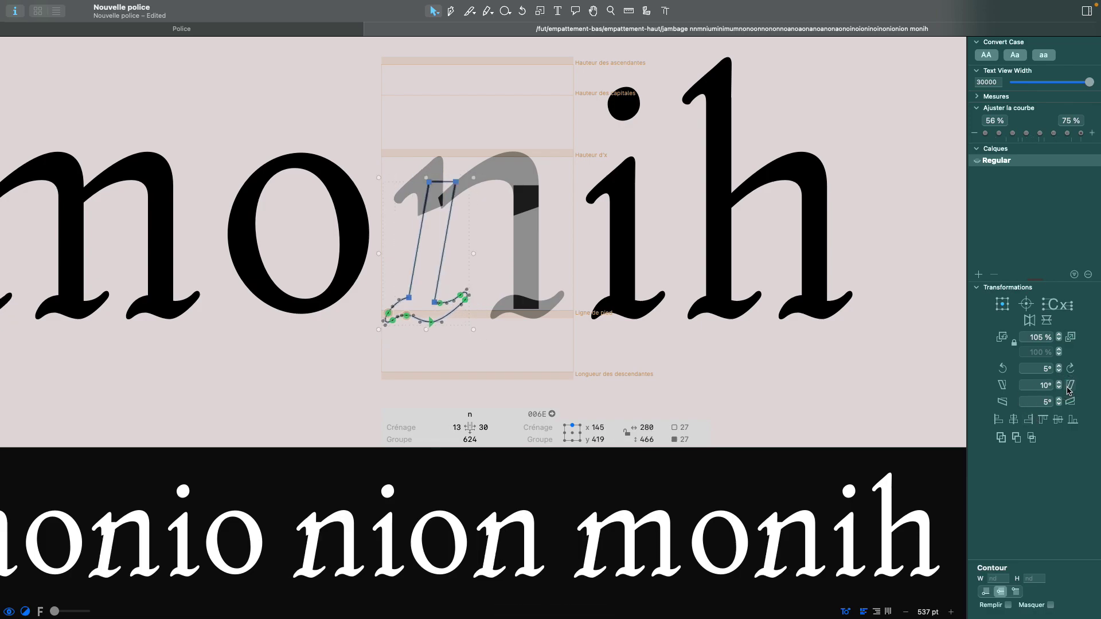
pyautogui.click(1002, 385)
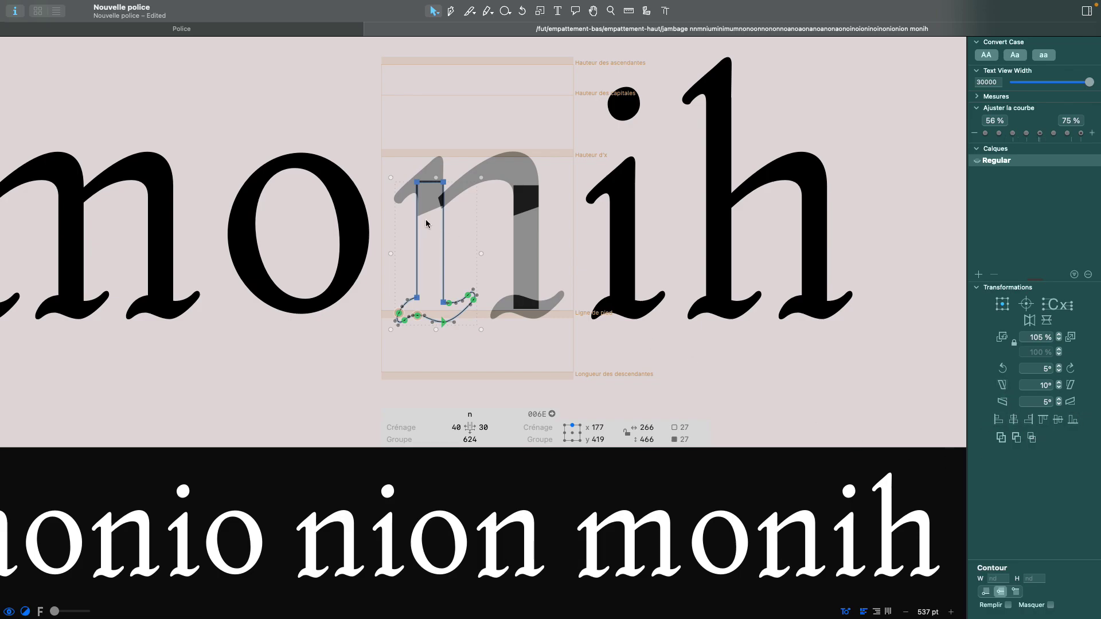
pyautogui.click(439, 133)
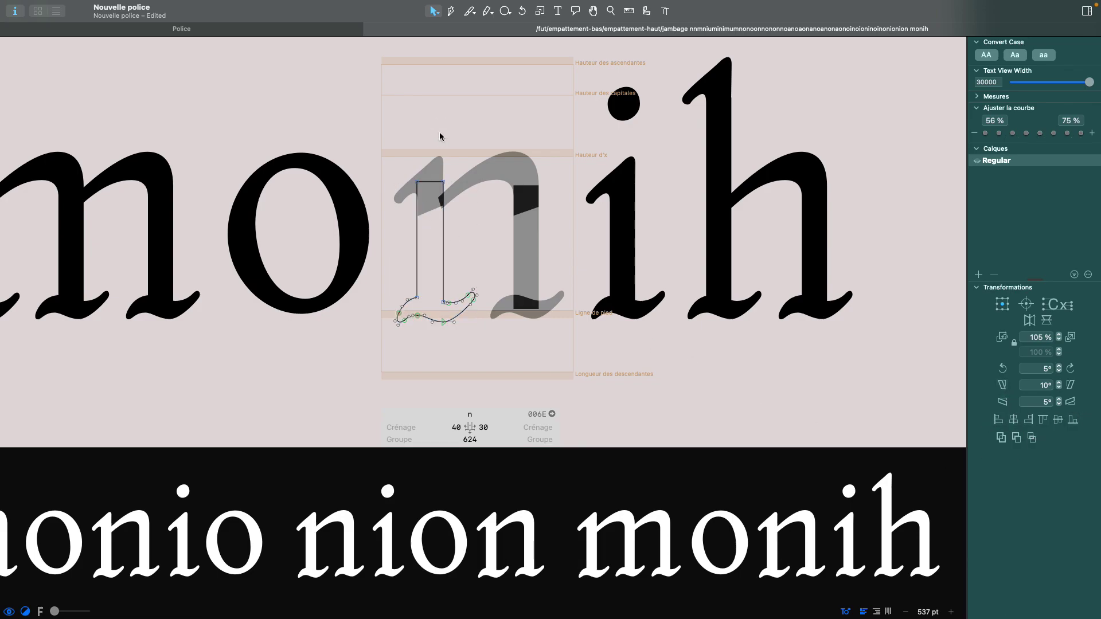
# - Cut diagonally across the n's left stem with the Knife tool and move the lower piece straight down below the baseline
pyautogui.click(469, 12)
pyautogui.moveTo(381, 271); pyautogui.dragTo(548, 231)
pyautogui.press('v')
pyautogui.click(447, 262)
pyautogui.moveTo(447, 263); pyautogui.dragTo(448, 348)
pyautogui.click(479, 256)
pyautogui.scroll(-5, 480, 258)
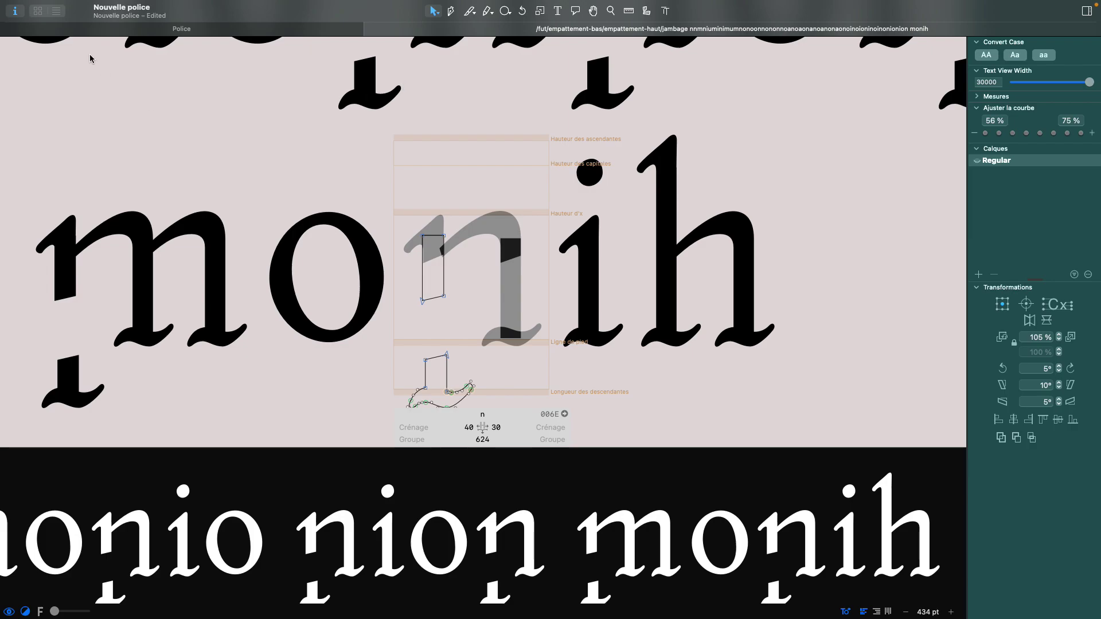
# - Add a Designers entry to the general section of the font information and close the window
pyautogui.click(15, 11)
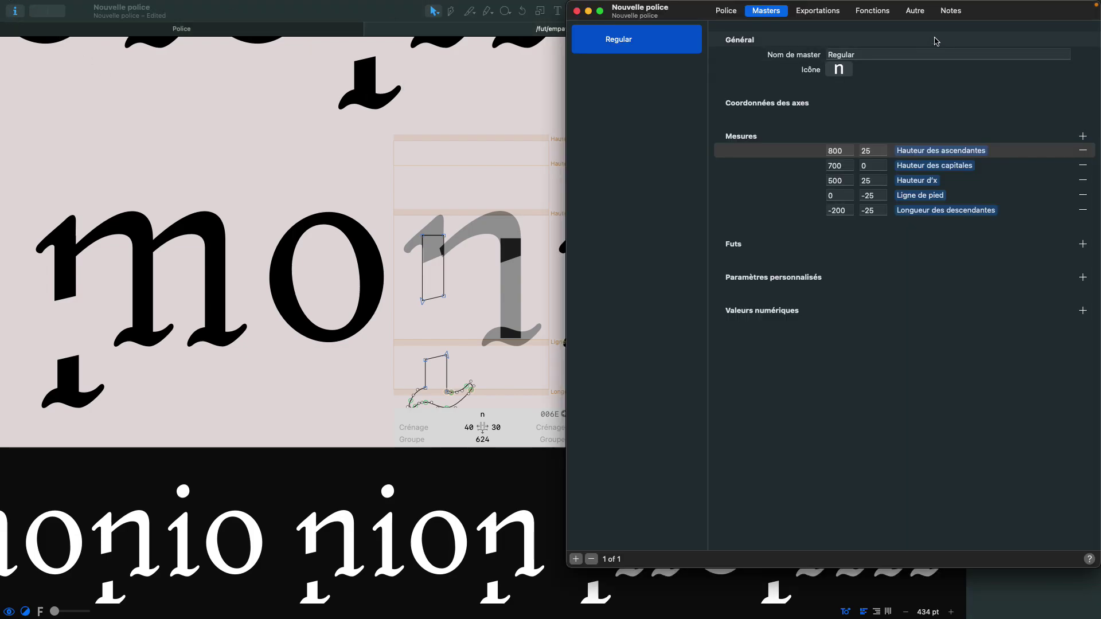
pyautogui.moveTo(992, 12); pyautogui.dragTo(814, 38)
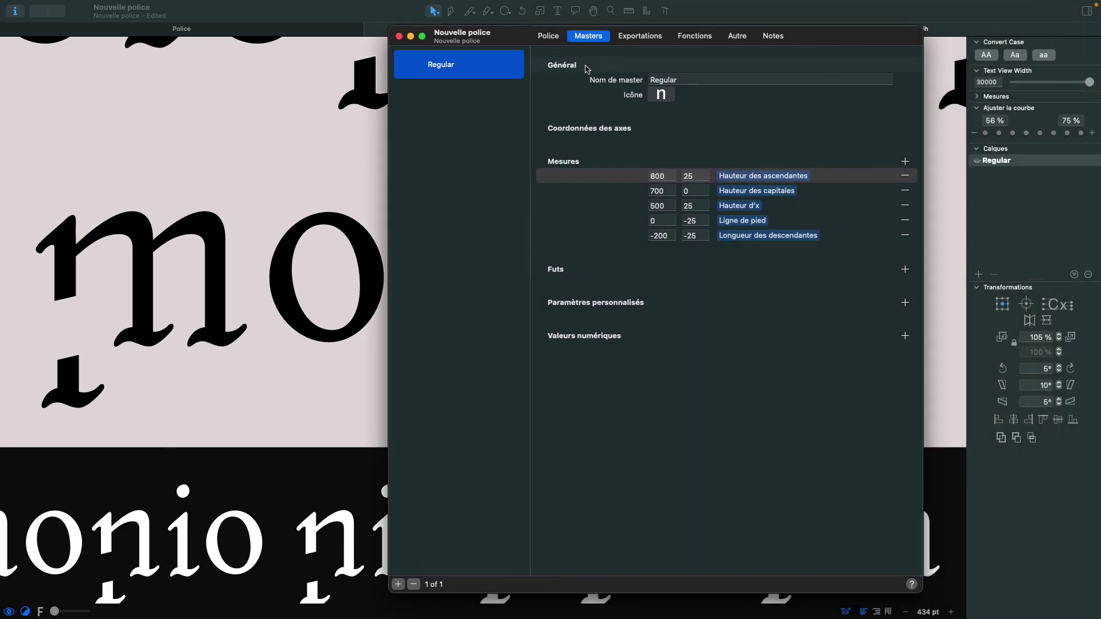
pyautogui.click(549, 36)
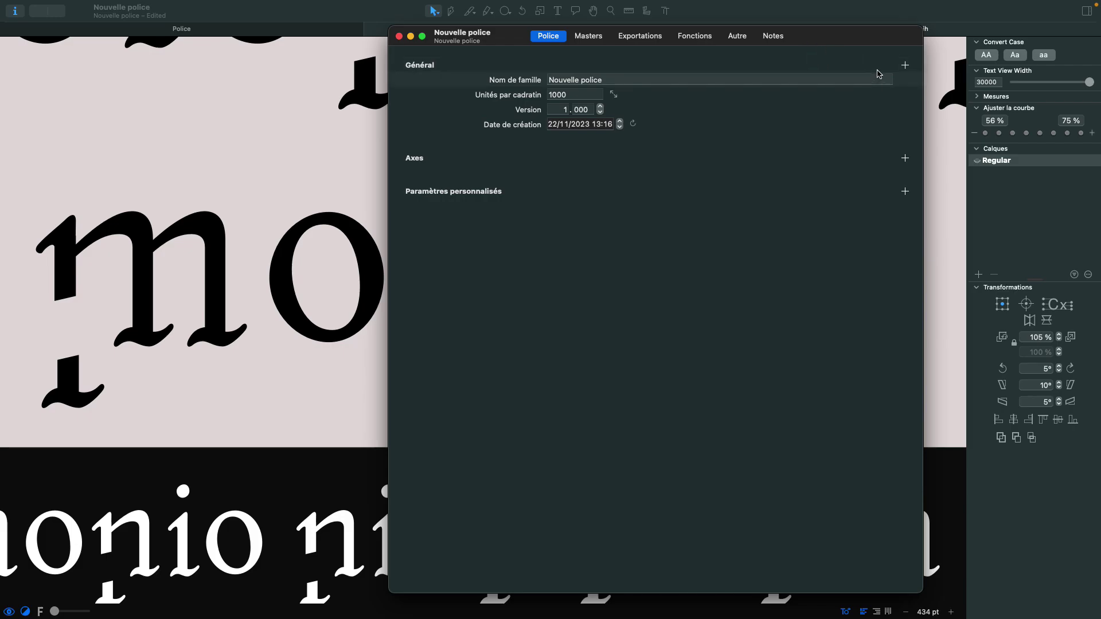
pyautogui.click(905, 66)
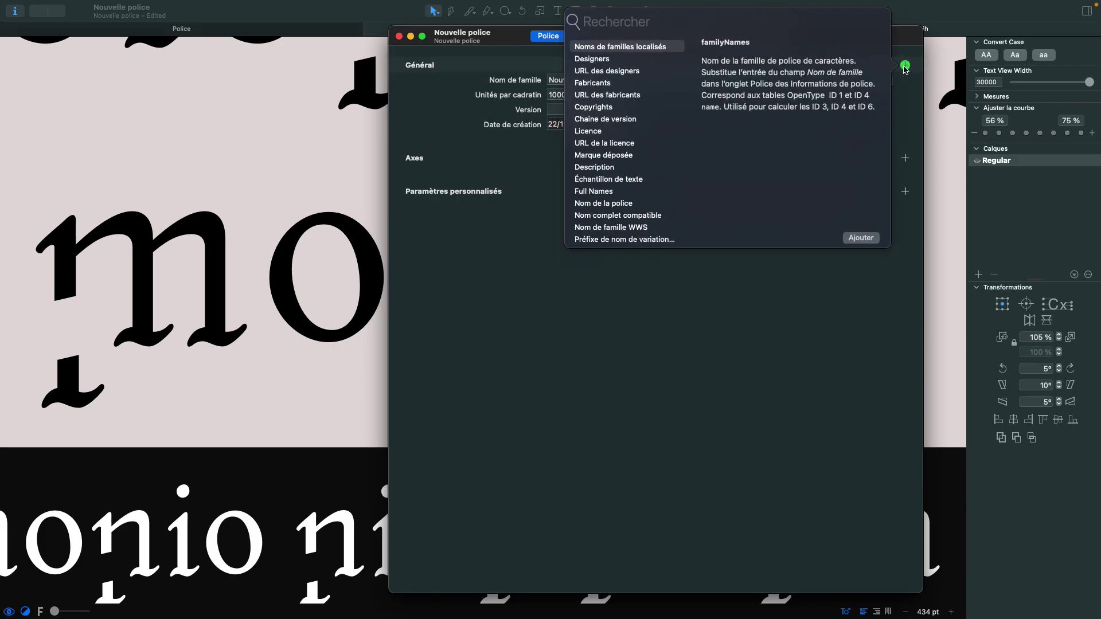
pyautogui.write('deis')
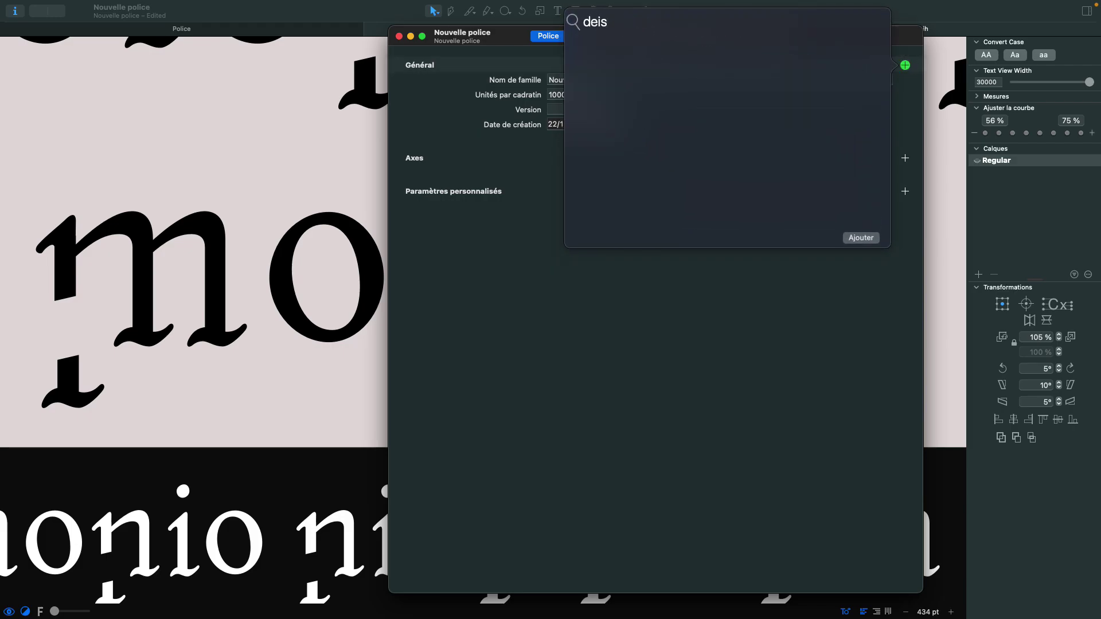
pyautogui.press('BackSpace')
pyautogui.press('BackSpace')
pyautogui.write('si')
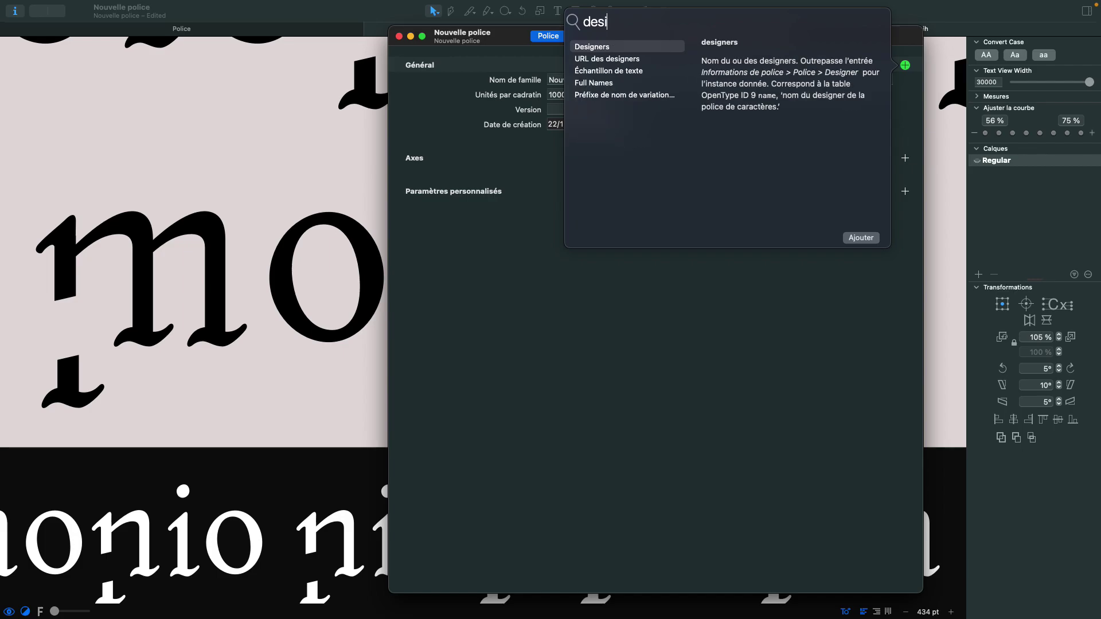
pyautogui.click(857, 241)
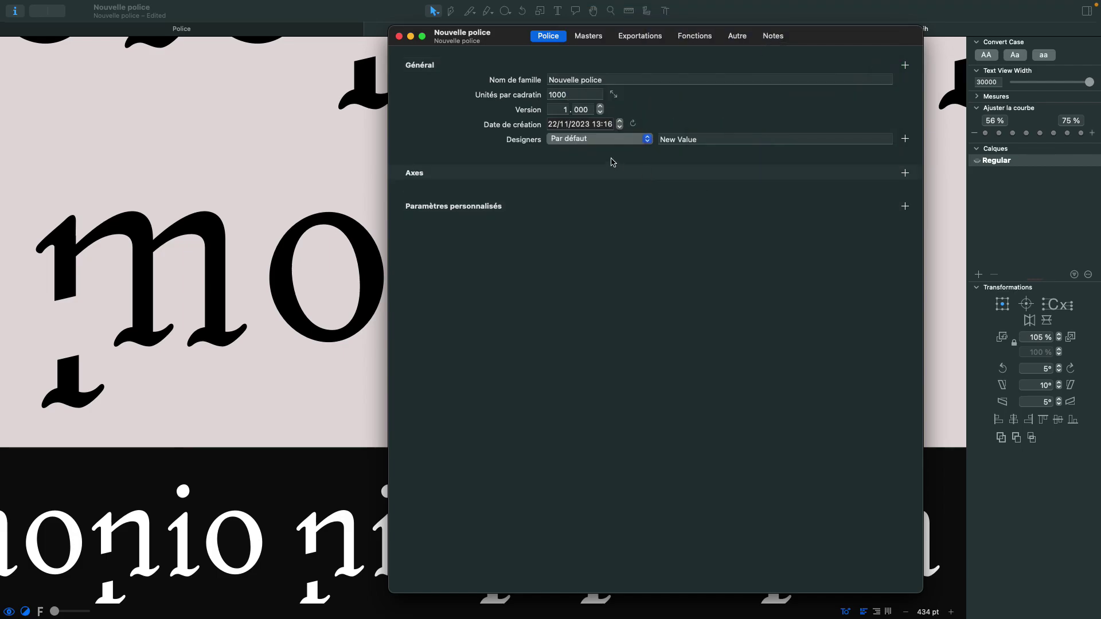
pyautogui.click(715, 145)
pyautogui.tripleClick(712, 142)
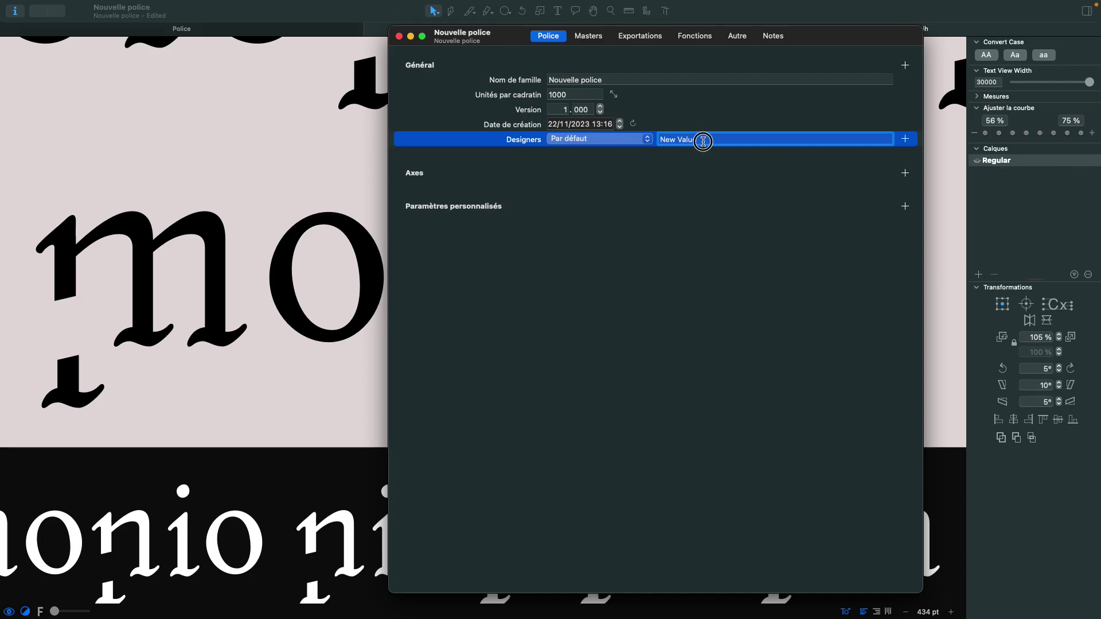
pyautogui.click(400, 37)
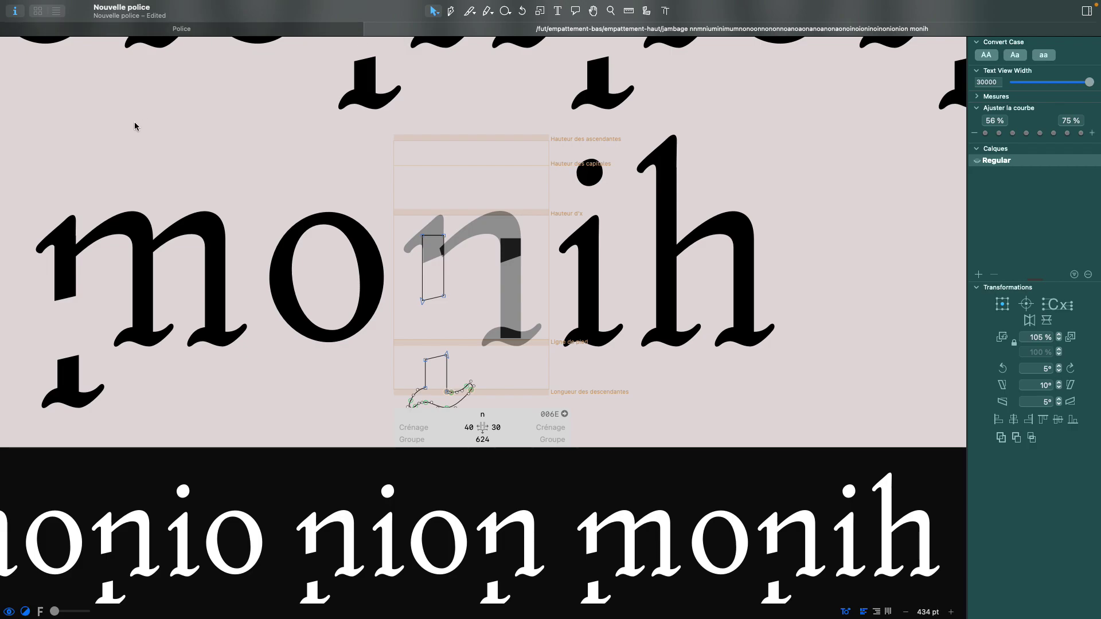
# - Open the m glyph on its own, try updating its out-of-sync right sidebearing, and undo the update
pyautogui.click(213, 31)
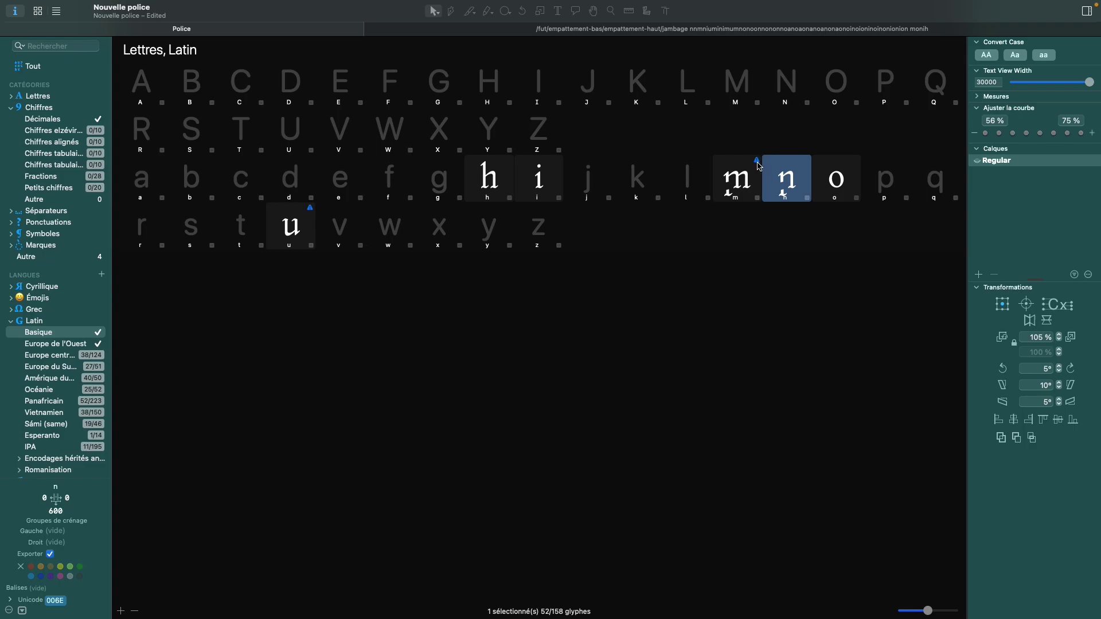
pyautogui.click(730, 191)
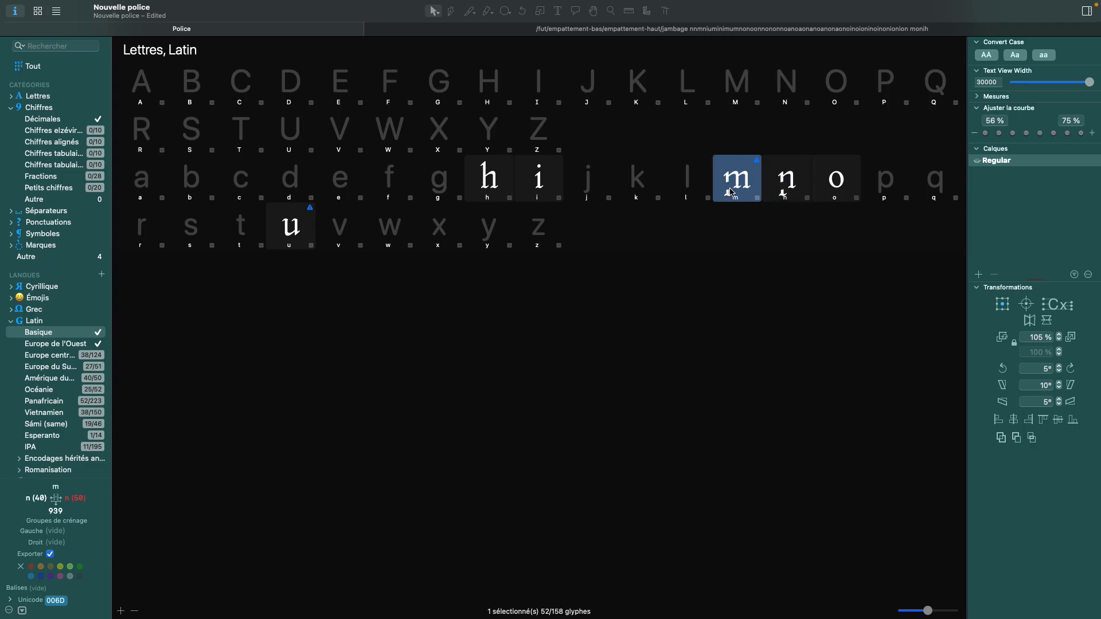
pyautogui.doubleClick(732, 192)
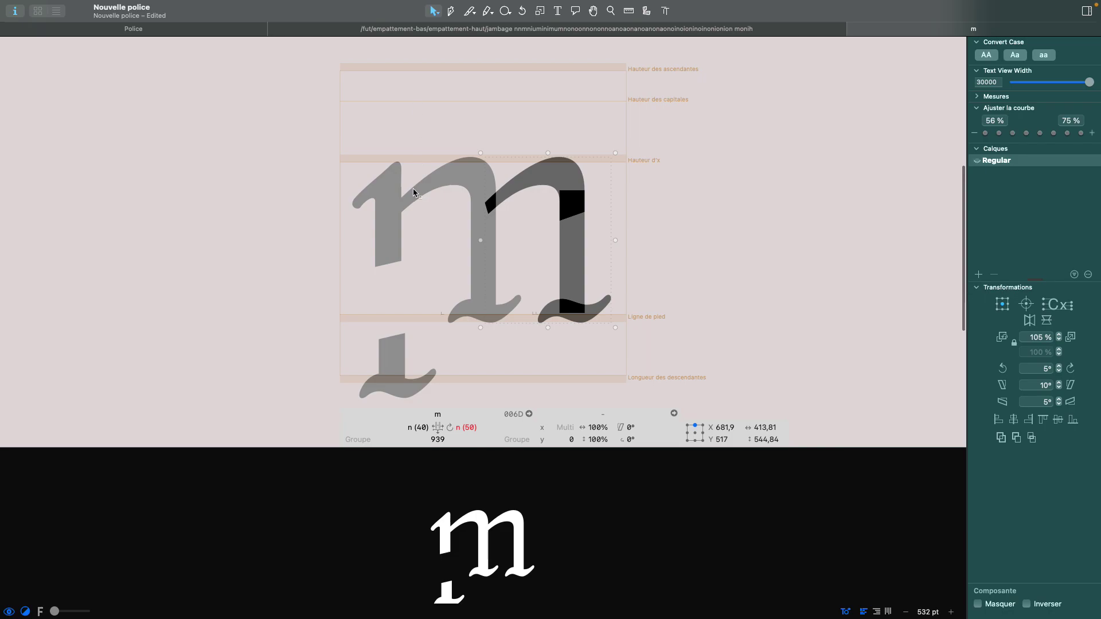
pyautogui.click(451, 427)
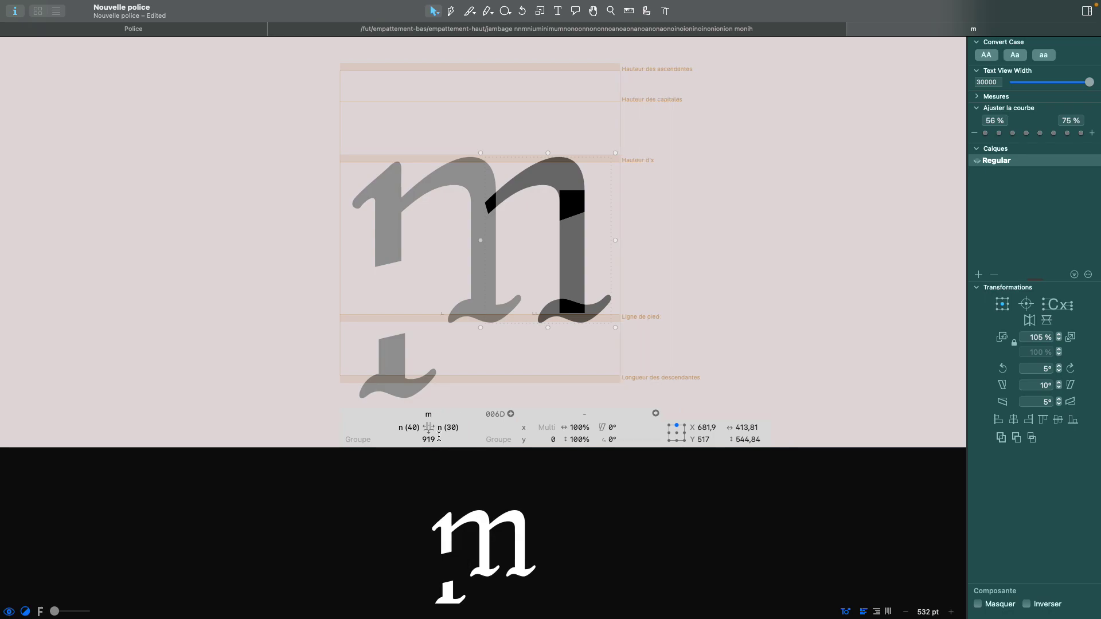
pyautogui.click(854, 28)
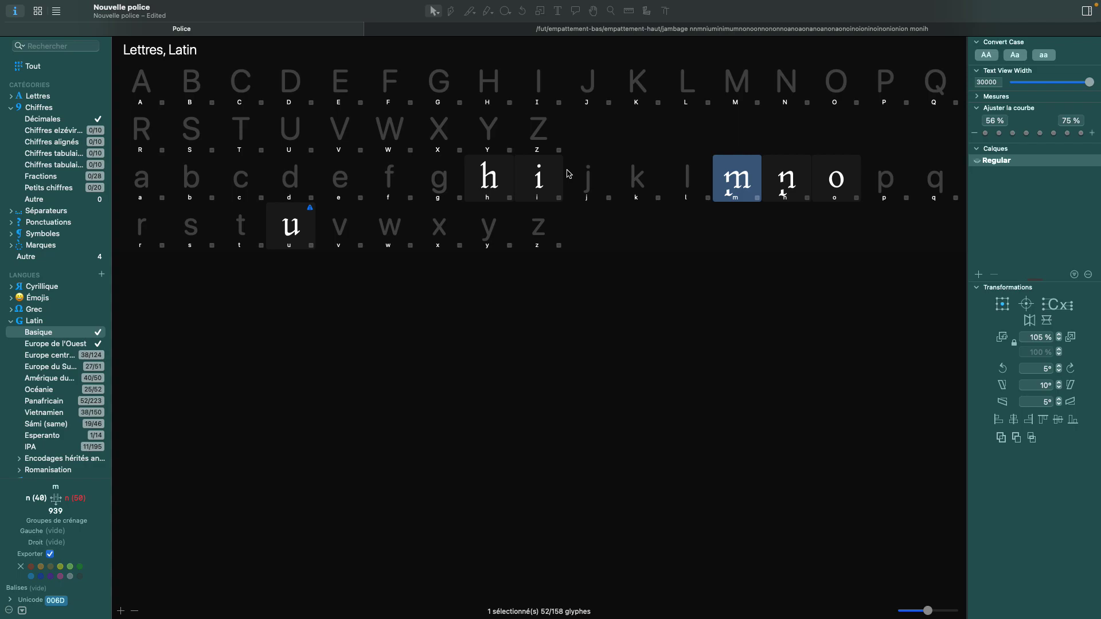
pyautogui.press('super+z')
# - Update the metrics of all Basic Latin glyphs at once
pyautogui.click(520, 191)
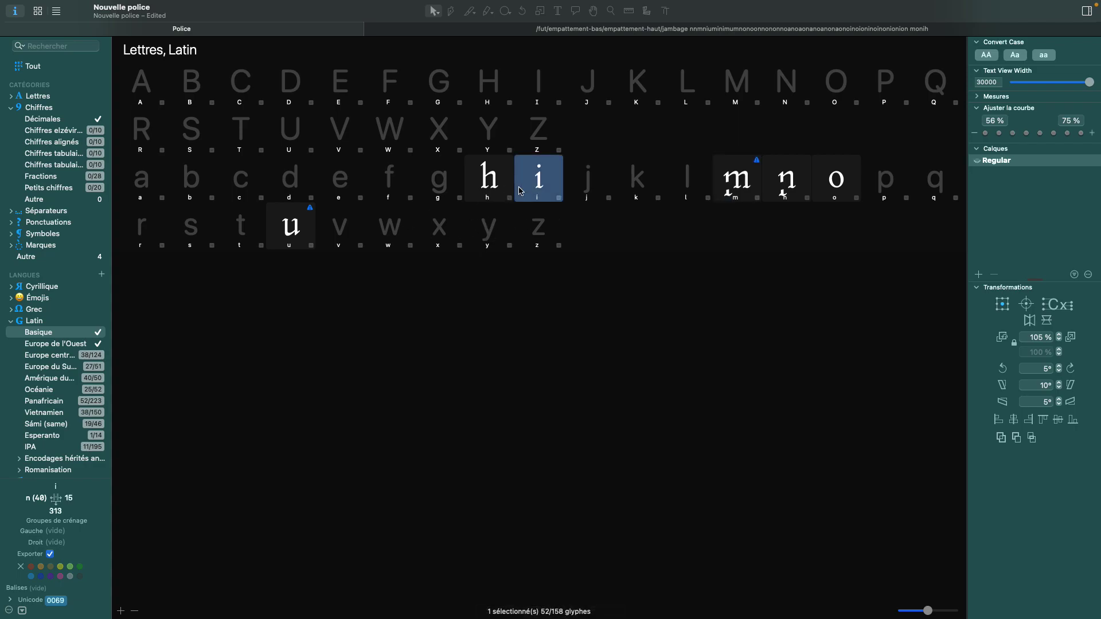
pyautogui.press('super+a')
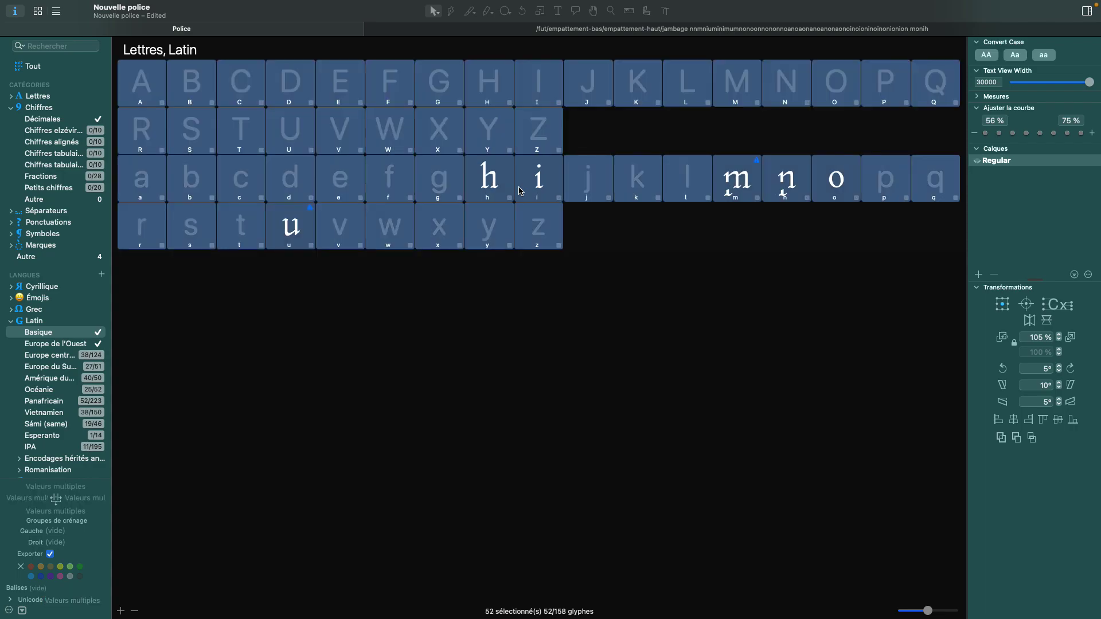
pyautogui.click(185, 7)
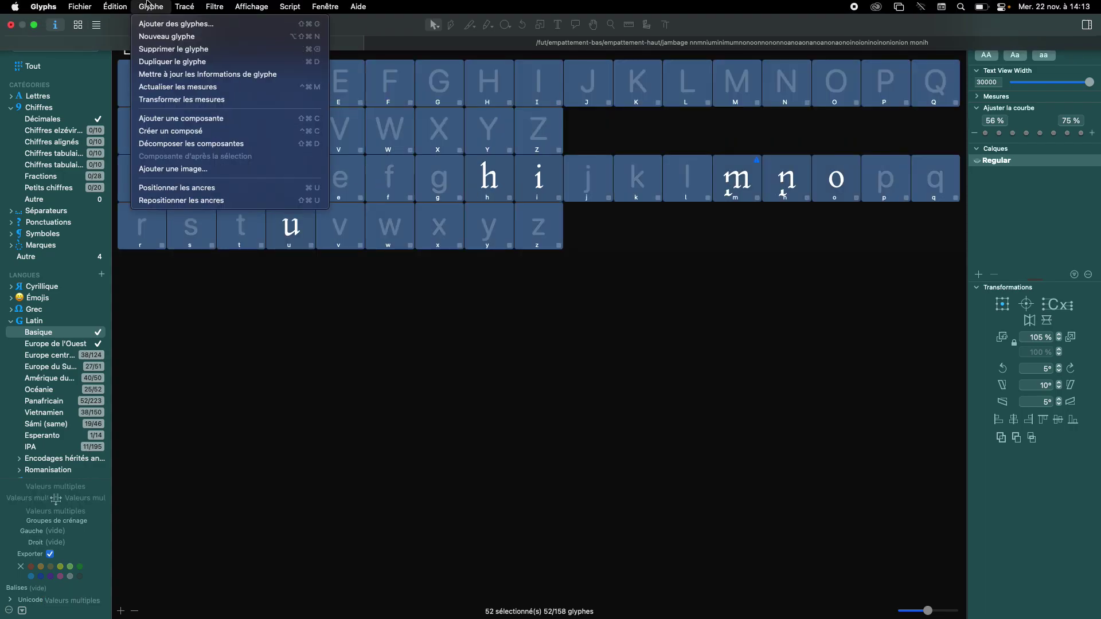
pyautogui.click(186, 87)
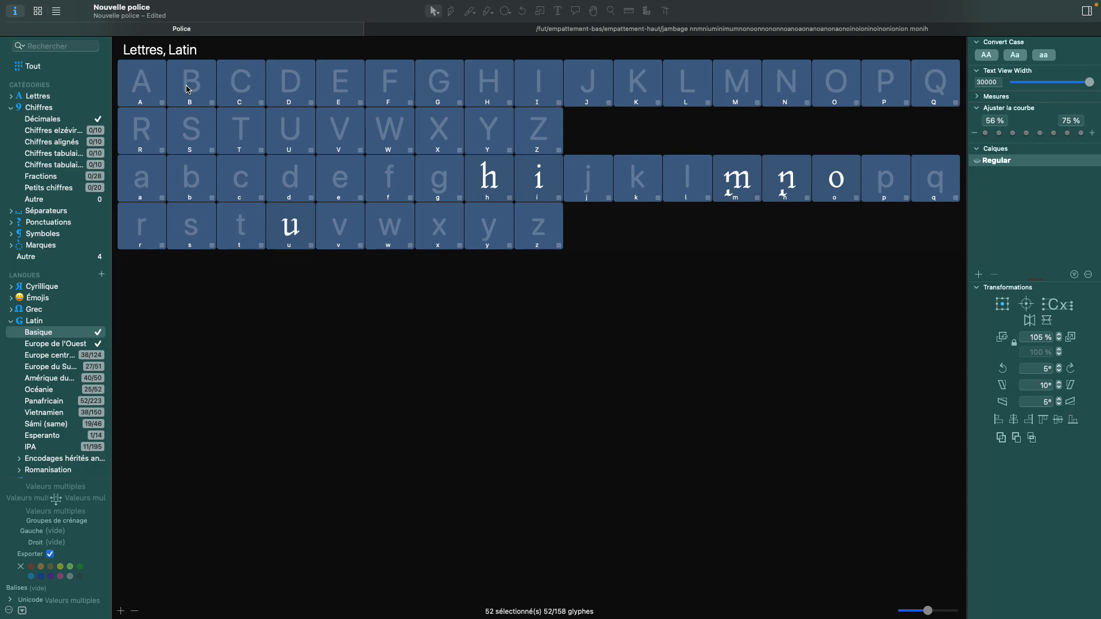
# - View the font's complete glyph set, and return to the Basic Latin letters
pyautogui.click(24, 66)
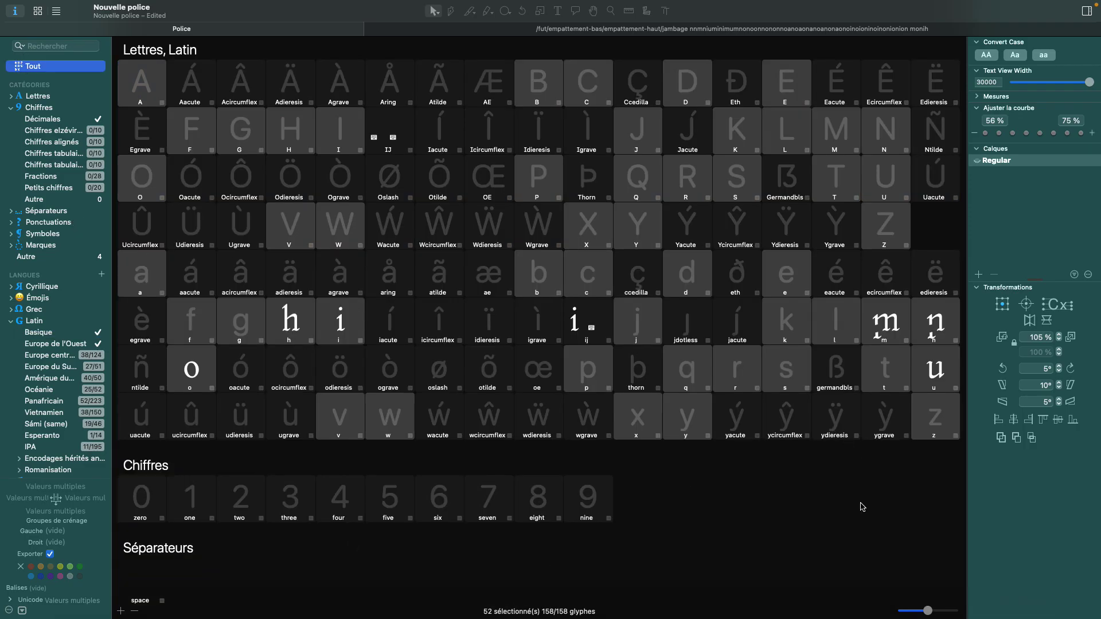
pyautogui.click(752, 471)
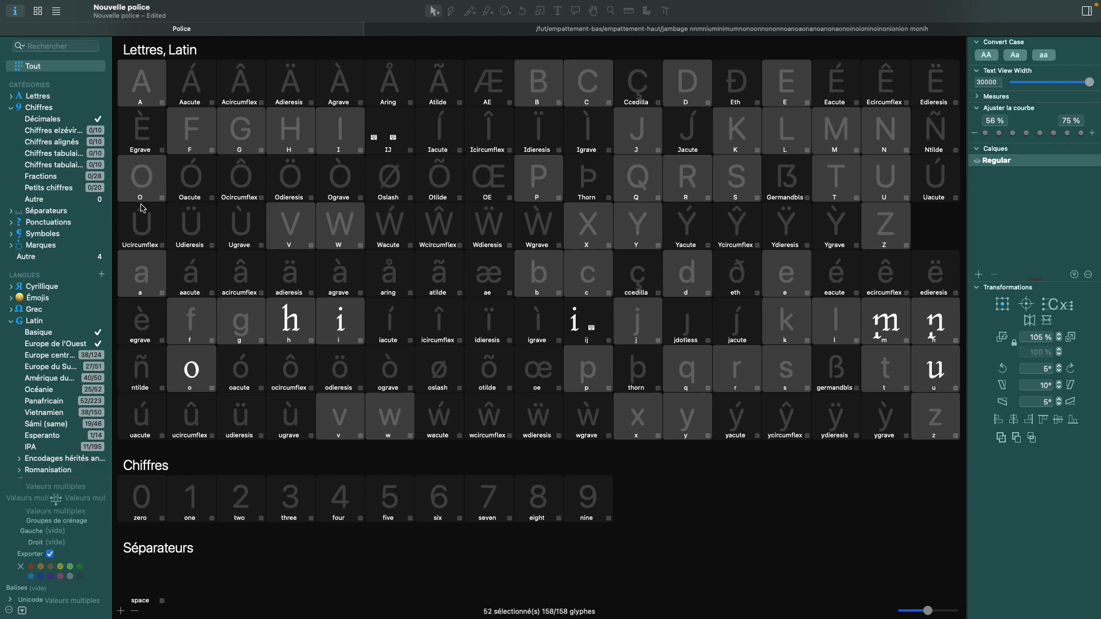
pyautogui.click(49, 332)
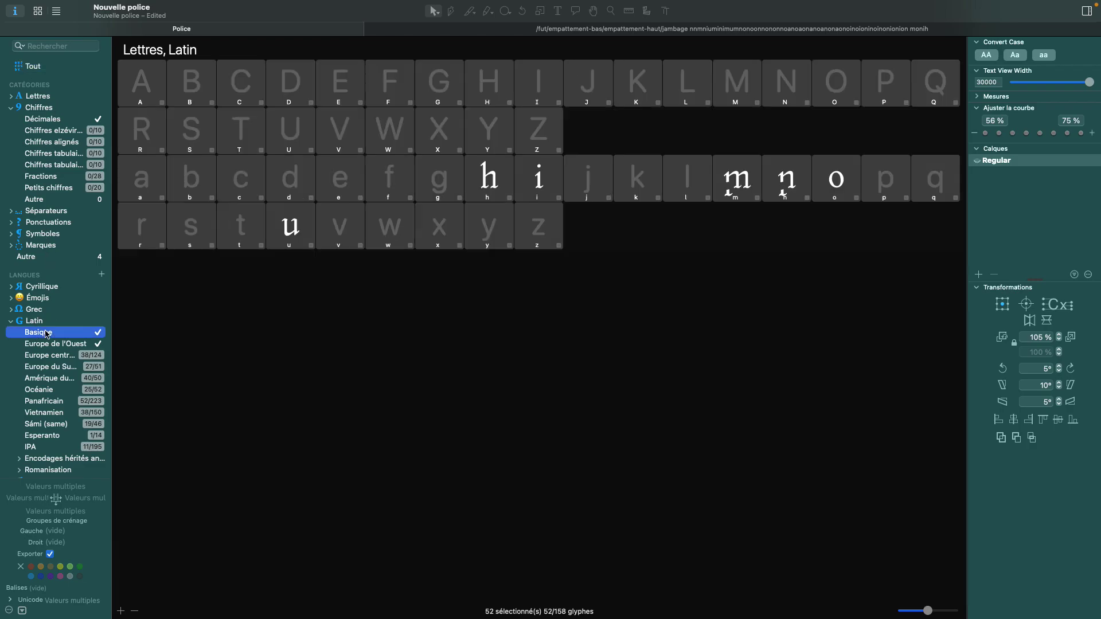